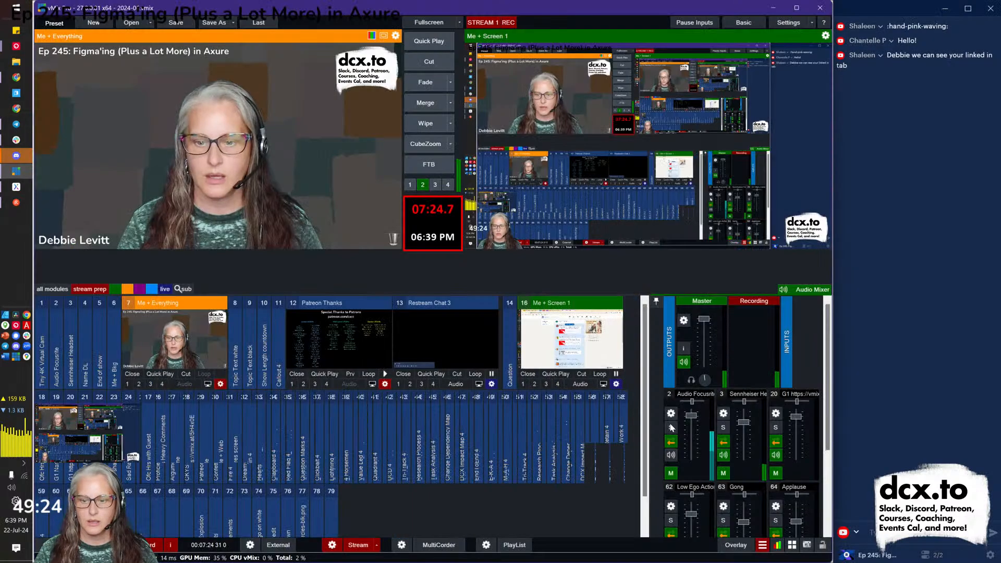
Open the vMix settings for the Screen 1 desktop-capture input.
{"action": "left_click", "coordinate": [669, 423]}
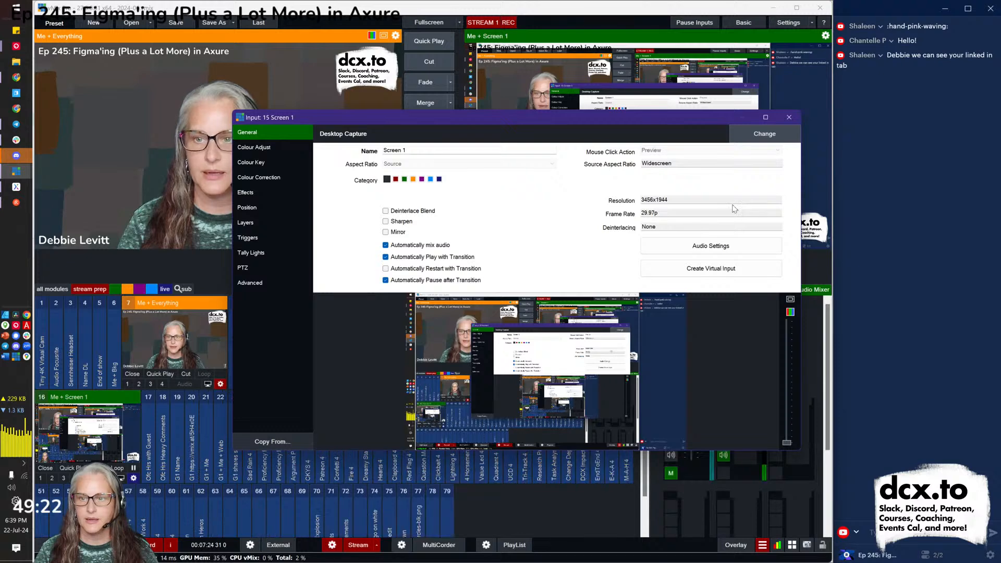
Close the vMix Screen 1 input settings and switch over to Axure RP.
{"action": "left_click", "coordinate": [790, 116]}
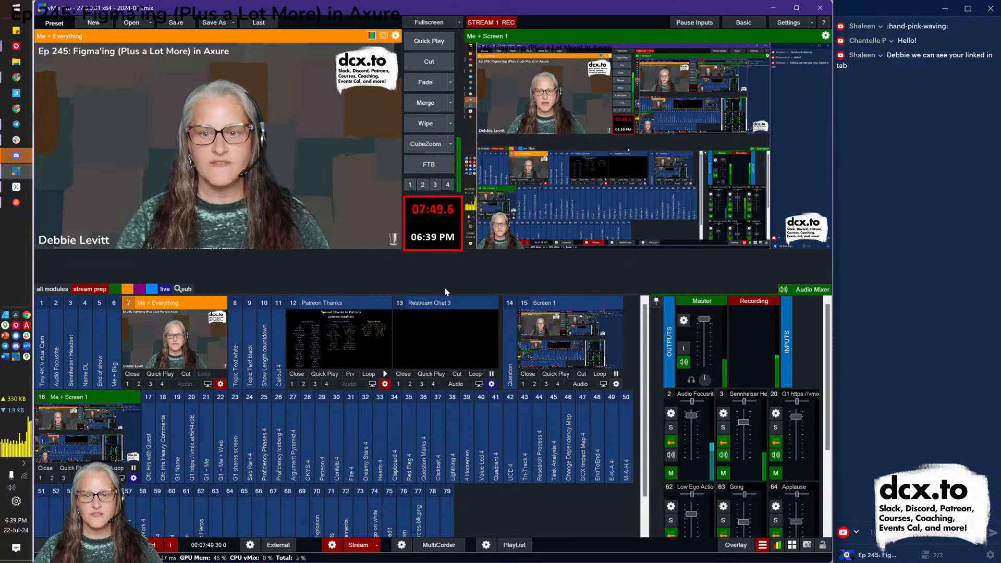
{"action": "key", "text": "alt+Tab"}
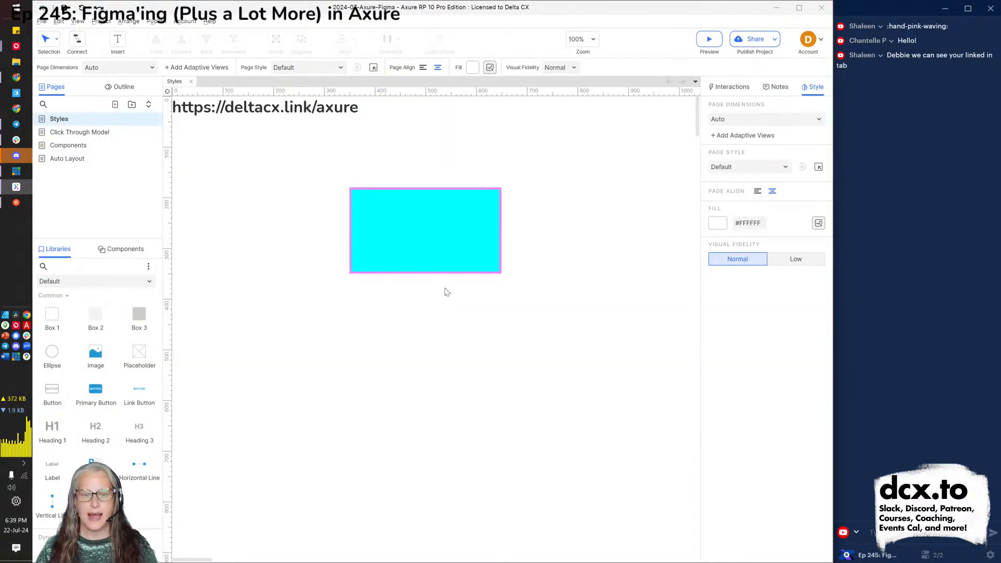
Select the cyan rectangle to inspect its #00FFFF fill and 4-px pink #F583FF border.
{"action": "left_click", "coordinate": [452, 227]}
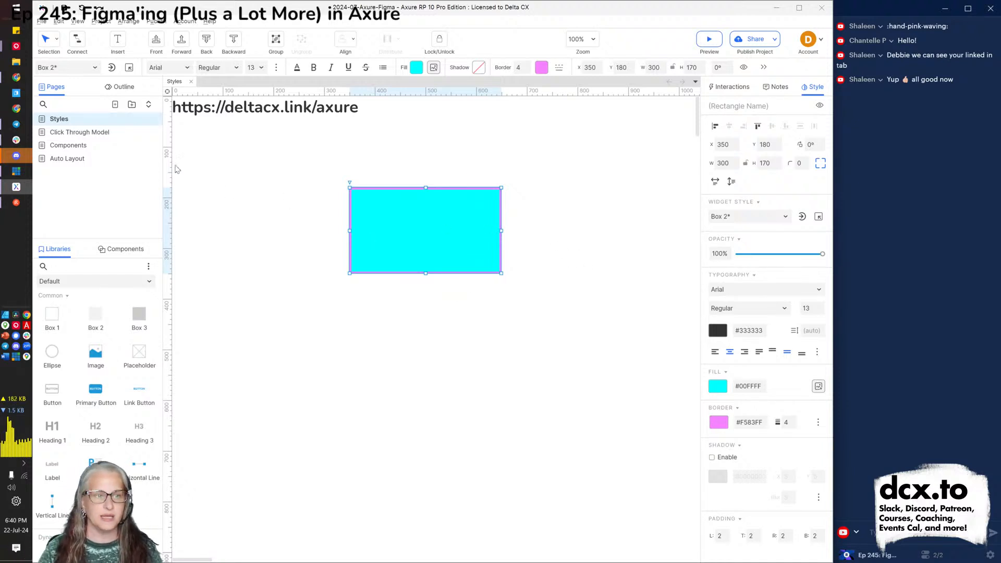
Open the Widget Style Manager, showing the Box 2 style's overrides.
{"action": "left_click", "coordinate": [129, 68]}
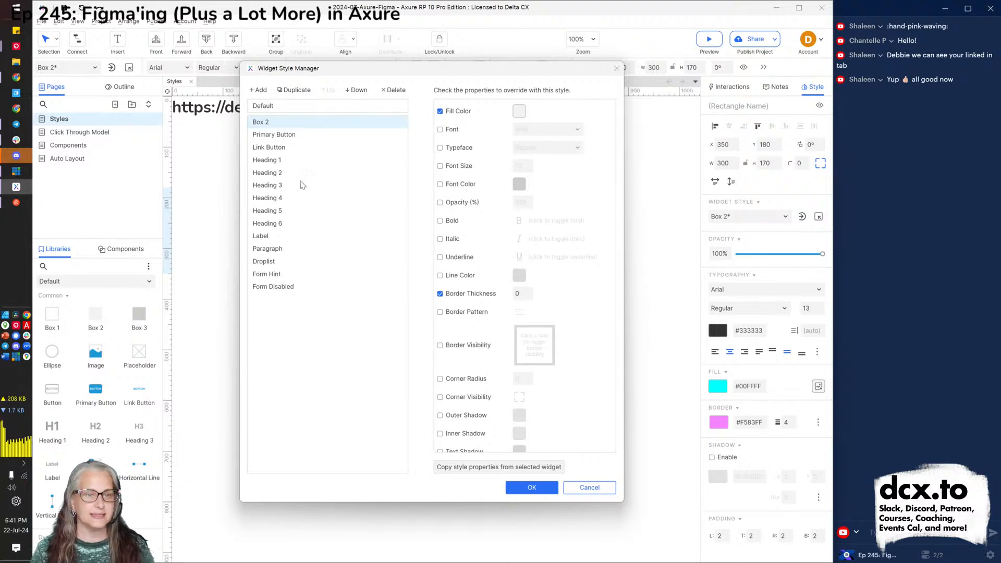
Review the Primary Button style's overrides, then try placing a button and undo it.
{"action": "left_click", "coordinate": [273, 136]}
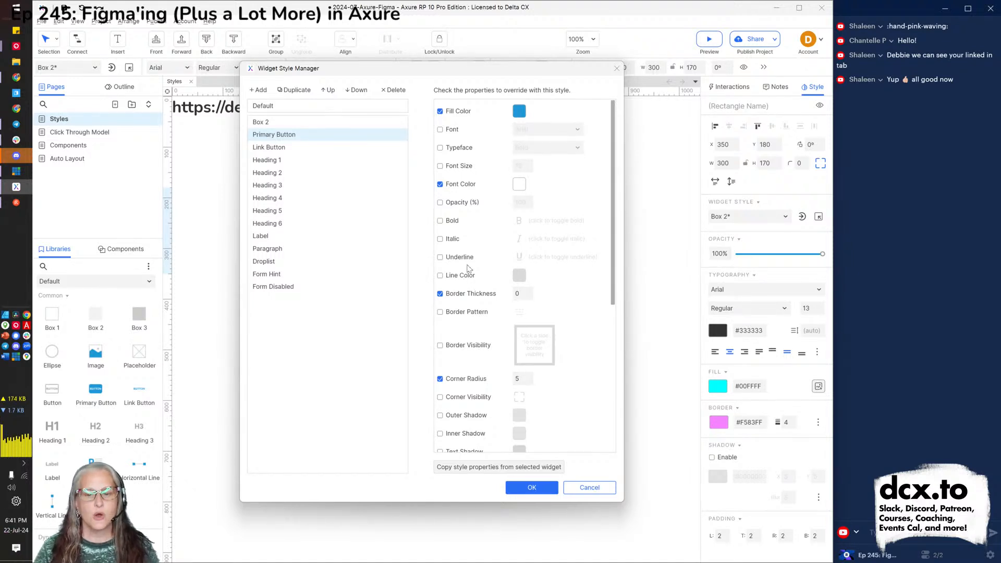
{"action": "left_click", "coordinate": [531, 488]}
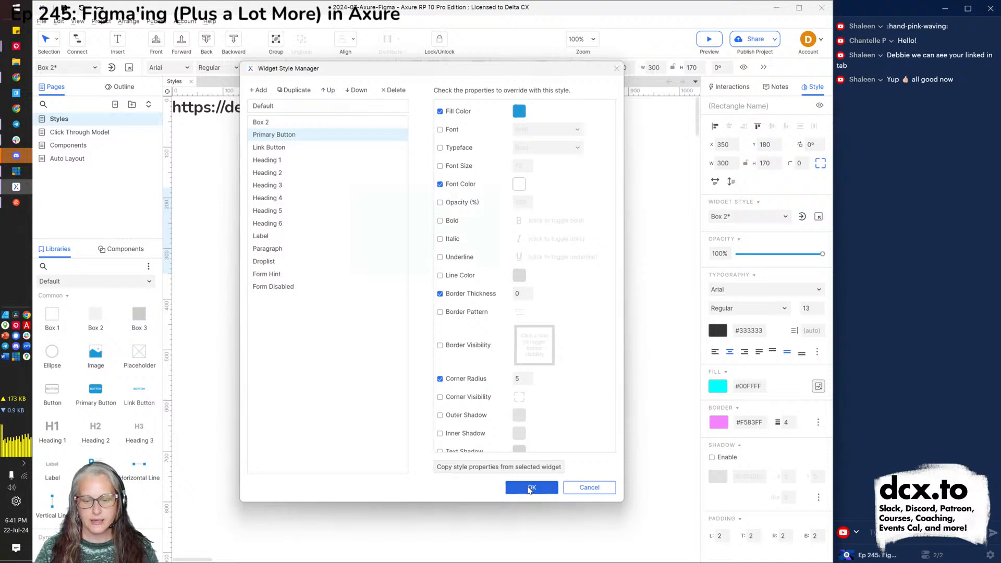
{"action": "left_click_drag", "start_coordinate": [97, 395], "coordinate": [381, 299]}
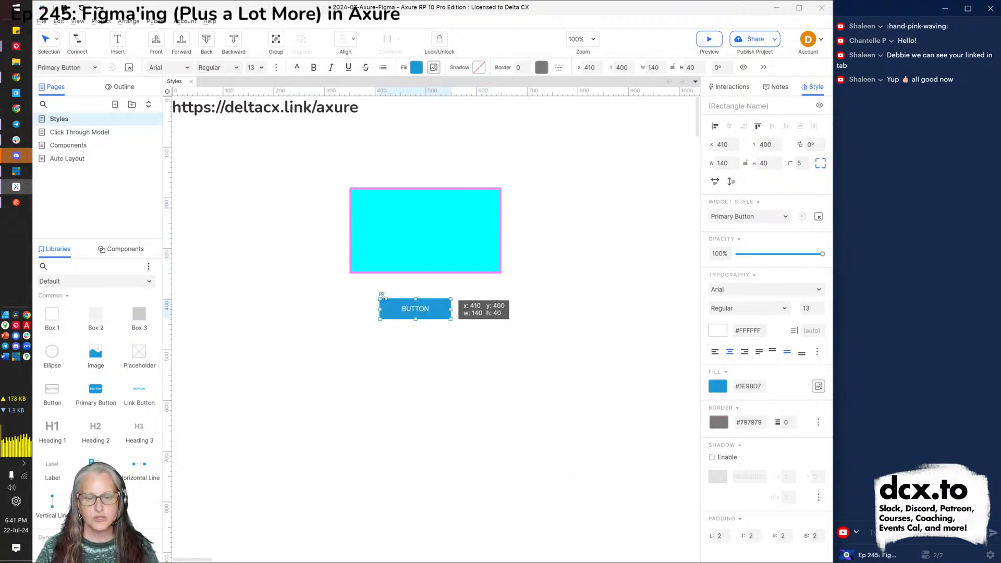
{"action": "key", "text": "ctrl+z"}
Delete the cyan box and put a Primary Button near the page top, ready for style editing.
{"action": "left_click", "coordinate": [416, 241]}
{"action": "key", "text": "Delete"}
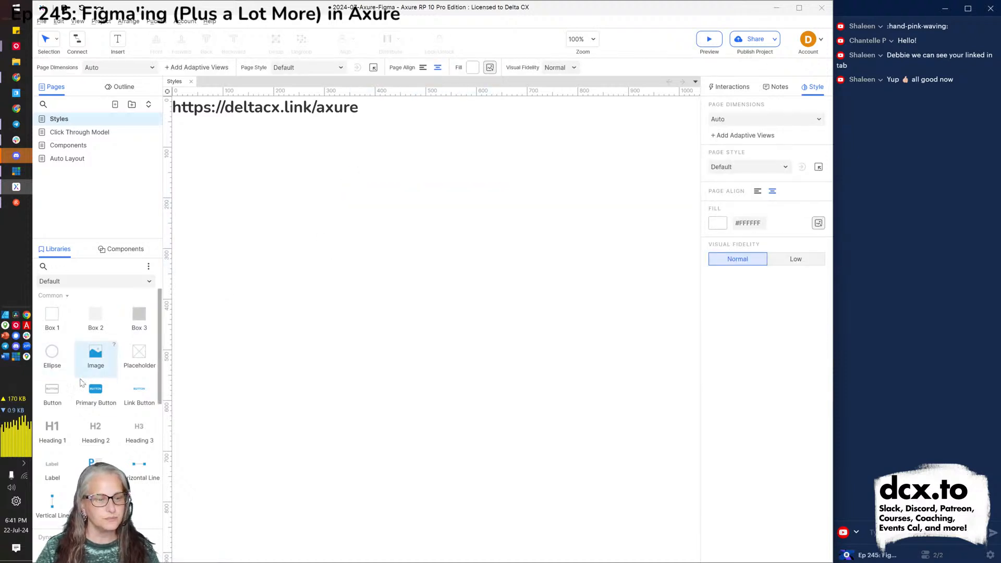
{"action": "left_click_drag", "start_coordinate": [95, 396], "coordinate": [339, 155]}
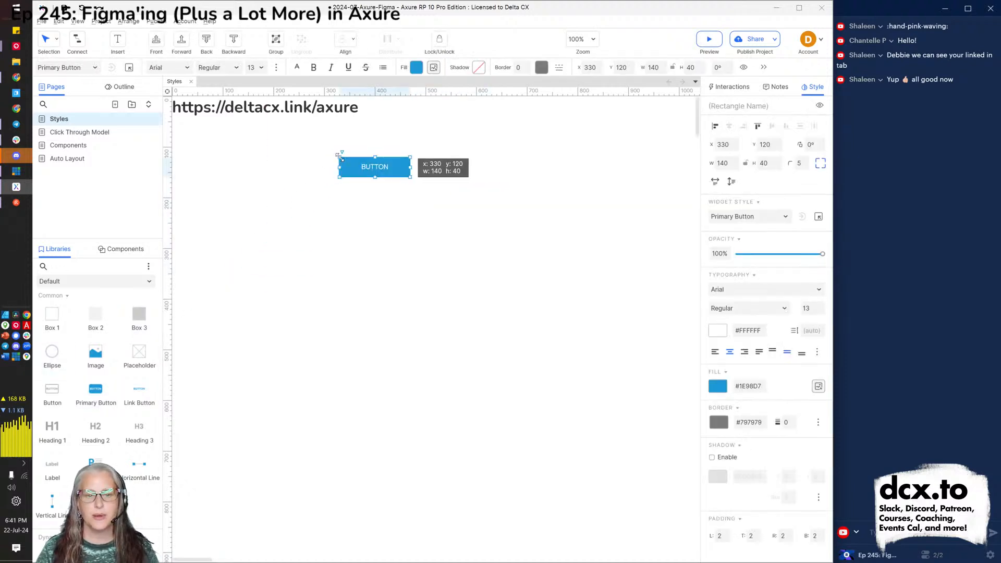
{"action": "left_click", "coordinate": [354, 209]}
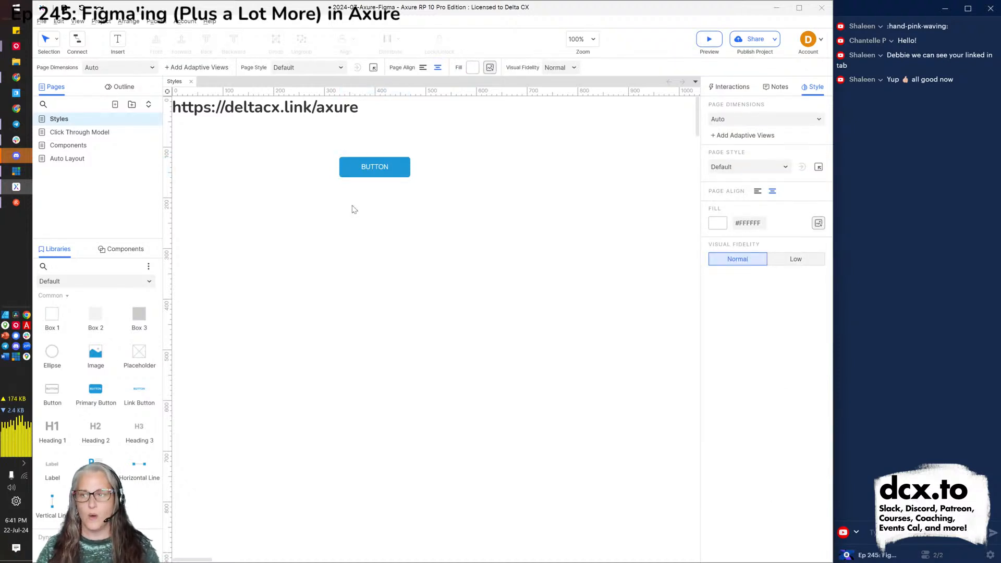
{"action": "left_click", "coordinate": [348, 168]}
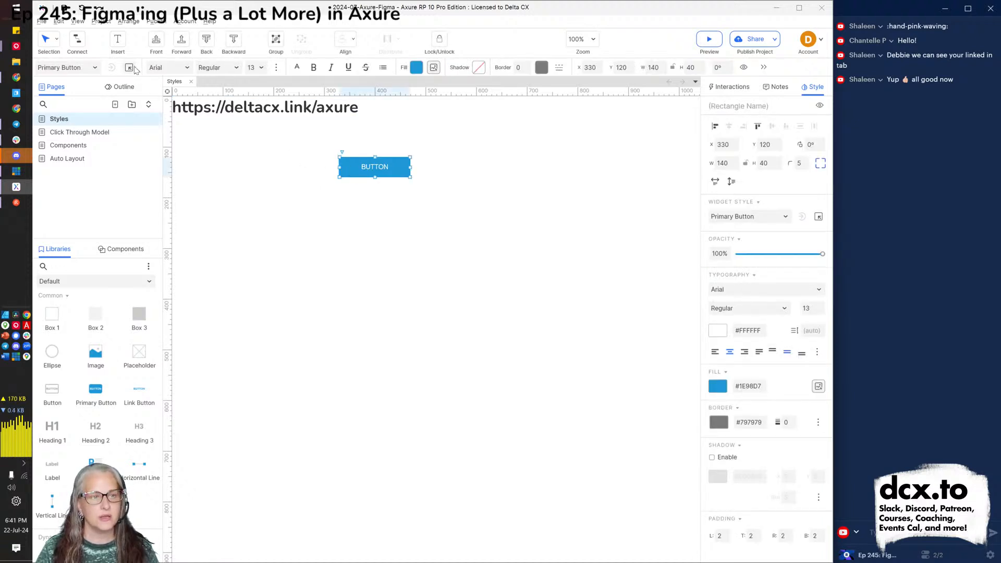
{"action": "left_click", "coordinate": [129, 68]}
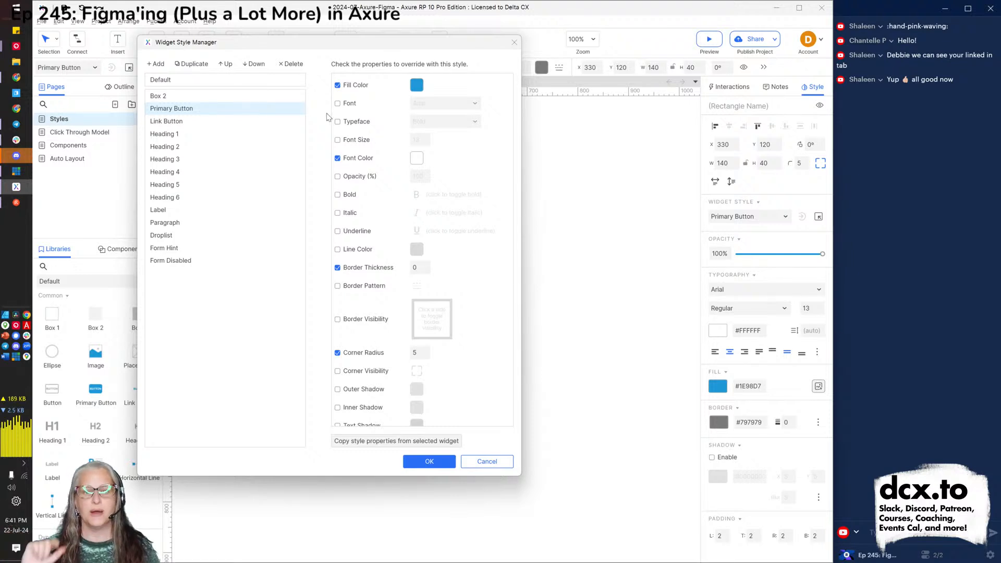
Set the Primary Button style's fill to green #17A471 and font to Comic Sans MS.
{"action": "left_click", "coordinate": [417, 87]}
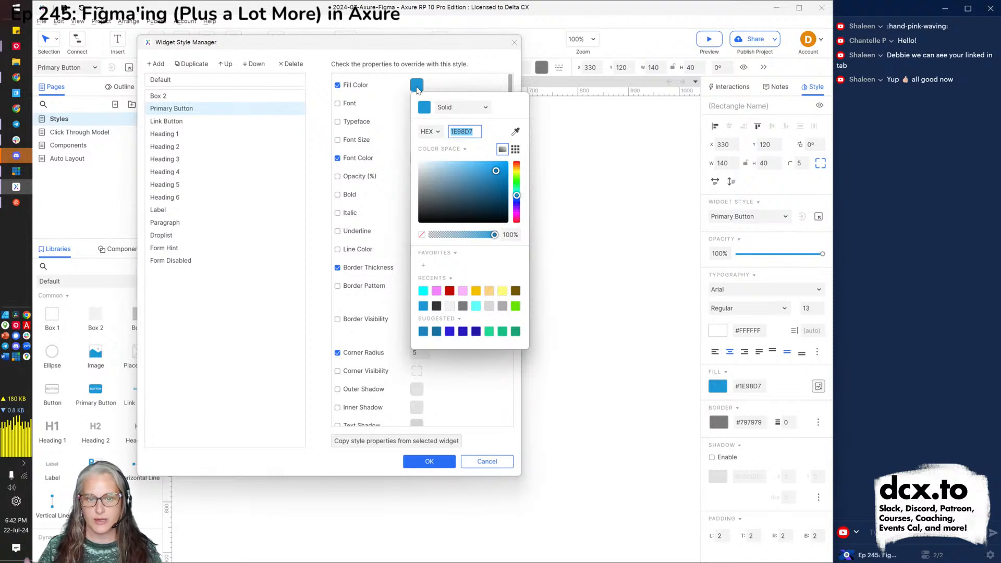
{"action": "left_click", "coordinate": [515, 332]}
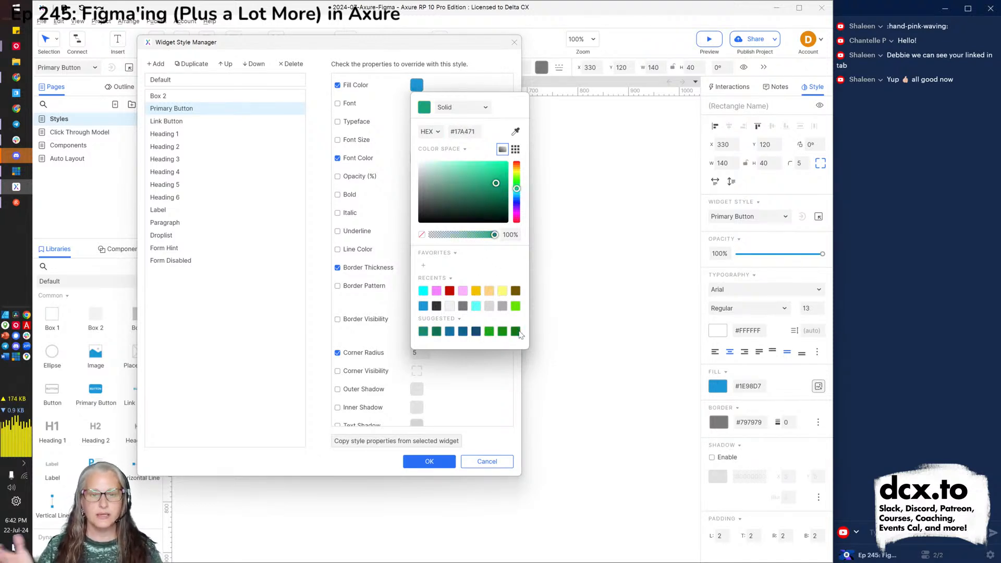
{"action": "left_click", "coordinate": [498, 385]}
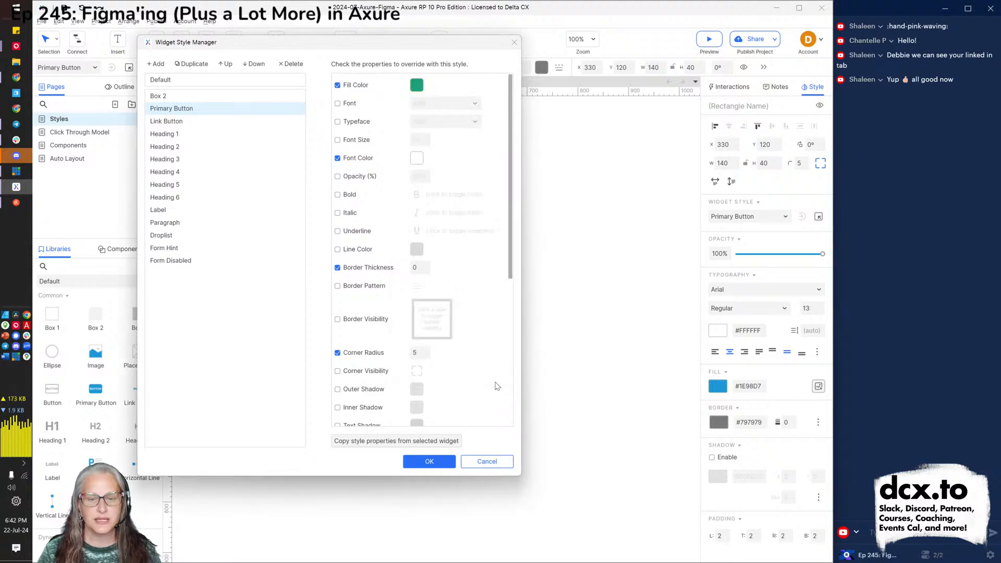
{"action": "left_click", "coordinate": [350, 107]}
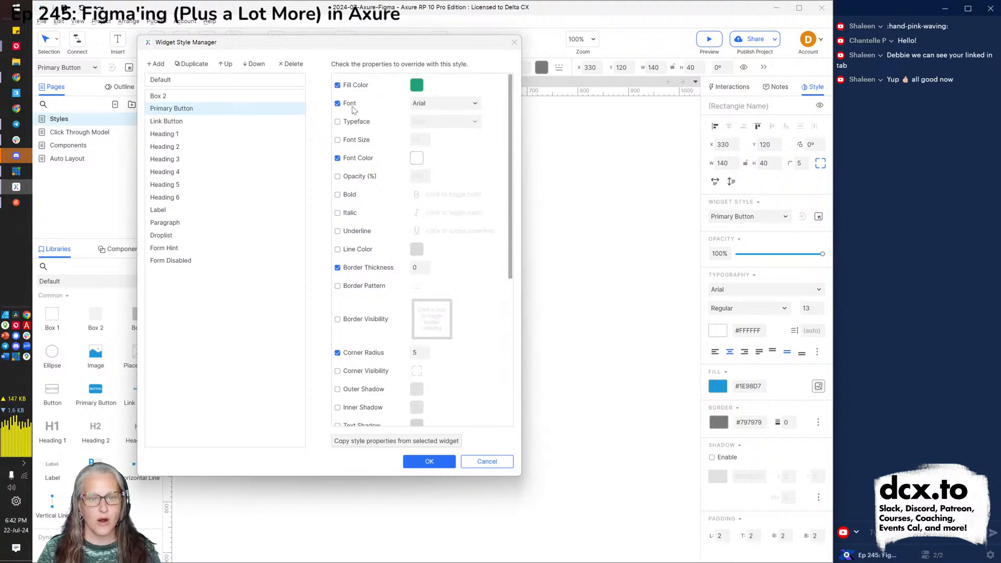
{"action": "left_click", "coordinate": [447, 103]}
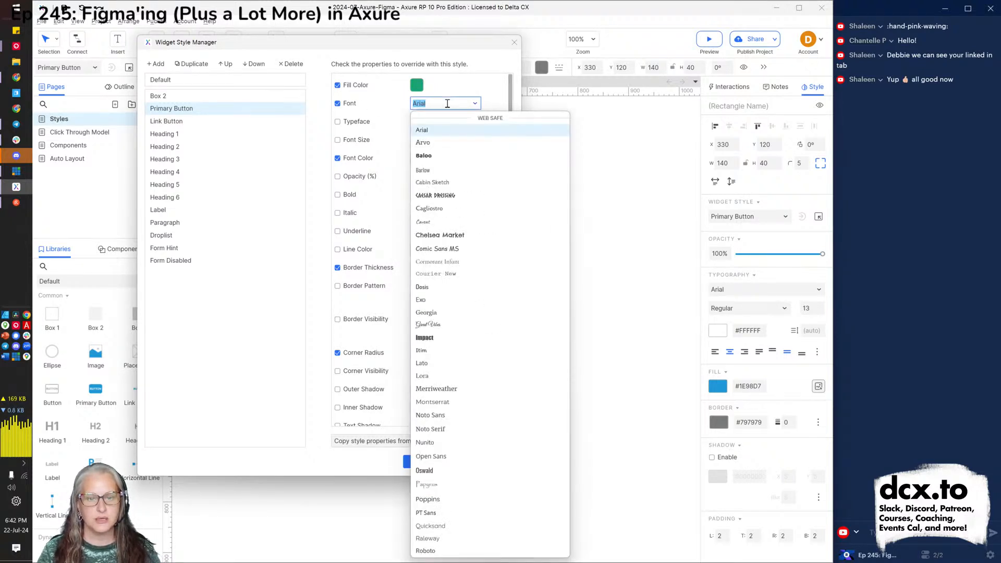
{"action": "left_click", "coordinate": [461, 250]}
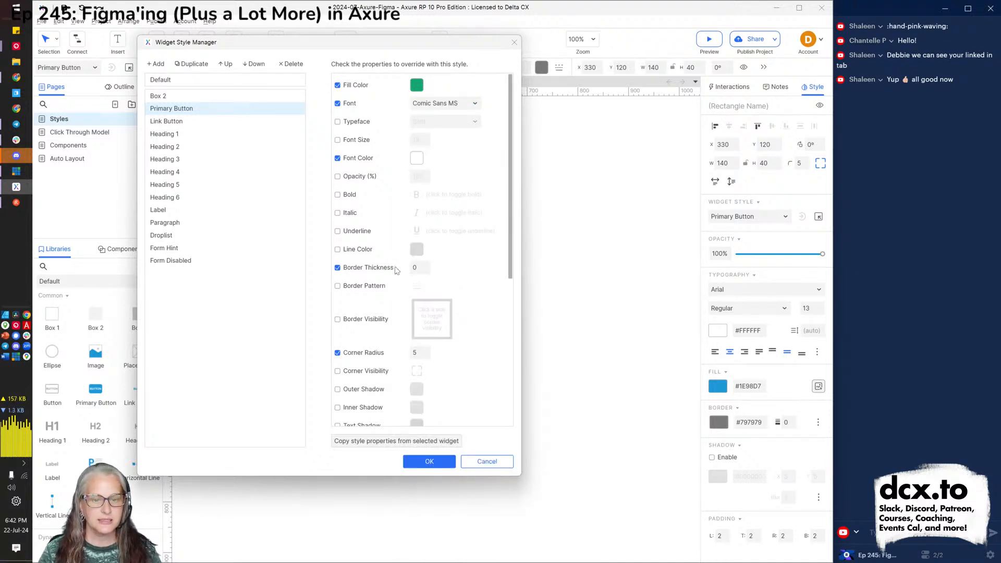
Give the style a 2-px border in yellow #F6C000.
{"action": "left_click", "coordinate": [416, 269]}
{"action": "type", "text": "2"}
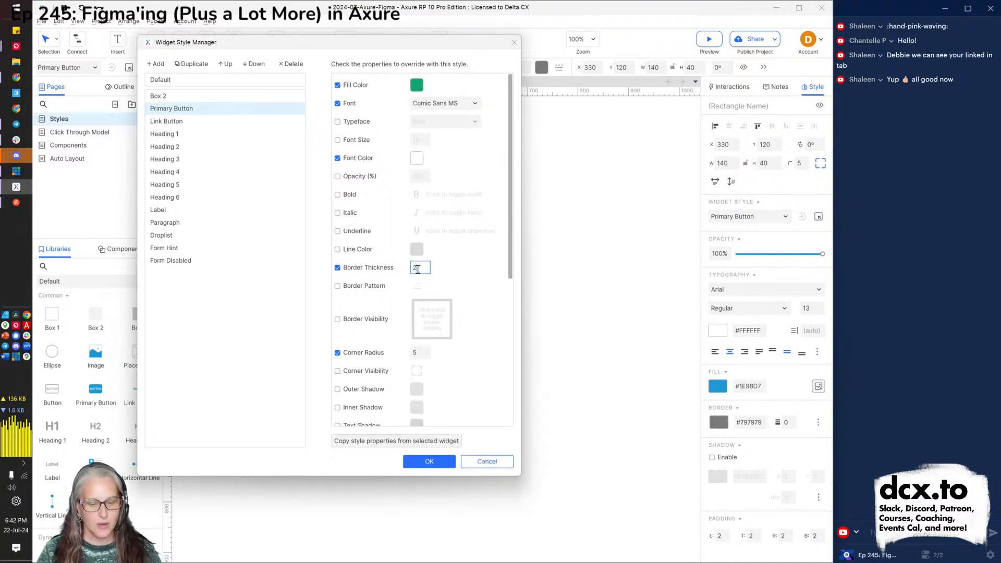
{"action": "left_click", "coordinate": [358, 251]}
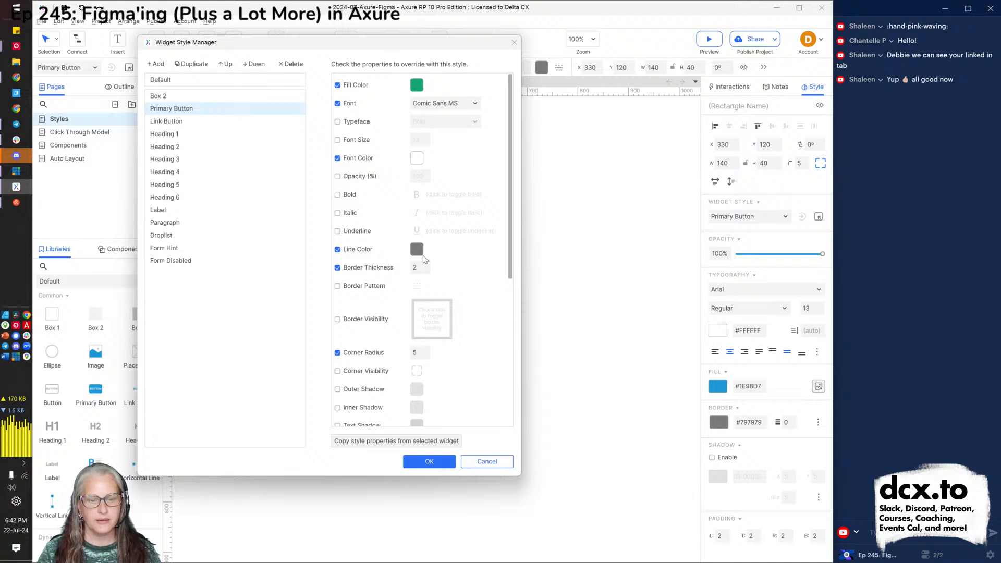
{"action": "left_click", "coordinate": [415, 250]}
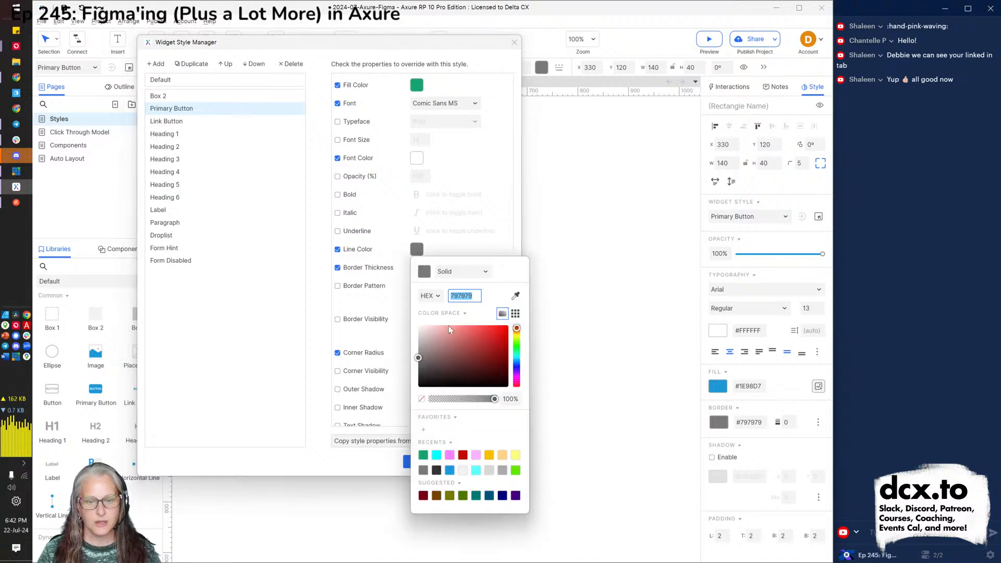
{"action": "left_click", "coordinate": [490, 456]}
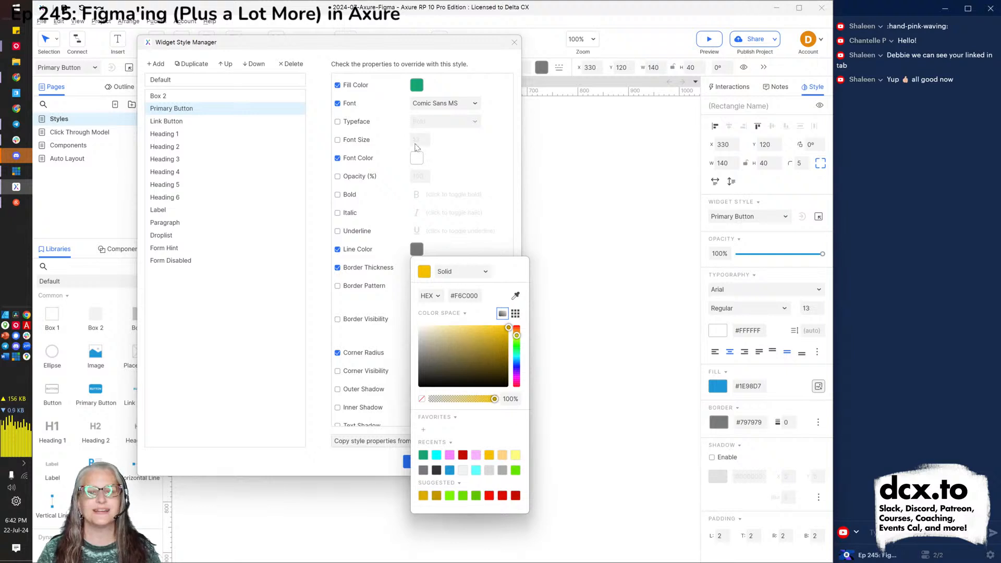
{"action": "left_click", "coordinate": [353, 127]}
Make the style Bold, size 18, corner radius 12, and apply it.
{"action": "left_click", "coordinate": [347, 125]}
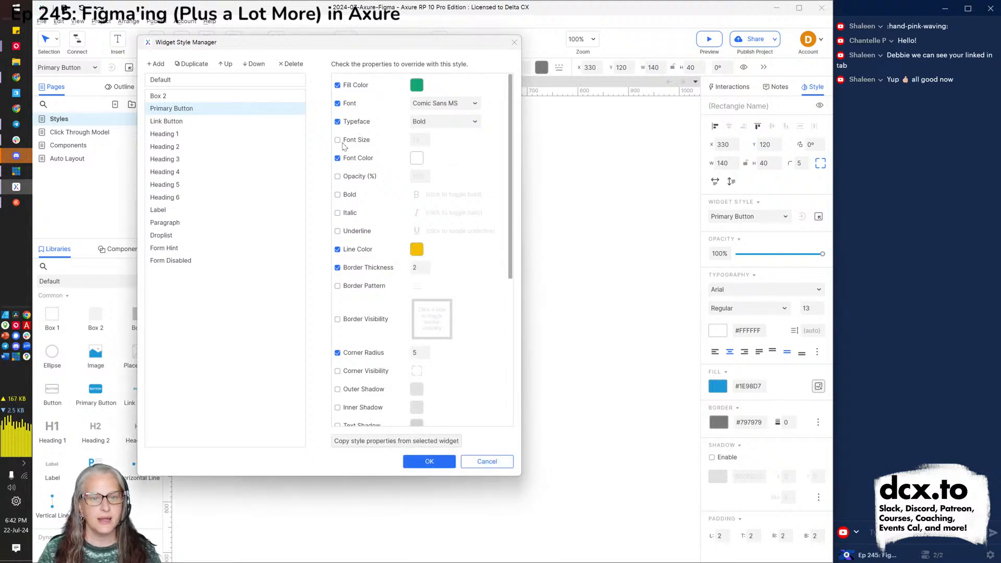
{"action": "left_click", "coordinate": [338, 140]}
{"action": "double_click", "coordinate": [418, 142]}
{"action": "type", "text": "16"}
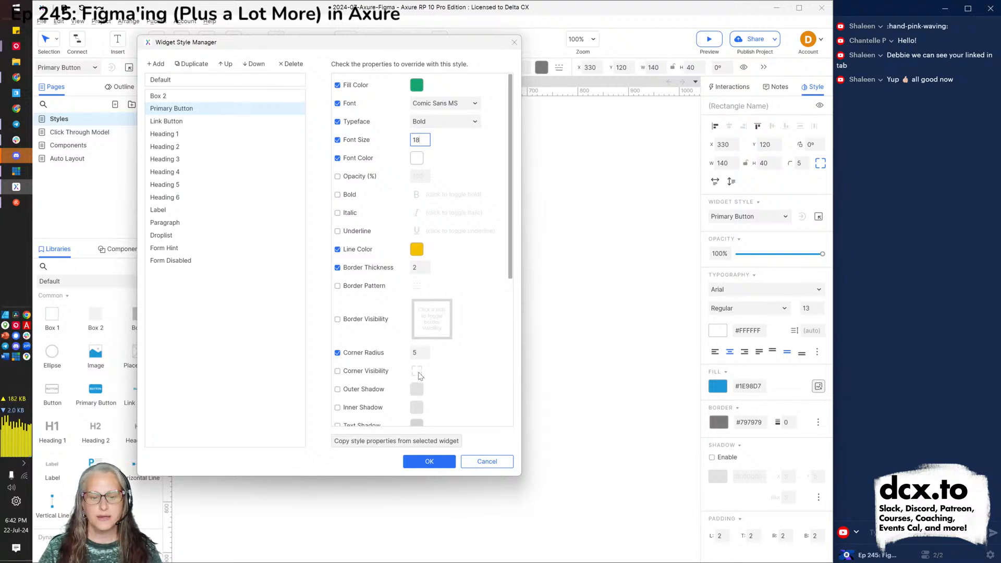
{"action": "left_click", "coordinate": [415, 352]}
{"action": "type", "text": "12"}
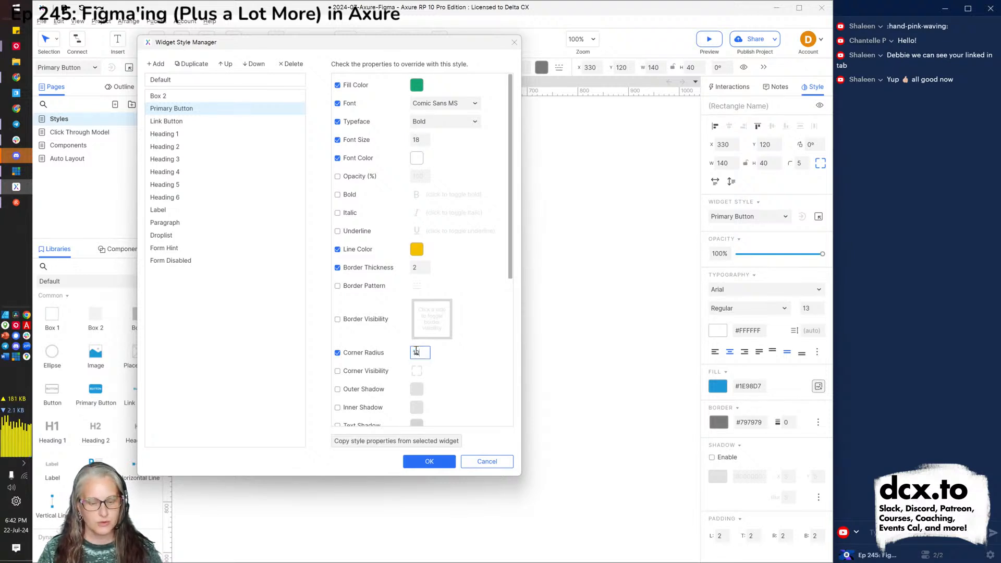
{"action": "left_click", "coordinate": [430, 462]}
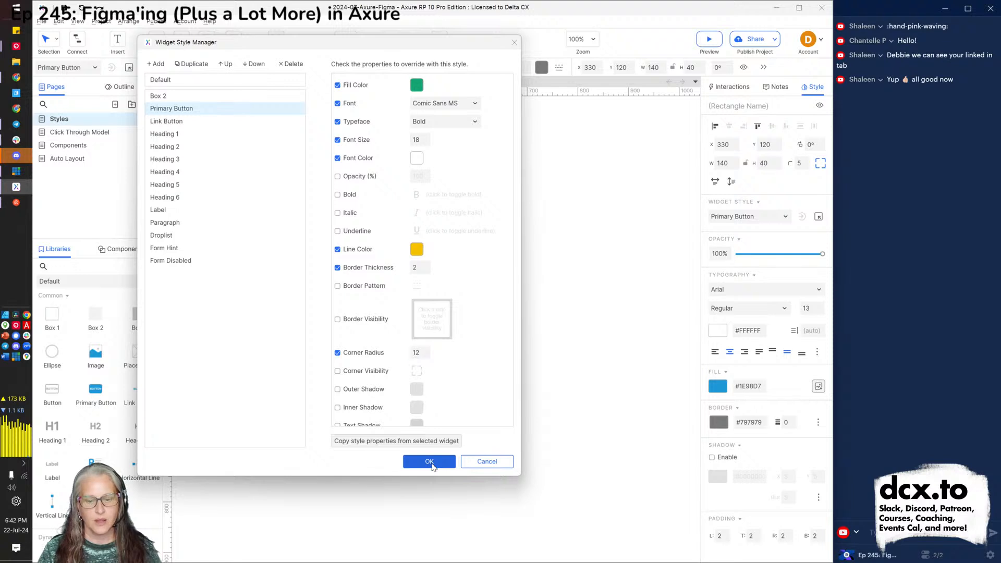
{"action": "left_click", "coordinate": [425, 315]}
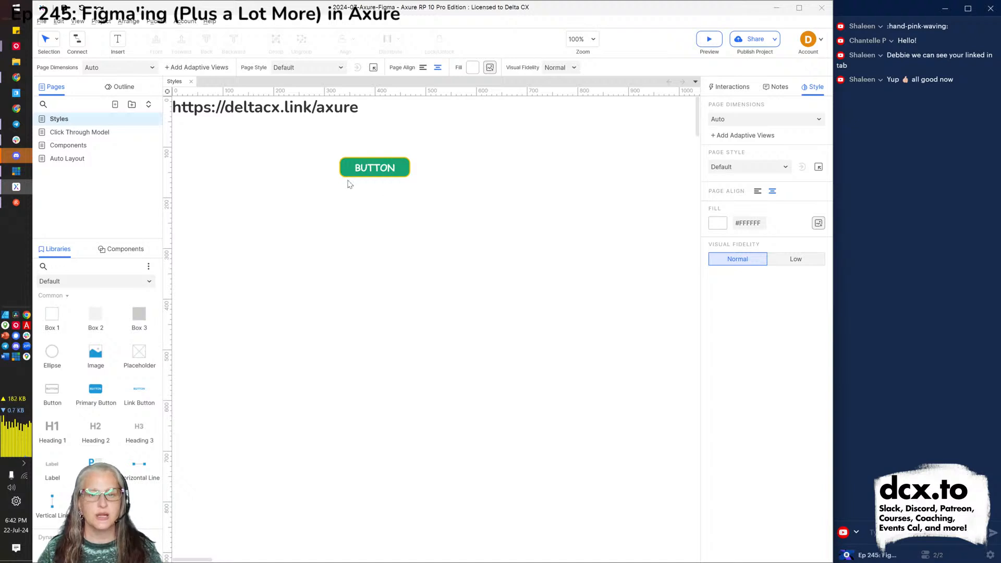
Place a second Primary Button below the first and open its style in the Widget Style Manager.
{"action": "left_click_drag", "start_coordinate": [99, 389], "coordinate": [371, 191]}
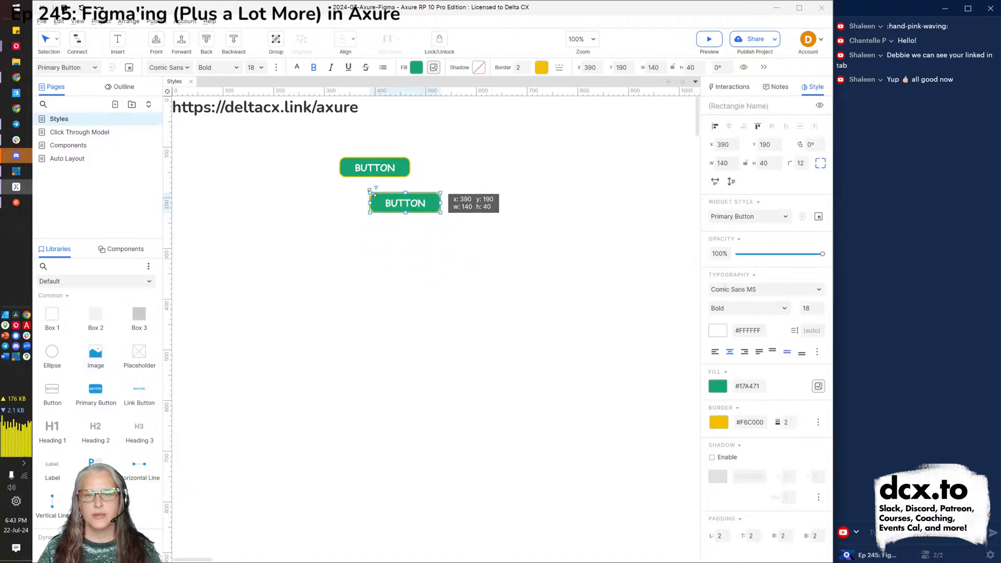
{"action": "left_click", "coordinate": [323, 233]}
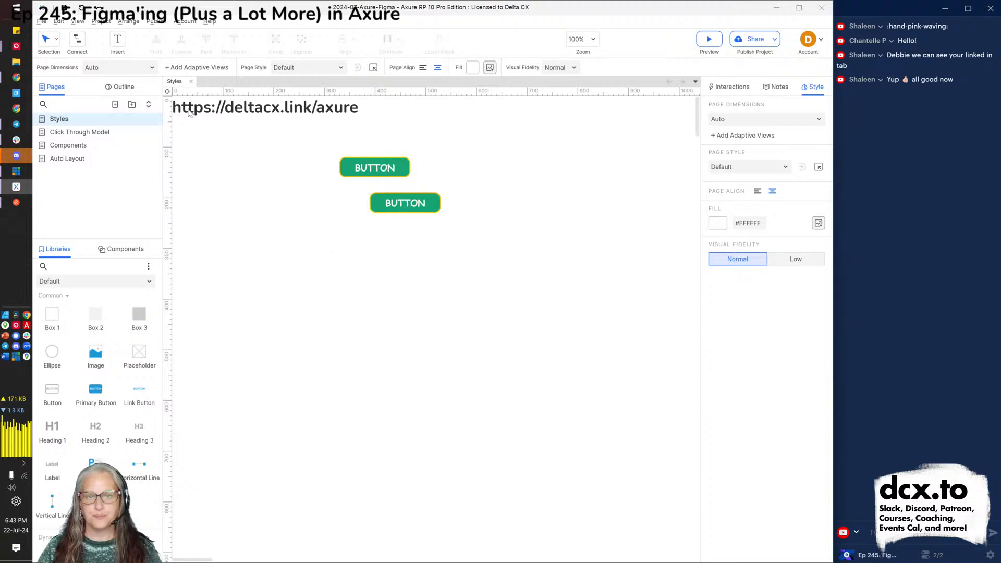
{"action": "left_click", "coordinate": [379, 212]}
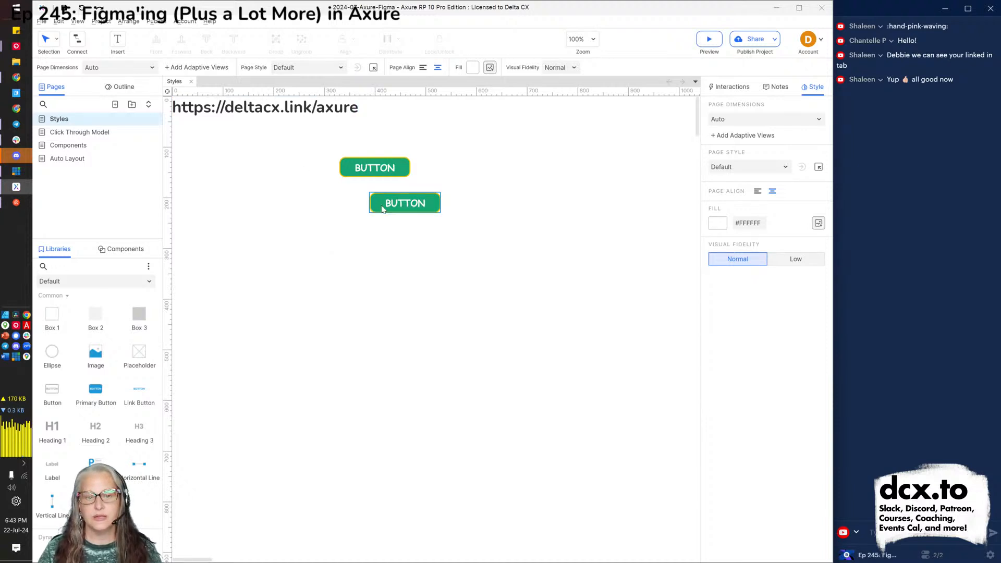
{"action": "left_click", "coordinate": [379, 211]}
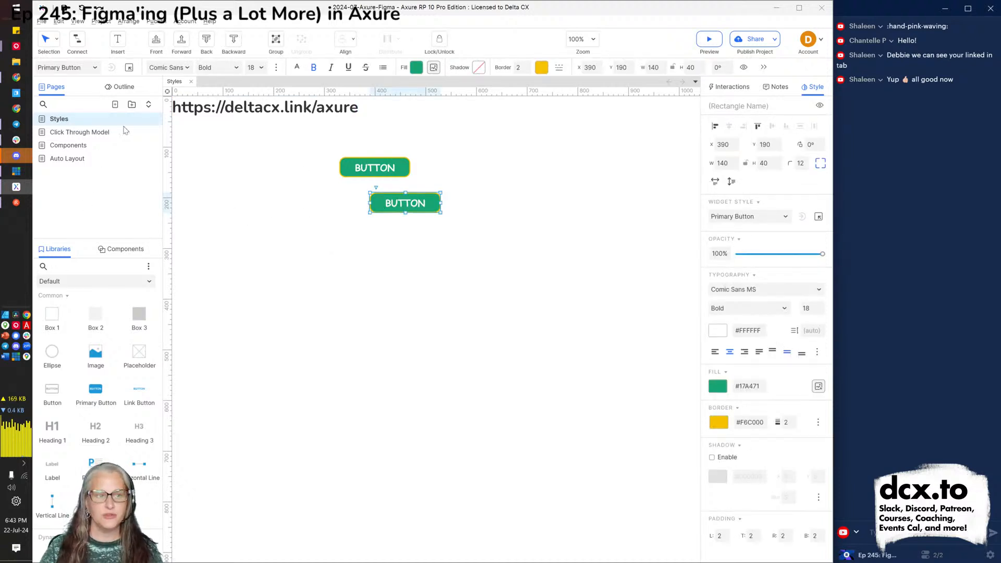
{"action": "left_click", "coordinate": [129, 67]}
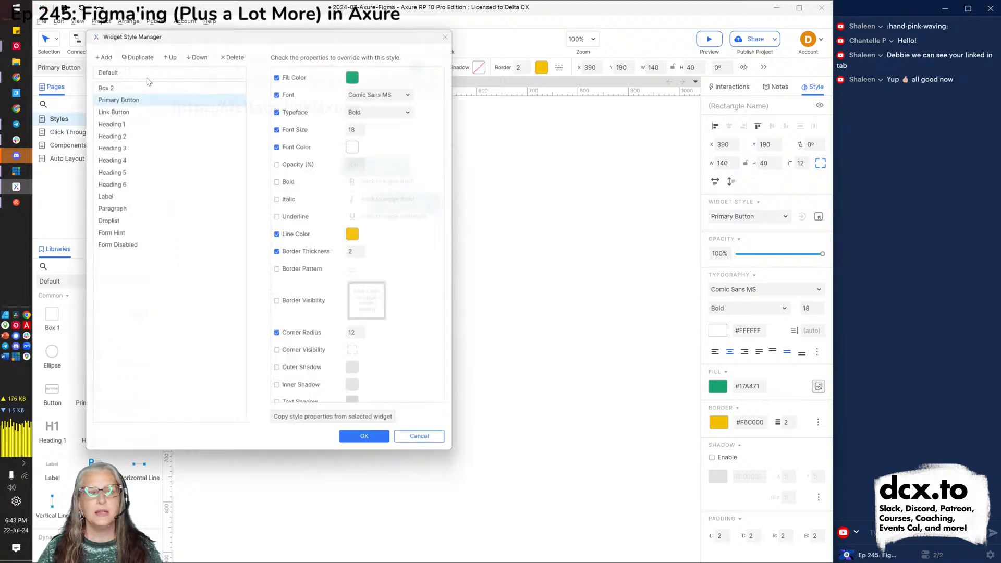
Add a new style named 'Deb Button' with fill colour #366295.
{"action": "left_click", "coordinate": [98, 49]}
{"action": "type", "text": "Deb Button"}
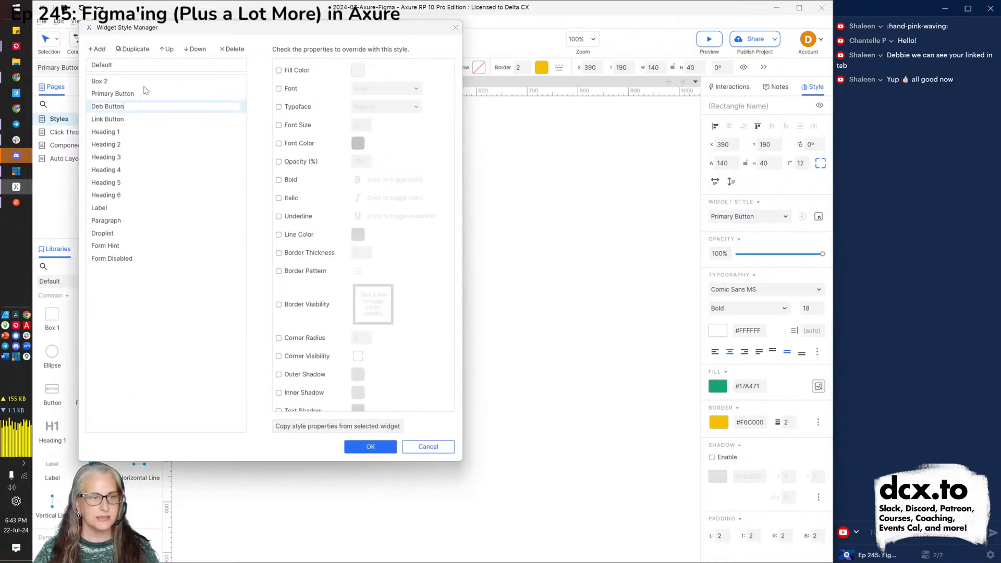
{"action": "key", "text": "Return"}
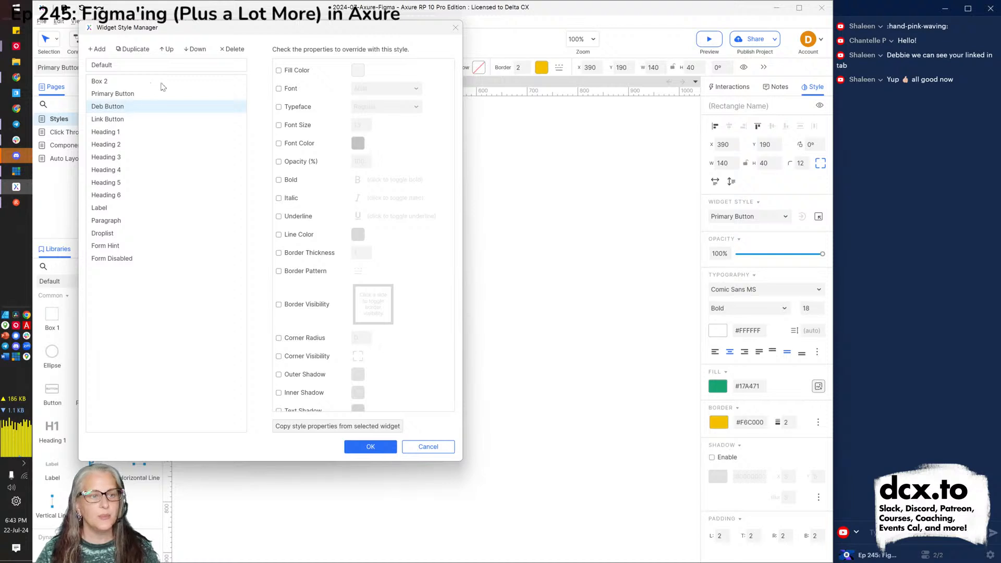
{"action": "left_click", "coordinate": [292, 73]}
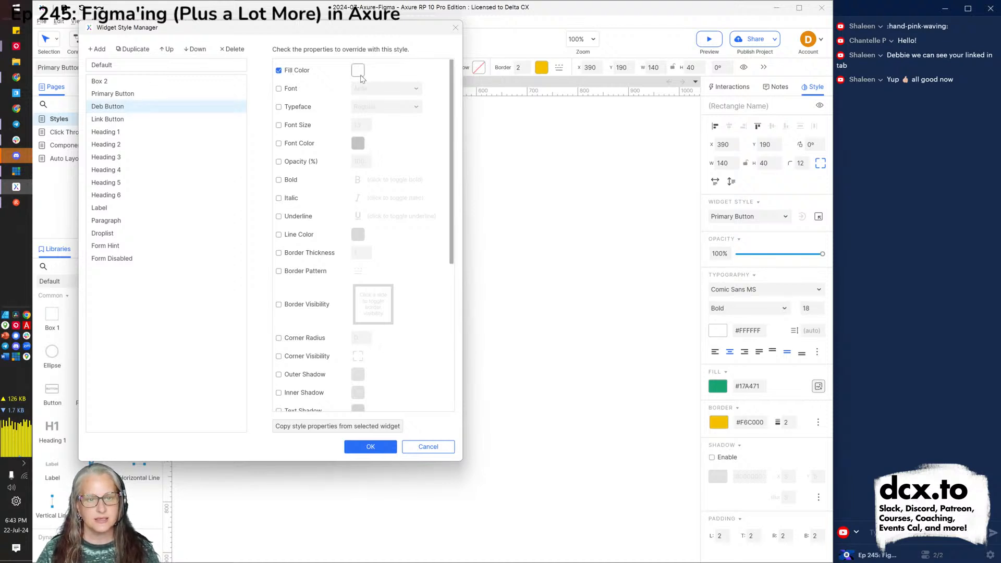
{"action": "left_click", "coordinate": [357, 69]}
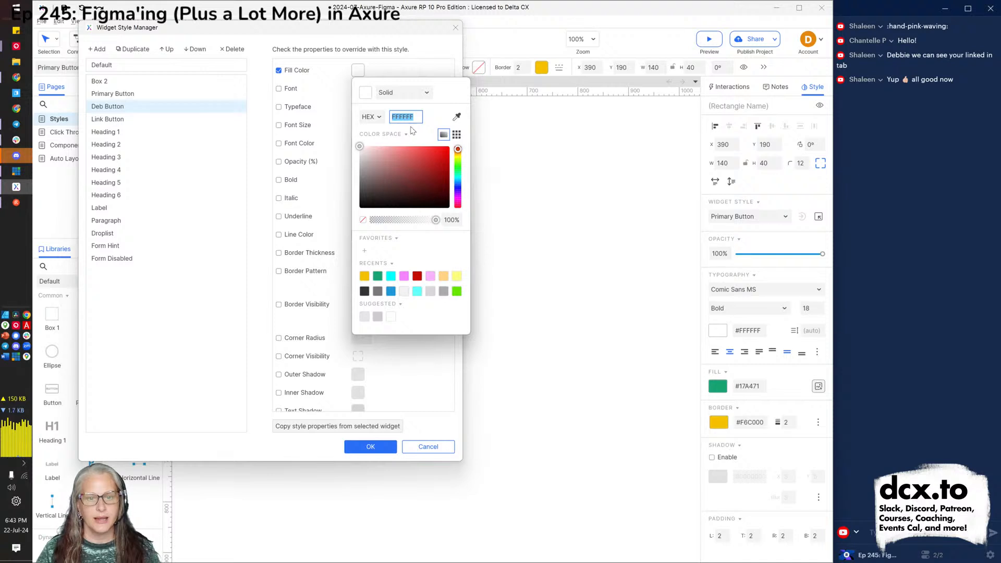
{"action": "type", "text": "36629"}
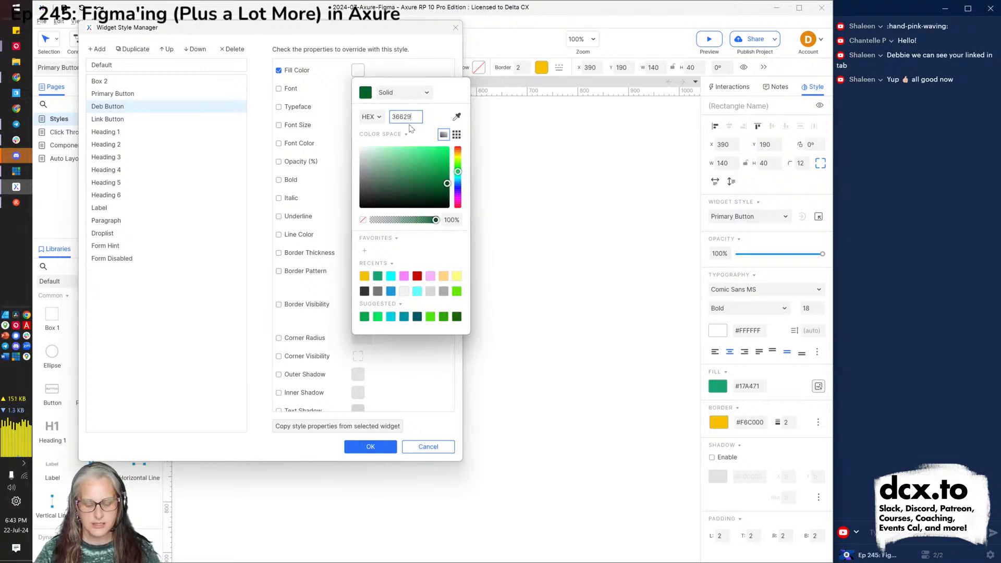
{"action": "type", "text": "5"}
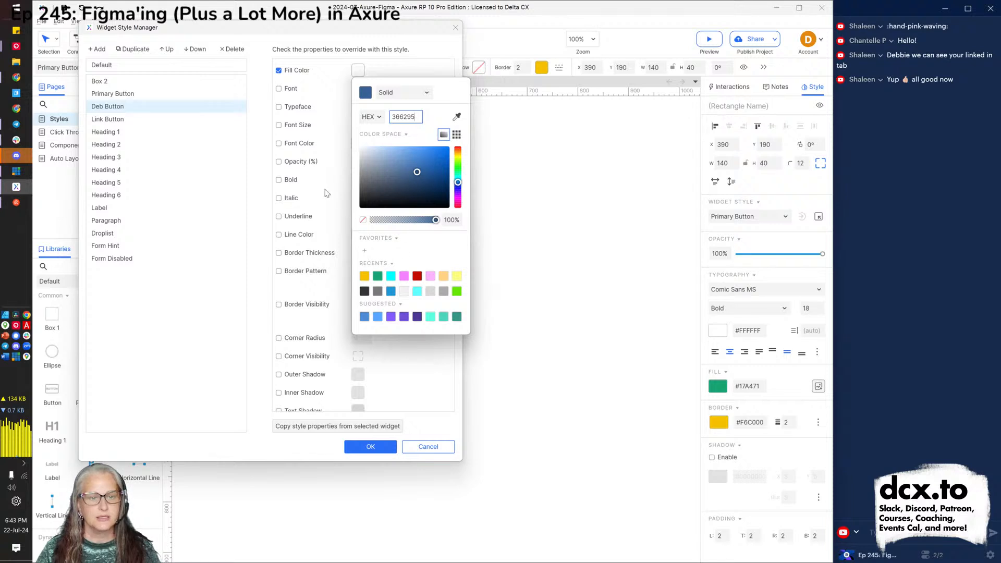
{"action": "left_click", "coordinate": [297, 145]}
Give Deb Button white text, the Arial Black typeface and corner radius 21.
{"action": "left_click", "coordinate": [301, 146]}
{"action": "left_click", "coordinate": [357, 143]}
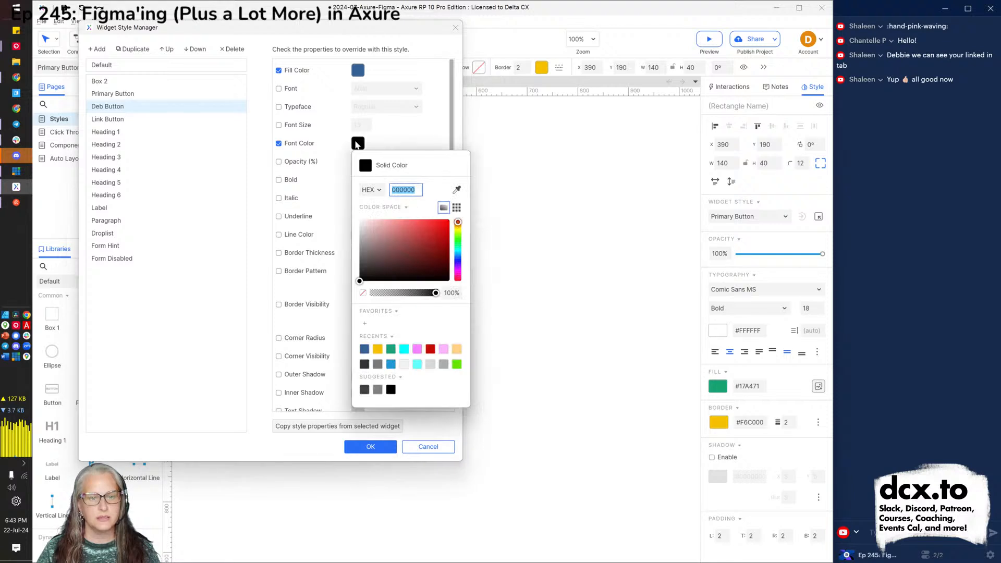
{"action": "left_click", "coordinate": [365, 226]}
{"action": "left_click_drag", "start_coordinate": [366, 230], "coordinate": [346, 197]}
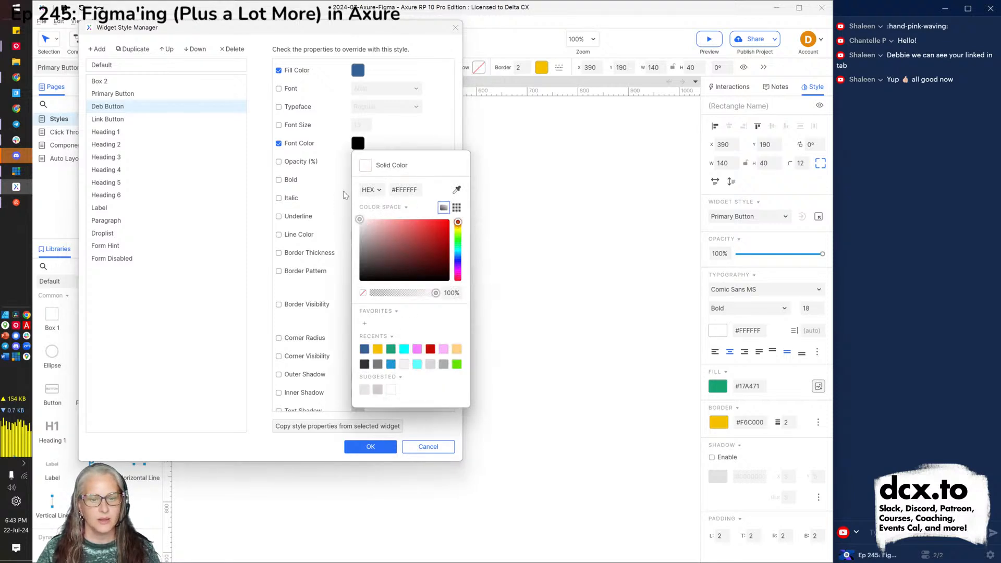
{"action": "left_click", "coordinate": [296, 112]}
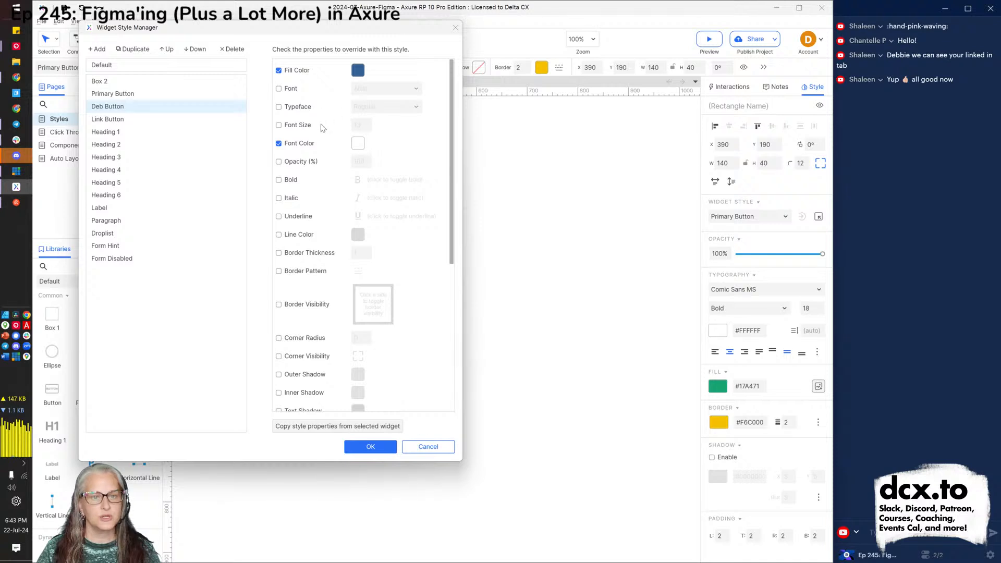
{"action": "left_click", "coordinate": [298, 109]}
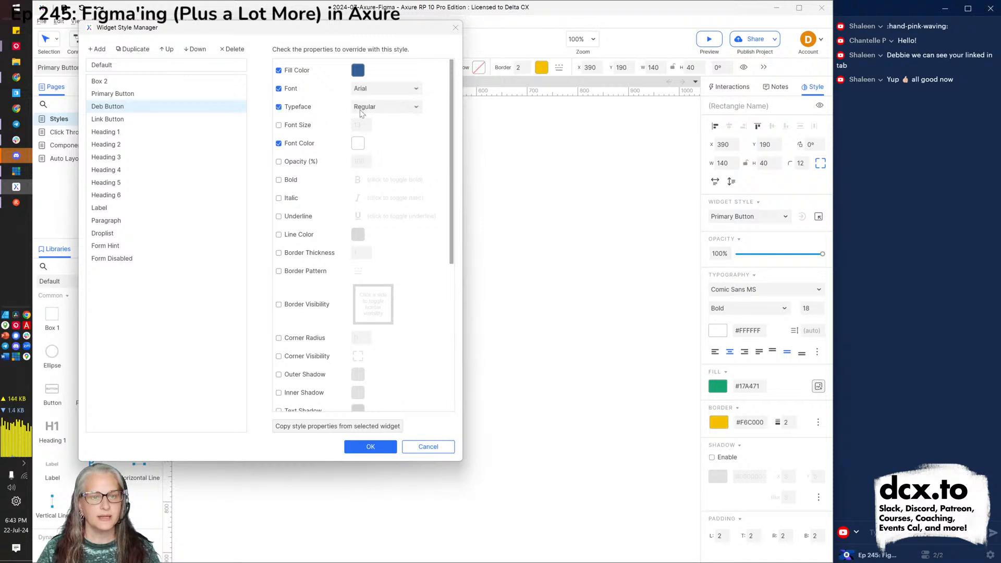
{"action": "left_click", "coordinate": [374, 109]}
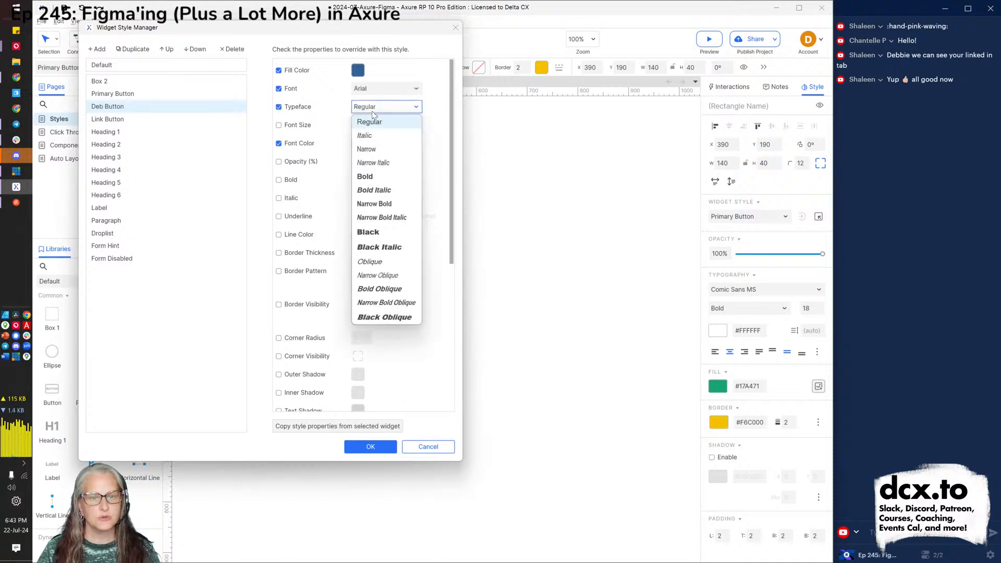
{"action": "left_click", "coordinate": [373, 232]}
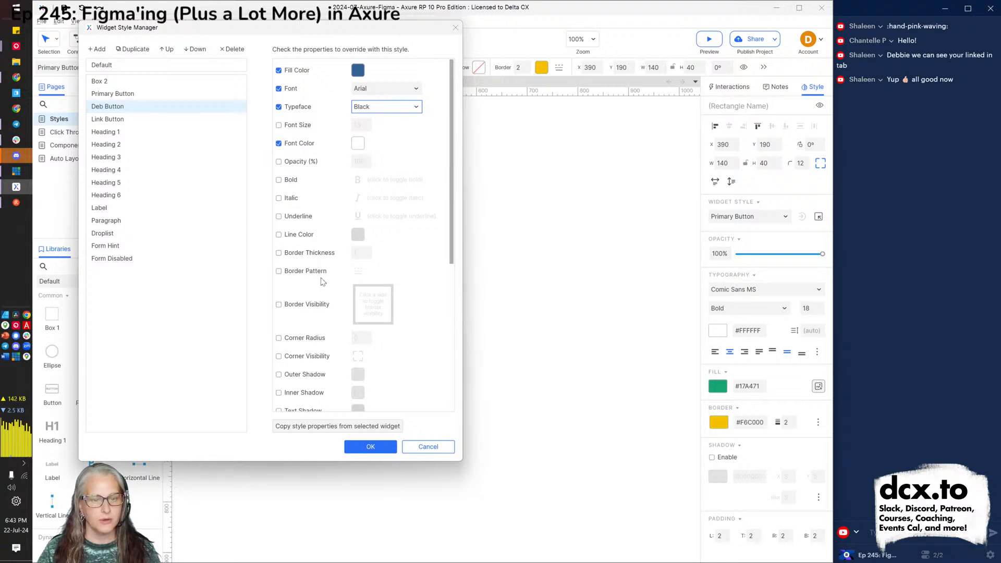
{"action": "left_click", "coordinate": [313, 338]}
{"action": "left_click", "coordinate": [364, 343]}
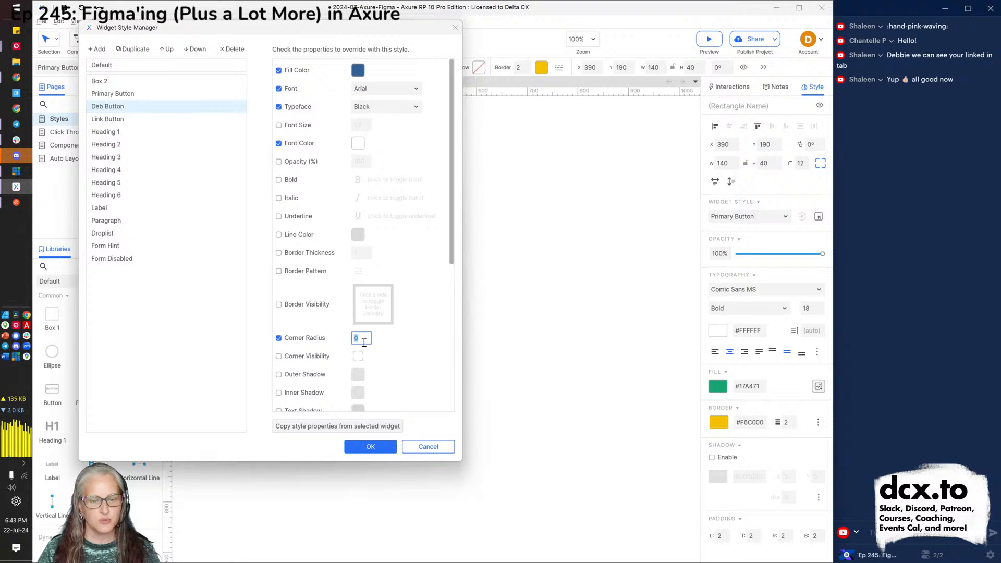
Save the Deb Button style and apply it to the lower button via the Style pane dropdown.
{"action": "left_click", "coordinate": [373, 448]}
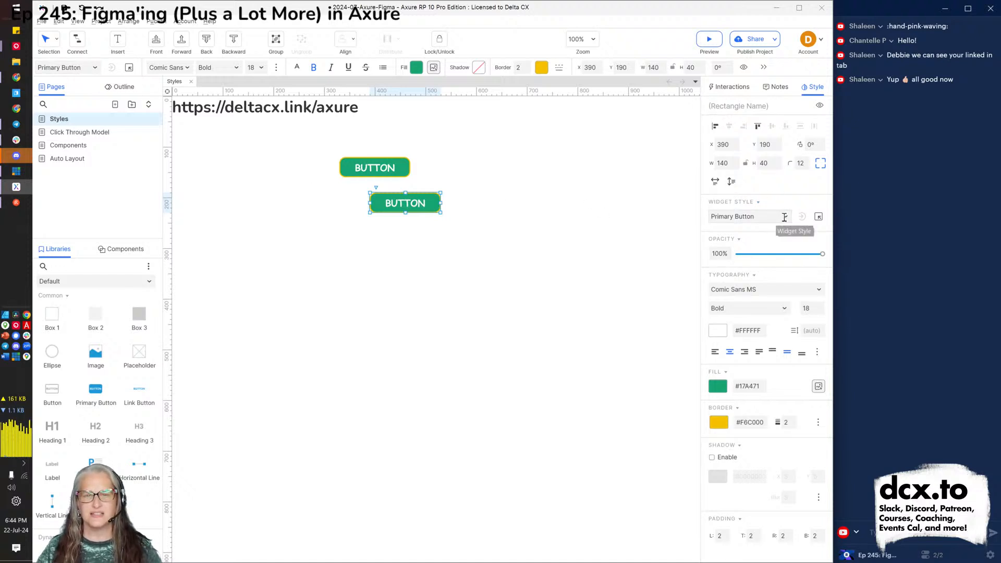
{"action": "left_click", "coordinate": [784, 217]}
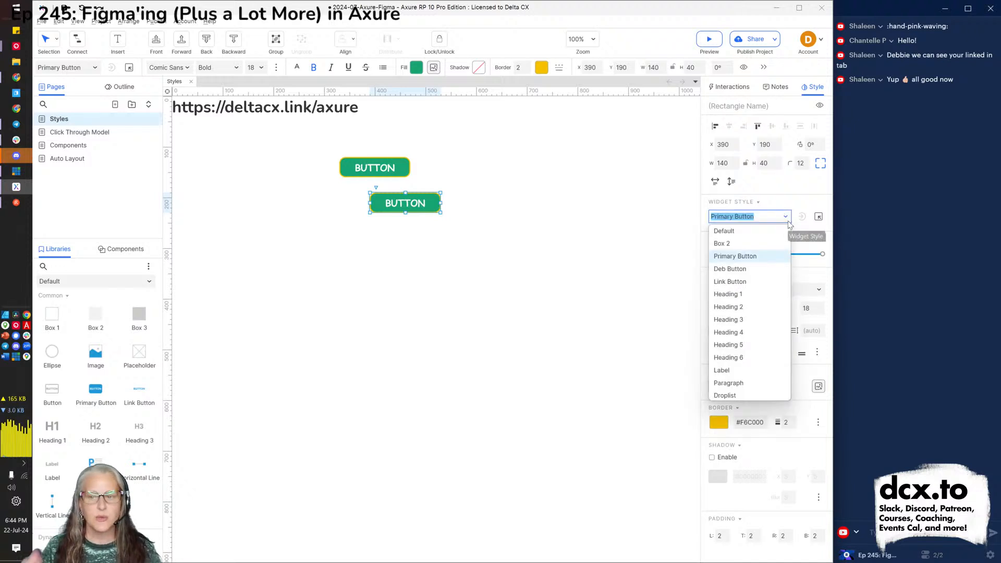
{"action": "left_click", "coordinate": [748, 269]}
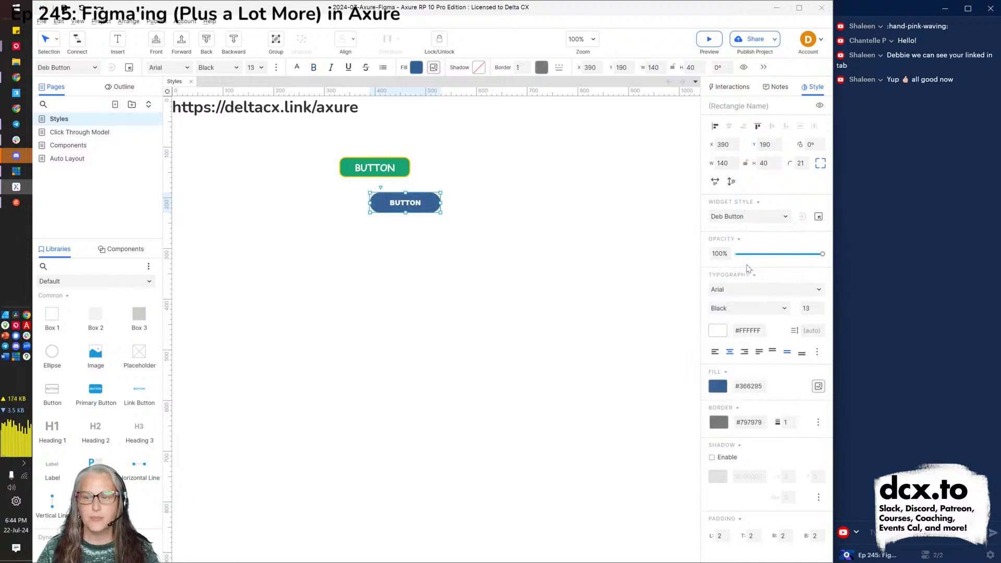
{"action": "left_click", "coordinate": [481, 279]}
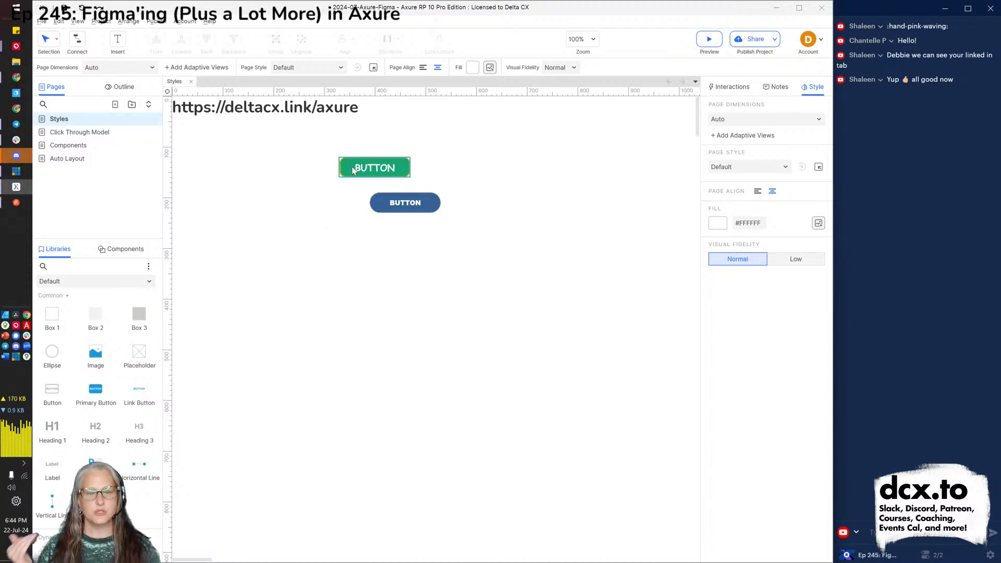
Add a MouseOver style effect on the green upper button that switches it to Deb Button.
{"action": "left_click", "coordinate": [379, 171]}
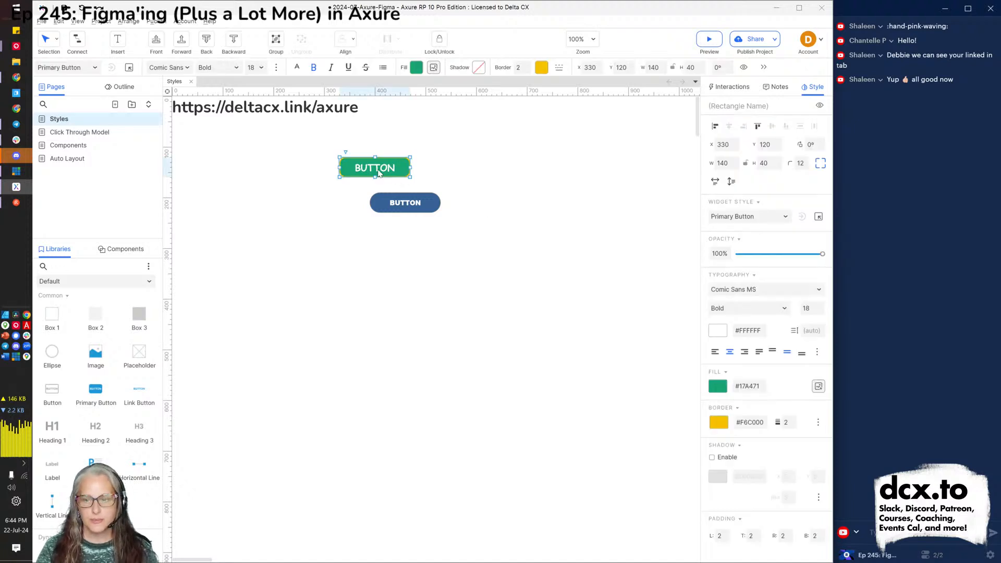
{"action": "left_click", "coordinate": [730, 88]}
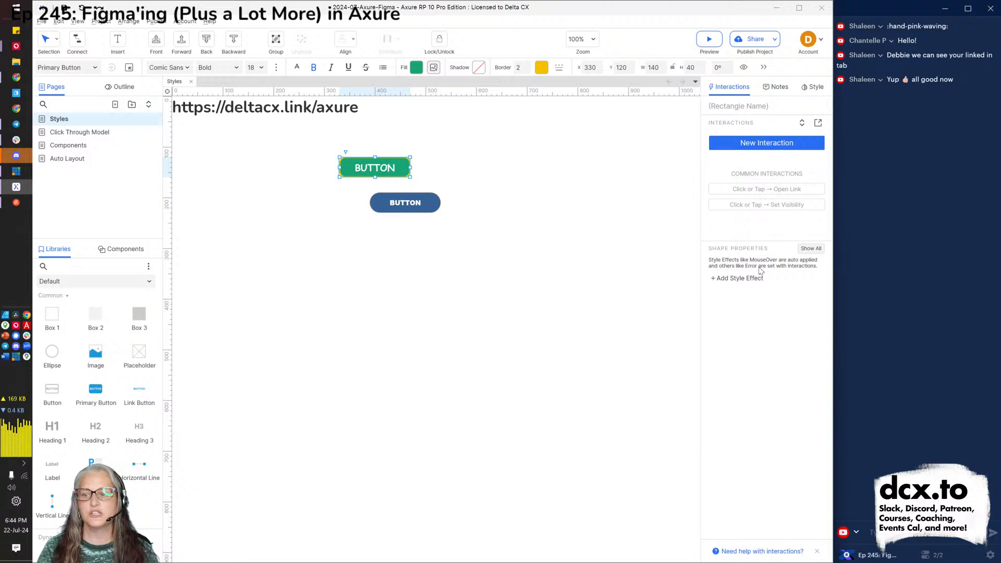
{"action": "left_click", "coordinate": [805, 250]}
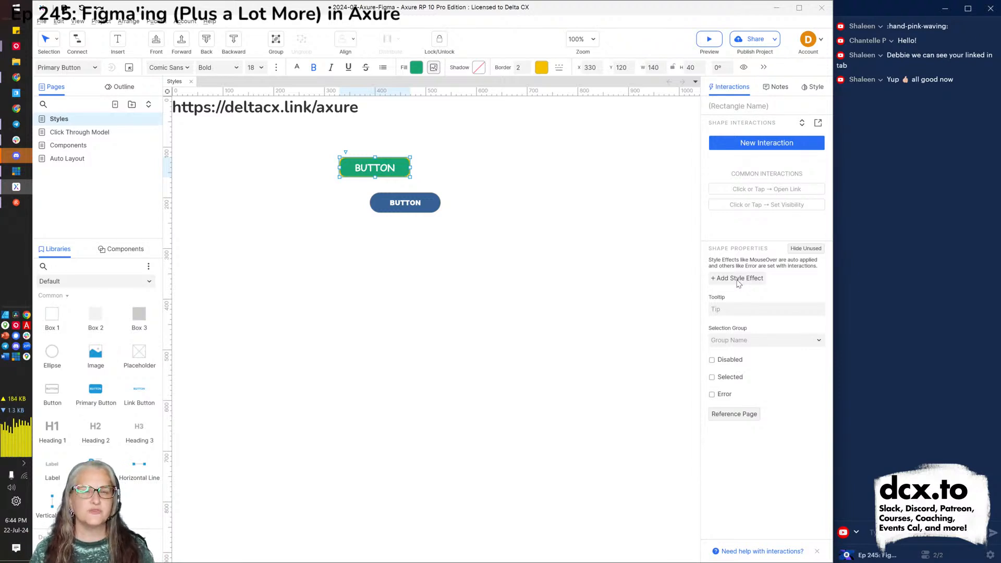
{"action": "left_click", "coordinate": [740, 282]}
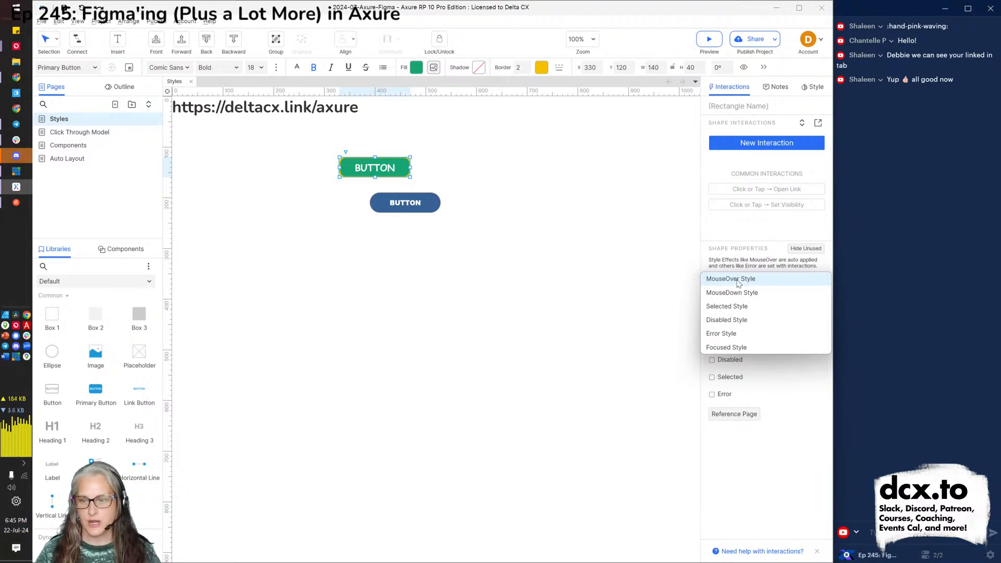
{"action": "left_click", "coordinate": [739, 281]}
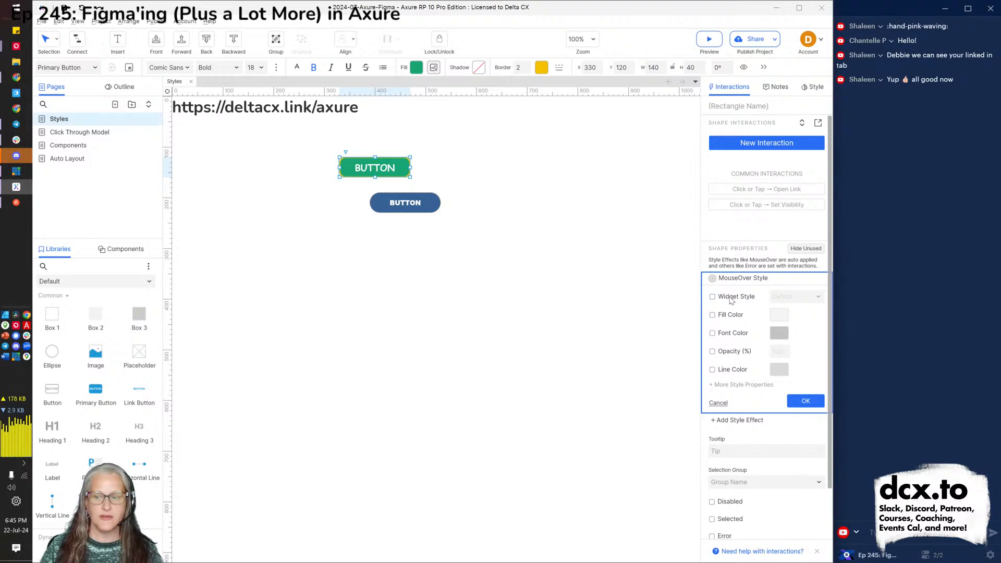
{"action": "left_click", "coordinate": [732, 298]}
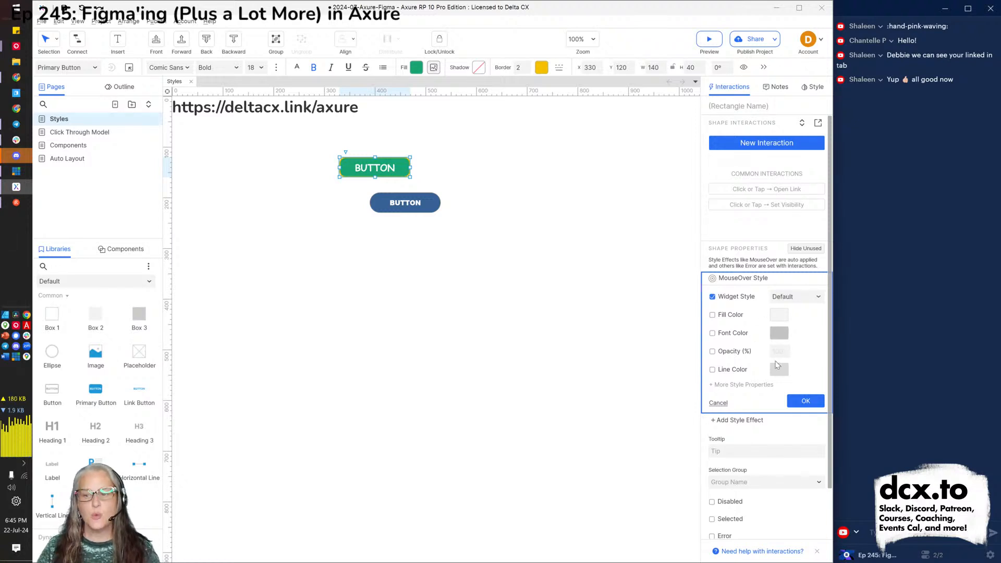
{"action": "left_click", "coordinate": [814, 297]}
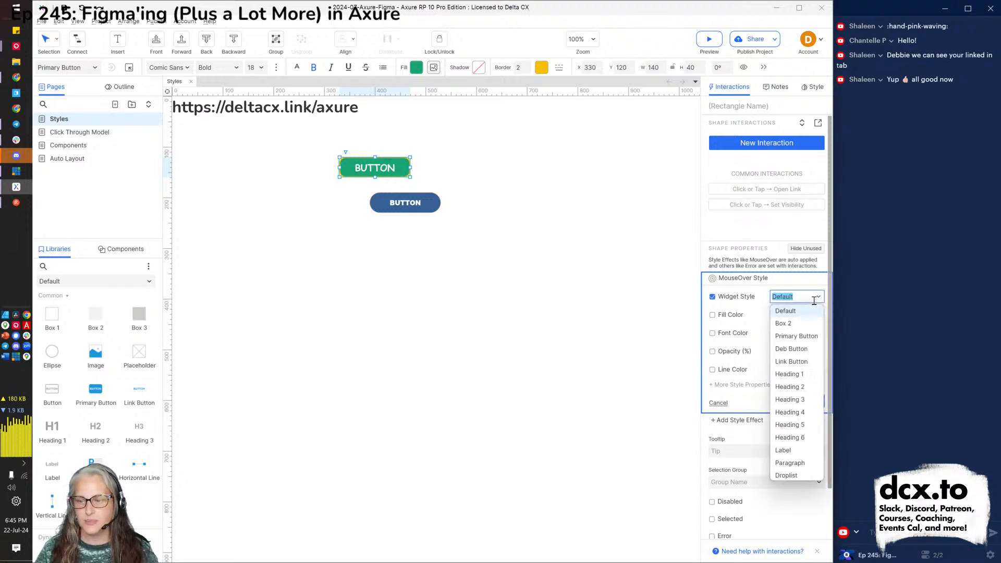
{"action": "left_click", "coordinate": [791, 349]}
{"action": "left_click", "coordinate": [805, 401]}
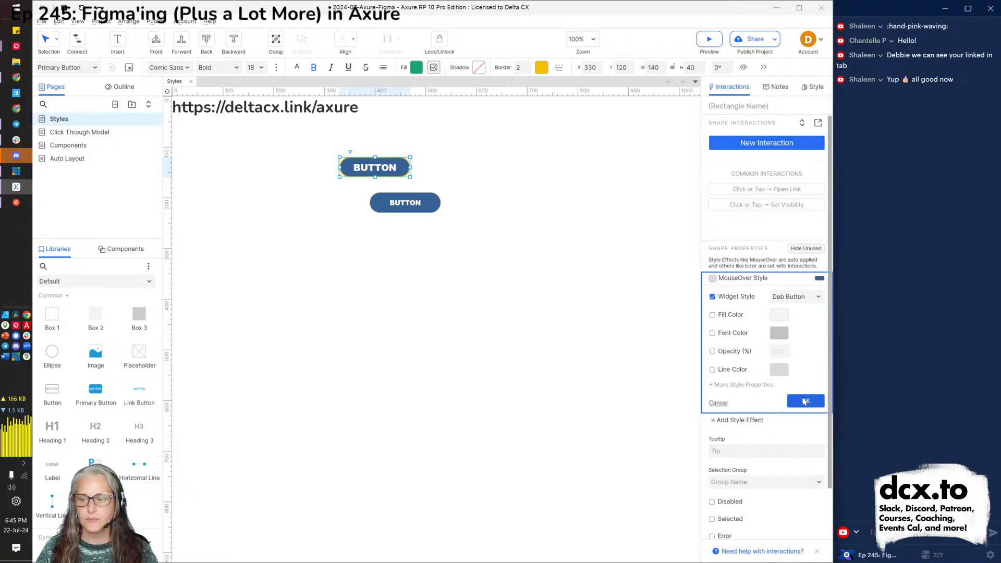
{"action": "left_click", "coordinate": [592, 229]}
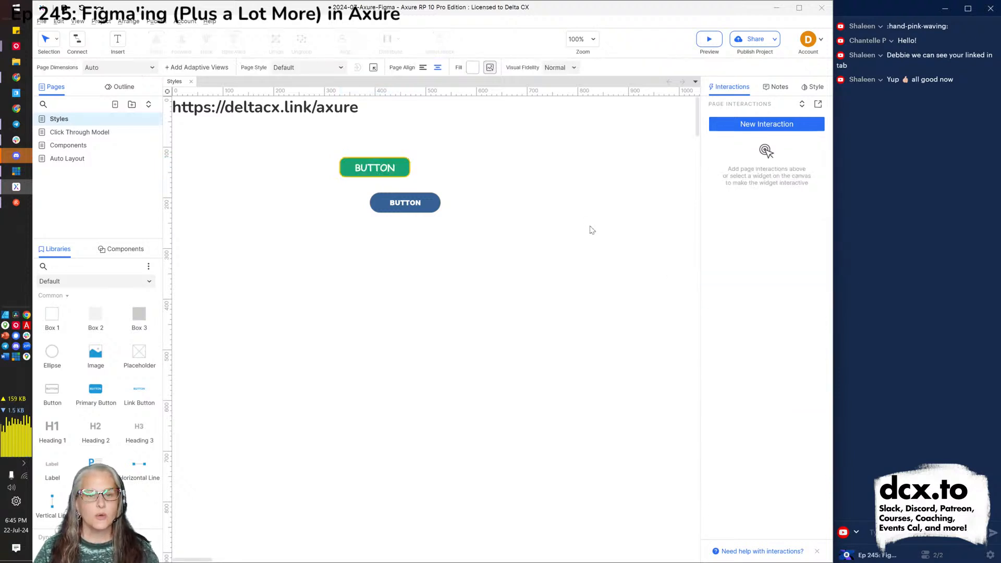
View the green button and blue Deb Button in the Chrome preview, then return to Axure.
{"action": "key", "text": "alt+Tab"}
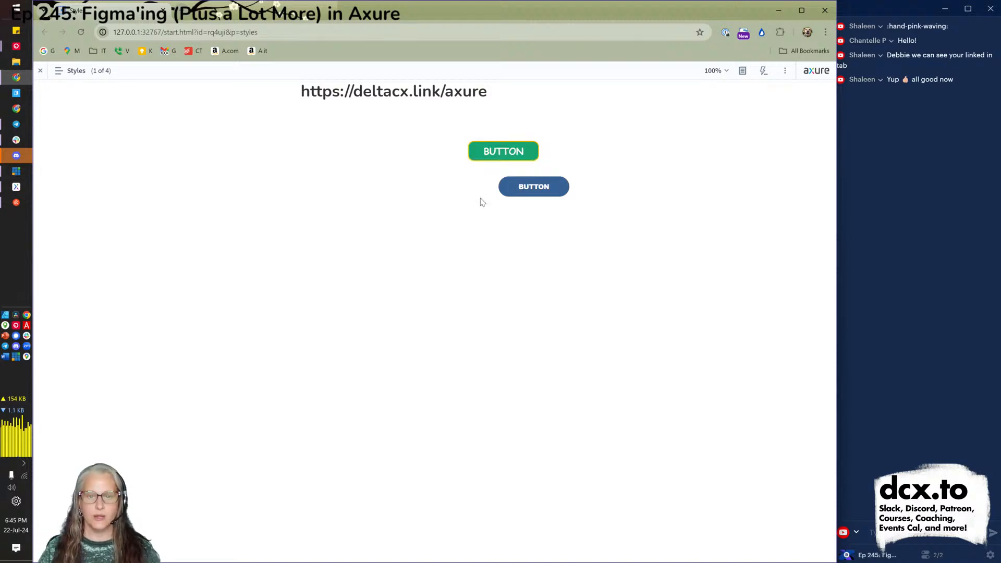
{"action": "key", "text": "alt+Tab"}
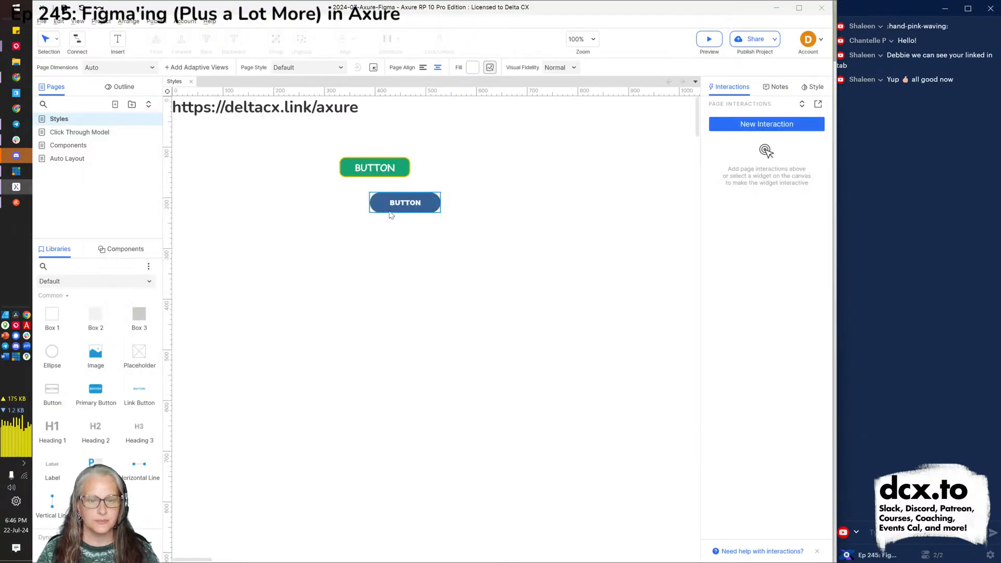
Give the blue button's Deb Button style border thickness 0 and a font size 13 override.
{"action": "left_click", "coordinate": [390, 211]}
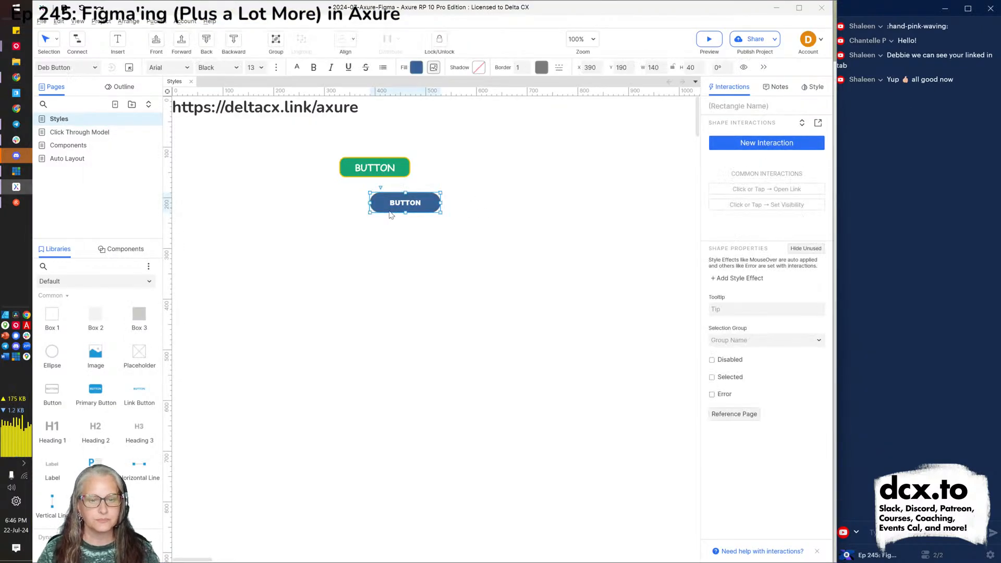
{"action": "left_click", "coordinate": [129, 68]}
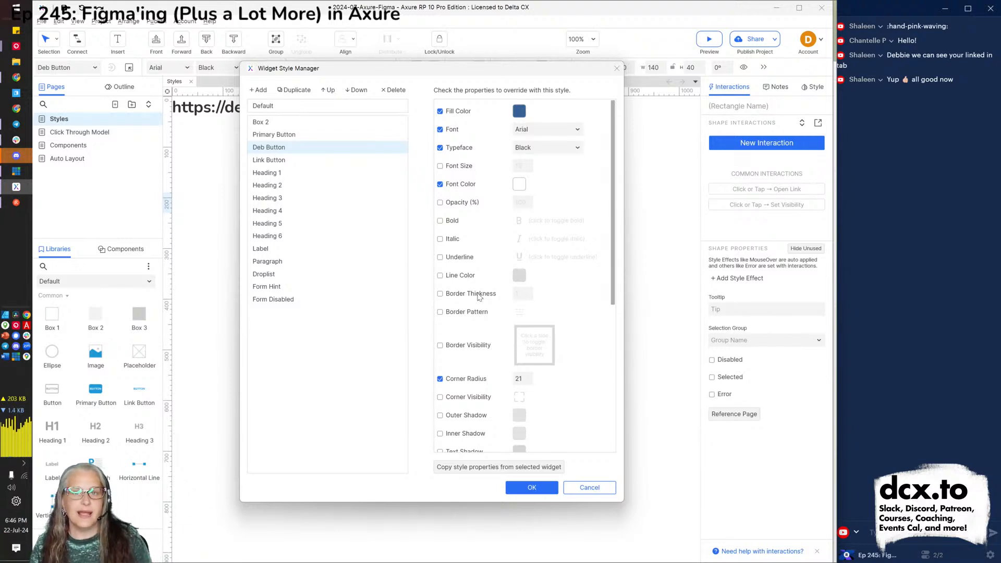
{"action": "left_click", "coordinate": [478, 295]}
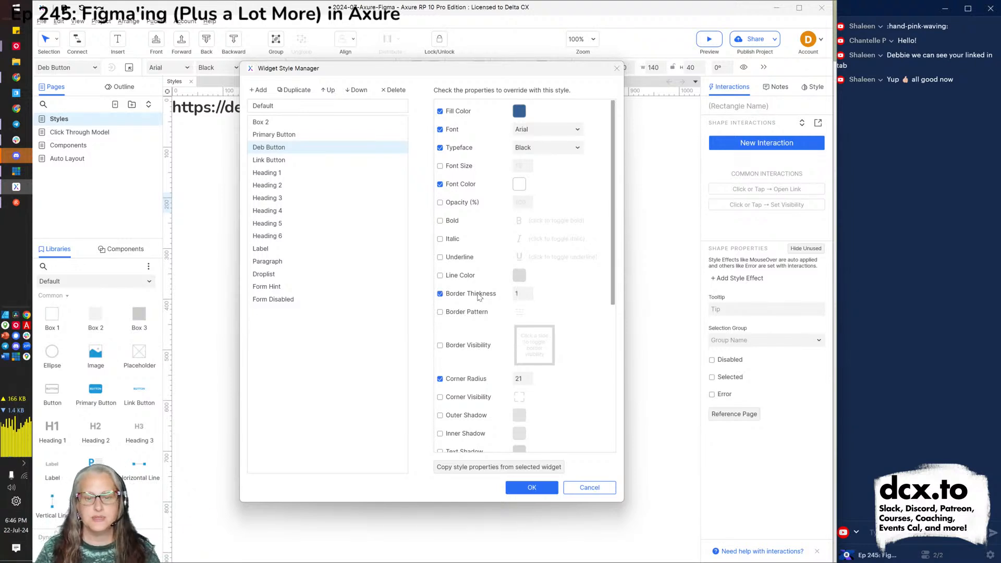
{"action": "double_click", "coordinate": [518, 295]}
{"action": "type", "text": "0"}
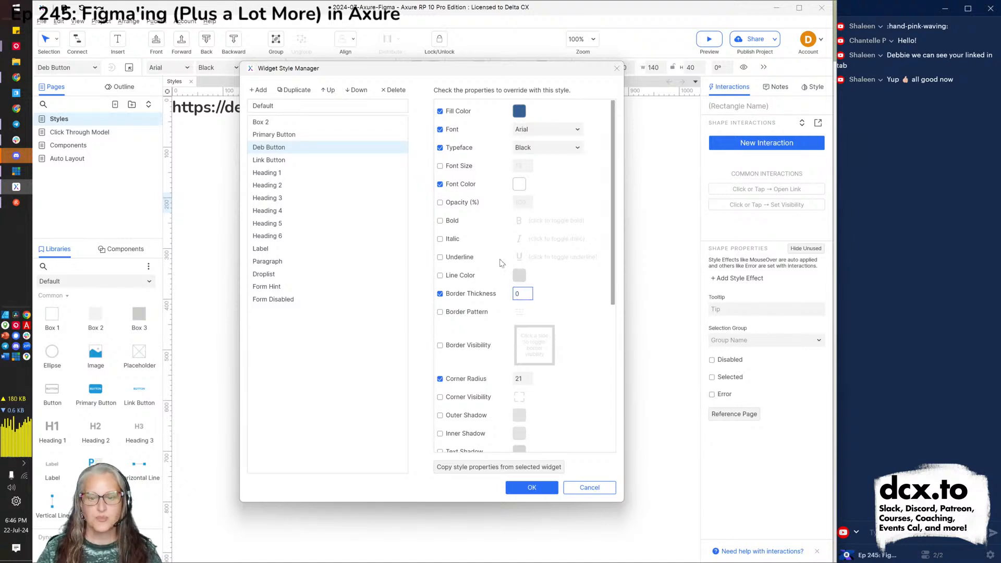
{"action": "left_click", "coordinate": [452, 168]}
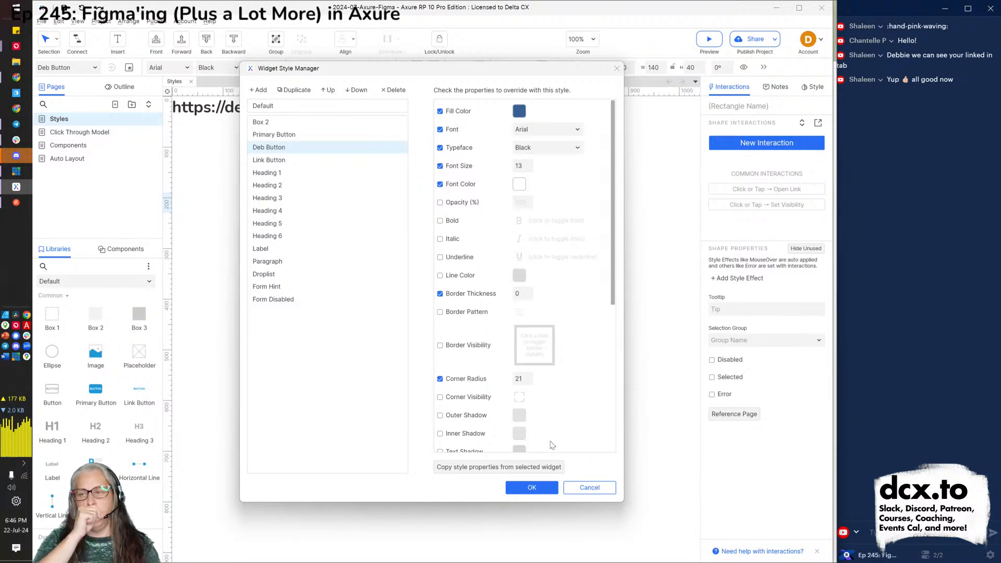
{"action": "left_click", "coordinate": [544, 492]}
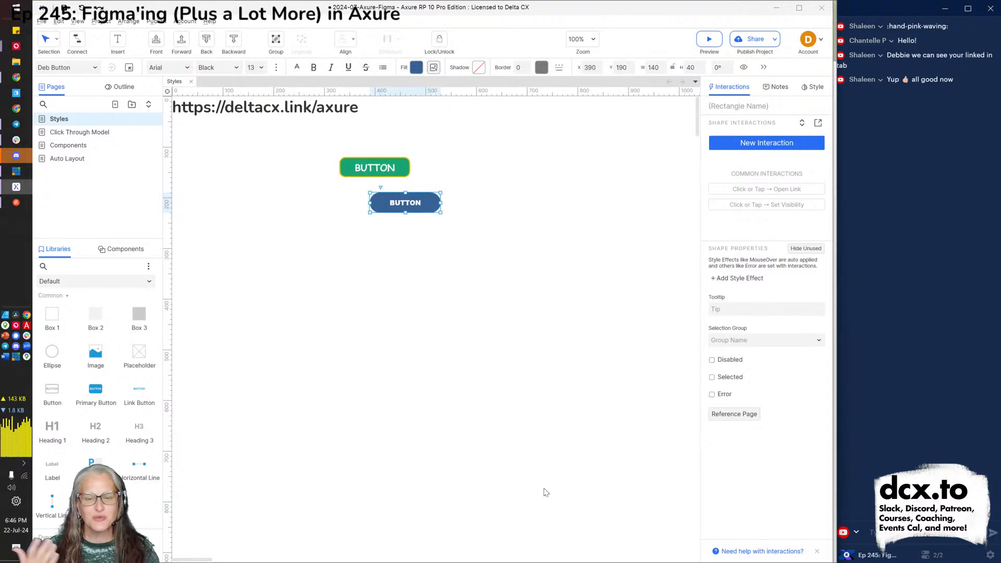
Check in Chrome that the upper button takes the blue Deb Button look on hover, then return to Axure.
{"action": "key", "text": "alt+Tab"}
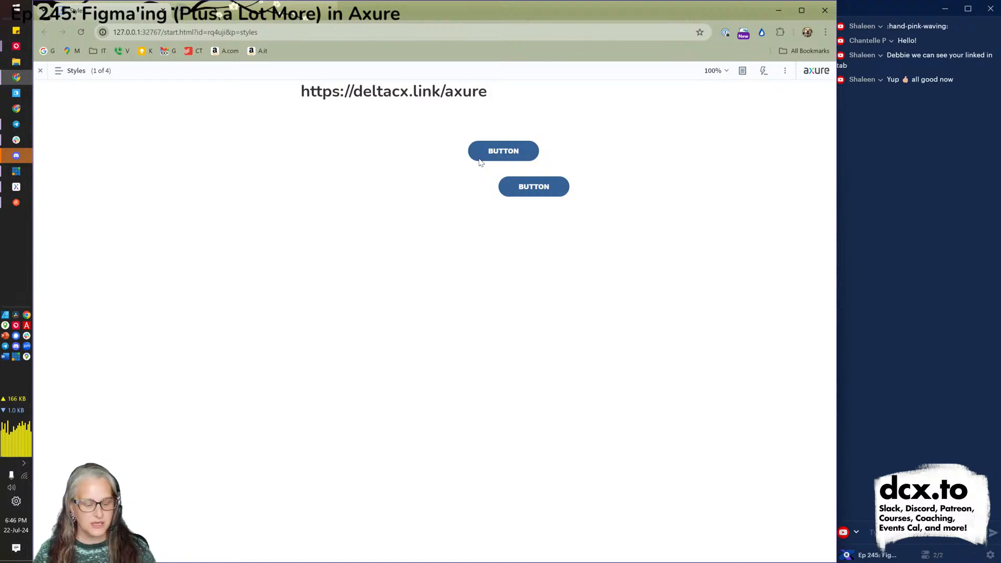
{"action": "key", "text": "alt+Tab"}
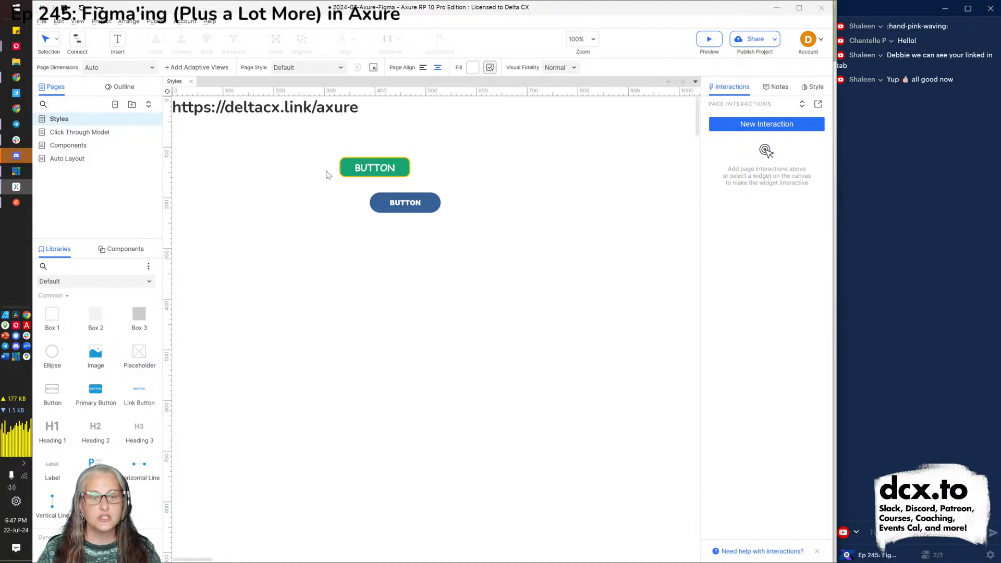
Set the green button's Primary Button style line colour to black #000000.
{"action": "left_click", "coordinate": [346, 167]}
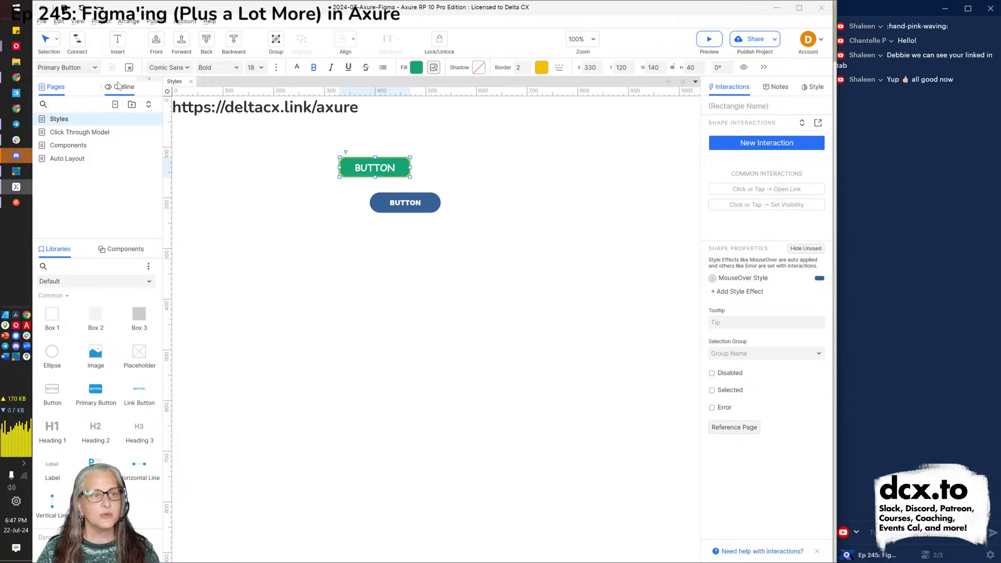
{"action": "left_click", "coordinate": [129, 67]}
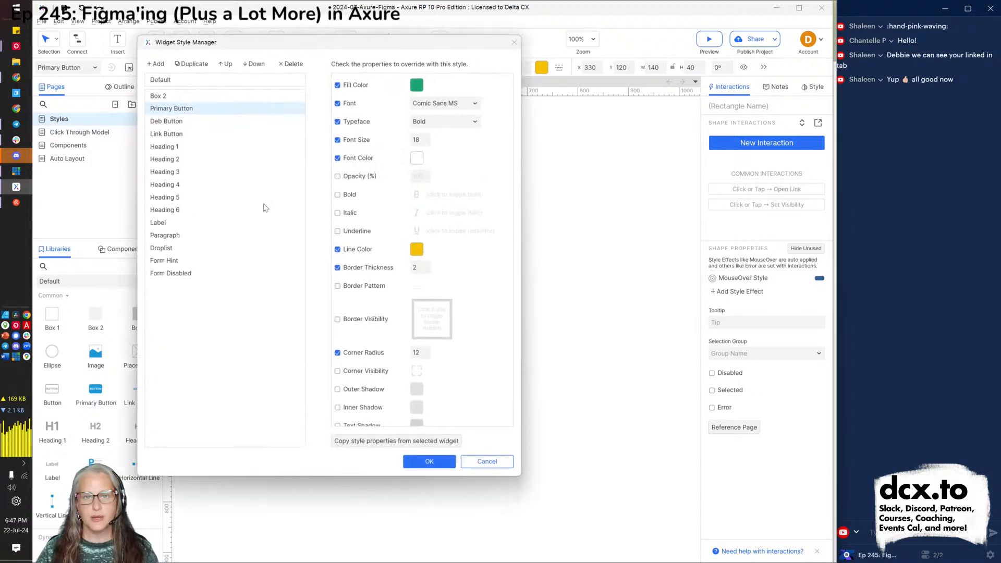
{"action": "left_click", "coordinate": [416, 249]}
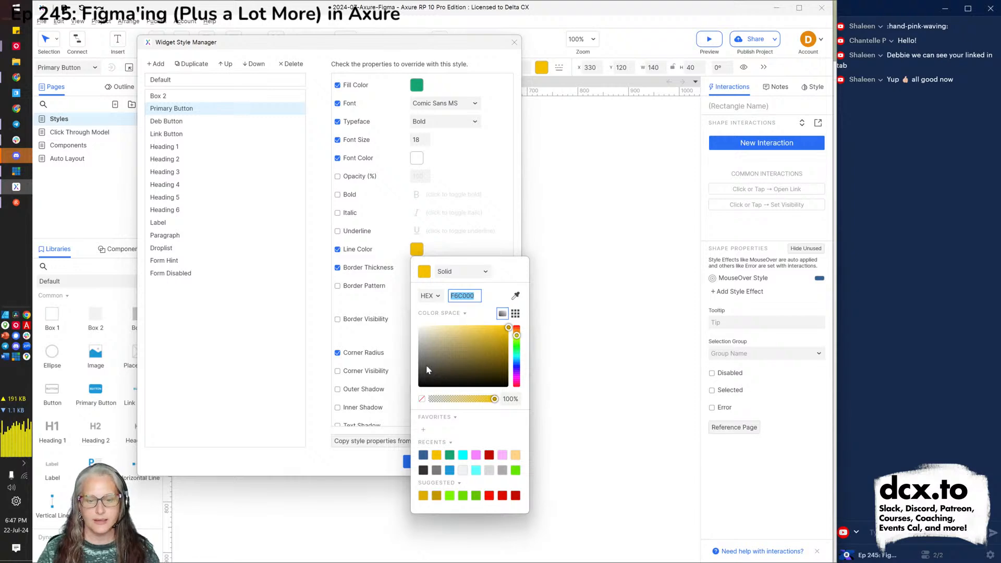
{"action": "left_click", "coordinate": [418, 386]}
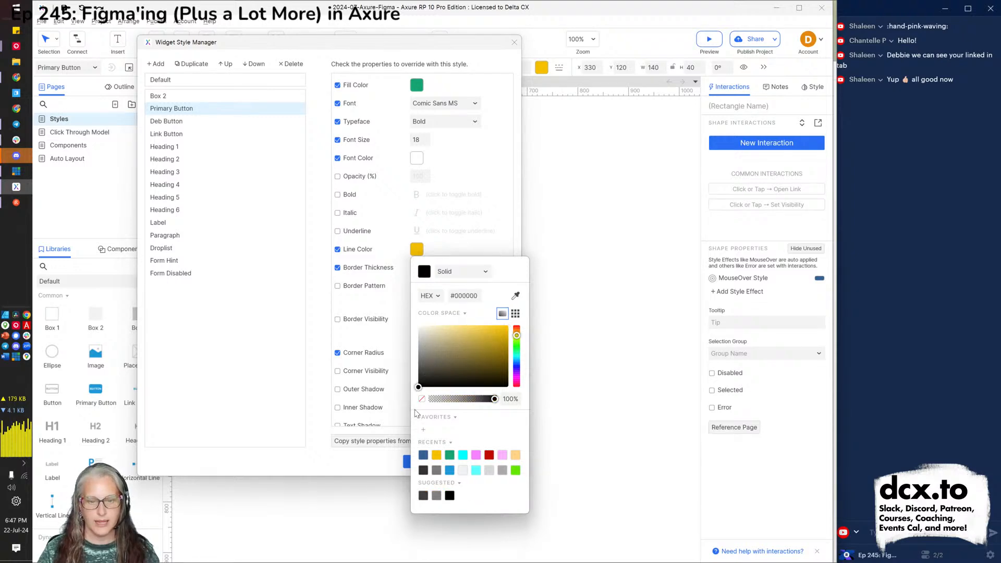
{"action": "left_click", "coordinate": [269, 375]}
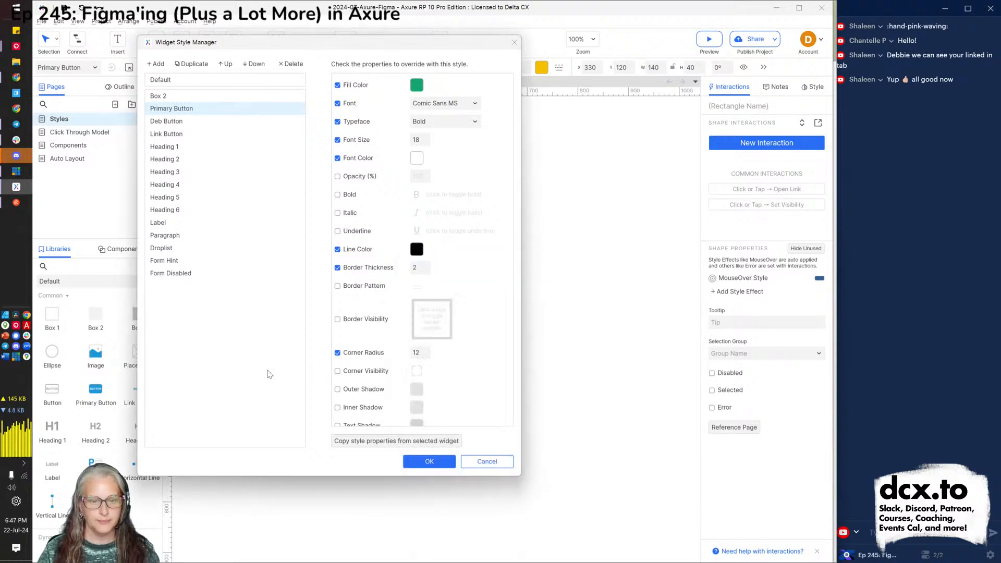
{"action": "left_click", "coordinate": [427, 462]}
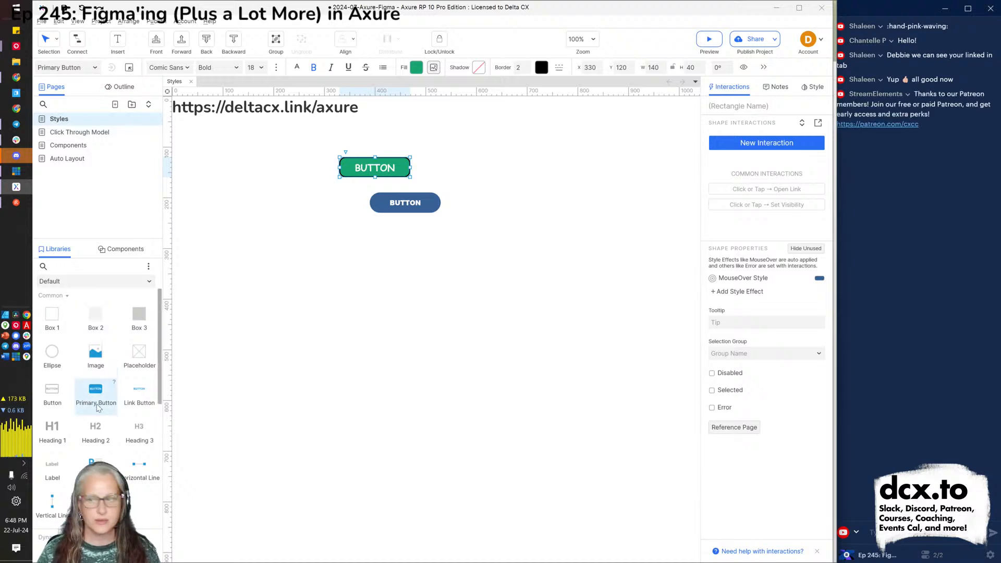
Place a Heading 3 below the buttons and make its style Nunito Black with the bold override removed.
{"action": "left_click_drag", "start_coordinate": [138, 430], "coordinate": [285, 264]}
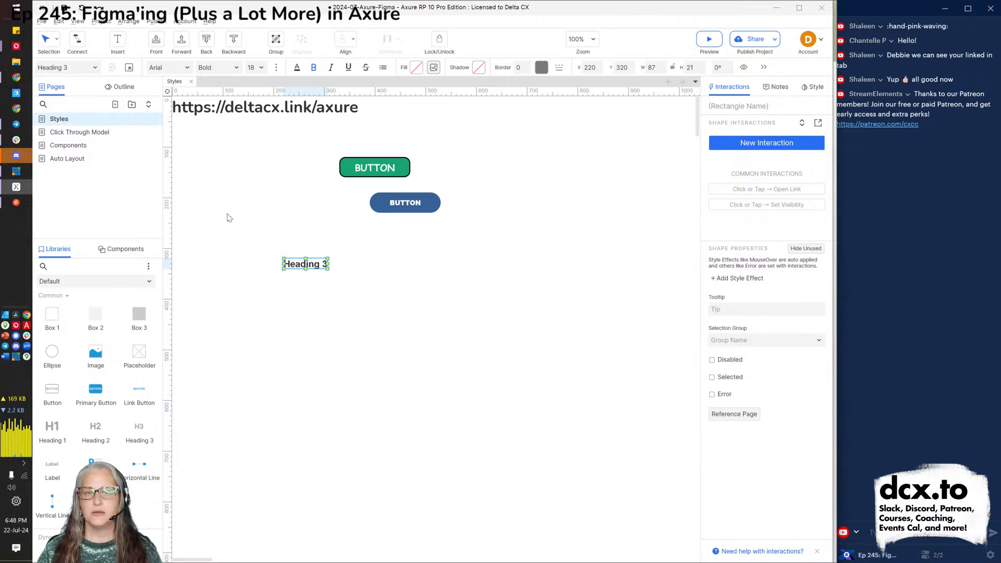
{"action": "left_click", "coordinate": [131, 69]}
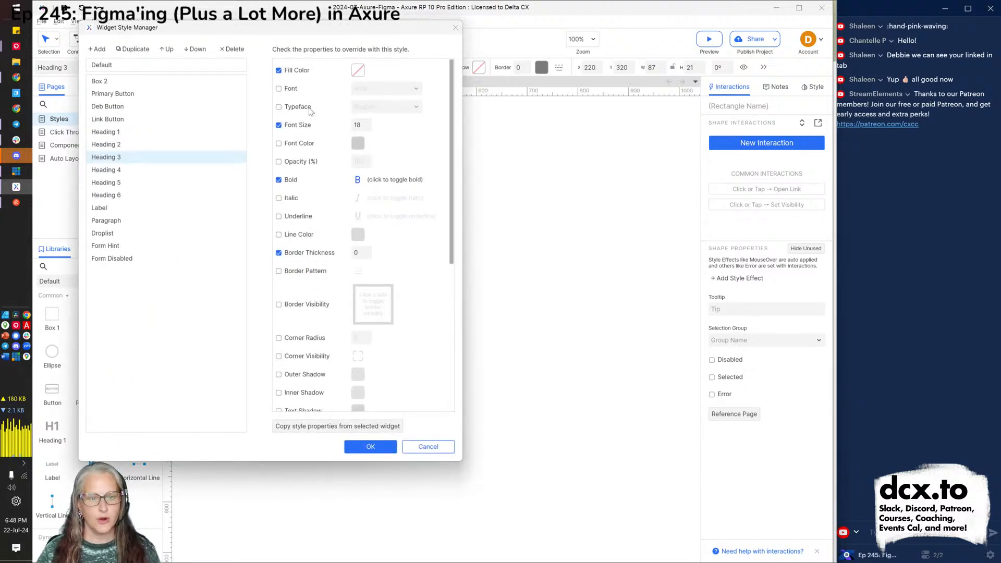
{"action": "left_click", "coordinate": [306, 90]}
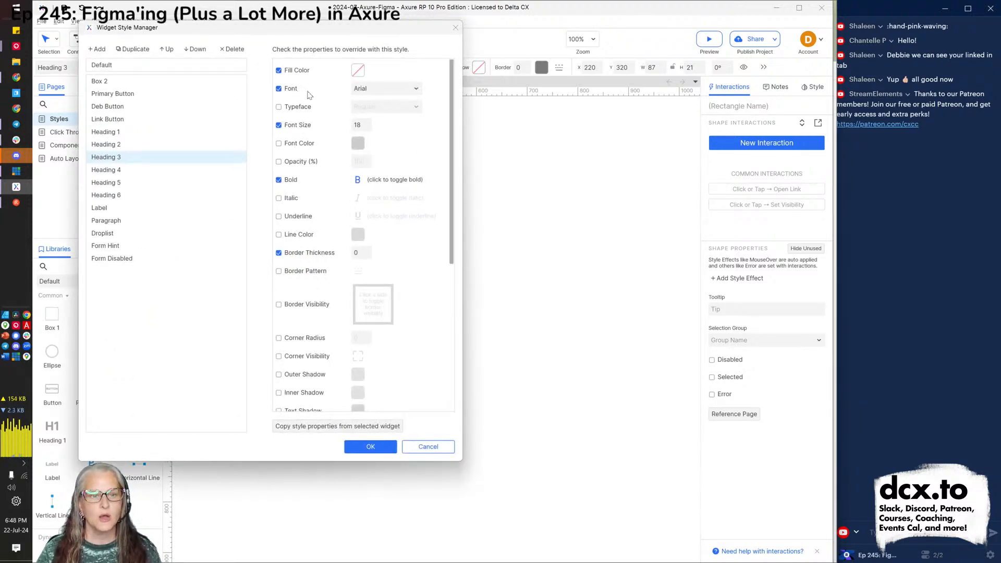
{"action": "left_click", "coordinate": [375, 91]}
{"action": "type", "text": "Nunito"}
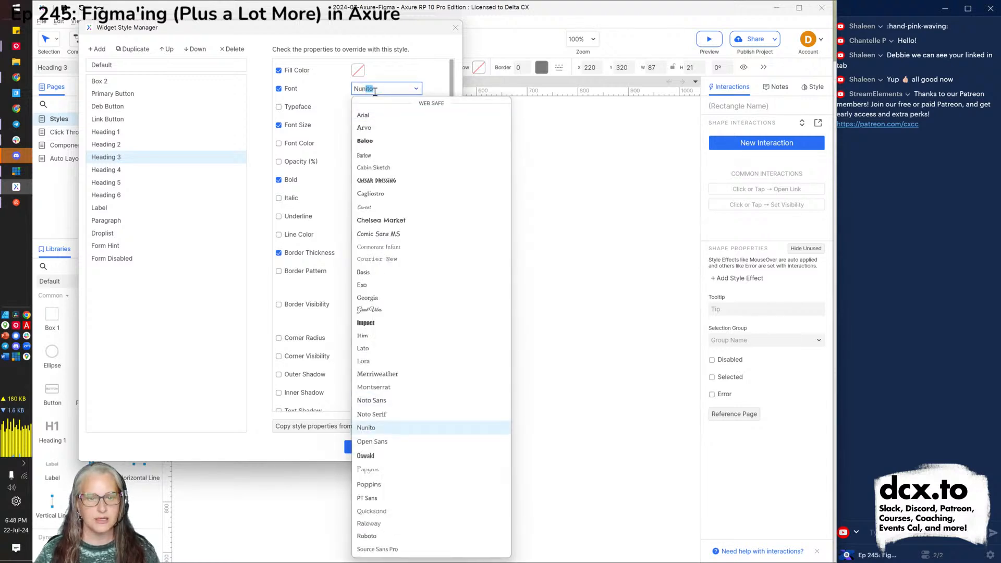
{"action": "key", "text": "Return"}
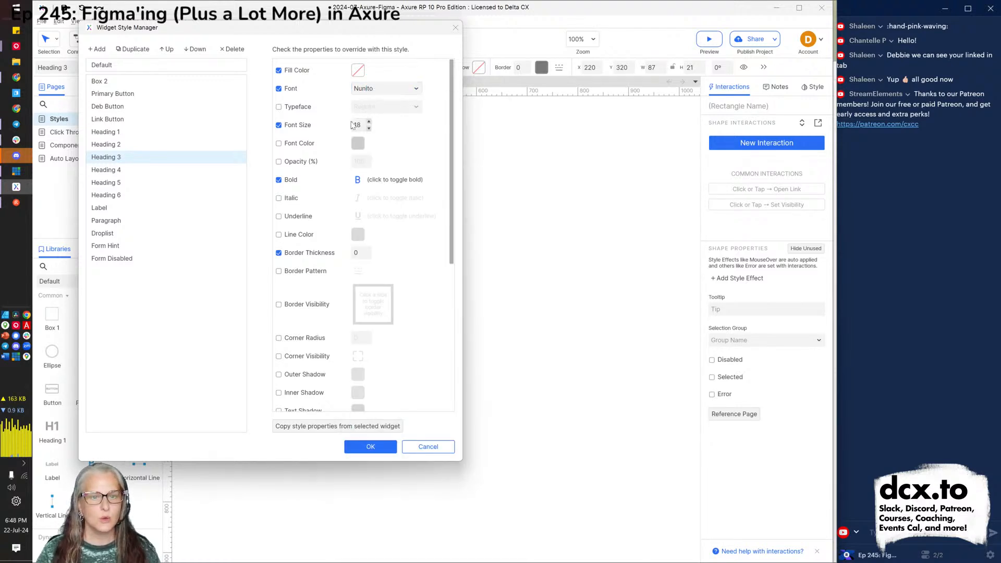
{"action": "left_click", "coordinate": [301, 107]}
{"action": "left_click", "coordinate": [364, 107]}
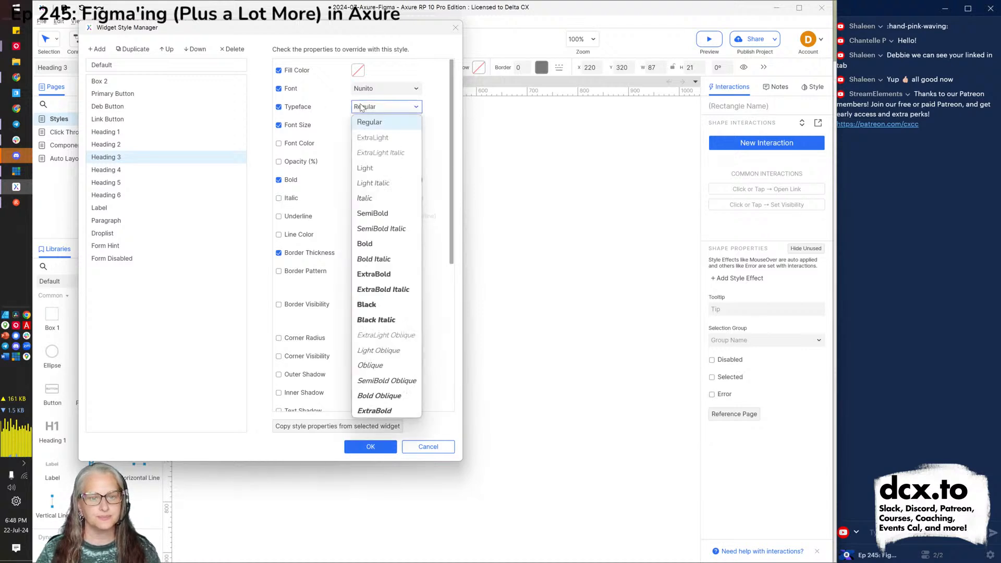
{"action": "left_click", "coordinate": [369, 307]}
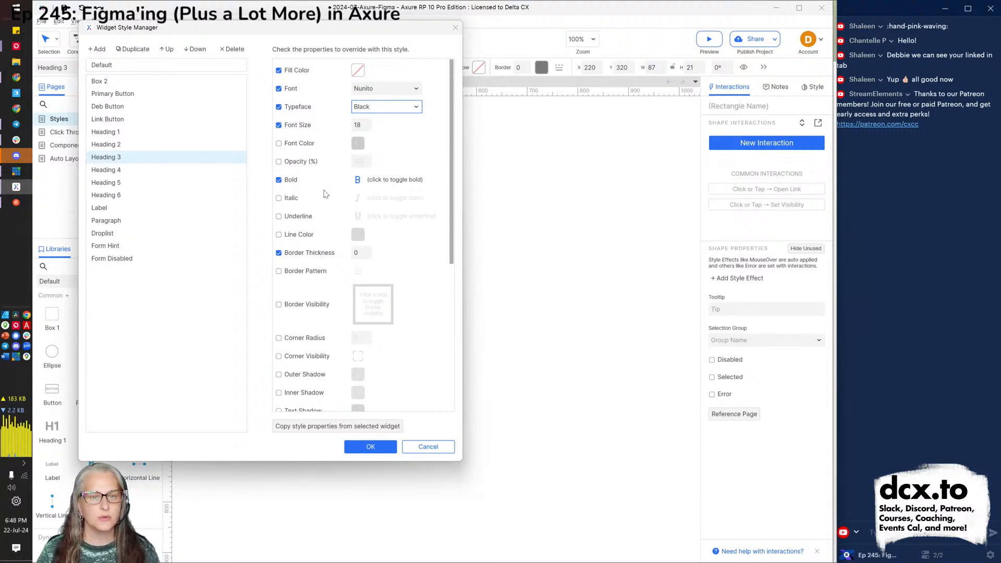
{"action": "left_click", "coordinate": [279, 180]}
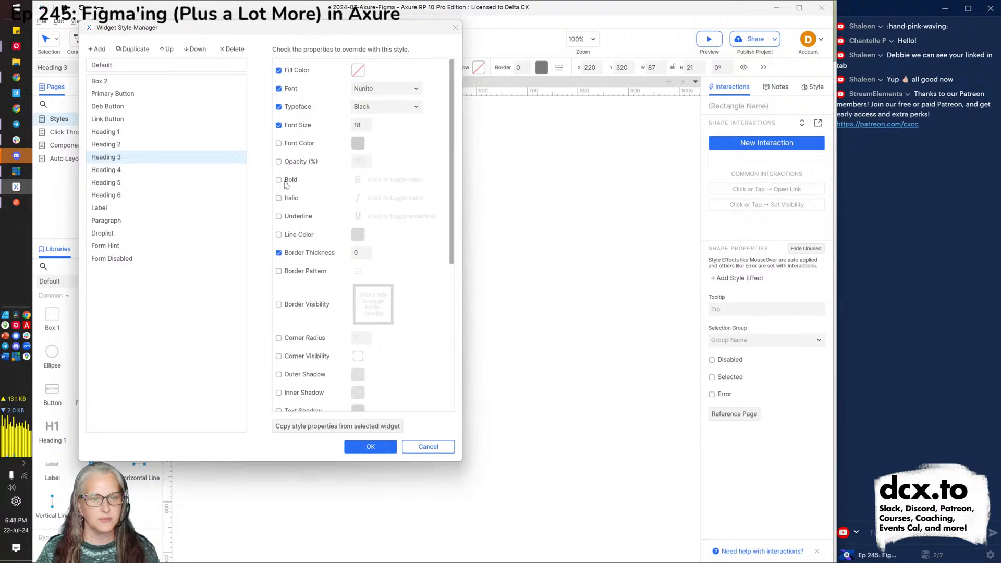
{"action": "left_click", "coordinate": [370, 448]}
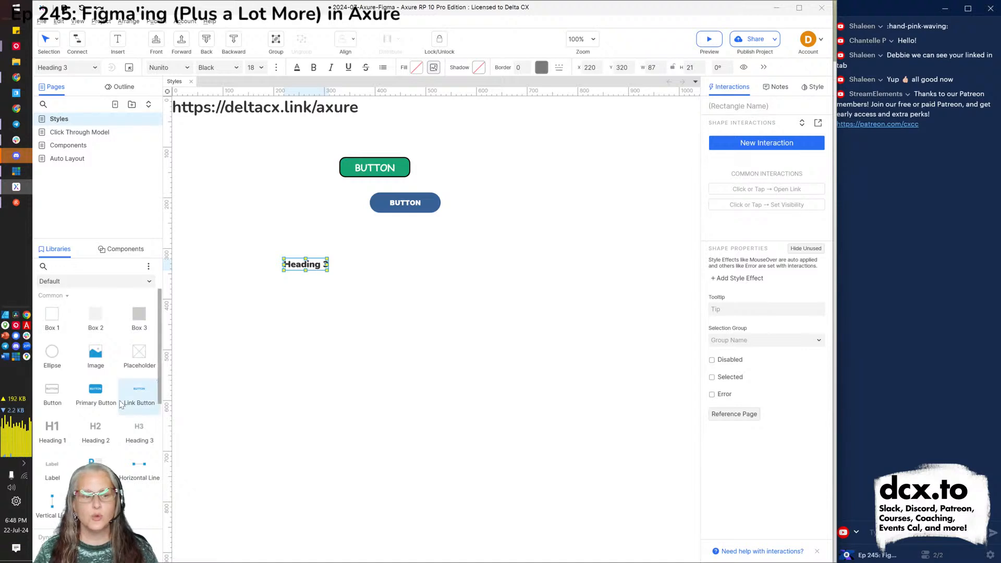
Place a Lorem ipsum paragraph below the heading and select it.
{"action": "left_click_drag", "start_coordinate": [95, 461], "coordinate": [316, 319]}
{"action": "left_click", "coordinate": [267, 302]}
{"action": "left_click", "coordinate": [360, 334]}
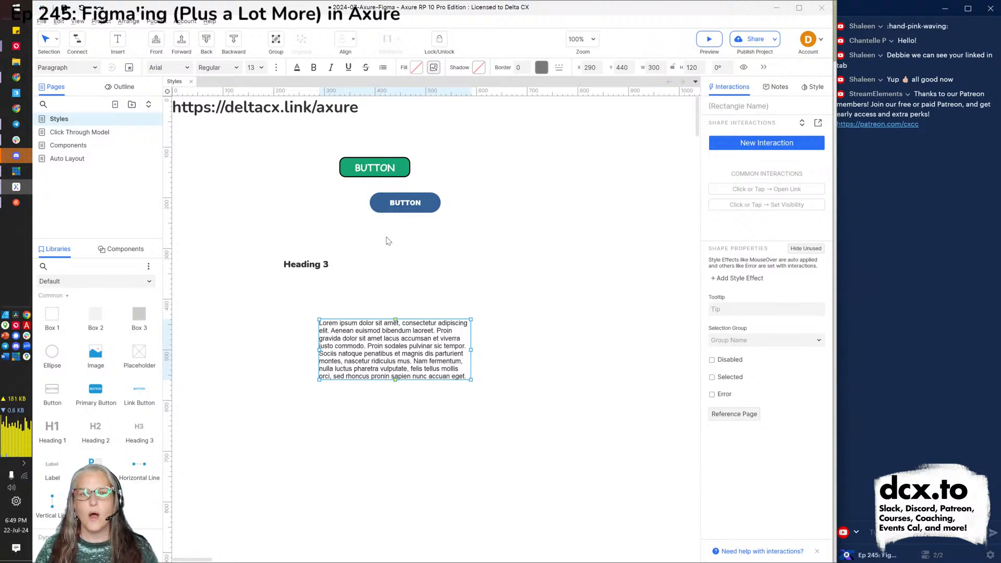
Set the Default widget style's font to Nunito.
{"action": "left_click", "coordinate": [129, 67]}
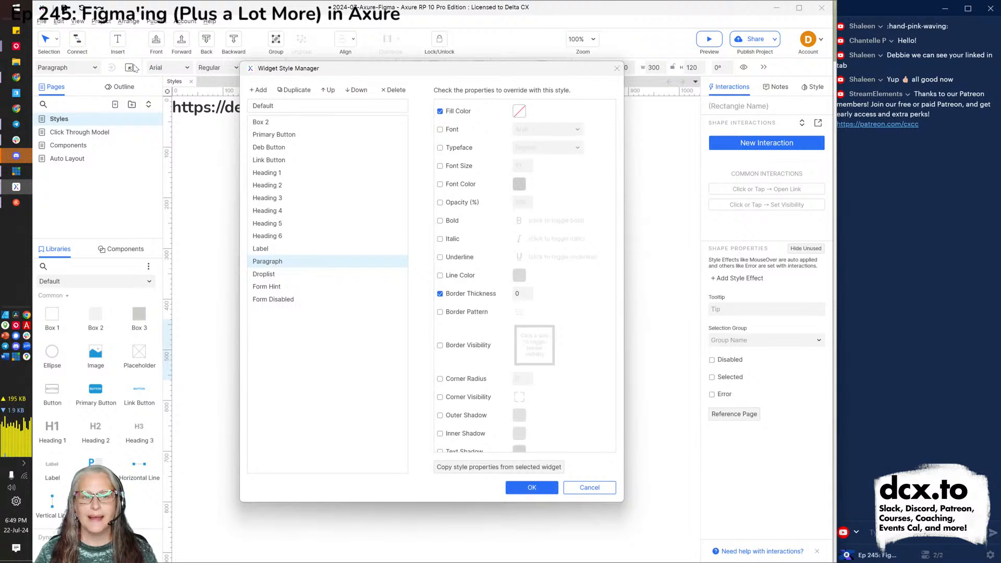
{"action": "left_click", "coordinate": [264, 106]}
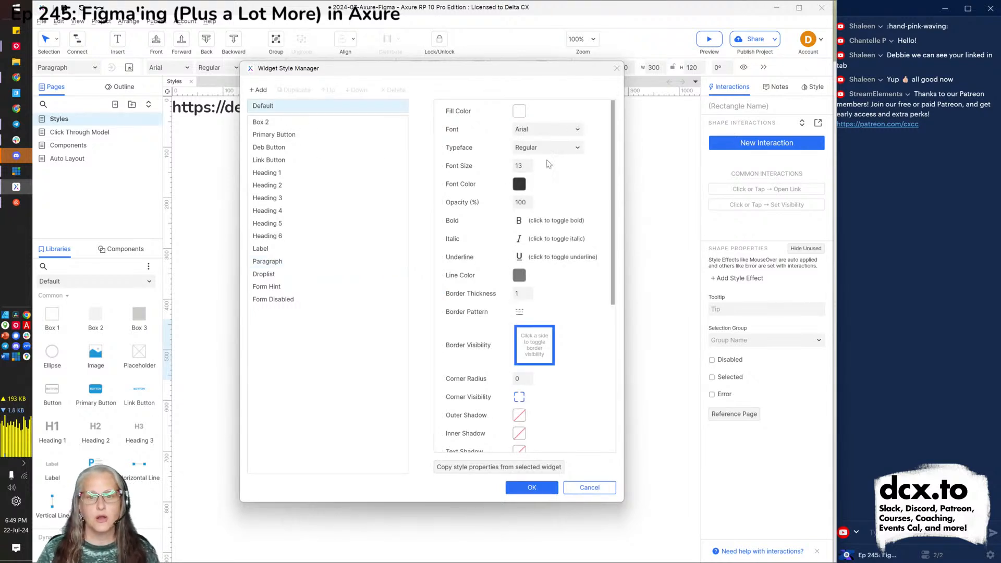
{"action": "left_click", "coordinate": [554, 133]}
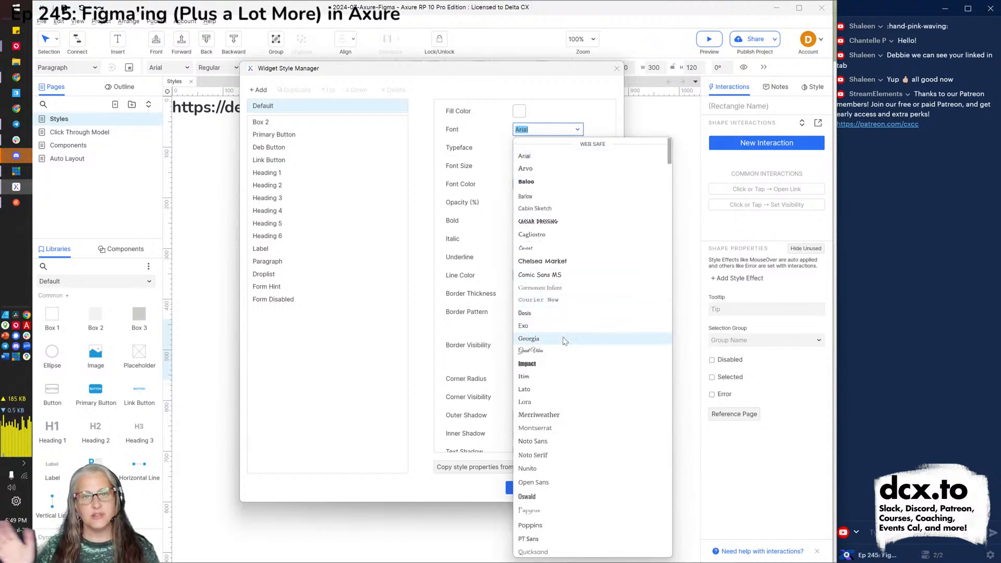
{"action": "left_click", "coordinate": [544, 468]}
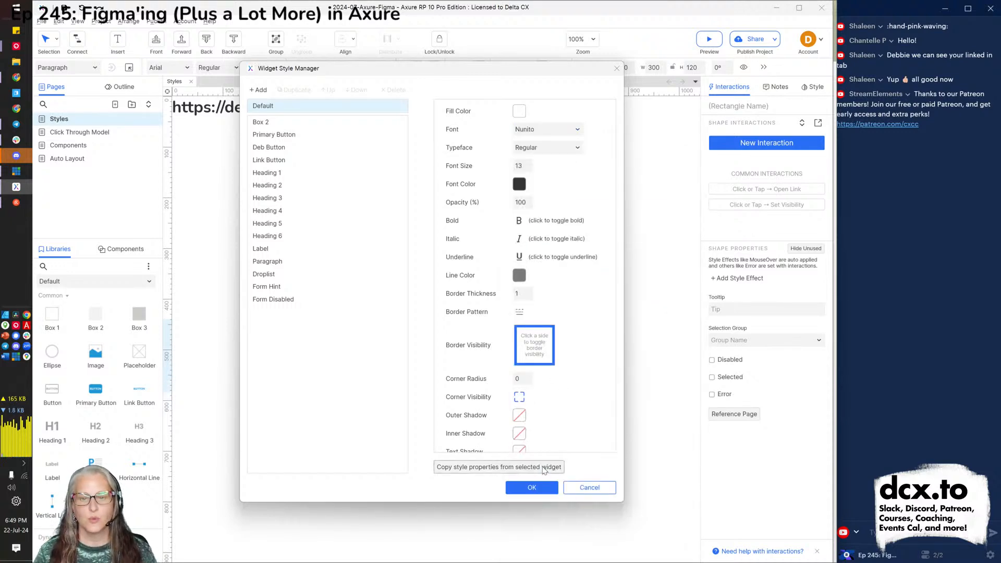
Set the Default style's font size to 14, keep border thickness 1, and apply.
{"action": "double_click", "coordinate": [521, 166]}
{"action": "type", "text": "15"}
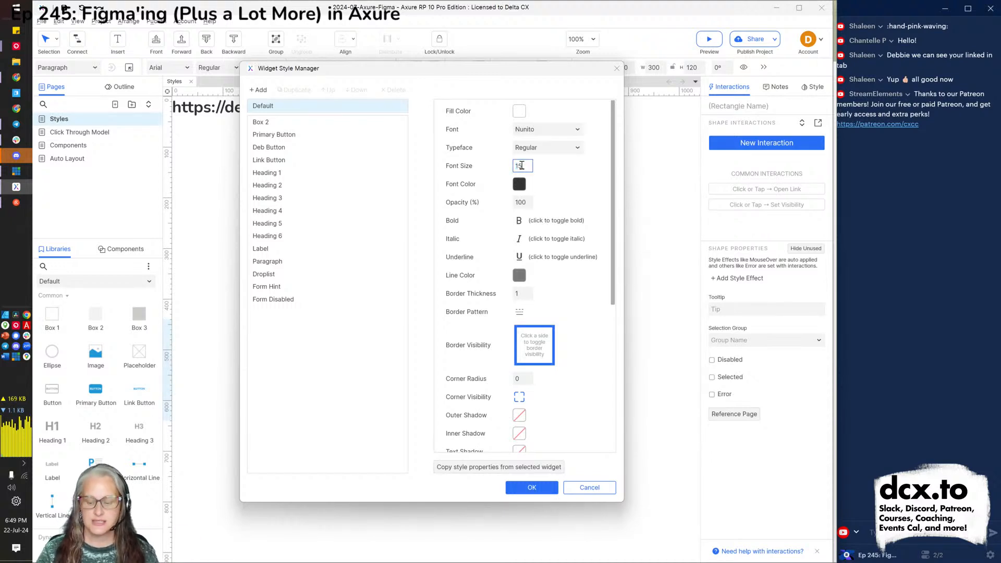
{"action": "key", "text": "BackSpace"}
{"action": "type", "text": "6"}
{"action": "key", "text": "BackSpace"}
{"action": "type", "text": "4"}
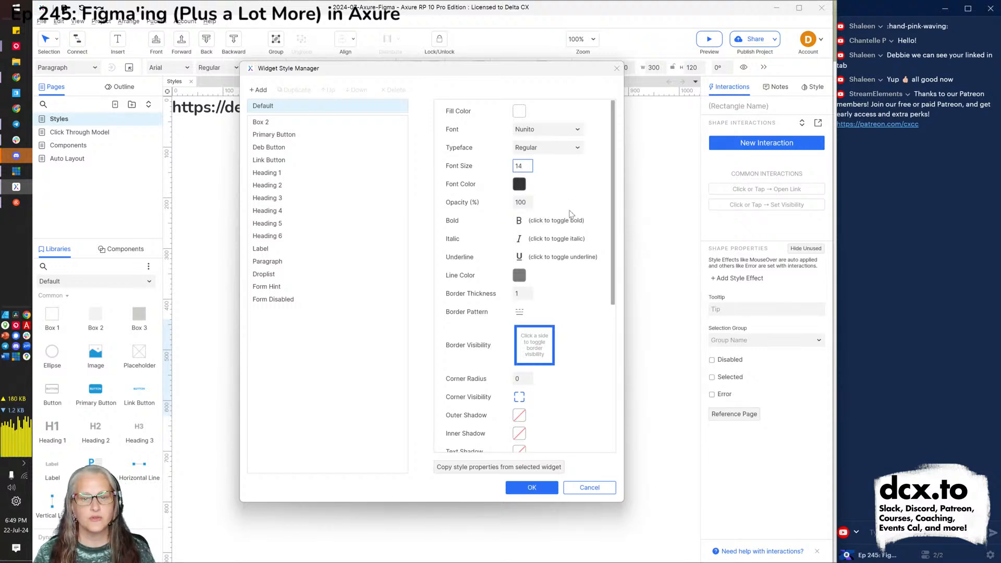
{"action": "left_click", "coordinate": [520, 186]}
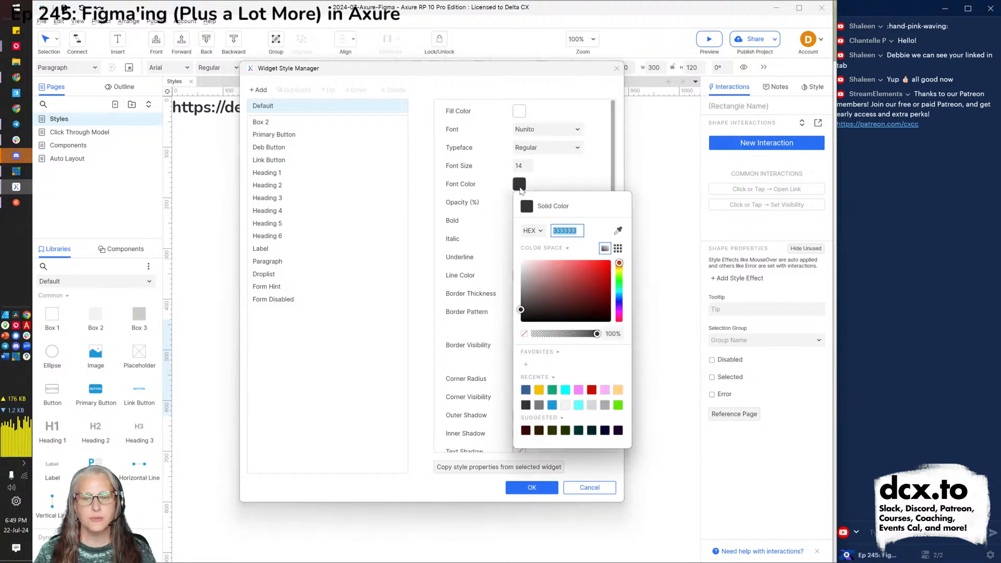
{"action": "left_click", "coordinate": [584, 178]}
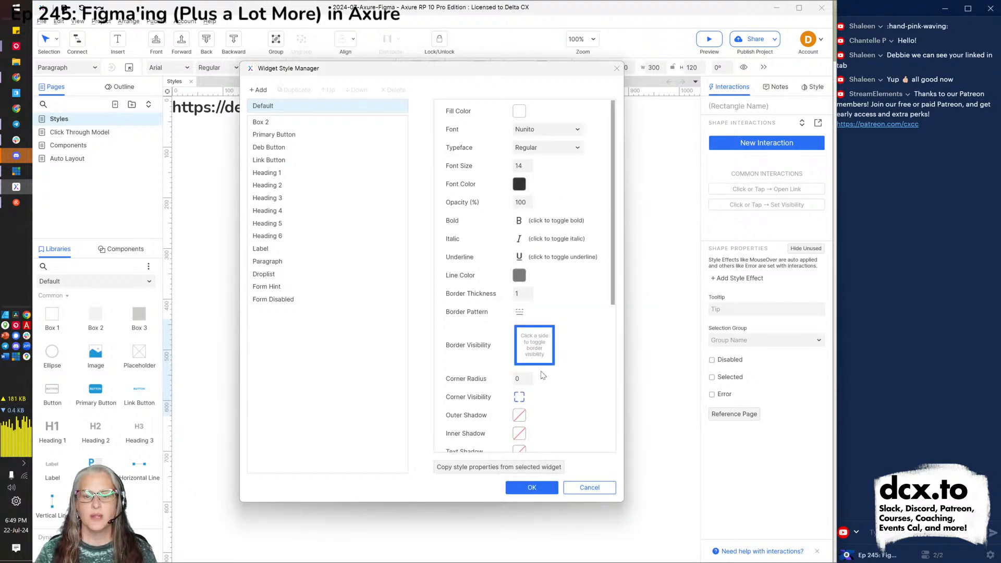
{"action": "left_click", "coordinate": [519, 292]}
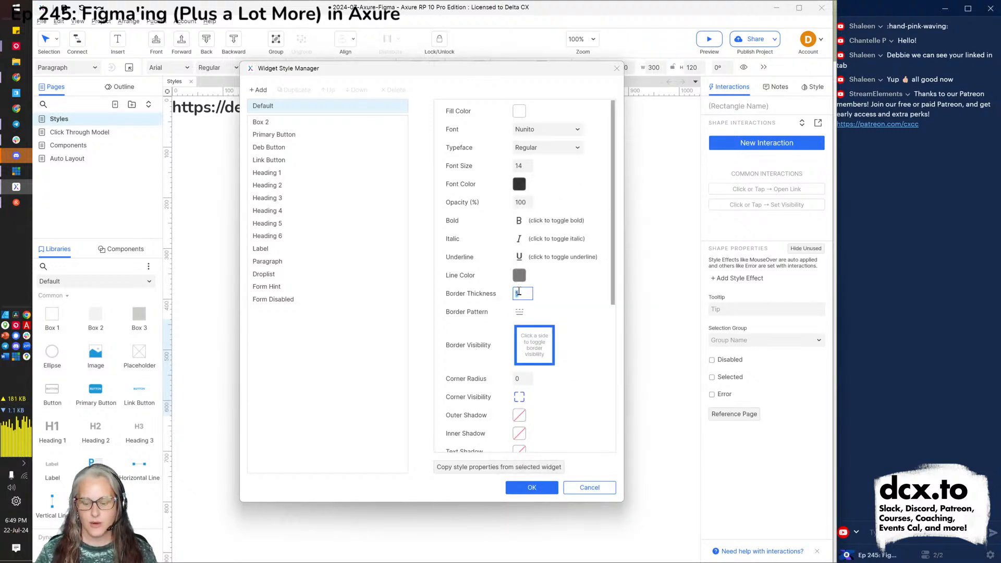
{"action": "type", "text": "0"}
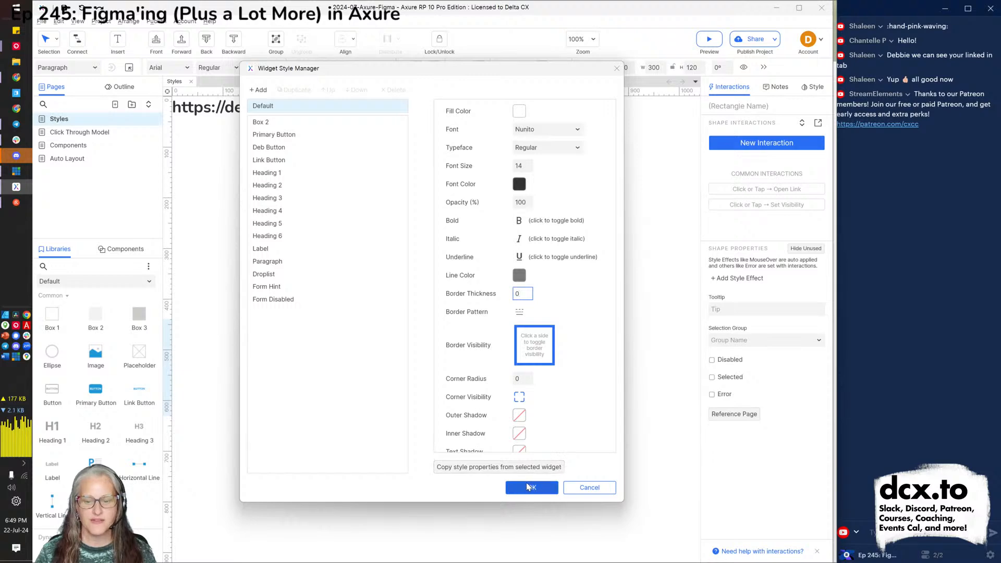
{"action": "key", "text": "BackSpace"}
{"action": "type", "text": "1"}
{"action": "left_click", "coordinate": [529, 488]}
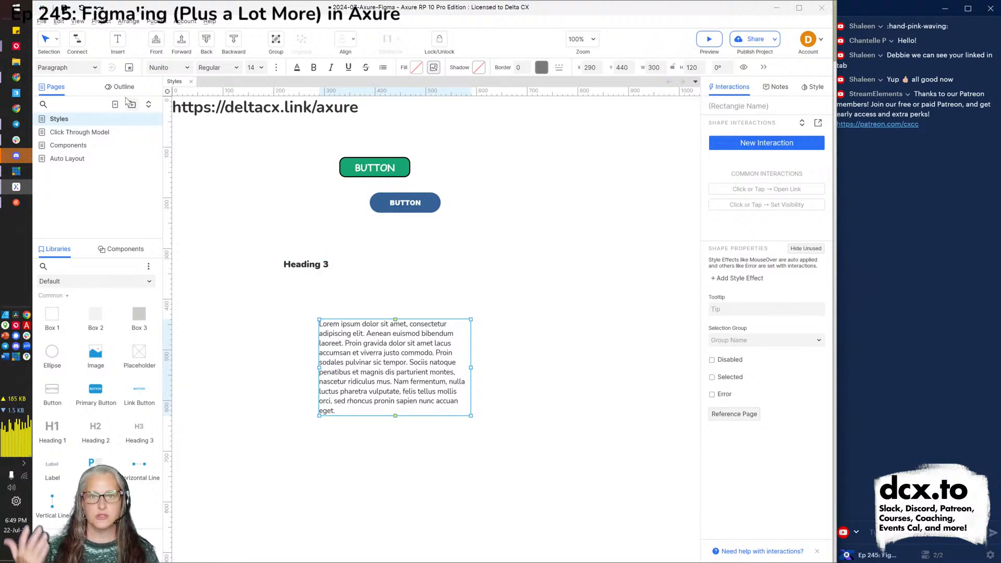
Switch the Heading 3 style's font to Merriweather in the Widget Style Manager.
{"action": "left_click", "coordinate": [130, 71]}
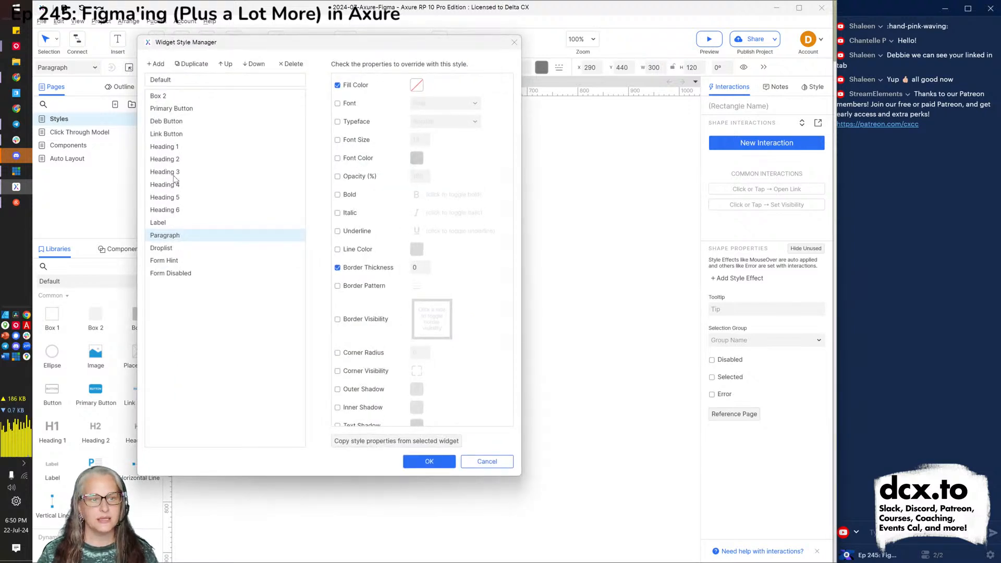
{"action": "left_click", "coordinate": [170, 175]}
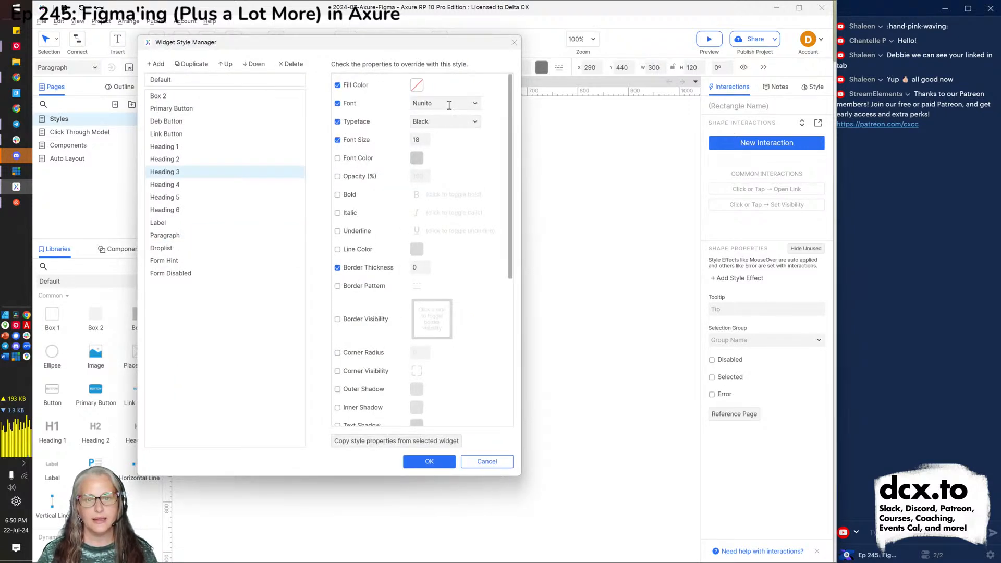
{"action": "left_click", "coordinate": [448, 104]}
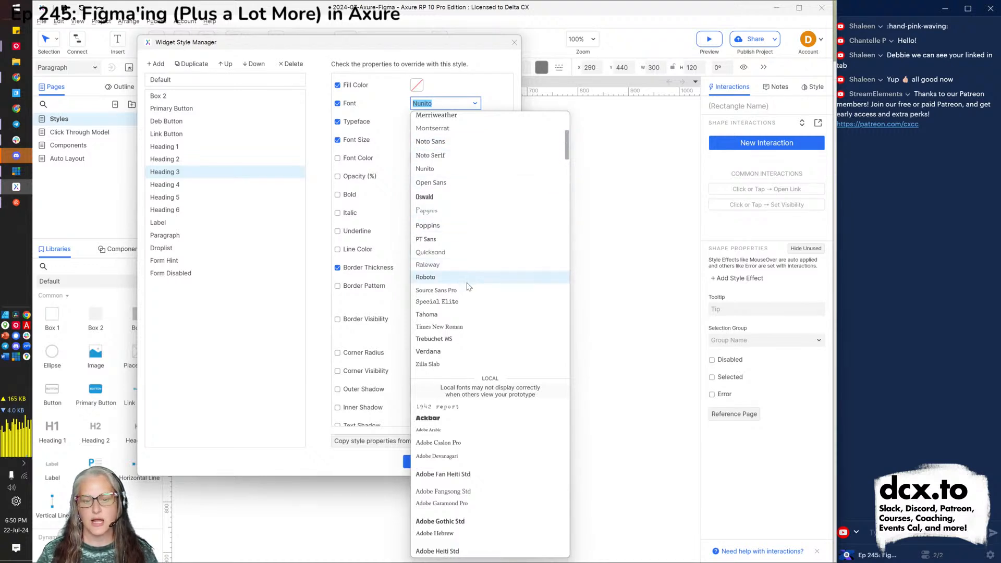
{"action": "scroll", "coordinate": [471, 277], "scroll_direction": "up", "scroll_amount": 5}
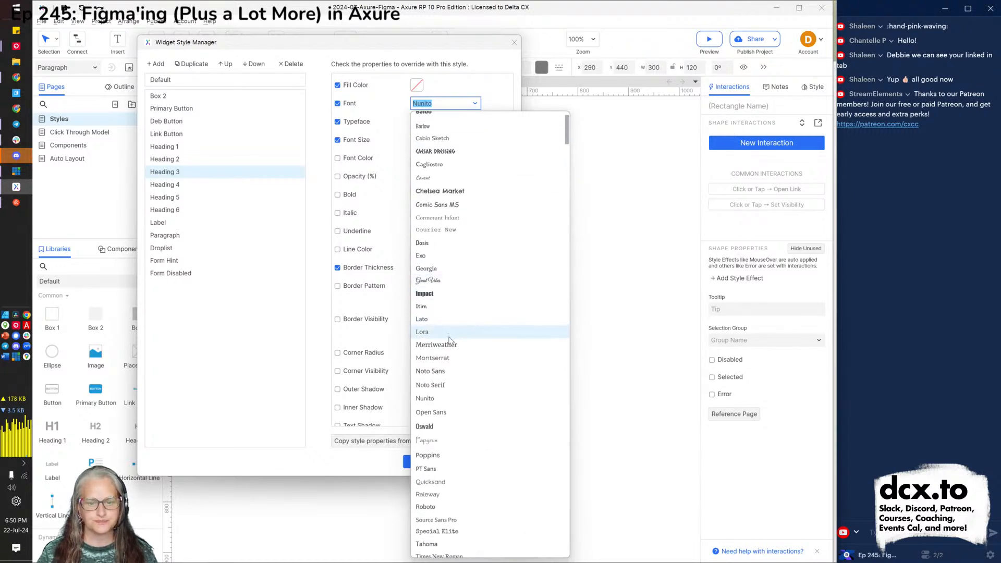
{"action": "left_click", "coordinate": [447, 345]}
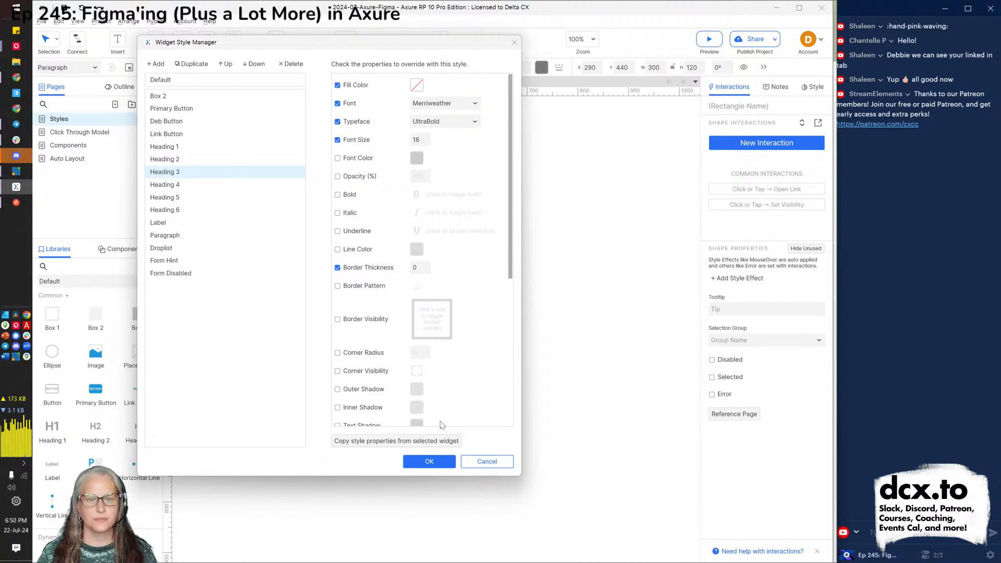
{"action": "left_click", "coordinate": [428, 461]}
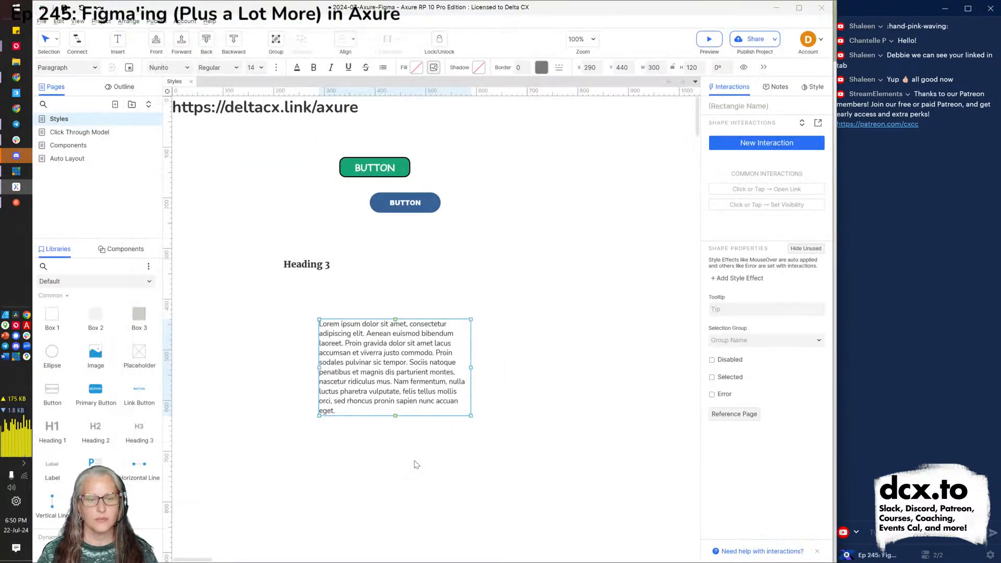
Drag the Lorem ipsum paragraph up beneath the heading, then open Heading 3 in the Widget Style Manager.
{"action": "left_click_drag", "start_coordinate": [356, 371], "coordinate": [345, 348]}
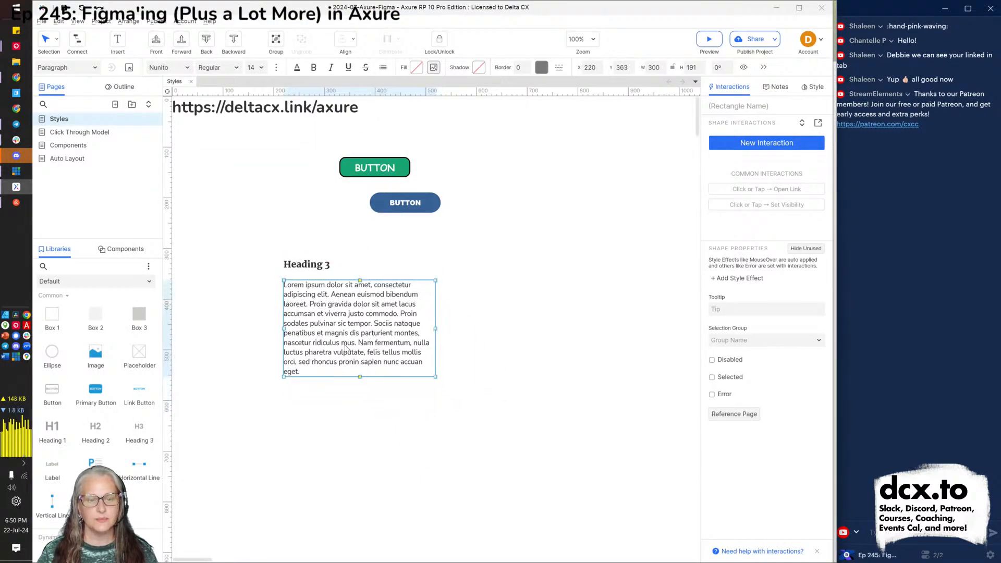
{"action": "left_click", "coordinate": [397, 437]}
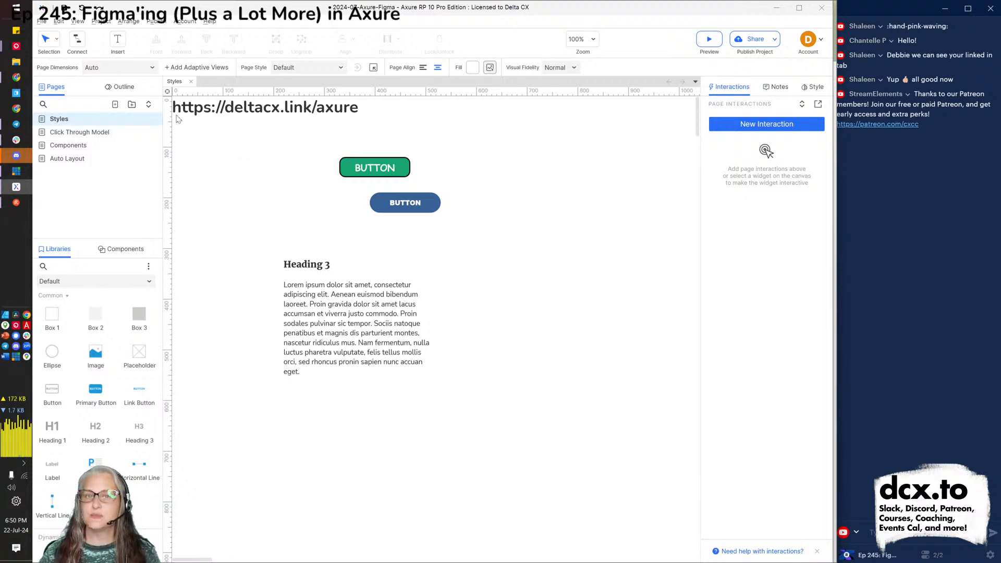
{"action": "left_click", "coordinate": [297, 270]}
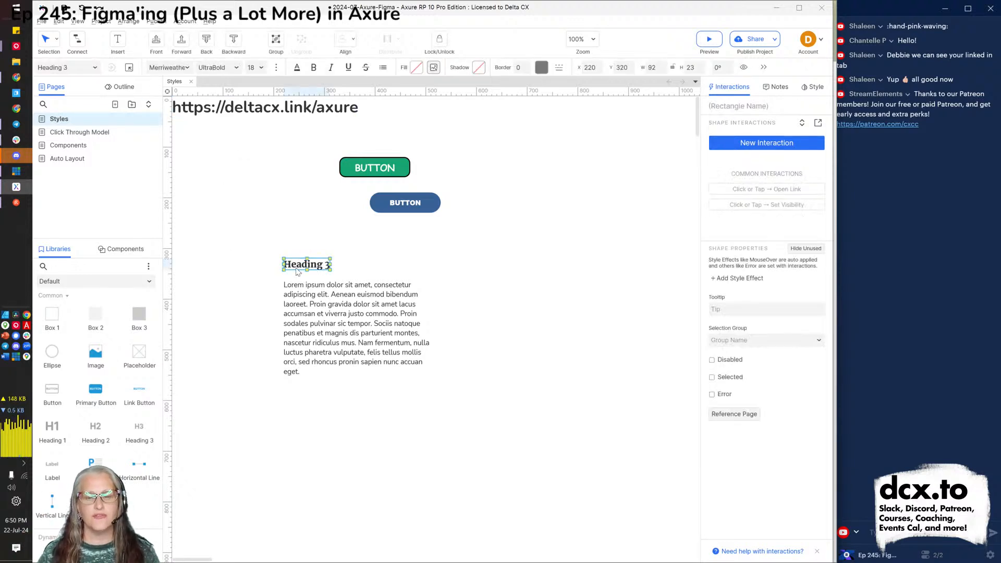
{"action": "left_click", "coordinate": [129, 68]}
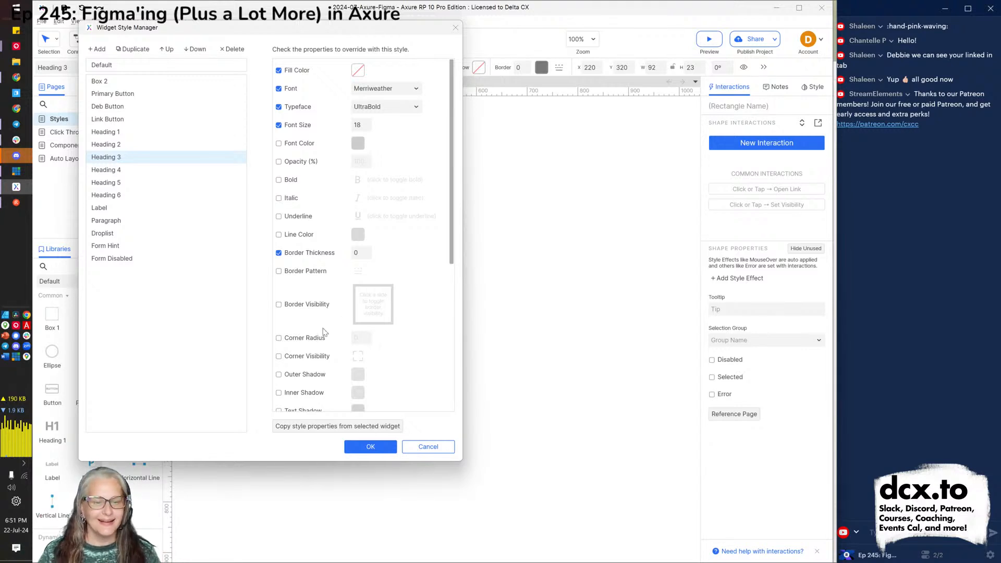
Review the Heading 3 style properties, close the style manager, and scroll the Libraries to Forms.
{"action": "scroll", "coordinate": [319, 342], "scroll_direction": "down", "scroll_amount": 4}
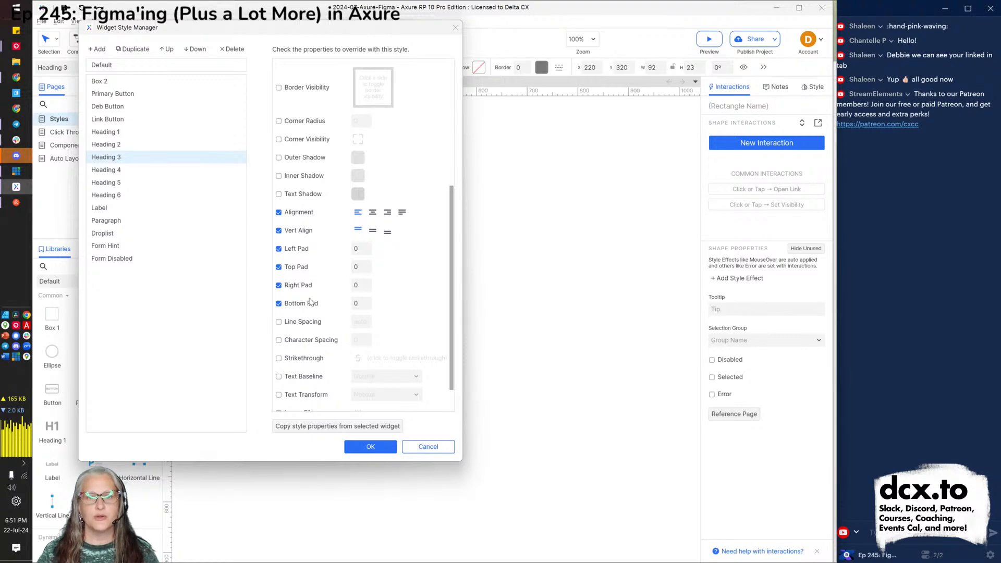
{"action": "scroll", "coordinate": [319, 342], "scroll_direction": "down", "scroll_amount": 1}
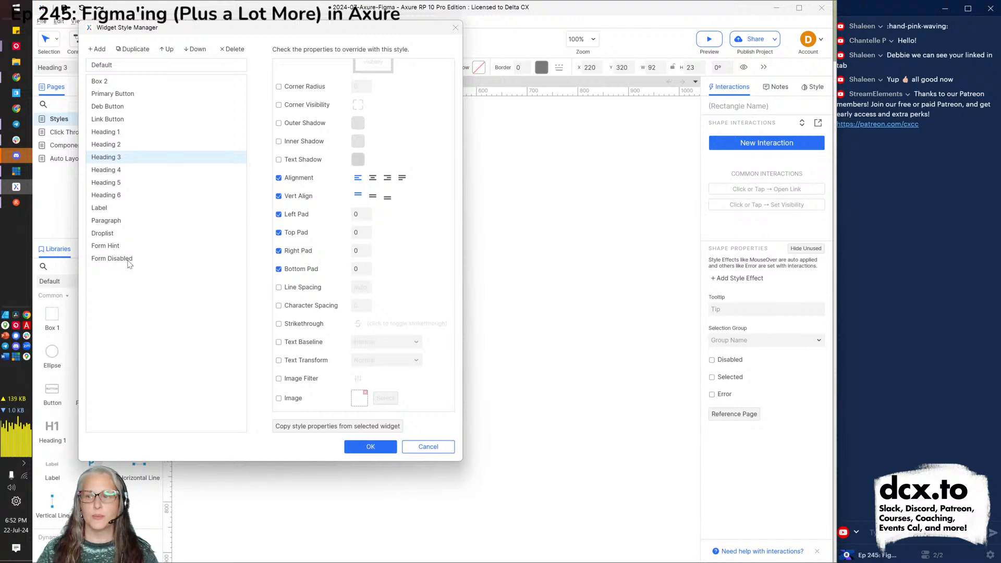
{"action": "left_click", "coordinate": [379, 449]}
{"action": "scroll", "coordinate": [63, 354], "scroll_direction": "down", "scroll_amount": 6}
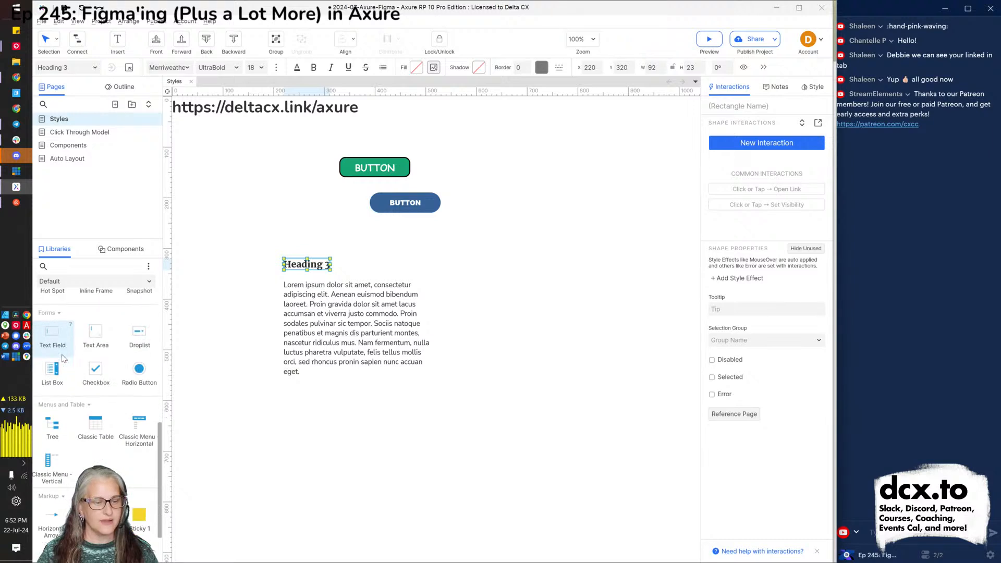
Drop a 300 × 25 text field above Heading 3 and switch to the Chrome preview.
{"action": "left_click_drag", "start_coordinate": [63, 353], "coordinate": [426, 234]}
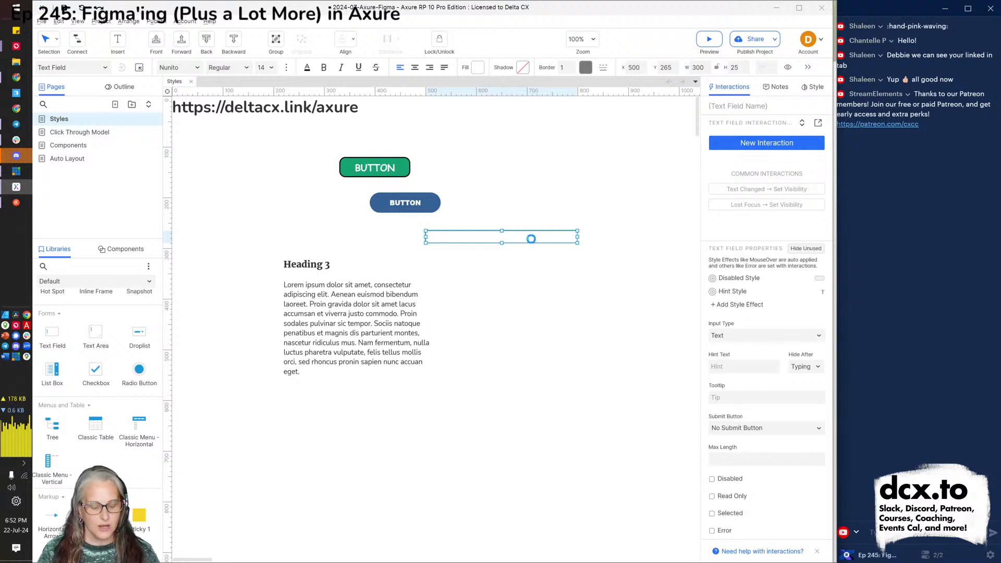
{"action": "key", "text": "alt+Tab"}
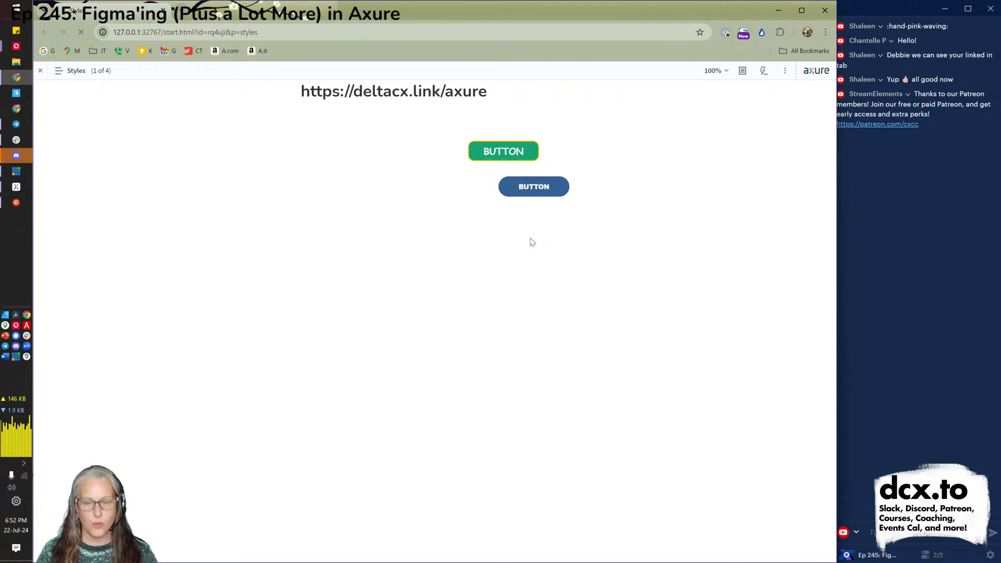
Type 'this thing' into the preview's text field to test it, then return to Axure.
{"action": "left_click", "coordinate": [540, 220]}
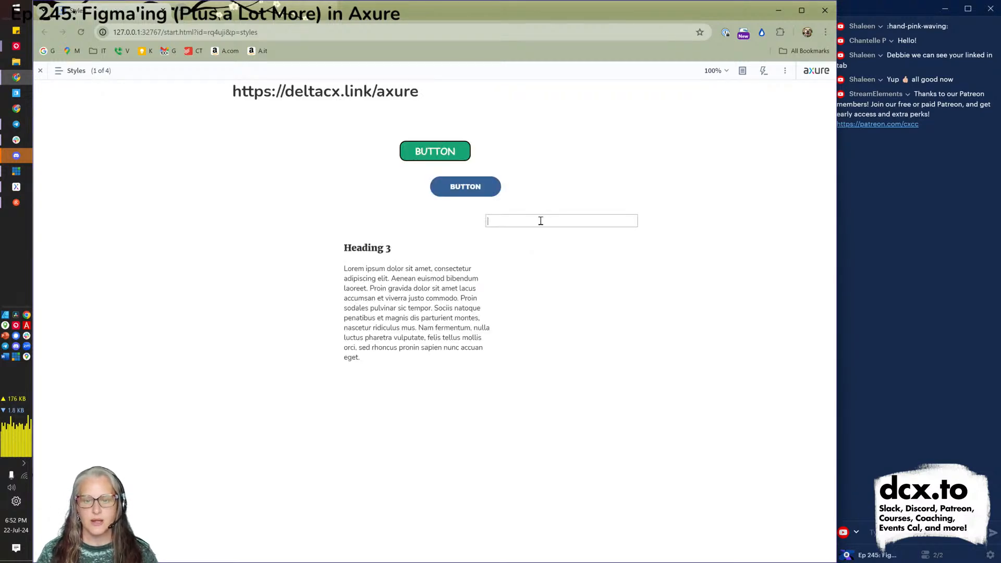
{"action": "type", "text": "type des"}
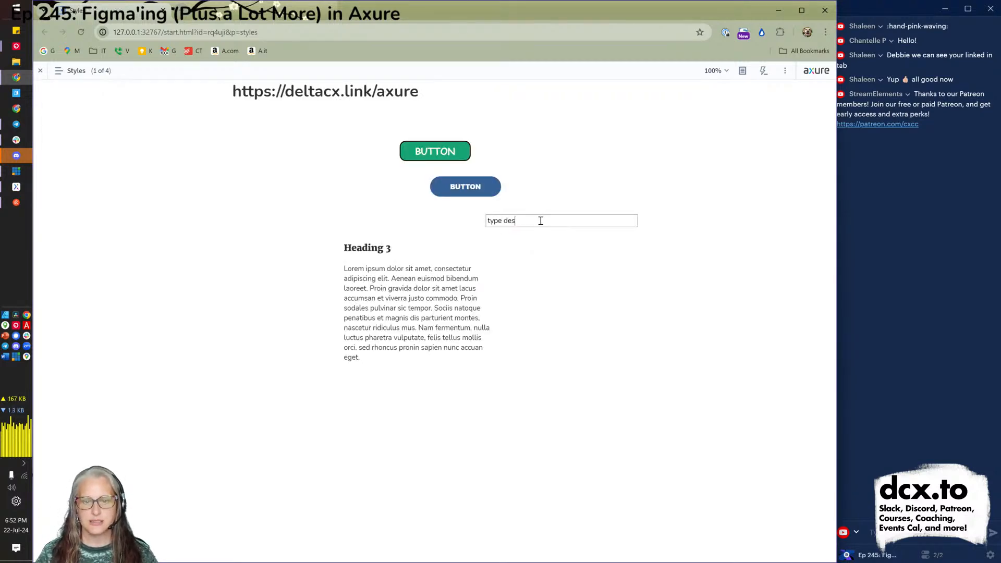
{"action": "key", "text": "BackSpace"}
{"action": "key", "text": "BackSpace"}
{"action": "key", "text": "BackSpace"}
{"action": "type", "text": "this thing"}
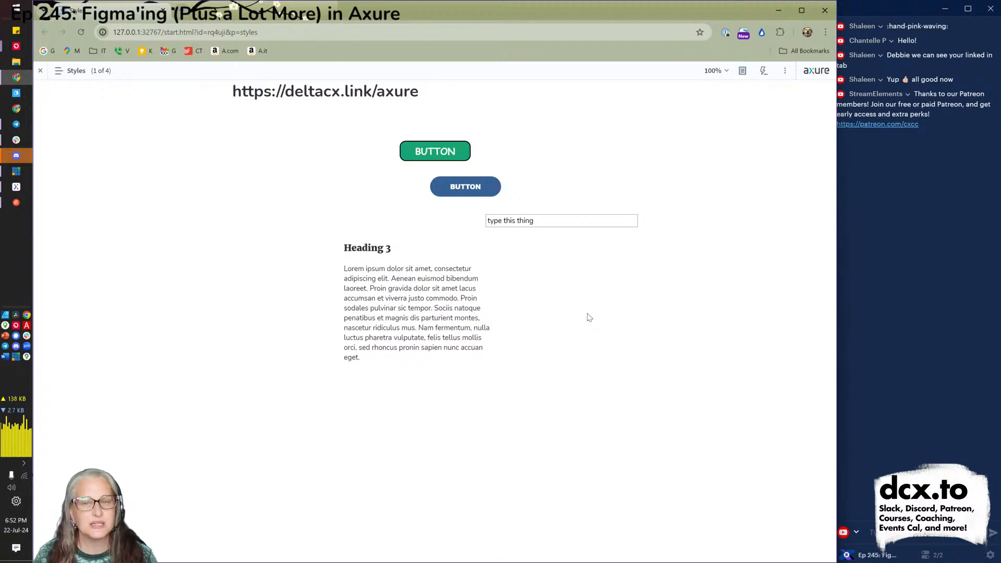
{"action": "key", "text": "alt+Tab"}
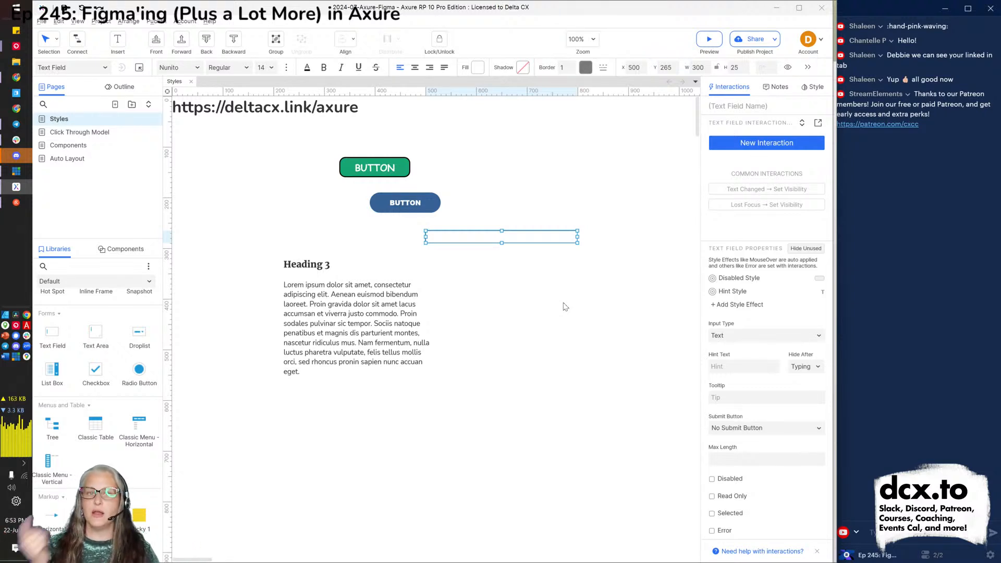
Override the Text Field style's border thickness, line colour and left padding (10), and apply.
{"action": "left_click", "coordinate": [139, 68]}
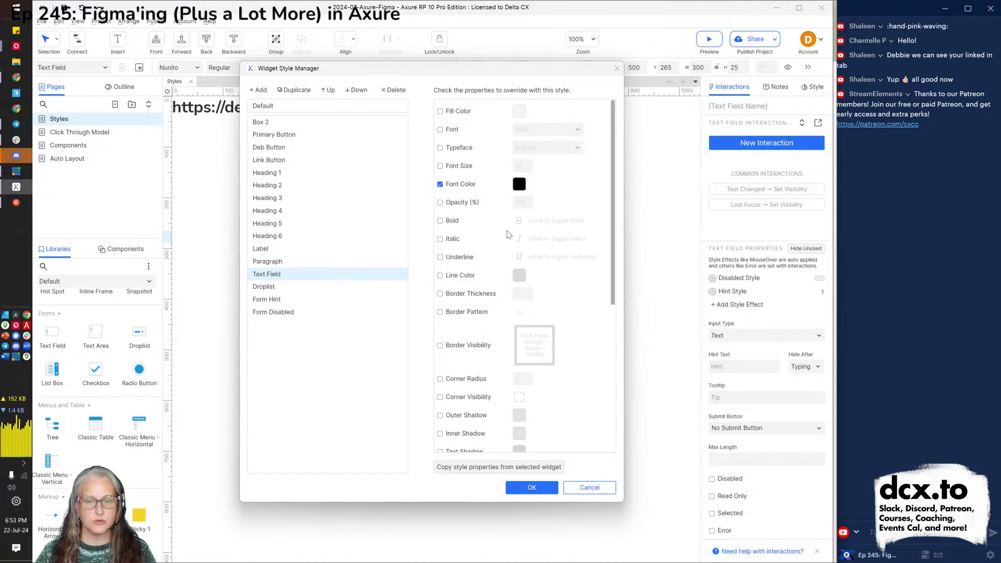
{"action": "left_click", "coordinate": [475, 295]}
{"action": "left_click", "coordinate": [459, 276]}
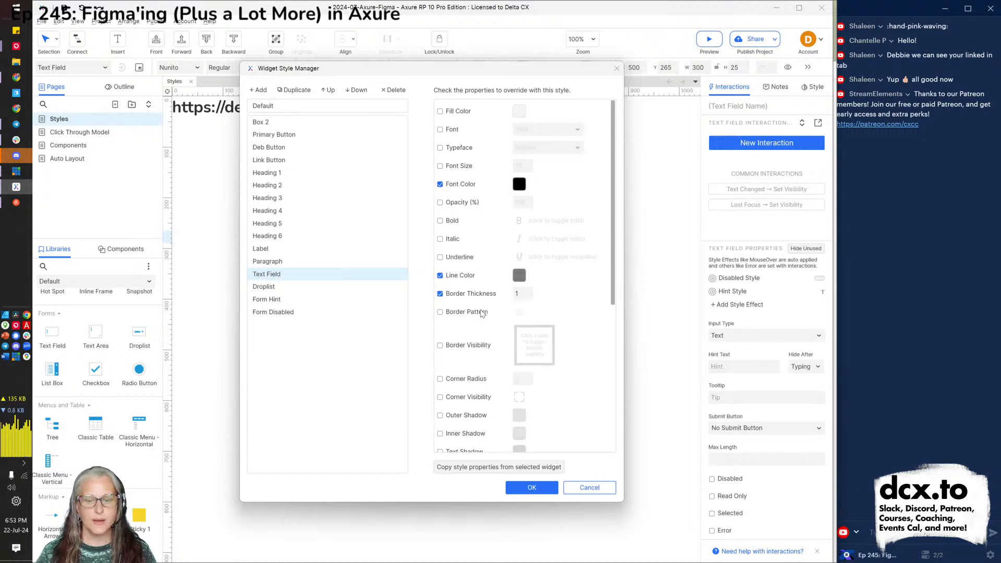
{"action": "scroll", "coordinate": [480, 311], "scroll_direction": "down", "scroll_amount": 5}
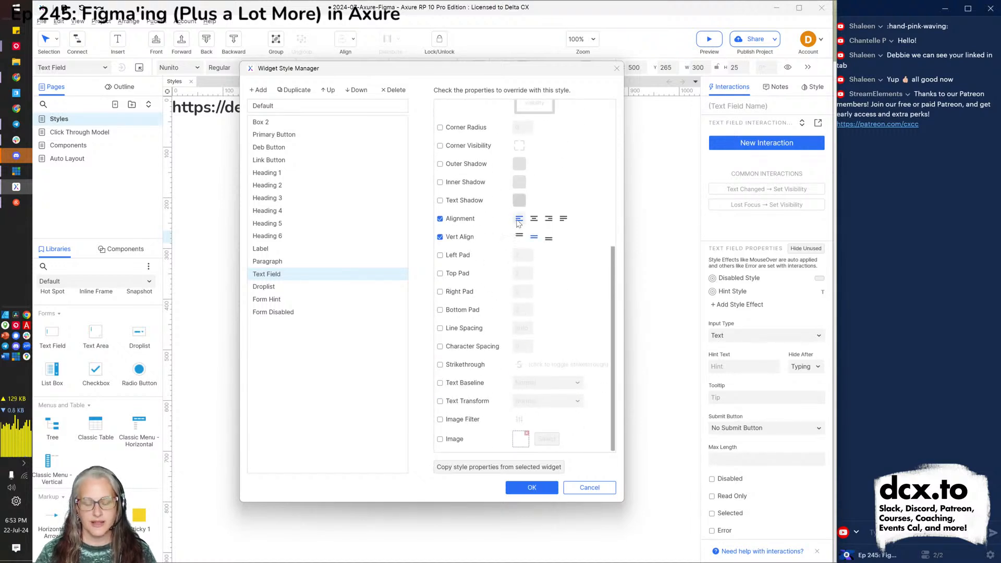
{"action": "left_click", "coordinate": [456, 255]}
{"action": "left_click", "coordinate": [528, 256]}
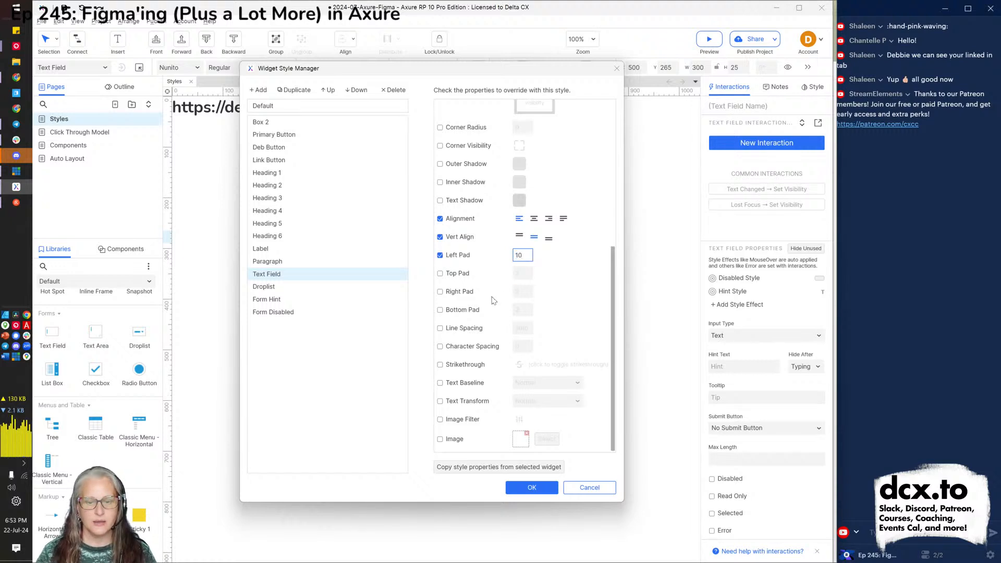
{"action": "scroll", "coordinate": [492, 300], "scroll_direction": "up", "scroll_amount": 5}
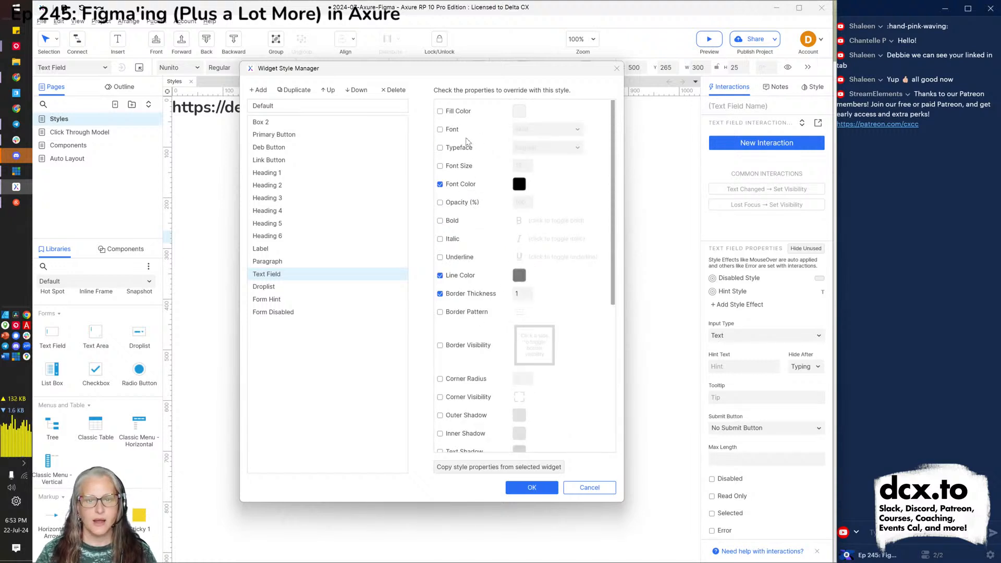
{"action": "left_click", "coordinate": [525, 489]}
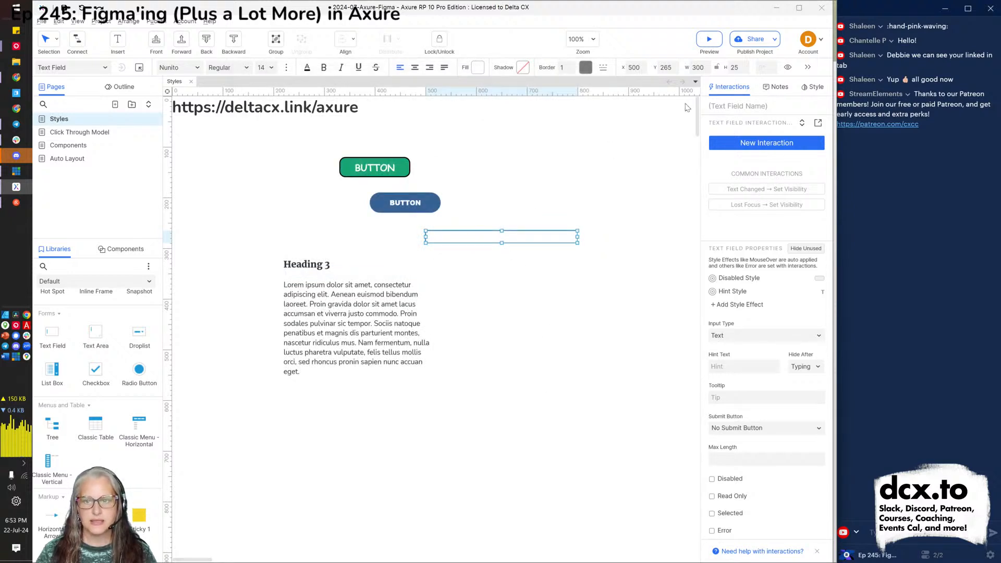
Set the text field's height to 40 and nudge it slightly left and down.
{"action": "double_click", "coordinate": [733, 67]}
{"action": "type", "text": "40"}
{"action": "key", "text": "Return"}
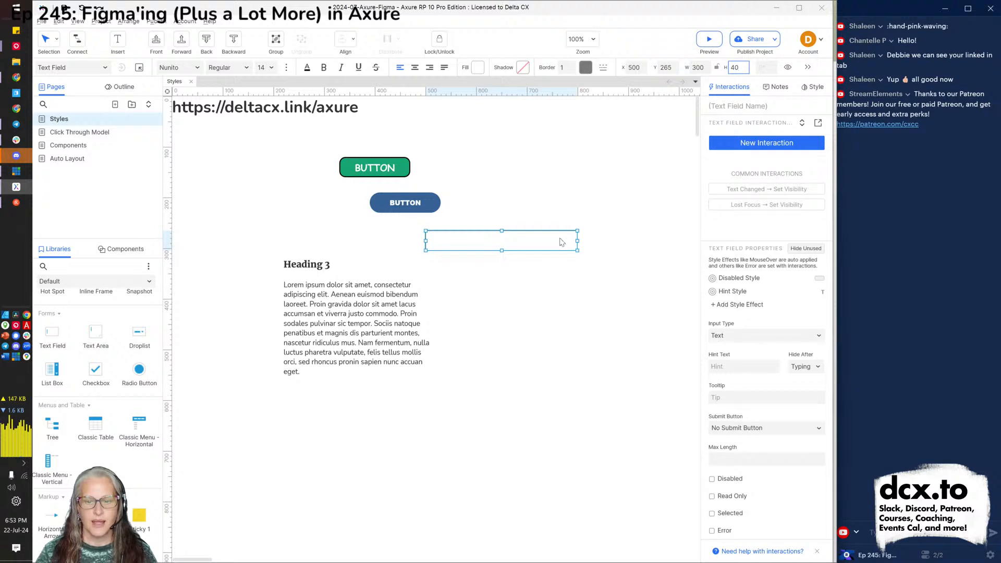
{"action": "left_click_drag", "start_coordinate": [563, 240], "coordinate": [559, 246]}
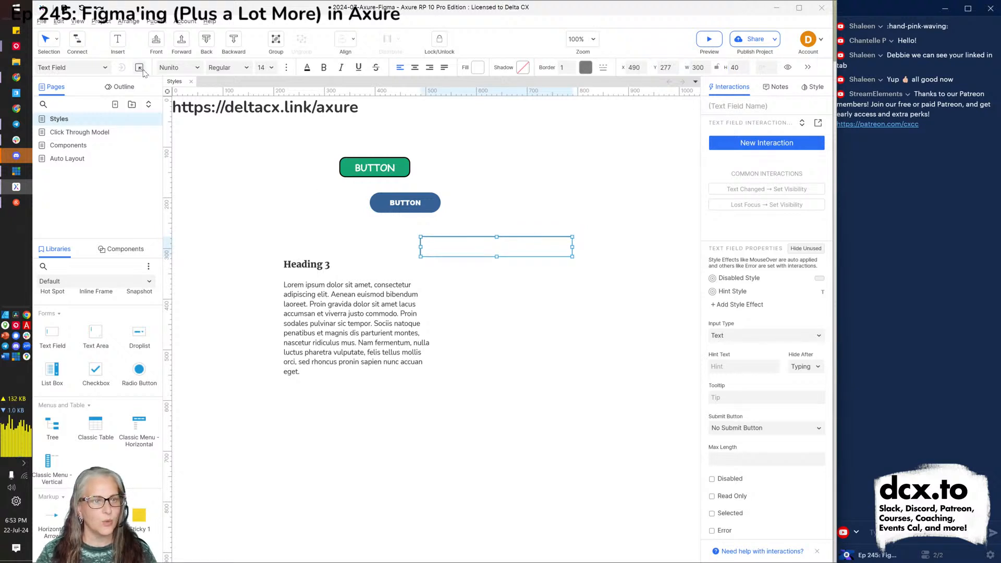
Give the Text Field style a 12-pixel corner radius, then switch to the browser preview.
{"action": "left_click", "coordinate": [139, 68]}
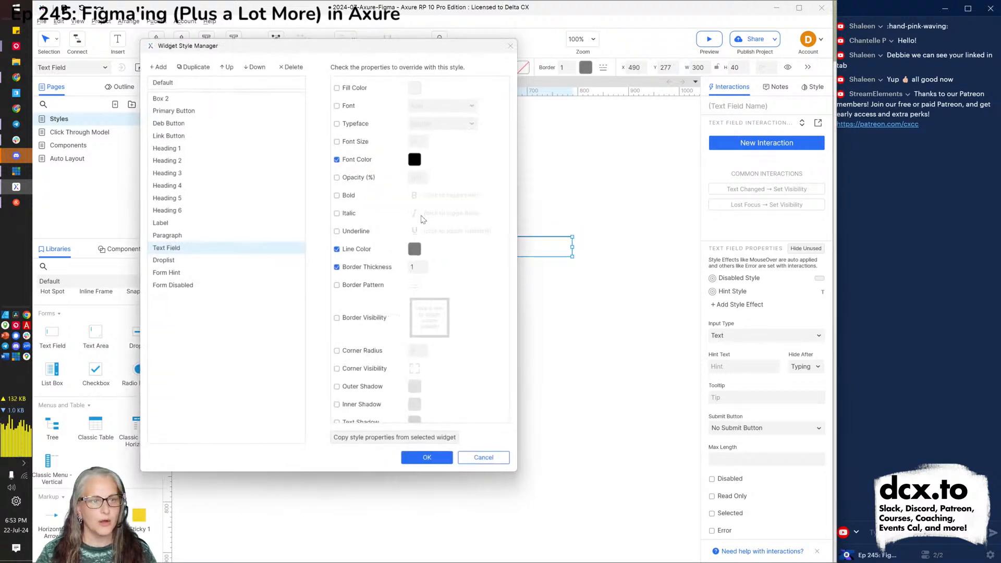
{"action": "left_click", "coordinate": [365, 353]}
{"action": "left_click", "coordinate": [417, 353]}
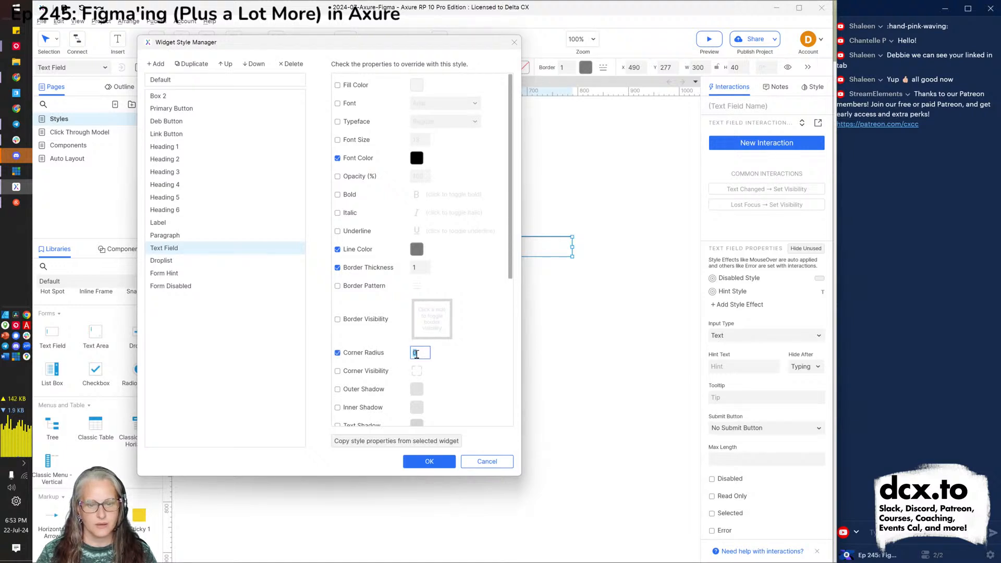
{"action": "type", "text": "12"}
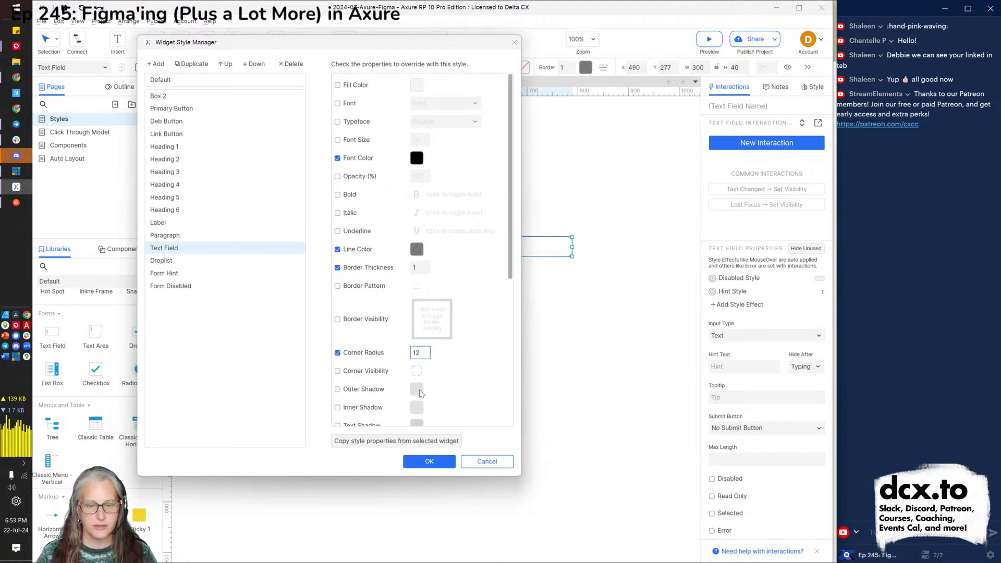
{"action": "left_click", "coordinate": [426, 461]}
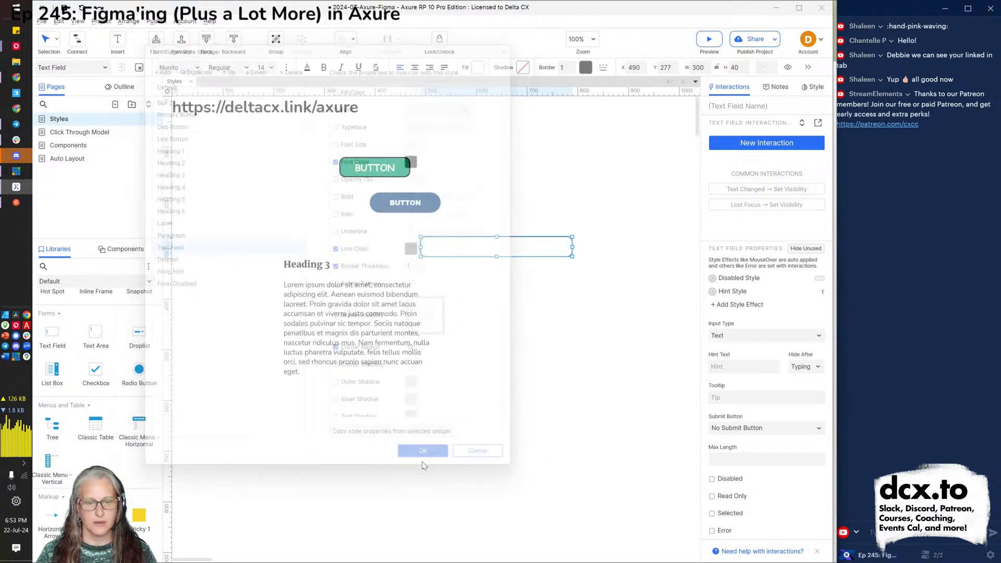
{"action": "key", "text": "alt+Tab"}
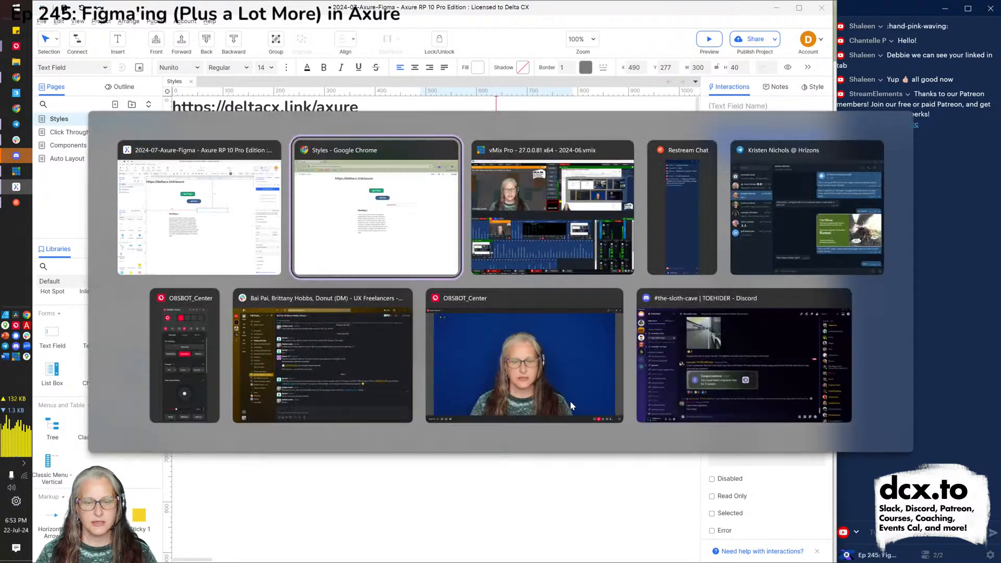
{"action": "key", "text": "F5"}
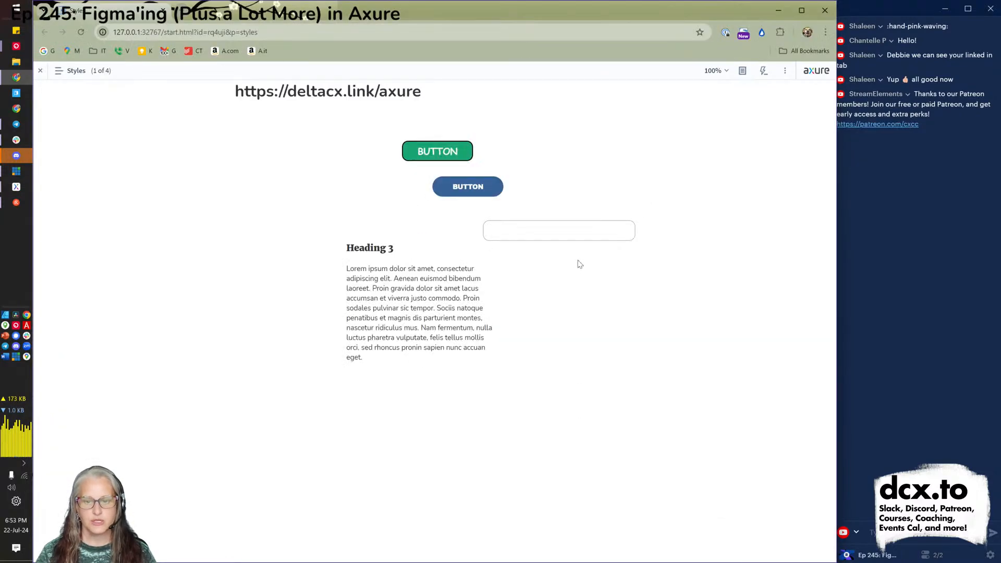
{"action": "left_click", "coordinate": [571, 236]}
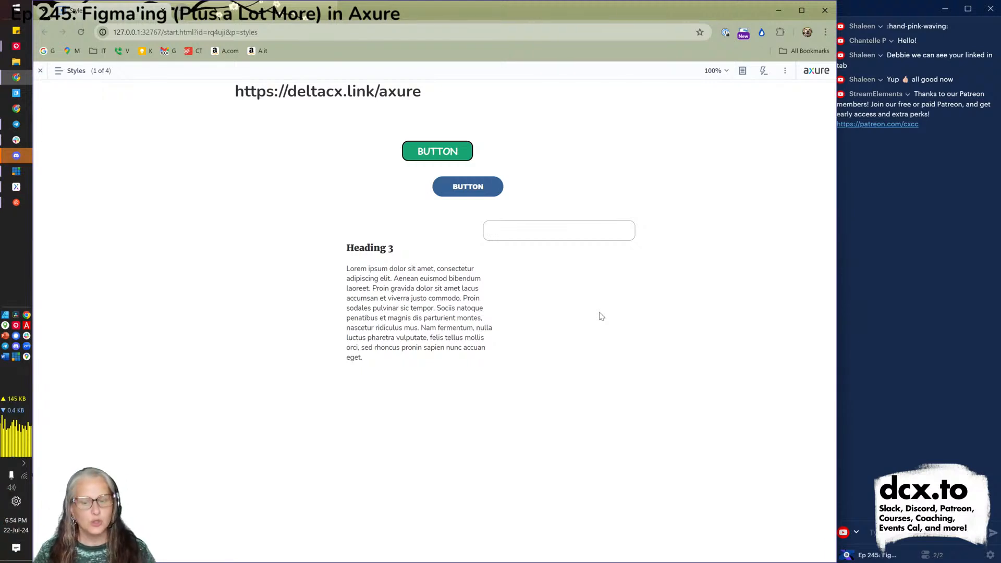
{"action": "type", "text": "control this!"}
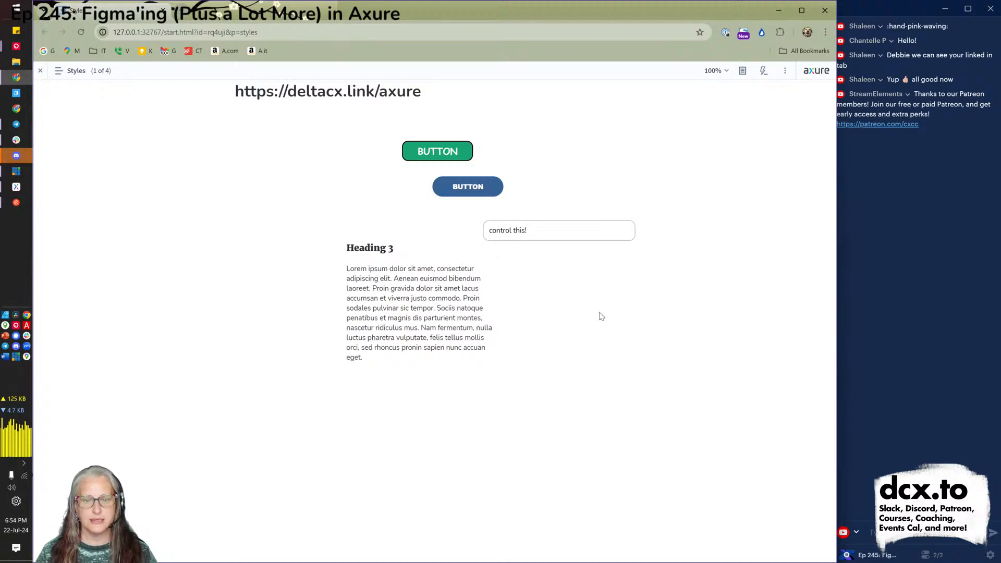
{"action": "key", "text": "alt+Tab"}
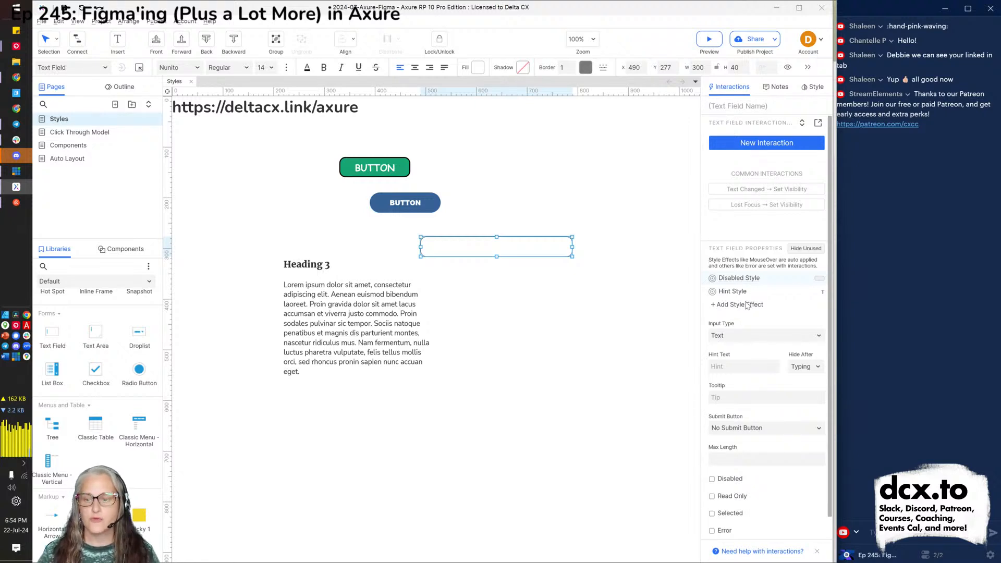
Enter 'first name' as the field's hint text and preview the page with Ctrl+.
{"action": "left_click", "coordinate": [736, 364]}
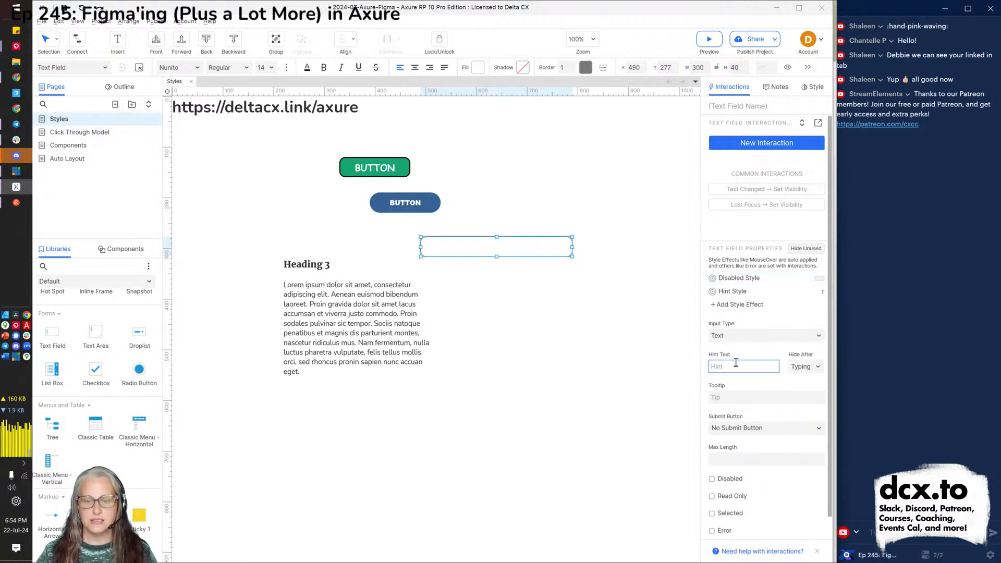
{"action": "type", "text": "firsrt t name"}
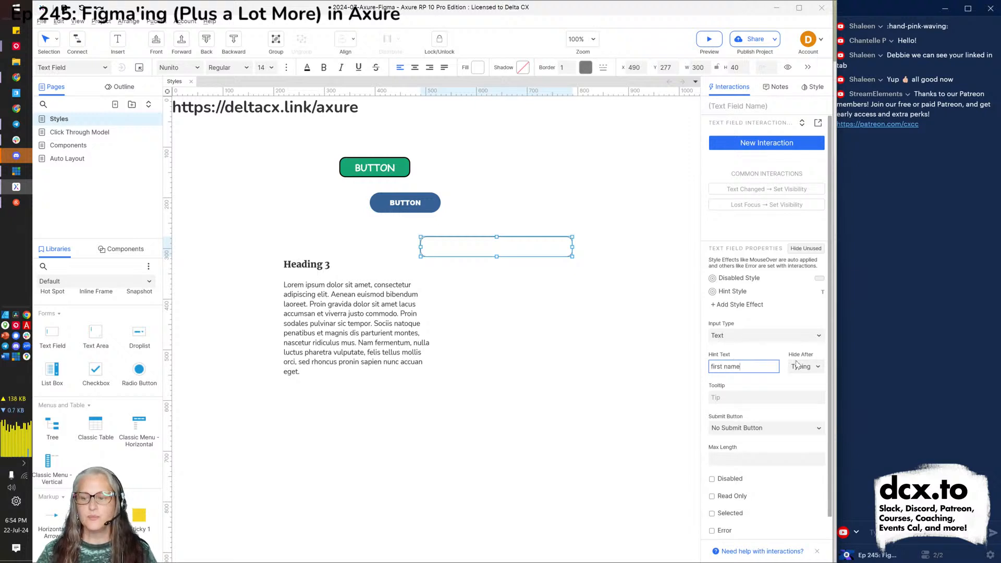
{"action": "left_click", "coordinate": [598, 383]}
{"action": "key", "text": "ctrl+period"}
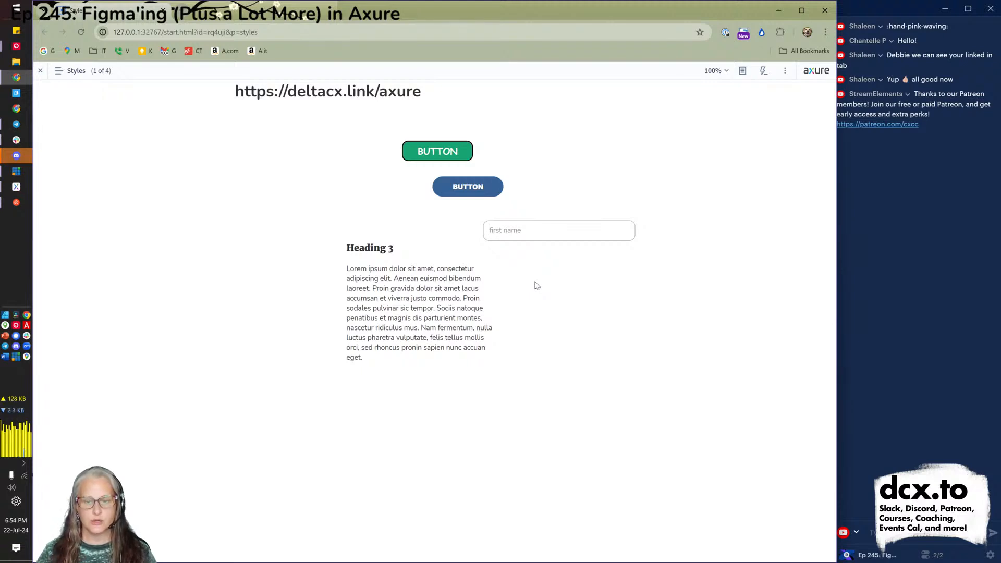
Type a sample name in the preview field, erase it to reveal the hint, and return to Axure.
{"action": "type", "text": "Debbie"}
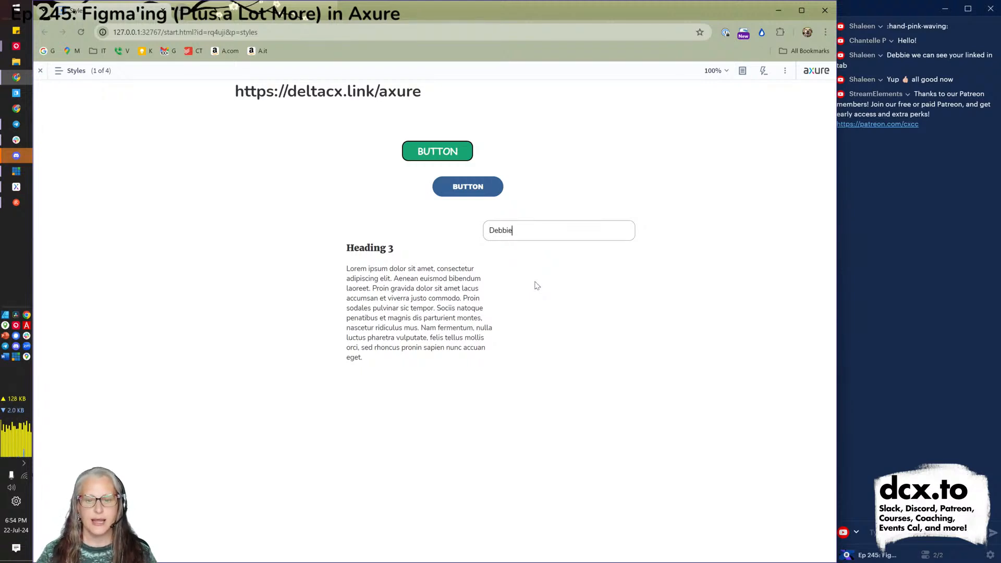
{"action": "key", "text": "BackSpace"}
{"action": "key", "text": "BackSpace"}
{"action": "key", "text": "BackSpace"}
{"action": "key", "text": "BackSpace"}
{"action": "key", "text": "BackSpace"}
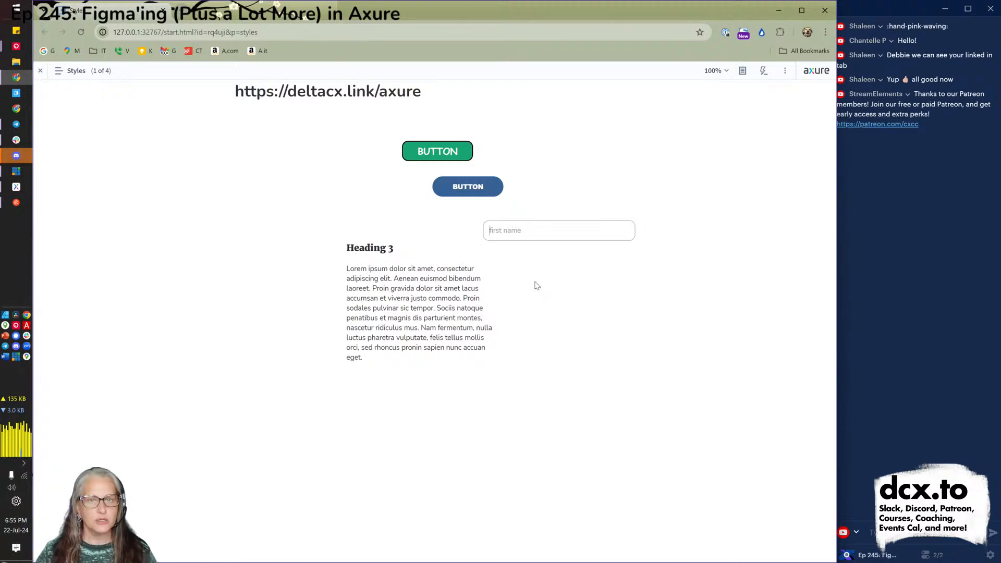
{"action": "key", "text": "alt+Tab"}
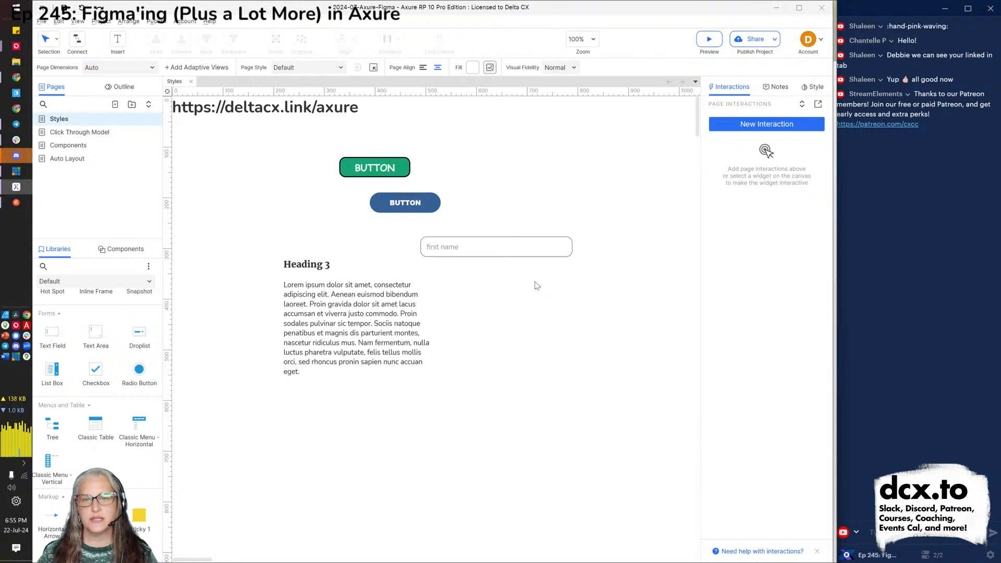
Select the first name text field and mark it Disabled.
{"action": "left_click", "coordinate": [483, 253]}
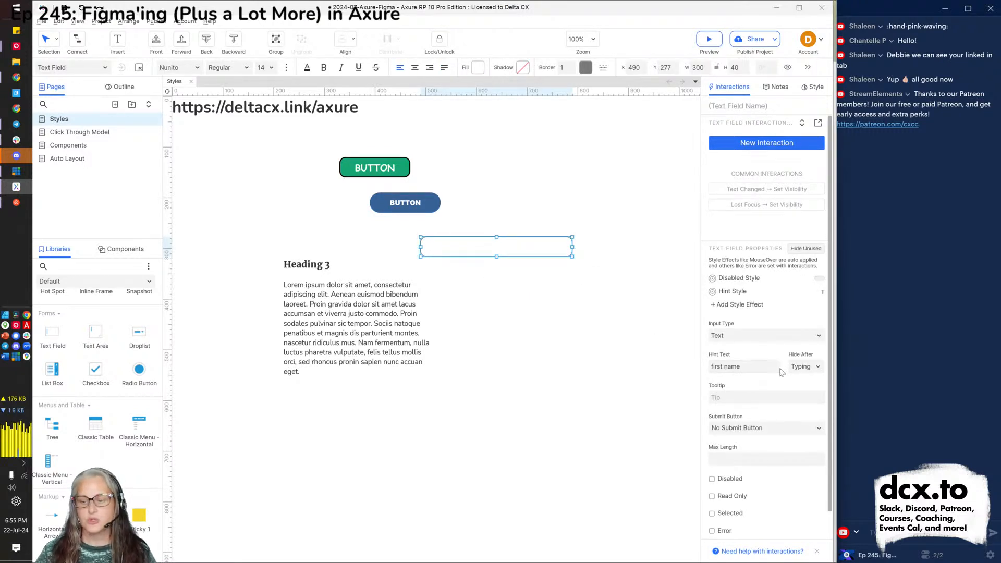
{"action": "left_click", "coordinate": [712, 480]}
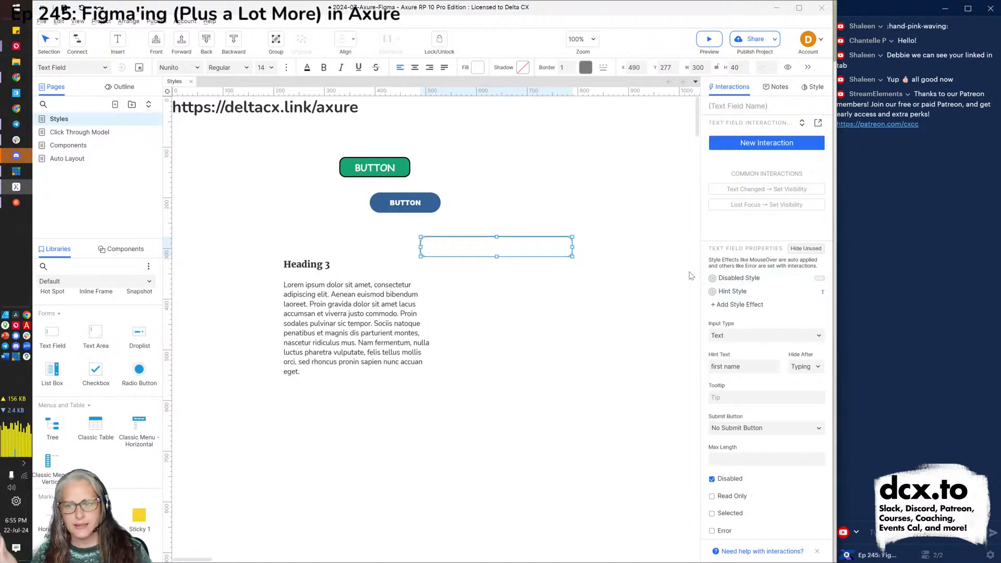
{"action": "left_click", "coordinate": [742, 280]}
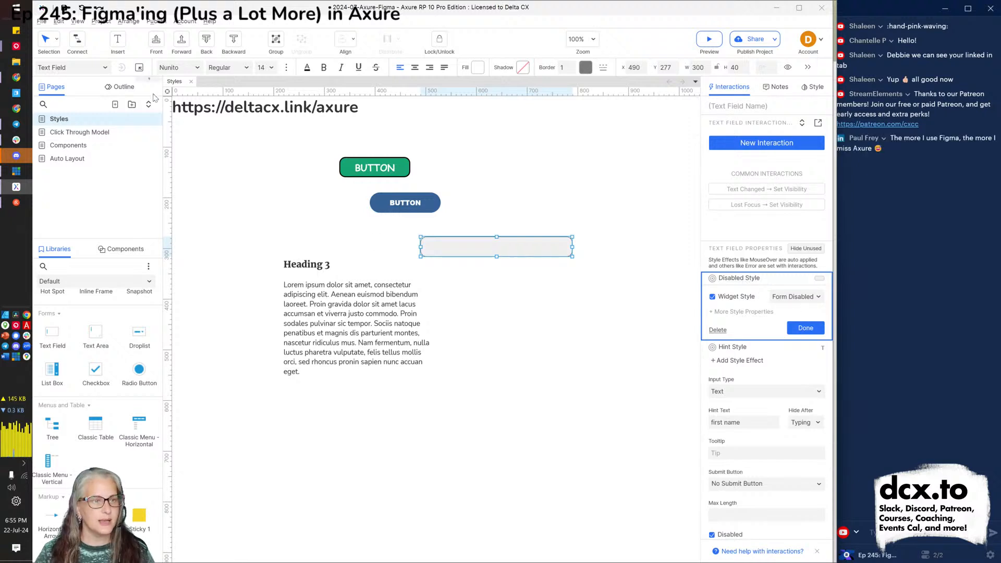
Set the Form Disabled style's fill colour to yellow #EBF000.
{"action": "left_click", "coordinate": [141, 69]}
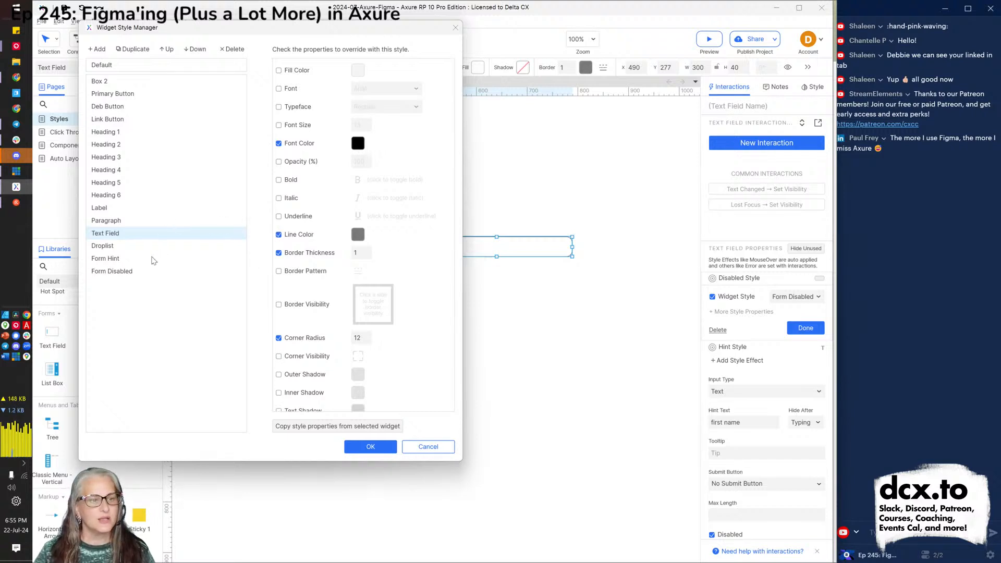
{"action": "left_click", "coordinate": [138, 271]}
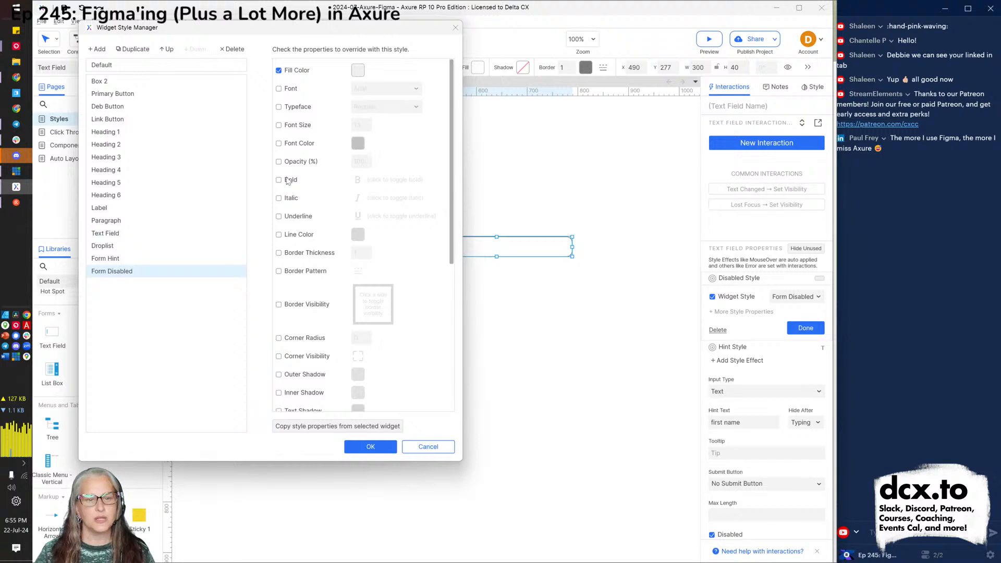
{"action": "left_click", "coordinate": [358, 71]}
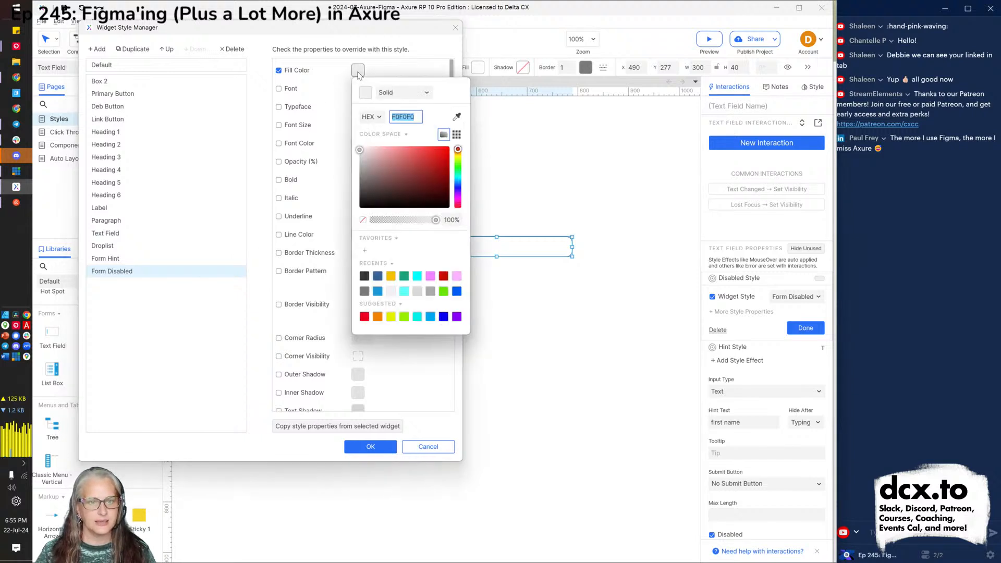
{"action": "left_click", "coordinate": [392, 316]}
{"action": "left_click", "coordinate": [392, 398]}
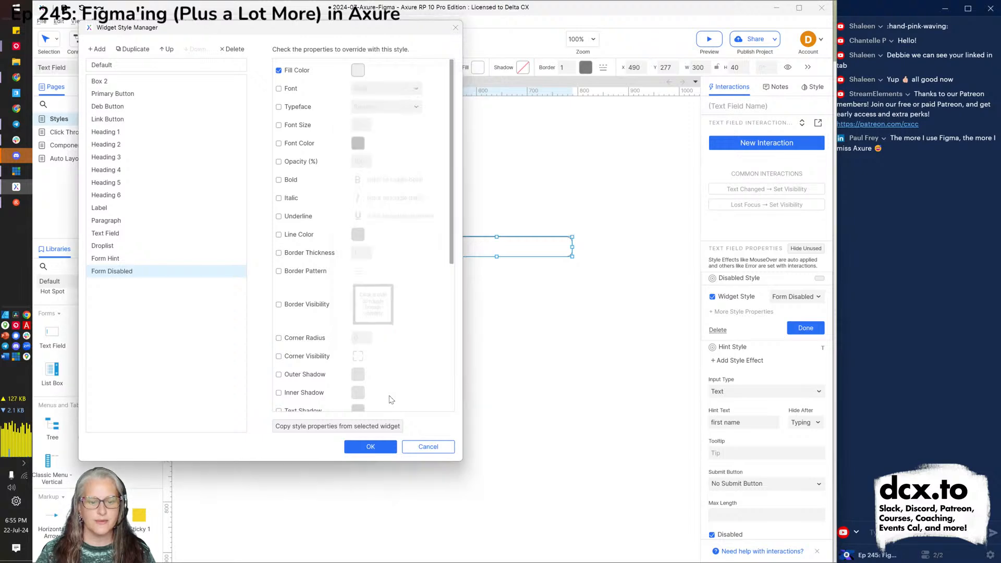
{"action": "left_click", "coordinate": [371, 447]}
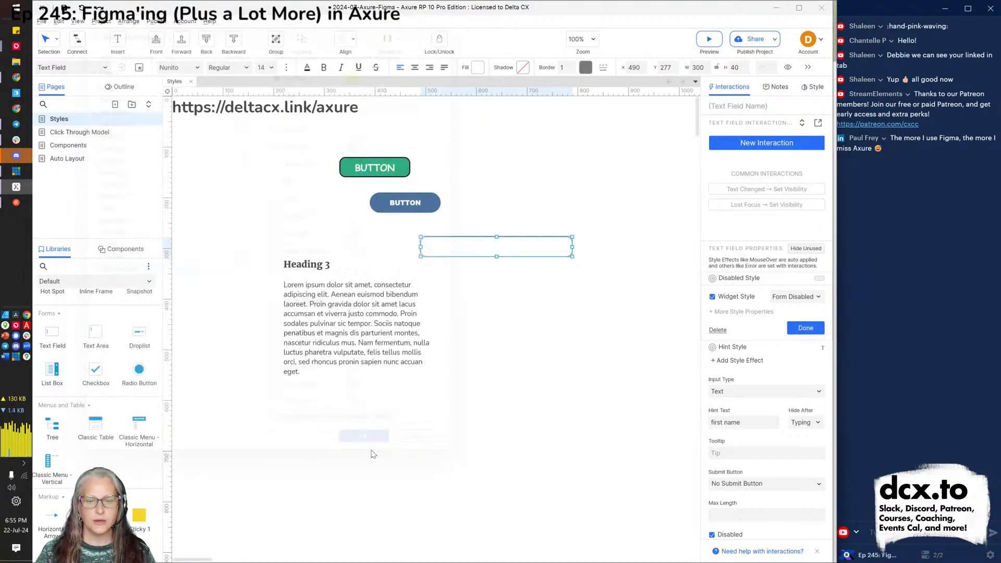
{"action": "left_click", "coordinate": [531, 436]}
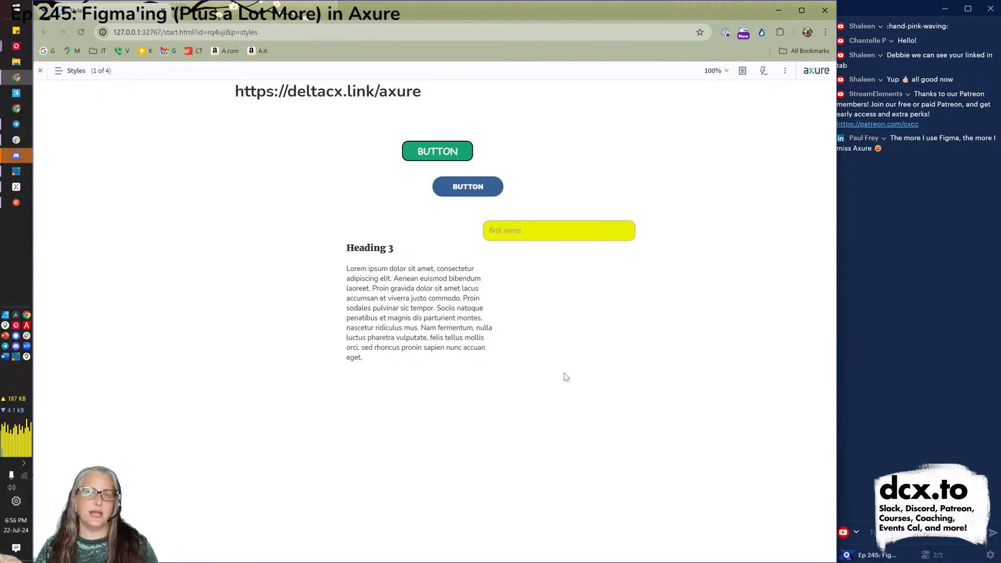
{"action": "key", "text": "alt+Tab"}
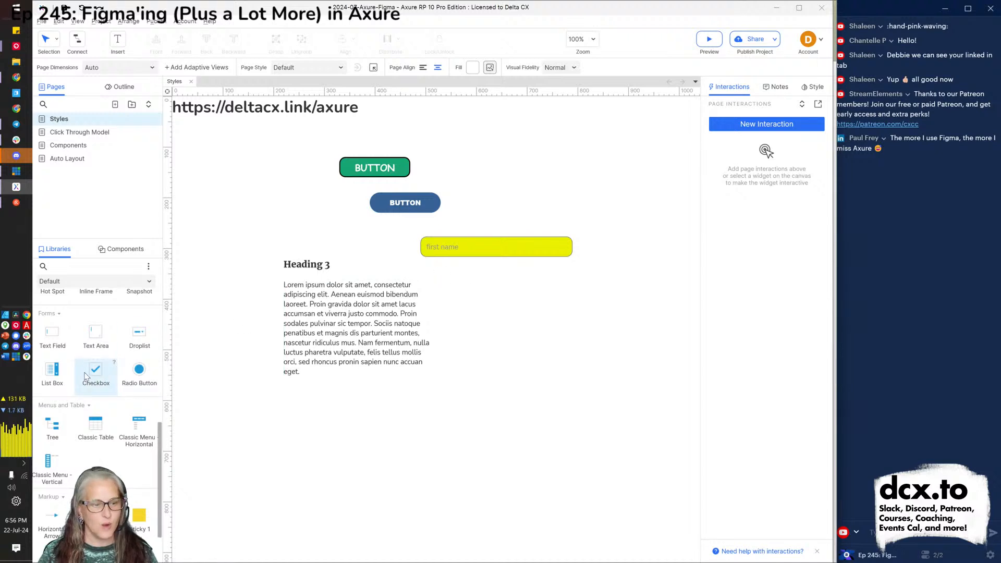
Add a checkbox labelled 'I agree to terms!' just below the first name field.
{"action": "left_click_drag", "start_coordinate": [105, 367], "coordinate": [421, 275]}
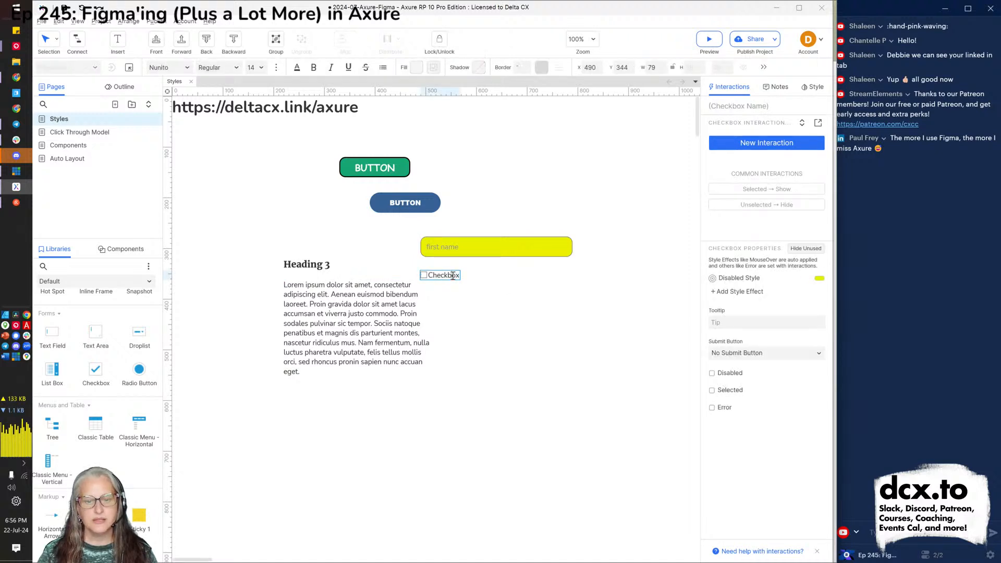
{"action": "double_click", "coordinate": [452, 275]}
{"action": "key", "text": "BackSpace"}
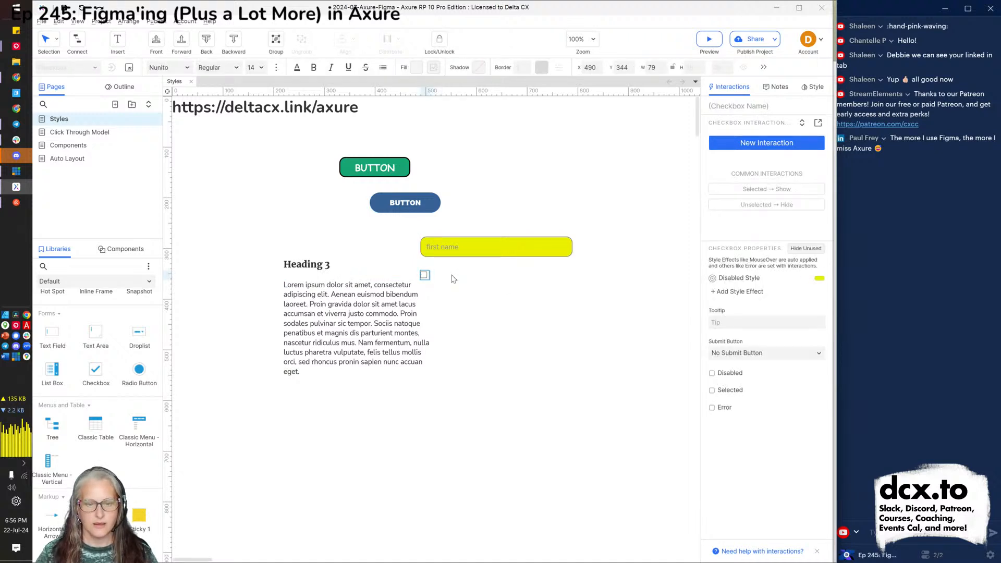
{"action": "type", "text": "I agree to"}
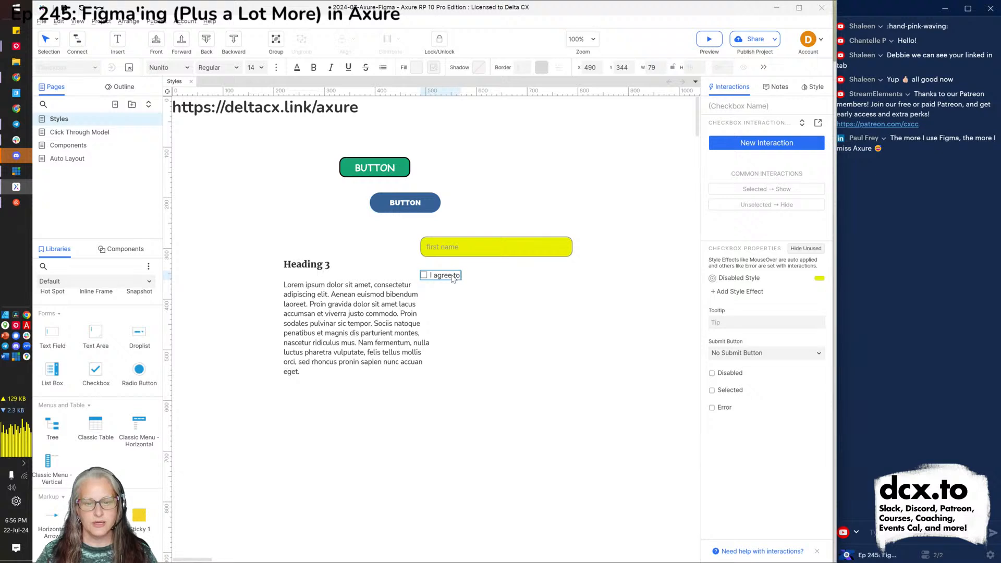
{"action": "type", "text": " terms!"}
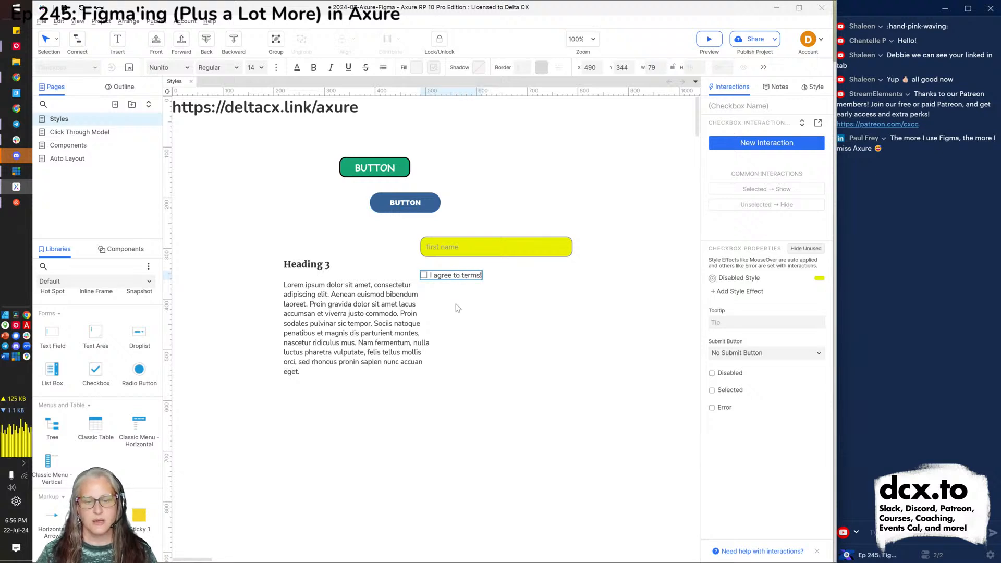
{"action": "left_click", "coordinate": [458, 308]}
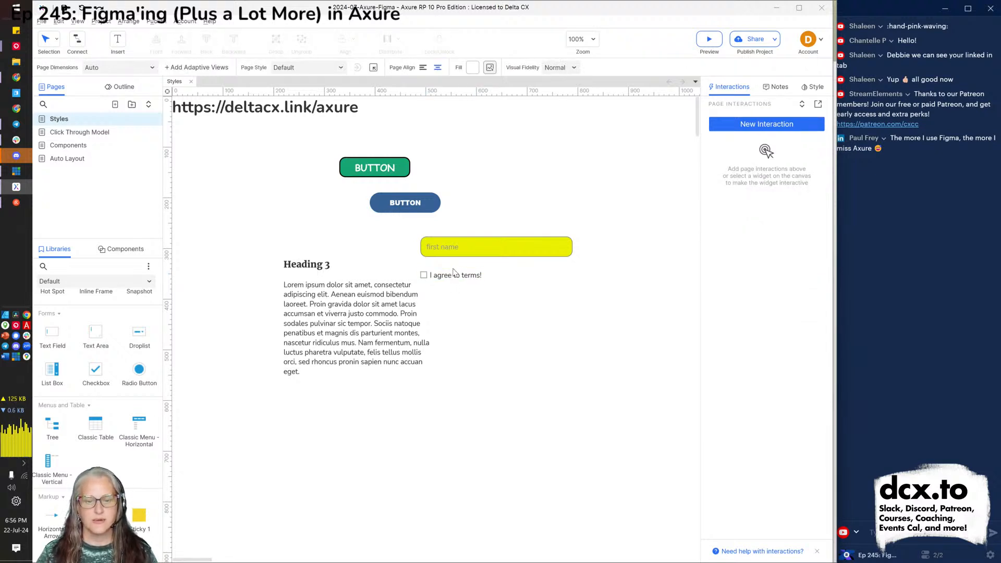
{"action": "left_click_drag", "start_coordinate": [447, 280], "coordinate": [495, 280]}
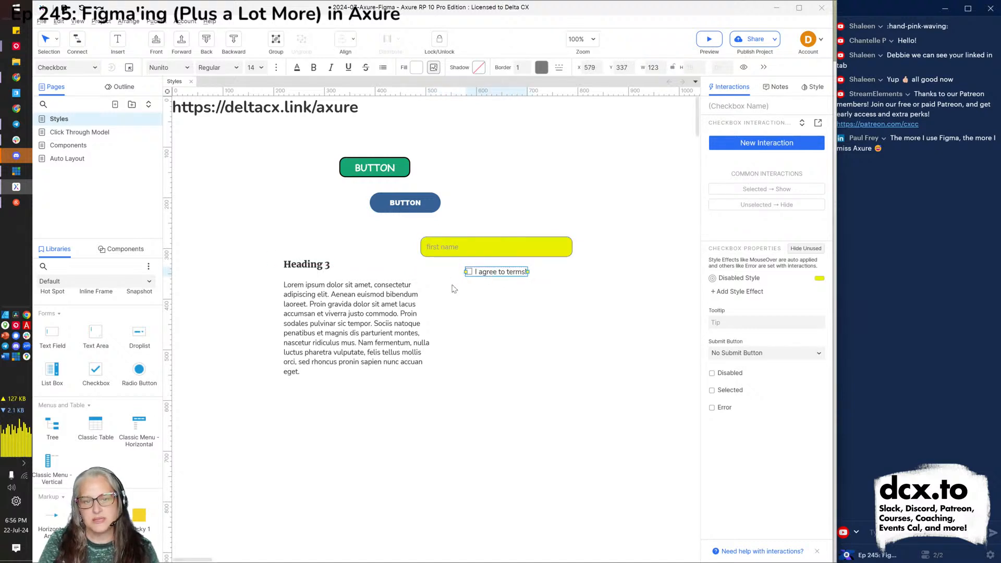
Name the first name text field 'first name input'.
{"action": "left_click", "coordinate": [353, 293]}
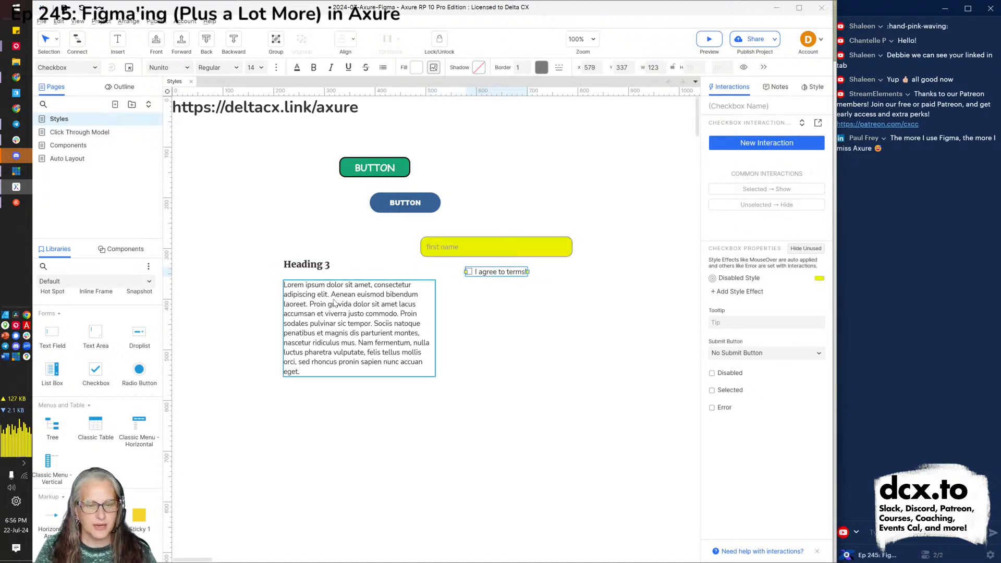
{"action": "left_click", "coordinate": [314, 266], "text": "shift"}
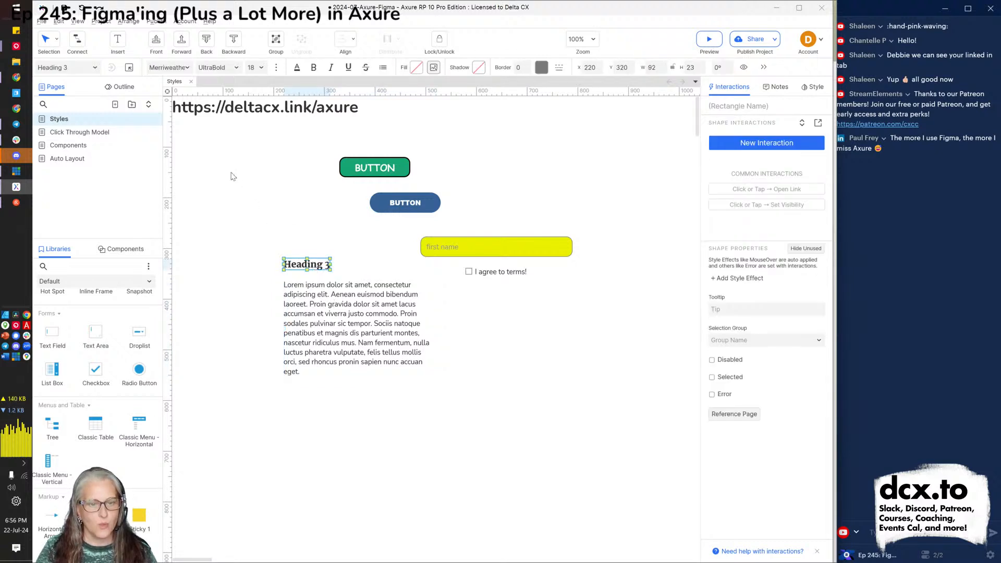
{"action": "left_click", "coordinate": [536, 418]}
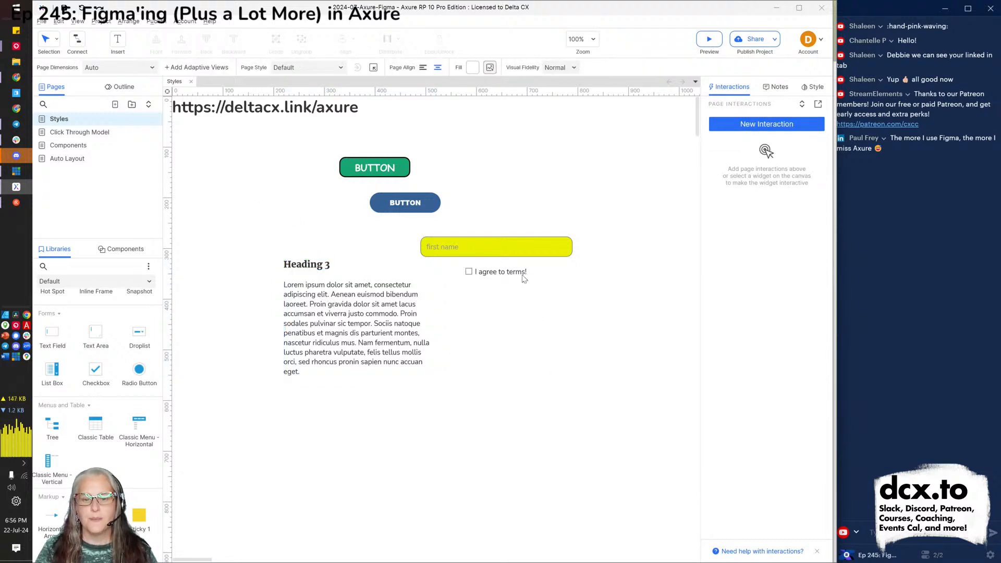
{"action": "left_click", "coordinate": [520, 254]}
{"action": "left_click", "coordinate": [724, 105]}
{"action": "type", "text": "first na"}
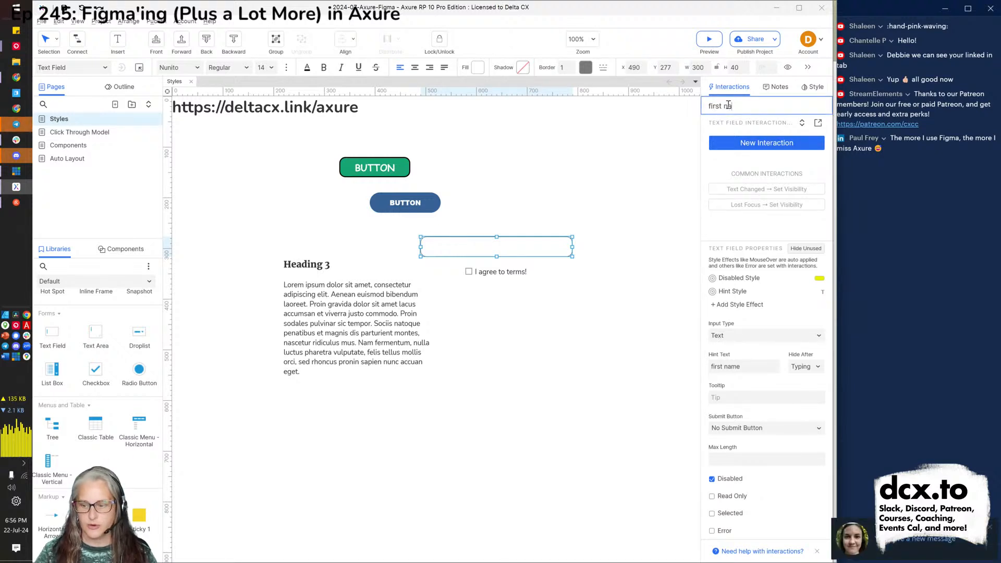
{"action": "type", "text": "me input"}
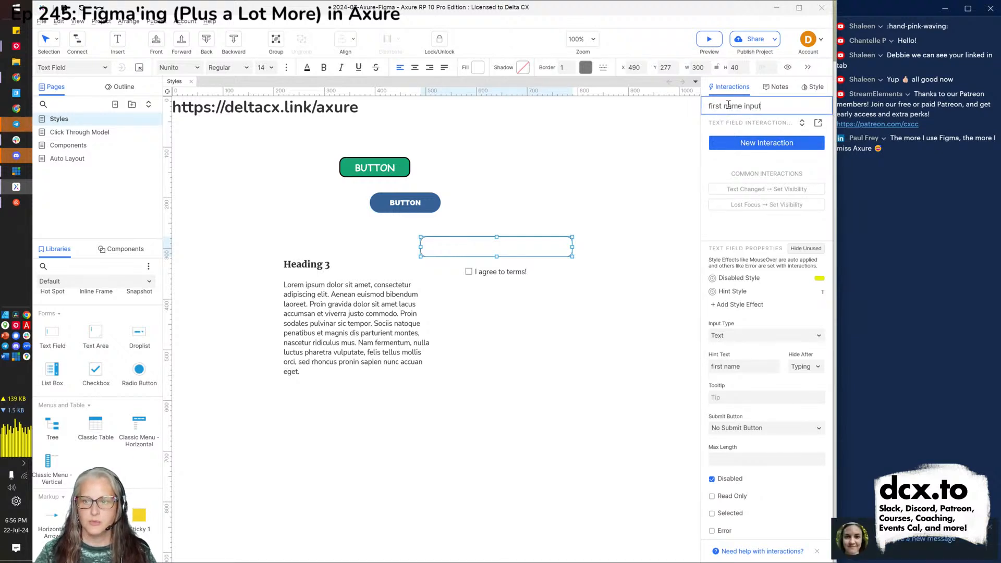
Add a Selected interaction to the checkbox that enables 'first name input'.
{"action": "left_click", "coordinate": [506, 276]}
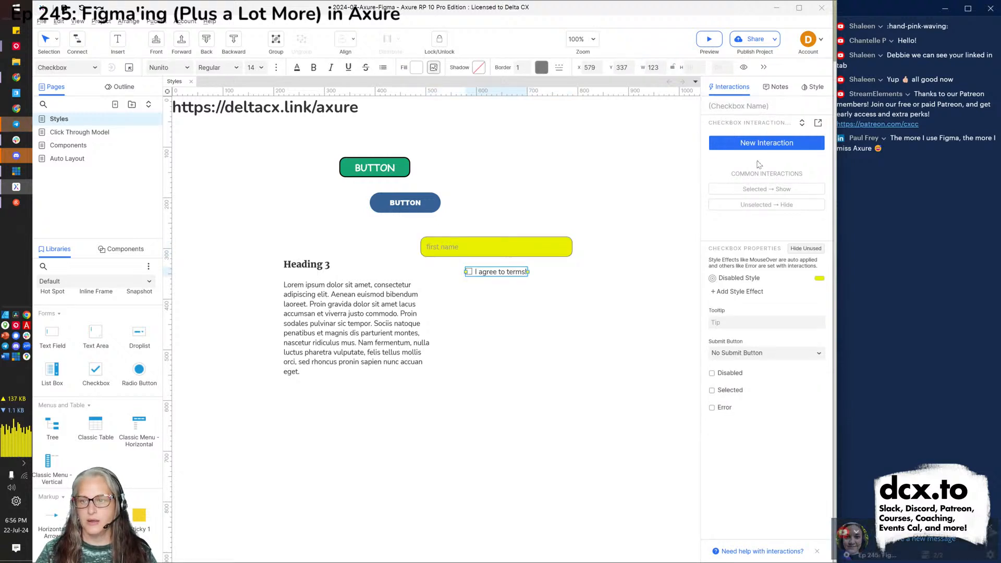
{"action": "left_click", "coordinate": [791, 144]}
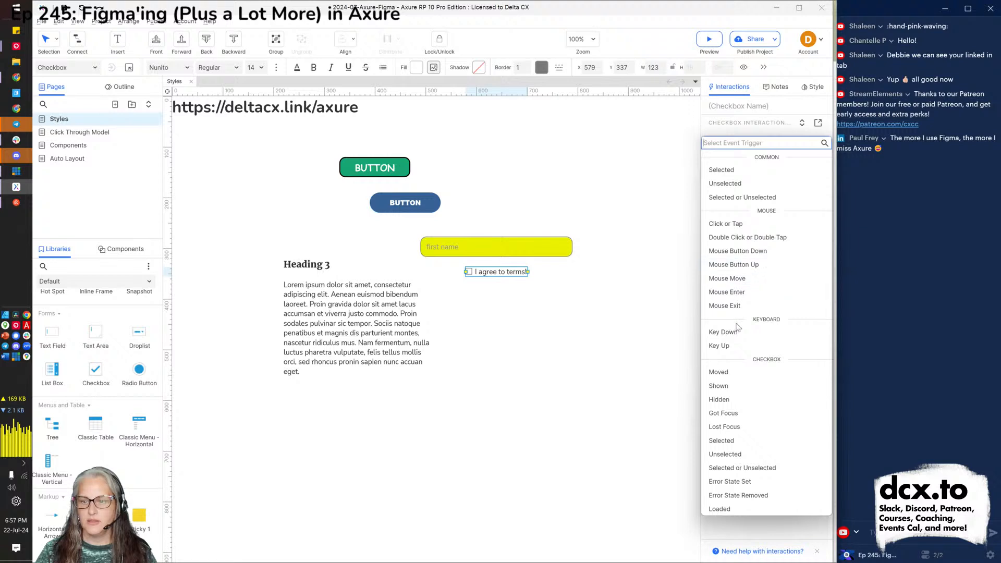
{"action": "left_click", "coordinate": [728, 172]}
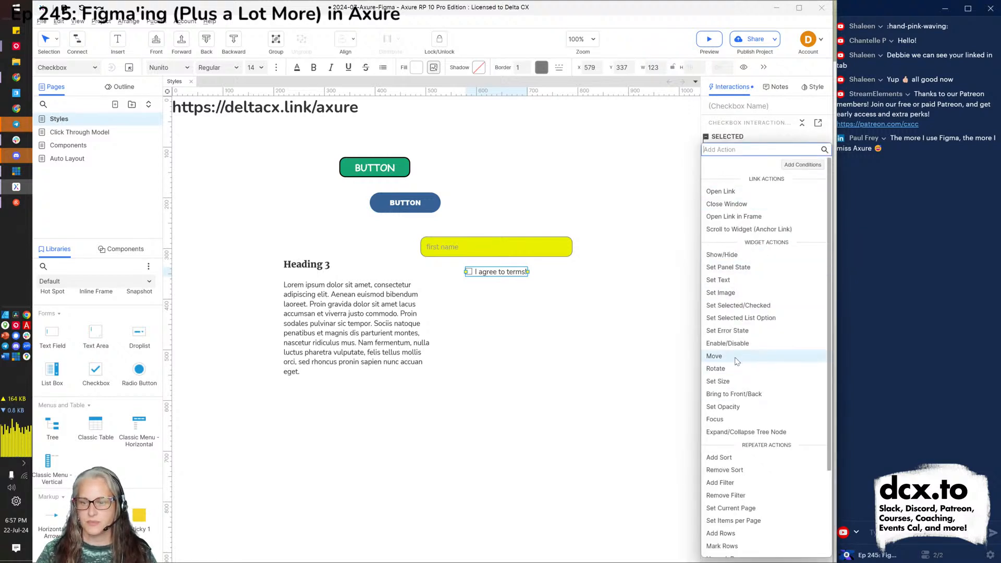
{"action": "left_click", "coordinate": [736, 344]}
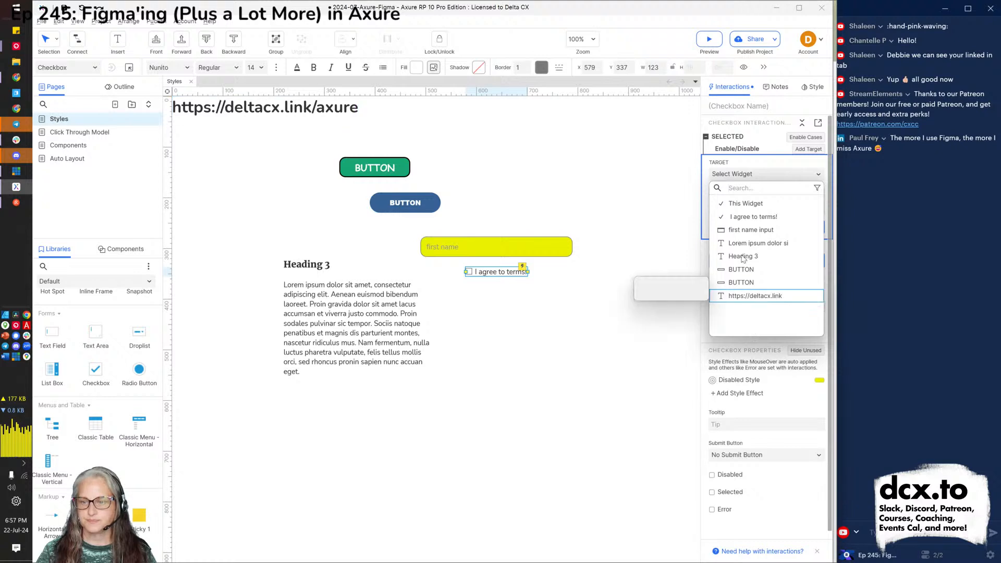
{"action": "left_click", "coordinate": [776, 232]}
{"action": "left_click", "coordinate": [805, 239]}
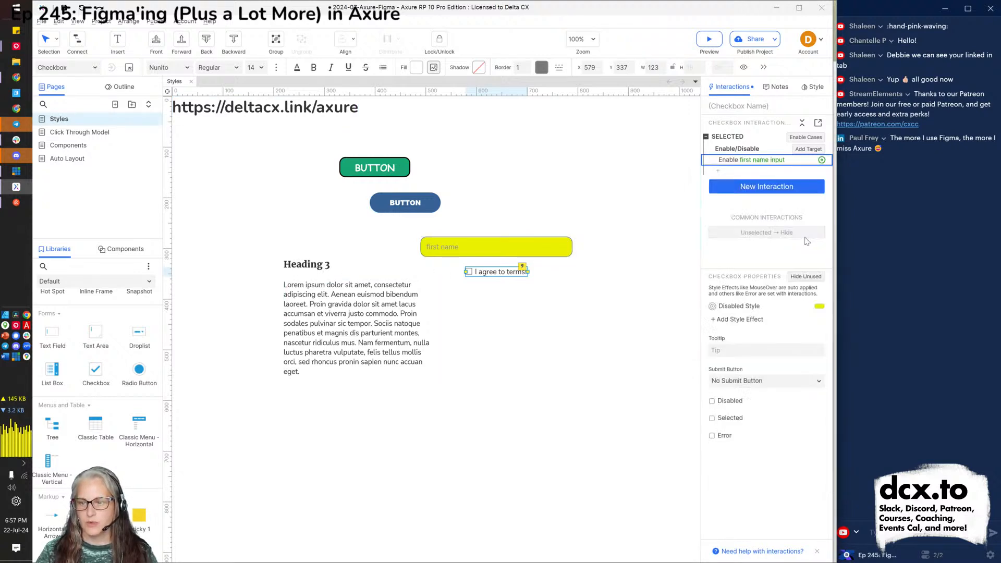
Reselect the checkbox to review its interaction, then preview the page.
{"action": "left_click", "coordinate": [566, 341]}
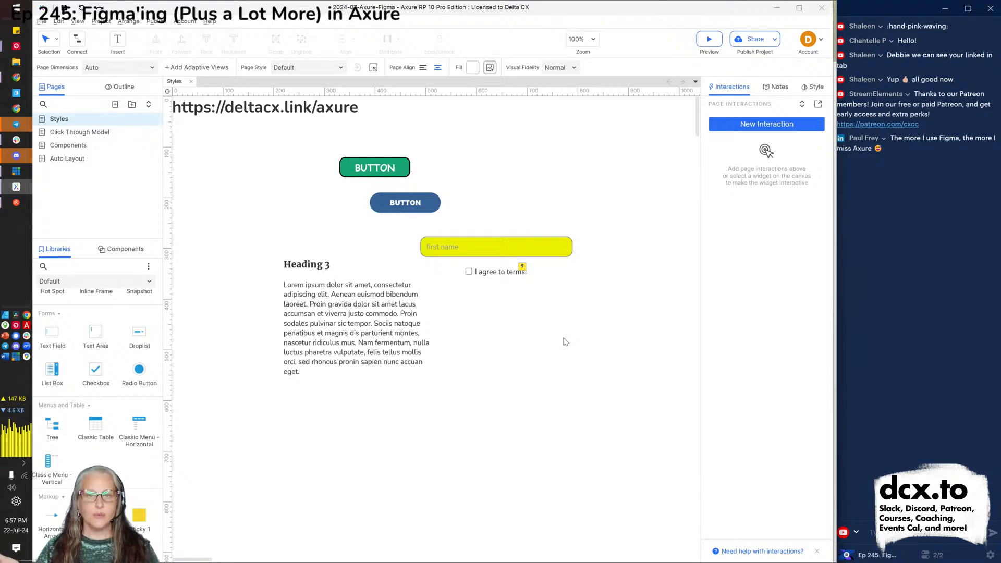
{"action": "left_click", "coordinate": [493, 271]}
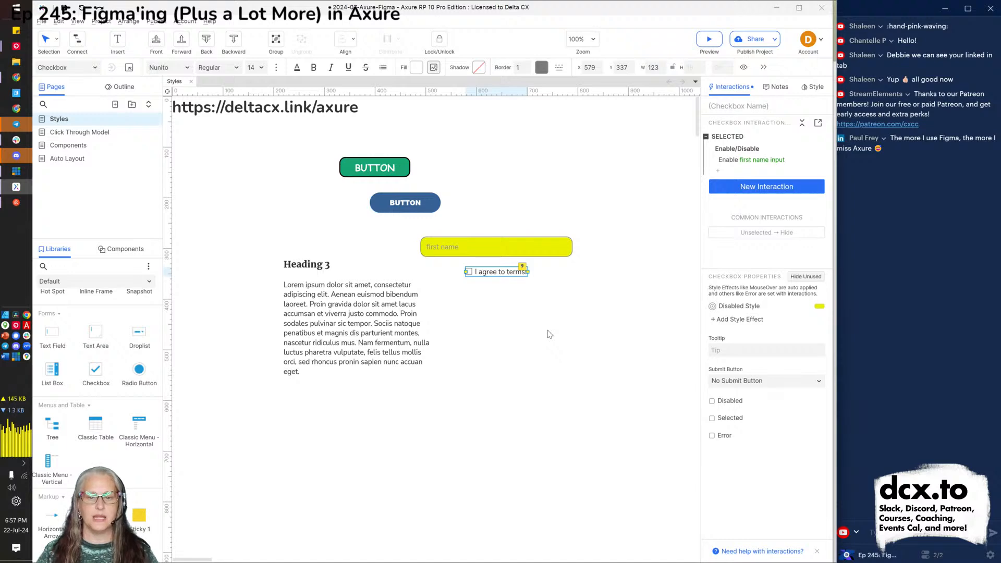
{"action": "key", "text": "ctrl+period"}
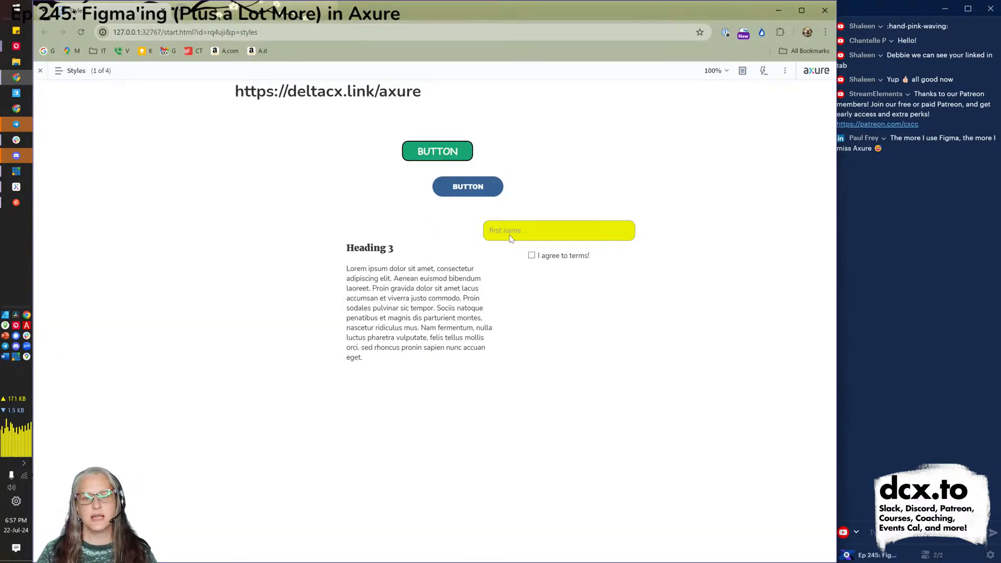
{"action": "left_click", "coordinate": [532, 257]}
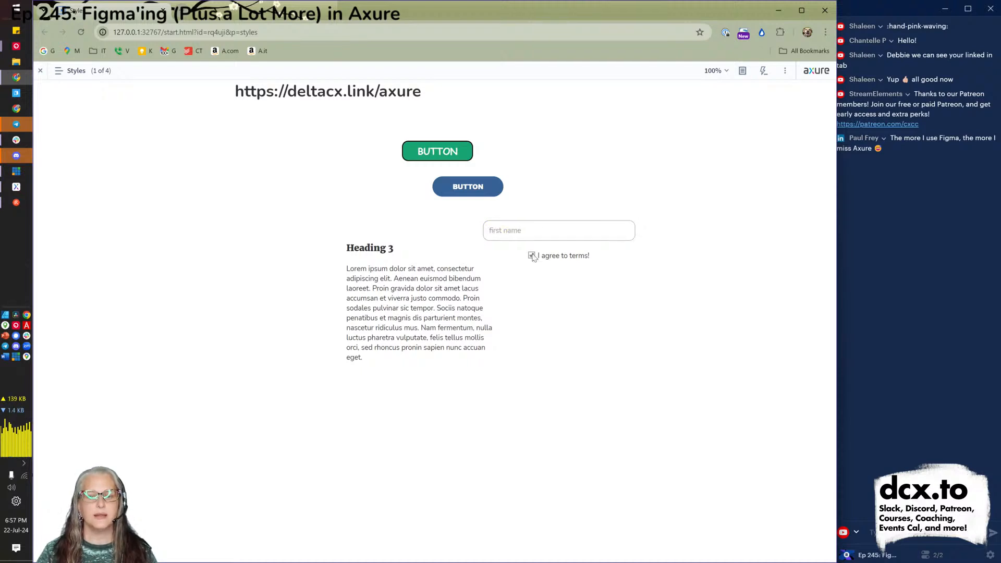
{"action": "left_click", "coordinate": [513, 231]}
{"action": "type", "text": "fill it out"}
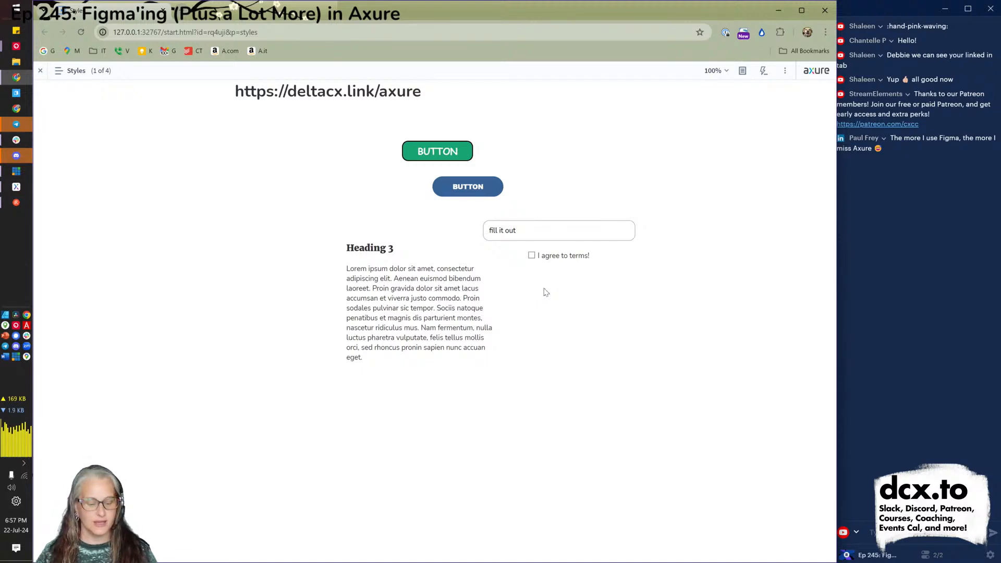
{"action": "key", "text": "alt+Tab"}
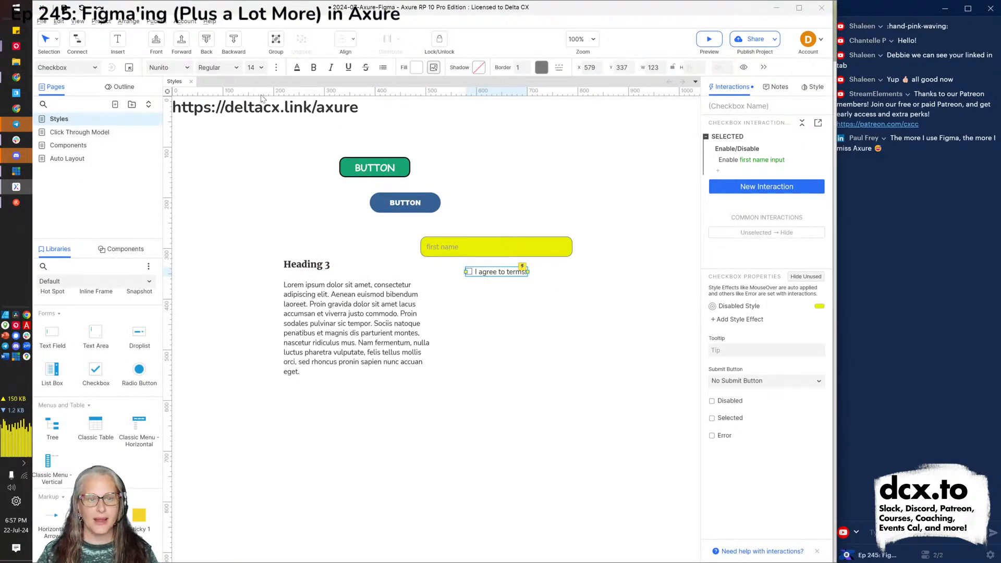
Select the green BUTTON and open the Widget Style Manager for its Primary Button style.
{"action": "left_click", "coordinate": [256, 107]}
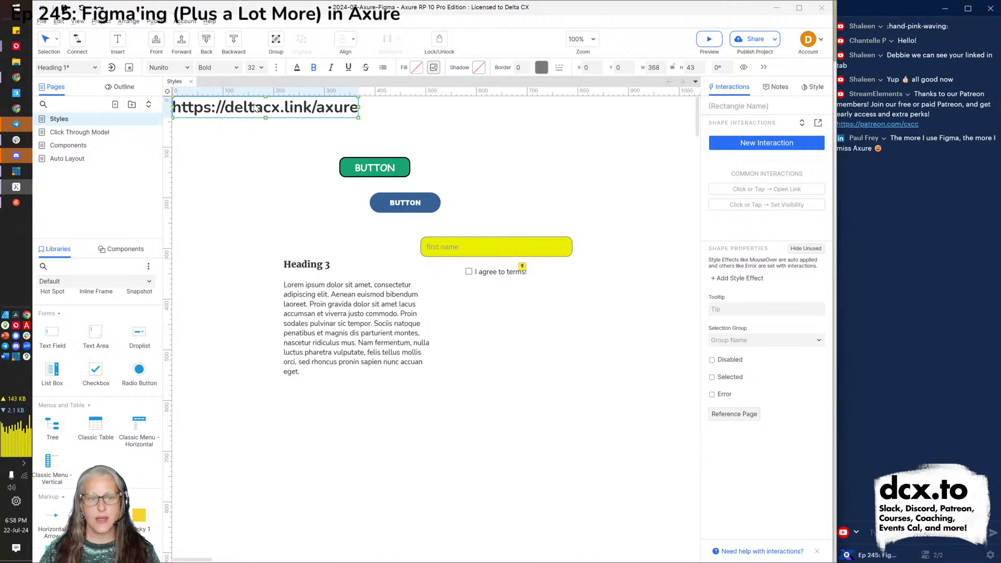
{"action": "left_click", "coordinate": [494, 189]}
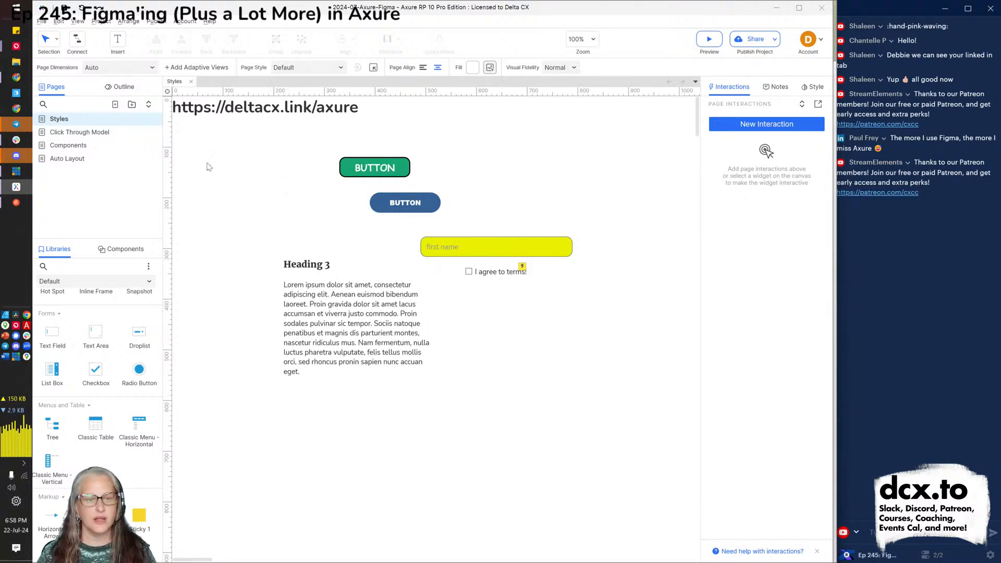
{"action": "left_click", "coordinate": [374, 173]}
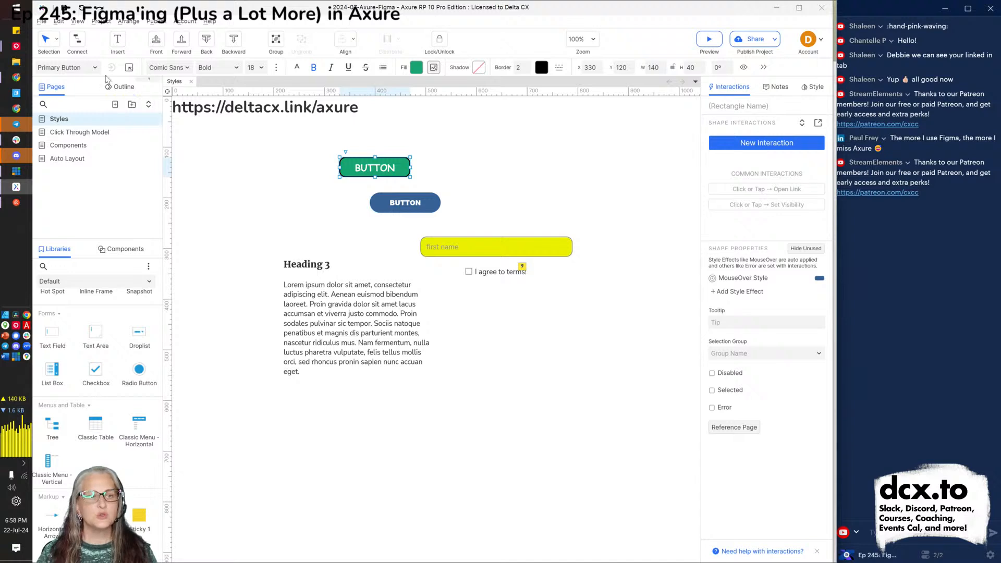
{"action": "left_click", "coordinate": [129, 68]}
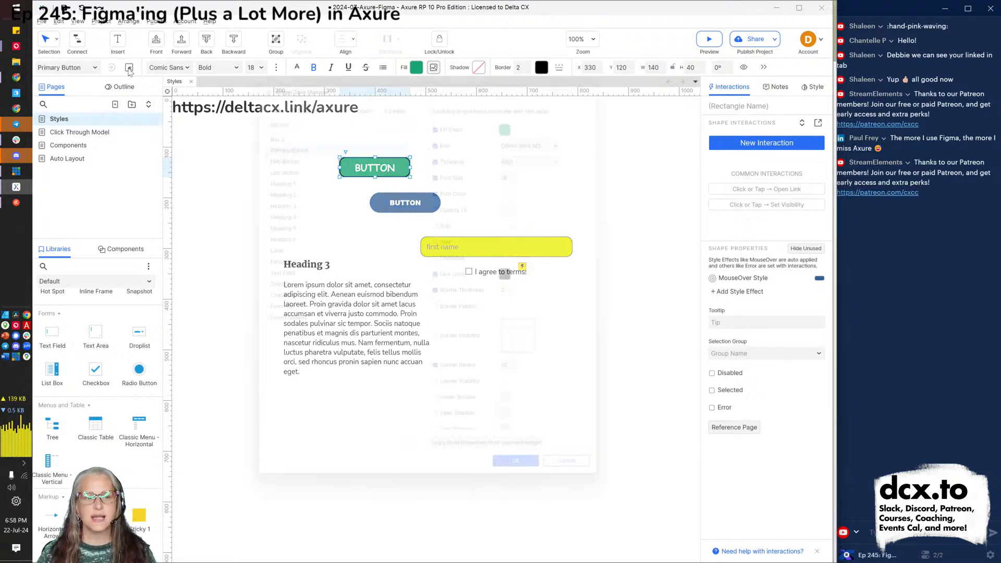
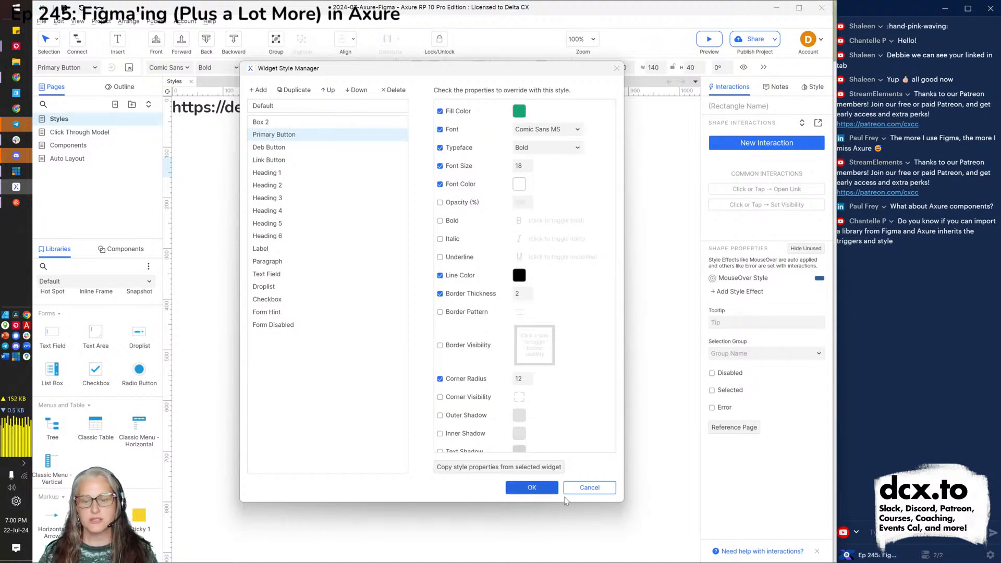
Cancel the Widget Style Manager without changes and go to the Click Through Model page.
{"action": "left_click", "coordinate": [585, 489]}
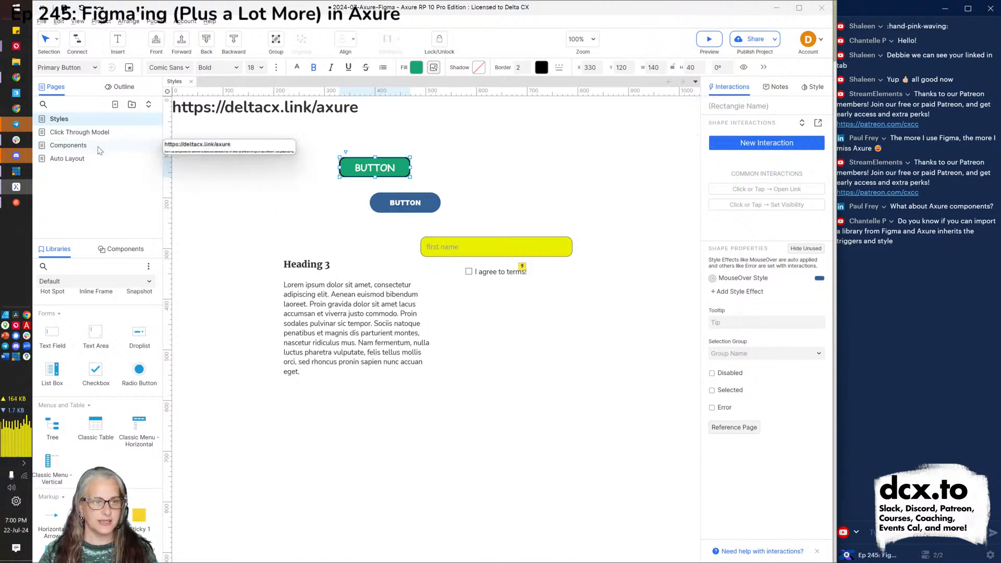
{"action": "left_click", "coordinate": [72, 134]}
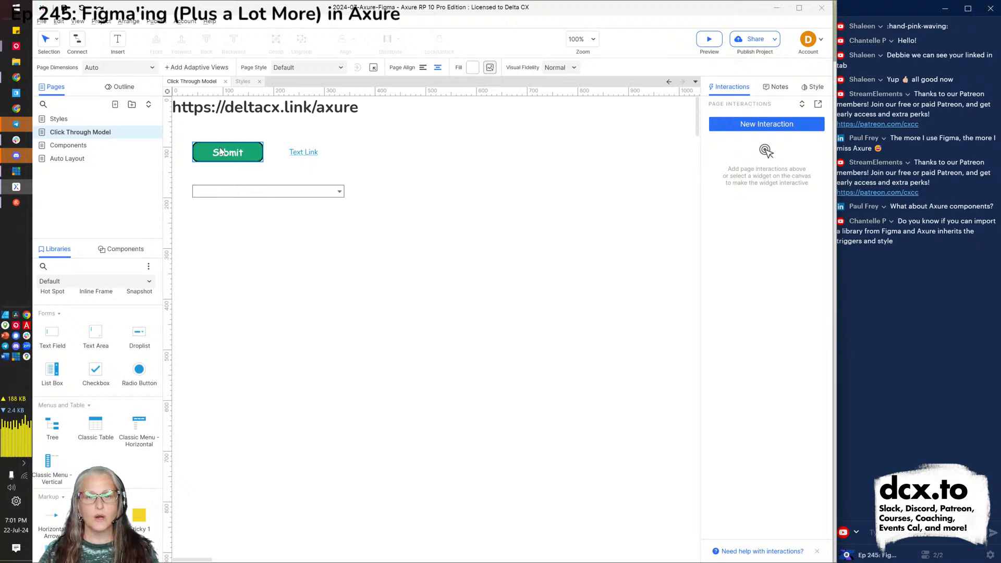
Switch between the Styles and Click Through Model pages, then select the green Submit button.
{"action": "mouse_move", "coordinate": [60, 123]}
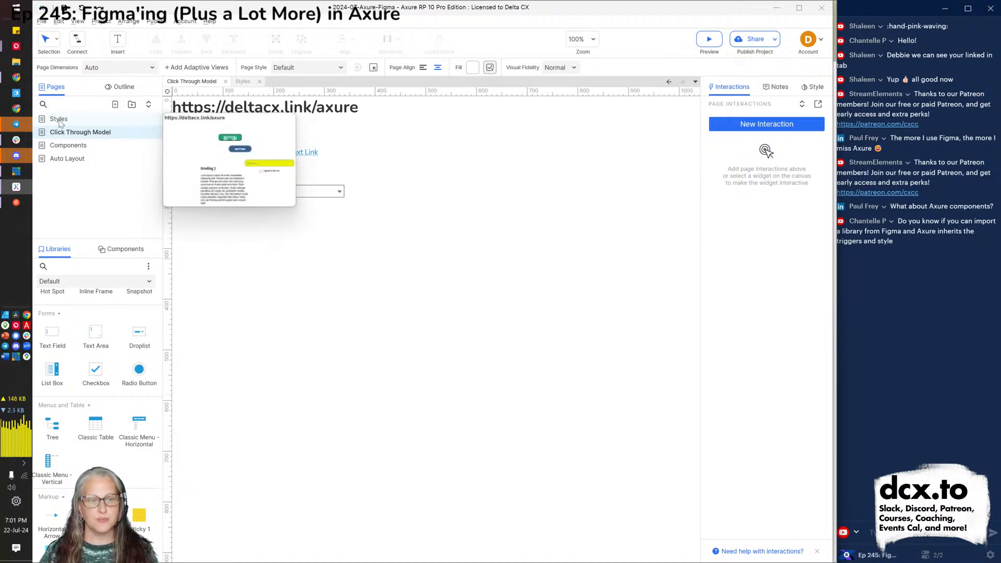
{"action": "left_click", "coordinate": [248, 84]}
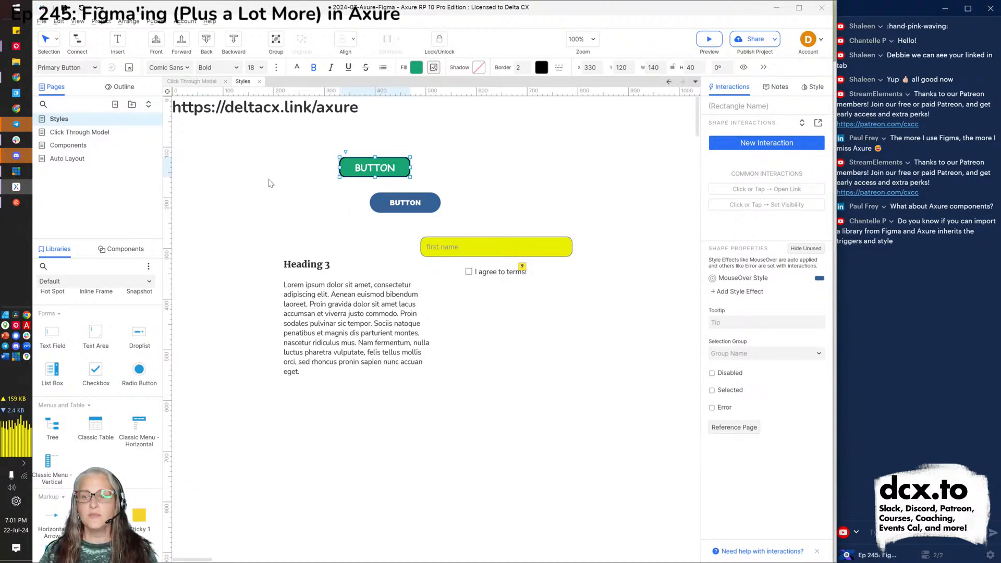
{"action": "left_click", "coordinate": [190, 82]}
{"action": "left_click", "coordinate": [217, 158]}
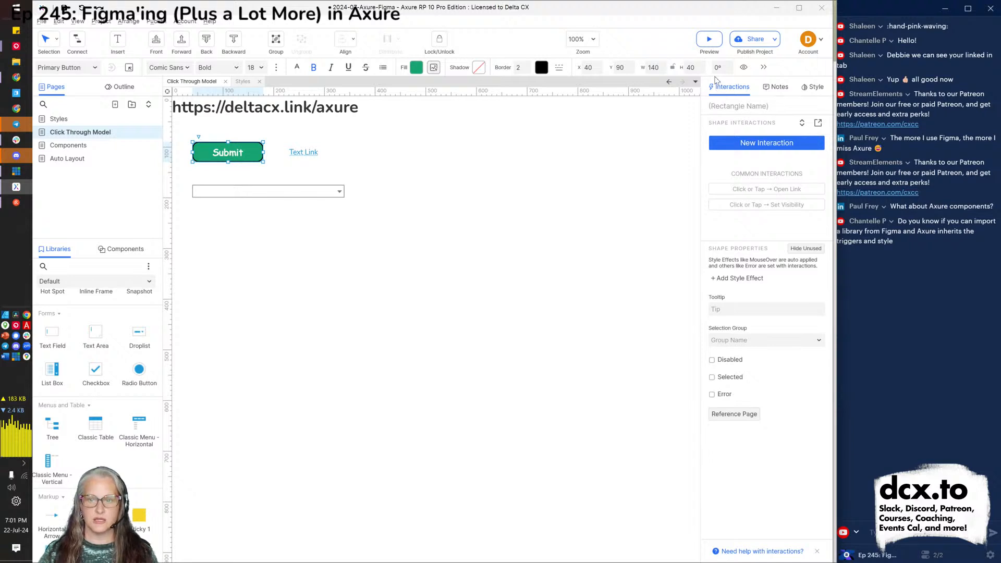
Add a Click or Tap interaction to Submit that opens the Styles page.
{"action": "left_click", "coordinate": [756, 140]}
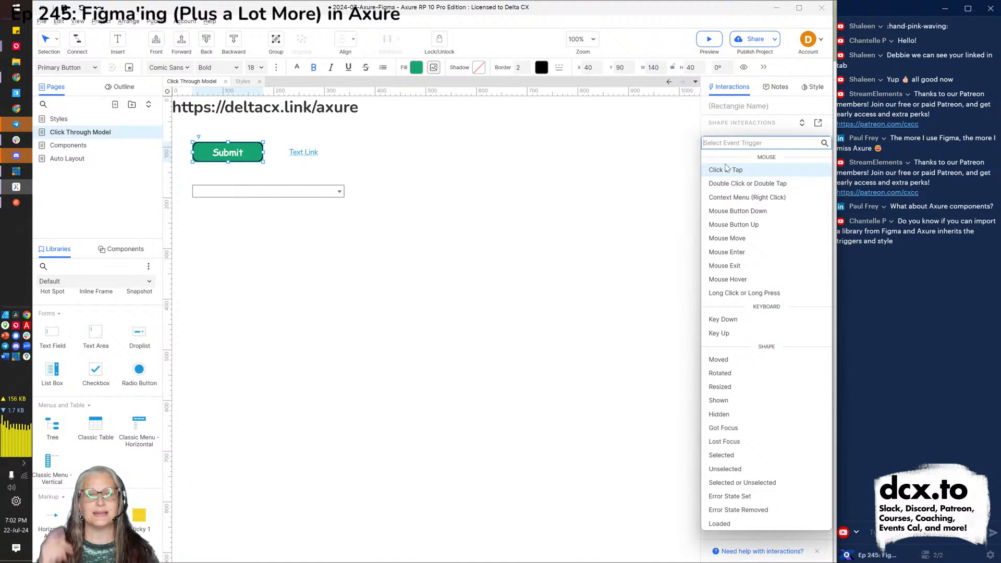
{"action": "left_click", "coordinate": [727, 169]}
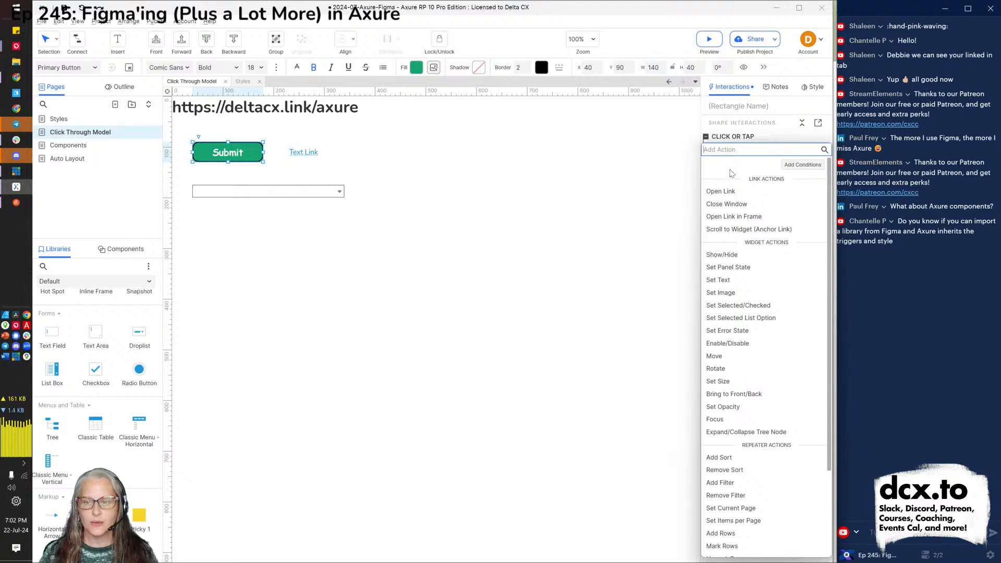
{"action": "left_click", "coordinate": [728, 192]}
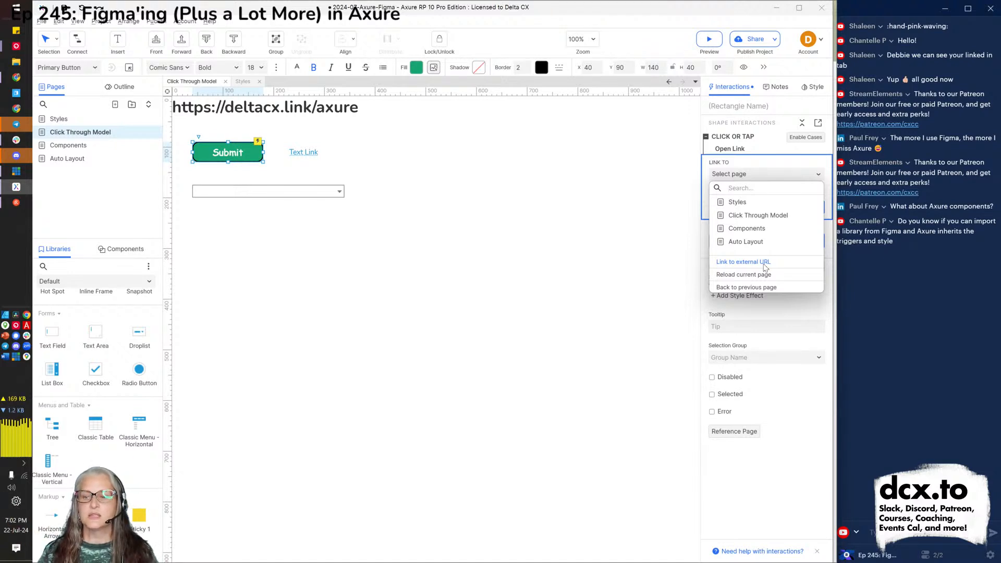
{"action": "left_click", "coordinate": [737, 204]}
{"action": "left_click", "coordinate": [737, 203]}
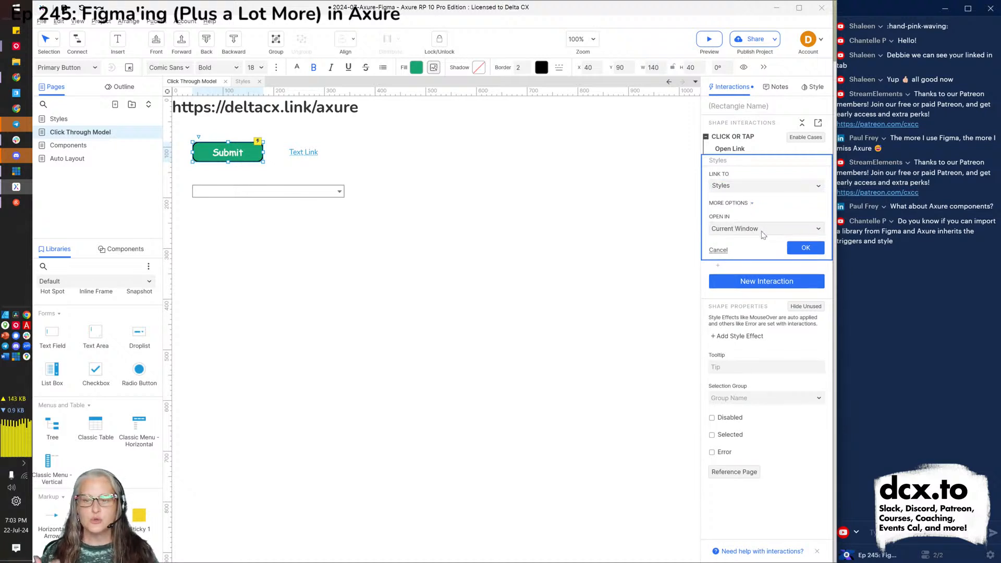
{"action": "left_click", "coordinate": [807, 250]}
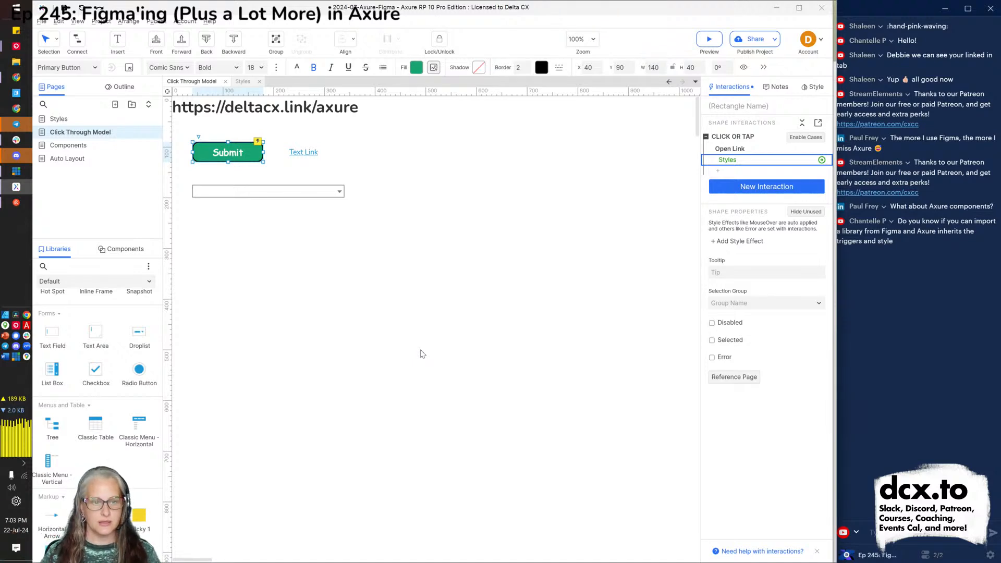
{"action": "left_click", "coordinate": [438, 334]}
{"action": "key", "text": "alt+Tab"}
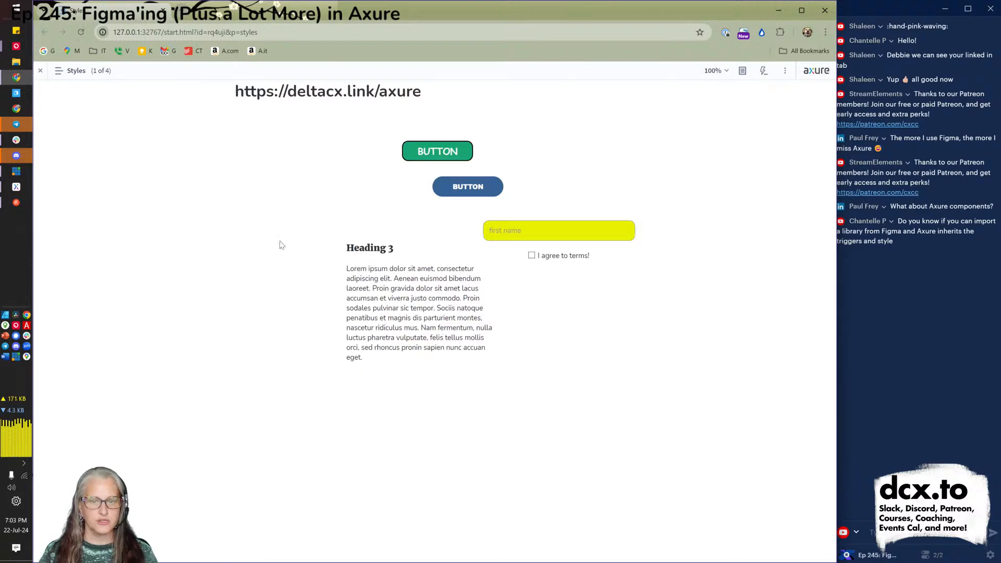
In the browser preview, open Click Through Model from the sitemap and confirm Submit reaches Styles.
{"action": "left_click", "coordinate": [81, 69]}
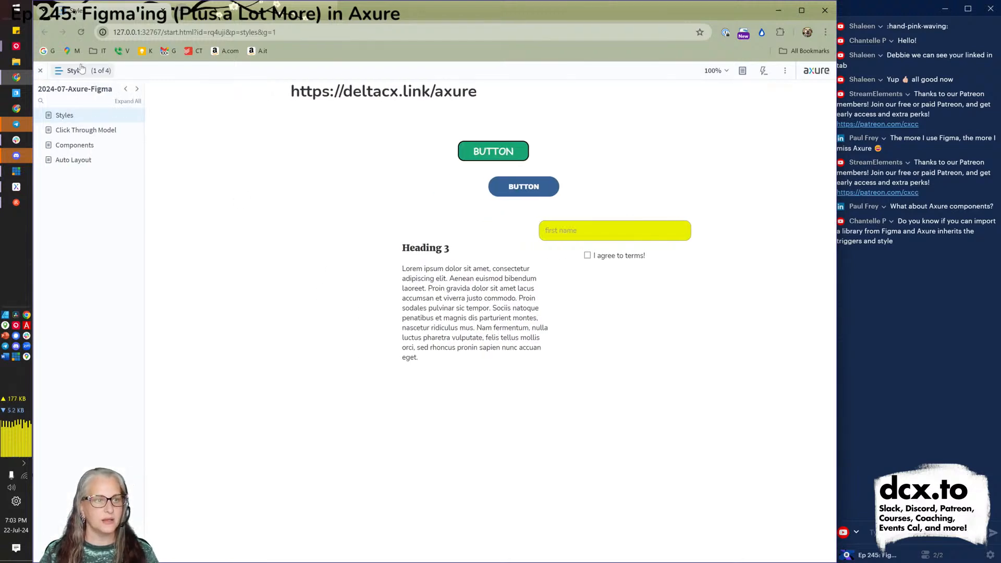
{"action": "left_click", "coordinate": [75, 133]}
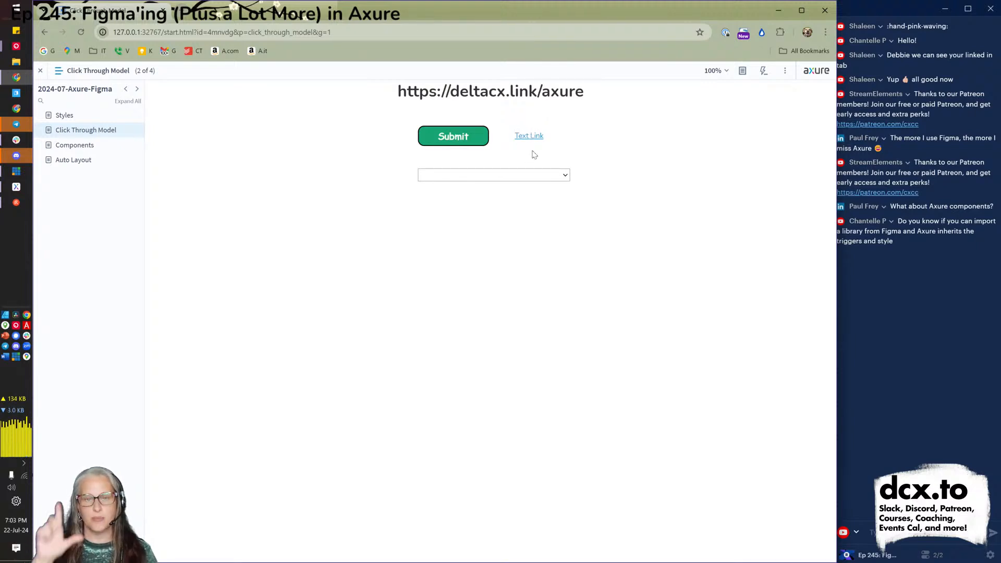
{"action": "left_click", "coordinate": [447, 142]}
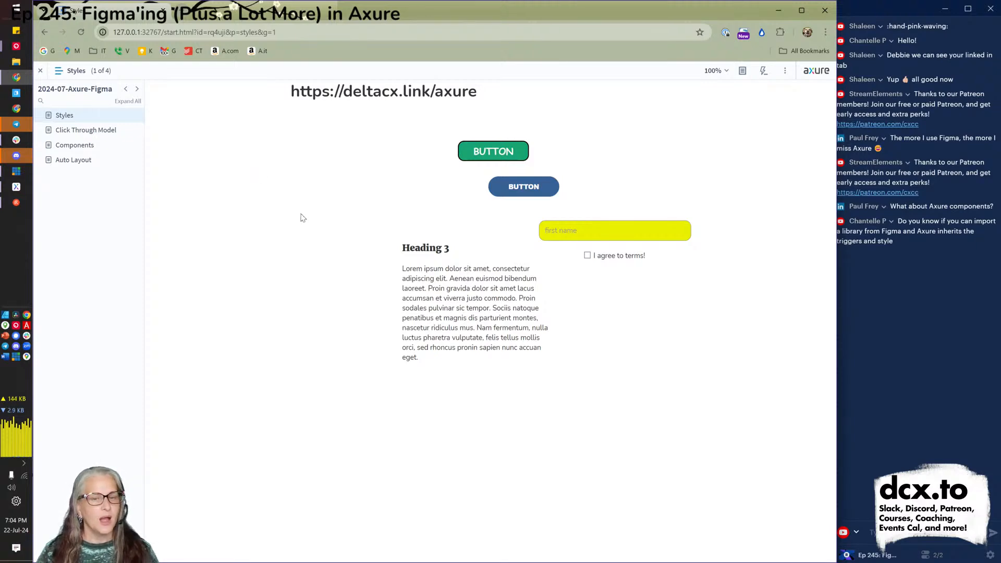
{"action": "key", "text": "alt+Tab"}
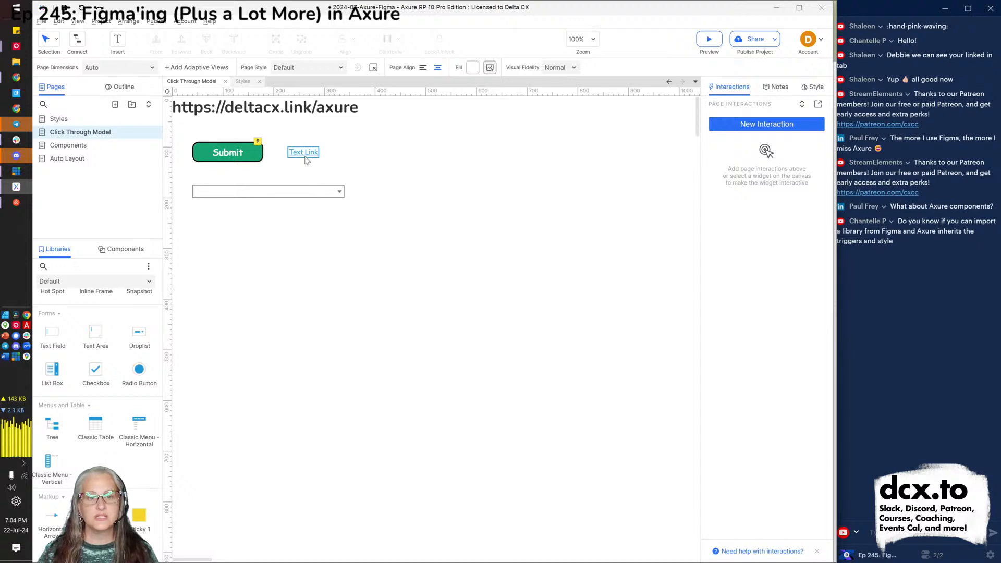
Select the Text Link and show the Outline of the page's widgets.
{"action": "left_click", "coordinate": [307, 159]}
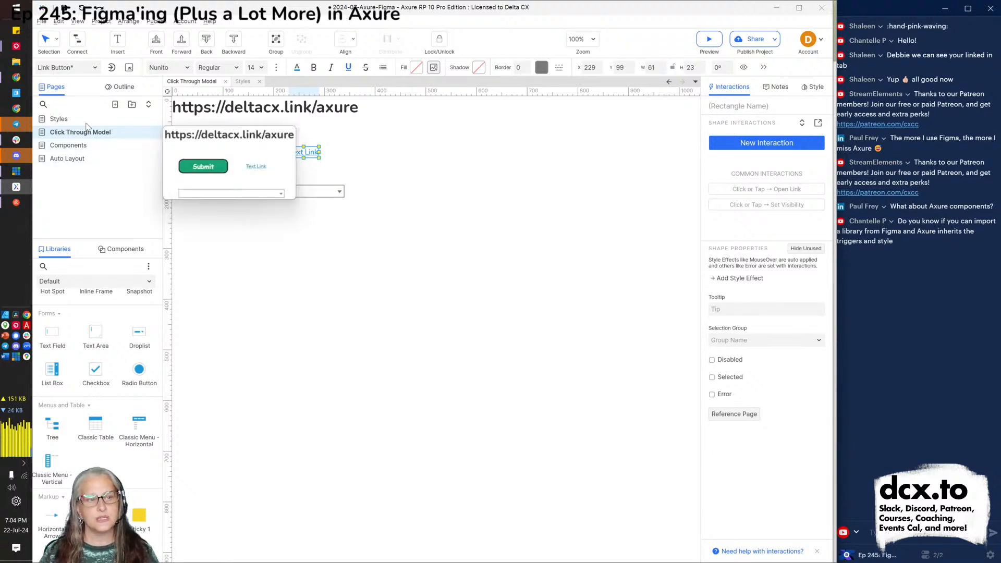
{"action": "left_click", "coordinate": [122, 89]}
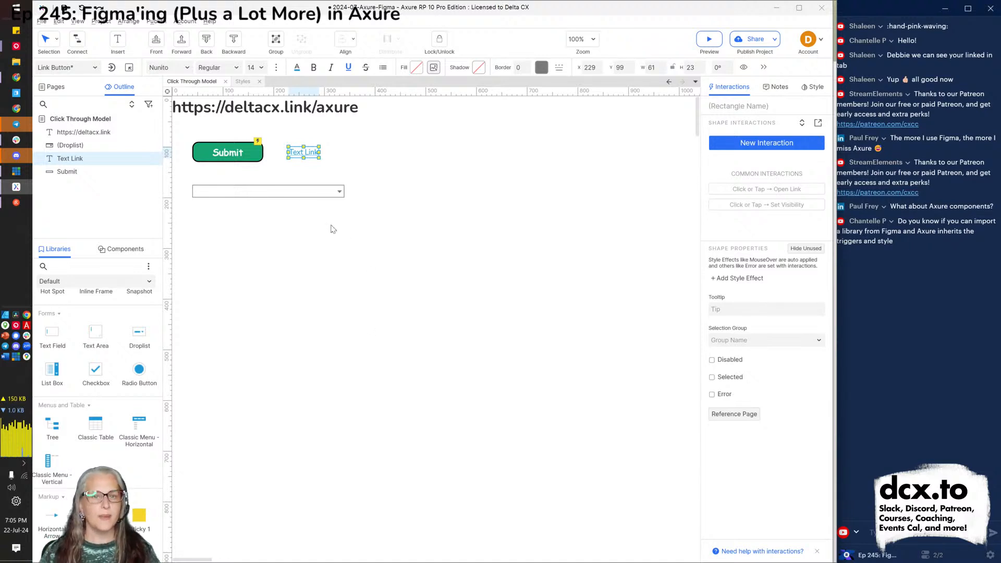
Rename the Submit button widget to 'Log in button'.
{"action": "left_click", "coordinate": [225, 152]}
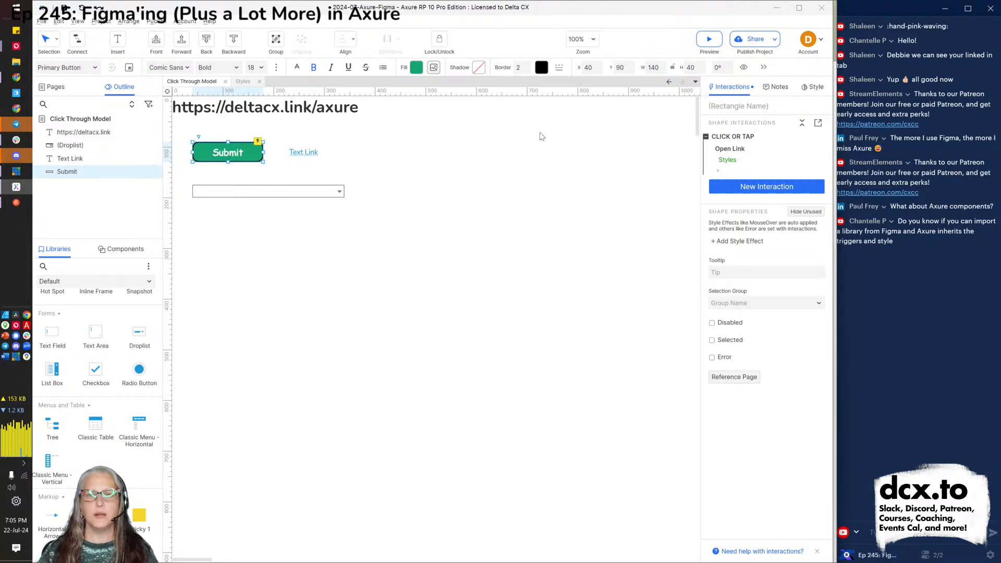
{"action": "left_click", "coordinate": [718, 108]}
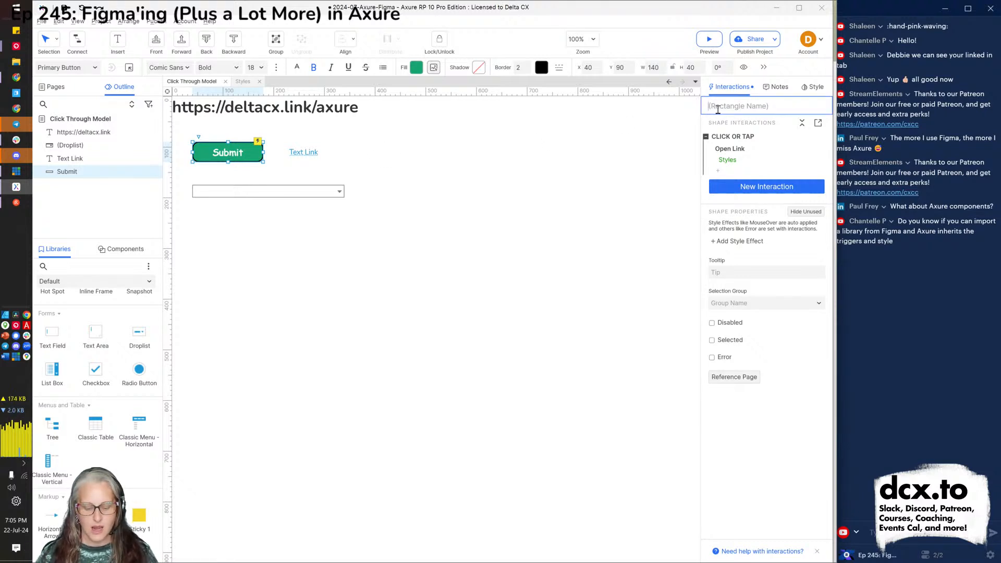
{"action": "type", "text": "Log in button"}
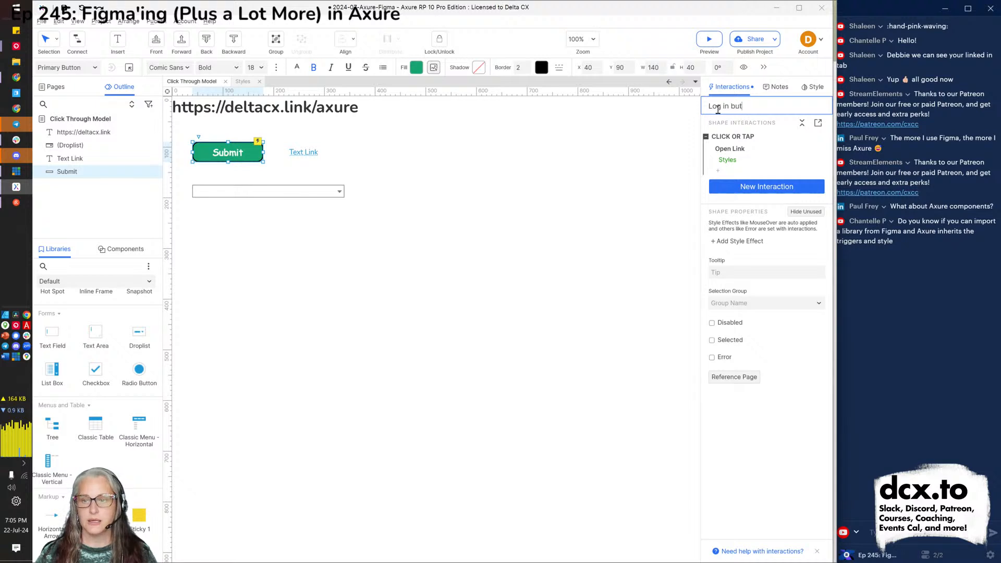
{"action": "left_click", "coordinate": [503, 255]}
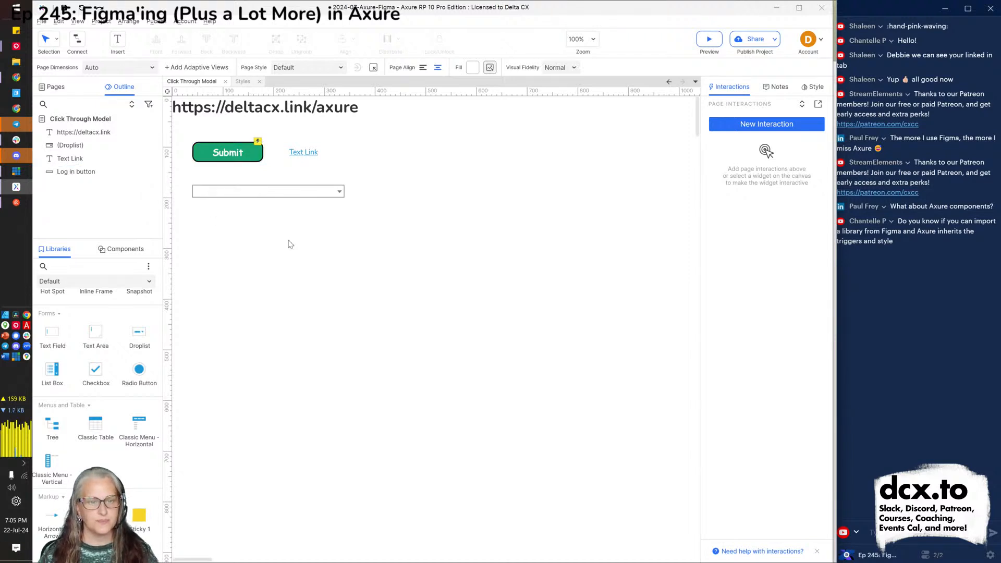
Set the dropdown's height to 40, then view the Droplist style settings without changing them.
{"action": "left_click", "coordinate": [315, 198]}
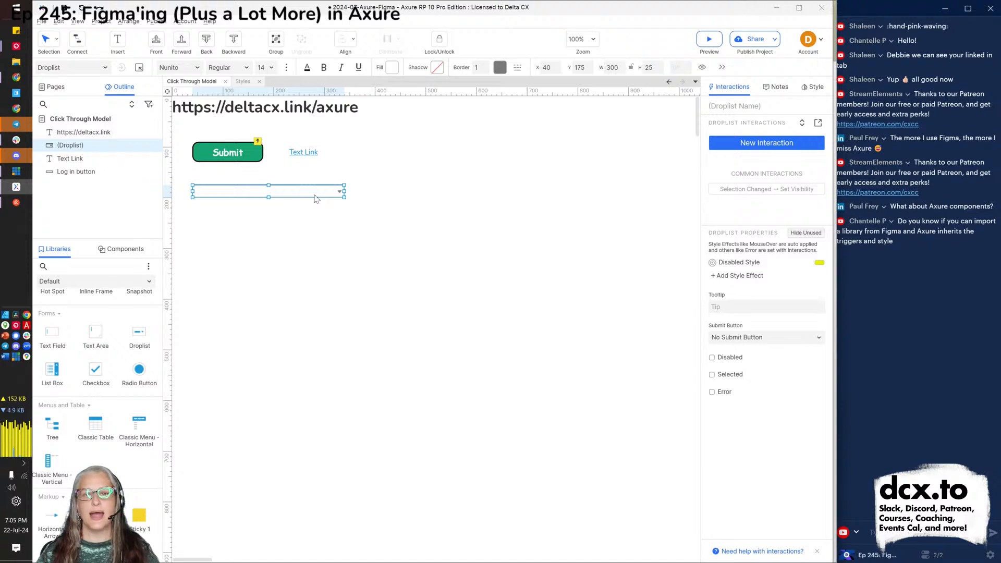
{"action": "left_click", "coordinate": [651, 68]}
{"action": "type", "text": "40"}
{"action": "key", "text": "Return"}
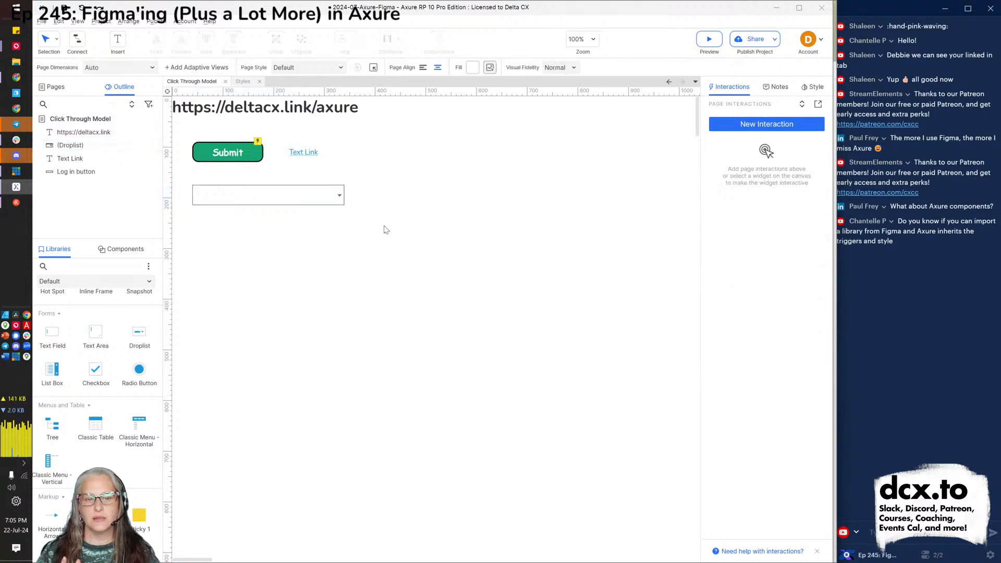
{"action": "left_click", "coordinate": [307, 204]}
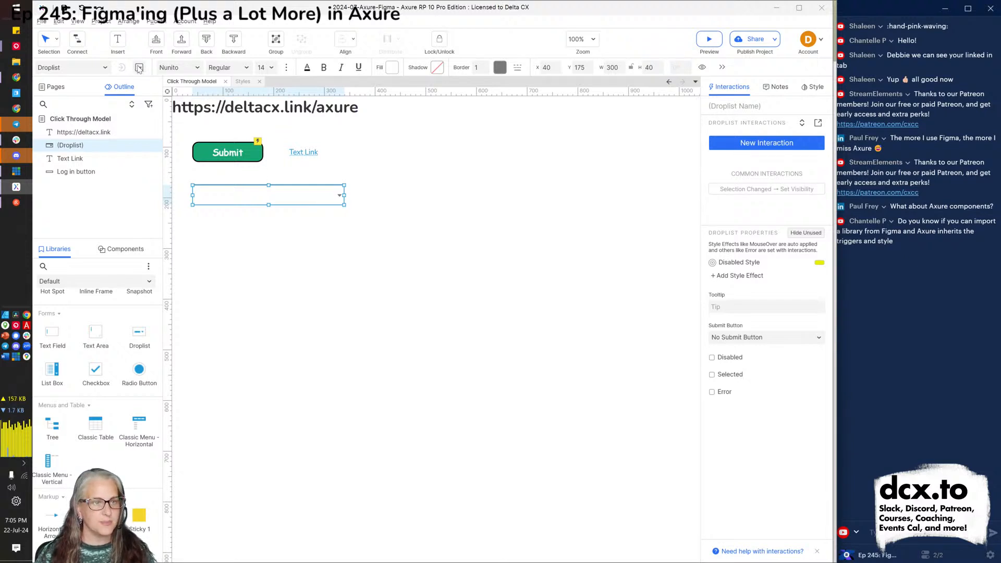
{"action": "left_click", "coordinate": [139, 68]}
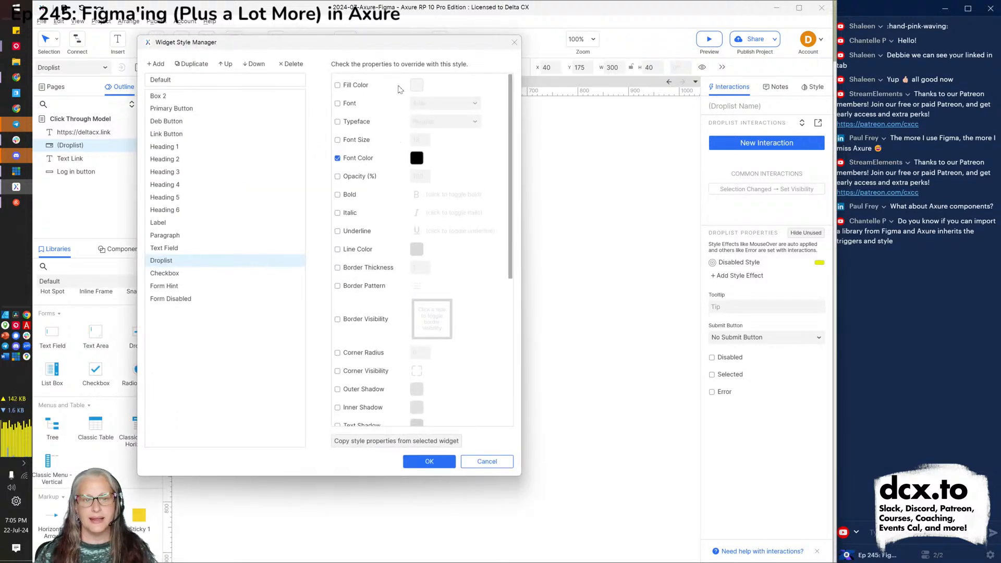
{"action": "left_click", "coordinate": [487, 461]}
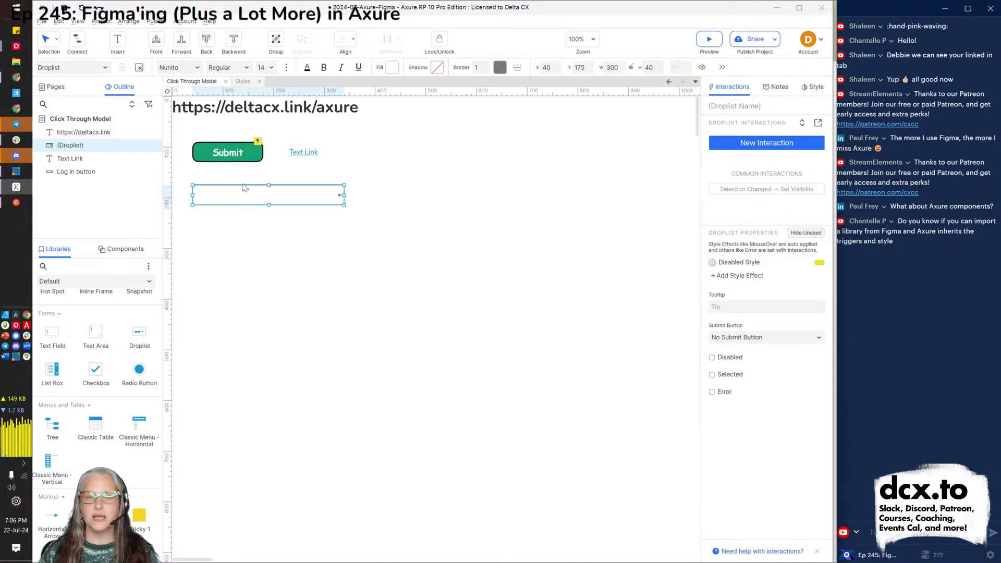
Fill the droplist with the options Select One, Monday, Tuesday and Wednesday.
{"action": "double_click", "coordinate": [281, 201]}
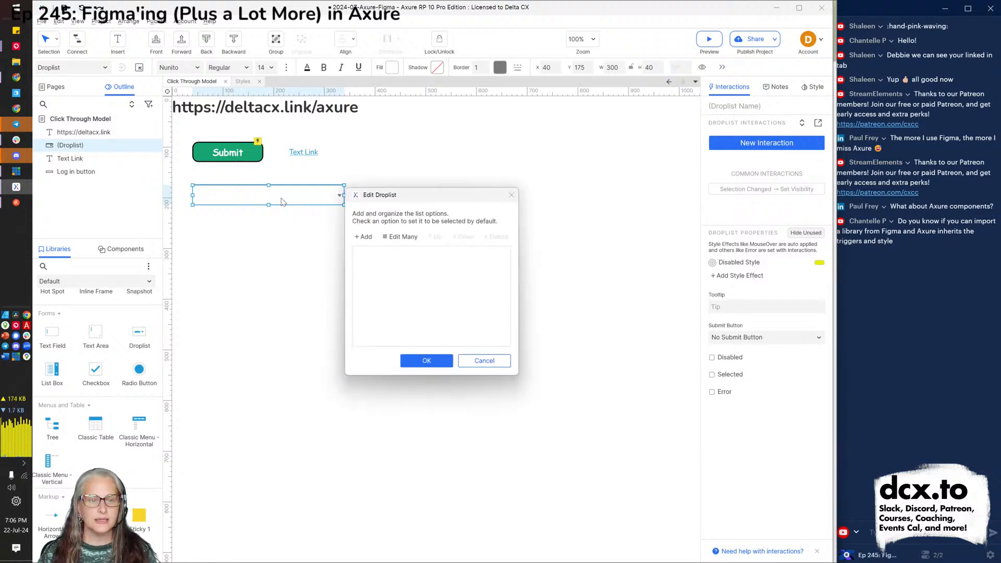
{"action": "left_click", "coordinate": [400, 237]}
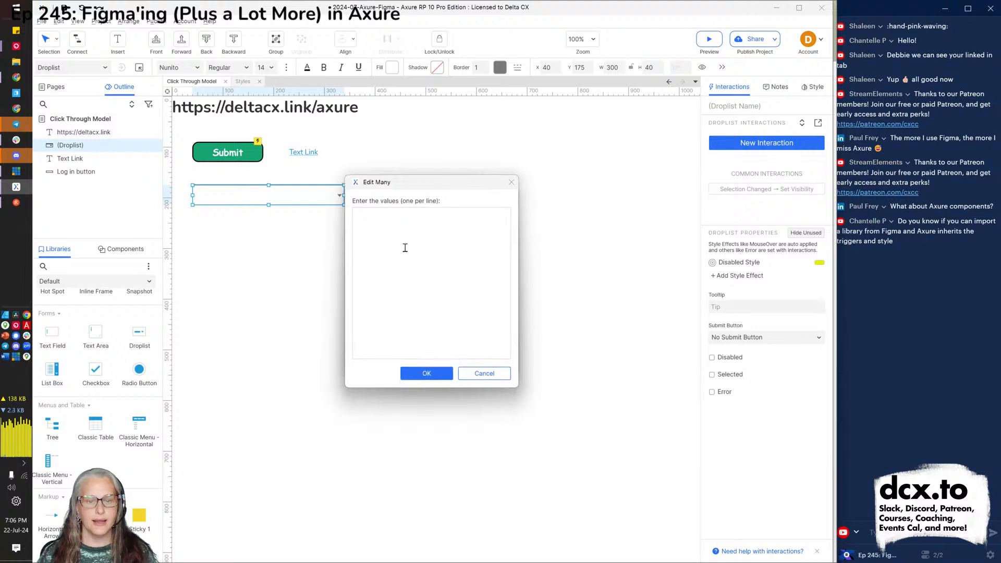
{"action": "type", "text": "Monday"}
{"action": "key", "text": "Return"}
{"action": "type", "text": "Tuesday"}
{"action": "key", "text": "Return"}
{"action": "type", "text": "Wednesday"}
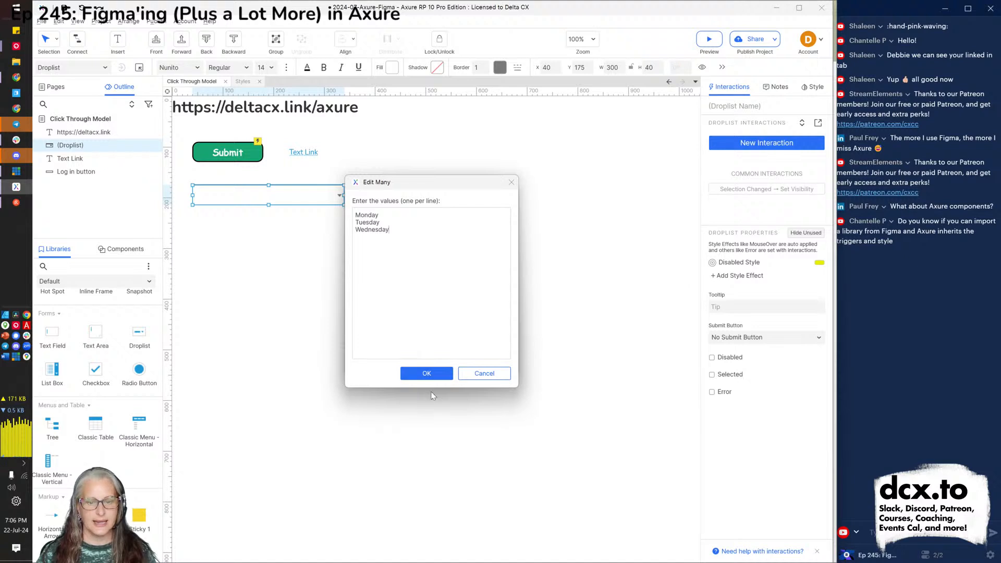
{"action": "type", "text": "Select "}
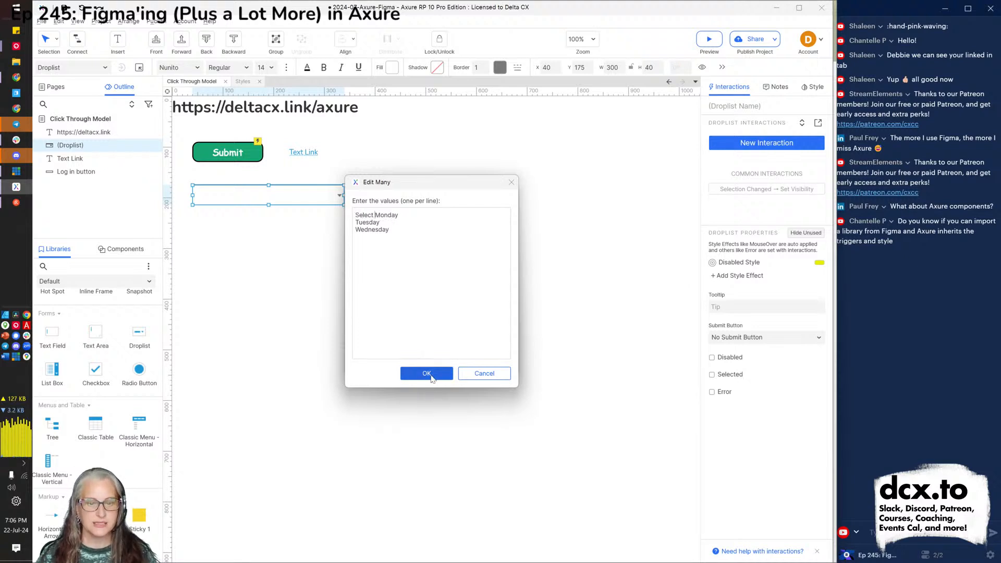
{"action": "type", "text": "One"}
{"action": "key", "text": "Return"}
{"action": "left_click", "coordinate": [429, 375]}
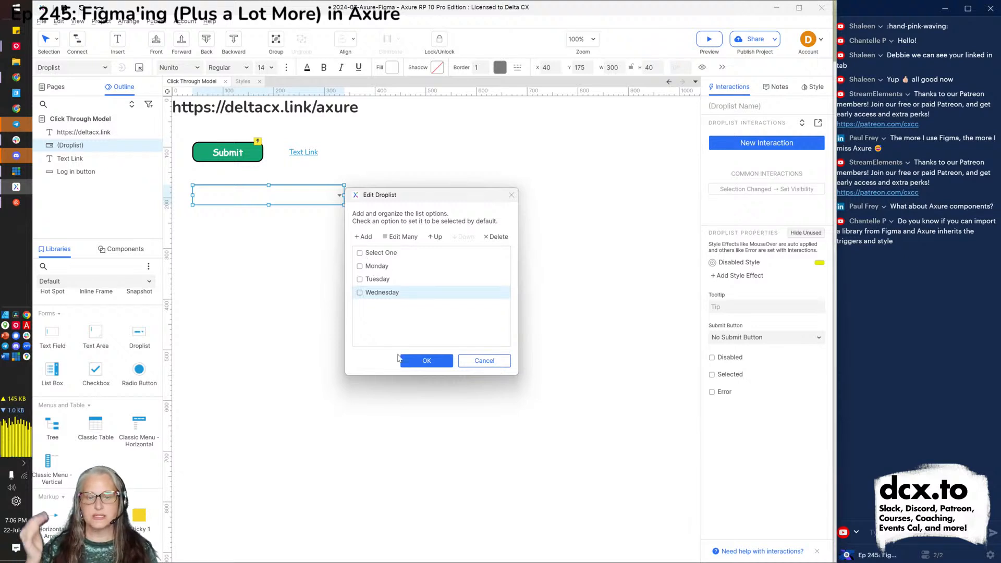
{"action": "left_click", "coordinate": [426, 361]}
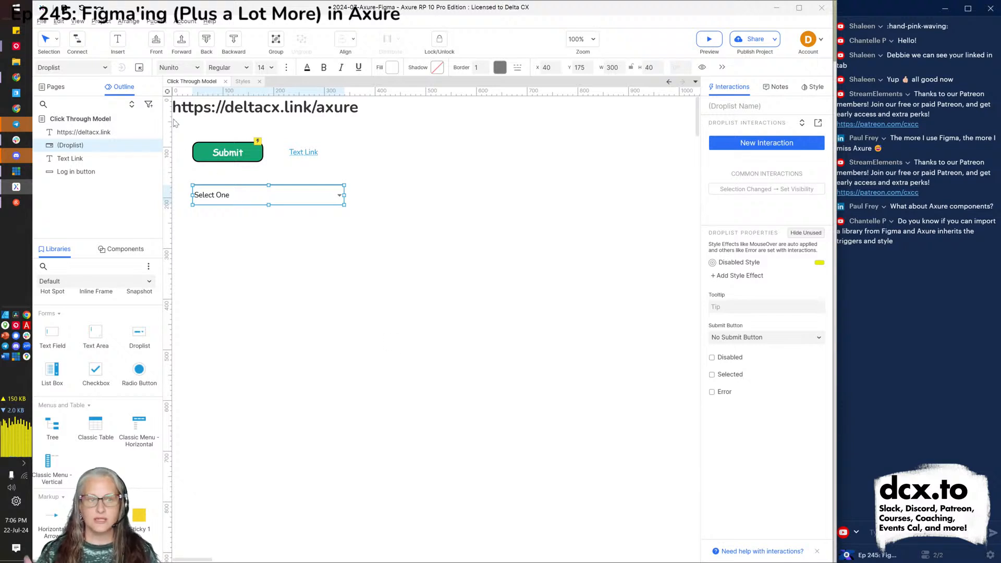
Enable Left Pad of 10 on the Droplist widget style.
{"action": "left_click", "coordinate": [139, 67]}
{"action": "scroll", "coordinate": [323, 379], "scroll_direction": "down", "scroll_amount": 5}
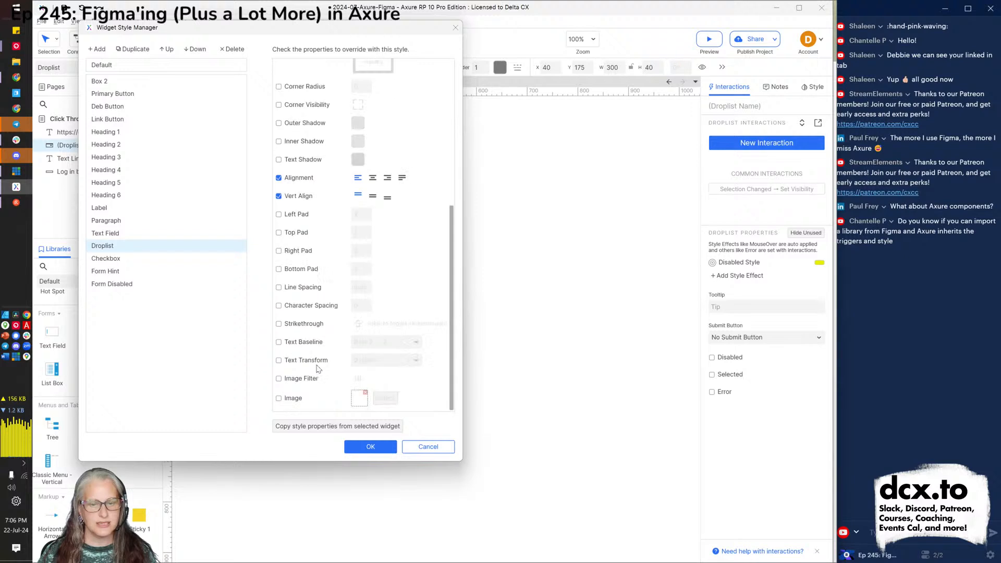
{"action": "left_click", "coordinate": [300, 218]}
{"action": "double_click", "coordinate": [358, 215]}
{"action": "type", "text": "10"}
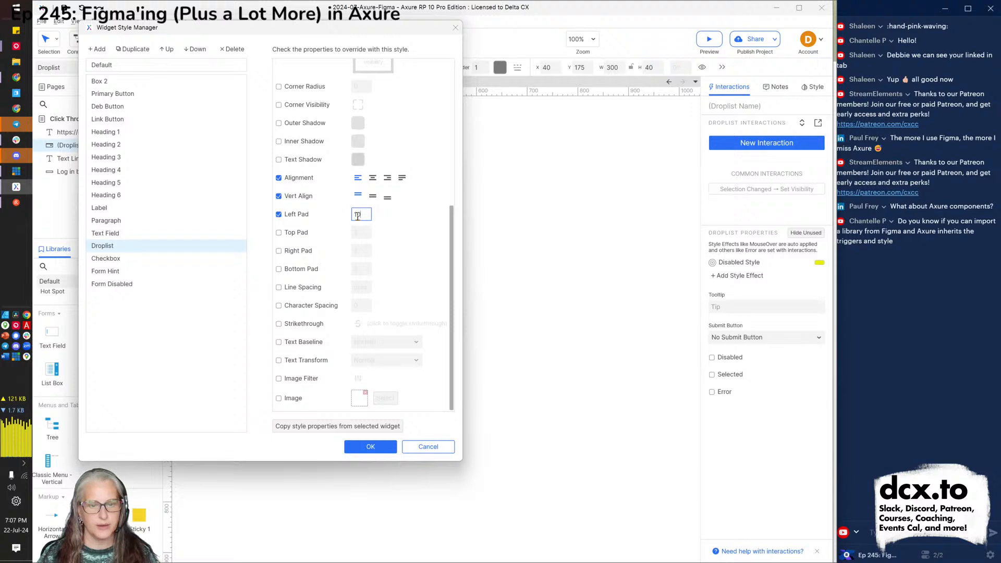
{"action": "left_click", "coordinate": [389, 447]}
{"action": "left_click", "coordinate": [350, 337]}
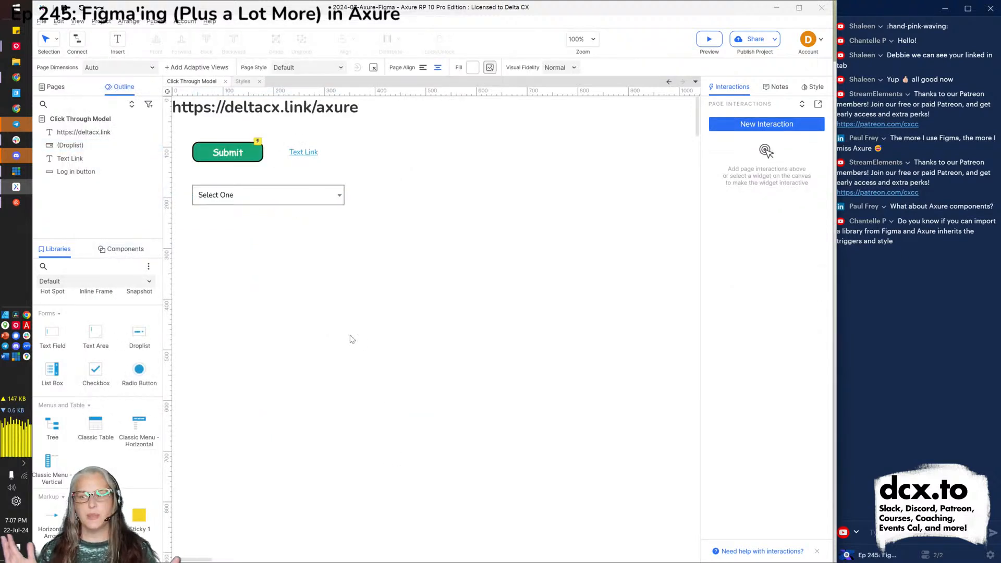
In the browser preview, open Click Through Model and expand the droplist to check its four options.
{"action": "key", "text": "alt+Tab"}
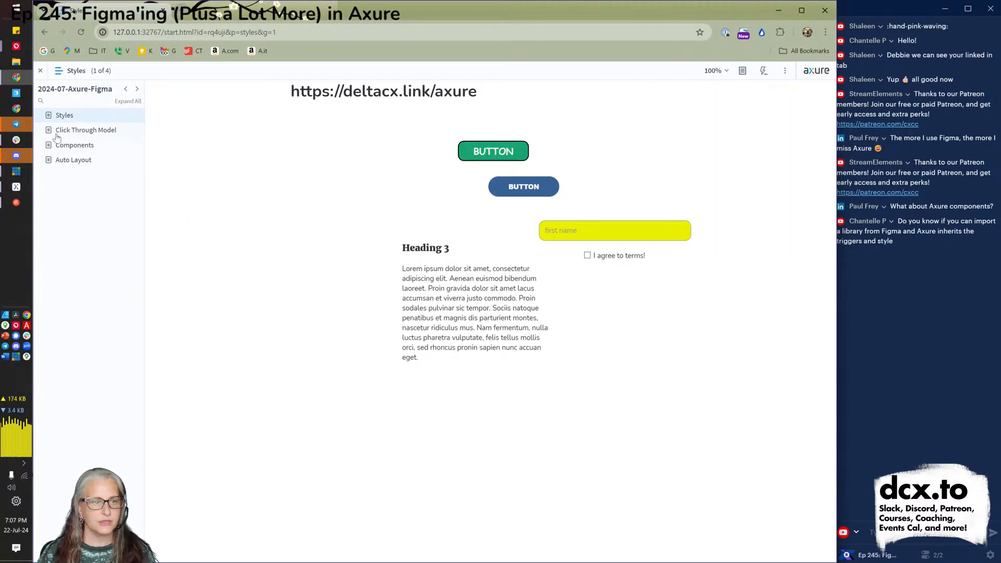
{"action": "left_click", "coordinate": [65, 132]}
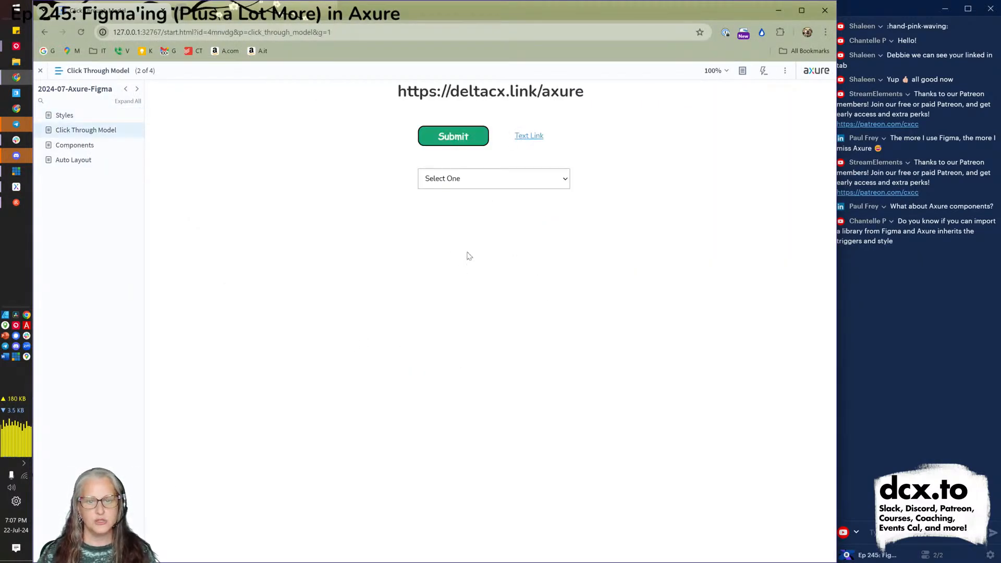
{"action": "left_click", "coordinate": [516, 185]}
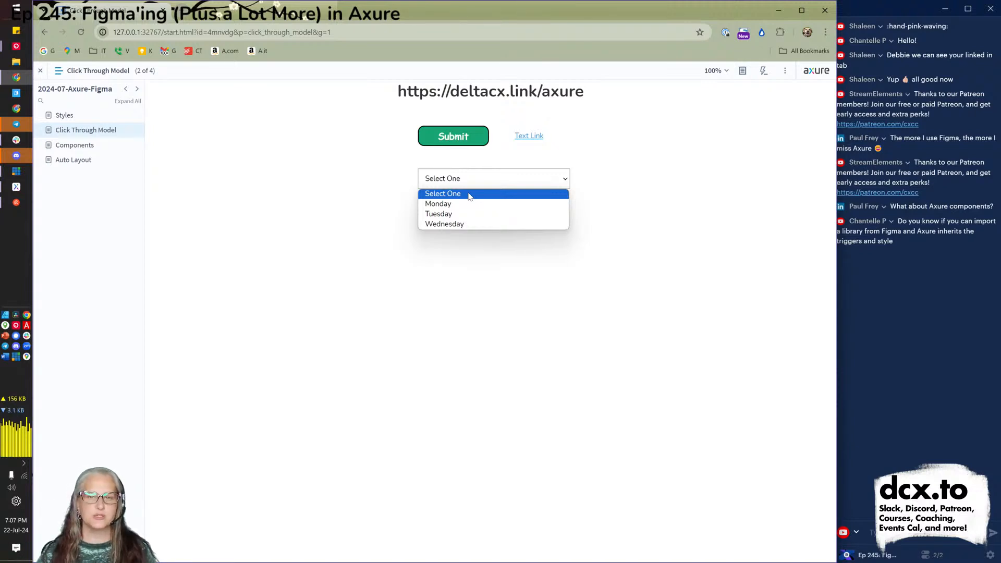
{"action": "left_click", "coordinate": [472, 275]}
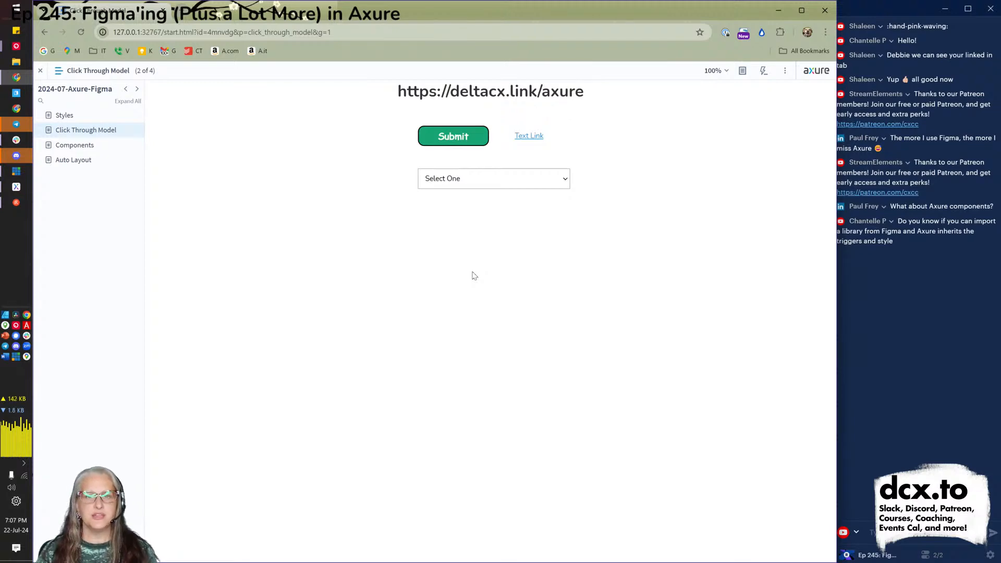
Give the Select One droplist a Selection Changed interaction that opens the Styles page.
{"action": "key", "text": "alt+Tab"}
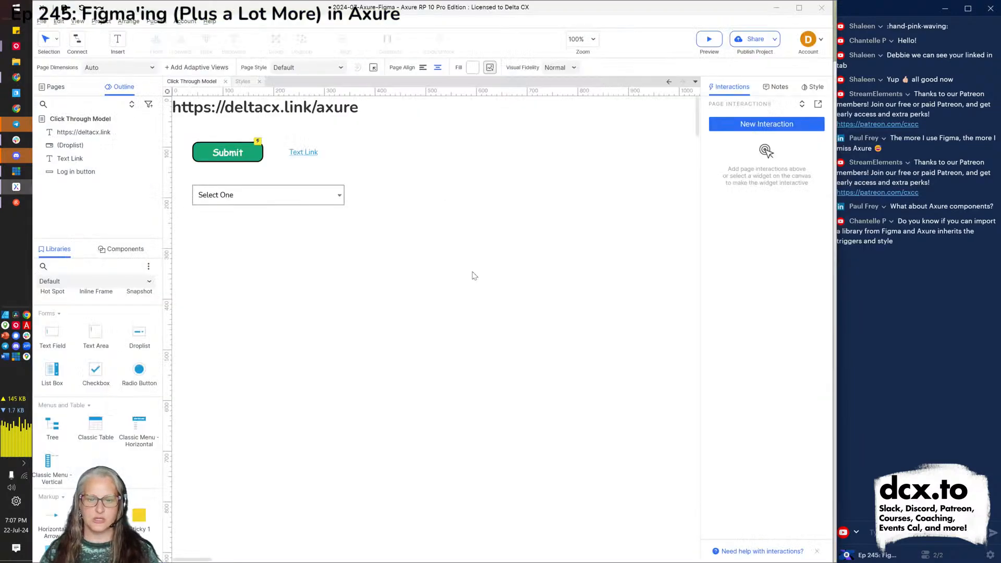
{"action": "left_click", "coordinate": [269, 196]}
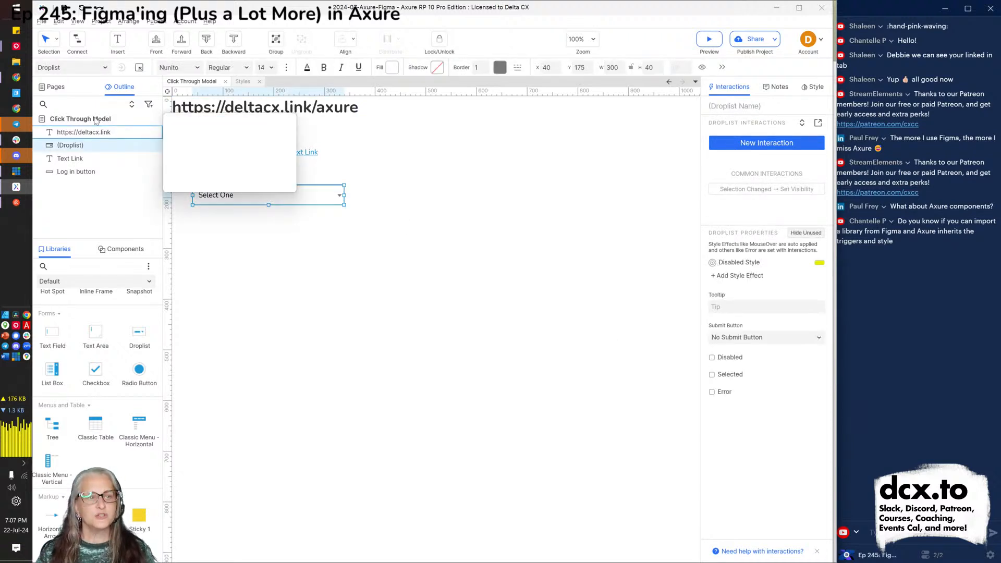
{"action": "left_click", "coordinate": [56, 87]}
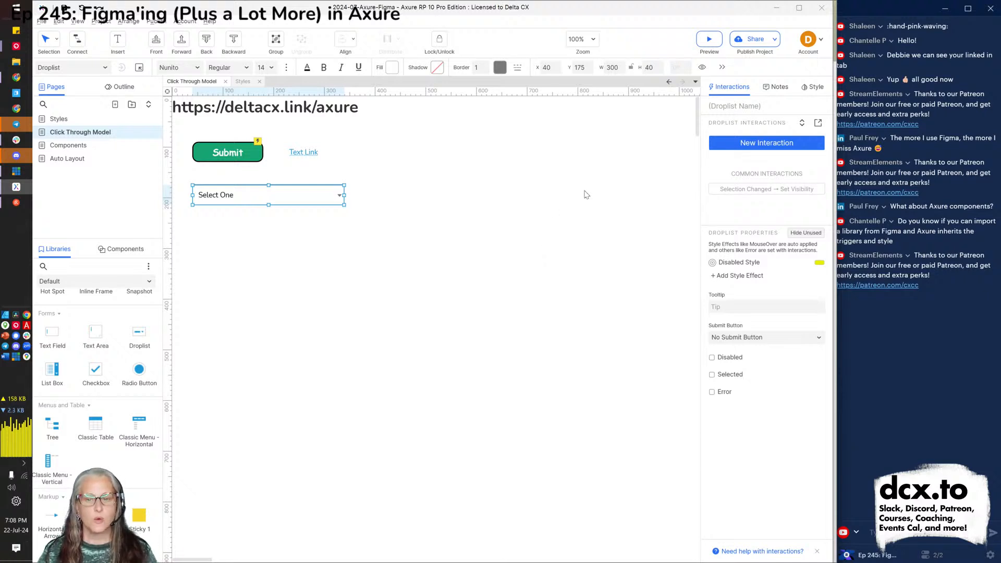
{"action": "left_click", "coordinate": [735, 149]}
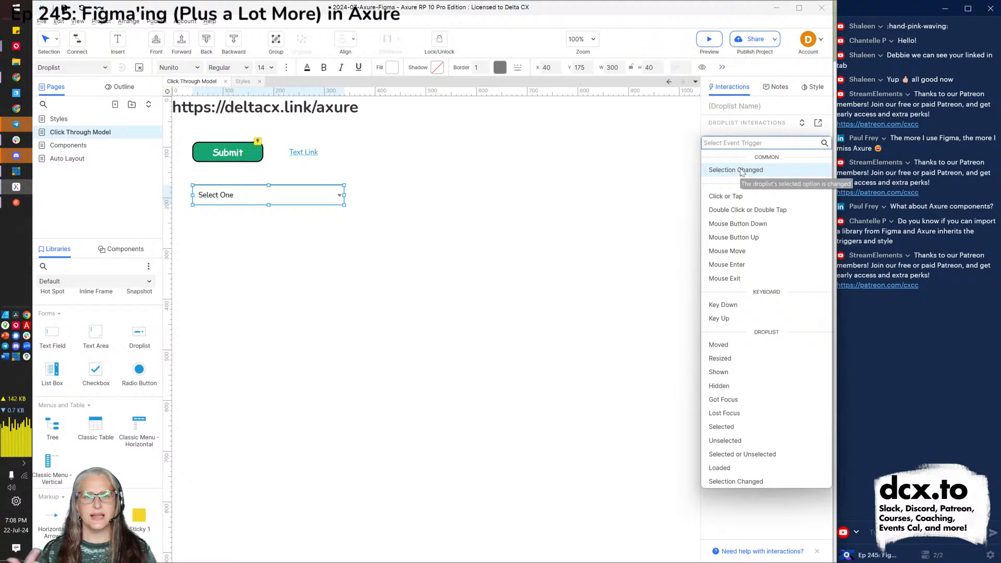
{"action": "left_click", "coordinate": [741, 171]}
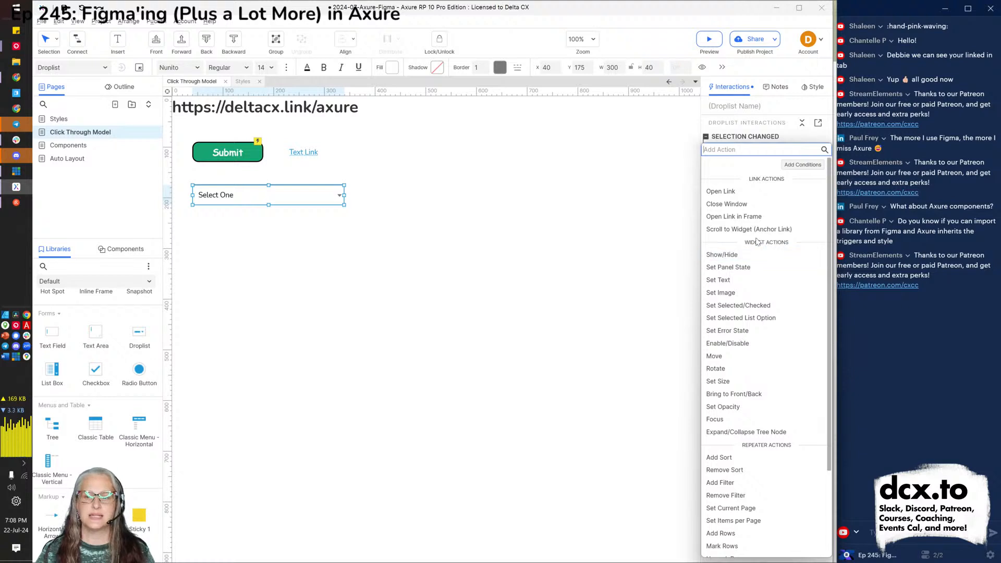
{"action": "left_click", "coordinate": [730, 192]}
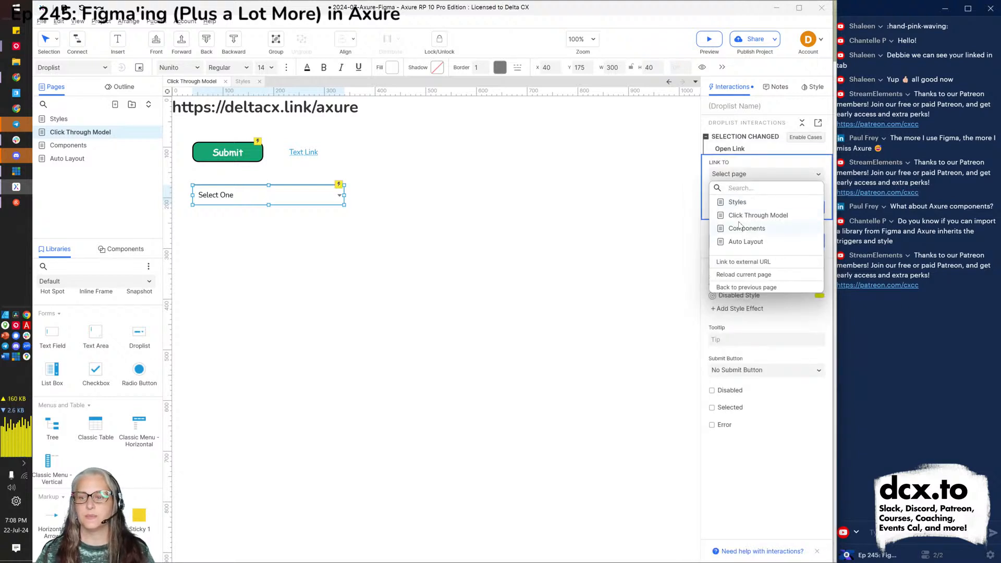
{"action": "left_click", "coordinate": [735, 203]}
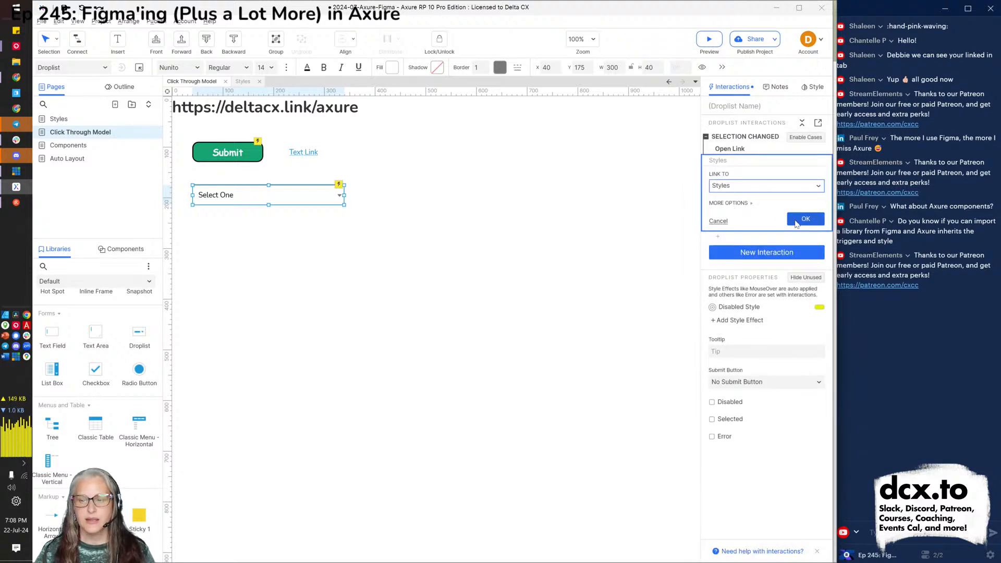
{"action": "left_click", "coordinate": [805, 224]}
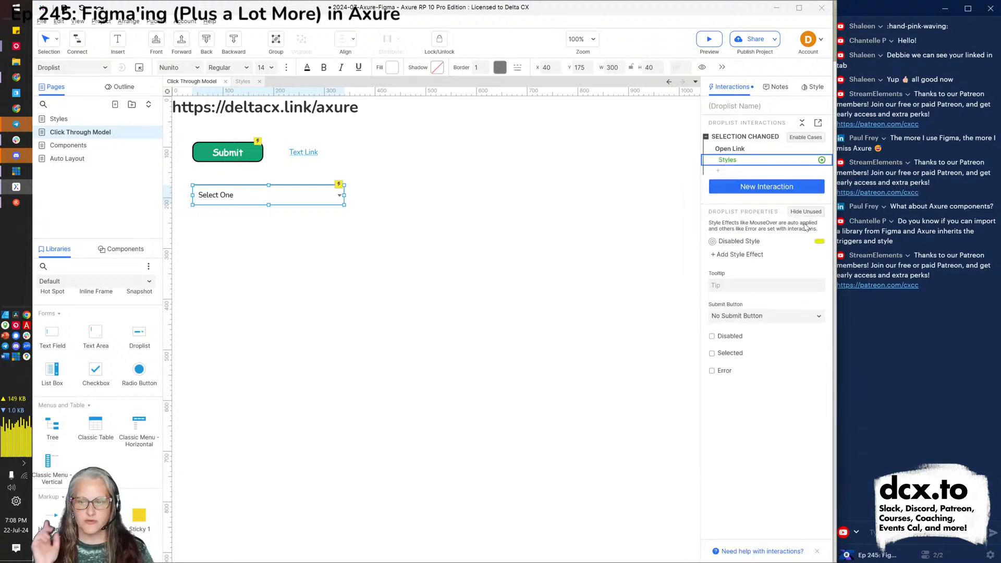
{"action": "left_click", "coordinate": [571, 312]}
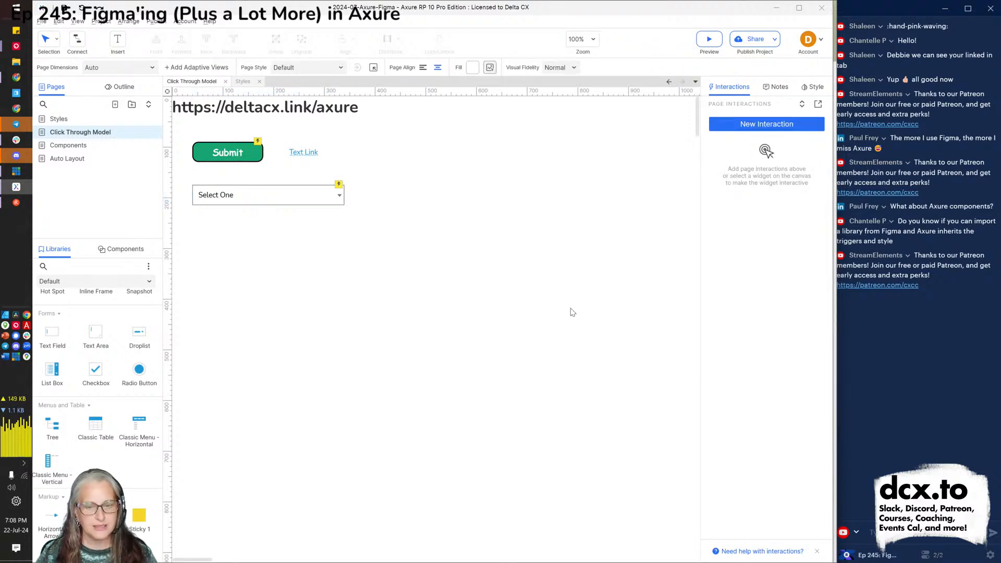
{"action": "key", "text": "alt+Tab"}
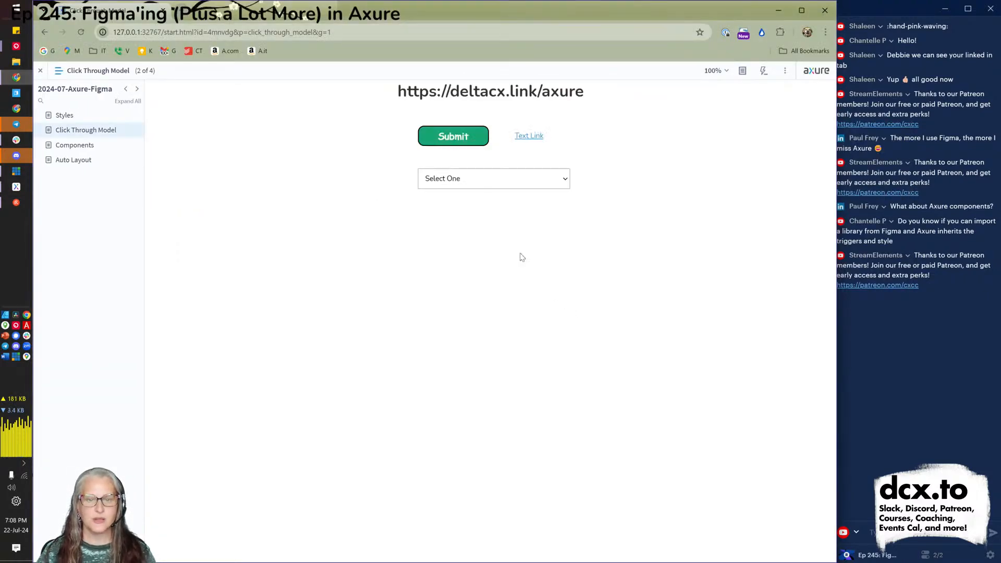
Pick Monday in the preview droplist to reach Styles, then reselect the droplist in Axure.
{"action": "left_click", "coordinate": [492, 187]}
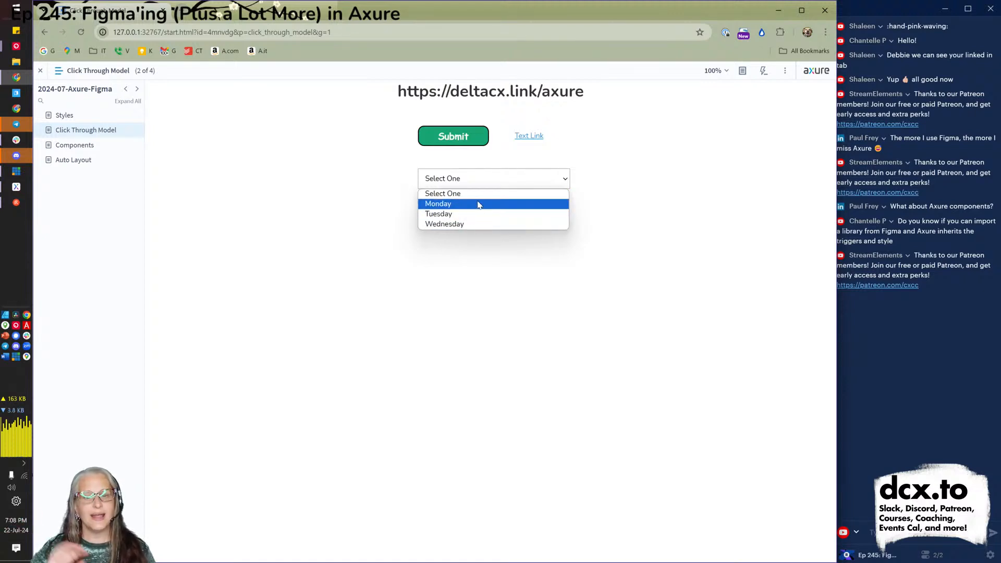
{"action": "left_click", "coordinate": [476, 214]}
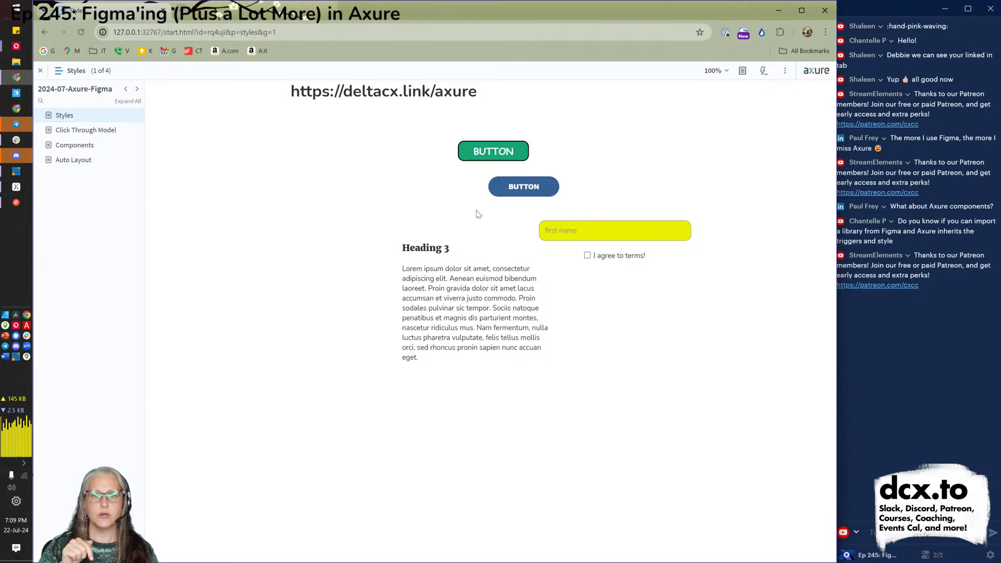
{"action": "left_click", "coordinate": [78, 134]}
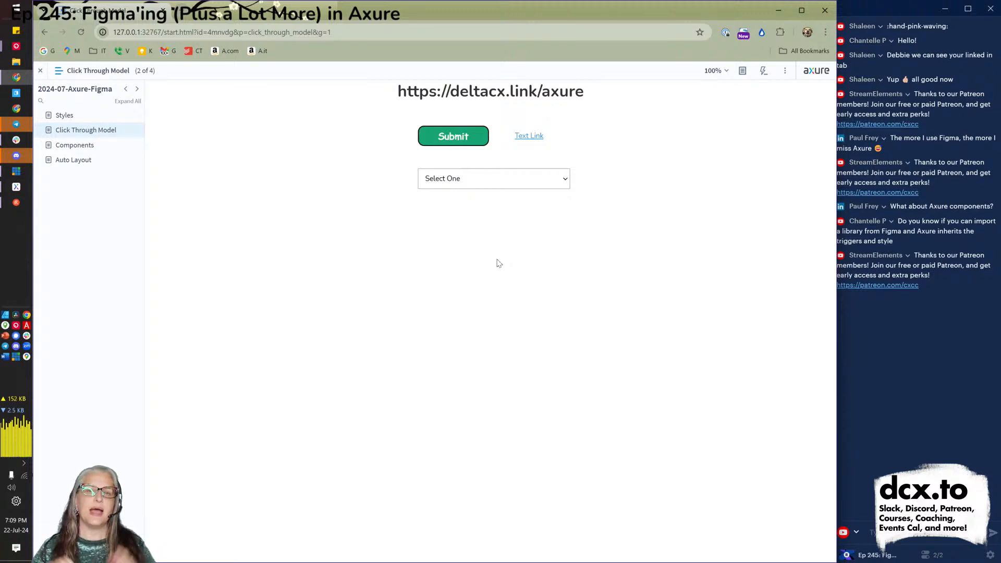
{"action": "key", "text": "alt+Tab"}
{"action": "left_click", "coordinate": [265, 199]}
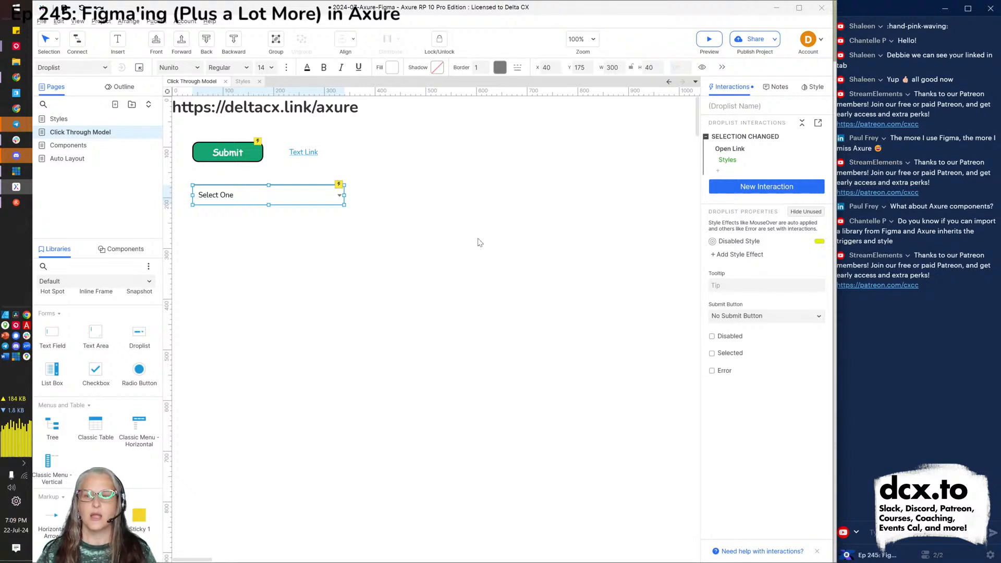
{"action": "left_click", "coordinate": [731, 155]}
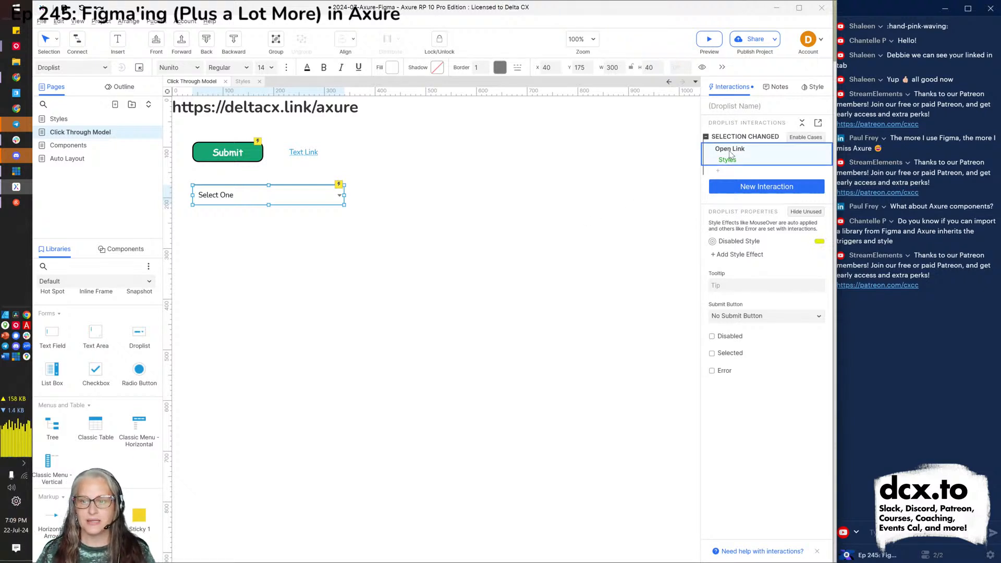
{"action": "double_click", "coordinate": [730, 155]}
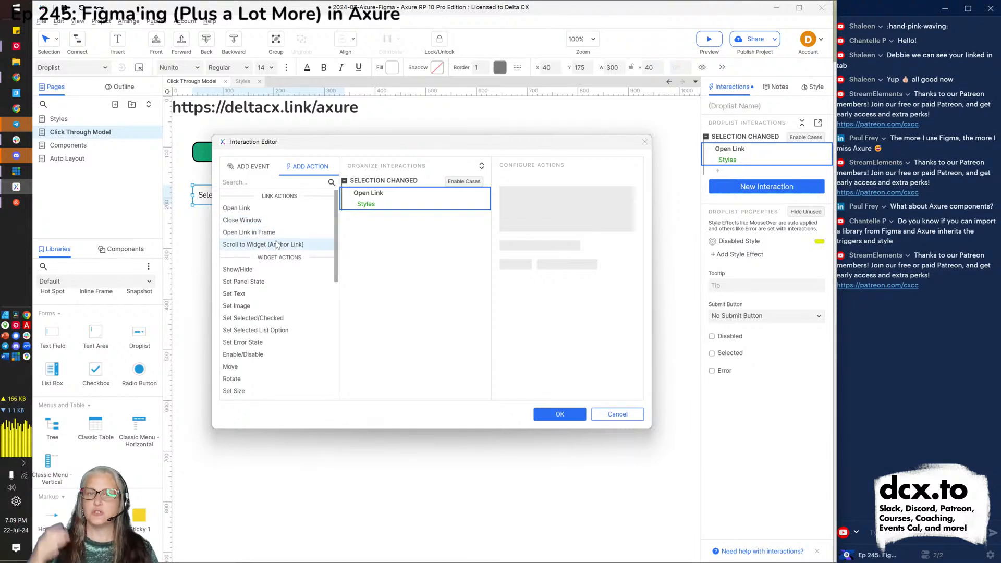
{"action": "scroll", "coordinate": [276, 245], "scroll_direction": "down", "scroll_amount": 5}
{"action": "scroll", "coordinate": [276, 245], "scroll_direction": "up", "scroll_amount": 3}
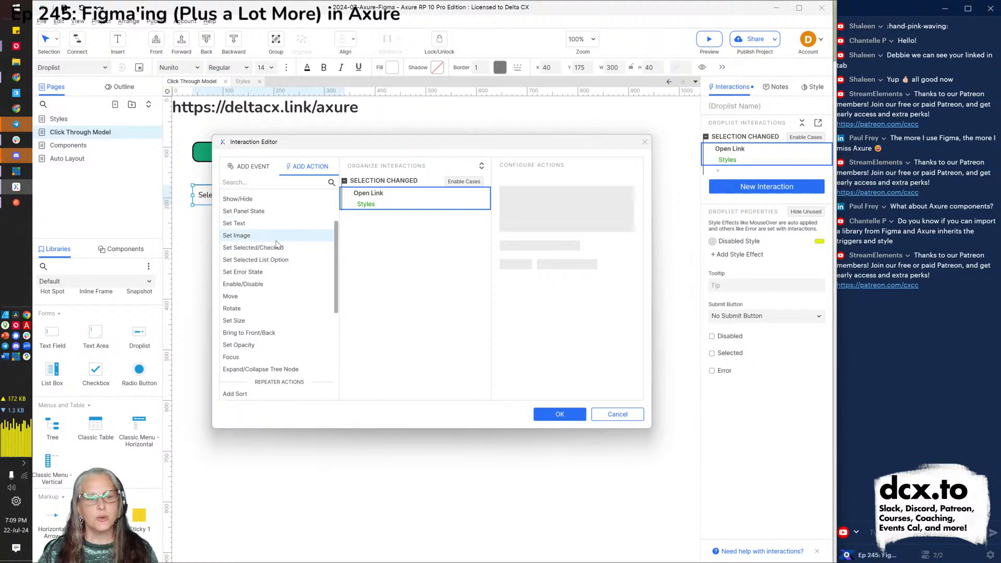
{"action": "scroll", "coordinate": [277, 244], "scroll_direction": "up", "scroll_amount": 1}
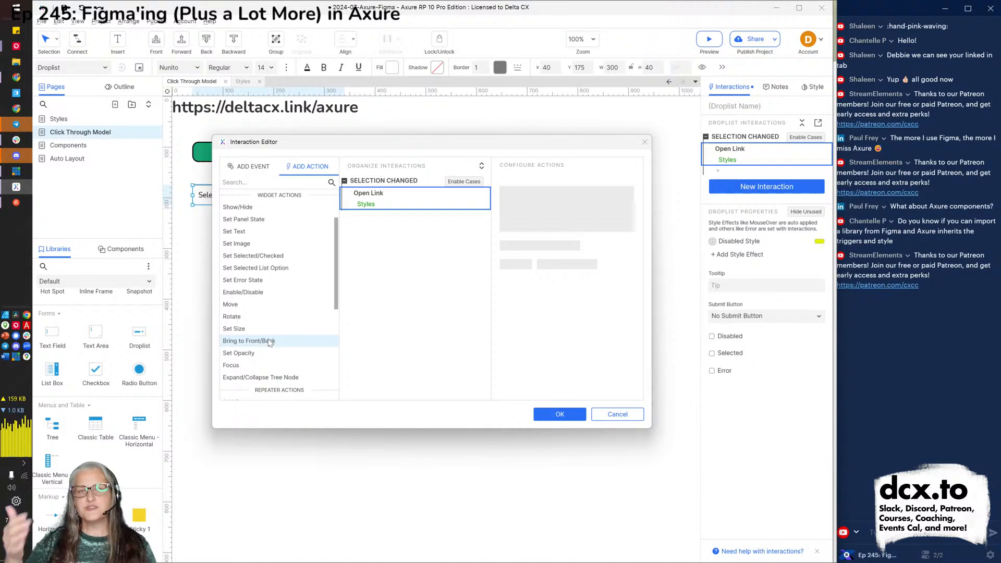
{"action": "scroll", "coordinate": [269, 342], "scroll_direction": "down", "scroll_amount": 4}
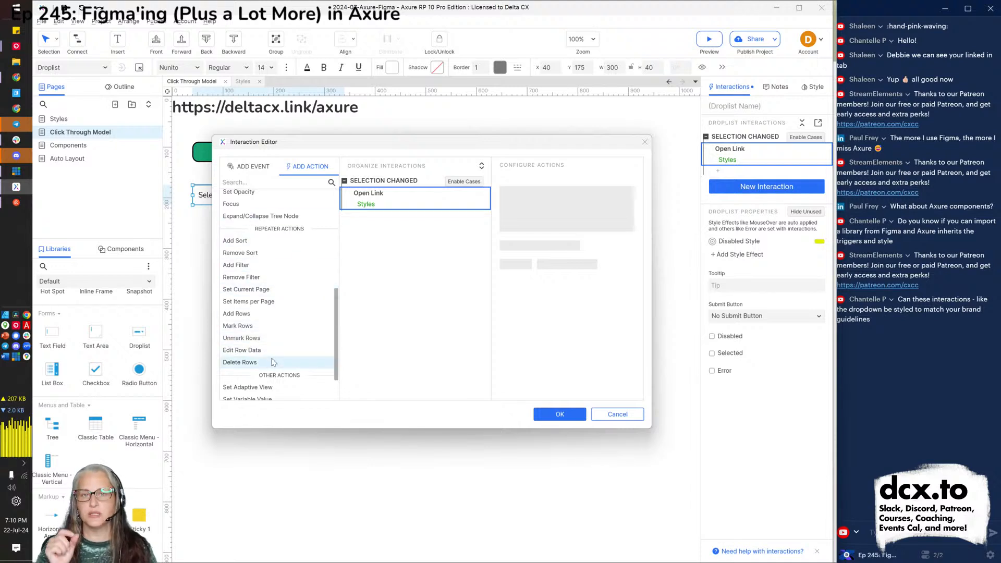
{"action": "scroll", "coordinate": [272, 361], "scroll_direction": "down", "scroll_amount": 2}
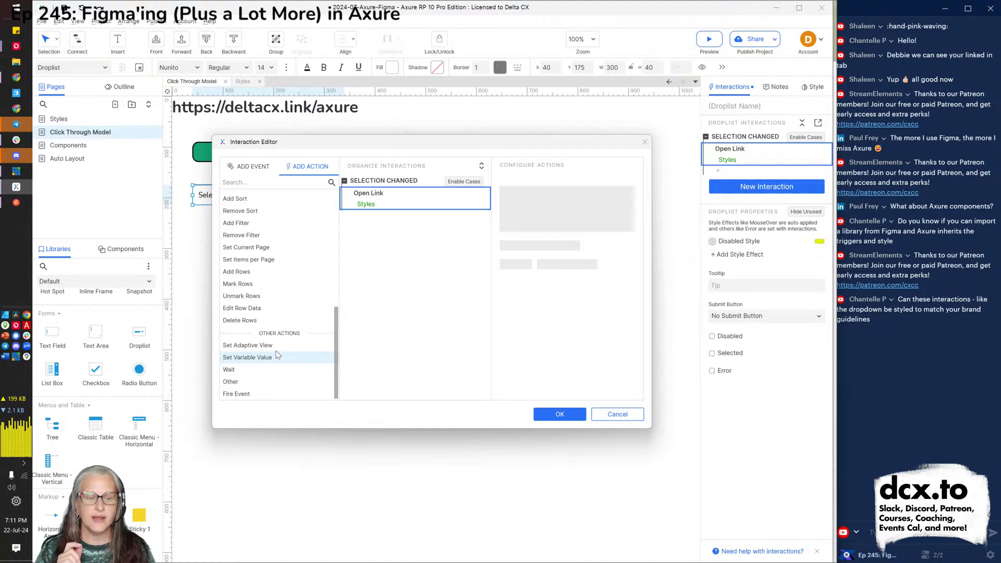
{"action": "scroll", "coordinate": [282, 313], "scroll_direction": "up", "scroll_amount": 10}
{"action": "scroll", "coordinate": [285, 308], "scroll_direction": "down", "scroll_amount": 2}
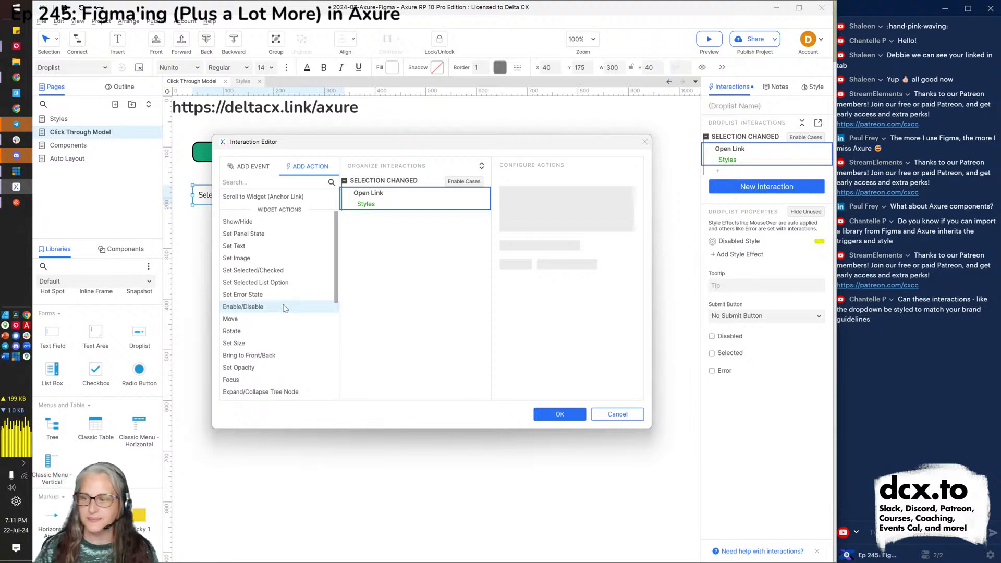
{"action": "scroll", "coordinate": [279, 284], "scroll_direction": "up", "scroll_amount": 2}
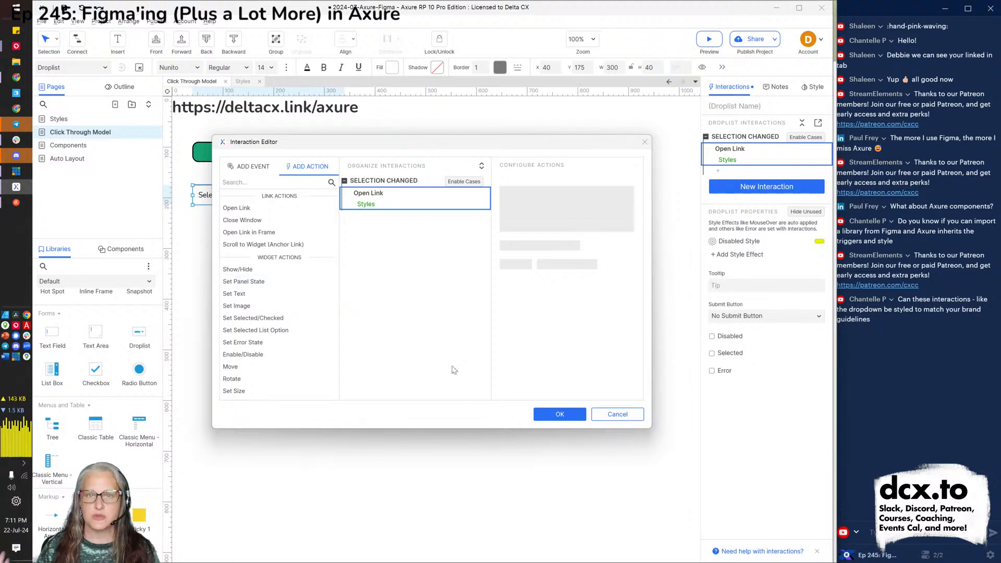
{"action": "left_click", "coordinate": [603, 414]}
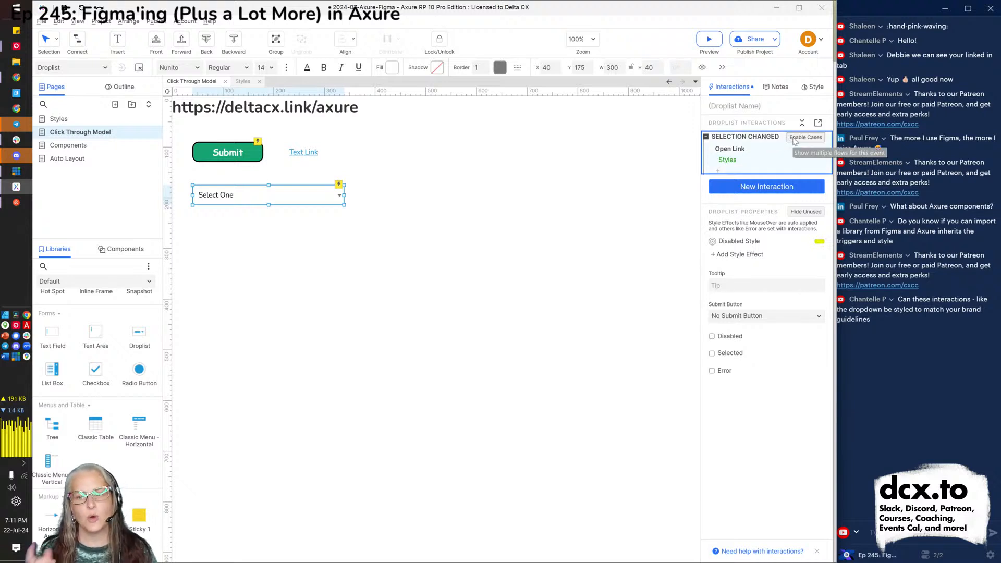
Wrap the Open Link action in a case 'if Tuesday' whose condition checks for Tuesday.
{"action": "left_click", "coordinate": [790, 139]}
{"action": "left_click", "coordinate": [796, 150]}
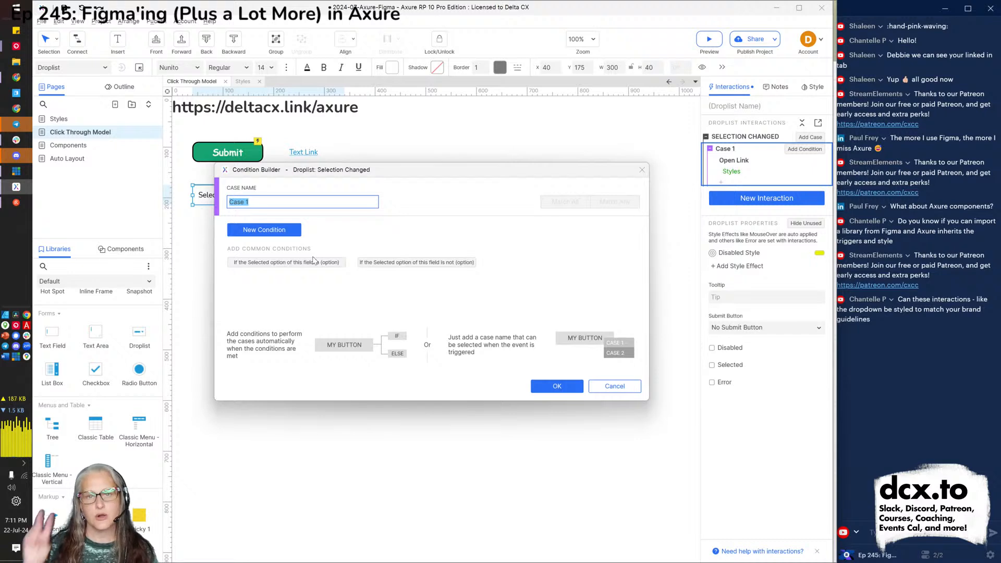
{"action": "type", "text": "if Tuesday"}
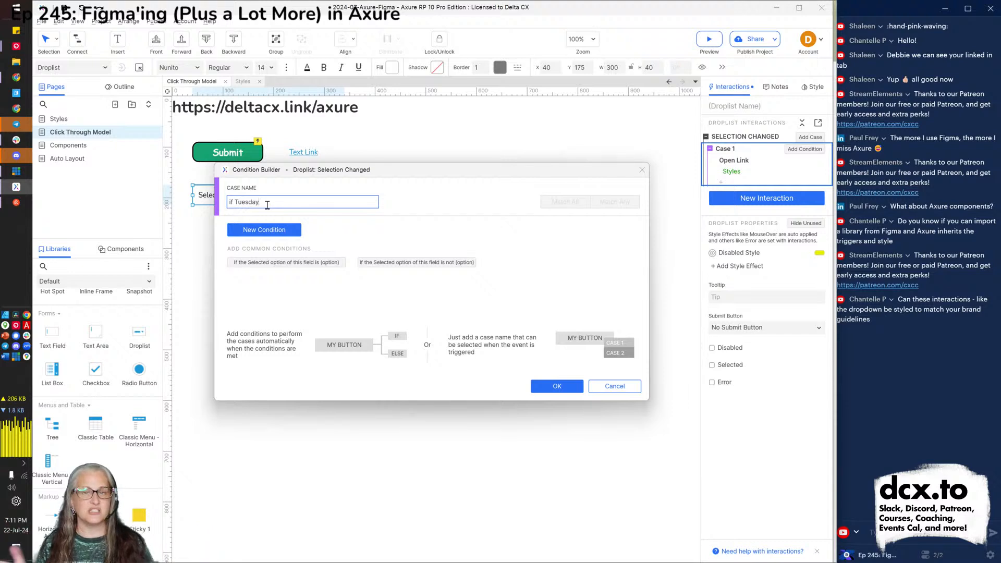
{"action": "left_click", "coordinate": [267, 234]}
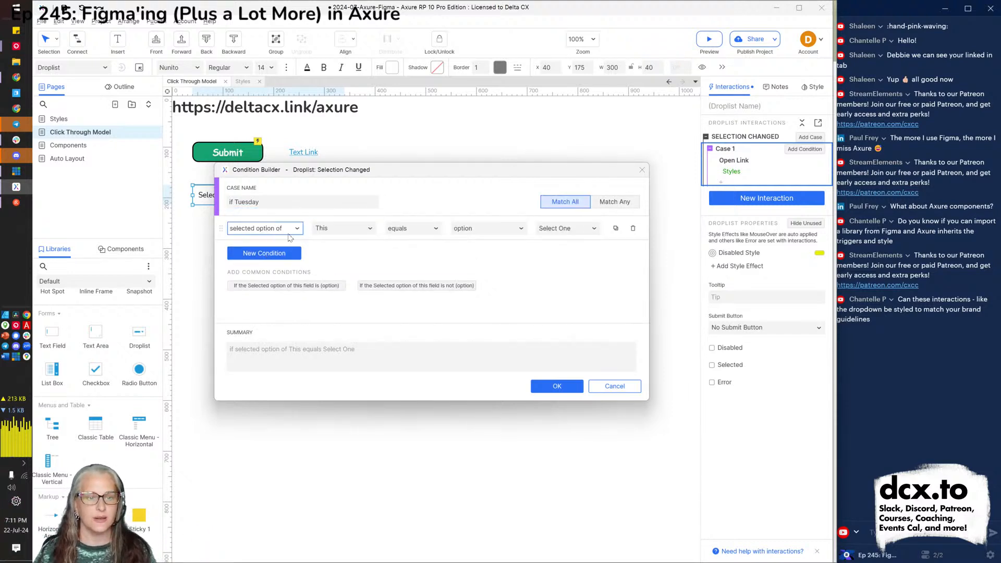
{"action": "left_click", "coordinate": [565, 232]}
{"action": "left_click", "coordinate": [559, 269]}
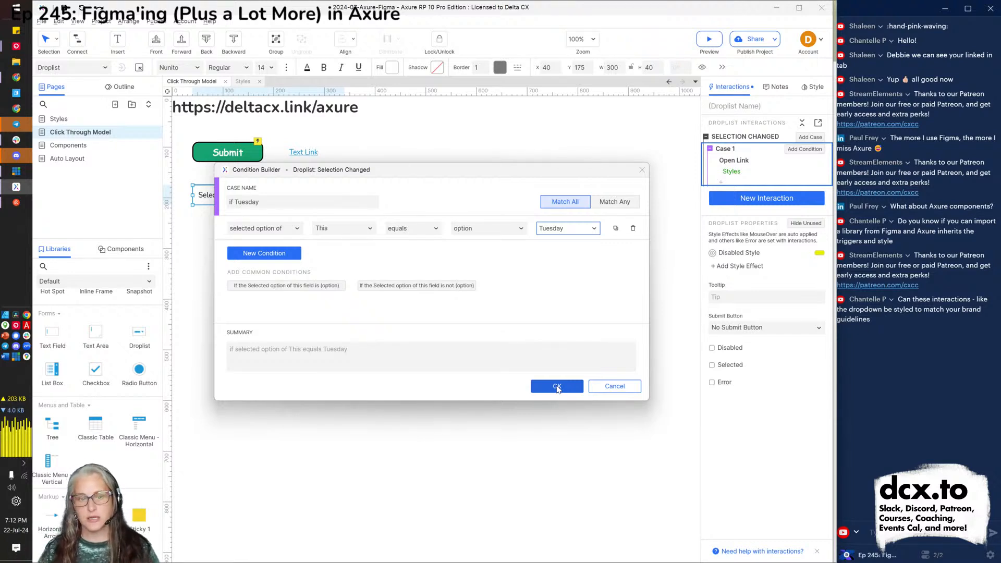
{"action": "left_click", "coordinate": [556, 386]}
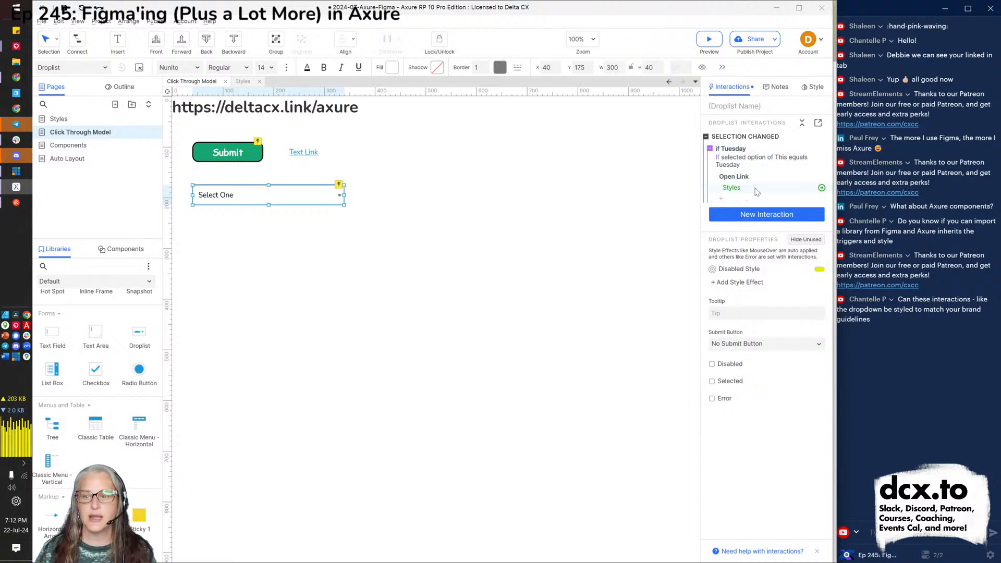
Duplicate the Tuesday case as an Else If Wednesday case checking for Wednesday.
{"action": "left_click", "coordinate": [735, 146]}
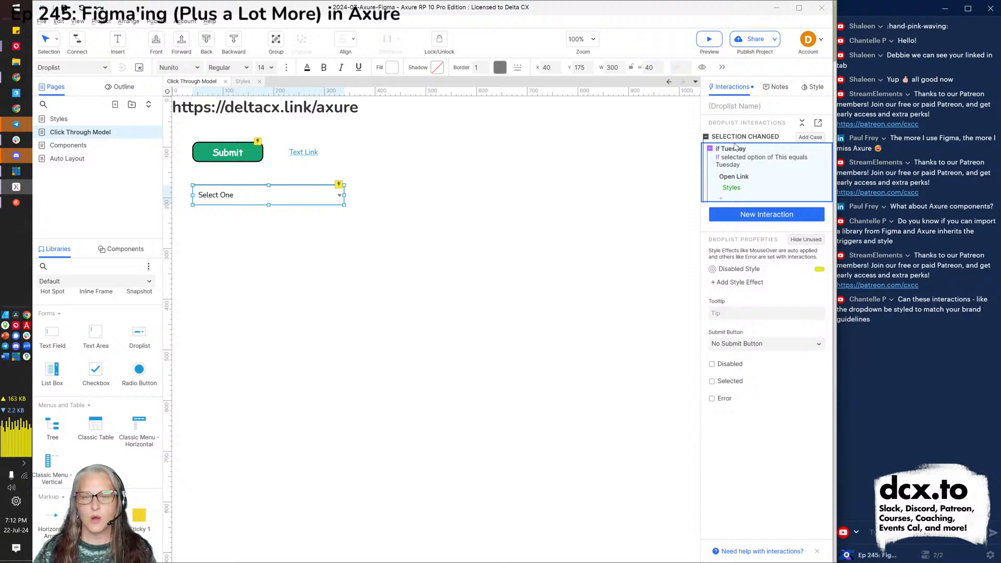
{"action": "key", "text": "ctrl+d"}
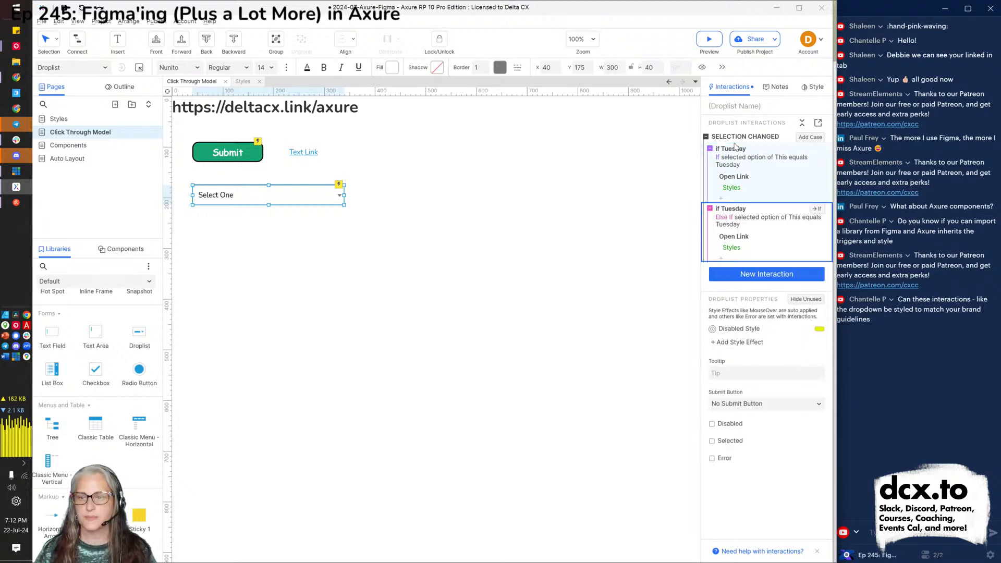
{"action": "left_click", "coordinate": [754, 219]}
{"action": "left_click", "coordinate": [285, 204]}
{"action": "double_click", "coordinate": [285, 204]}
{"action": "type", "text": "Wednesday"}
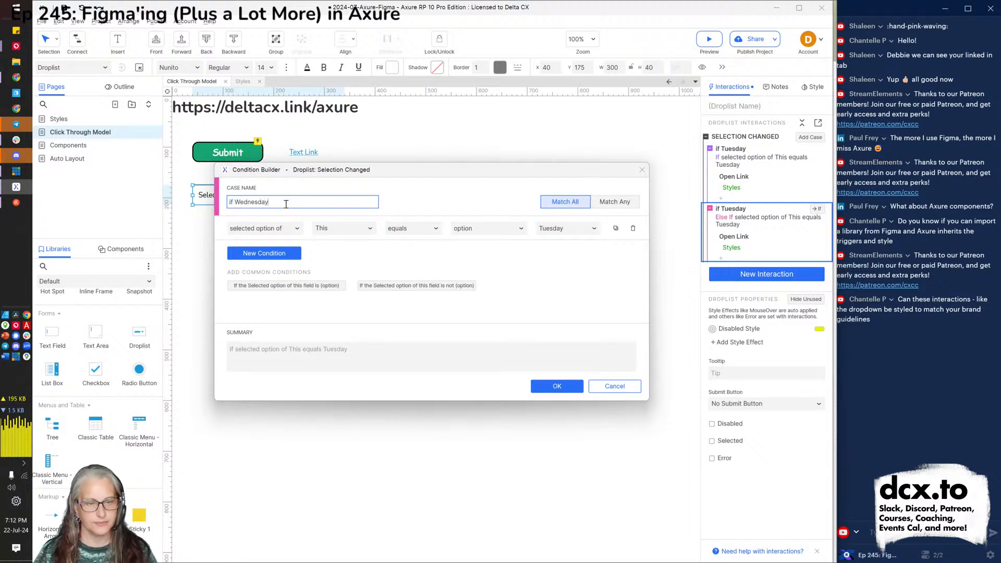
{"action": "left_click", "coordinate": [542, 230]}
{"action": "left_click", "coordinate": [553, 281]}
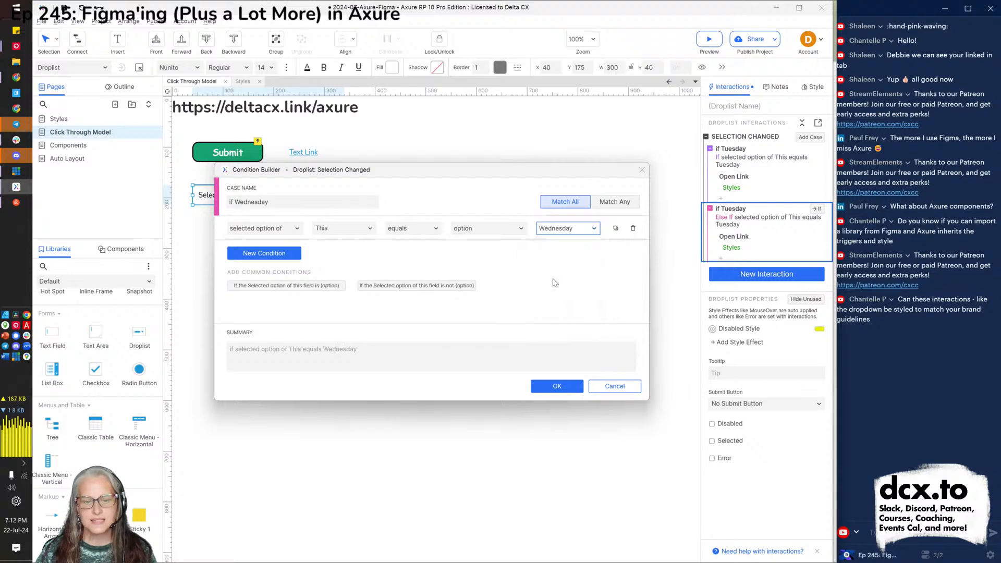
{"action": "left_click", "coordinate": [550, 388]}
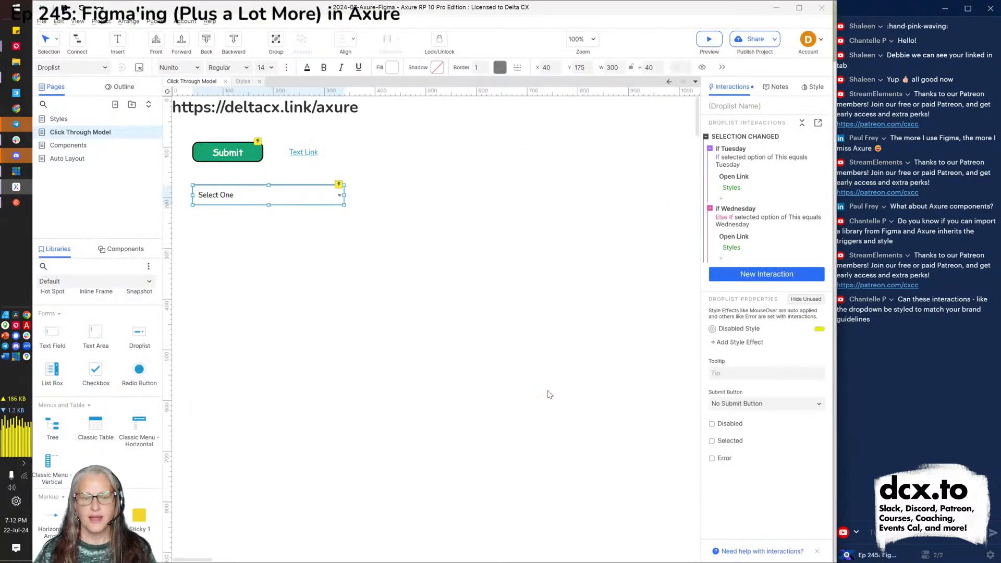
{"action": "double_click", "coordinate": [767, 244]}
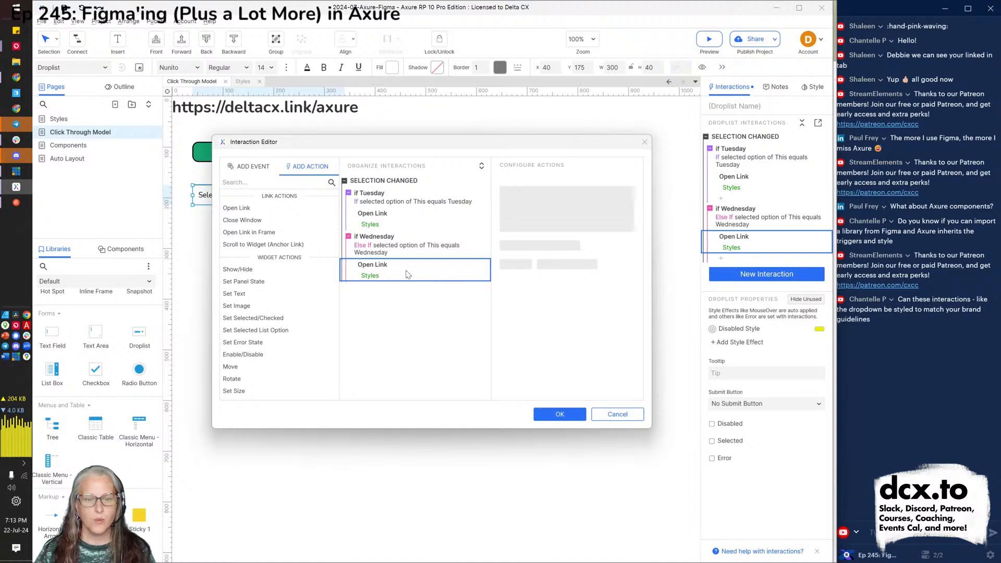
{"action": "left_click", "coordinate": [410, 274]}
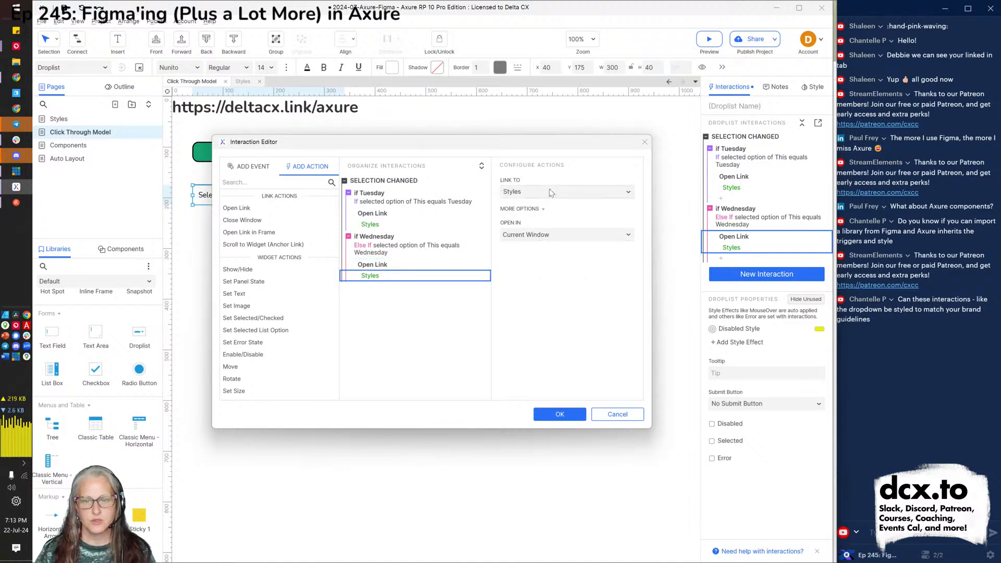
{"action": "left_click", "coordinate": [551, 193]}
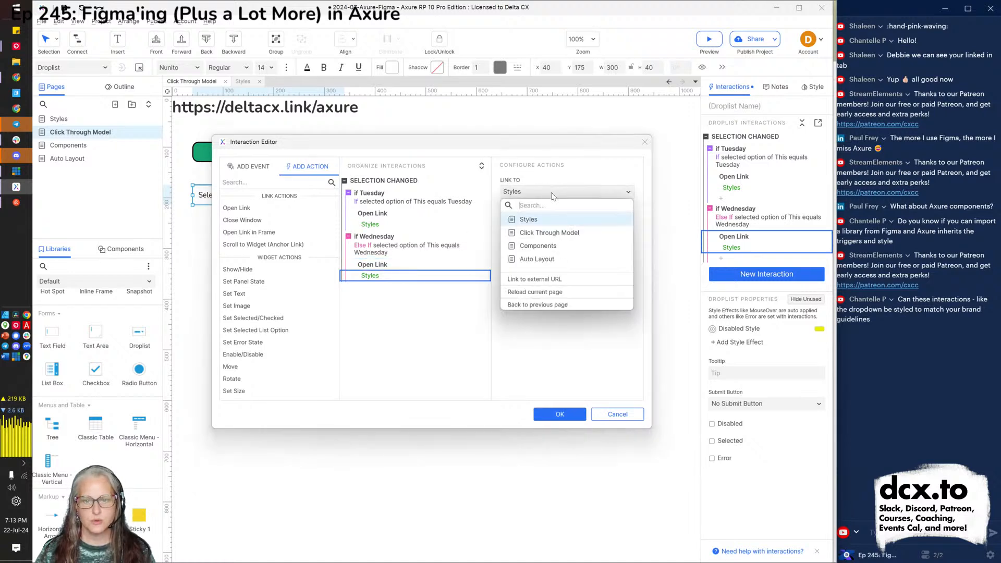
{"action": "left_click", "coordinate": [553, 284]}
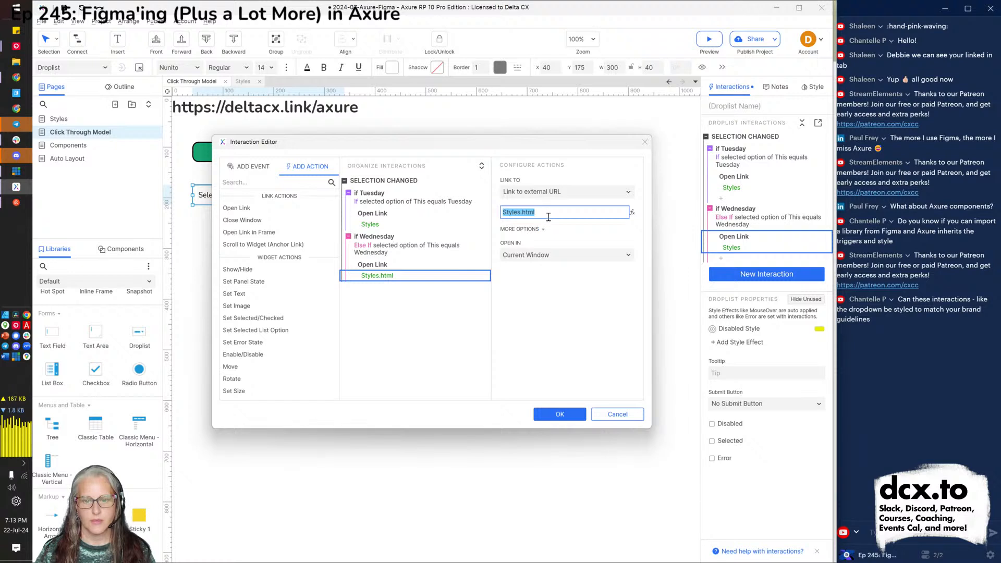
{"action": "type", "text": "https://customercentric"}
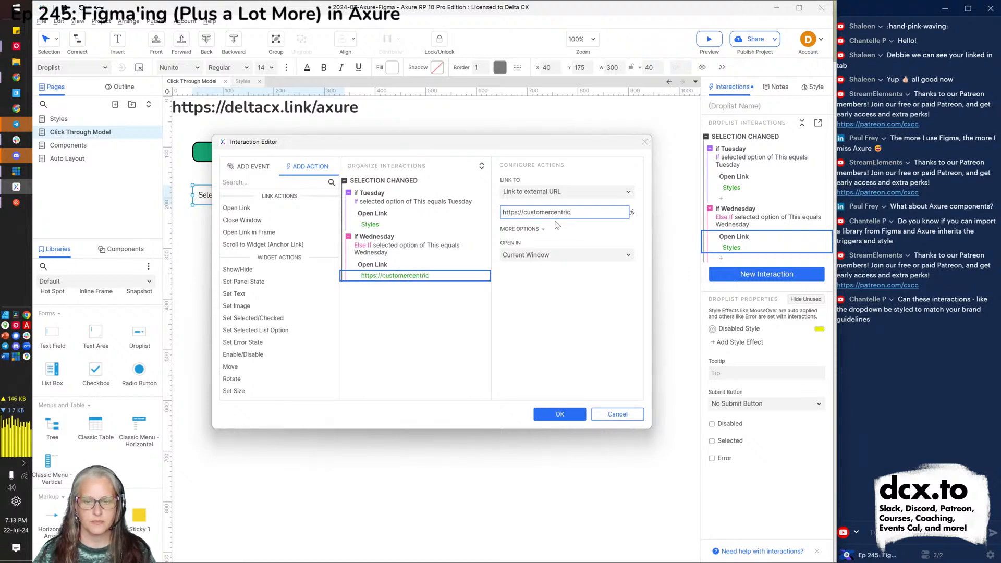
{"action": "key", "text": "ctrl+shift+Left"}
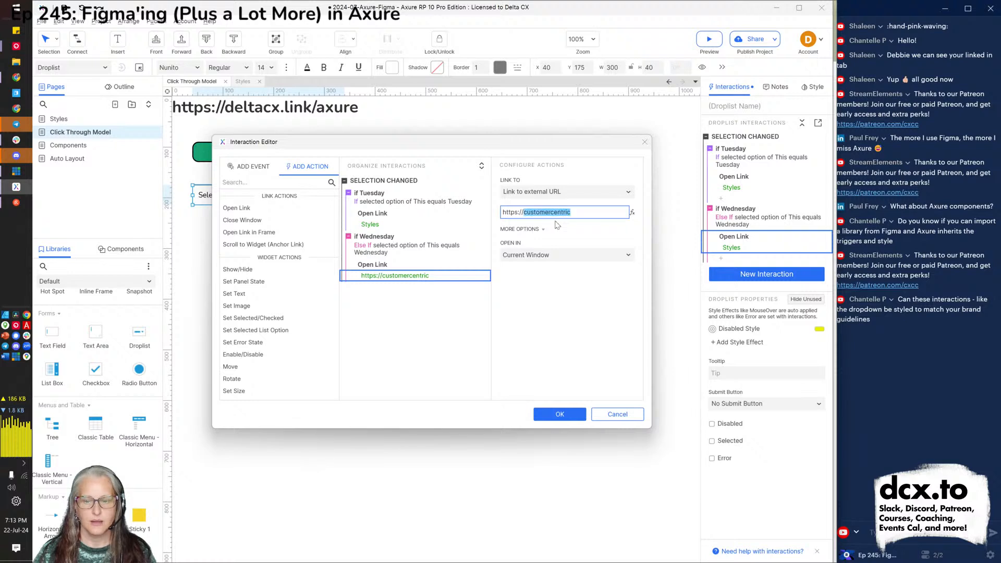
{"action": "type", "text": "patero"}
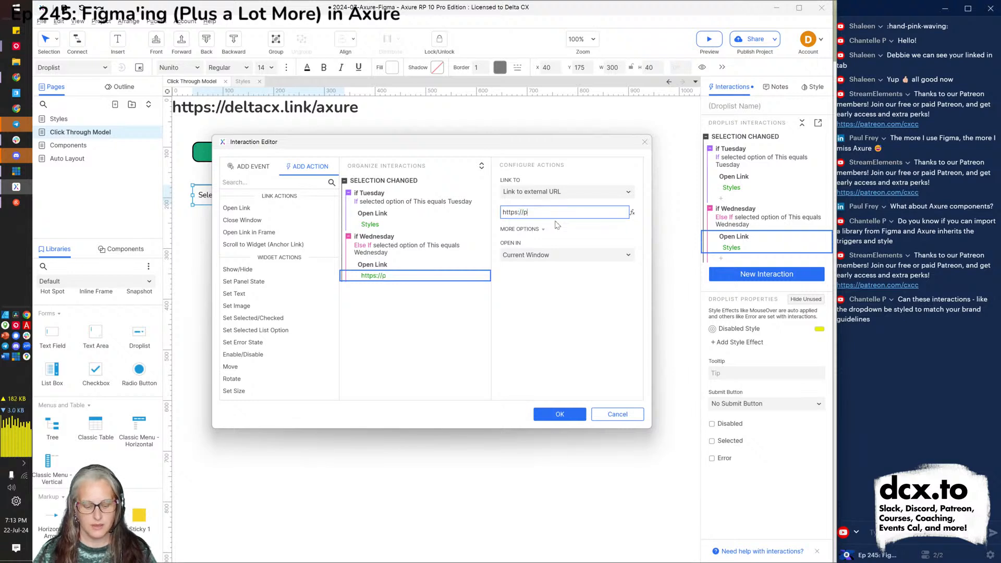
{"action": "key", "text": "BackSpace"}
{"action": "key", "text": "BackSpace"}
{"action": "key", "text": "BackSpace"}
{"action": "type", "text": "reton"}
{"action": "key", "text": "BackSpace"}
{"action": "key", "text": "BackSpace"}
{"action": "key", "text": "BackSpace"}
{"action": "type", "text": "eon."}
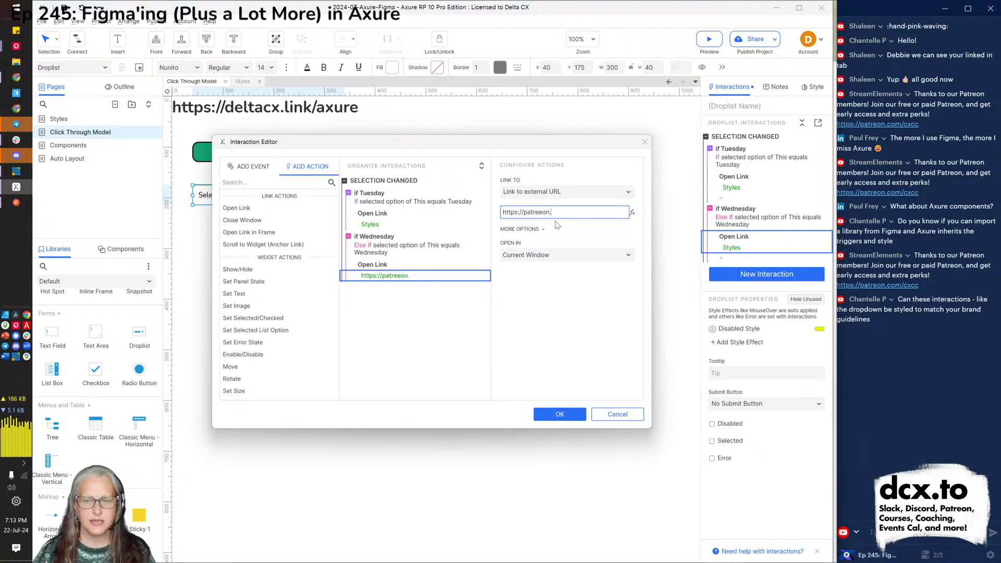
{"action": "key", "text": "BackSpace"}
{"action": "key", "text": "BackSpace"}
{"action": "key", "text": "BackSpace"}
{"action": "key", "text": "BackSpace"}
{"action": "type", "text": "on.com"}
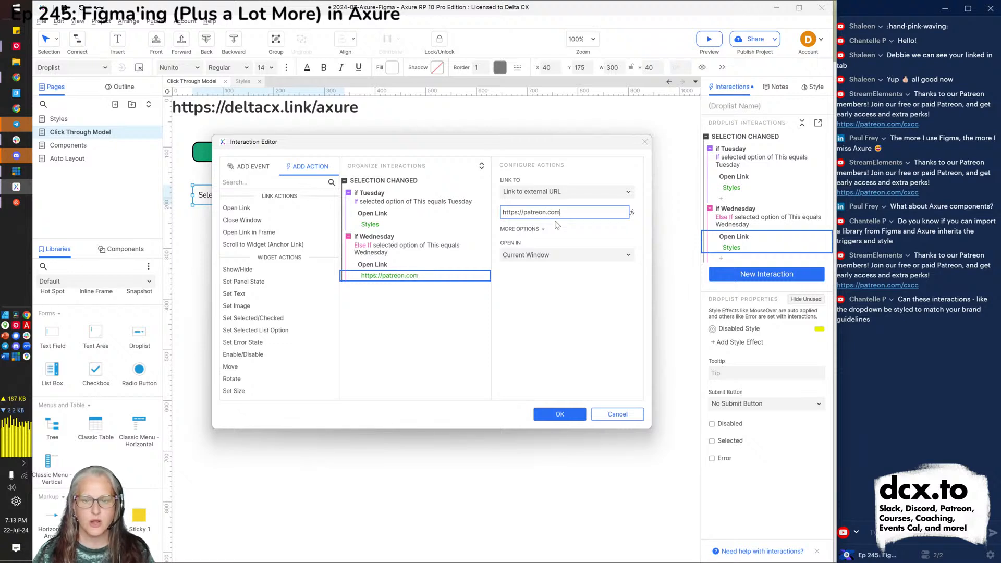
{"action": "type", "text": "/cxcc"}
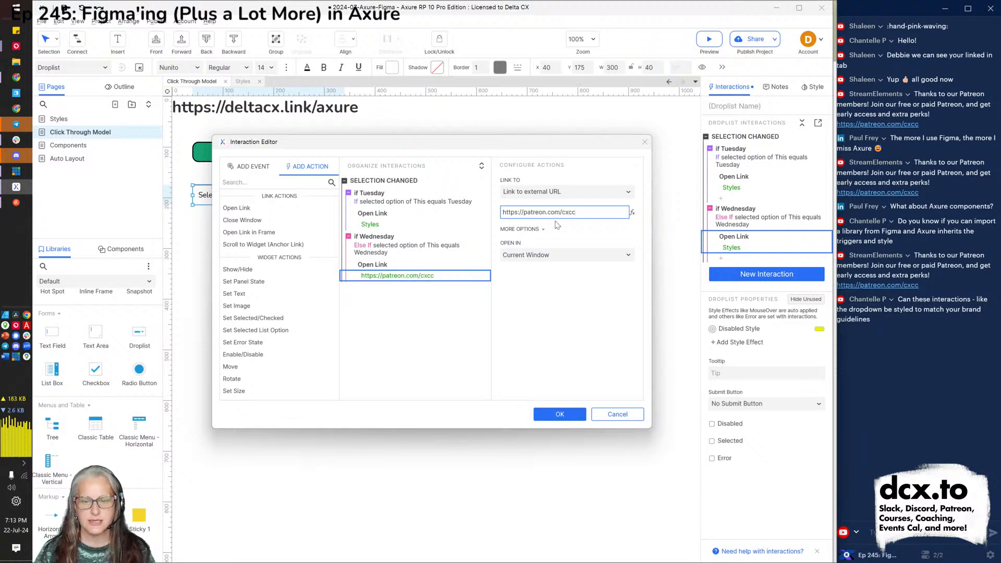
Make the Wednesday link open in a new window/tab, then confirm the interaction.
{"action": "left_click", "coordinate": [549, 256]}
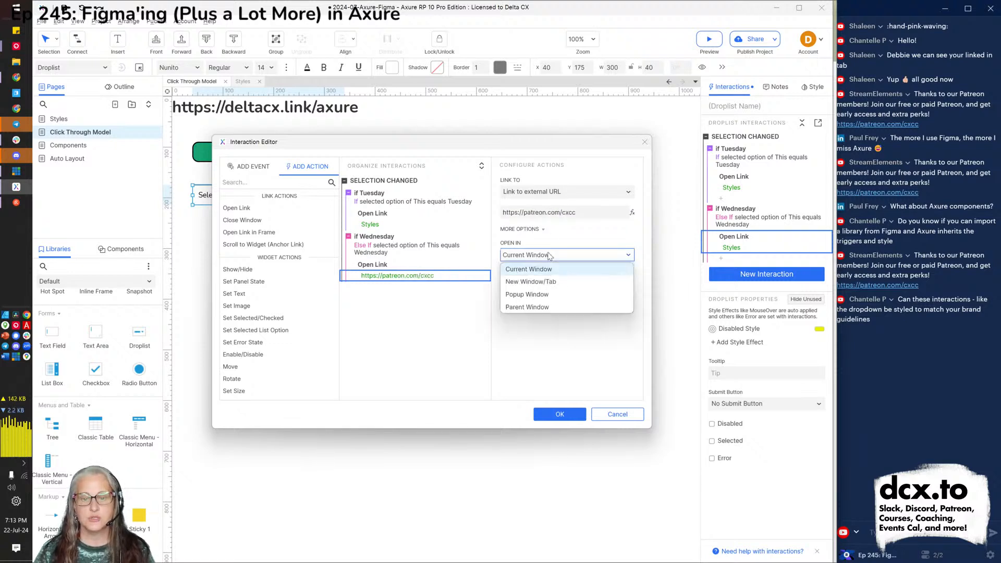
{"action": "left_click", "coordinate": [531, 282]}
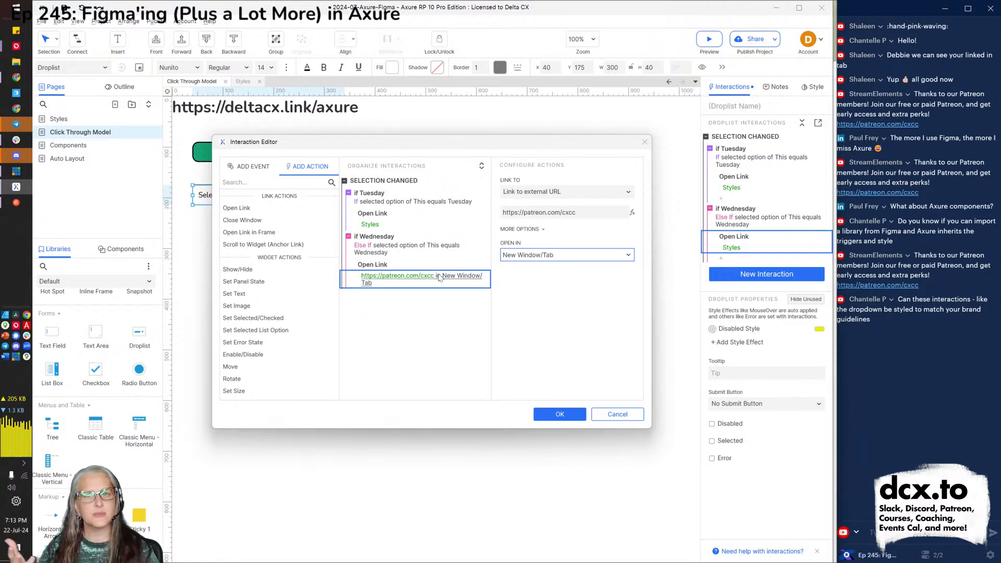
{"action": "left_click", "coordinate": [370, 198]}
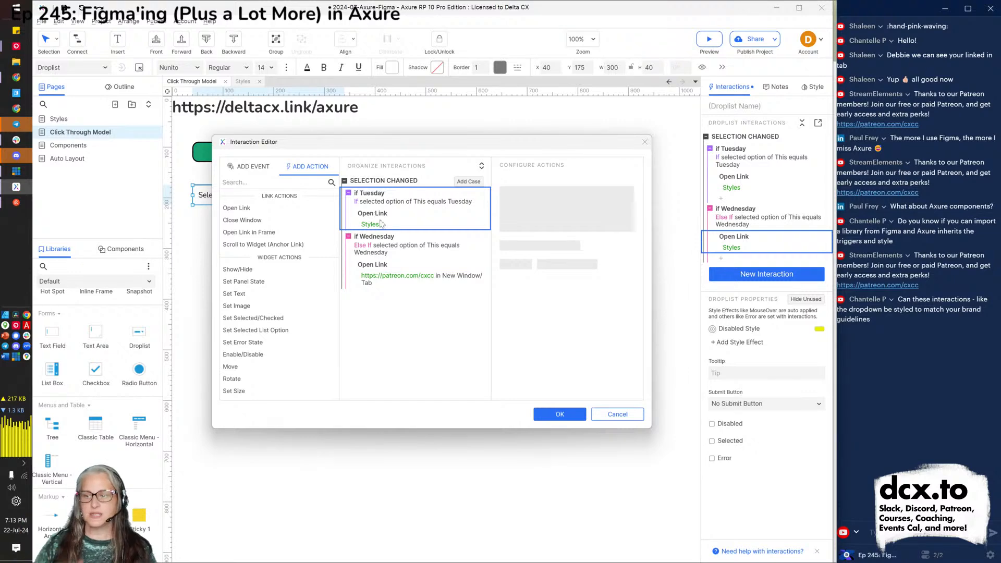
{"action": "left_click", "coordinate": [412, 265]}
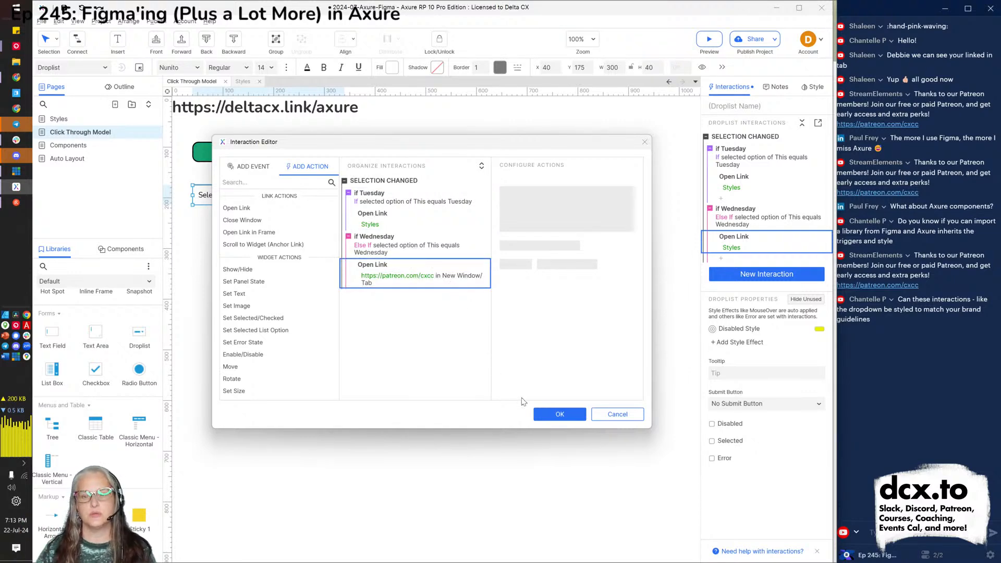
{"action": "left_click", "coordinate": [552, 414]}
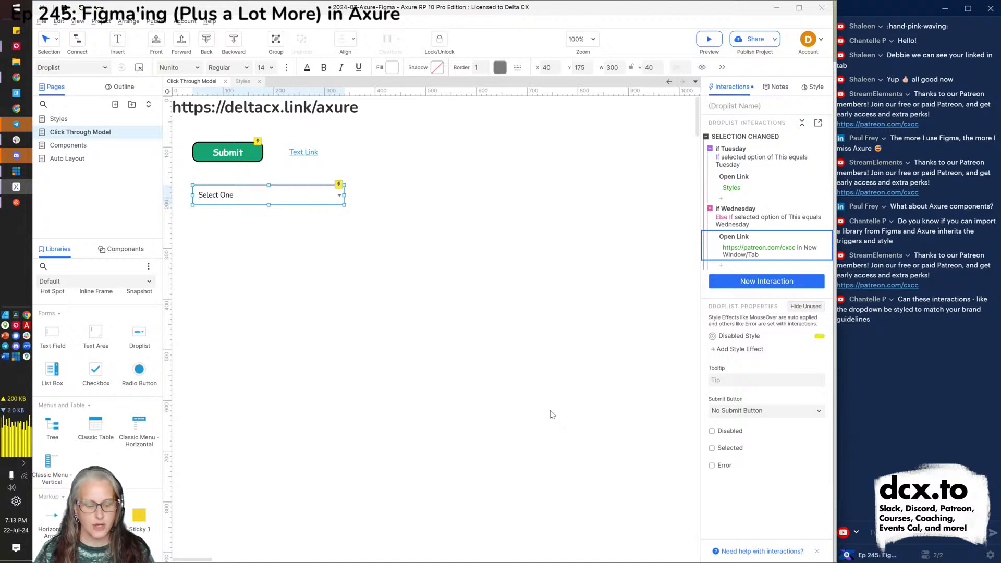
In the preview, choose Tuesday to reach Styles, then Wednesday to open the Patreon page.
{"action": "key", "text": "alt+Tab"}
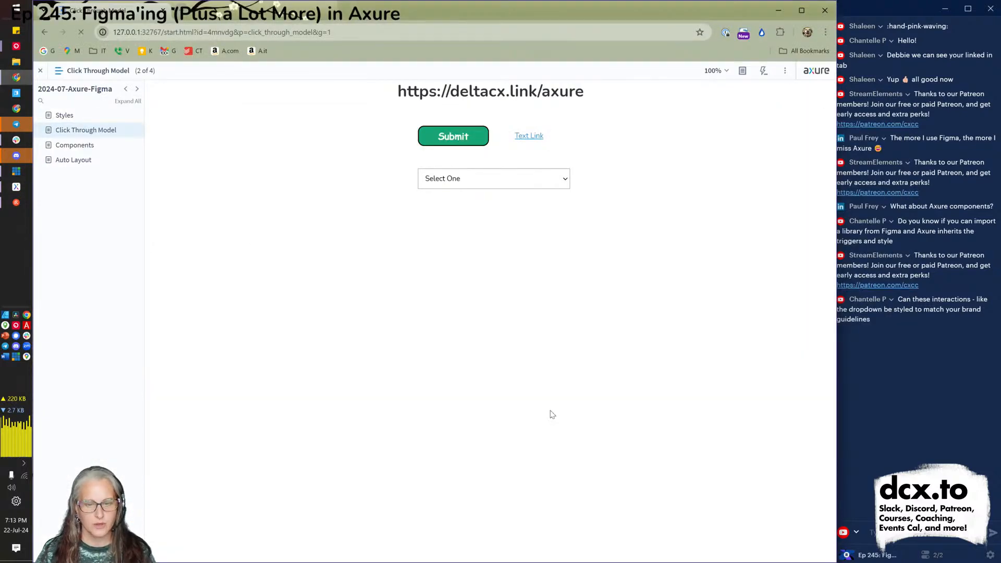
{"action": "left_click", "coordinate": [492, 182]}
{"action": "left_click", "coordinate": [463, 215]}
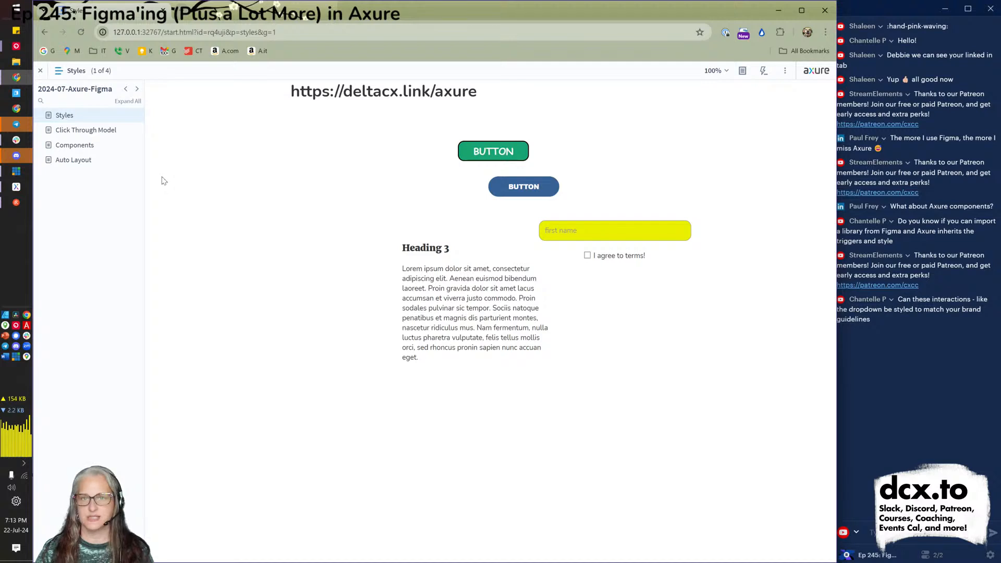
{"action": "left_click", "coordinate": [74, 134]}
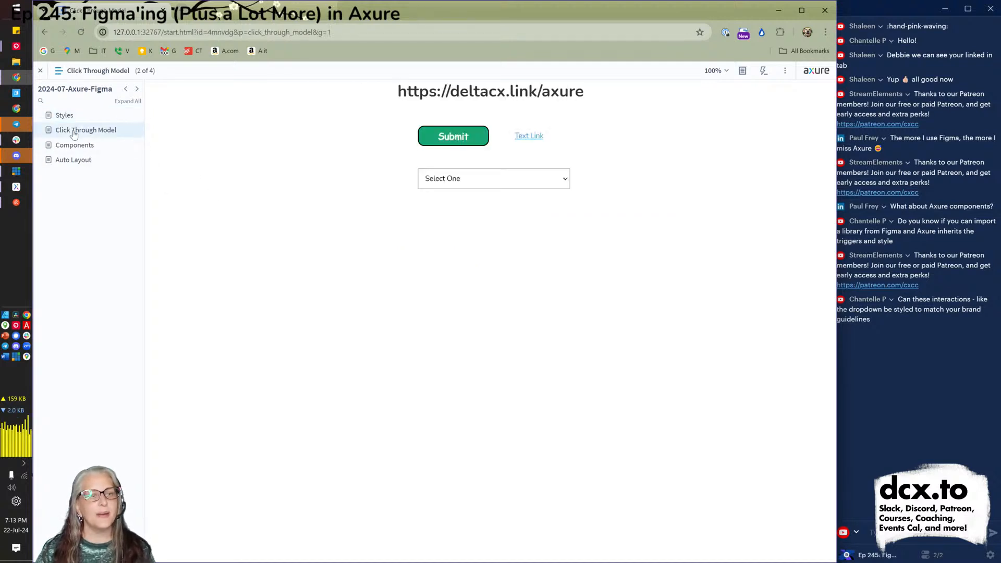
{"action": "left_click", "coordinate": [500, 187]}
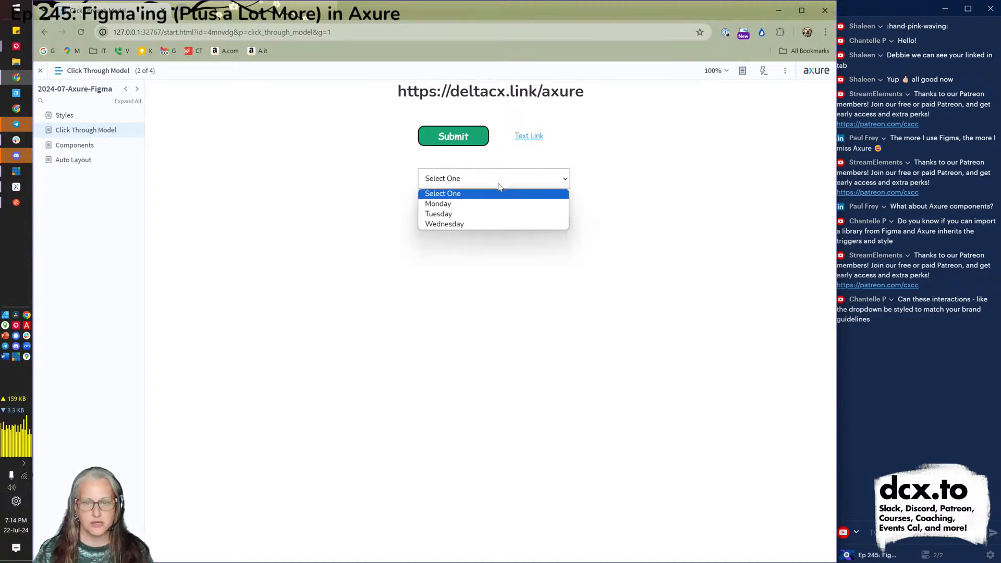
{"action": "left_click", "coordinate": [465, 224]}
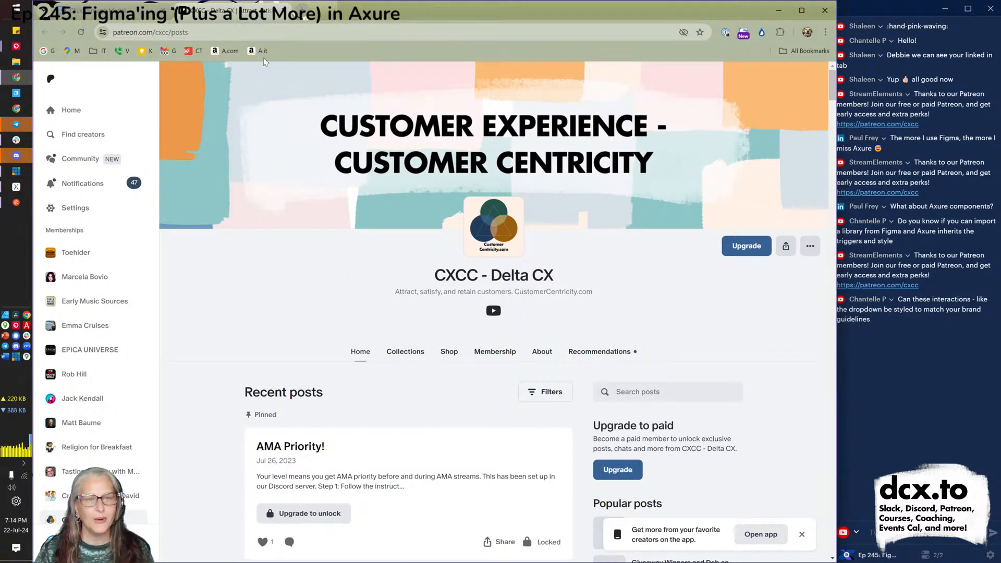
Return from the Patreon tab to the prototype tab with Ctrl+Shift+Tab.
{"action": "key", "text": "ctrl+shift+Tab"}
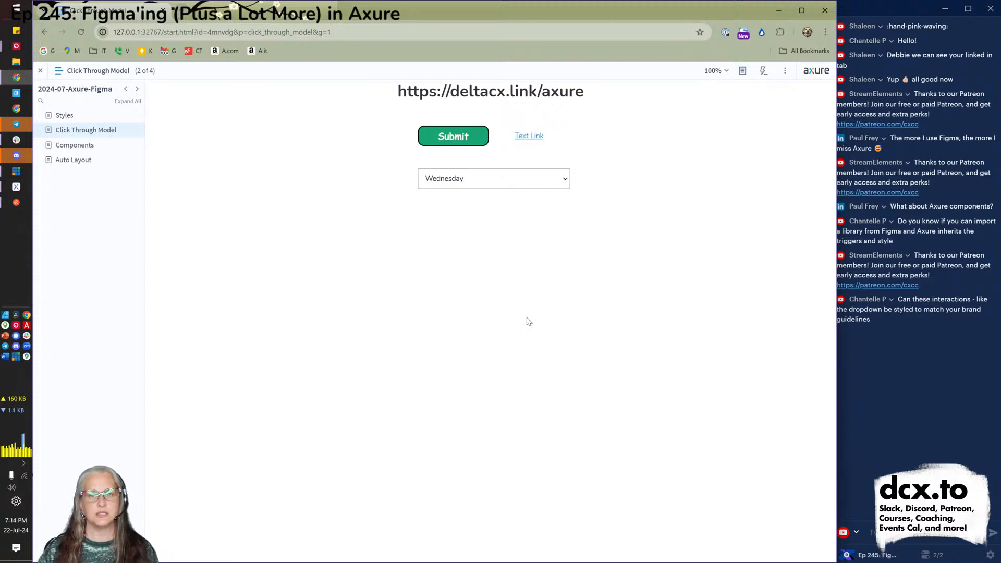
Switch from Chrome back to the Axure RP editor.
{"action": "key", "text": "alt+Tab"}
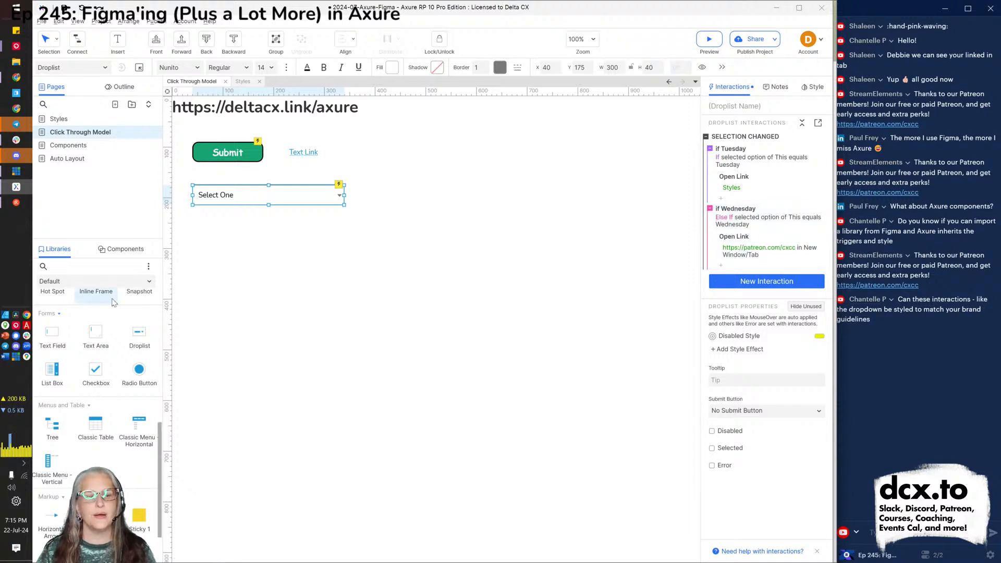
Switch the Libraries panel to Sample UI Patterns and skim its widgets.
{"action": "left_click", "coordinate": [100, 285]}
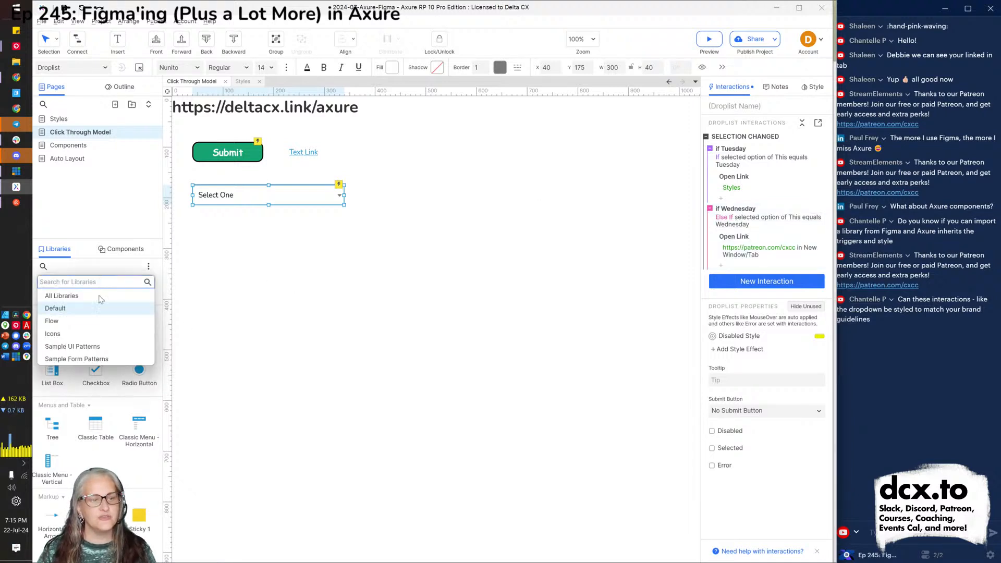
{"action": "left_click", "coordinate": [86, 352]}
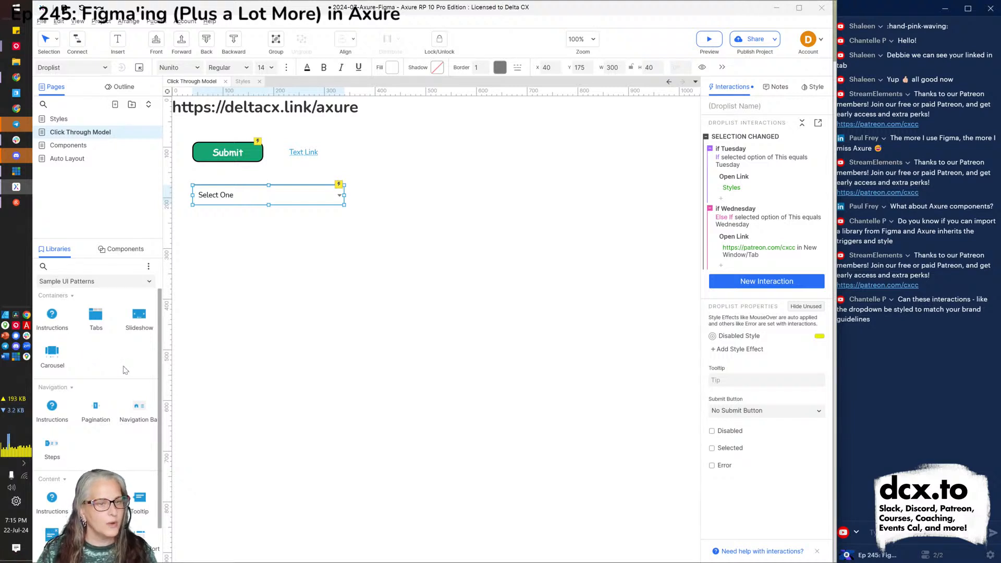
{"action": "scroll", "coordinate": [113, 388], "scroll_direction": "down", "scroll_amount": 1}
{"action": "scroll", "coordinate": [112, 375], "scroll_direction": "up", "scroll_amount": 1}
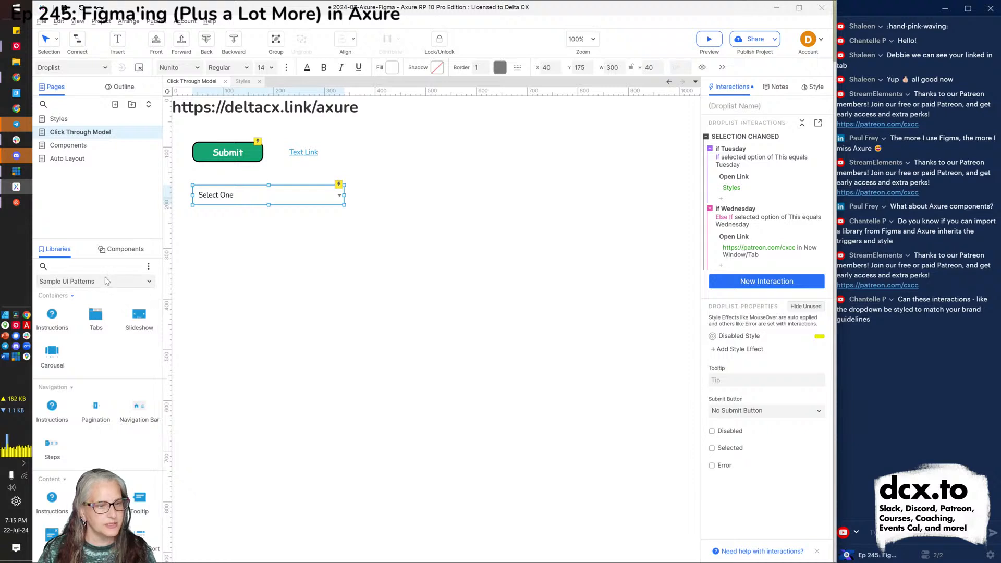
Choose the Sample Form Patterns library and browse its Buttons and Inputs widgets.
{"action": "left_click", "coordinate": [104, 284]}
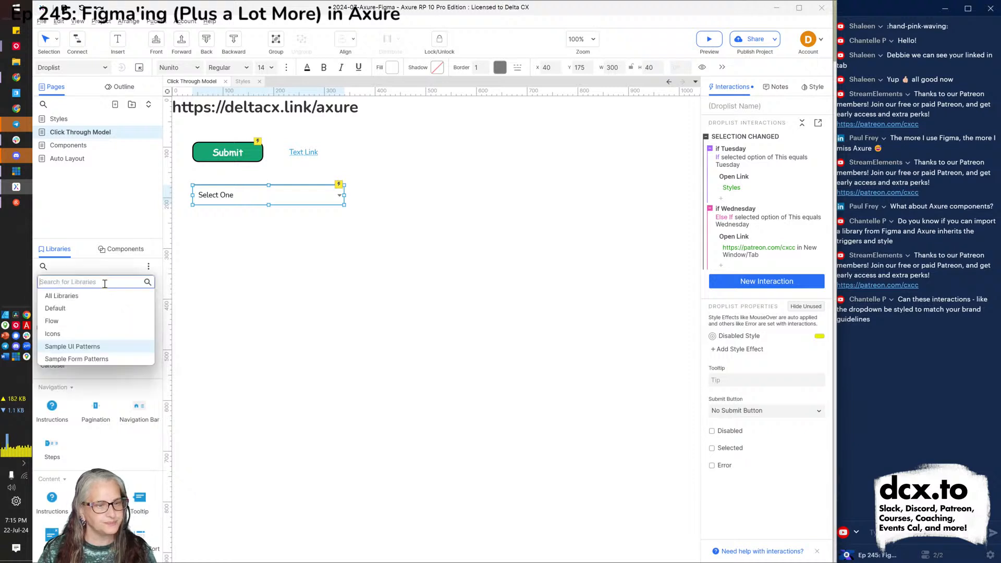
{"action": "left_click", "coordinate": [88, 360]}
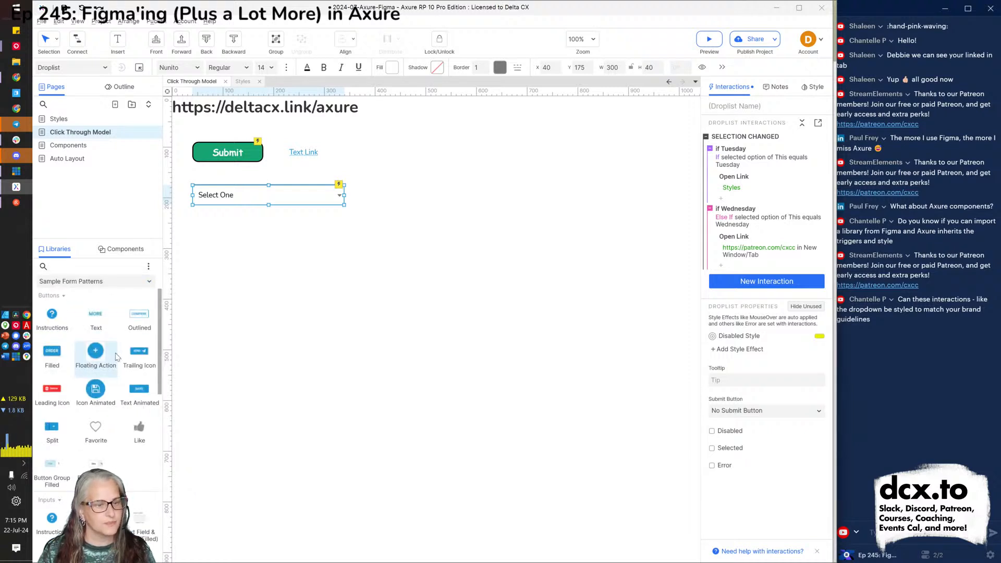
{"action": "scroll", "coordinate": [104, 360], "scroll_direction": "down", "scroll_amount": 5}
{"action": "scroll", "coordinate": [118, 357], "scroll_direction": "down", "scroll_amount": 3}
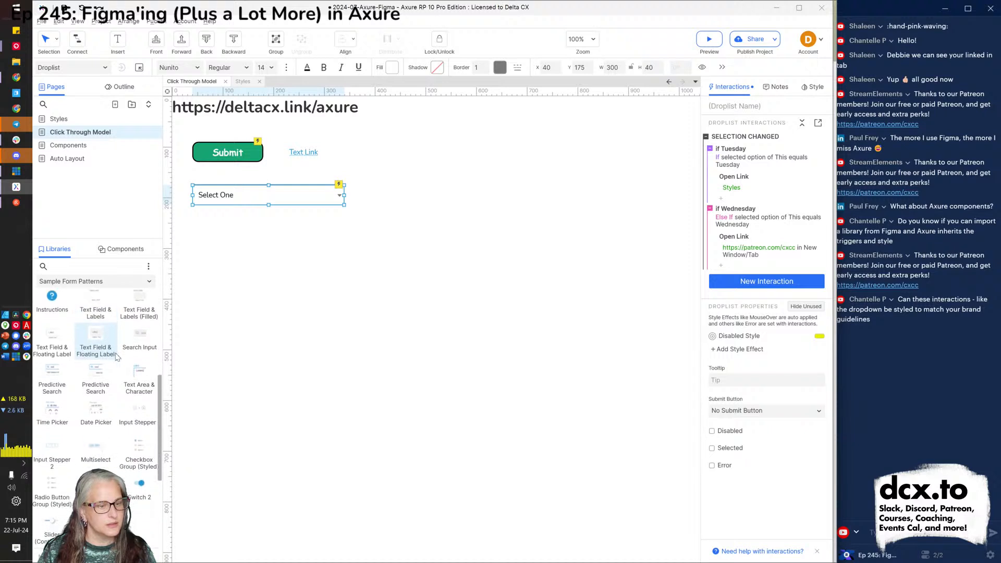
{"action": "scroll", "coordinate": [117, 357], "scroll_direction": "down", "scroll_amount": 5}
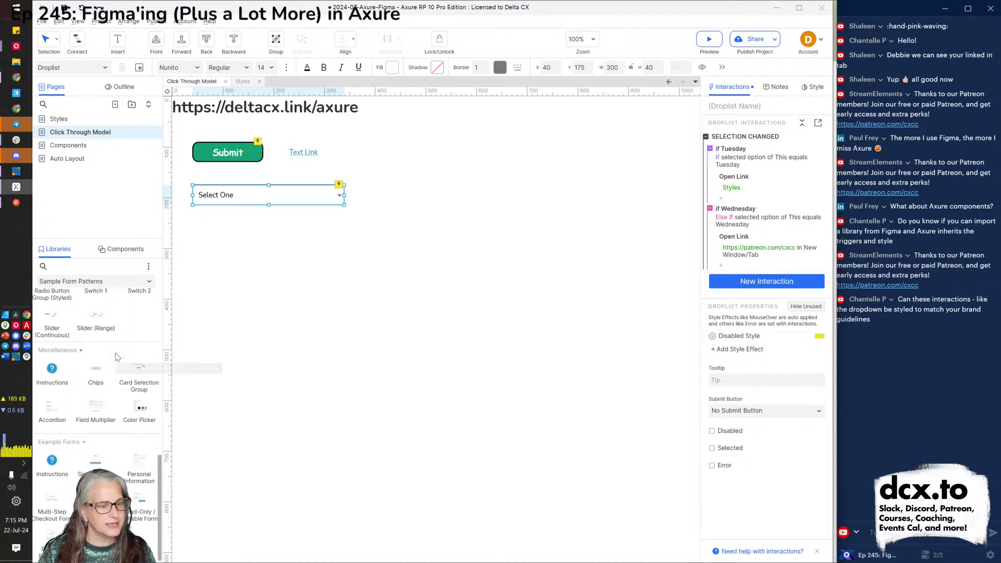
{"action": "scroll", "coordinate": [117, 357], "scroll_direction": "up", "scroll_amount": 8}
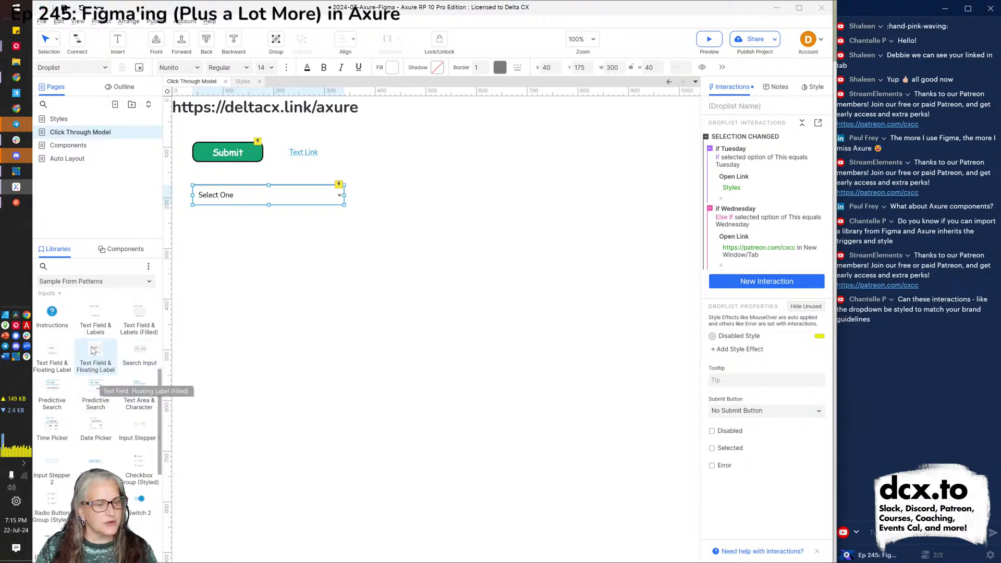
{"action": "scroll", "coordinate": [102, 357], "scroll_direction": "down", "scroll_amount": 1}
{"action": "scroll", "coordinate": [103, 359], "scroll_direction": "down", "scroll_amount": 2}
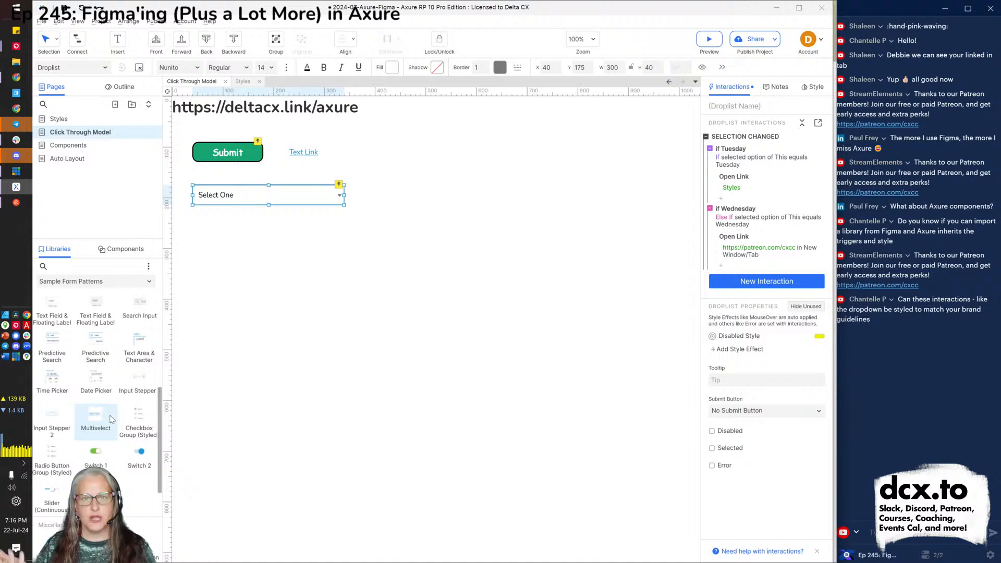
{"action": "scroll", "coordinate": [111, 418], "scroll_direction": "up", "scroll_amount": 3}
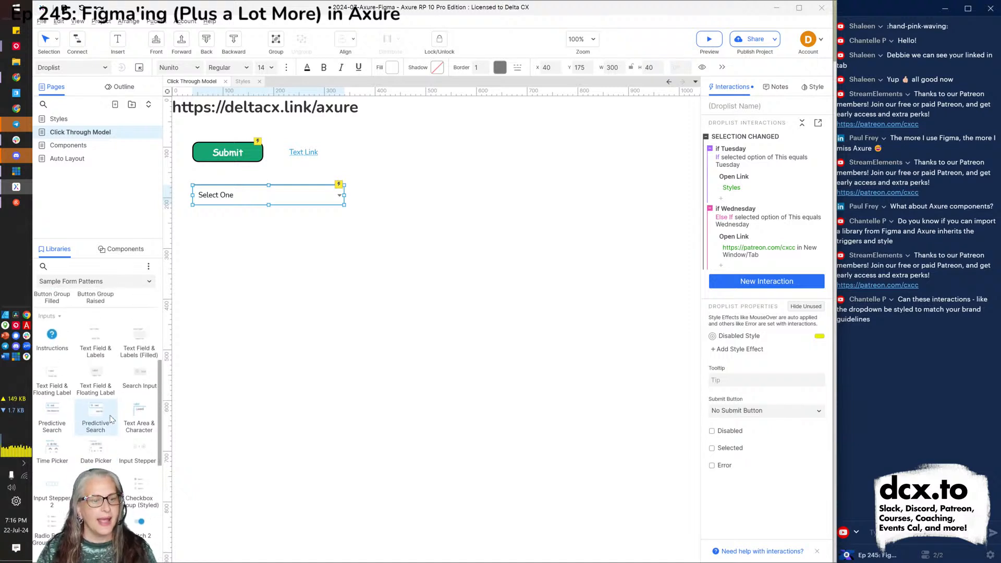
{"action": "scroll", "coordinate": [111, 418], "scroll_direction": "up", "scroll_amount": 5}
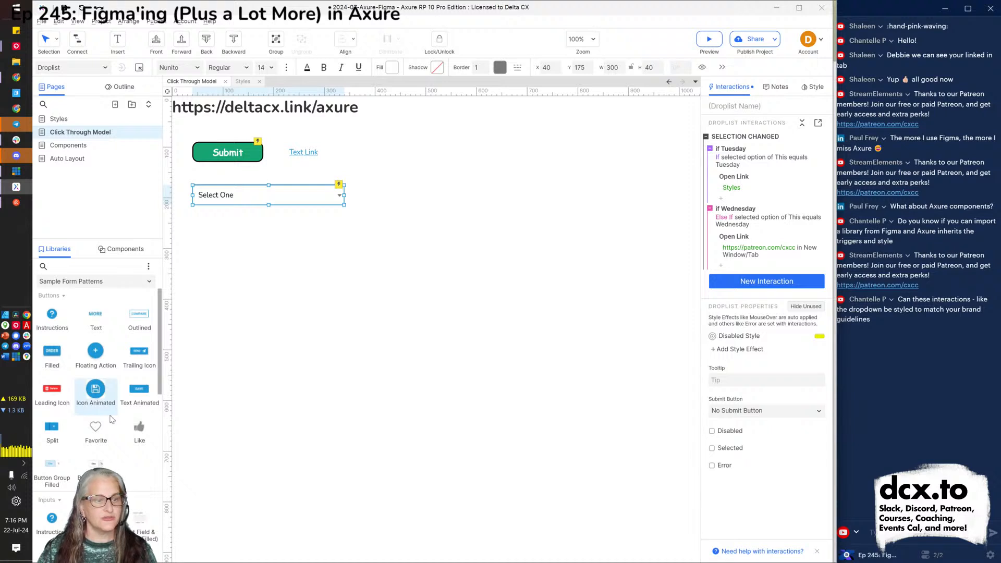
Scroll through the Sample Form Patterns widget list.
{"action": "scroll", "coordinate": [111, 419], "scroll_direction": "down", "scroll_amount": 5}
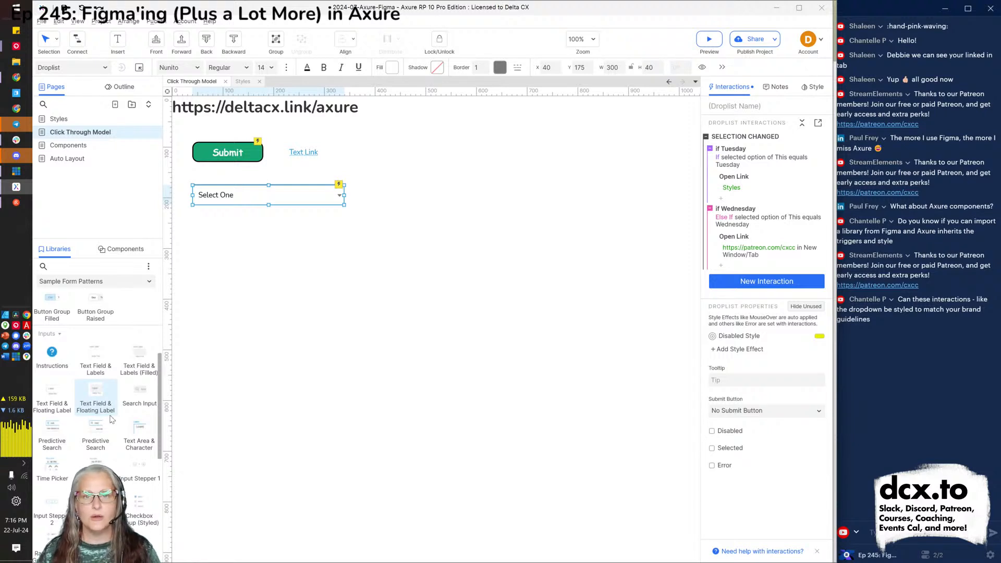
{"action": "scroll", "coordinate": [104, 422], "scroll_direction": "down", "scroll_amount": 3}
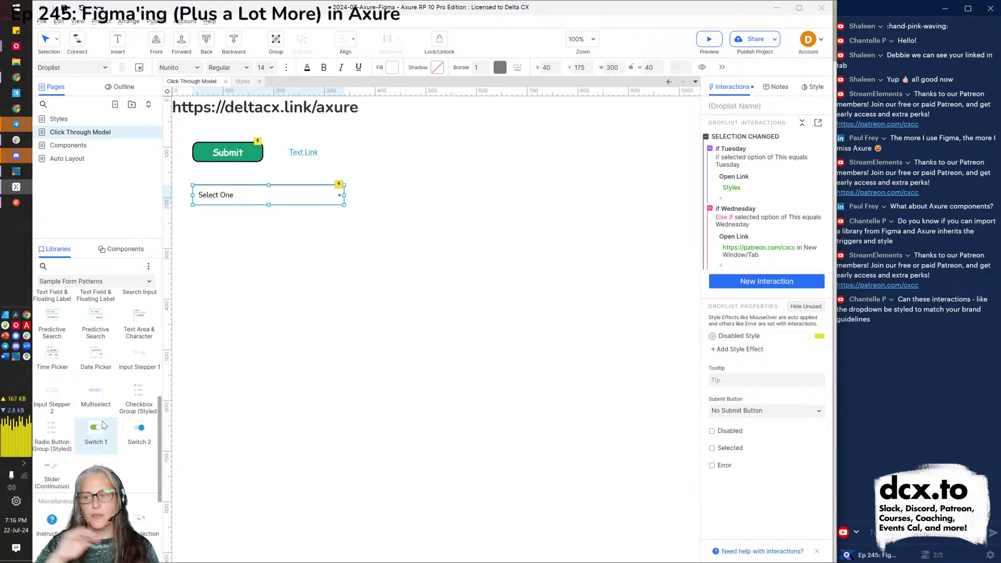
{"action": "scroll", "coordinate": [109, 417], "scroll_direction": "up", "scroll_amount": 3}
{"action": "scroll", "coordinate": [121, 404], "scroll_direction": "up", "scroll_amount": 5}
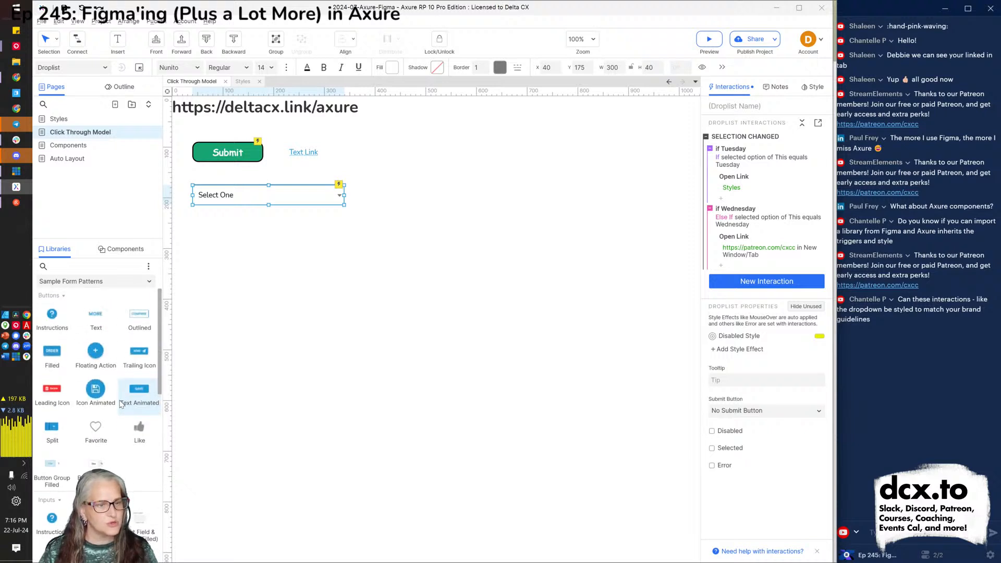
{"action": "scroll", "coordinate": [121, 404], "scroll_direction": "down", "scroll_amount": 5}
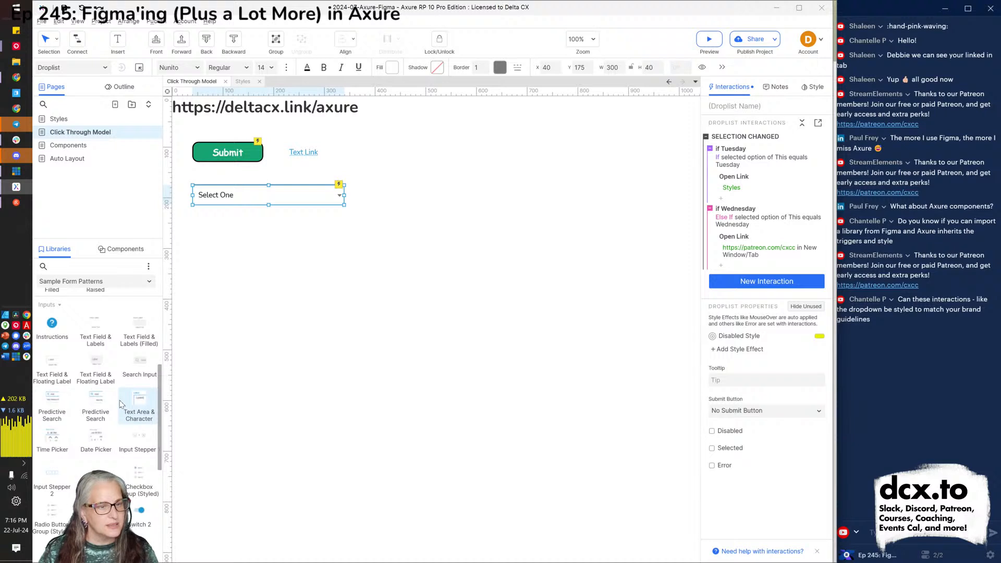
{"action": "scroll", "coordinate": [121, 404], "scroll_direction": "down", "scroll_amount": 2}
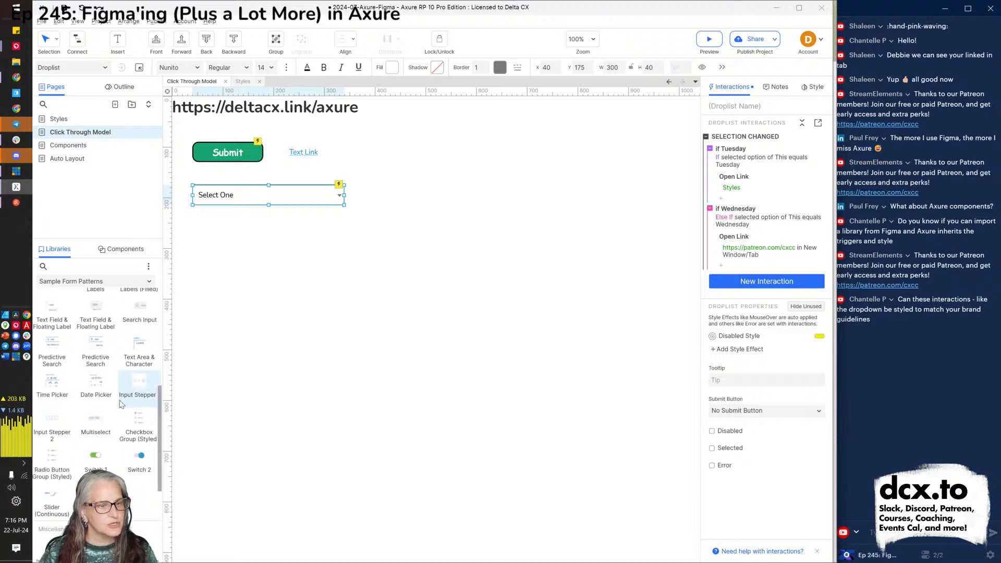
{"action": "scroll", "coordinate": [121, 404], "scroll_direction": "down", "scroll_amount": 3}
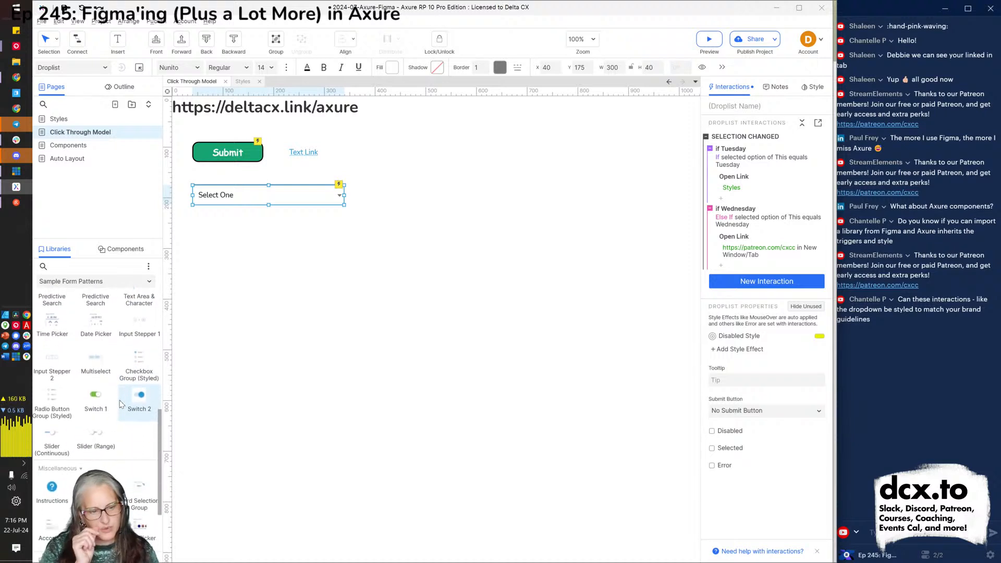
{"action": "scroll", "coordinate": [121, 404], "scroll_direction": "down", "scroll_amount": 1}
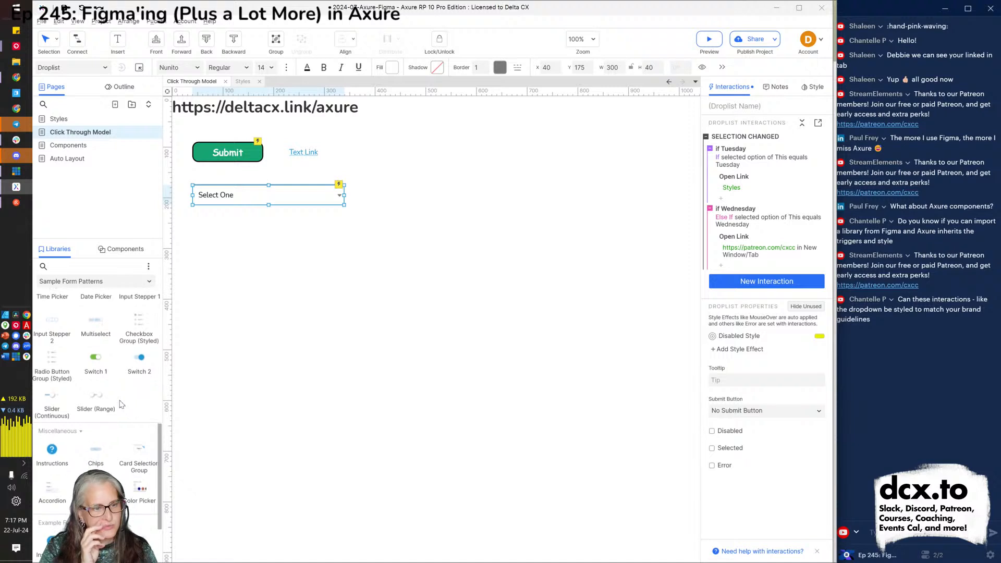
{"action": "scroll", "coordinate": [121, 404], "scroll_direction": "down", "scroll_amount": 3}
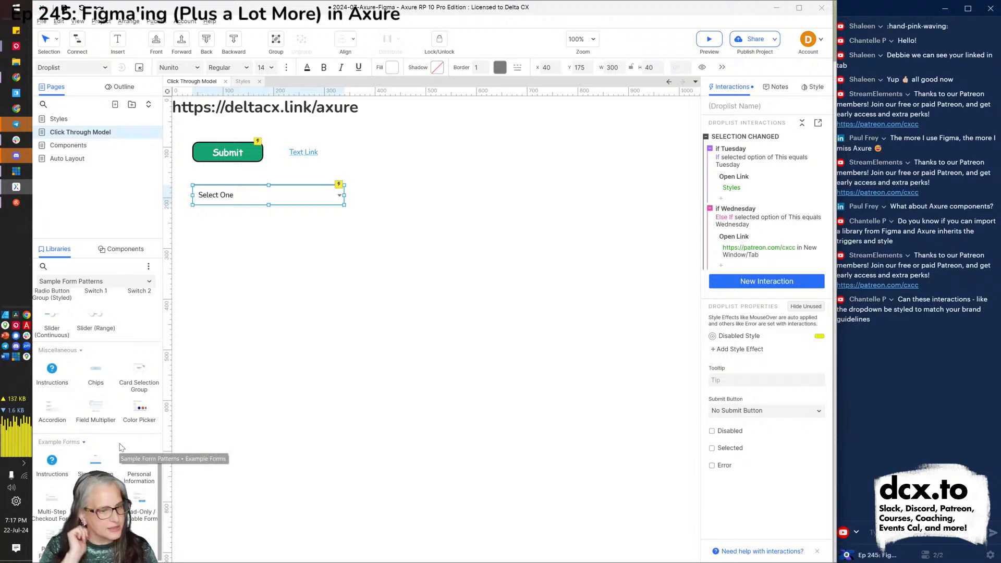
{"action": "scroll", "coordinate": [94, 412], "scroll_direction": "up", "scroll_amount": 10}
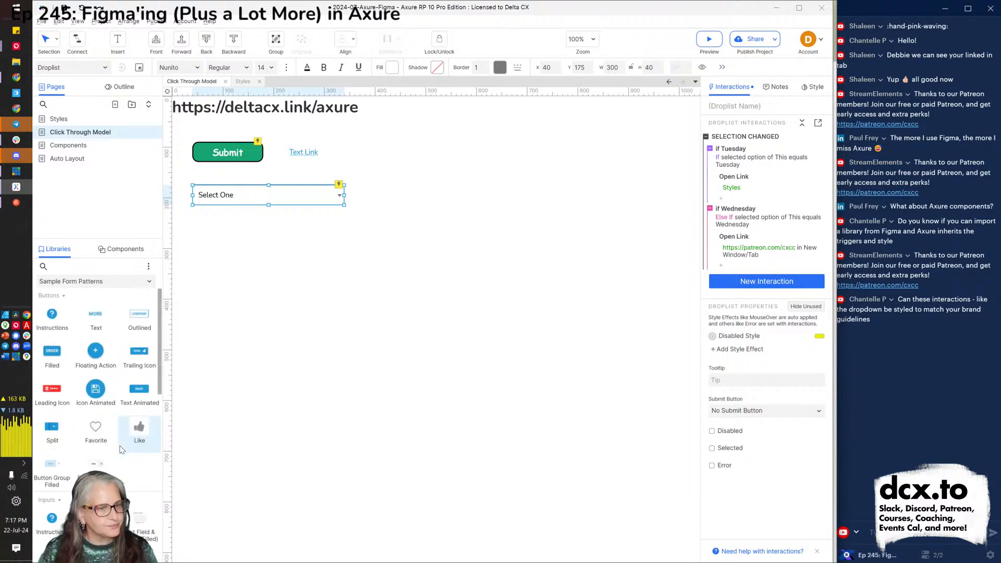
Choose Sample UI Patterns from the library list and glance over its widgets.
{"action": "left_click", "coordinate": [85, 286]}
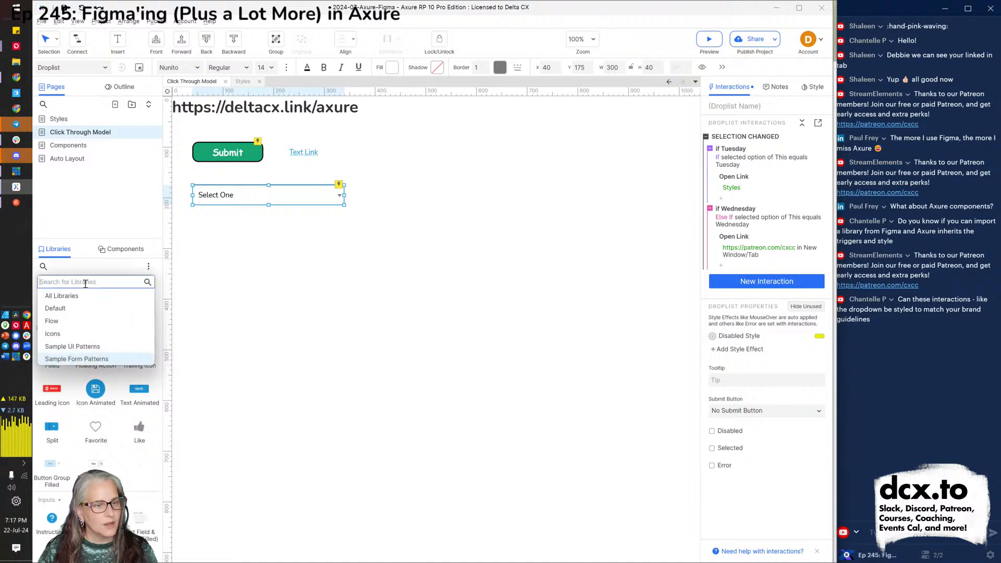
{"action": "left_click", "coordinate": [90, 347]}
{"action": "scroll", "coordinate": [109, 360], "scroll_direction": "down", "scroll_amount": 1}
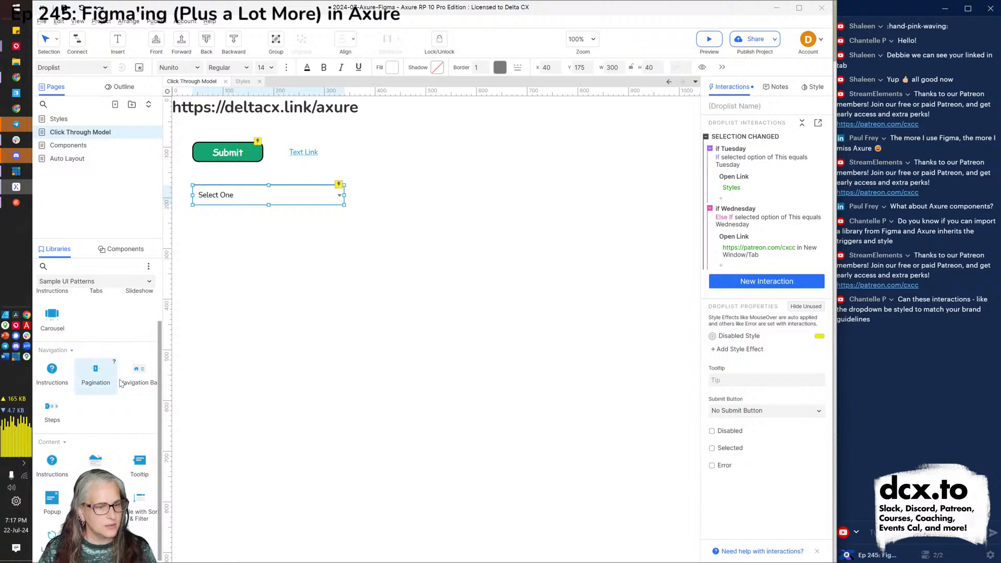
{"action": "scroll", "coordinate": [114, 412], "scroll_direction": "up", "scroll_amount": 1}
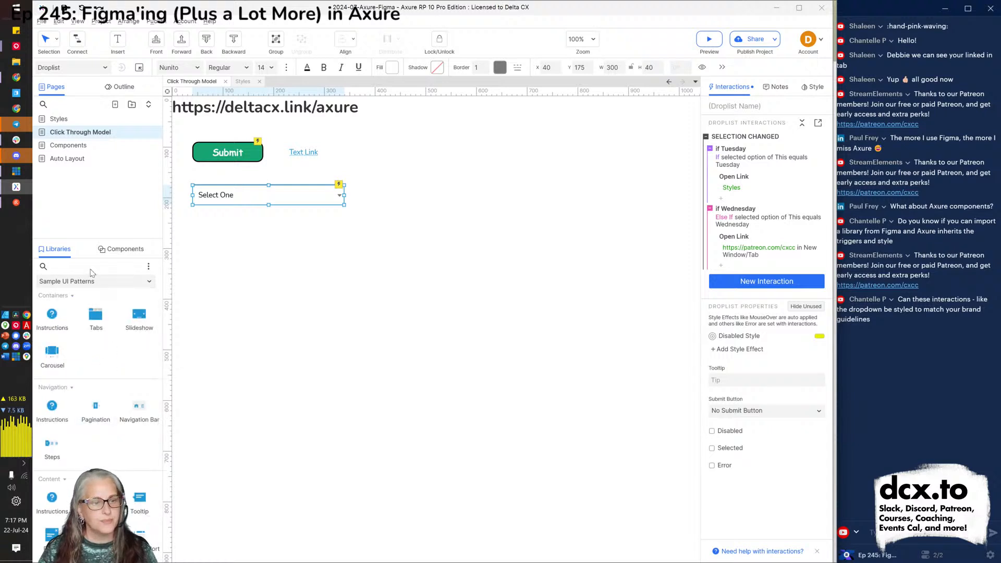
Drag a Predictive Search widget from Sample Form Patterns below the Select One droplist.
{"action": "left_click", "coordinate": [99, 281]}
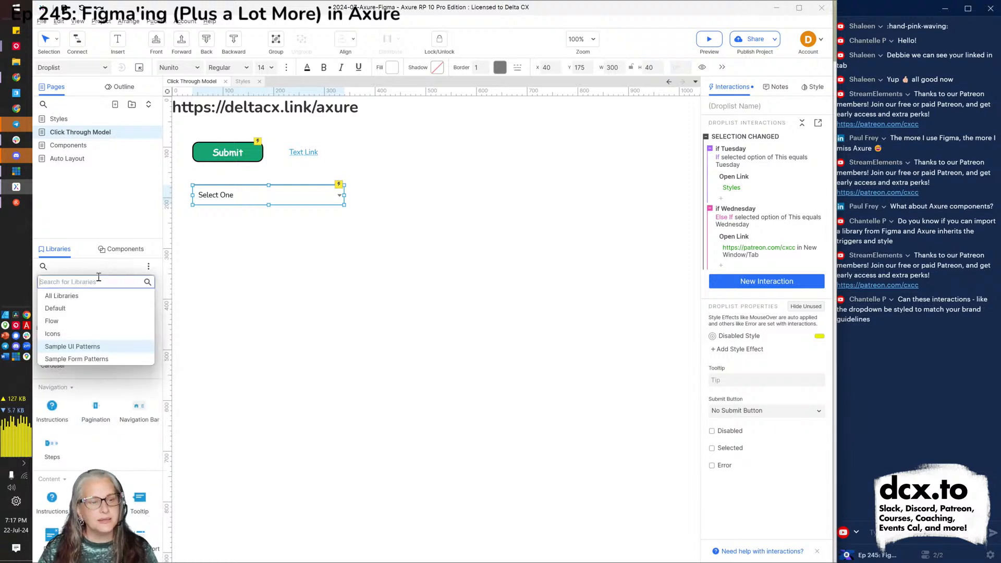
{"action": "left_click", "coordinate": [106, 360]}
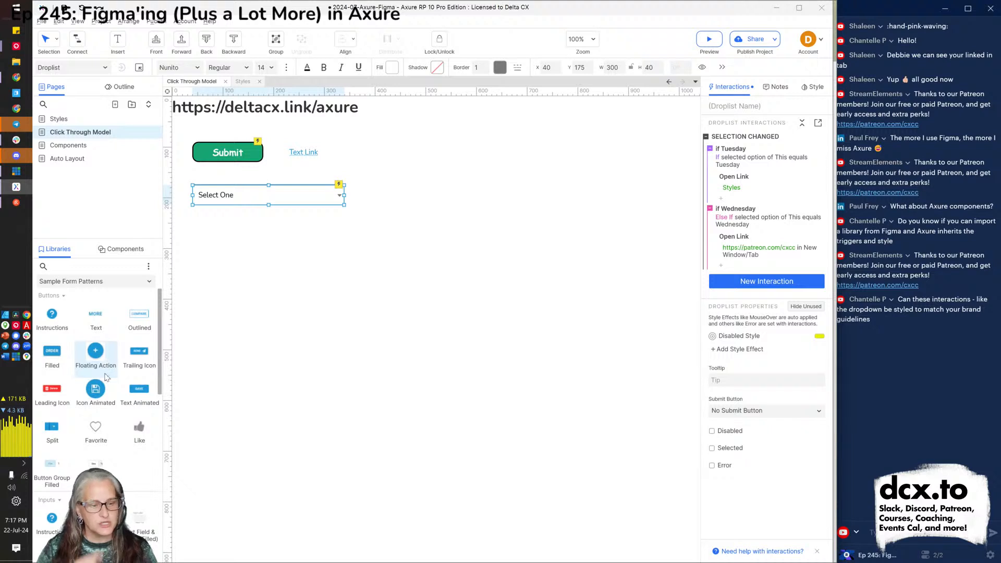
{"action": "scroll", "coordinate": [106, 376], "scroll_direction": "down", "scroll_amount": 5}
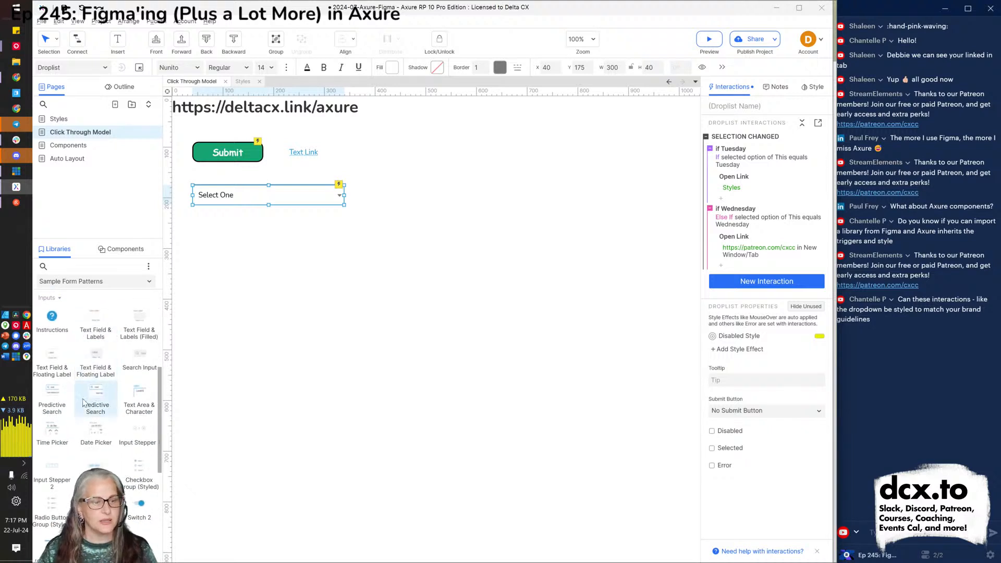
{"action": "left_click_drag", "start_coordinate": [57, 409], "coordinate": [342, 262]}
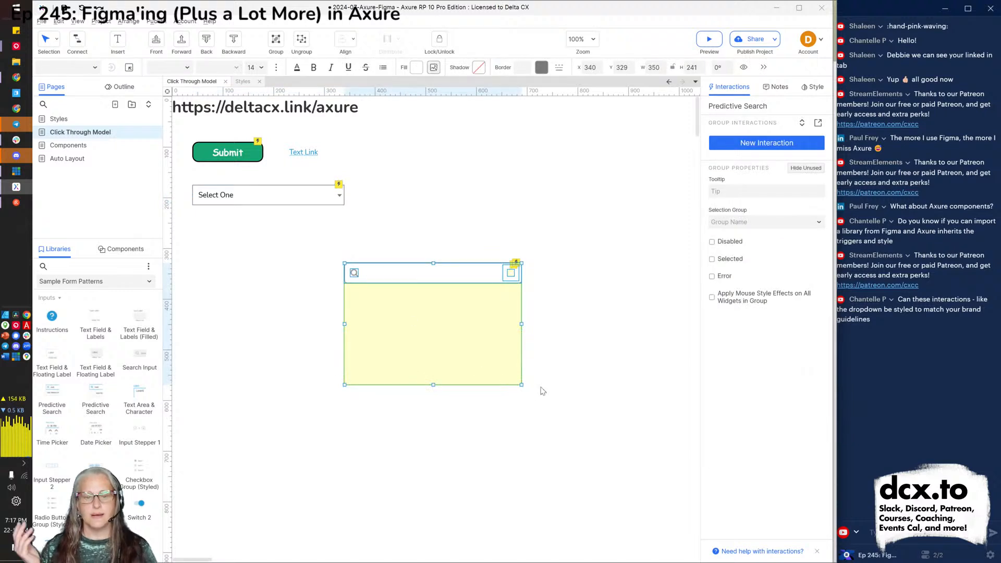
{"action": "left_click", "coordinate": [541, 384]}
{"action": "left_click", "coordinate": [468, 352]}
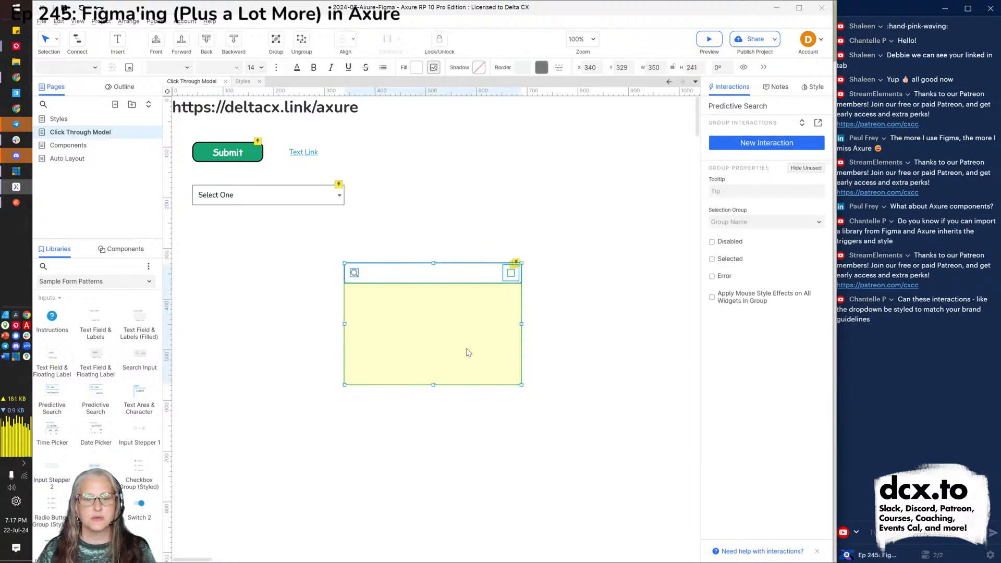
{"action": "left_click", "coordinate": [574, 353]}
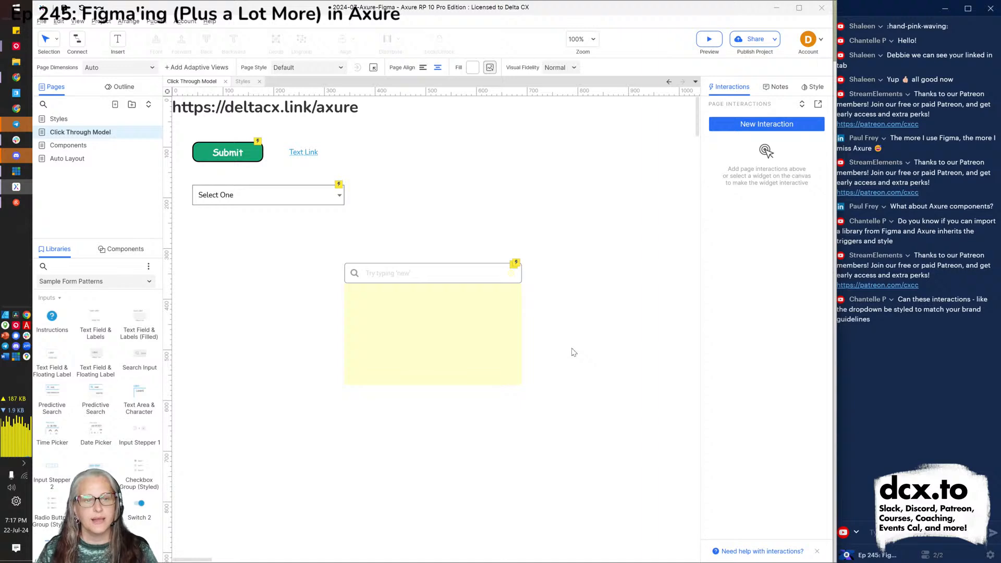
{"action": "key", "text": "alt+Tab"}
Reload the preview and try the search box with 'new', 'sma', 'med' and 're', then clear it.
{"action": "key", "text": "F5"}
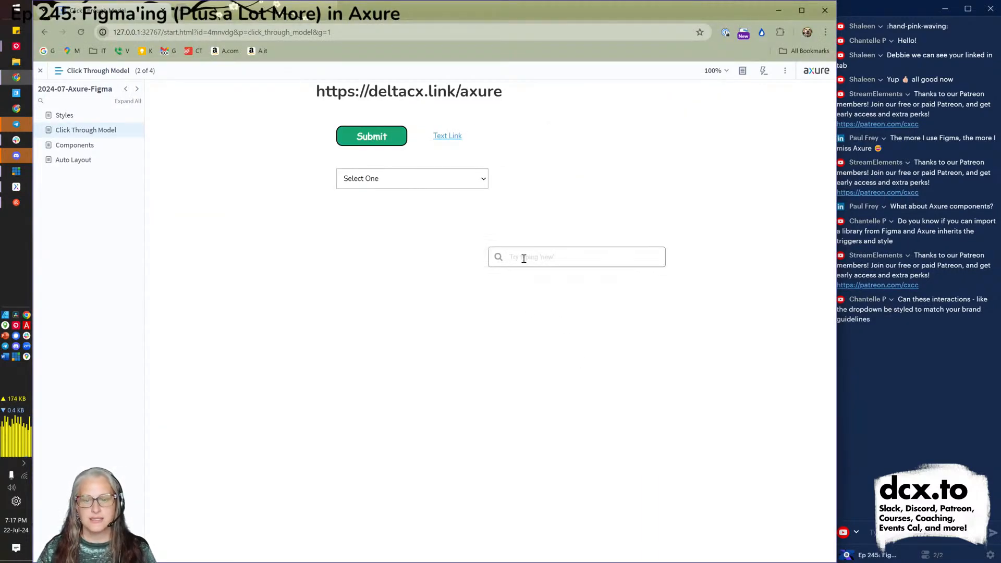
{"action": "left_click", "coordinate": [557, 259]}
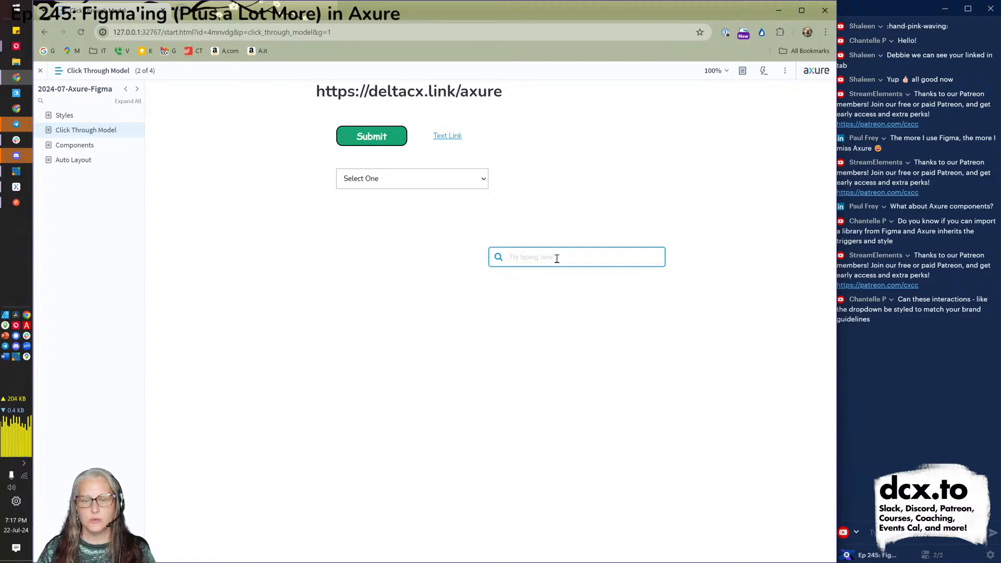
{"action": "type", "text": "new"}
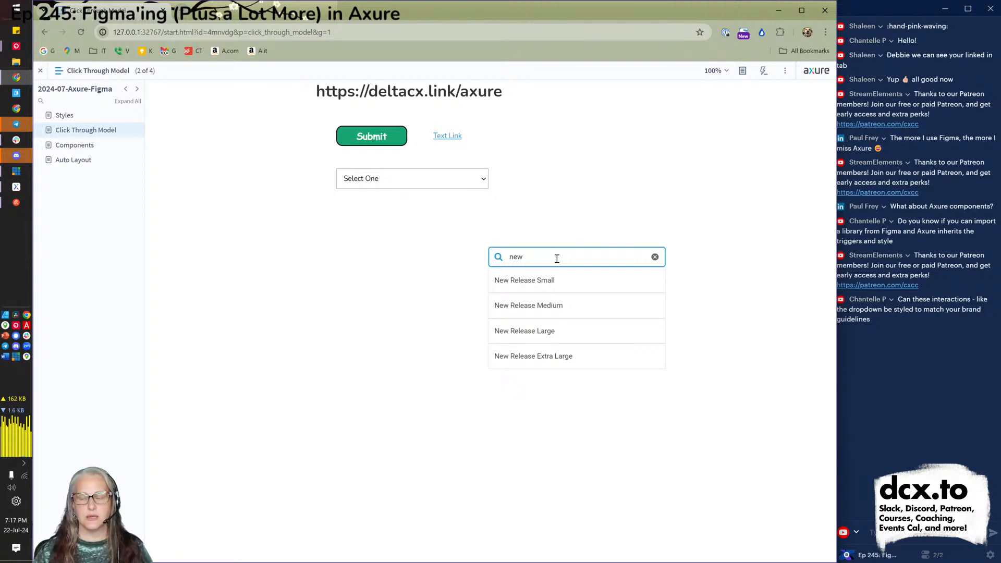
{"action": "key", "text": "ctrl+a"}
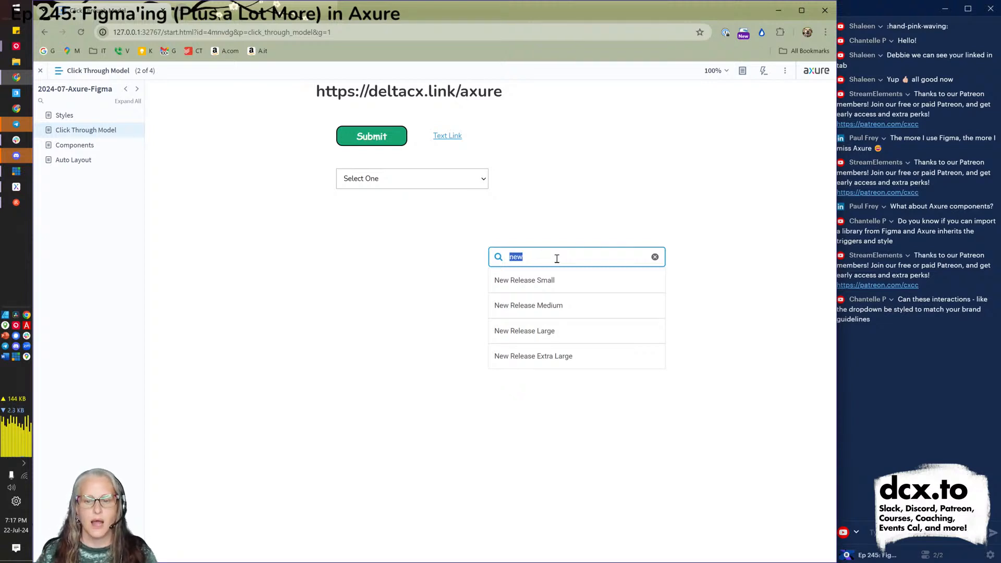
{"action": "type", "text": "sma"}
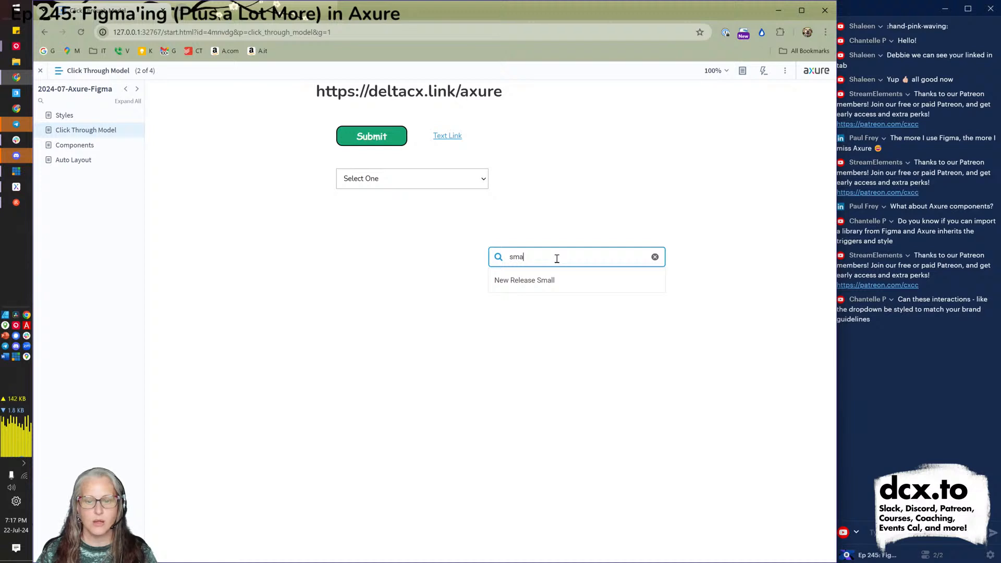
{"action": "key", "text": "ctrl+a"}
{"action": "type", "text": "med"}
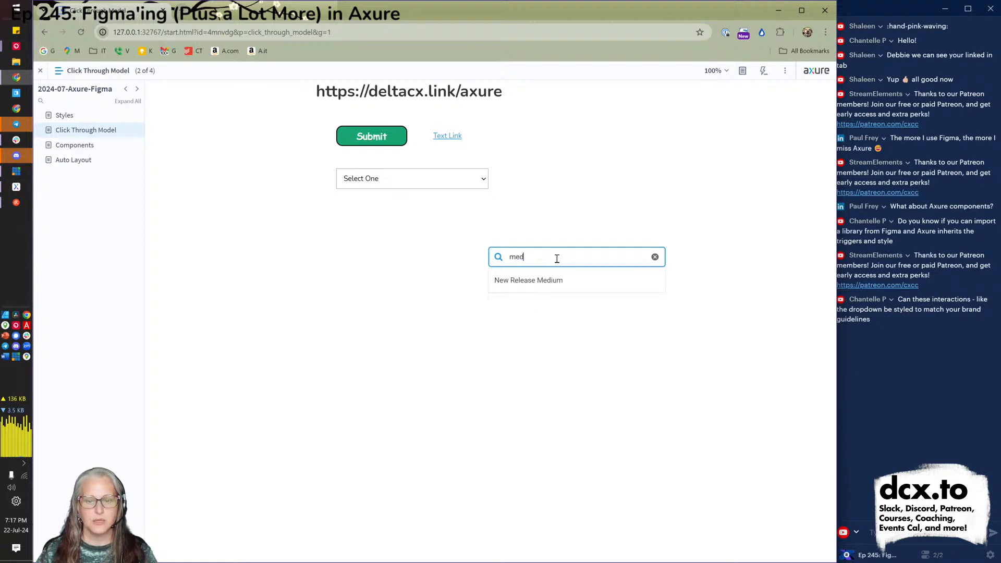
{"action": "key", "text": "ctrl+a"}
{"action": "type", "text": "re"}
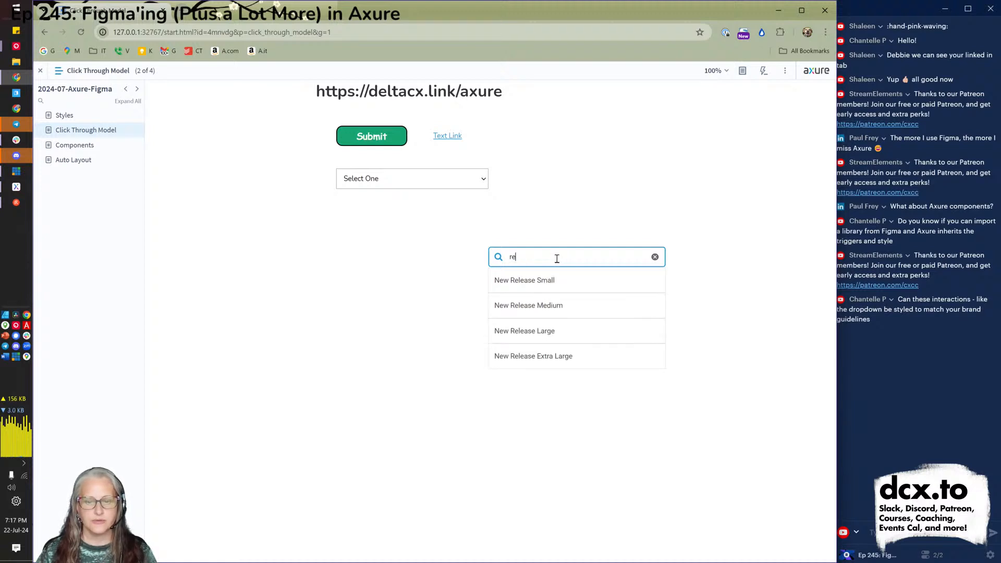
{"action": "key", "text": "ctrl+a"}
{"action": "key", "text": "BackSpace"}
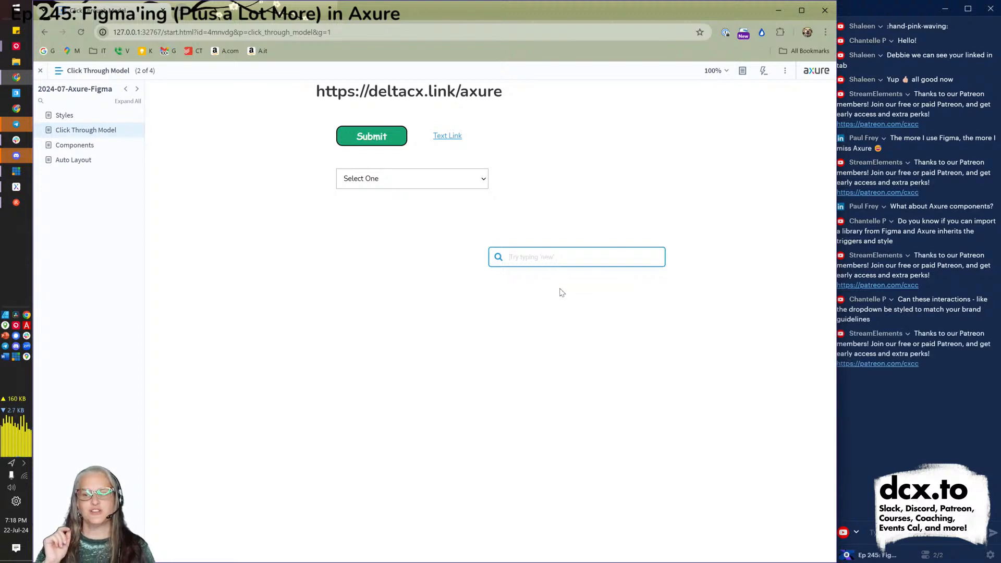
{"action": "left_click", "coordinate": [582, 327]}
Back in Axure, open the Search Results repeater to review its ProductName data, then close it.
{"action": "key", "text": "alt+Tab"}
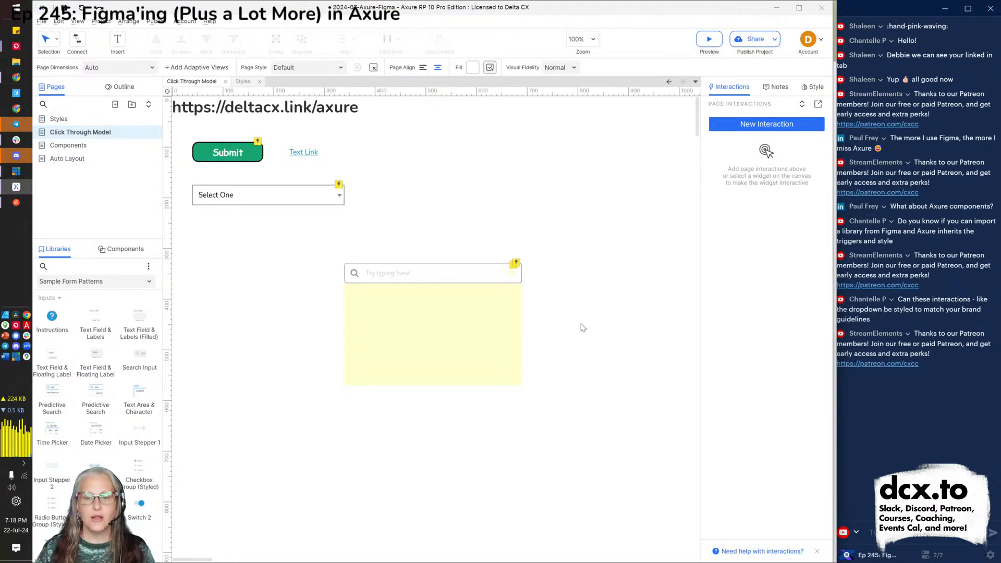
{"action": "left_click", "coordinate": [361, 271]}
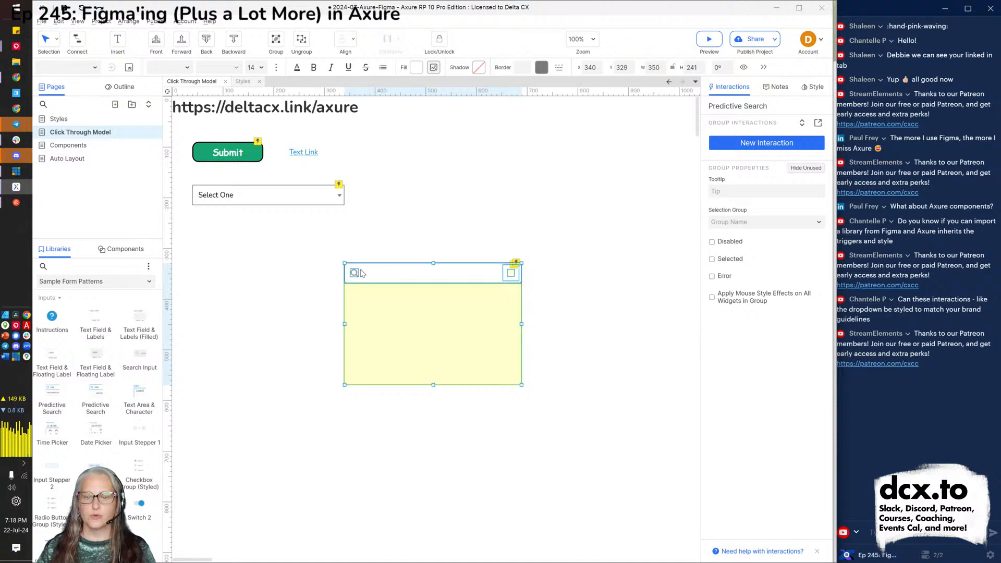
{"action": "double_click", "coordinate": [379, 328]}
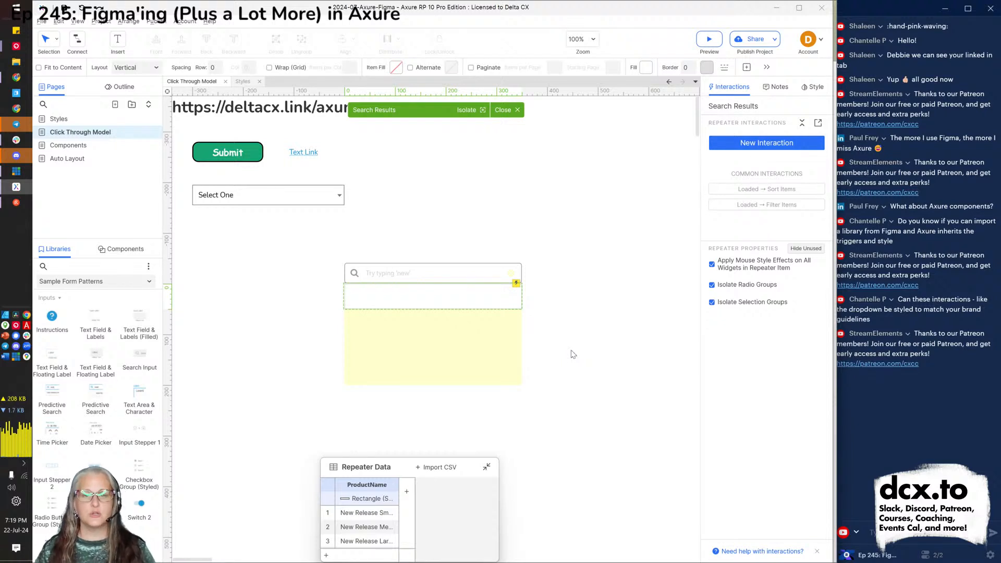
{"action": "key", "text": "Escape"}
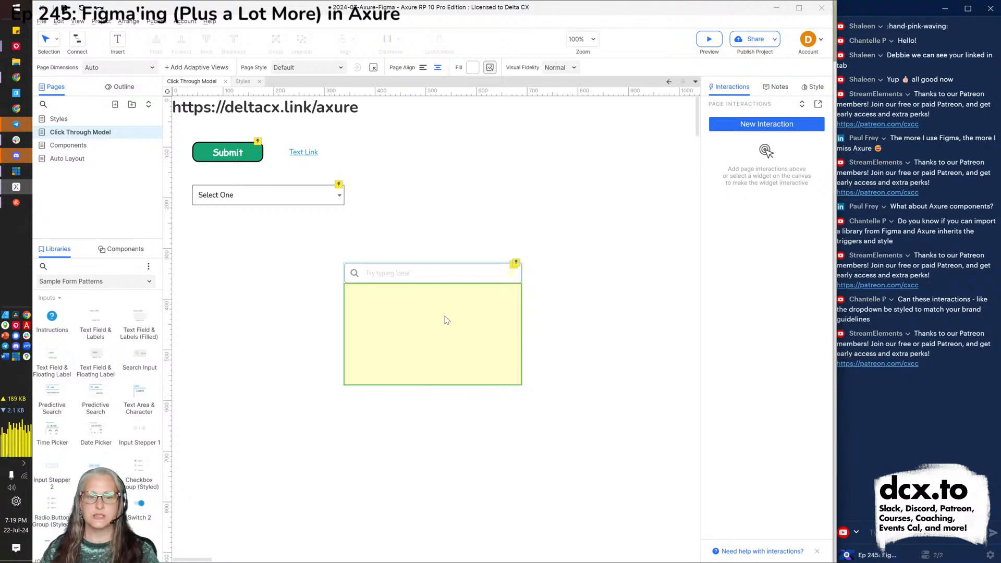
{"action": "left_click", "coordinate": [399, 275]}
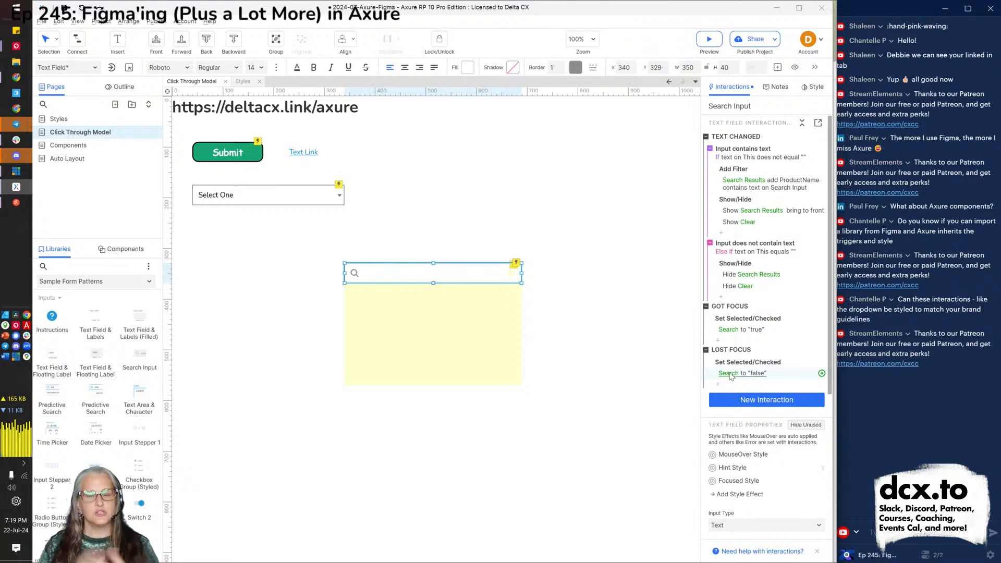
{"action": "double_click", "coordinate": [445, 354]}
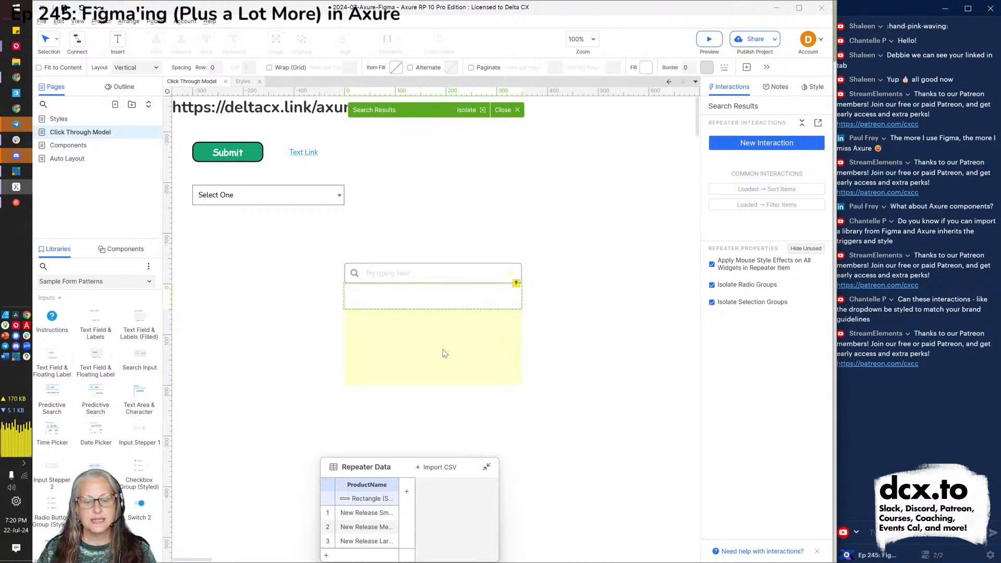
{"action": "key", "text": "Escape"}
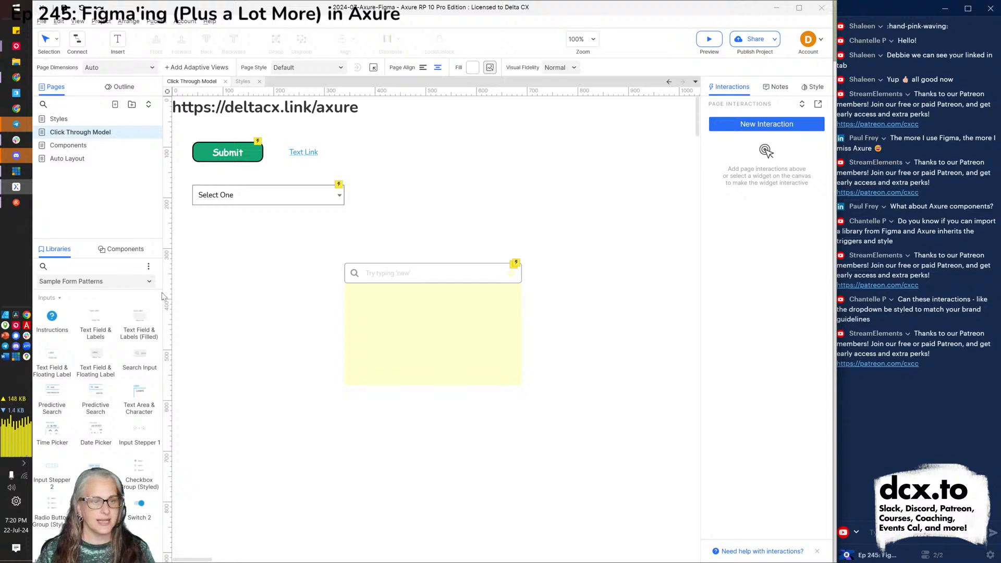
Switch the Libraries panel to Default and open the Components page.
{"action": "left_click", "coordinate": [94, 284]}
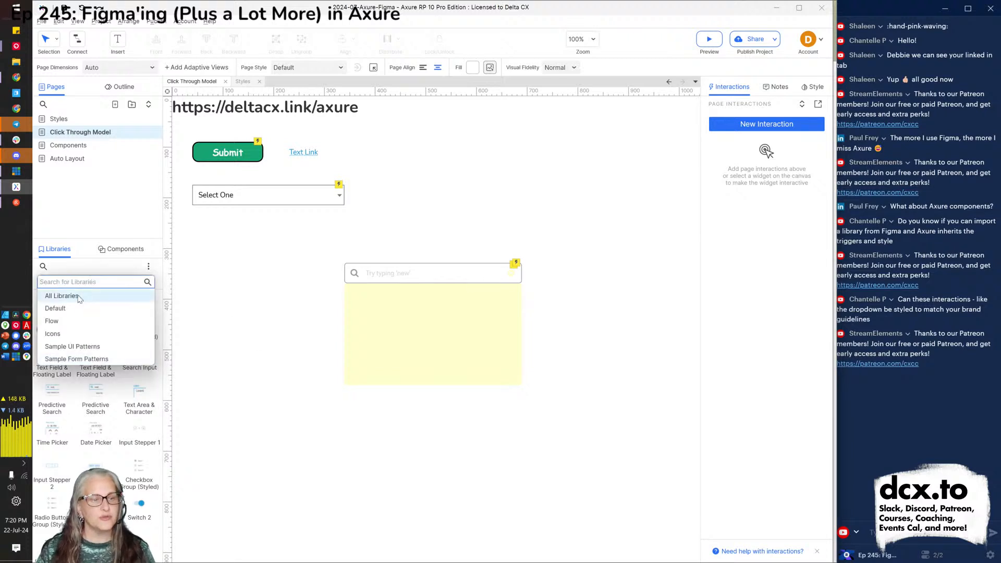
{"action": "left_click", "coordinate": [72, 310]}
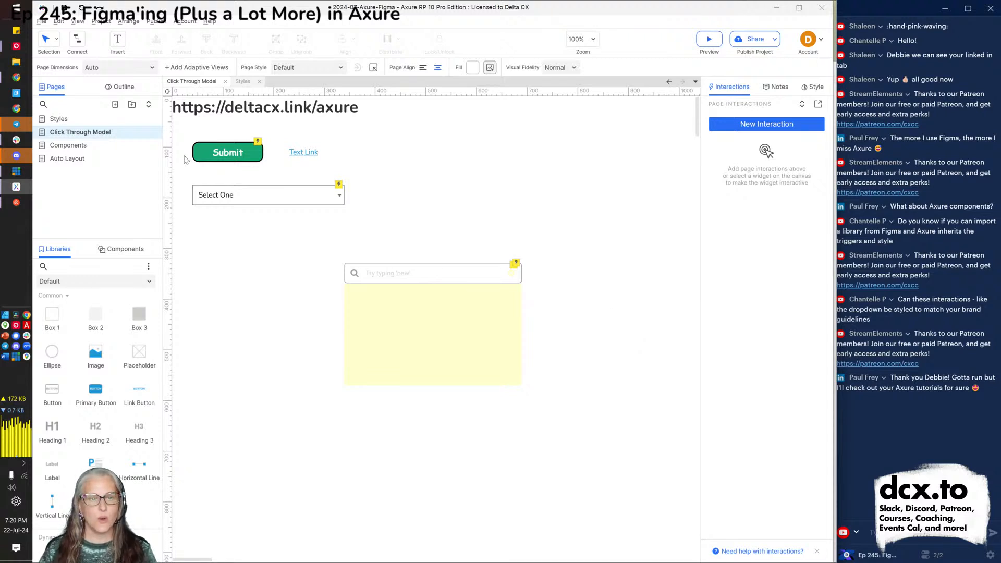
{"action": "left_click", "coordinate": [73, 147]}
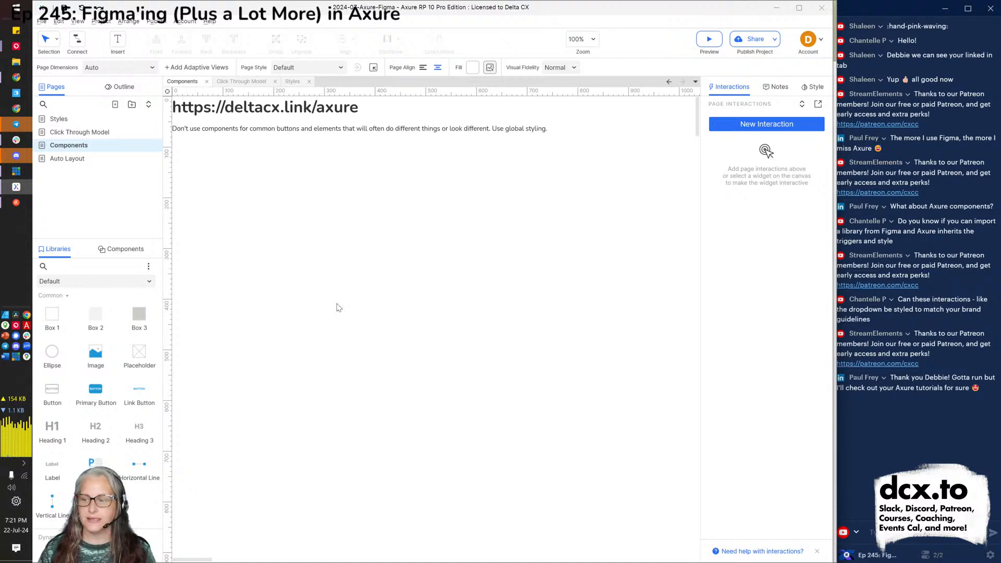
Show the Components panel next to Libraries, which lists no components yet.
{"action": "left_click", "coordinate": [120, 252]}
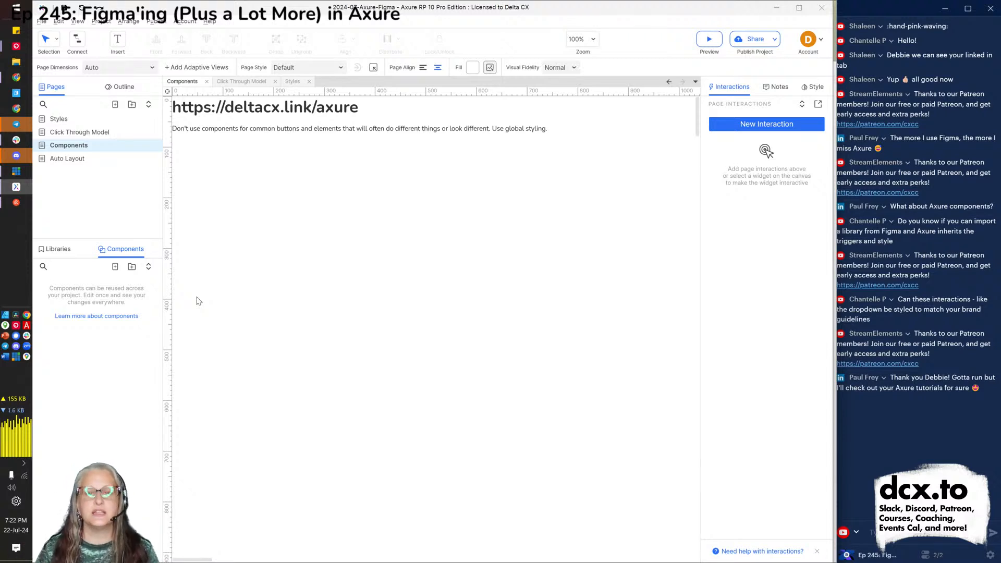
Add a new component and name it 'icon'.
{"action": "left_click", "coordinate": [115, 267]}
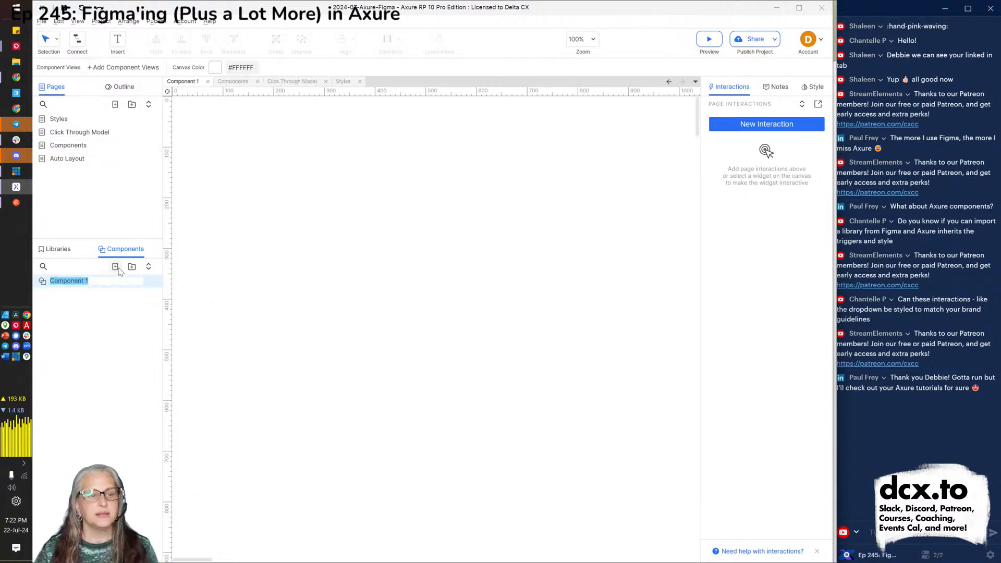
{"action": "type", "text": "icon"}
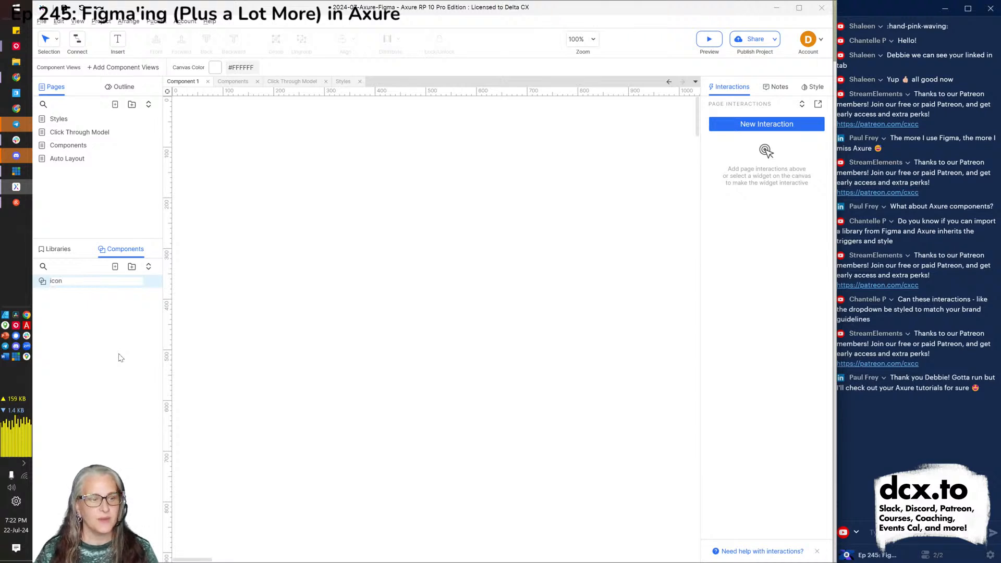
{"action": "key", "text": "Return"}
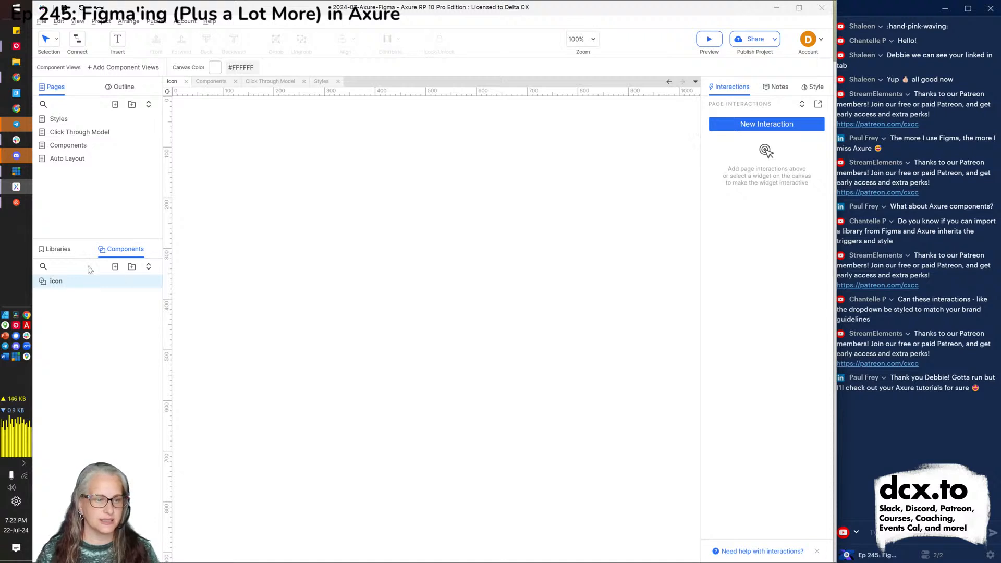
From the Icons library, place a person icon at the component canvas's top-left corner.
{"action": "left_click", "coordinate": [58, 251]}
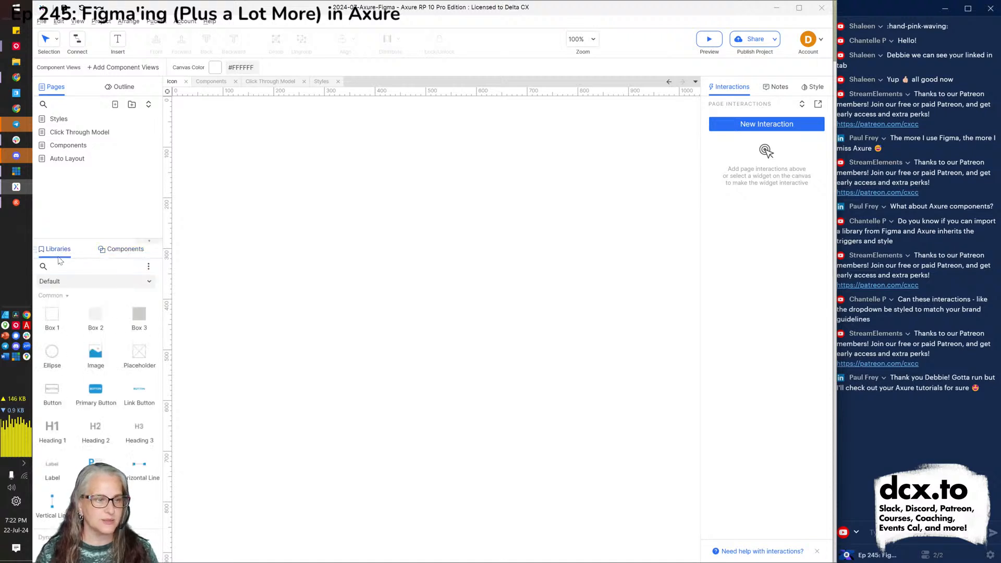
{"action": "left_click", "coordinate": [88, 285]}
{"action": "left_click", "coordinate": [76, 333]}
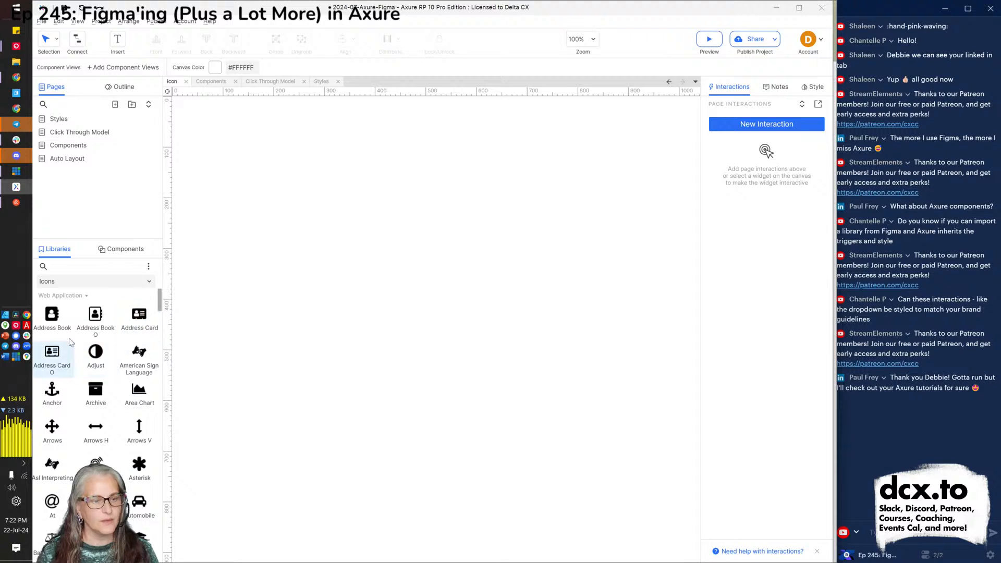
{"action": "left_click_drag", "start_coordinate": [155, 110], "coordinate": [176, 99]}
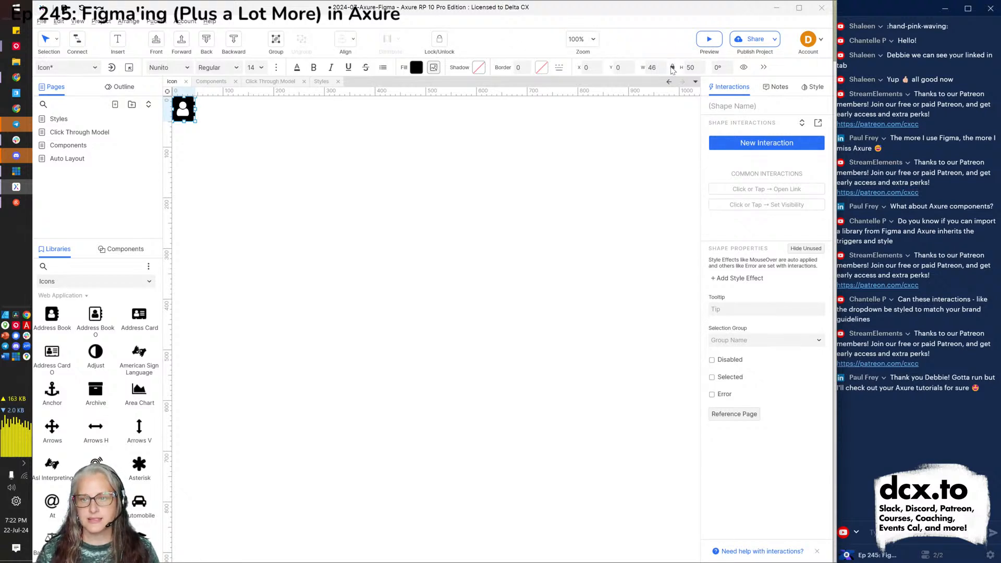
Set the person icon's height to 30 and return to the components list.
{"action": "double_click", "coordinate": [694, 67]}
{"action": "type", "text": "30"}
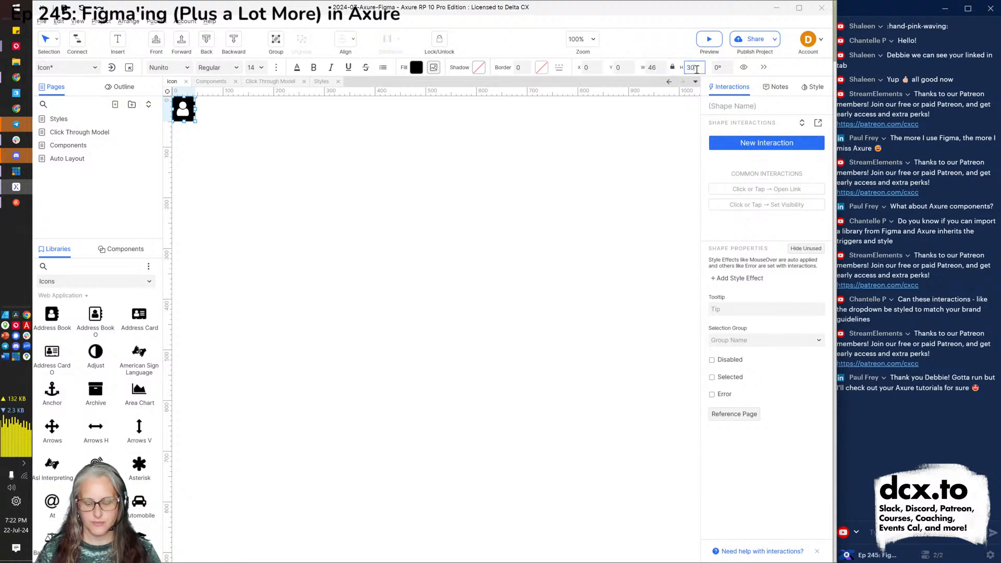
{"action": "key", "text": "Return"}
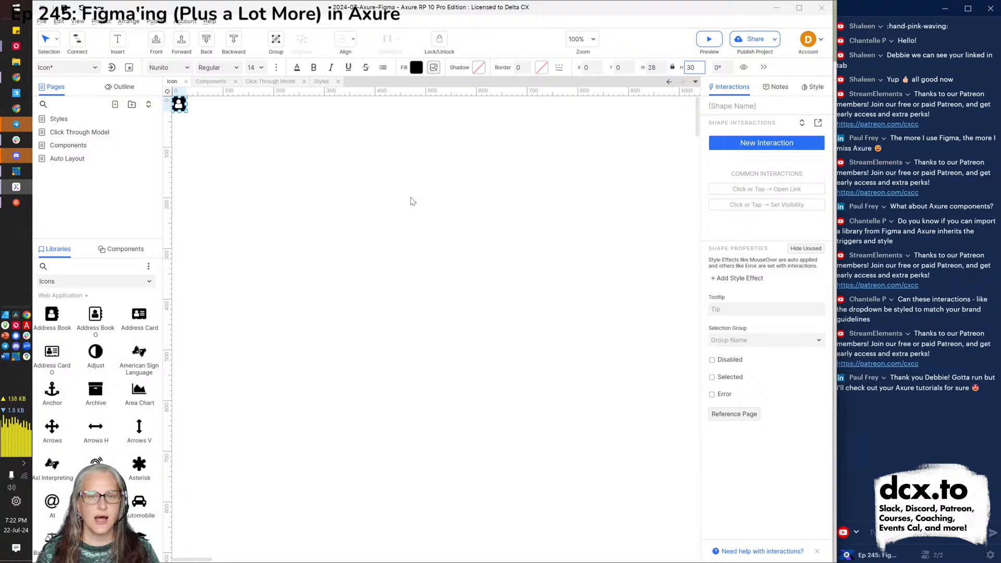
{"action": "left_click", "coordinate": [336, 175]}
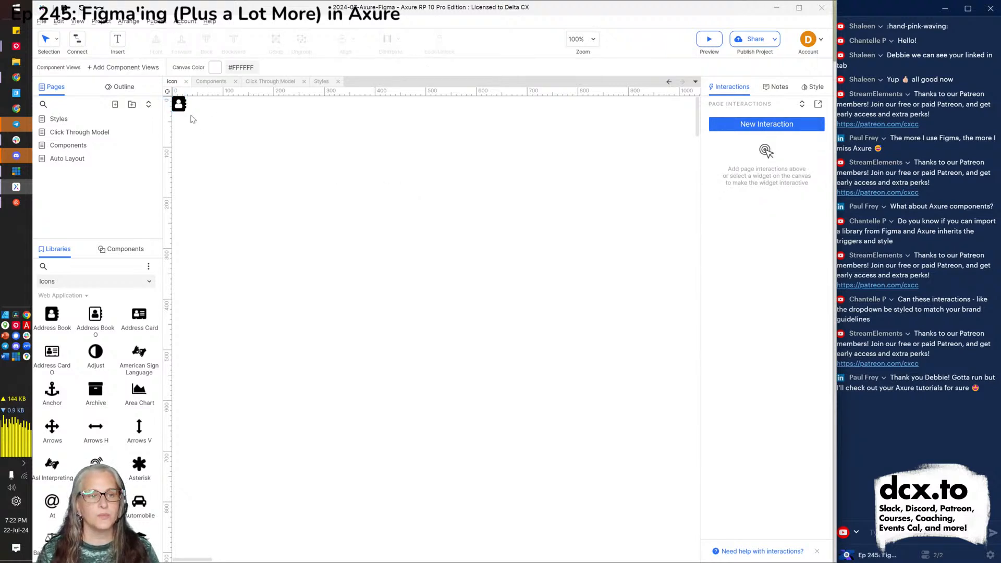
{"action": "left_click", "coordinate": [118, 250]}
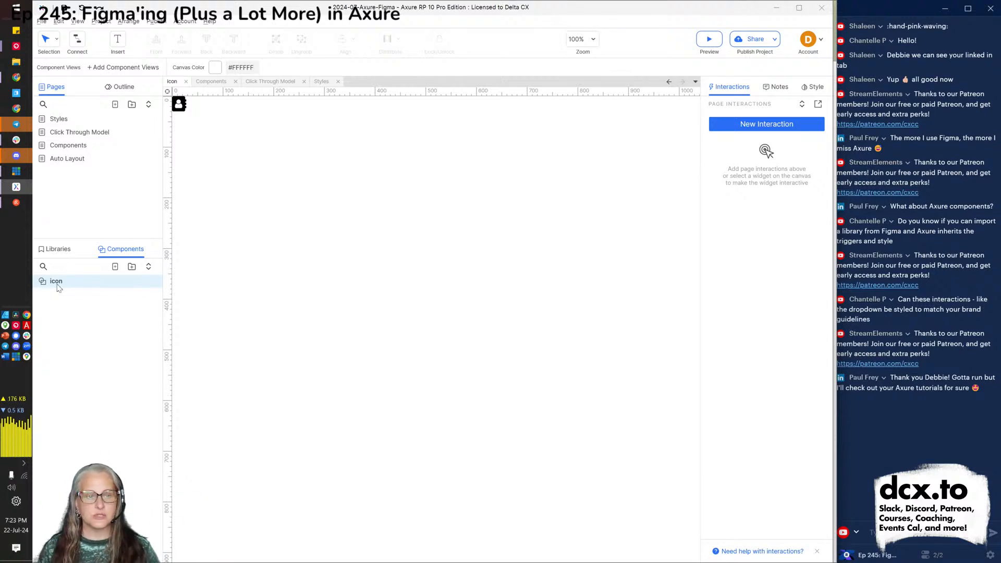
Place three icon instances on the Components page and a fourth beside Click Through Model's Text Link.
{"action": "left_click", "coordinate": [203, 85]}
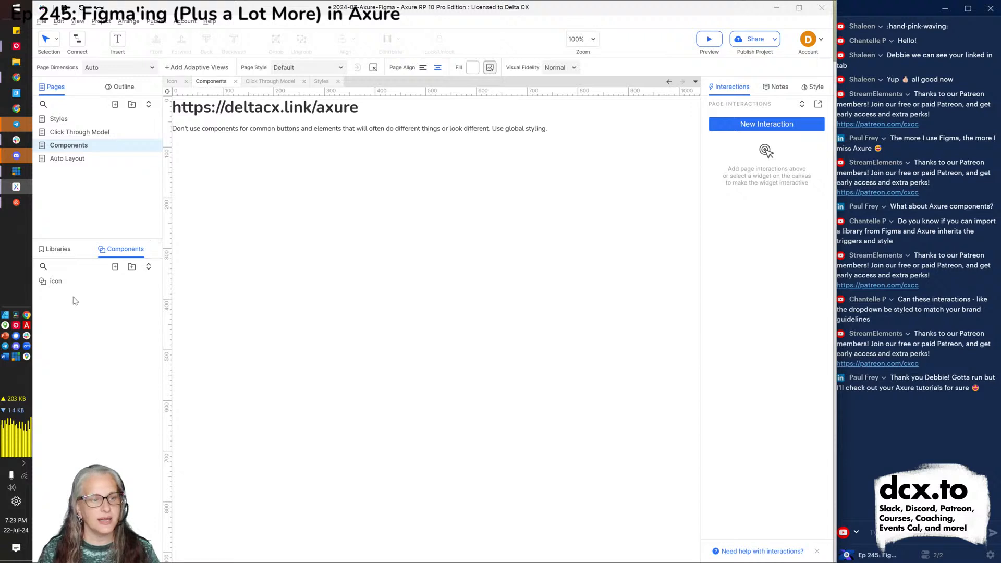
{"action": "left_click", "coordinate": [54, 282]}
{"action": "left_click_drag", "start_coordinate": [54, 282], "coordinate": [235, 152]}
{"action": "left_click_drag", "start_coordinate": [54, 282], "coordinate": [231, 176]}
{"action": "left_click_drag", "start_coordinate": [60, 284], "coordinate": [488, 148]}
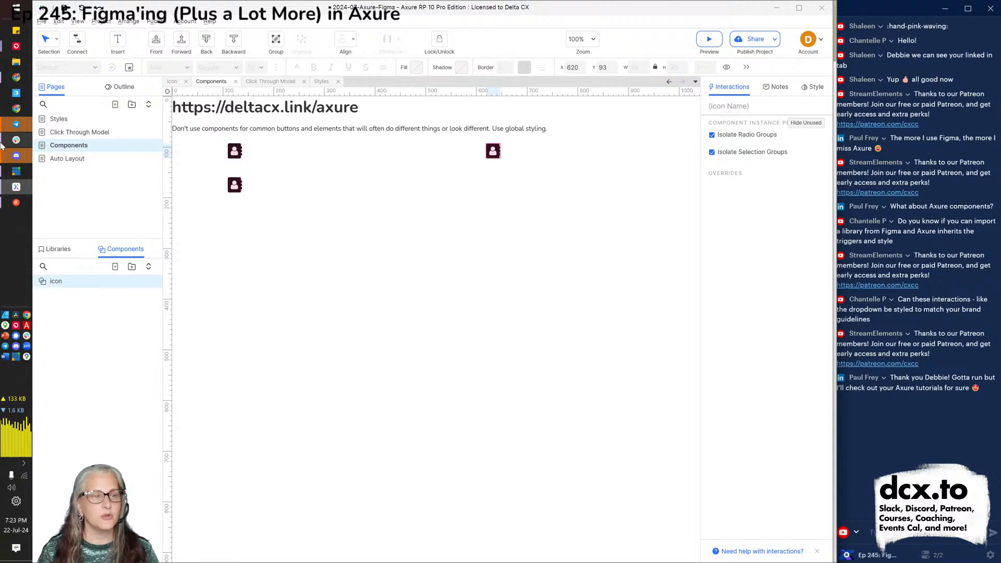
{"action": "left_click", "coordinate": [89, 137]}
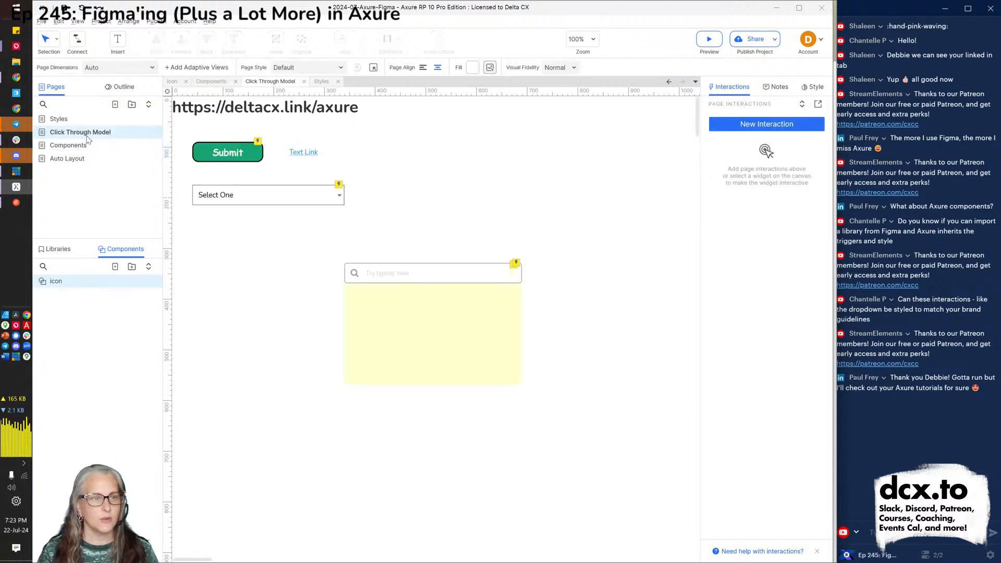
{"action": "left_click_drag", "start_coordinate": [55, 281], "coordinate": [376, 149]}
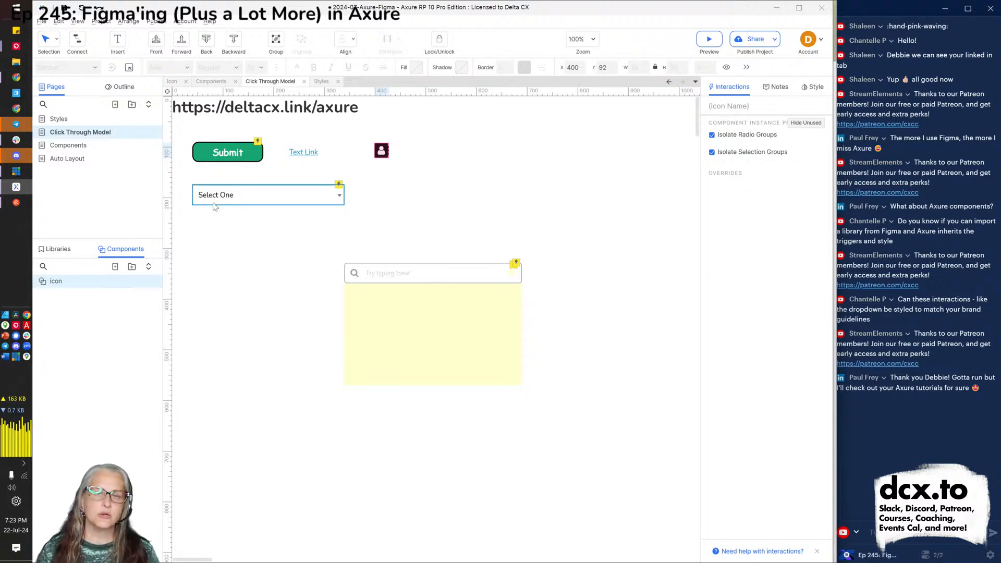
Toggle View > Masks > Mask Dynamic Panels, then reopen the Components page.
{"action": "left_click", "coordinate": [77, 22]}
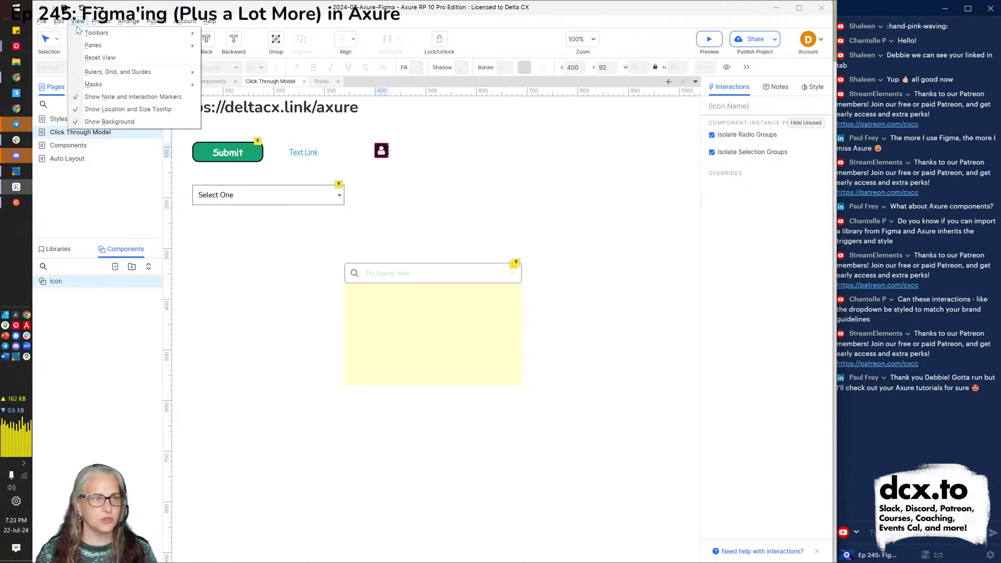
{"action": "mouse_move", "coordinate": [123, 90]}
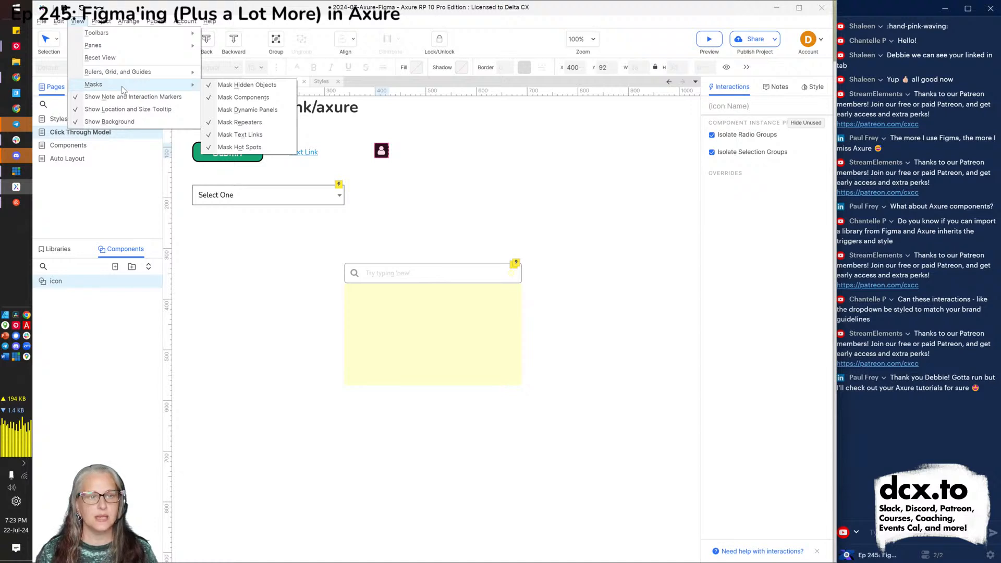
{"action": "left_click", "coordinate": [237, 109]}
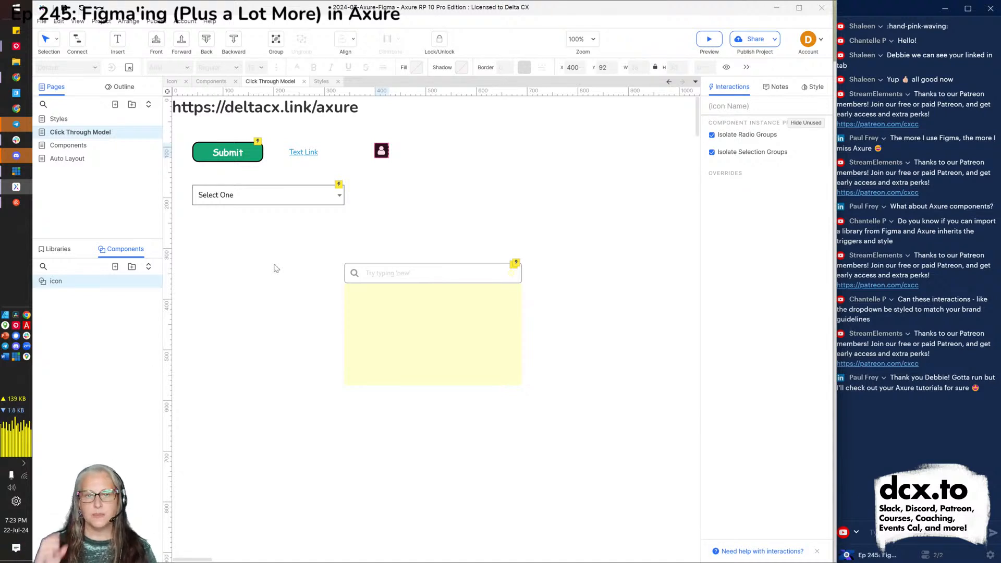
{"action": "left_click", "coordinate": [69, 147]}
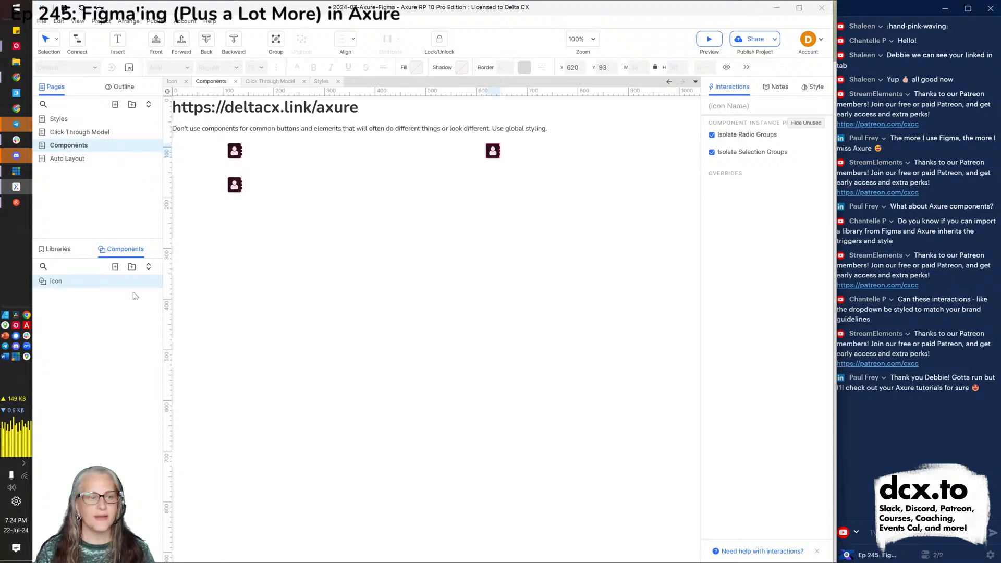
In the icon component, replace the person icon with an Arrows icon from the Icons library.
{"action": "double_click", "coordinate": [76, 286]}
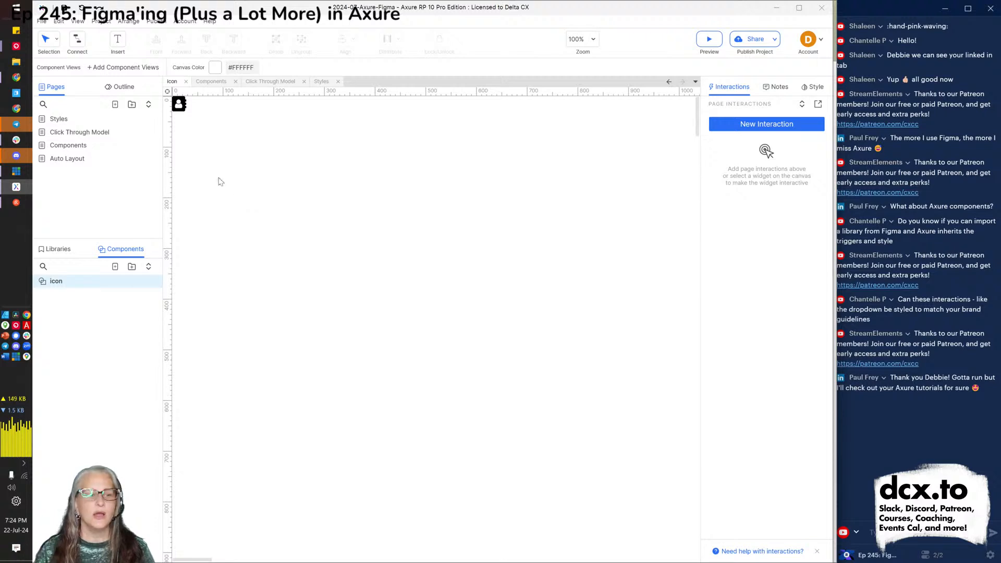
{"action": "left_click", "coordinate": [176, 109]}
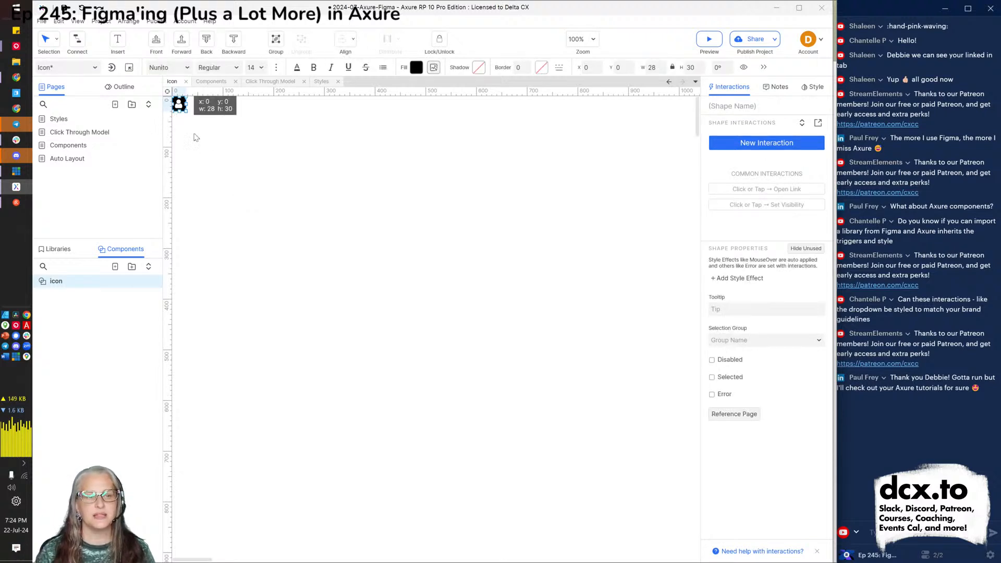
{"action": "key", "text": "Delete"}
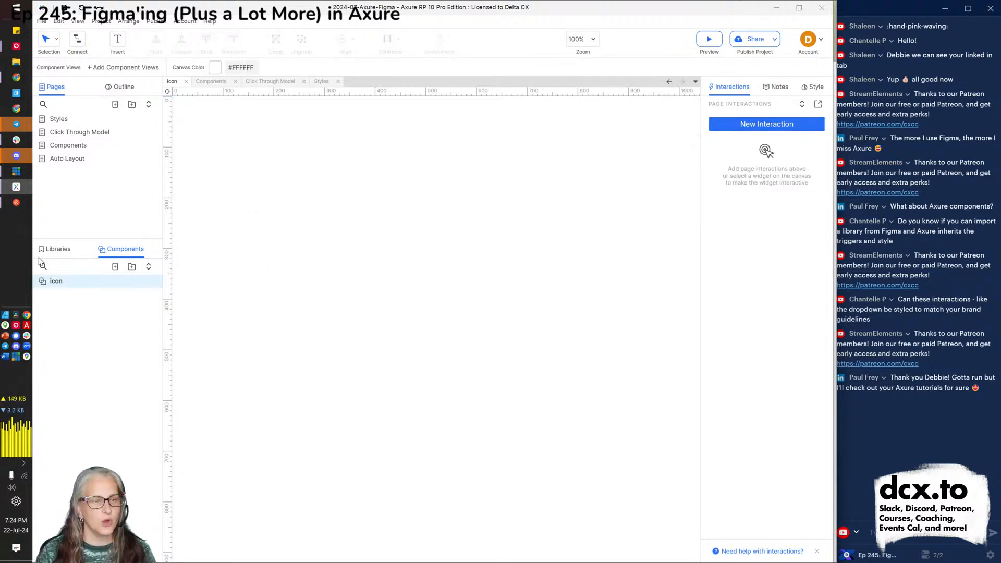
{"action": "left_click", "coordinate": [67, 254]}
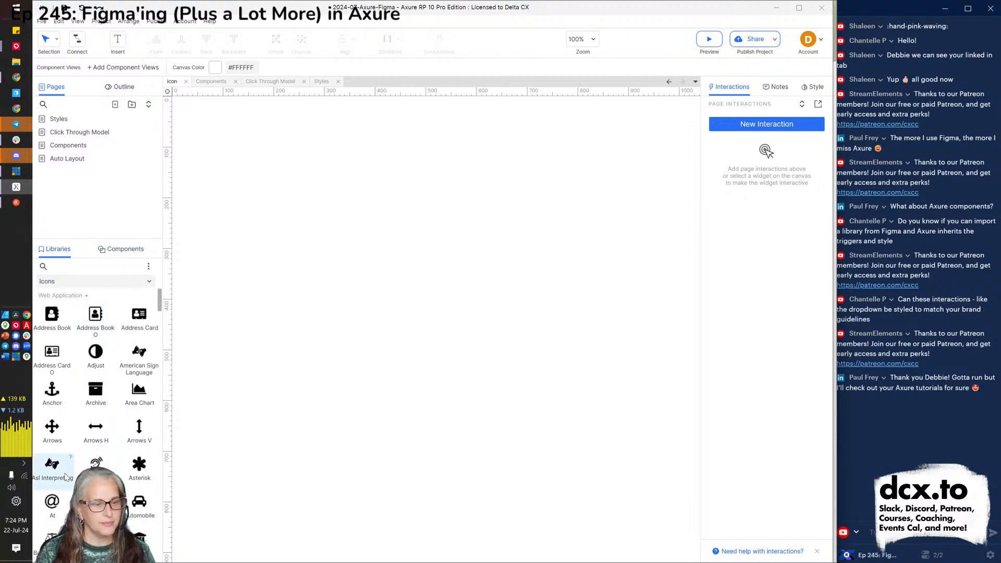
{"action": "left_click_drag", "start_coordinate": [51, 442], "coordinate": [214, 165]}
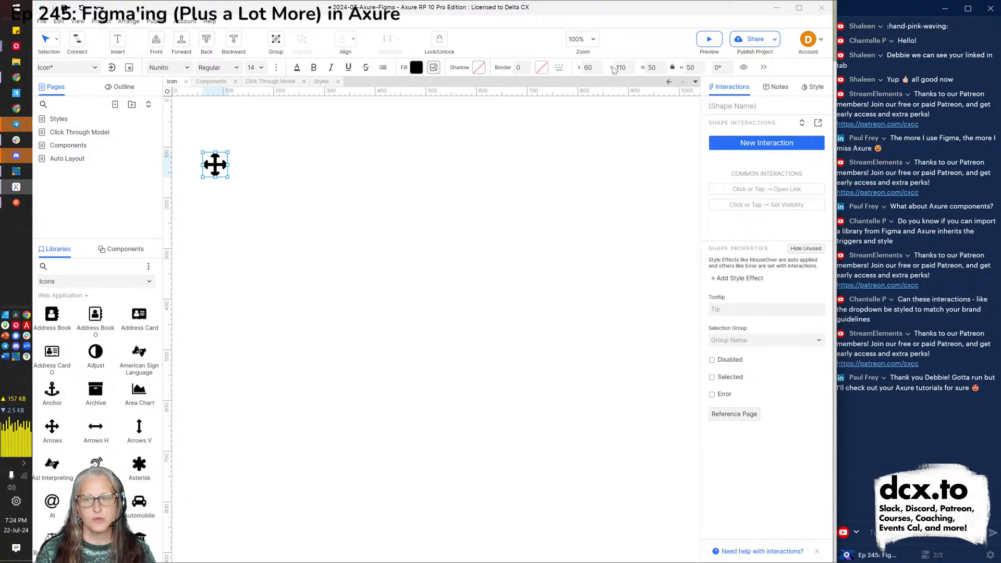
Position the Arrows icon at 0,0 and size it 30 by 30.
{"action": "left_click", "coordinate": [596, 68]}
{"action": "type", "text": "0"}
{"action": "key", "text": "Tab"}
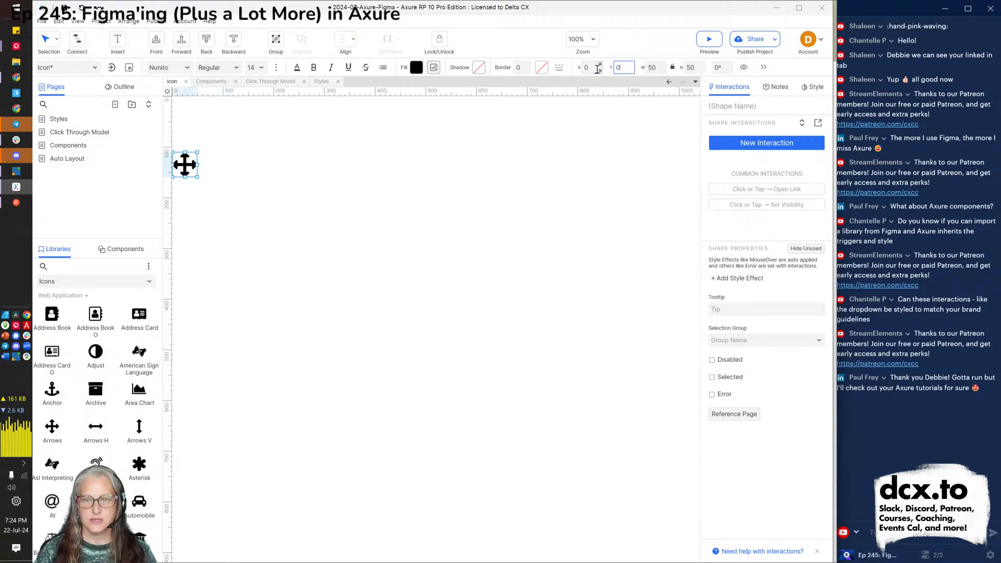
{"action": "type", "text": "0"}
{"action": "key", "text": "Tab"}
{"action": "type", "text": "30"}
{"action": "key", "text": "Tab"}
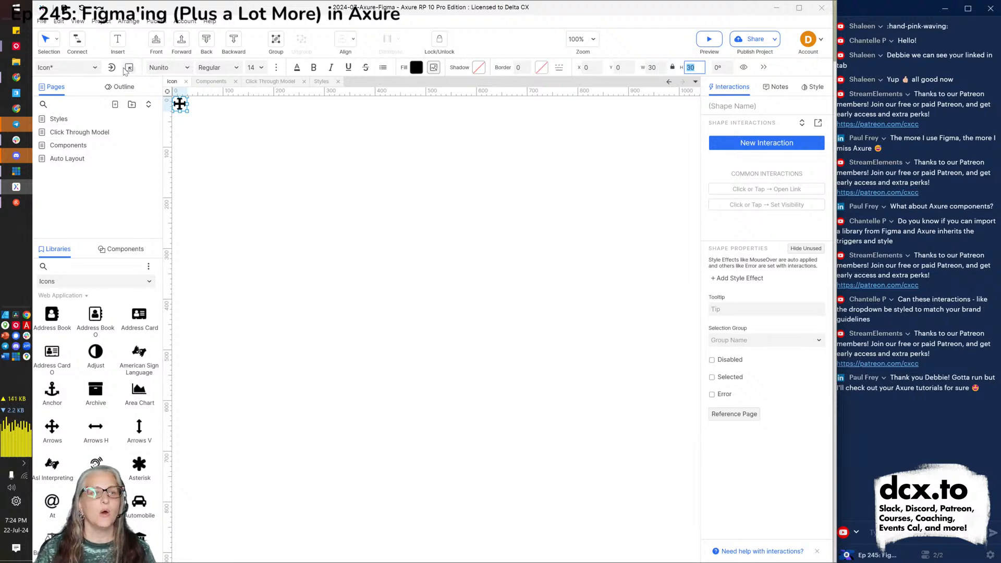
Apply the Deb Button style to the Arrows icon.
{"action": "left_click", "coordinate": [99, 67]}
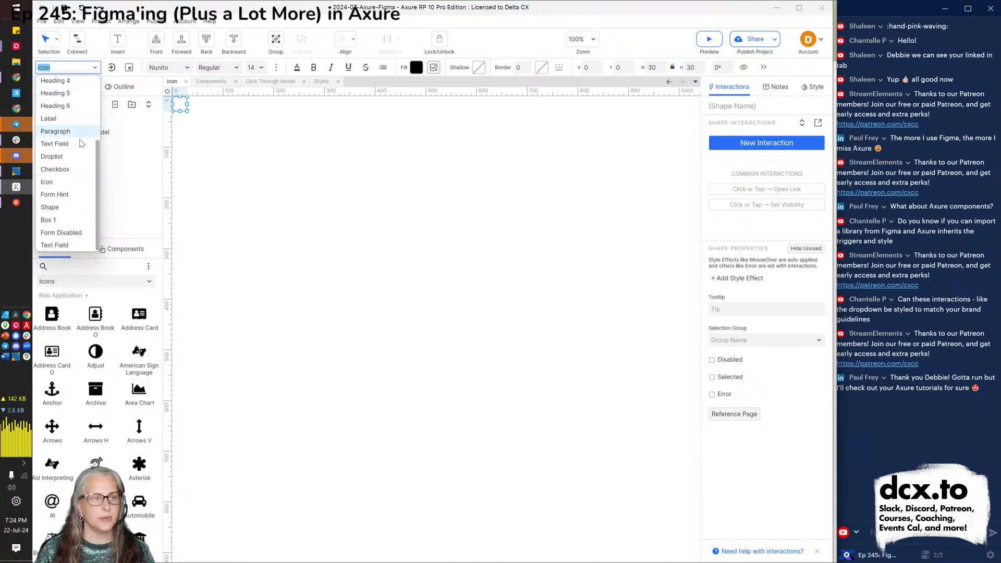
{"action": "scroll", "coordinate": [69, 161], "scroll_direction": "up", "scroll_amount": 3}
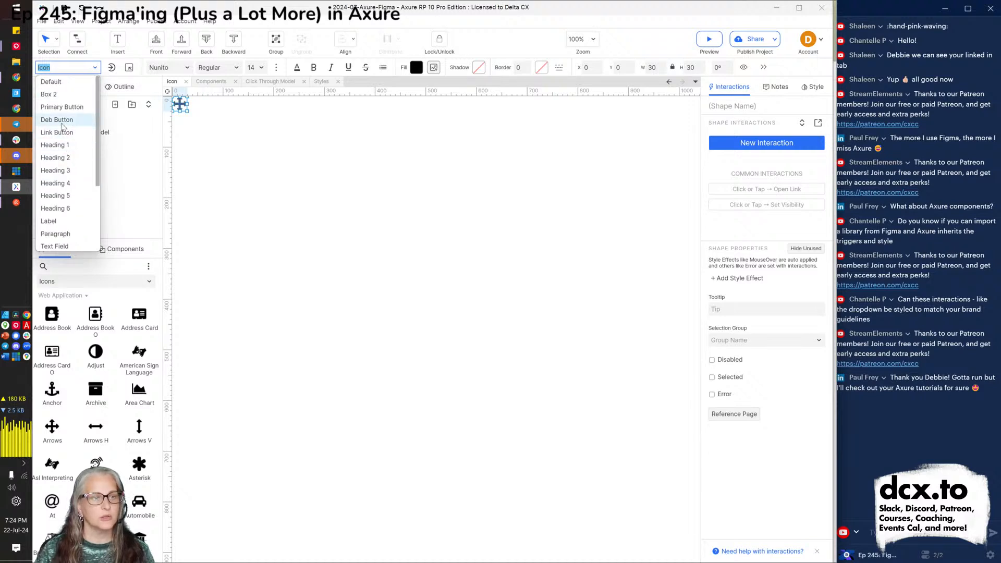
{"action": "left_click", "coordinate": [61, 126]}
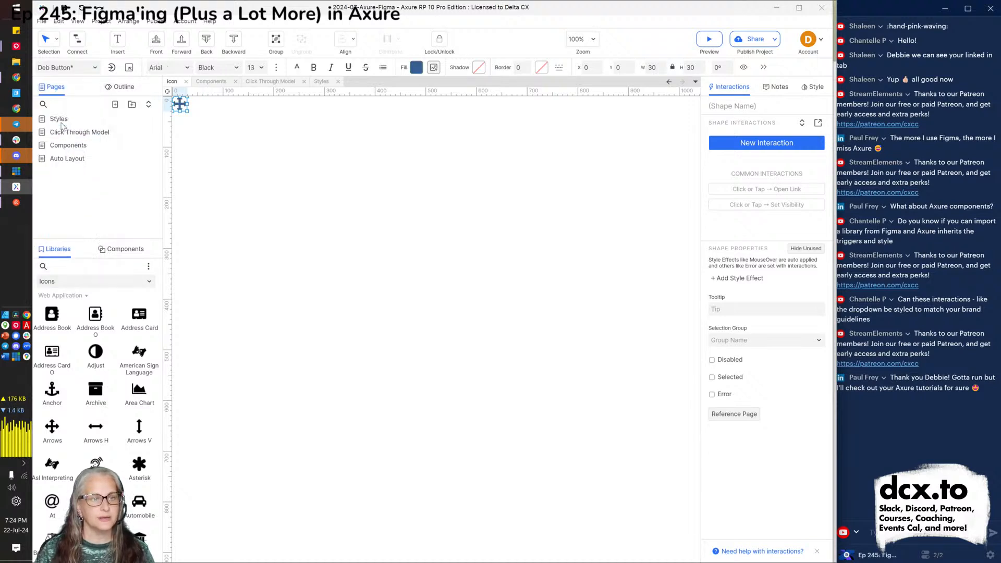
{"action": "left_click", "coordinate": [395, 271]}
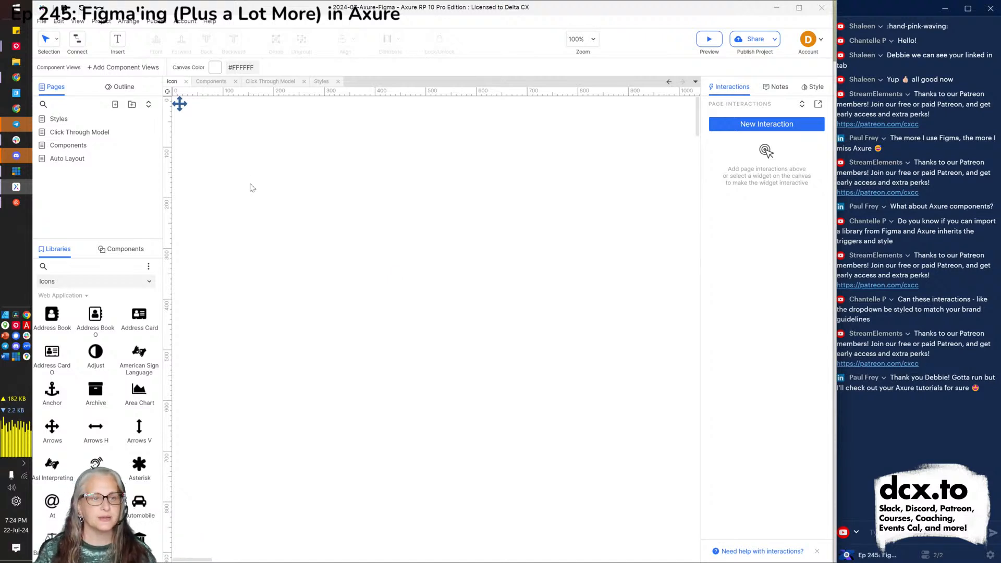
Return to the Components page and close the icon component's tab.
{"action": "left_click", "coordinate": [211, 82]}
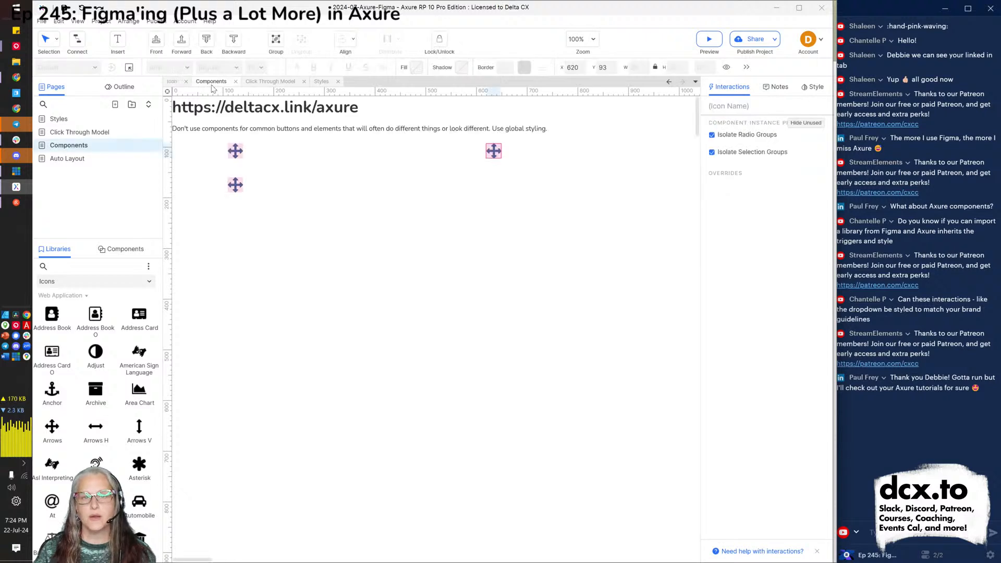
{"action": "left_click", "coordinate": [395, 272]}
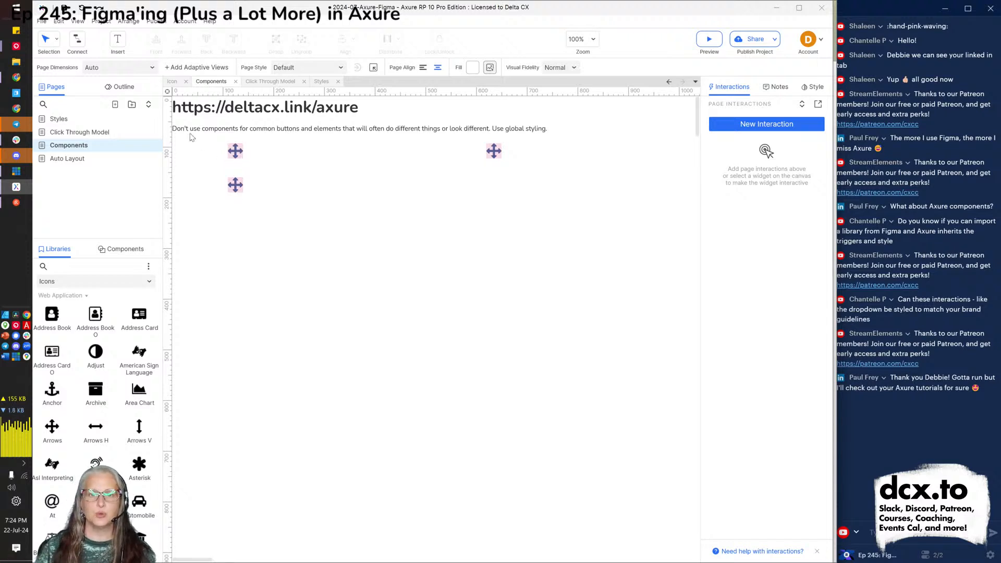
{"action": "left_click", "coordinate": [186, 82]}
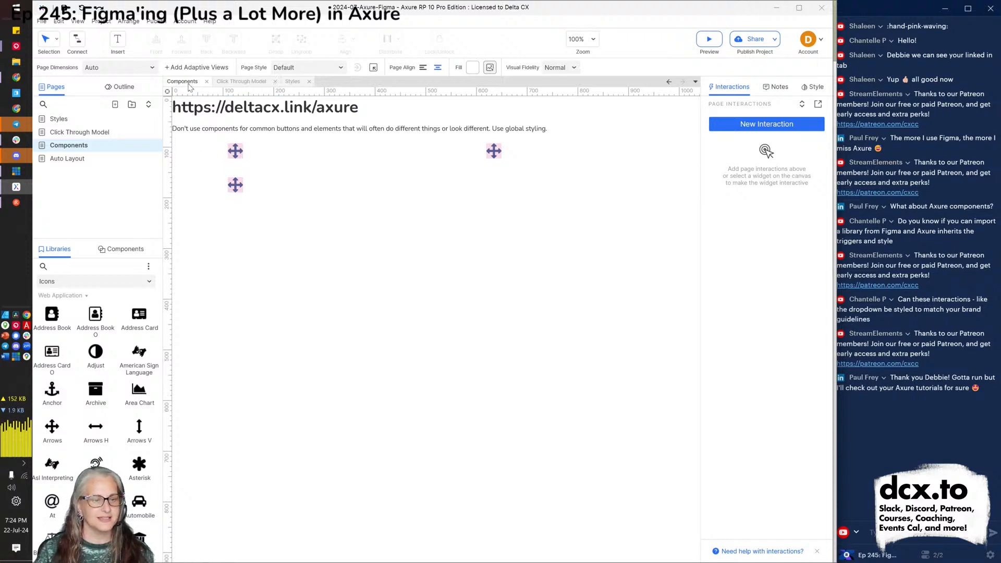
Switch the Libraries panel to Default, then add a new blank component in the Components panel.
{"action": "left_click", "coordinate": [95, 285]}
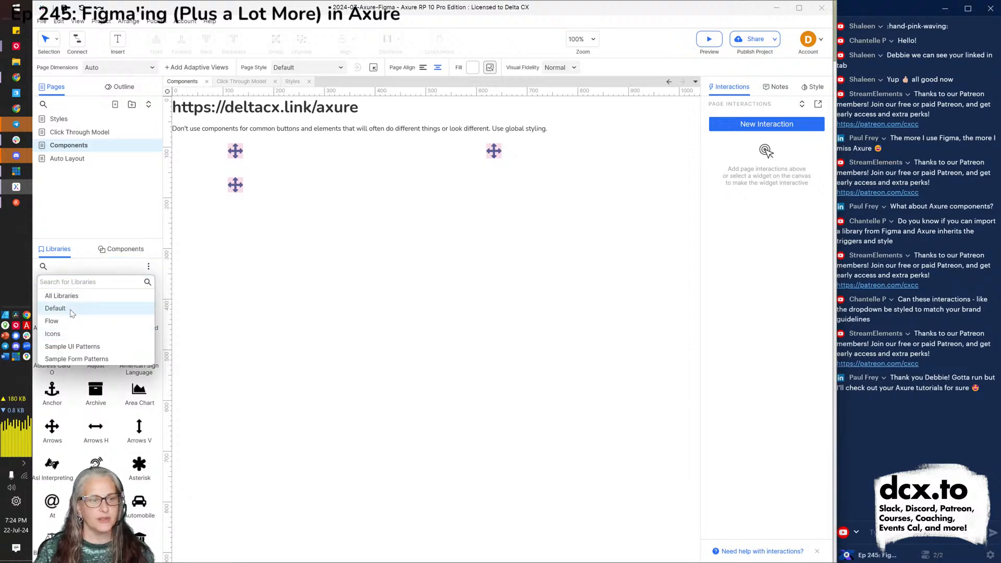
{"action": "left_click", "coordinate": [55, 308]}
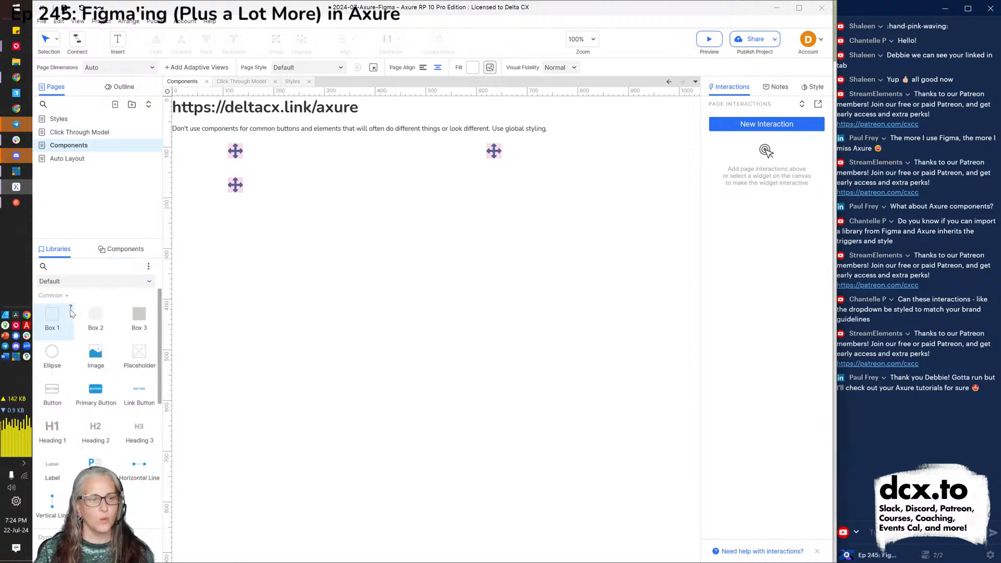
{"action": "left_click", "coordinate": [121, 248]}
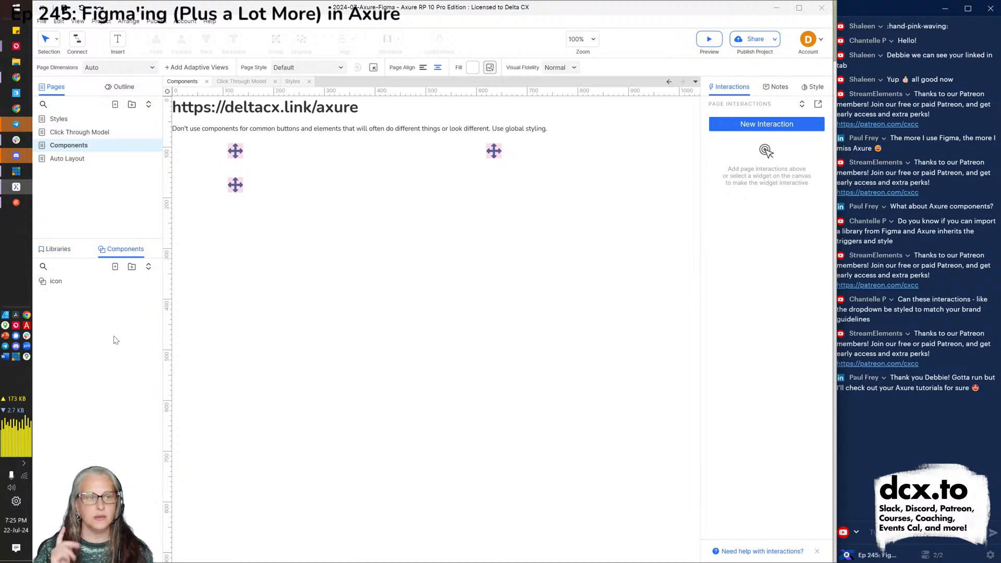
{"action": "left_click", "coordinate": [114, 267]}
Name the component 'primary button' and drop a Primary Button widget onto its canvas.
{"action": "type", "text": "primary button"}
{"action": "key", "text": "Return"}
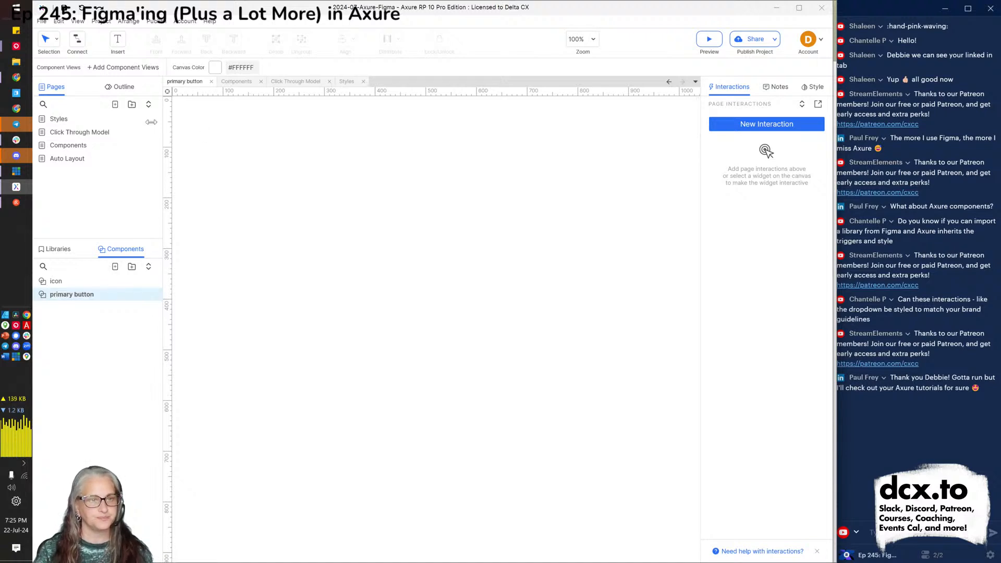
{"action": "left_click", "coordinate": [57, 250]}
{"action": "left_click_drag", "start_coordinate": [95, 395], "coordinate": [182, 112]}
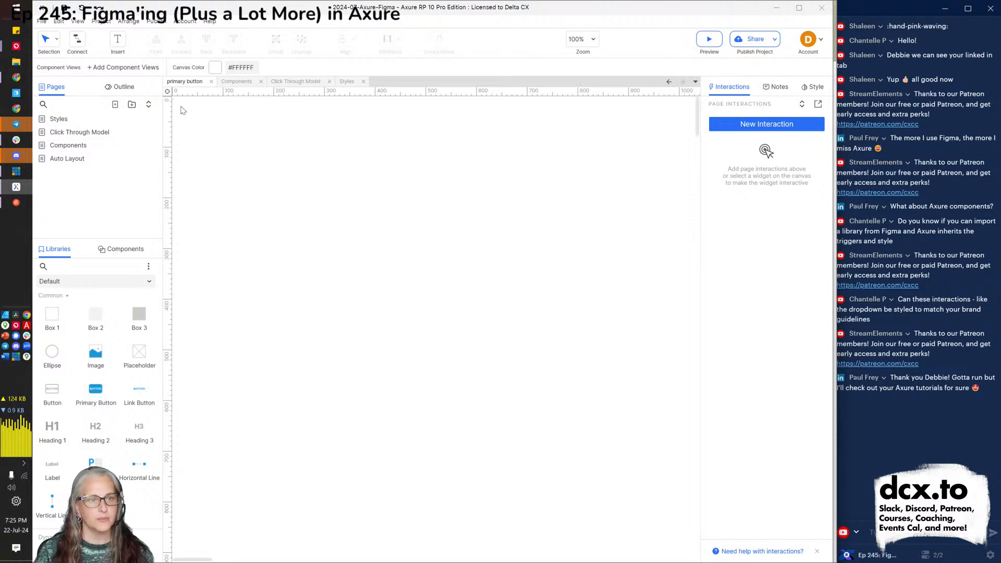
{"action": "left_click_drag", "start_coordinate": [95, 395], "coordinate": [230, 187]}
Position the button at the canvas's top-left corner, X 0 and Y 0.
{"action": "double_click", "coordinate": [589, 67]}
{"action": "type", "text": "0"}
{"action": "key", "text": "Tab"}
{"action": "type", "text": "0"}
{"action": "key", "text": "Return"}
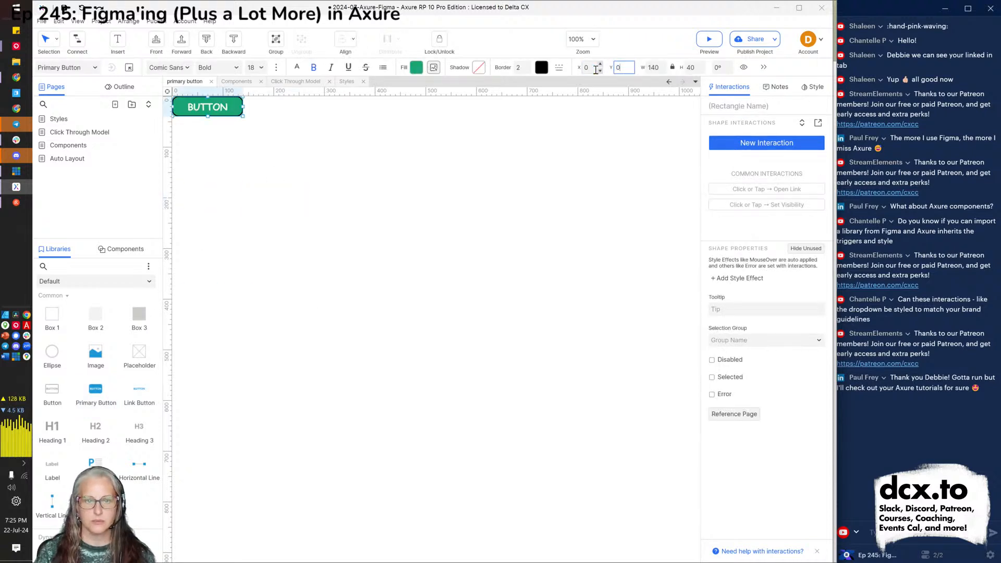
{"action": "left_click", "coordinate": [441, 259]}
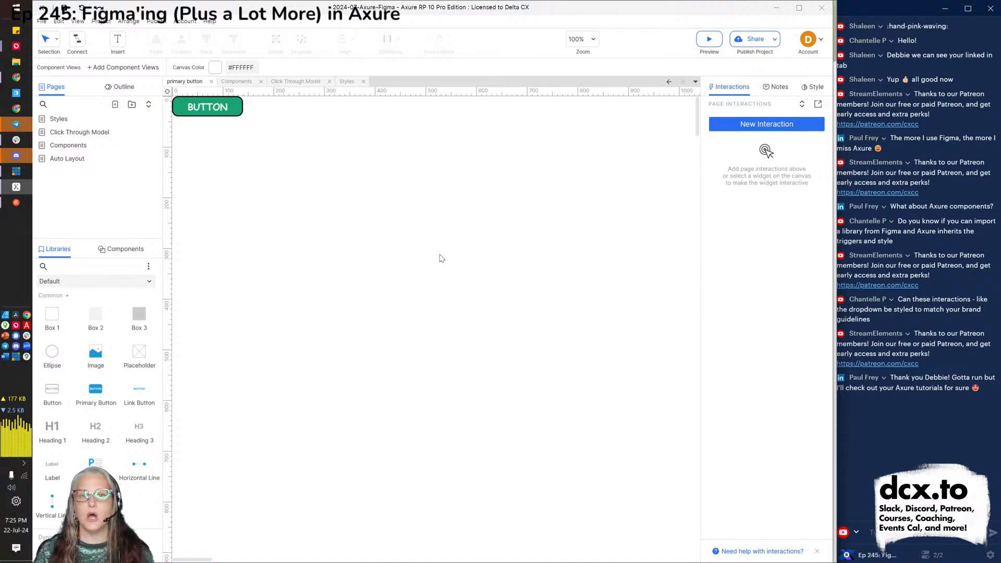
Resize the button to 200 wide by 50 high, then return to the Components page.
{"action": "left_click", "coordinate": [240, 111]}
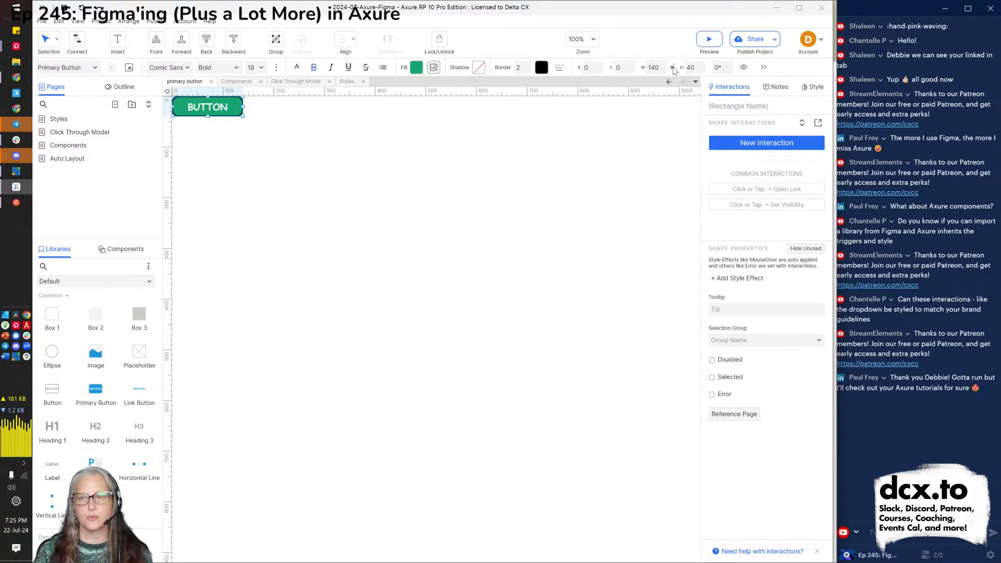
{"action": "left_click", "coordinate": [654, 67]}
{"action": "type", "text": "200"}
{"action": "key", "text": "Tab"}
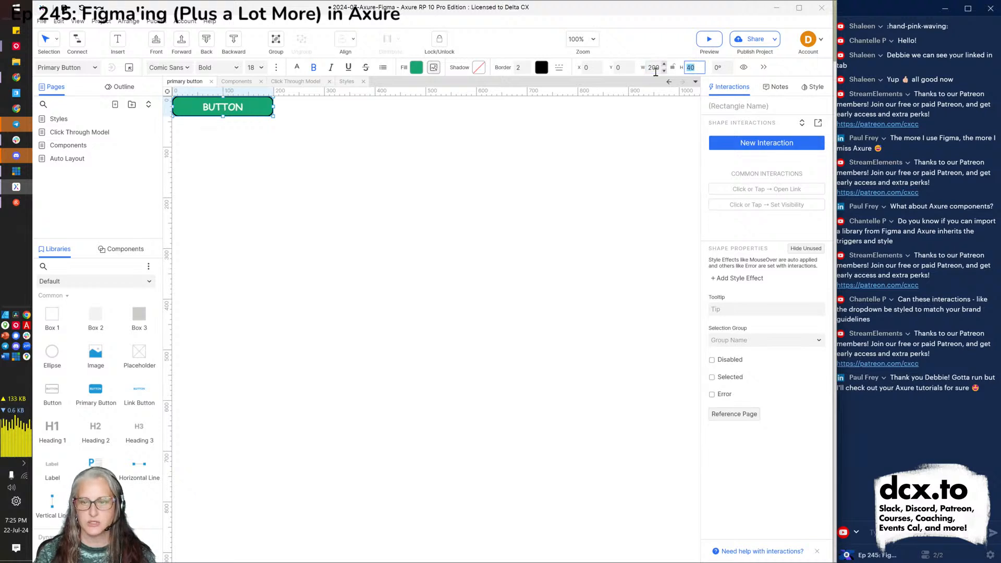
{"action": "type", "text": "50"}
{"action": "key", "text": "Return"}
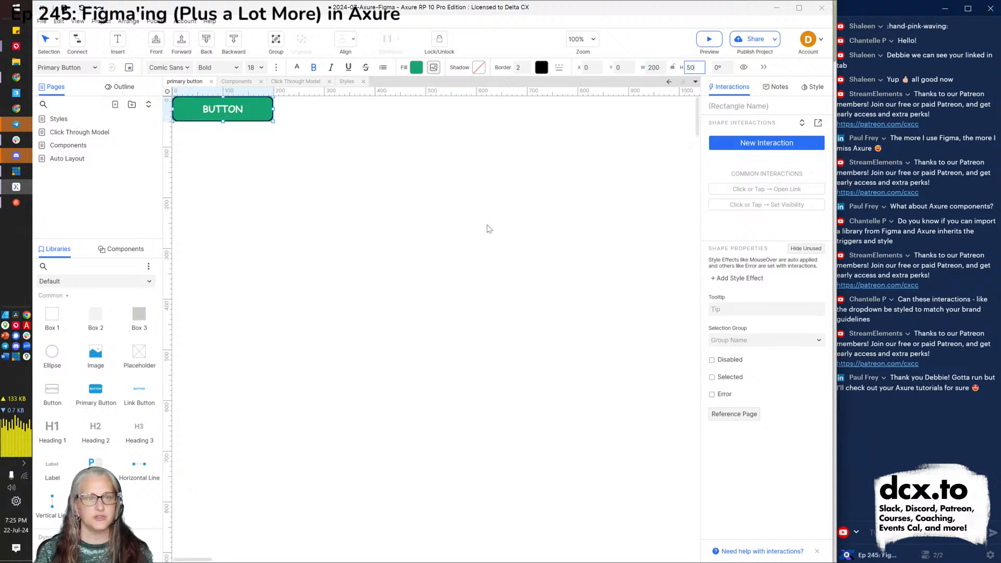
{"action": "left_click", "coordinate": [489, 229]}
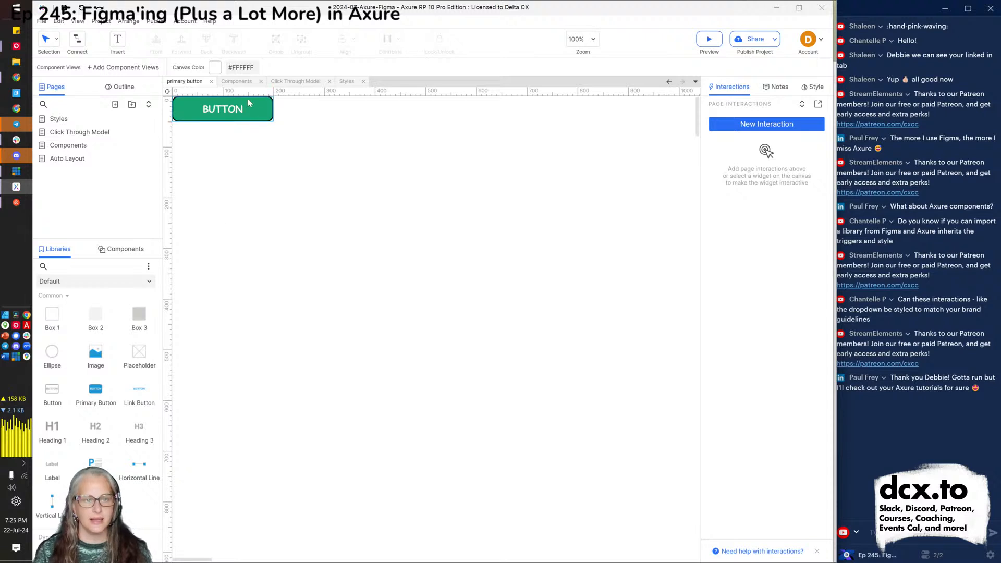
{"action": "left_click", "coordinate": [239, 82]}
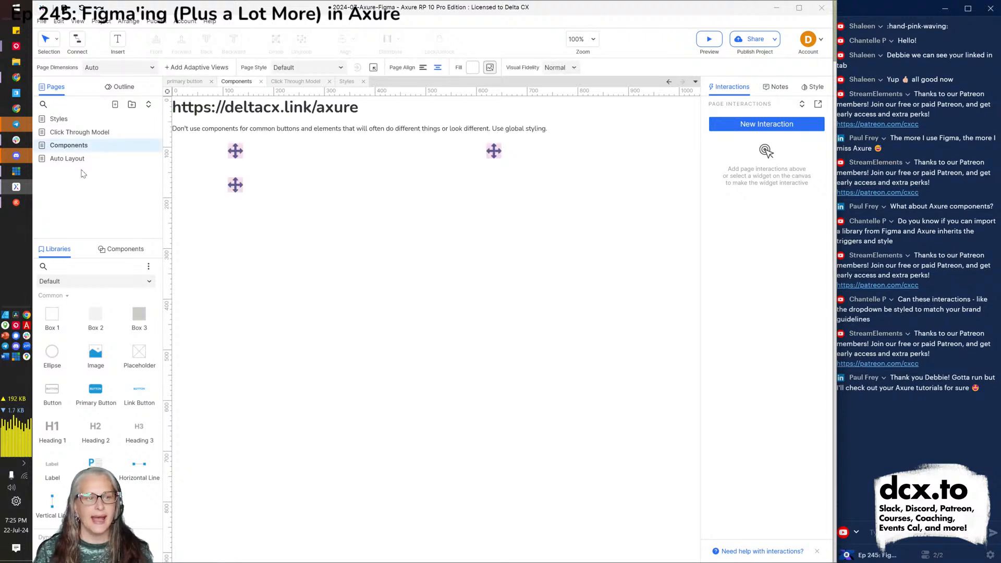
Place a primary button component instance on the Components page beside the icon instances.
{"action": "left_click", "coordinate": [113, 249]}
{"action": "mouse_move", "coordinate": [73, 305]}
{"action": "left_click_drag", "start_coordinate": [72, 297], "coordinate": [378, 186]}
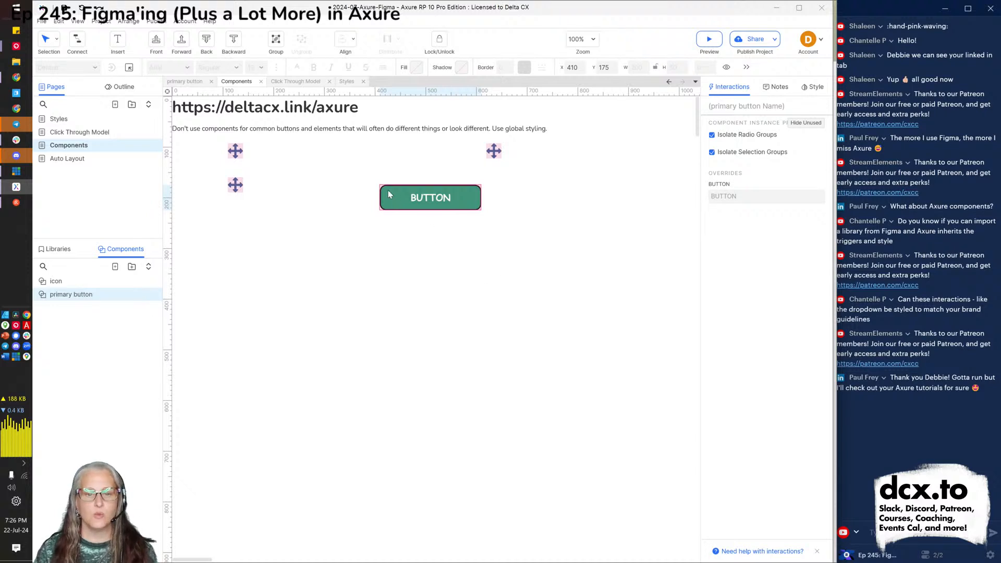
{"action": "double_click", "coordinate": [426, 205]}
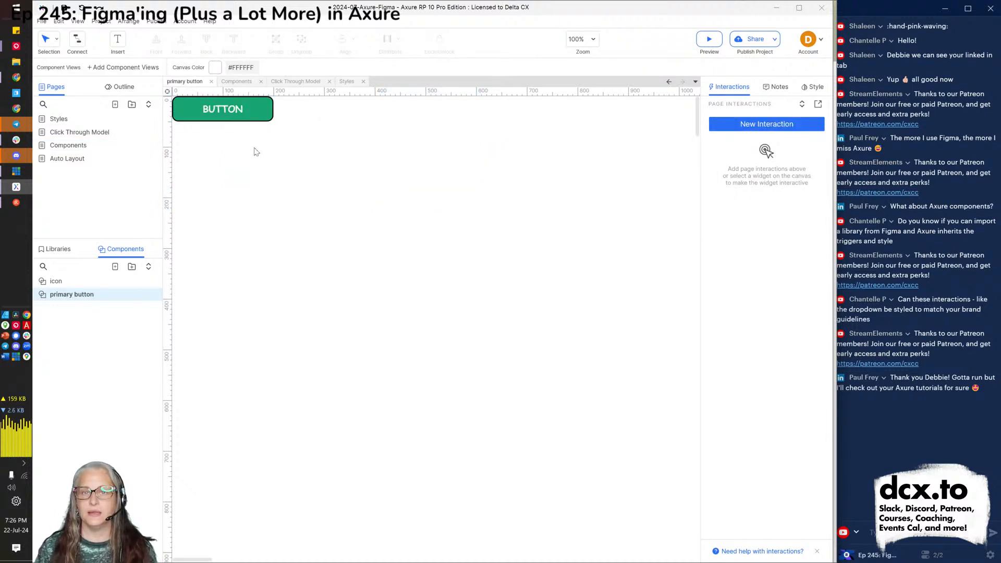
{"action": "left_click", "coordinate": [240, 81]}
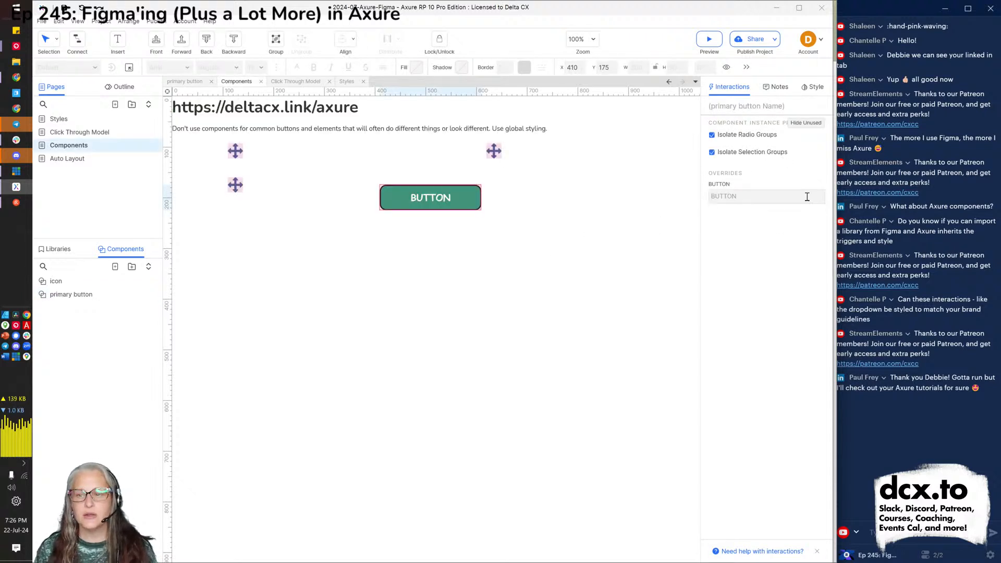
Override the instance's BUTTON label to read 'Submit'.
{"action": "left_click", "coordinate": [760, 202]}
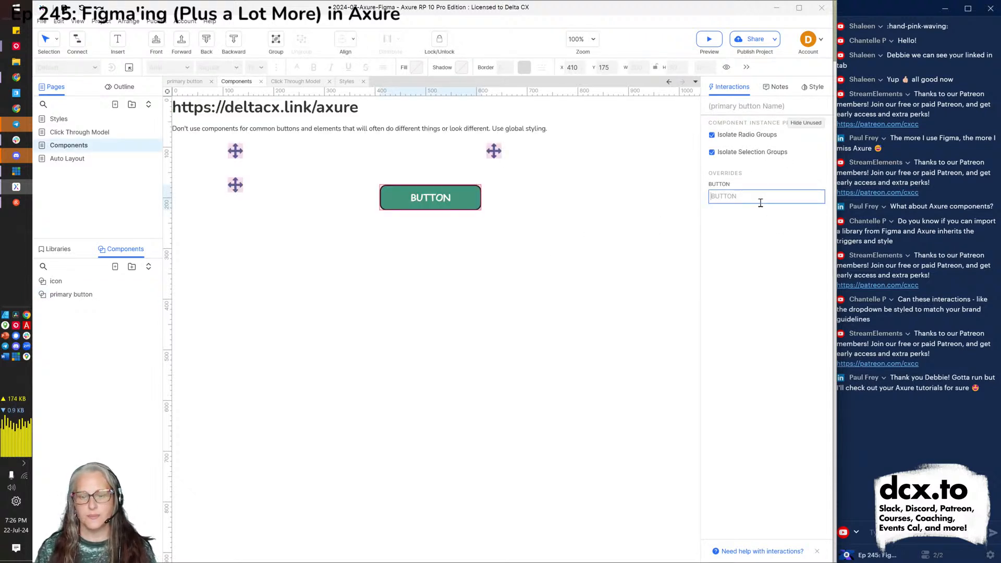
{"action": "type", "text": "Submit"}
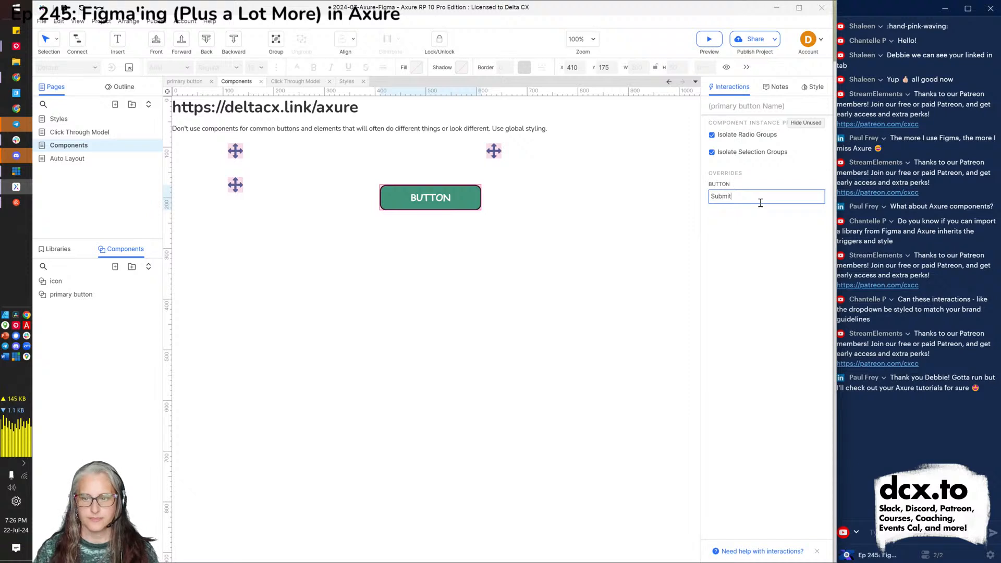
{"action": "left_click", "coordinate": [732, 263]}
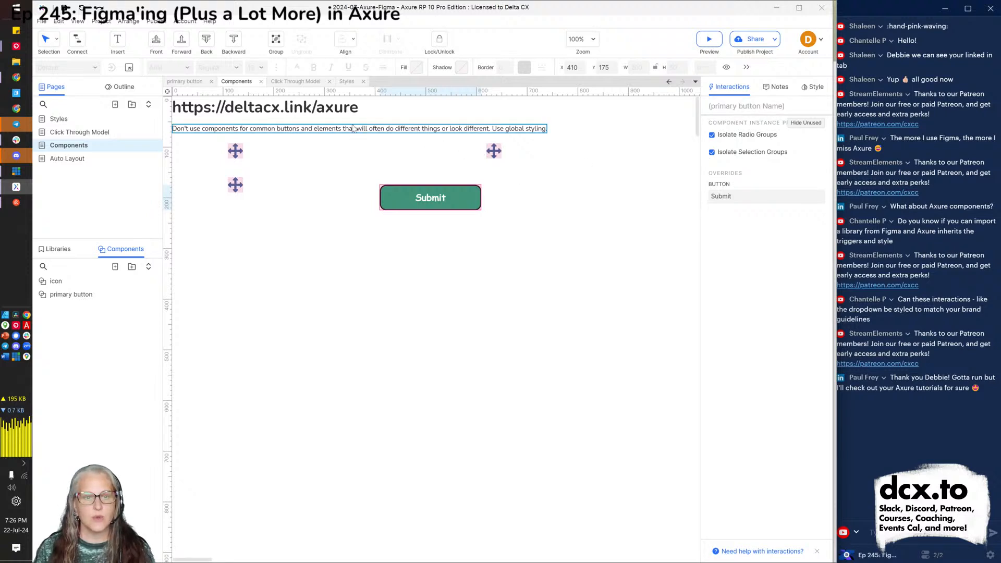
{"action": "left_click", "coordinate": [326, 111]}
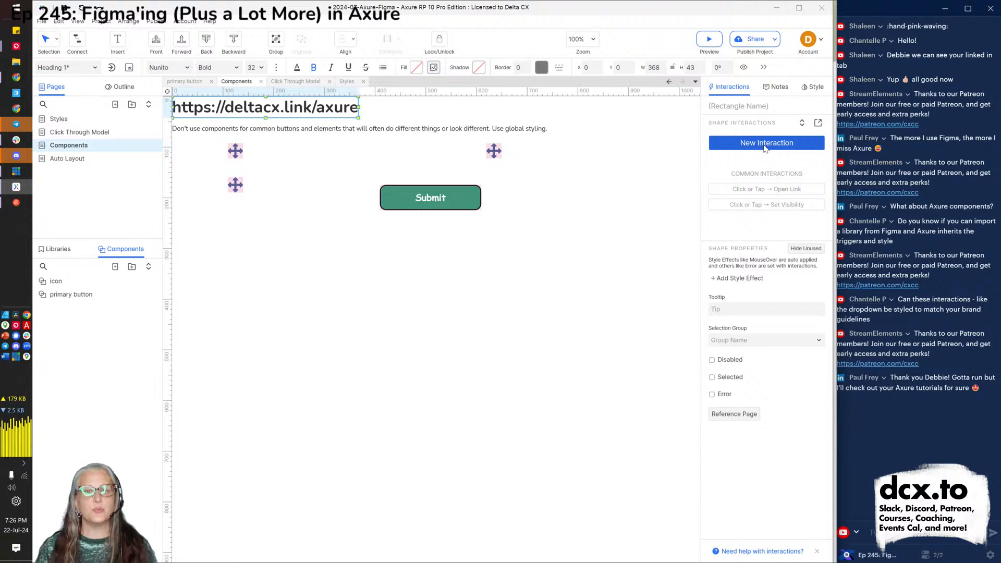
{"action": "left_click", "coordinate": [430, 195]}
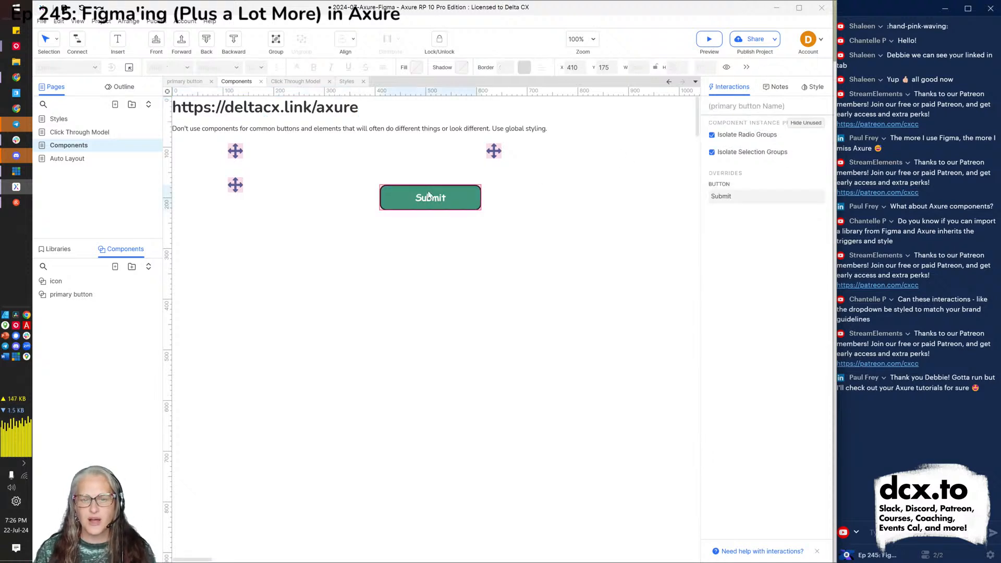
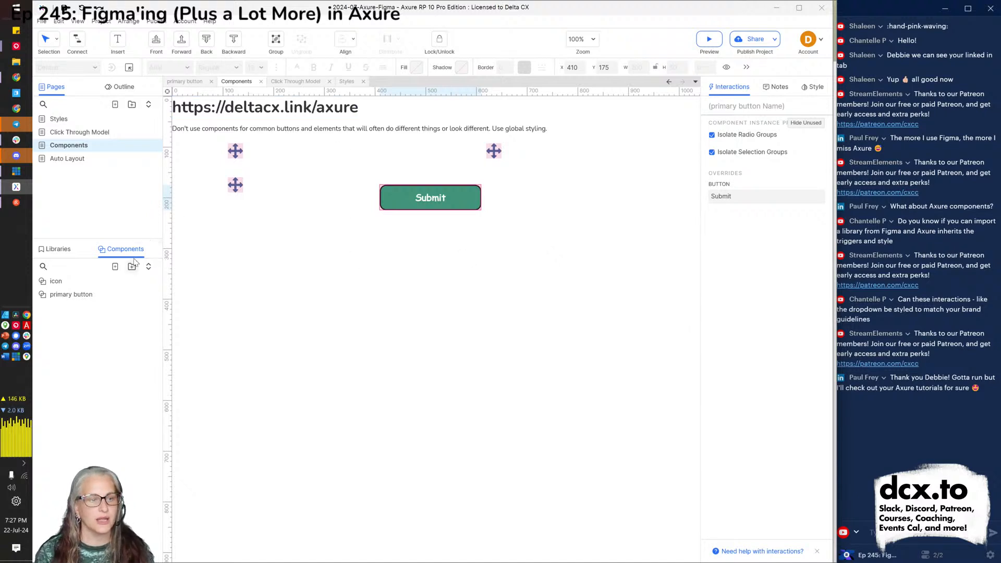
Resize the primary button component's BUTTON rectangle to 180 wide by 45 high.
{"action": "left_click", "coordinate": [183, 82]}
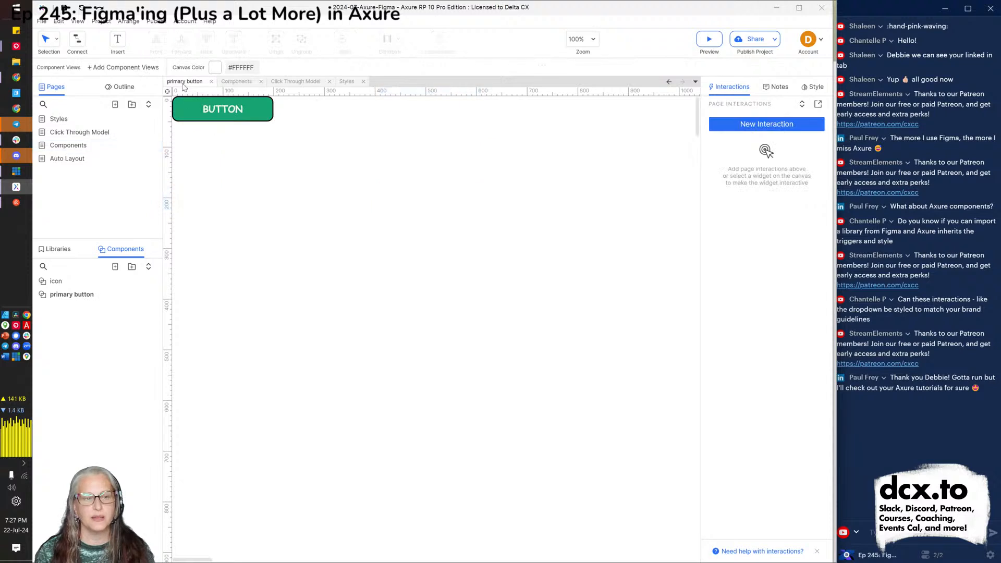
{"action": "left_click", "coordinate": [237, 105]}
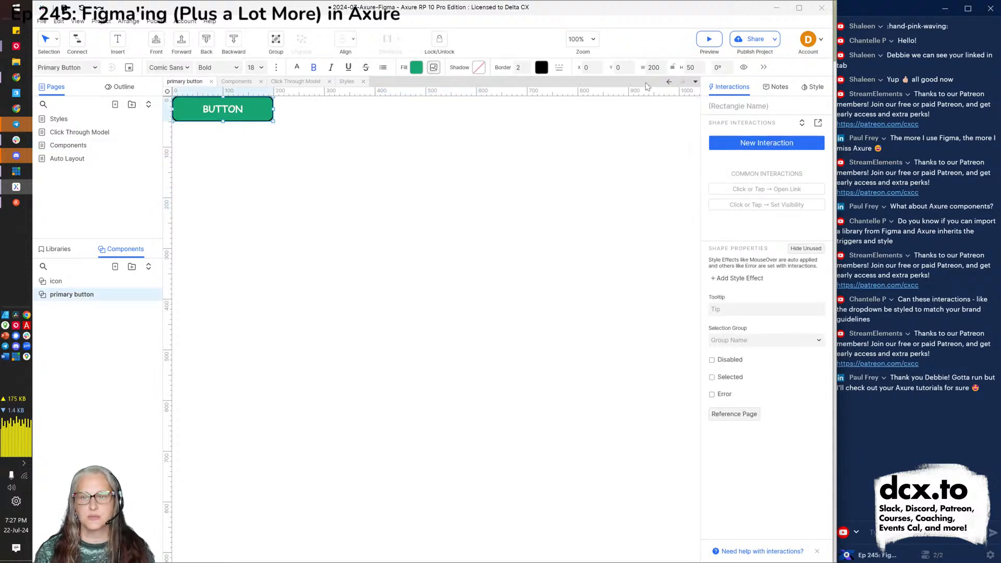
{"action": "left_click", "coordinate": [654, 68]}
{"action": "type", "text": "180"}
{"action": "key", "text": "Tab"}
{"action": "type", "text": "45"}
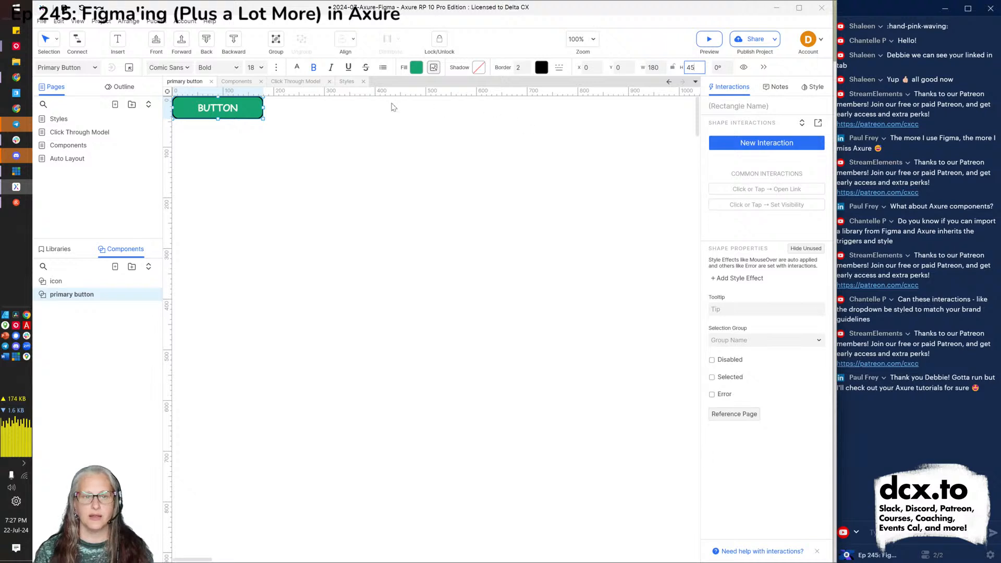
Check the resized Submit instance on the Components page, then reopen the primary button component.
{"action": "left_click", "coordinate": [237, 83]}
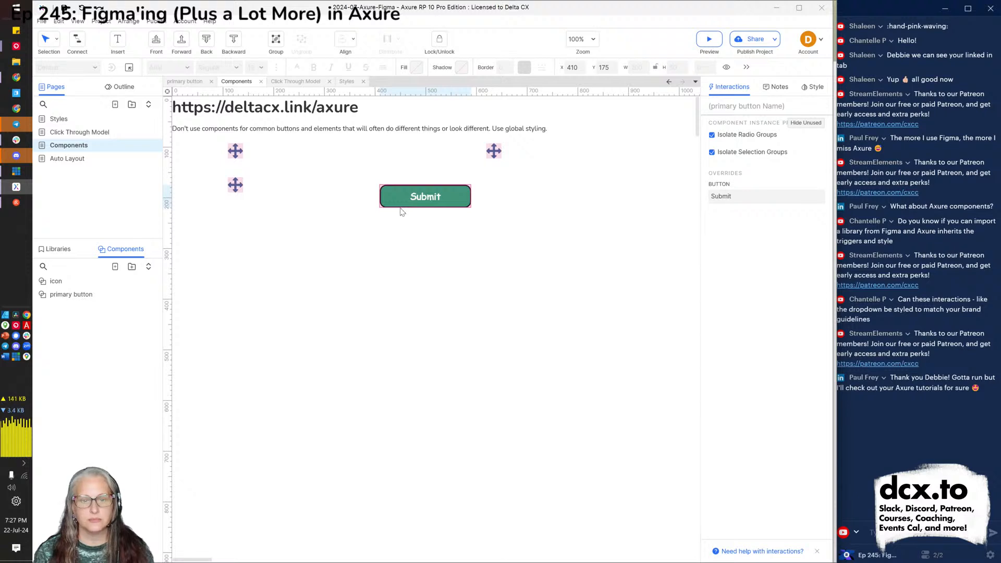
{"action": "left_click", "coordinate": [521, 229]}
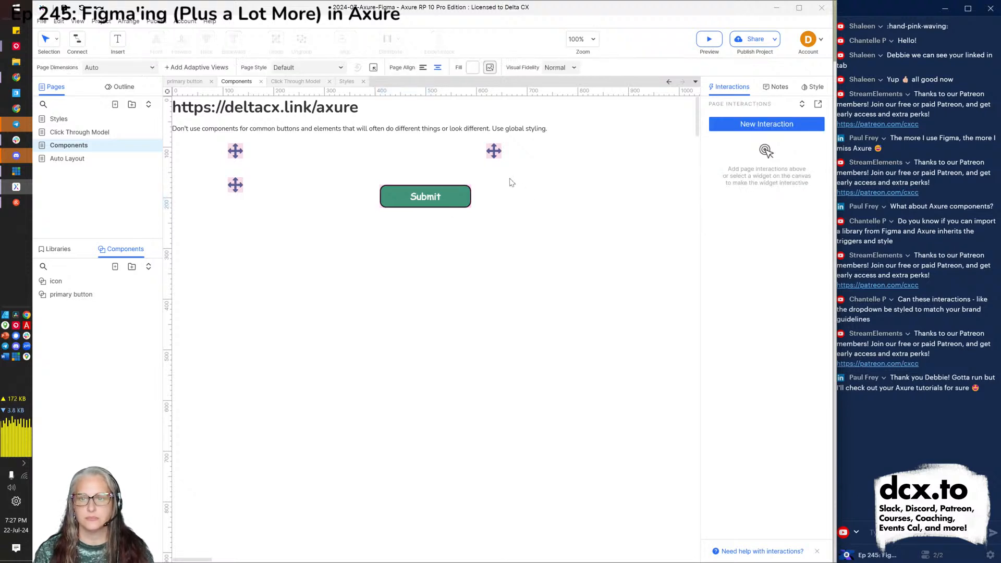
{"action": "left_click", "coordinate": [423, 201]}
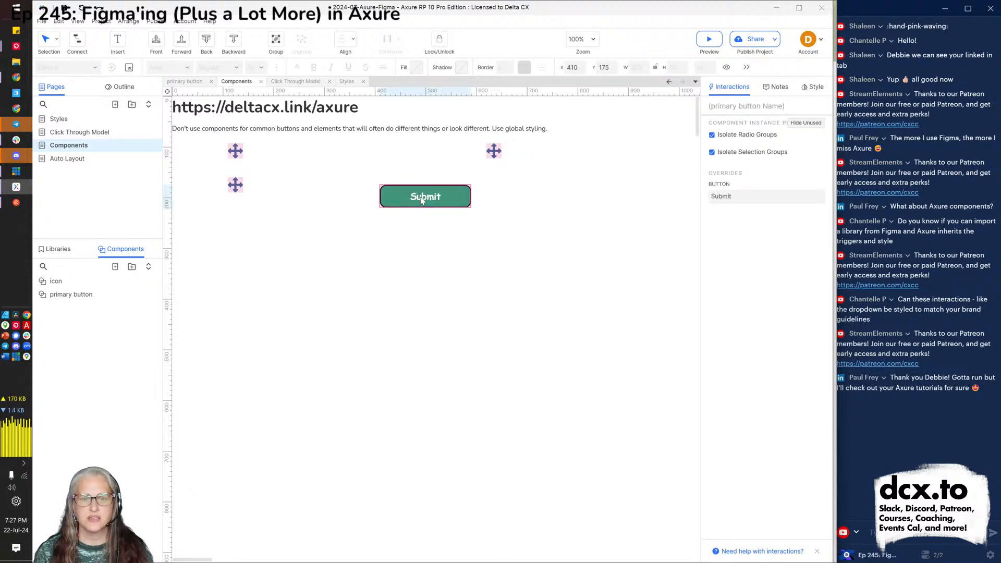
{"action": "double_click", "coordinate": [422, 201]}
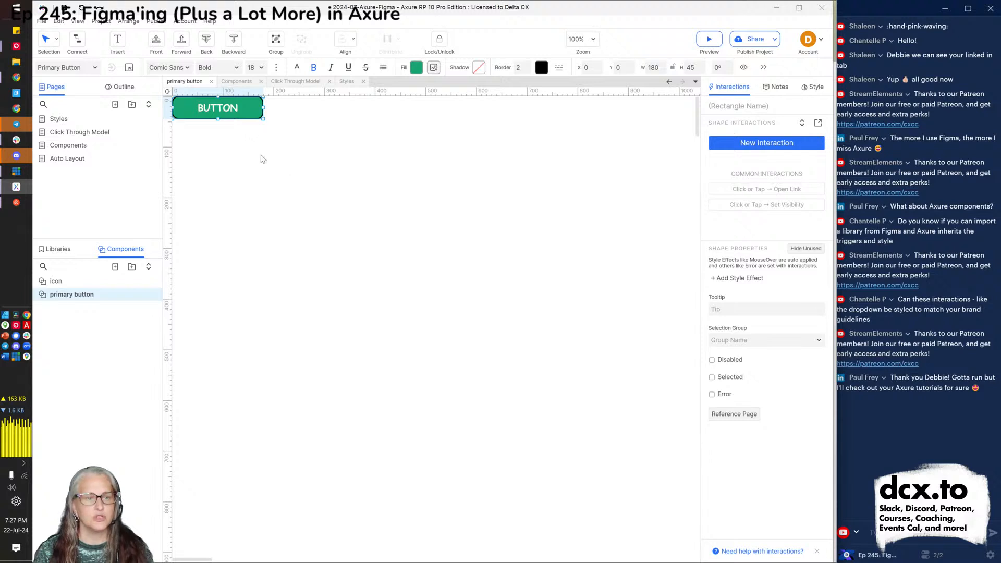
{"action": "left_click", "coordinate": [235, 82]}
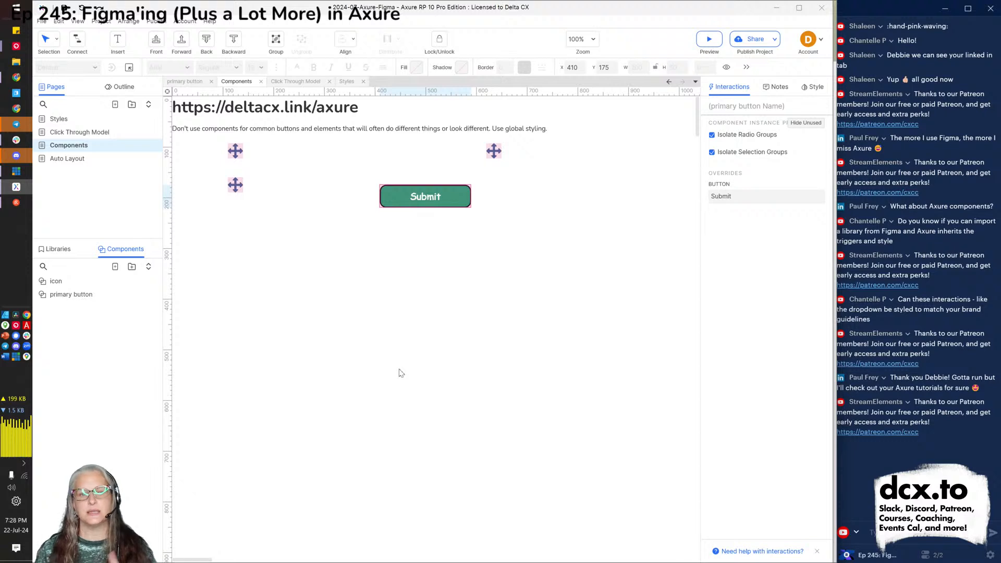
{"action": "left_click", "coordinate": [186, 83]}
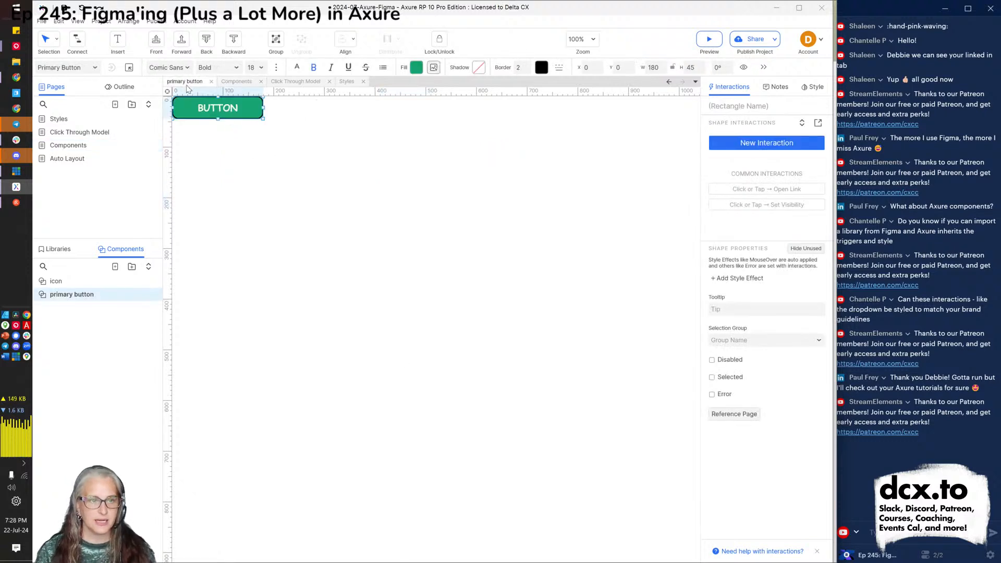
Make the primary button component raise a new event named Click on click or tap.
{"action": "left_click", "coordinate": [761, 144]}
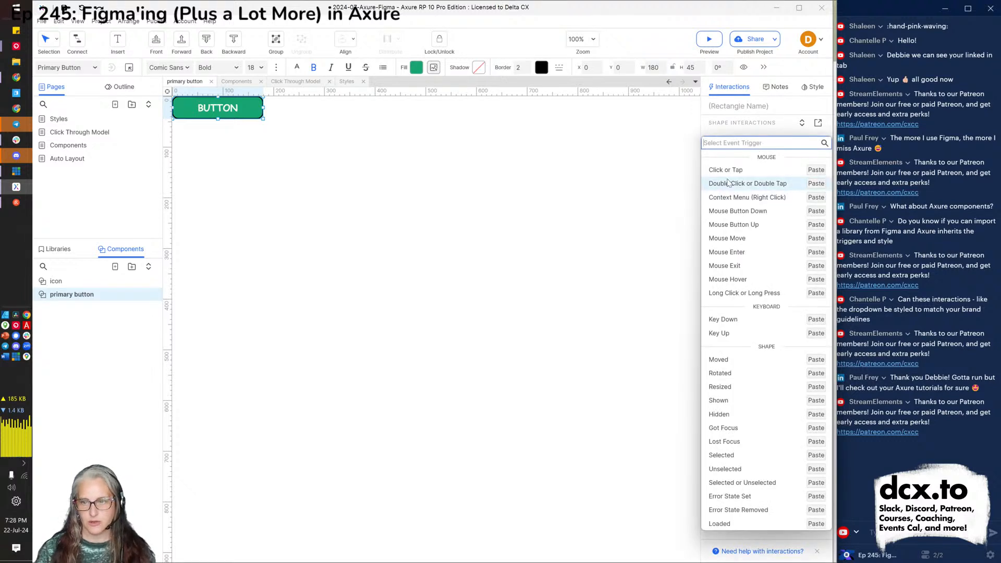
{"action": "left_click", "coordinate": [749, 171]}
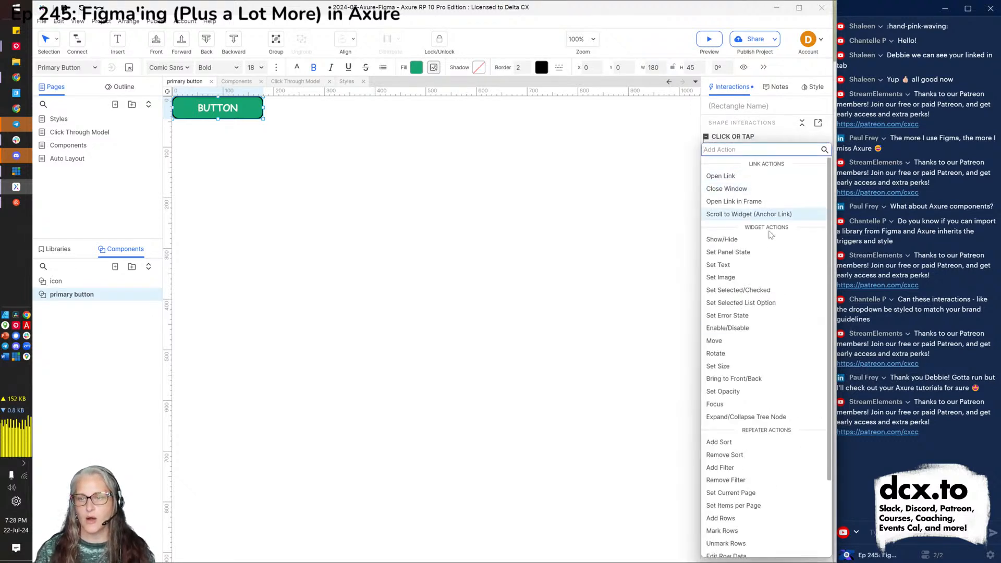
{"action": "scroll", "coordinate": [750, 441], "scroll_direction": "down", "scroll_amount": 3}
{"action": "left_click", "coordinate": [750, 556]}
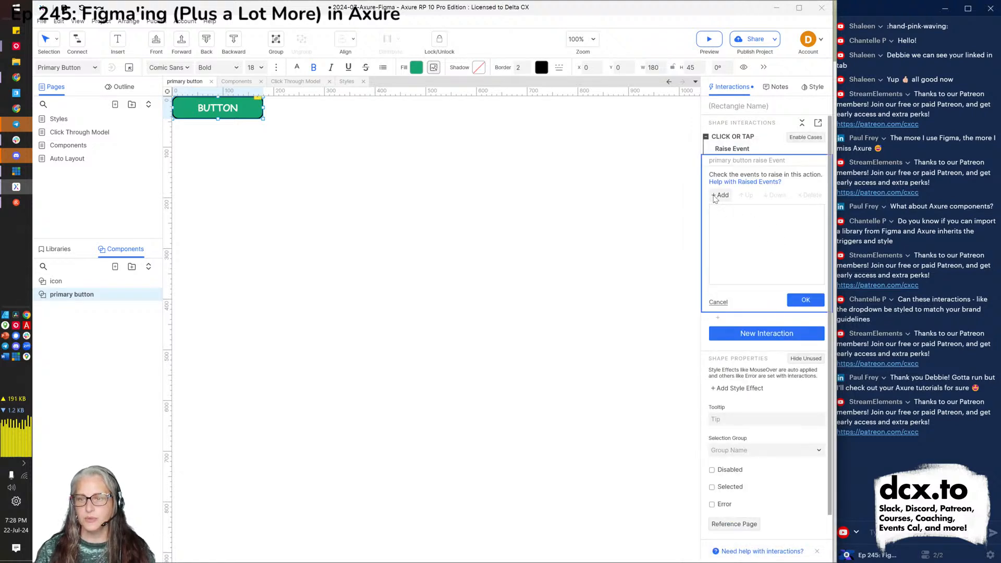
{"action": "left_click", "coordinate": [720, 195]}
{"action": "type", "text": "Click"}
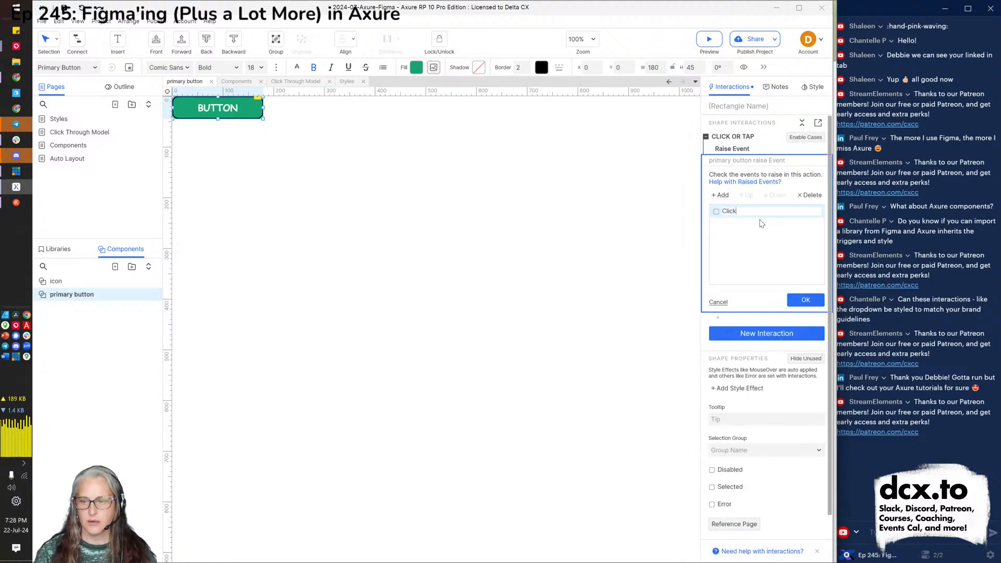
{"action": "left_click", "coordinate": [807, 300]}
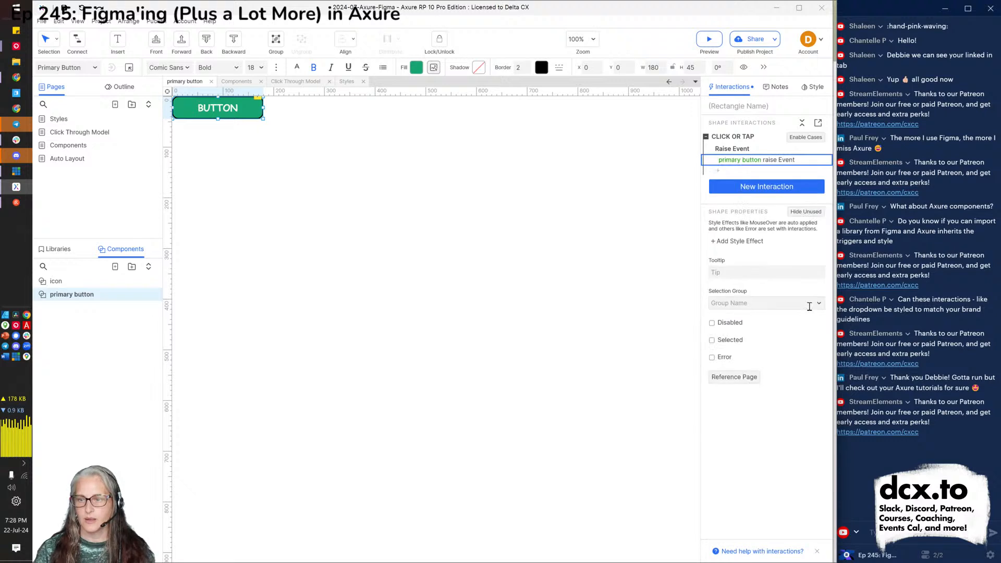
{"action": "left_click", "coordinate": [192, 138]}
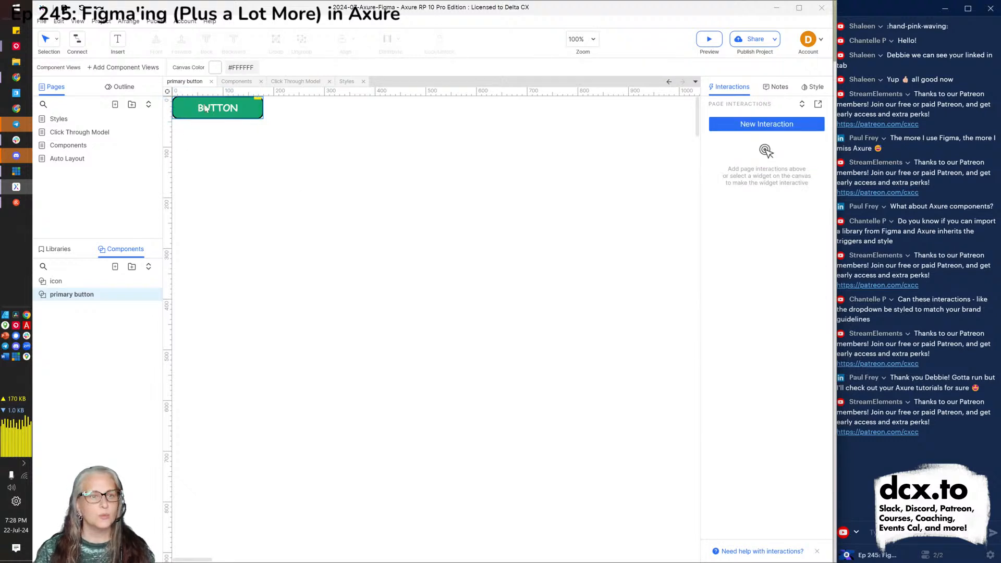
{"action": "left_click", "coordinate": [237, 81]}
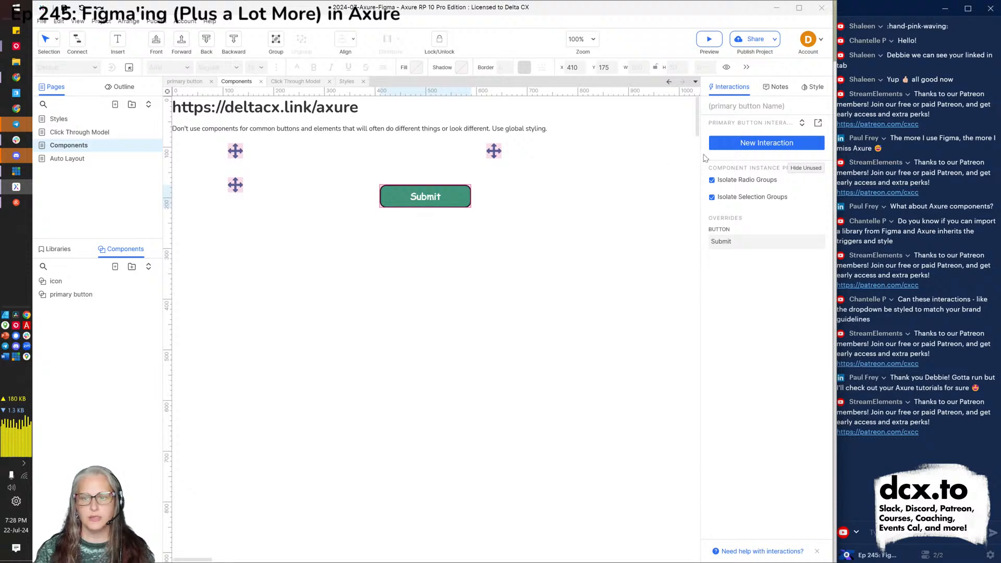
Give the Submit instance a Click interaction that opens the Styles page.
{"action": "left_click", "coordinate": [749, 143]}
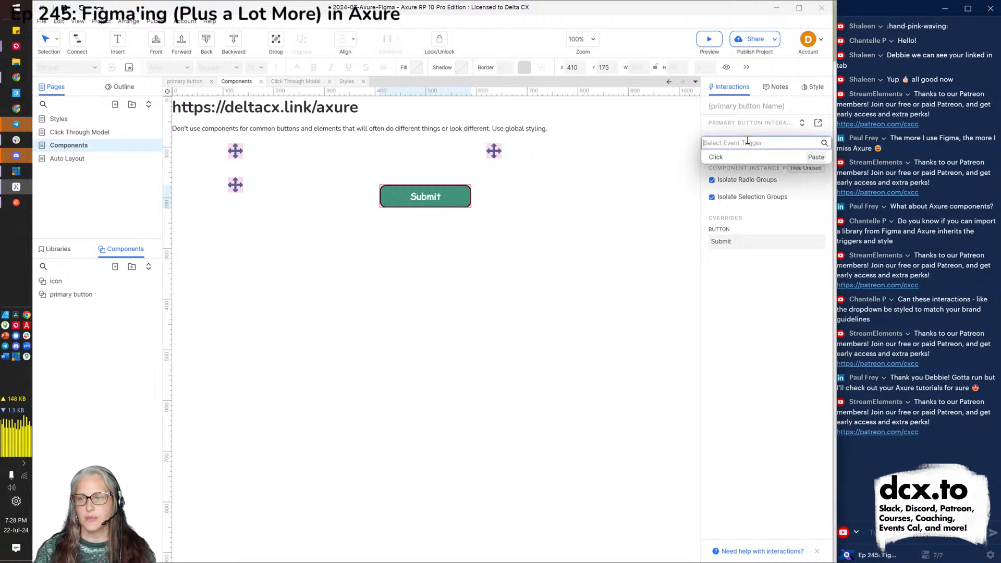
{"action": "left_click", "coordinate": [725, 157]}
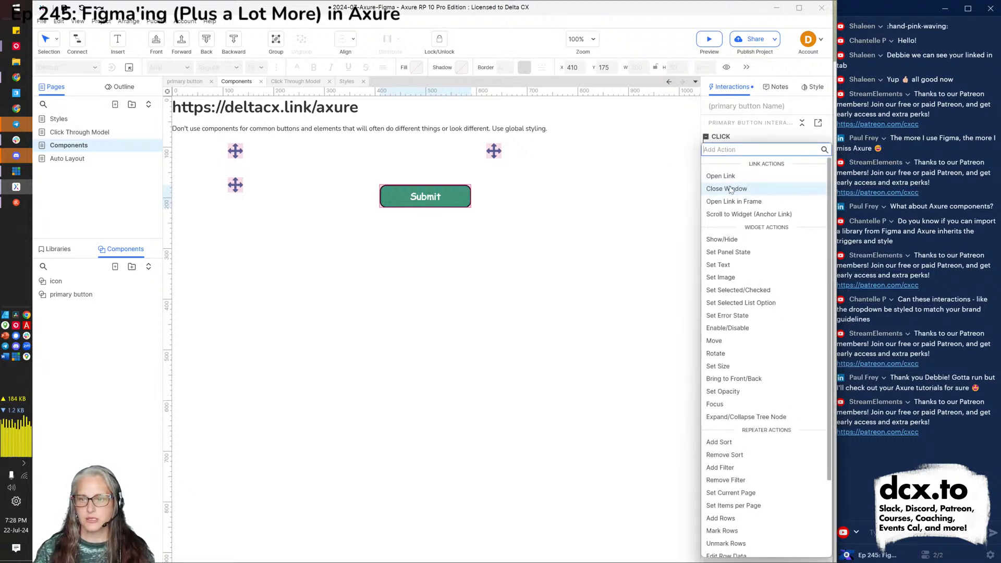
{"action": "left_click", "coordinate": [730, 176]}
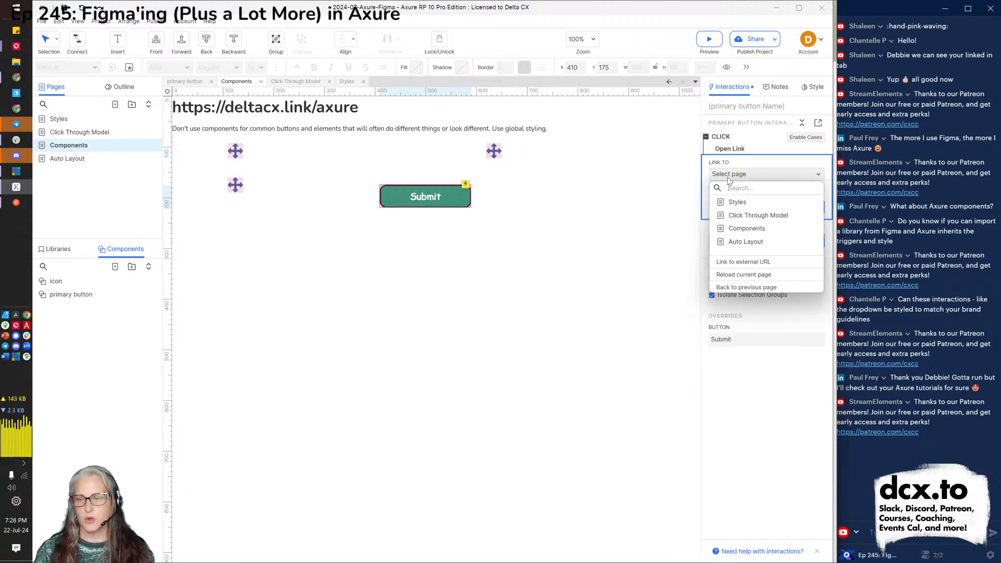
{"action": "left_click", "coordinate": [743, 206]}
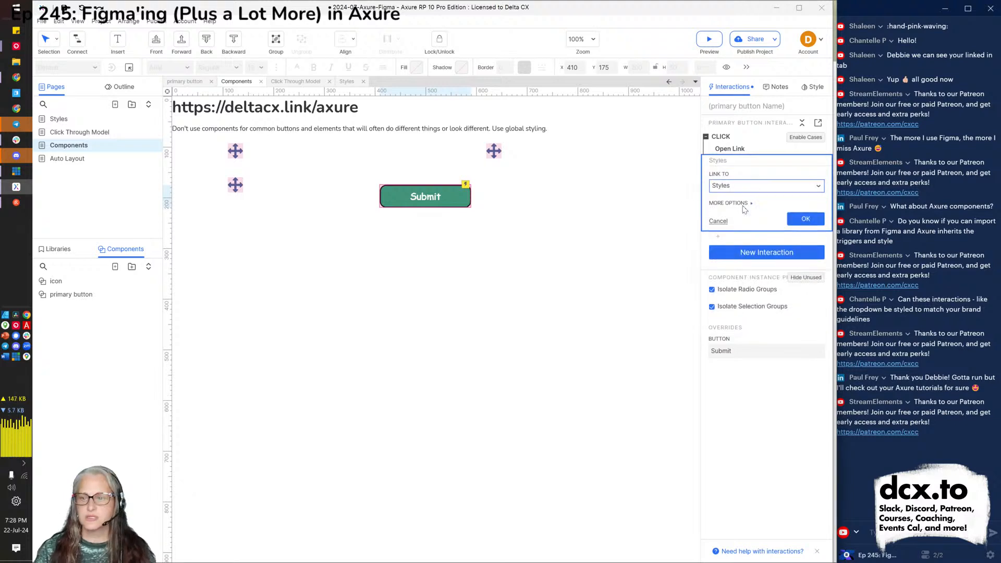
{"action": "left_click", "coordinate": [802, 218]}
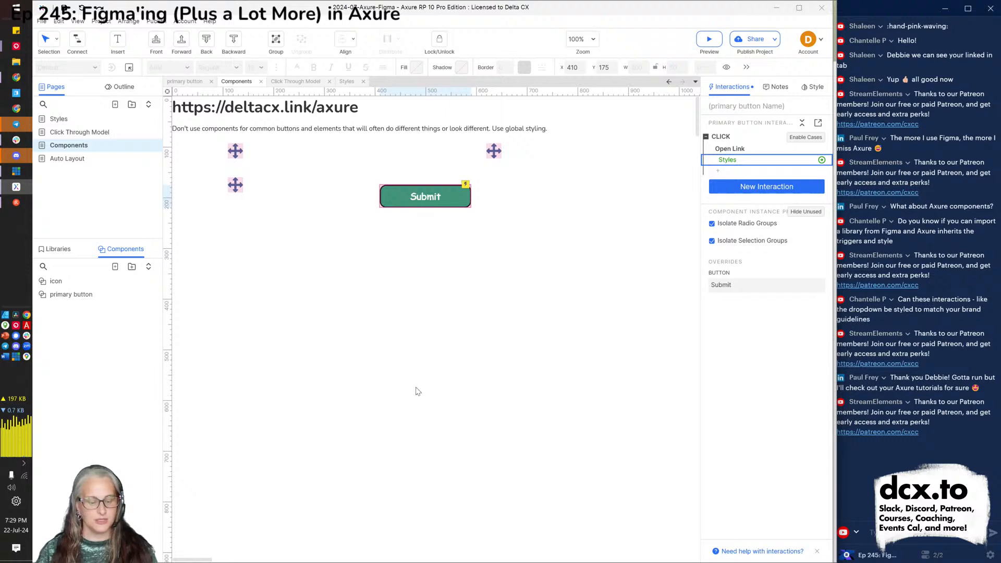
Refresh the Chrome preview, open the Components page, and trace Submit's clicks in the console.
{"action": "key", "text": "alt+Tab"}
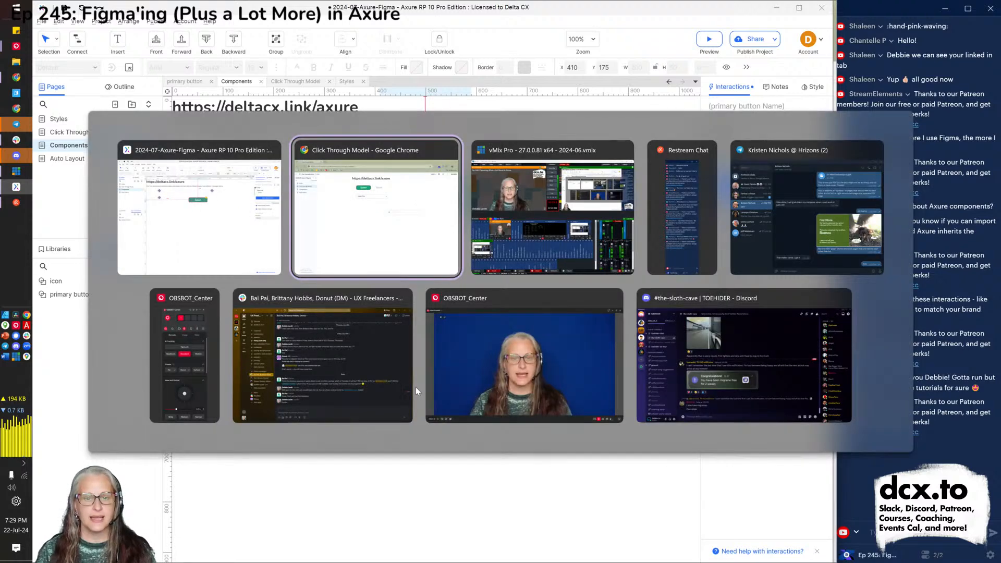
{"action": "key", "text": "F5"}
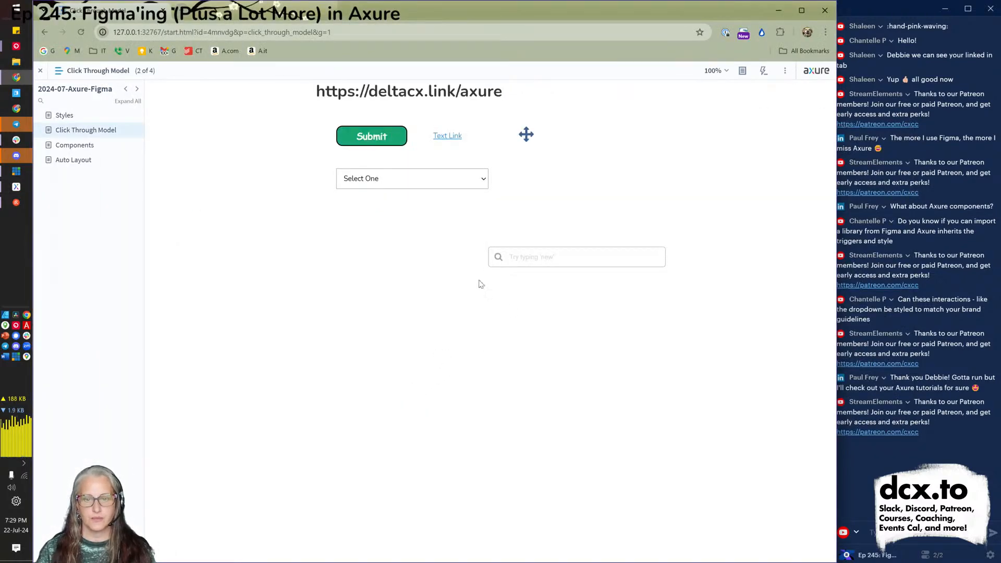
{"action": "left_click", "coordinate": [83, 159]}
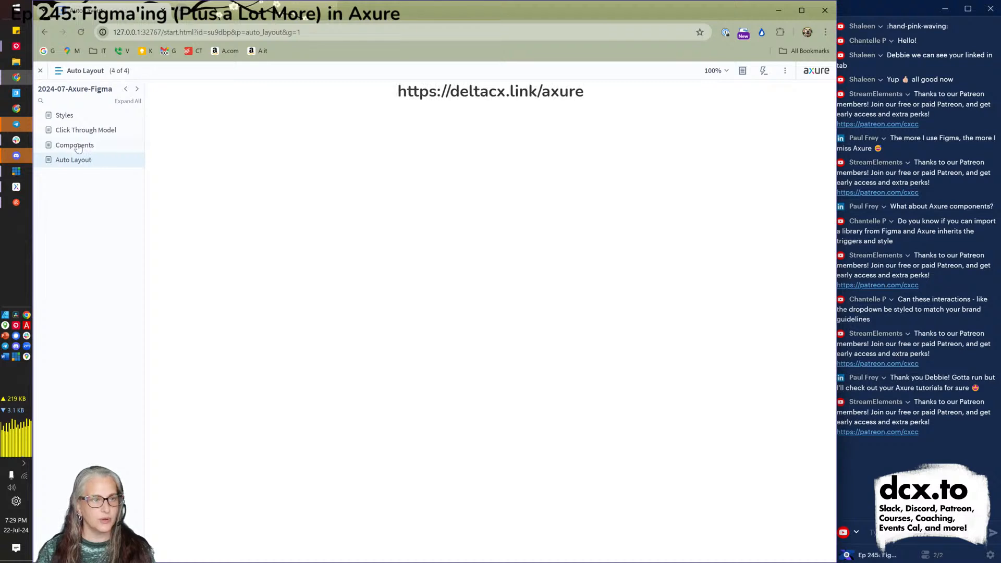
{"action": "left_click", "coordinate": [78, 146]}
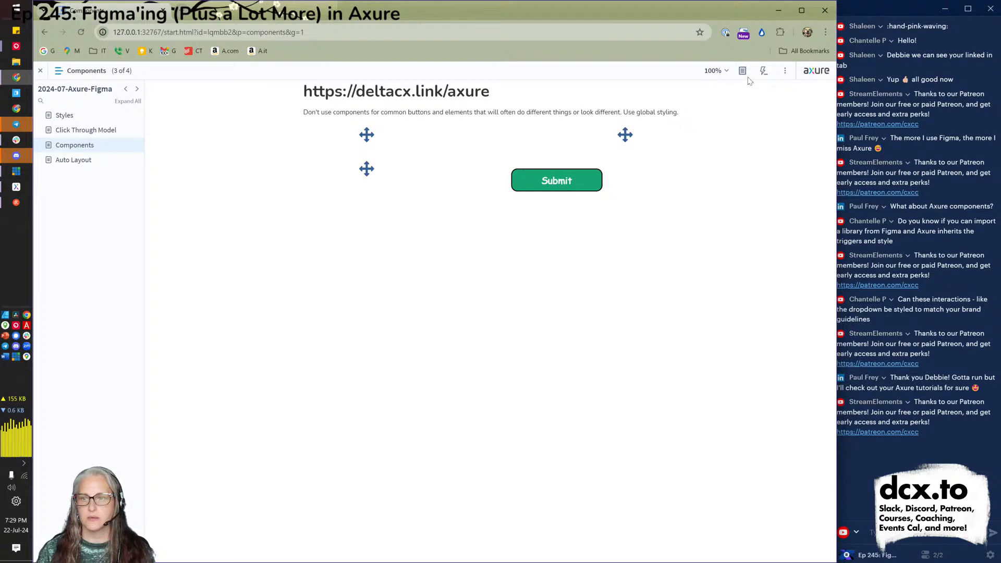
{"action": "left_click", "coordinate": [764, 72]}
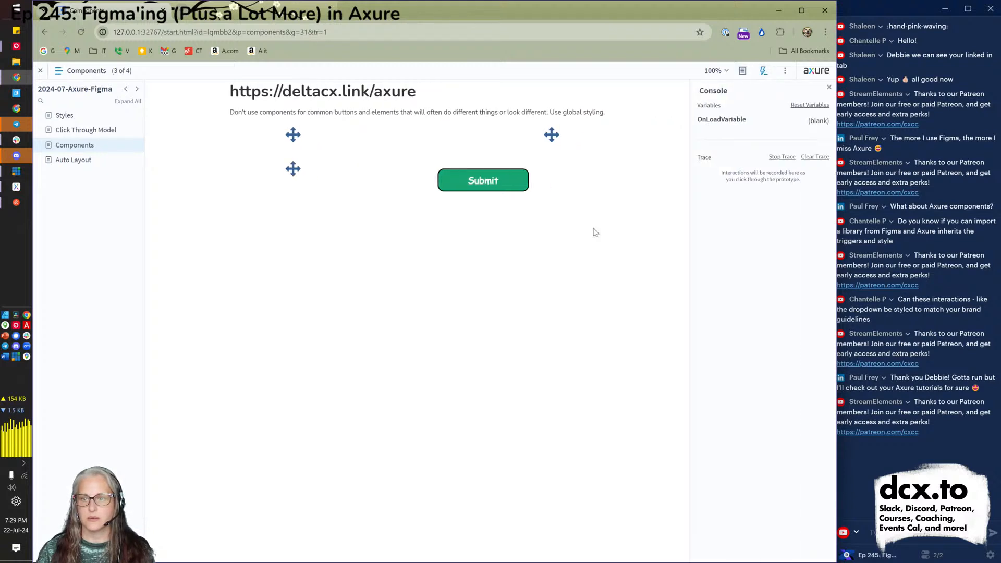
{"action": "left_click", "coordinate": [489, 180]}
{"action": "left_click", "coordinate": [489, 179]}
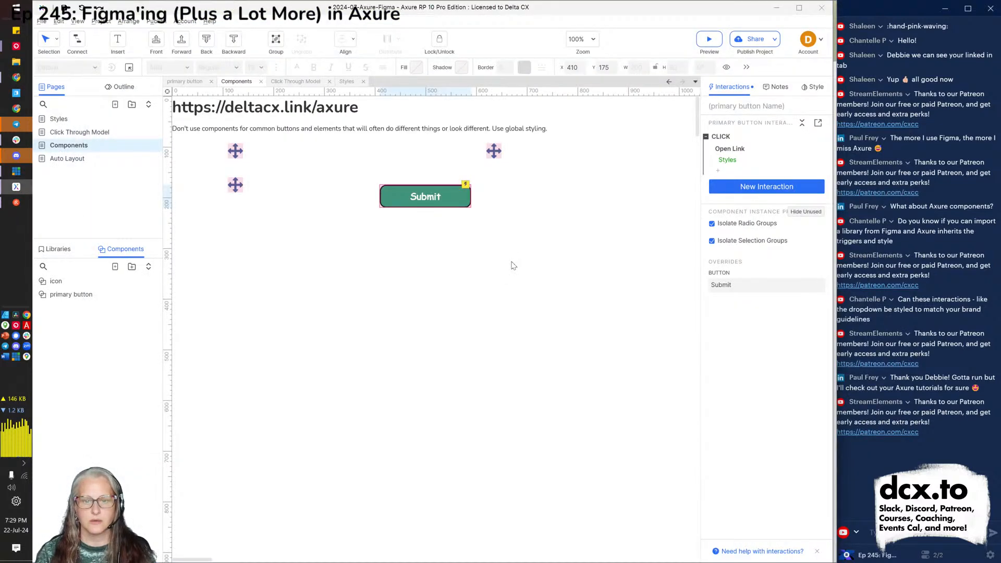
Inspect the Submit instance's primary button component, then open the icon component for editing.
{"action": "double_click", "coordinate": [421, 206]}
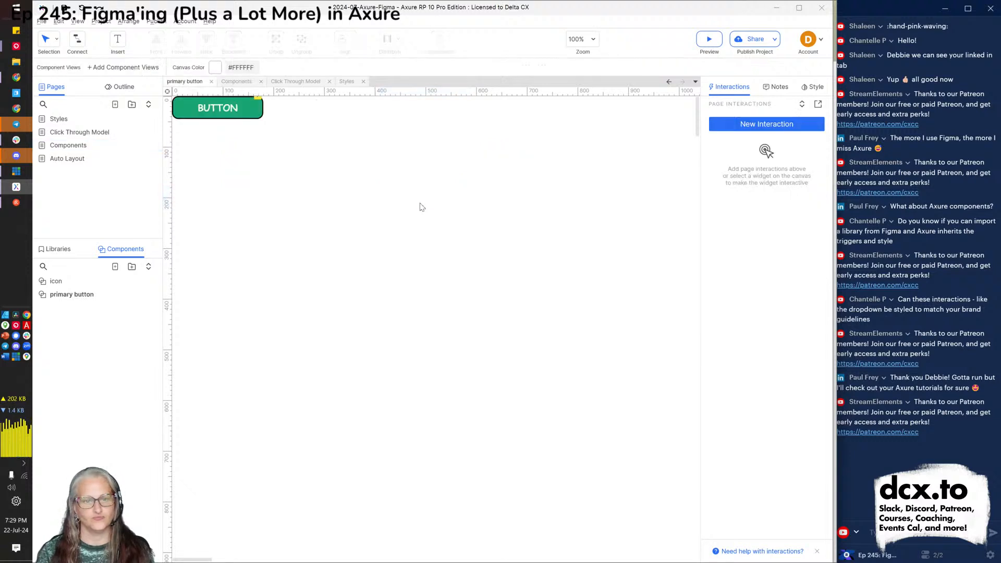
{"action": "left_click", "coordinate": [238, 111]}
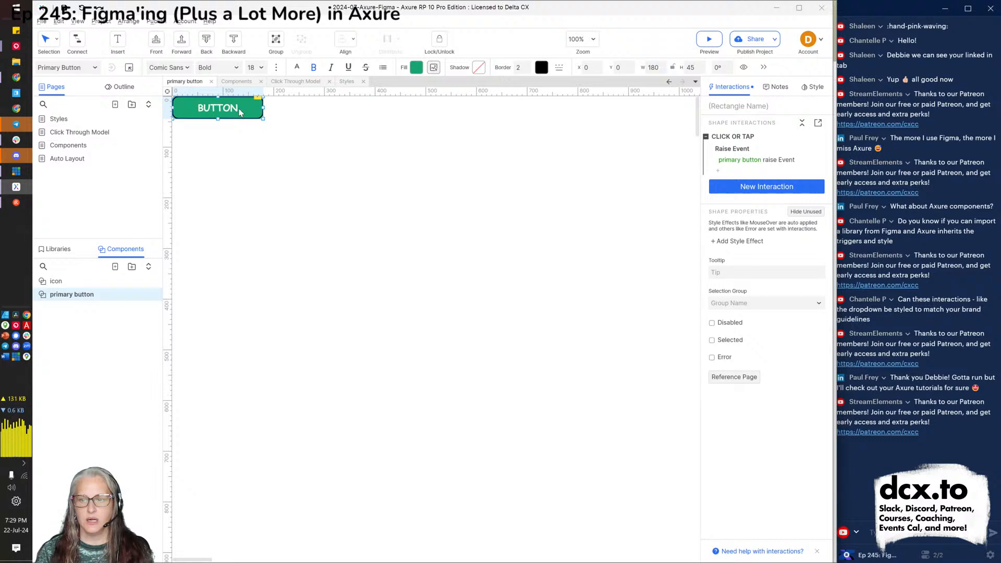
{"action": "left_click", "coordinate": [237, 83]}
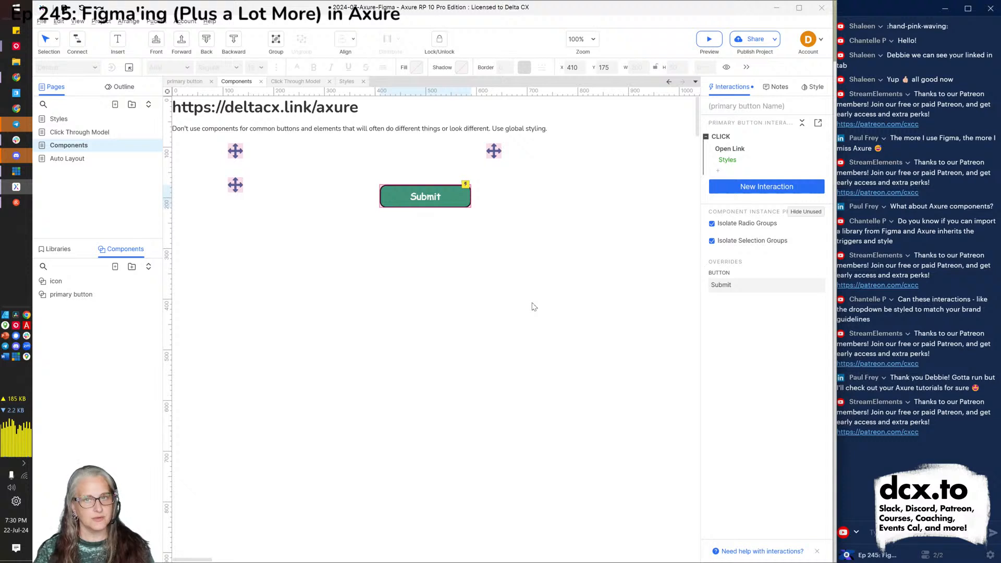
{"action": "double_click", "coordinate": [57, 282]}
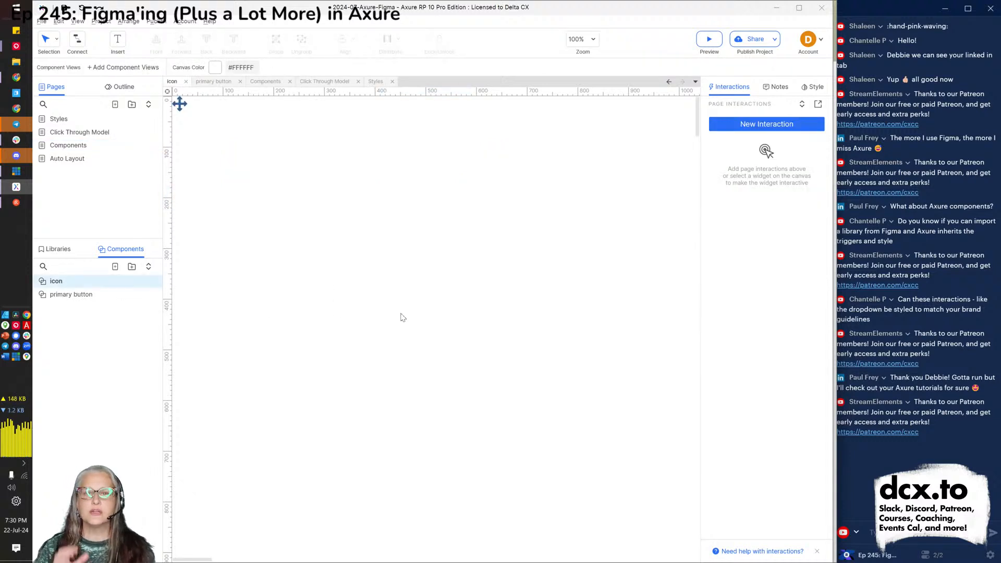
Close the icon and primary button tabs and reopen the primary button component from the Submit instance.
{"action": "left_click", "coordinate": [186, 82]}
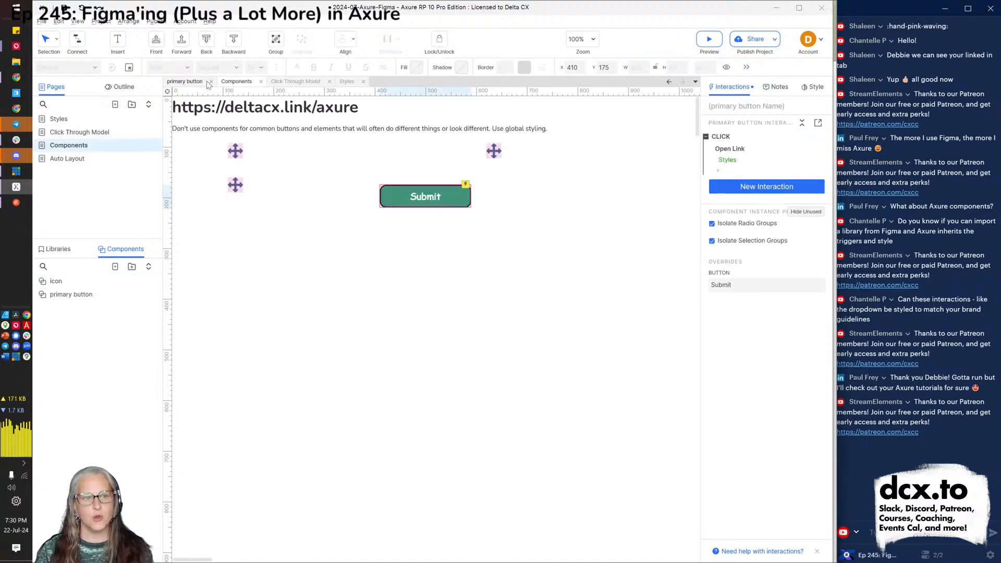
{"action": "left_click", "coordinate": [210, 82]}
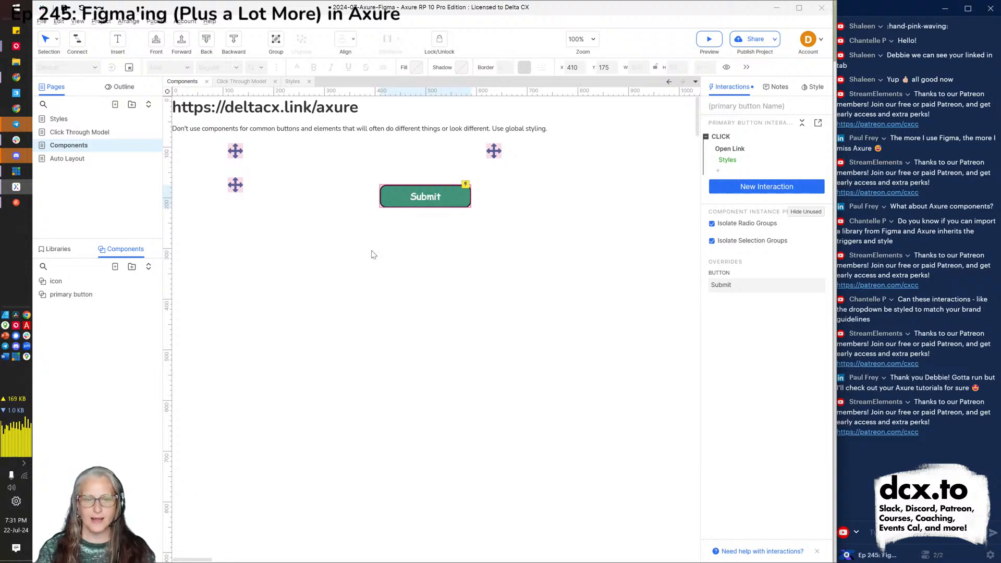
{"action": "left_click", "coordinate": [380, 209]}
{"action": "double_click", "coordinate": [394, 204]}
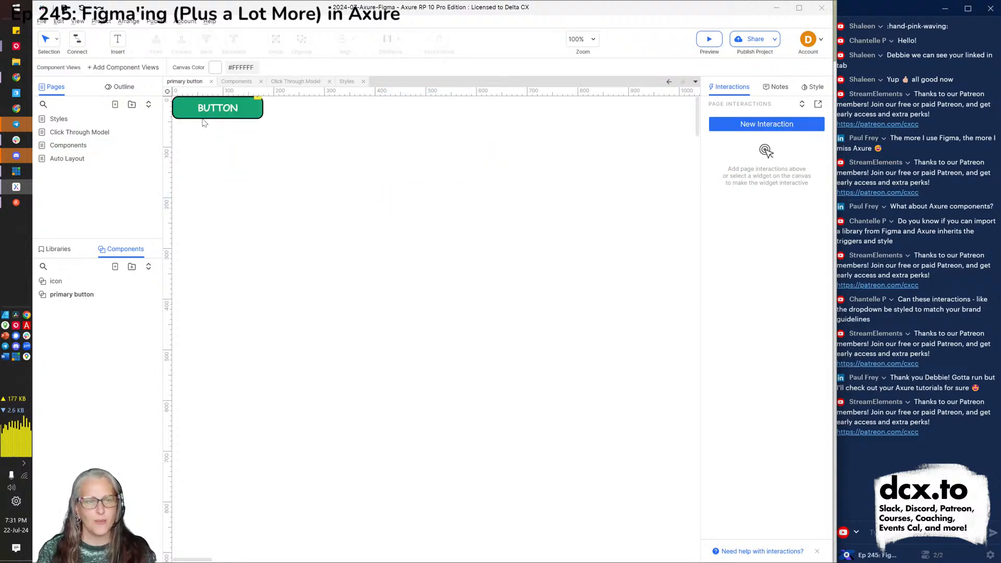
Set the BUTTON rectangle's Raise Event action to raise the Click event, then switch to Chrome.
{"action": "left_click", "coordinate": [203, 119]}
{"action": "double_click", "coordinate": [749, 154]}
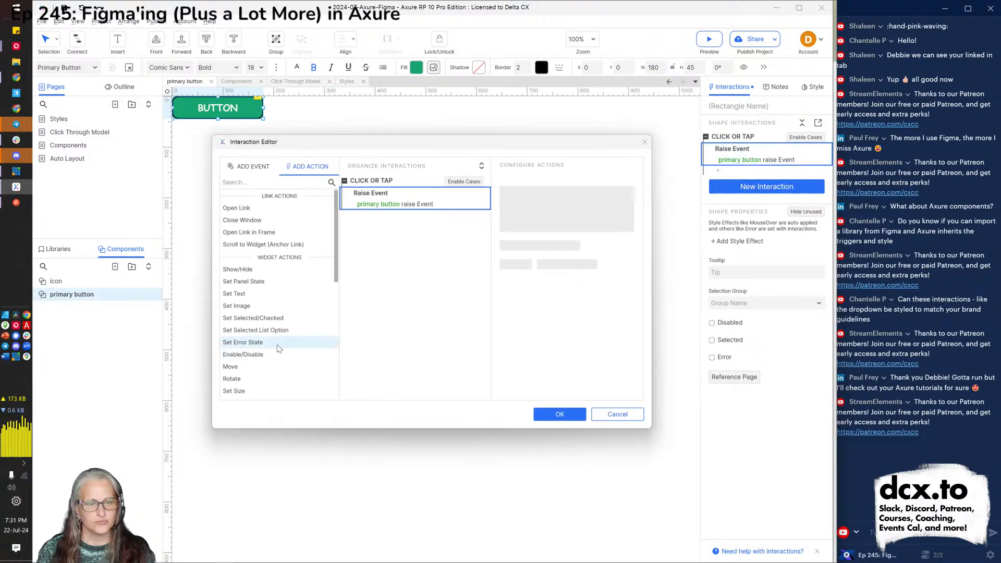
{"action": "scroll", "coordinate": [278, 348], "scroll_direction": "down", "scroll_amount": 5}
{"action": "left_click", "coordinate": [422, 205]}
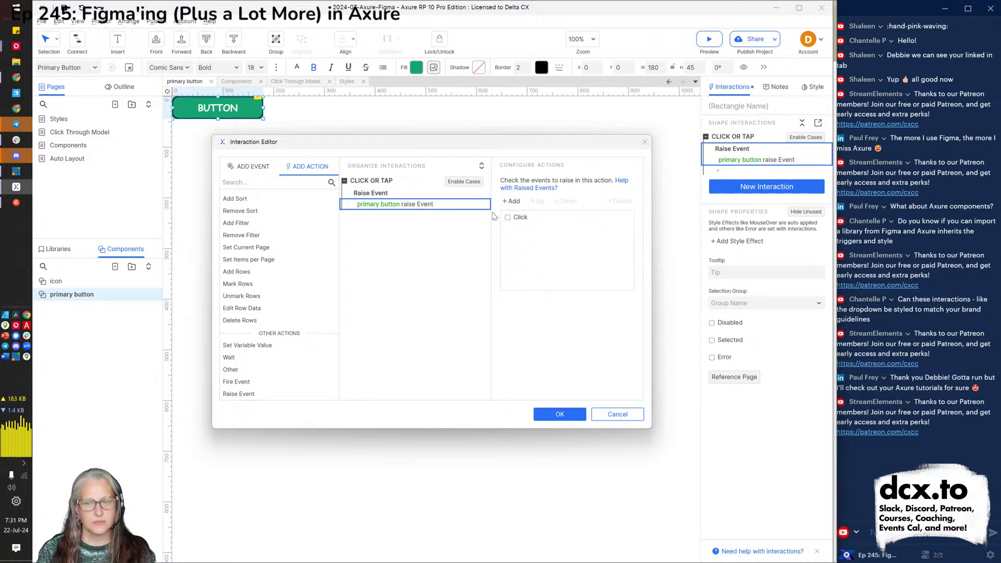
{"action": "left_click", "coordinate": [508, 219]}
{"action": "left_click", "coordinate": [508, 219]}
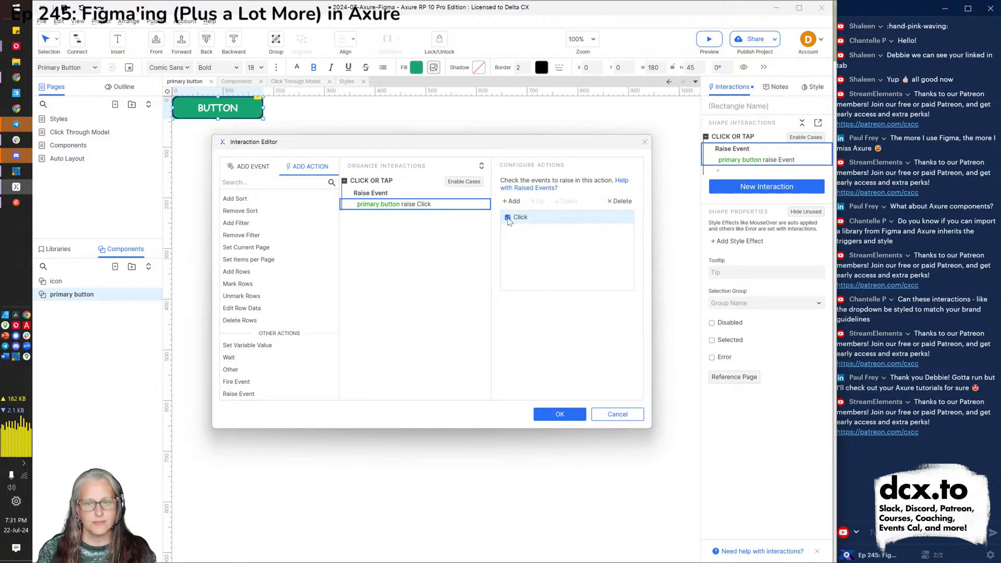
{"action": "left_click", "coordinate": [560, 415]}
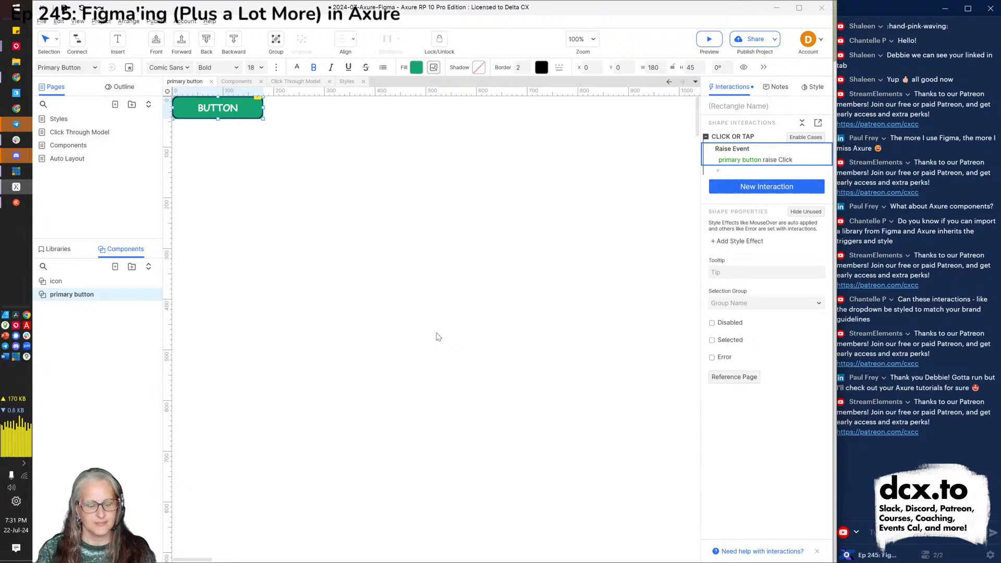
{"action": "key", "text": "alt+Tab"}
Reload the preview, confirm clicking Submit opens the Styles page, and return to Axure.
{"action": "key", "text": "F5"}
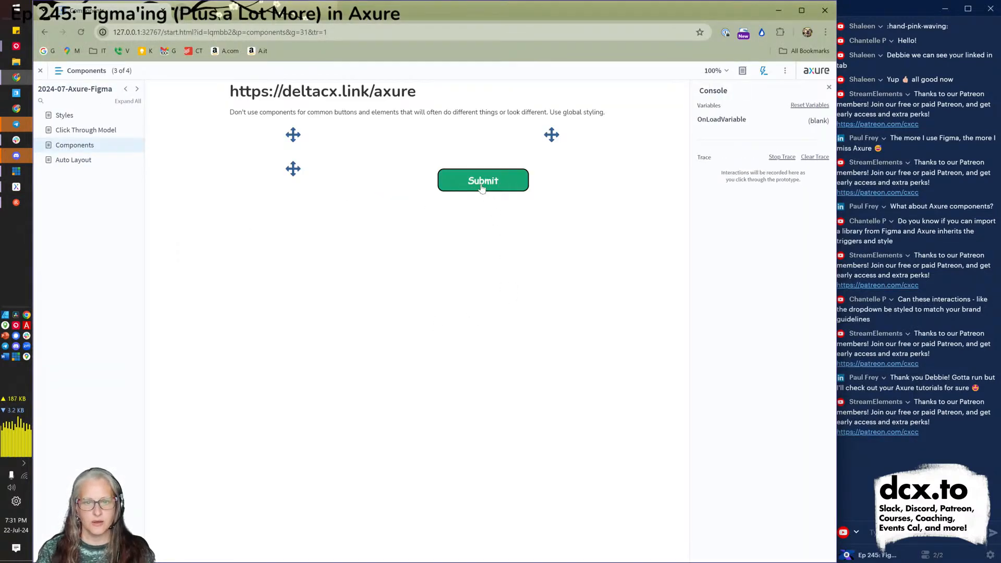
{"action": "left_click", "coordinate": [482, 188]}
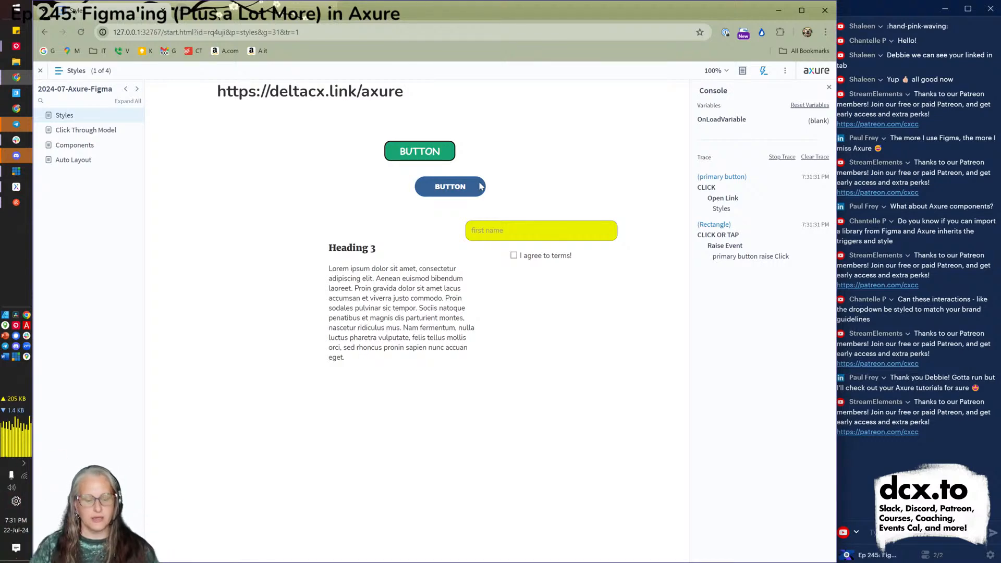
{"action": "key", "text": "alt+Tab"}
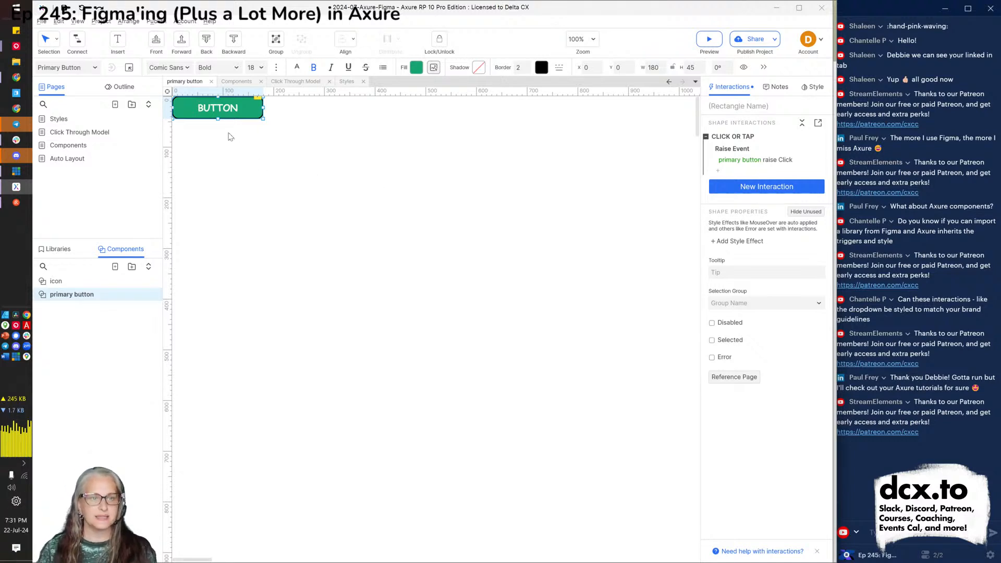
Drop a second primary button instance on the page and override its label to 'other thing'.
{"action": "left_click", "coordinate": [211, 81]}
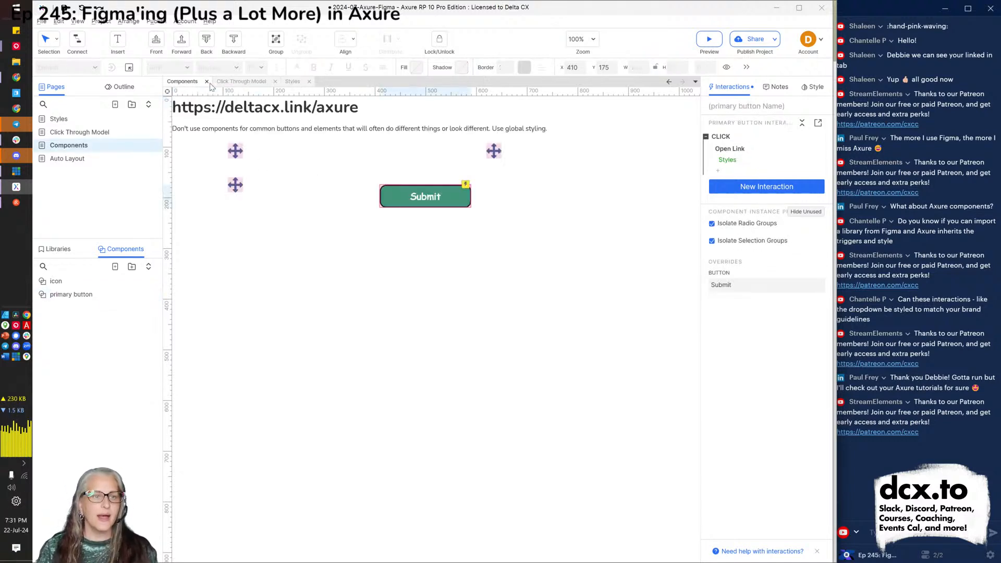
{"action": "mouse_move", "coordinate": [70, 298]}
{"action": "left_click_drag", "start_coordinate": [70, 298], "coordinate": [514, 318]}
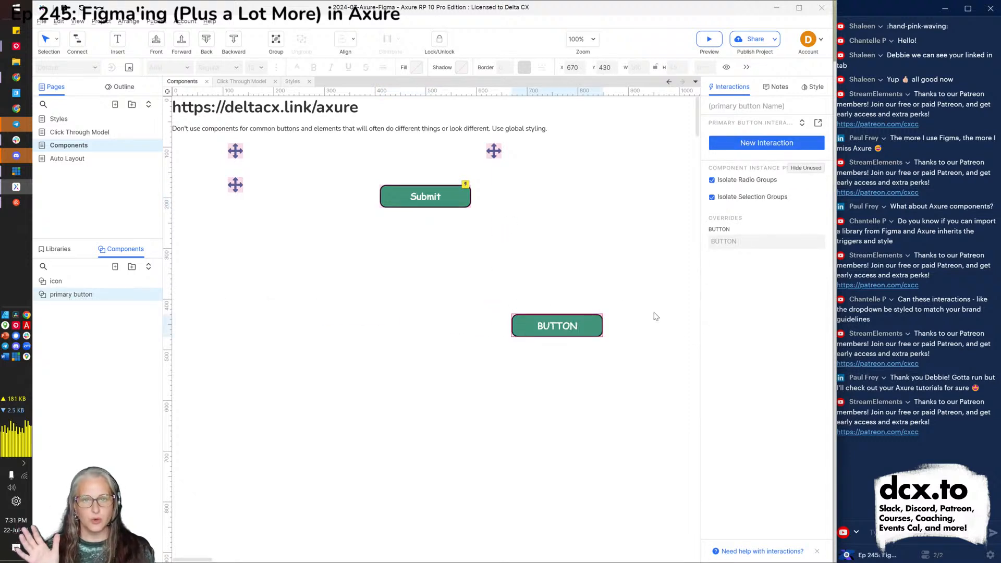
{"action": "left_click", "coordinate": [738, 242]}
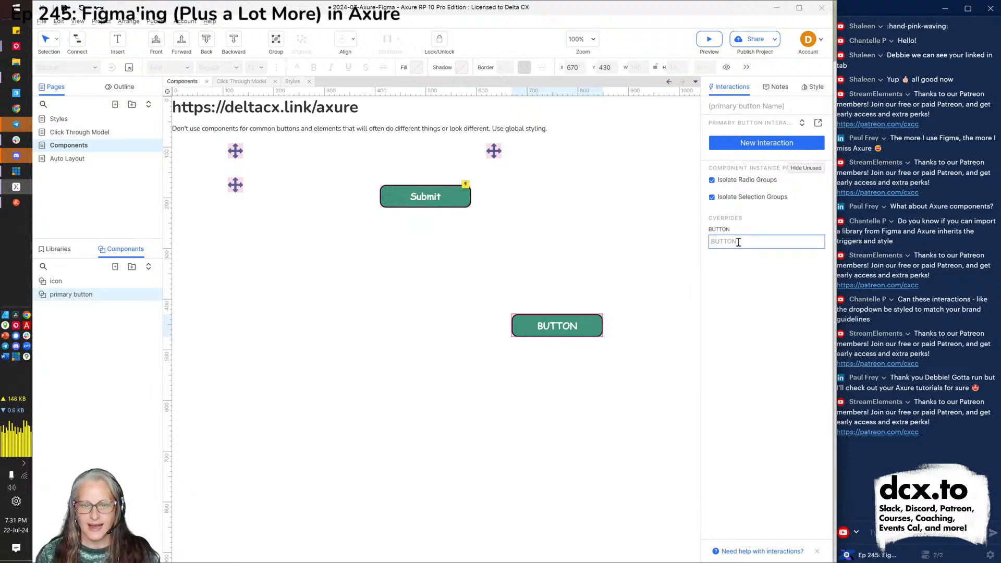
{"action": "type", "text": "other thing"}
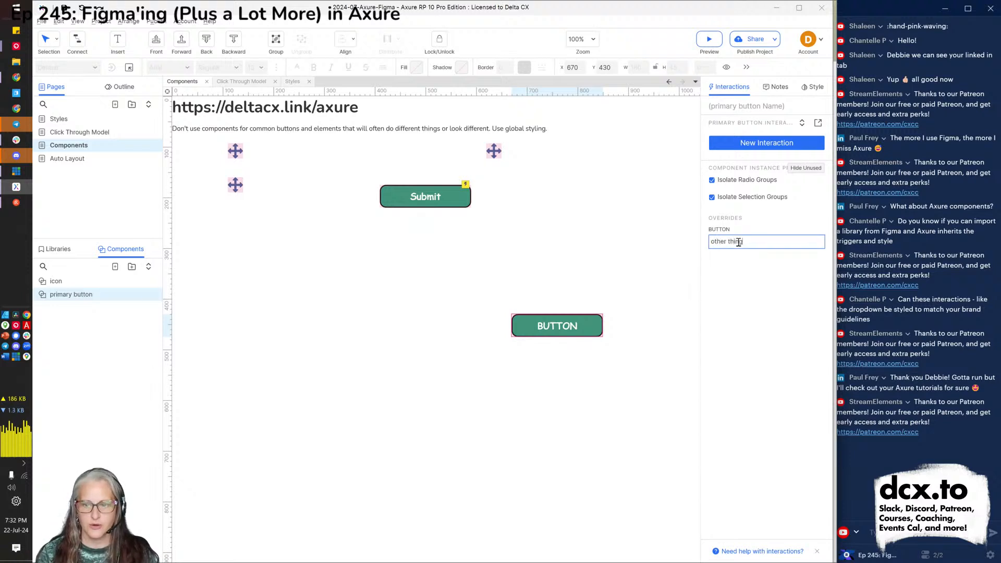
{"action": "left_click", "coordinate": [628, 368]}
{"action": "left_click", "coordinate": [576, 333]}
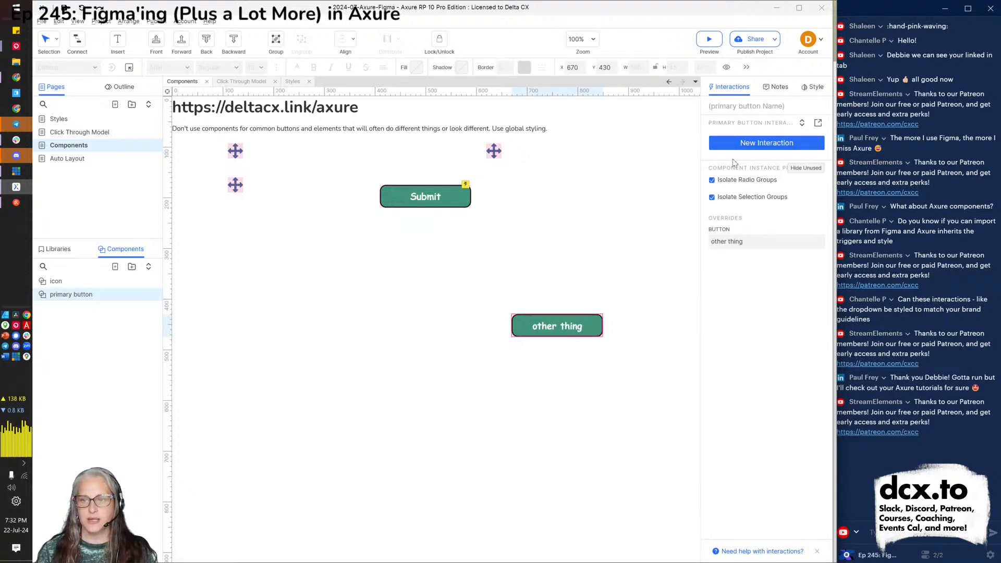
{"action": "left_click", "coordinate": [732, 145]}
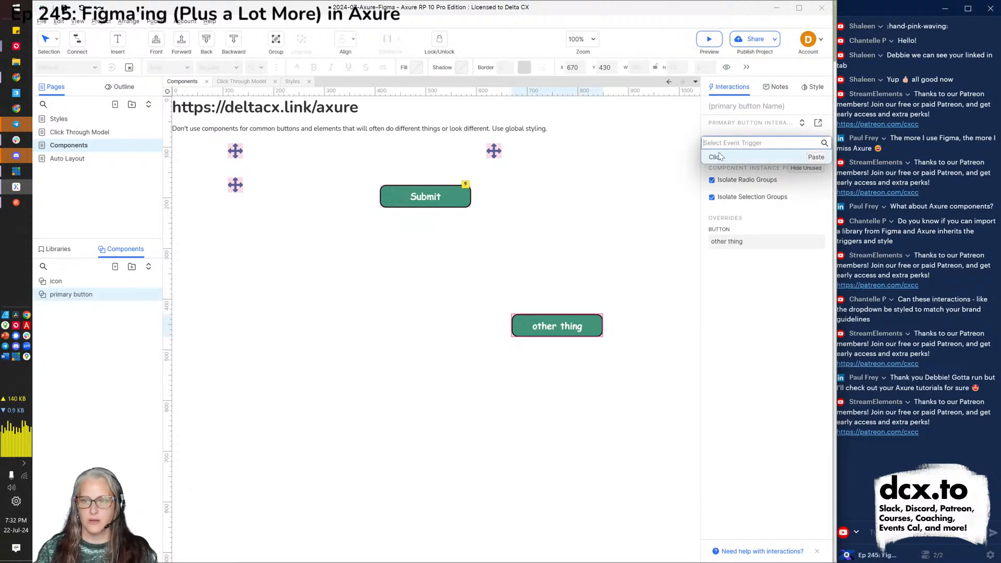
Make clicking 'other thing' move the icon shape 300 px right with linear animation.
{"action": "left_click", "coordinate": [716, 157]}
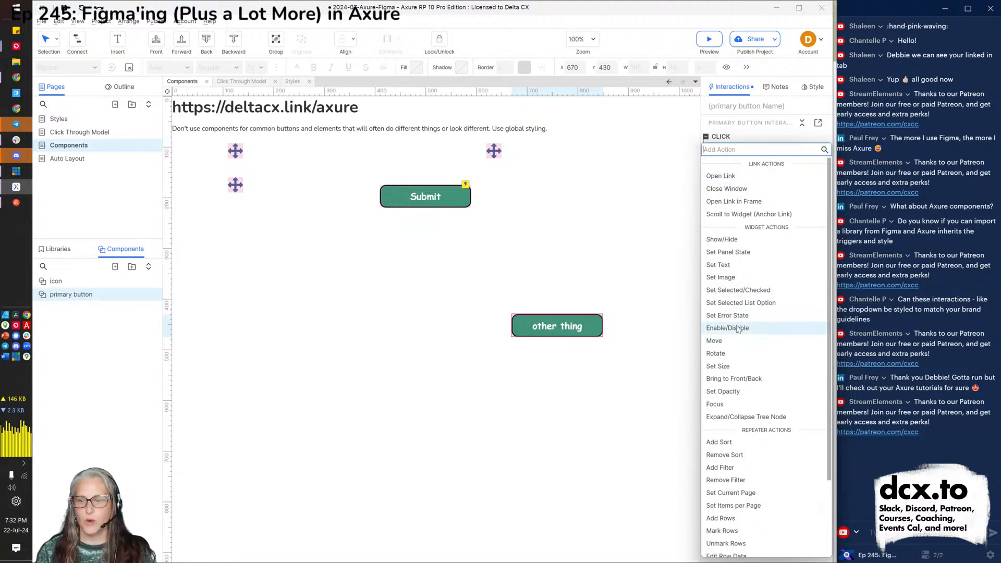
{"action": "left_click", "coordinate": [714, 340]}
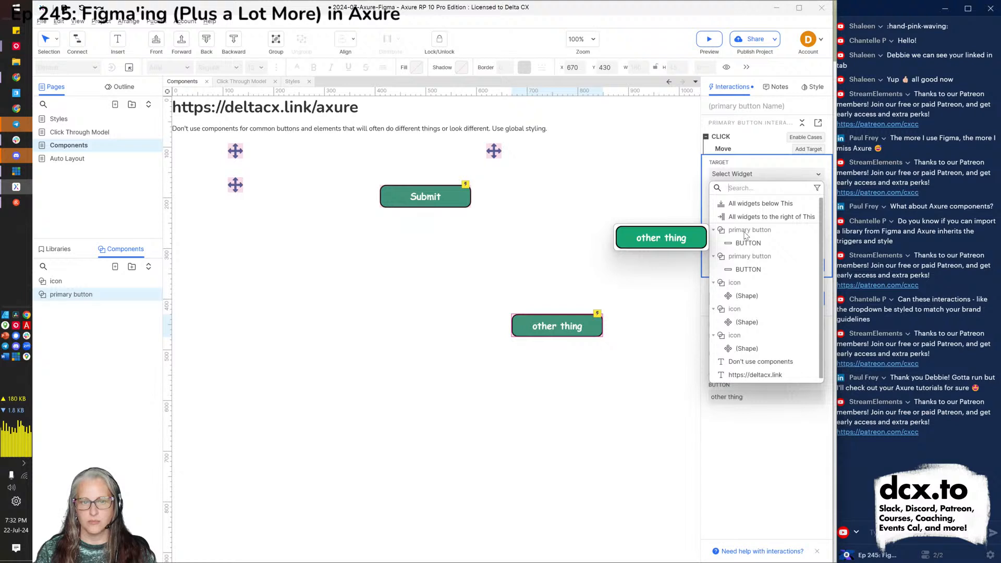
{"action": "left_click", "coordinate": [753, 299]}
{"action": "left_click", "coordinate": [767, 218]}
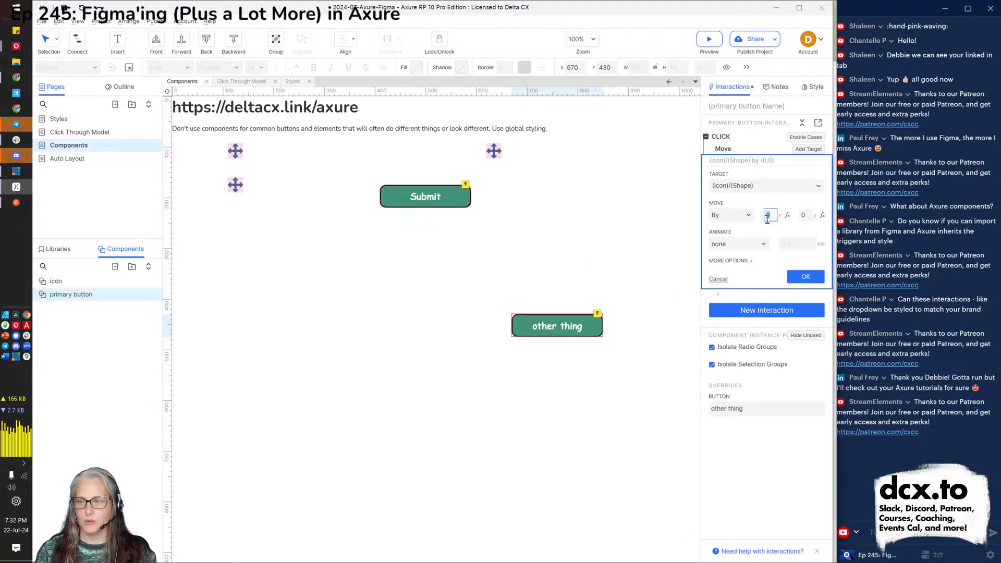
{"action": "type", "text": "300"}
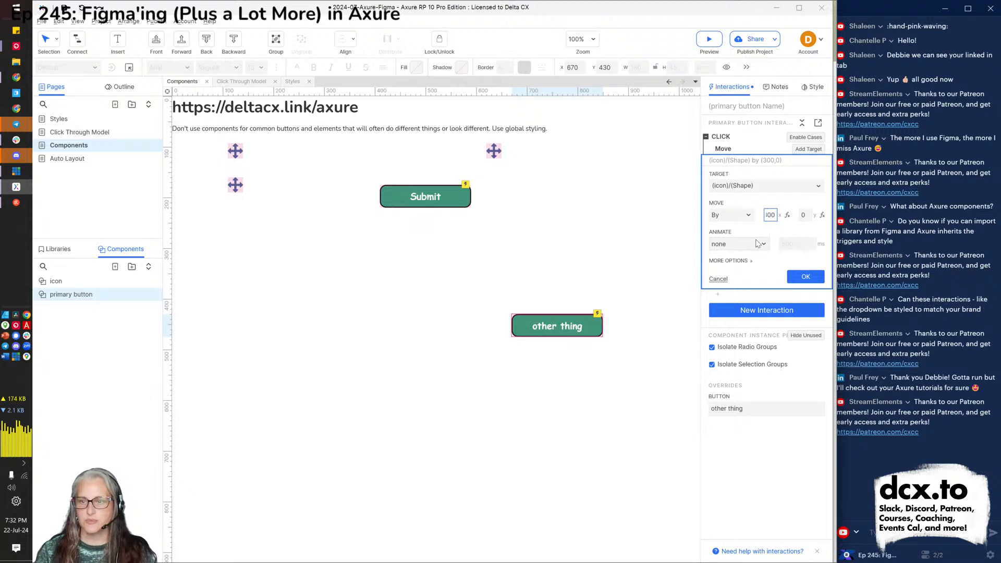
{"action": "left_click", "coordinate": [752, 249]}
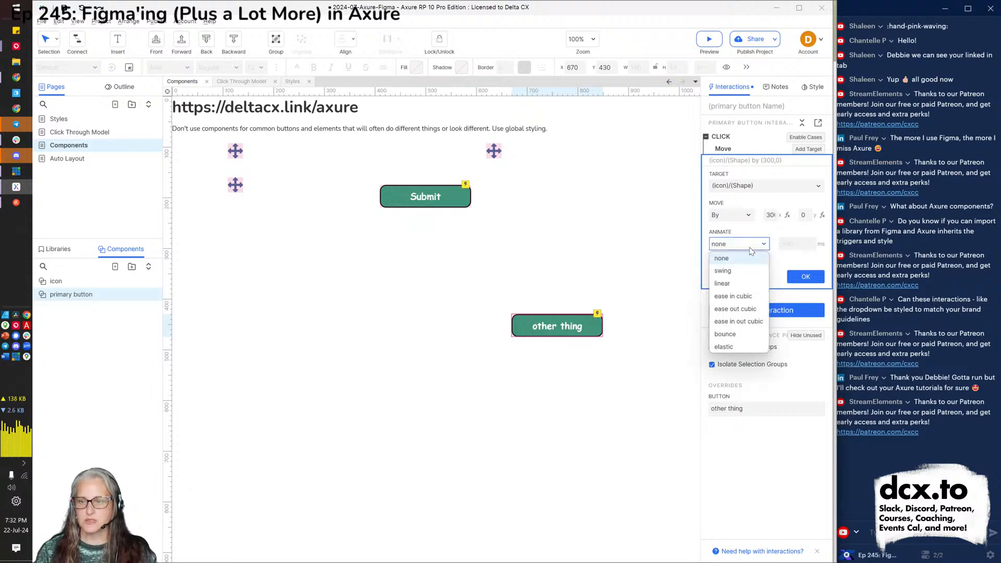
{"action": "left_click", "coordinate": [719, 284]}
{"action": "left_click", "coordinate": [806, 277]}
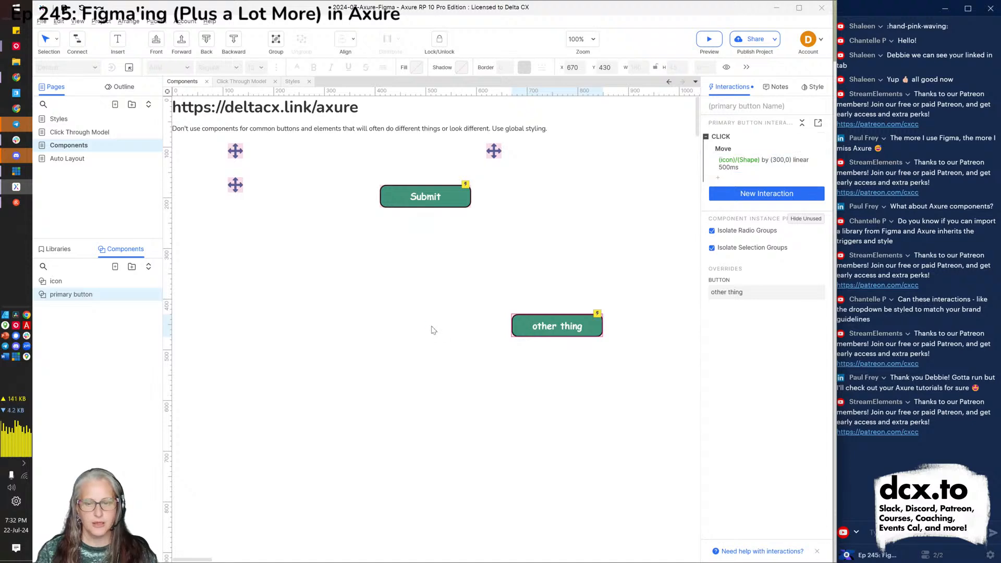
{"action": "key", "text": "alt+Tab"}
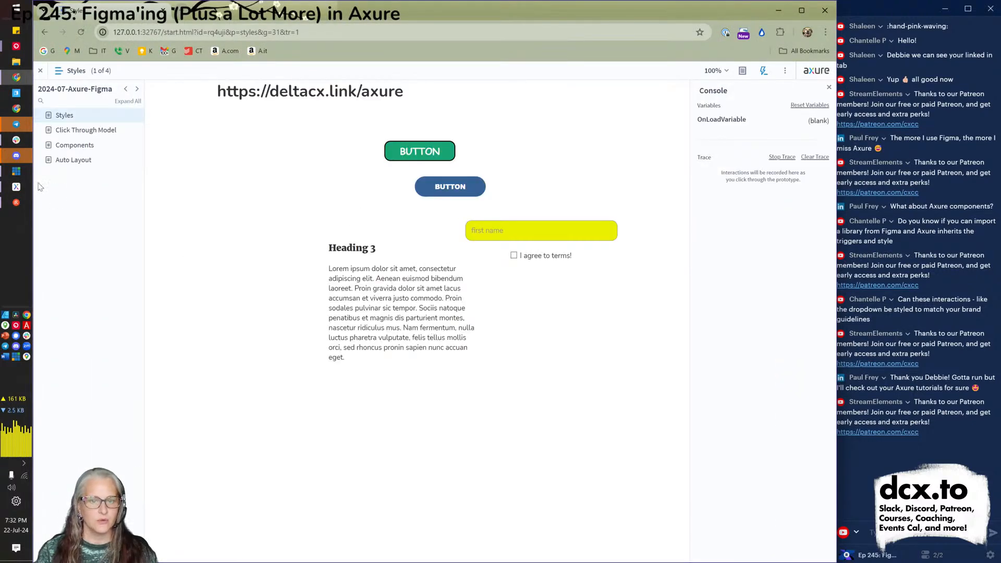
Test the 'other thing' button's icon slide in the preview, toggle the sidebar, and return to Axure.
{"action": "left_click", "coordinate": [65, 148]}
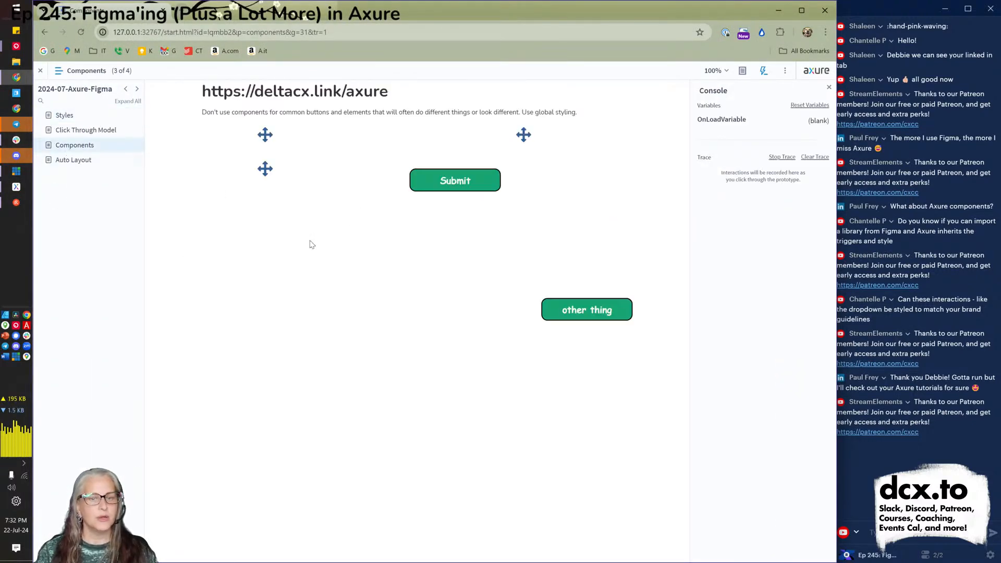
{"action": "left_click", "coordinate": [578, 310]}
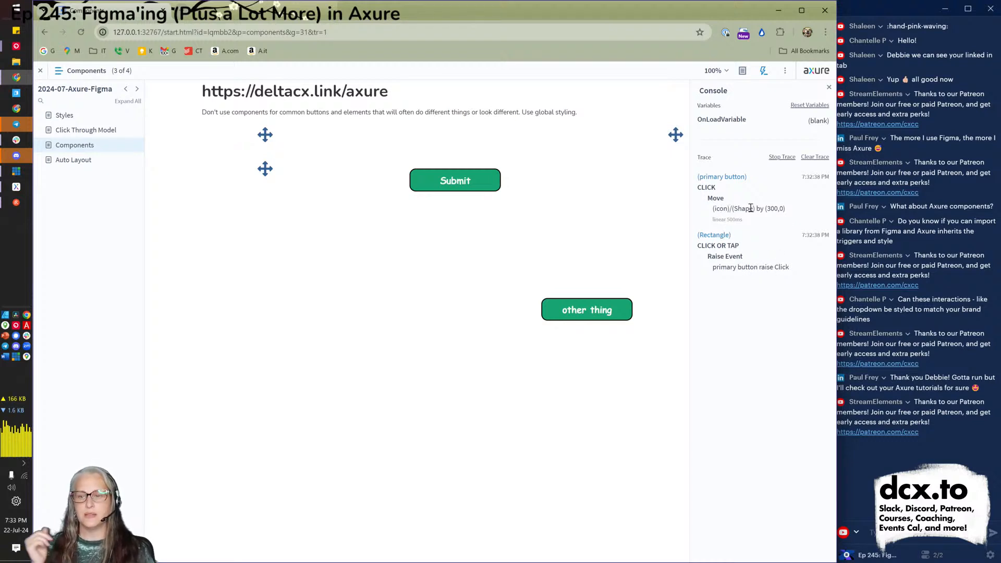
{"action": "left_click", "coordinate": [763, 70]}
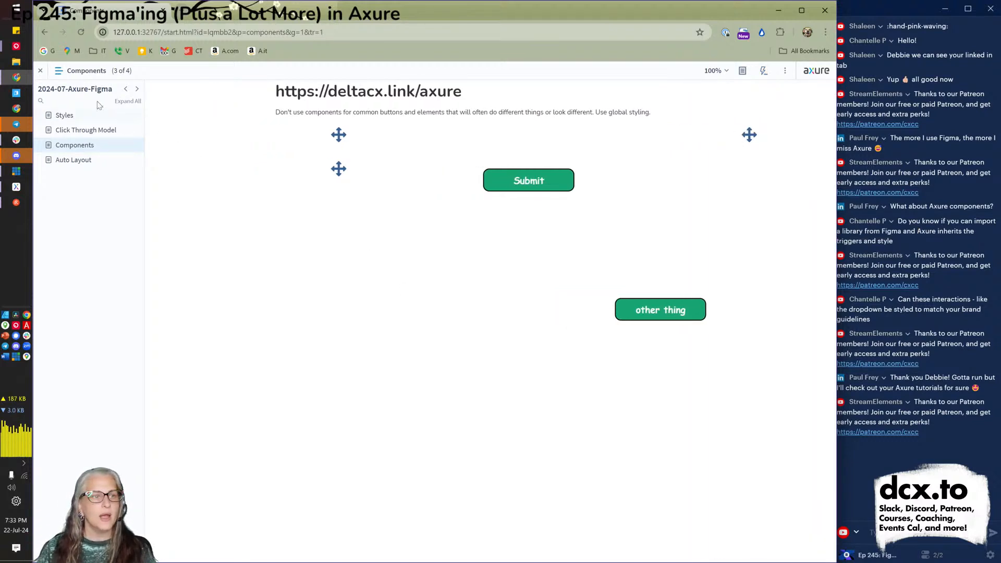
{"action": "left_click", "coordinate": [42, 72]}
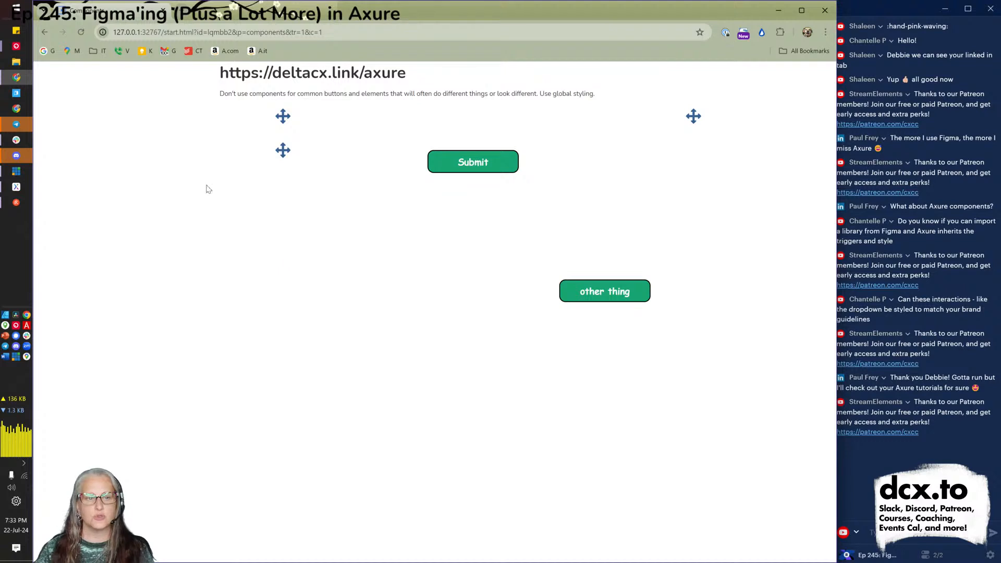
{"action": "left_click", "coordinate": [40, 72]}
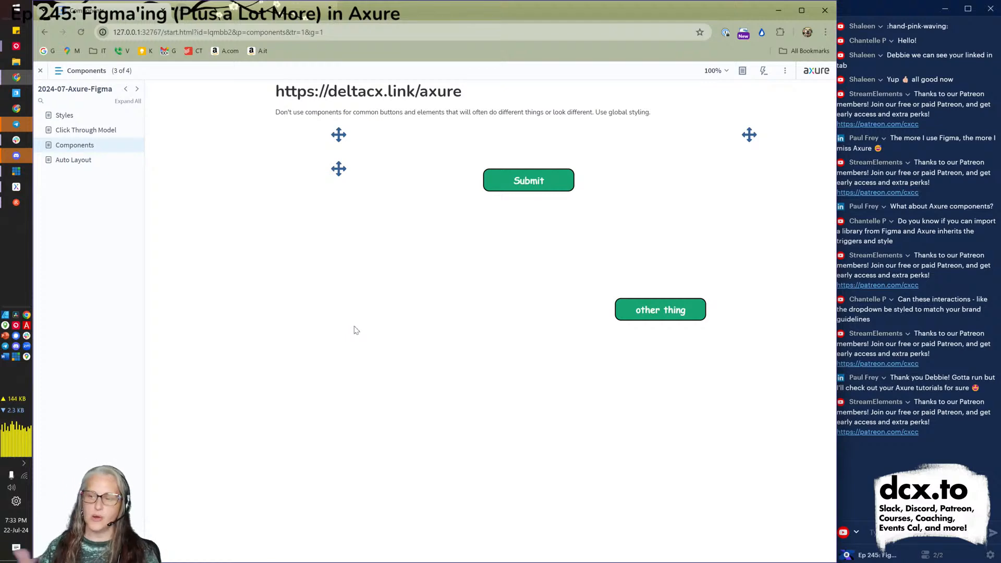
{"action": "key", "text": "alt+Tab"}
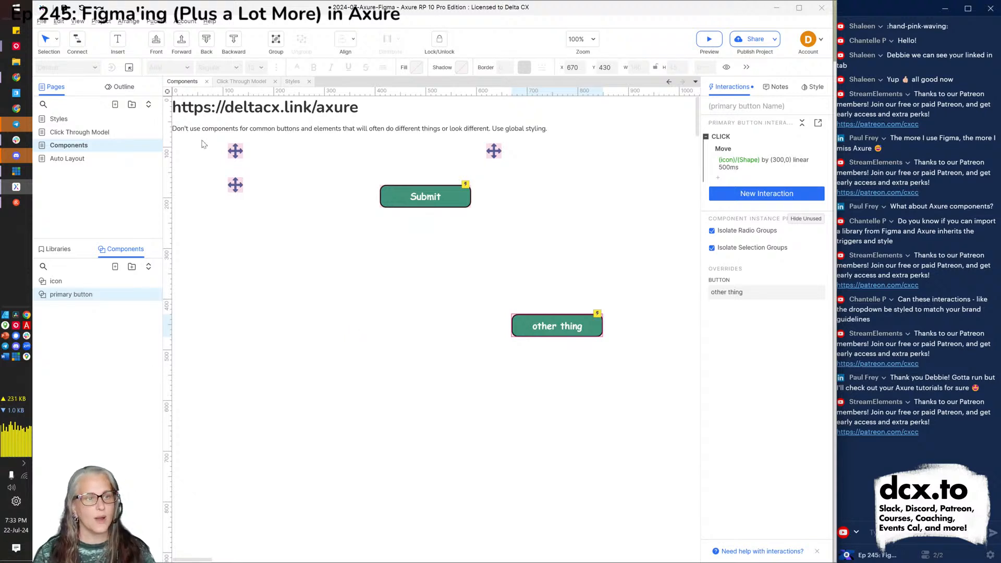
Close the Components, Click Through Model and Styles page tabs and switch to the Auto Layout page.
{"action": "left_click", "coordinate": [207, 82]}
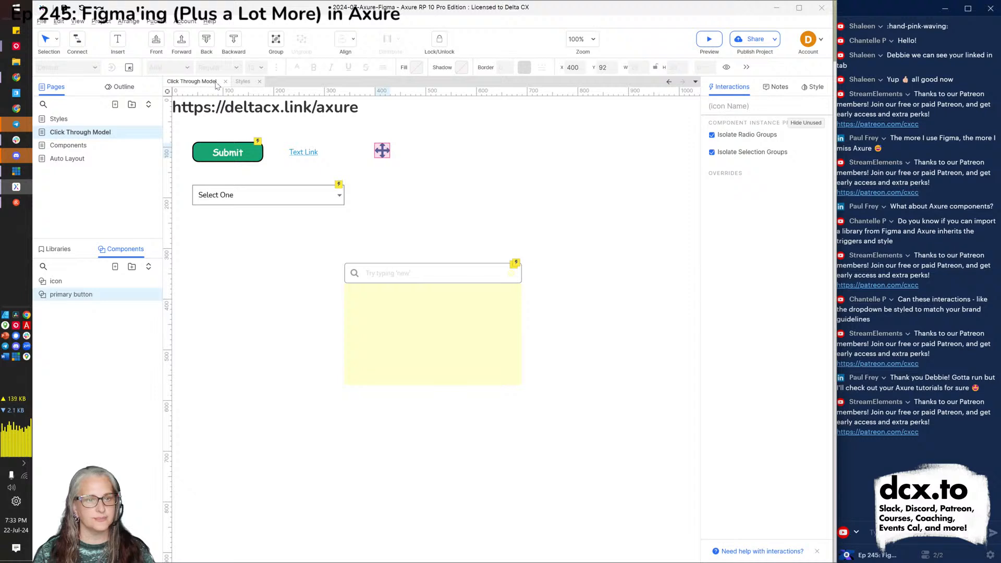
{"action": "left_click", "coordinate": [225, 82]}
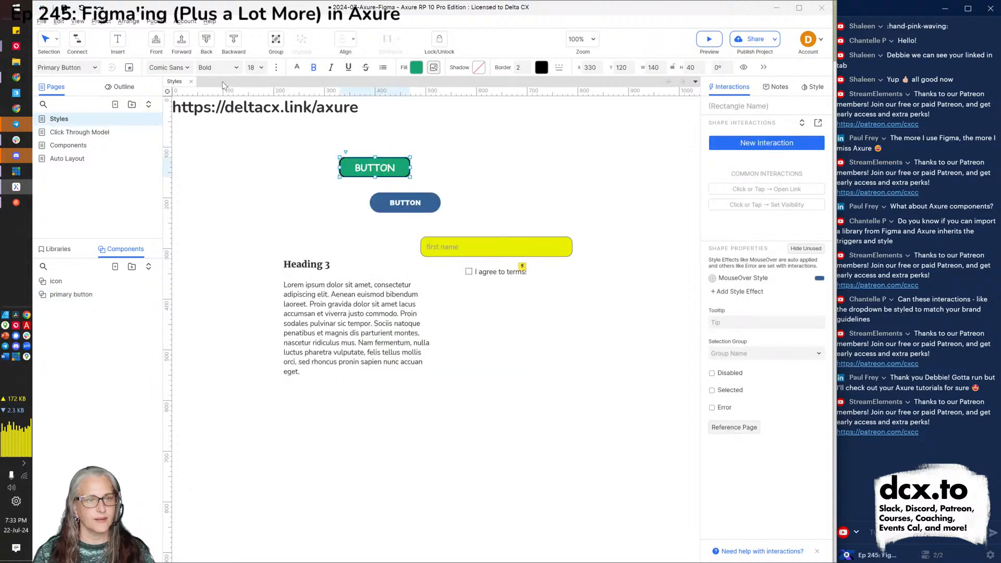
{"action": "left_click", "coordinate": [191, 82]}
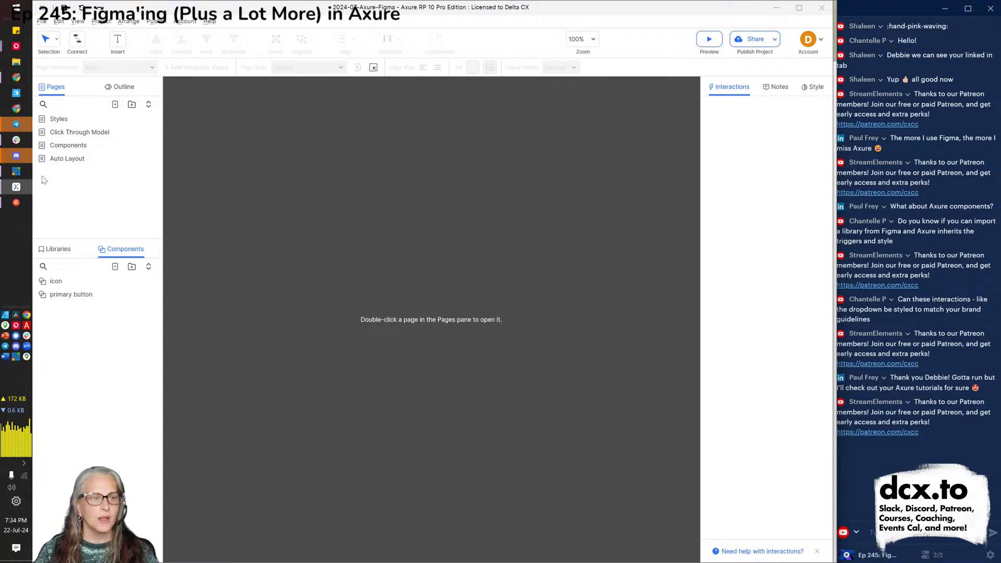
{"action": "double_click", "coordinate": [64, 162]}
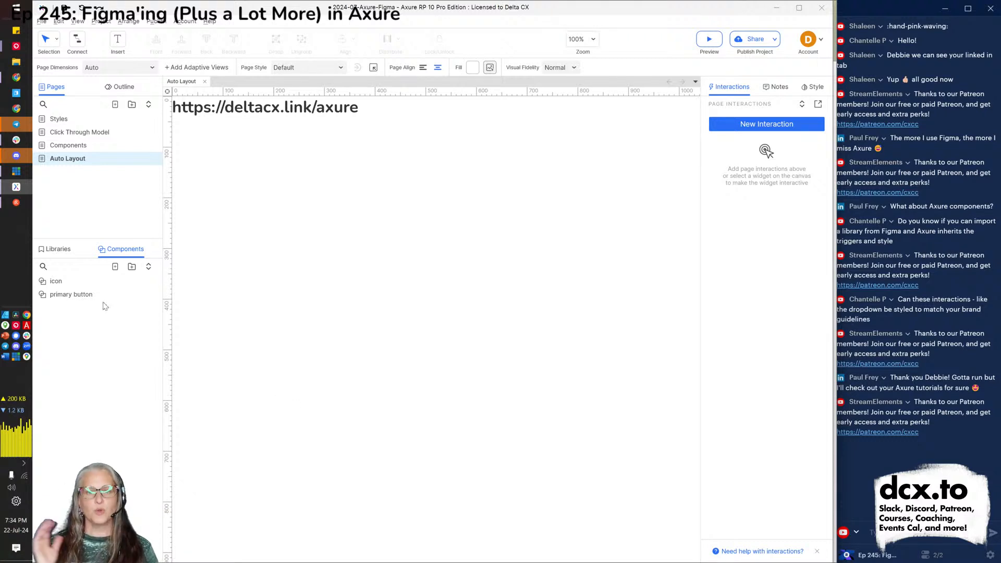
Show the Default widget library and scroll to its Dynamic repeater widgets.
{"action": "left_click", "coordinate": [58, 254]}
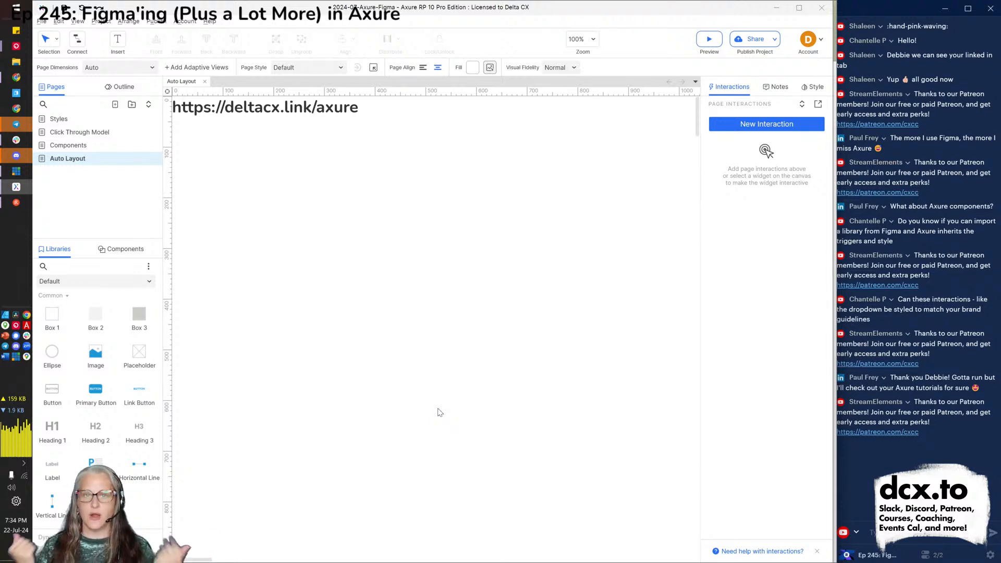
{"action": "scroll", "coordinate": [140, 407], "scroll_direction": "down", "scroll_amount": 5}
{"action": "scroll", "coordinate": [139, 406], "scroll_direction": "up", "scroll_amount": 2}
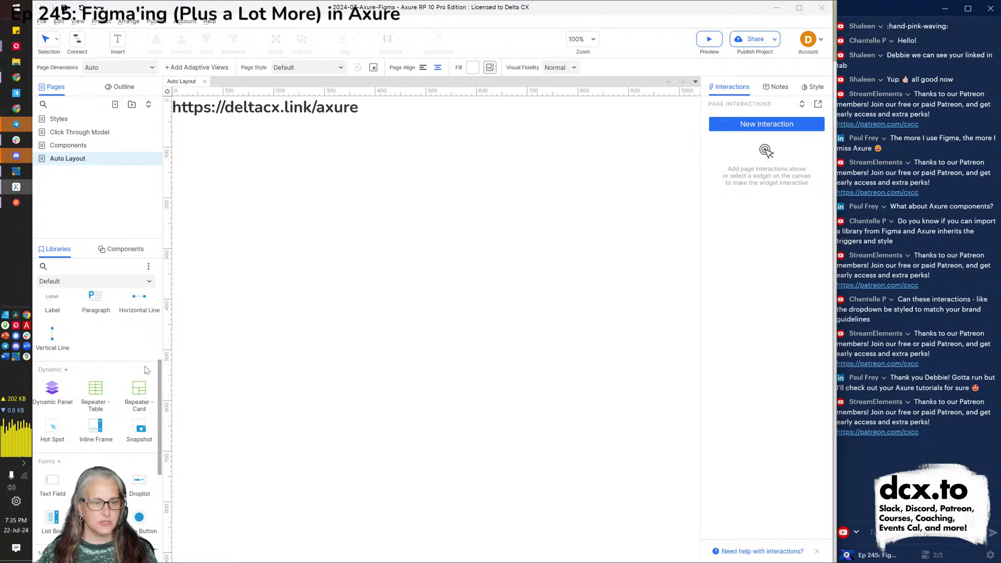
Place a table repeater on the page and add a fourth data row with a first name, last name and score 70.
{"action": "left_click_drag", "start_coordinate": [110, 390], "coordinate": [250, 157]}
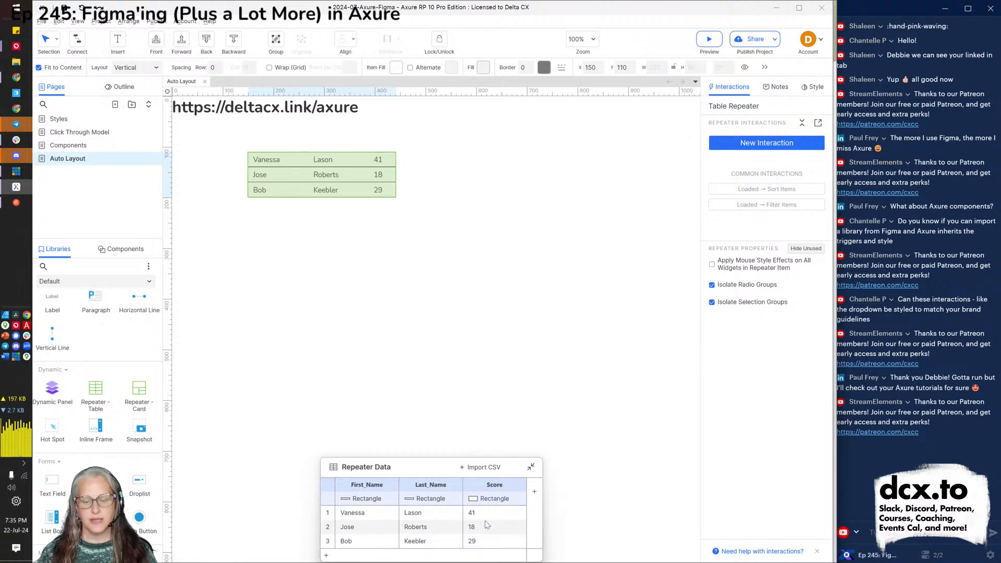
{"action": "left_click", "coordinate": [325, 555]}
{"action": "key", "text": "Tab"}
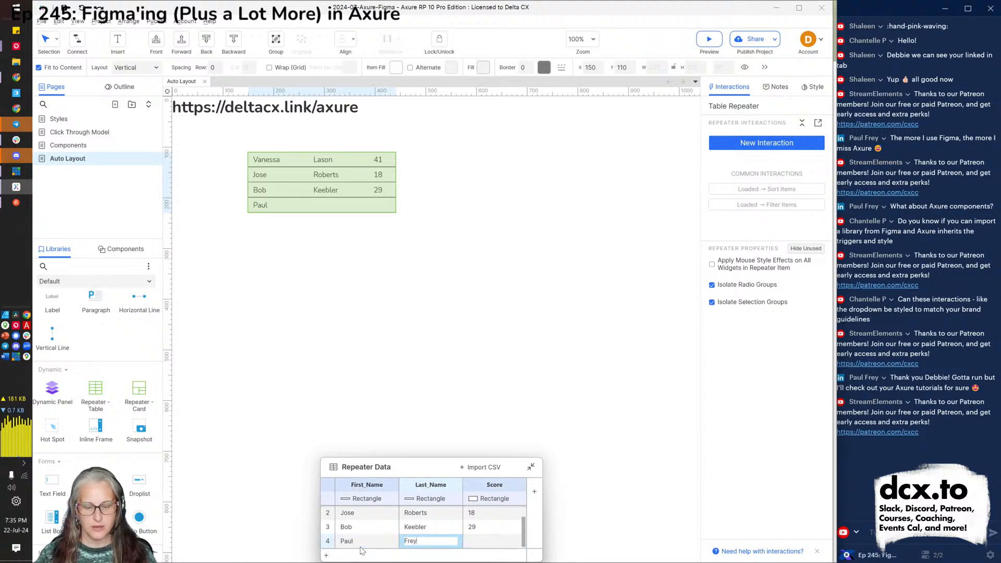
{"action": "key", "text": "Tab"}
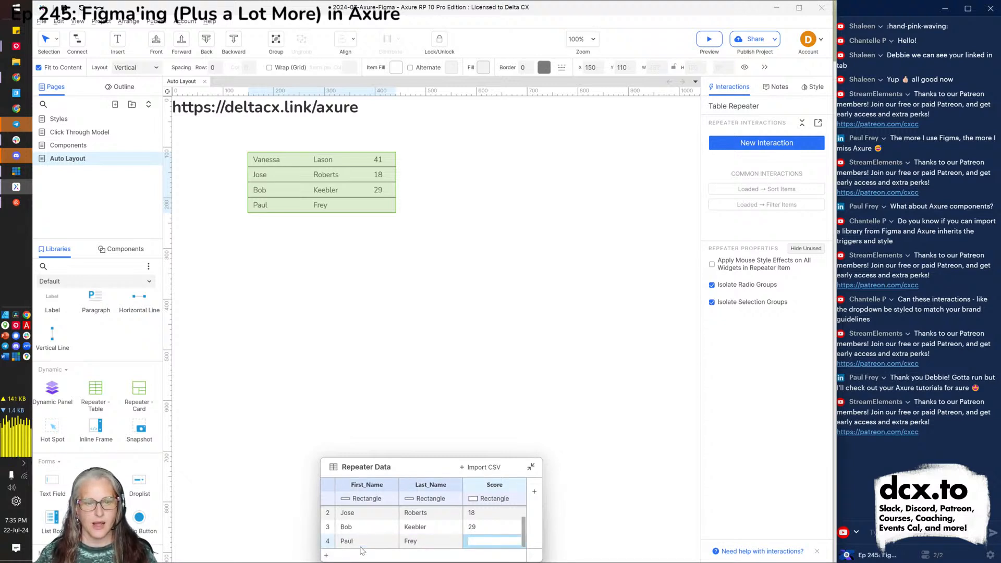
{"action": "type", "text": "70"}
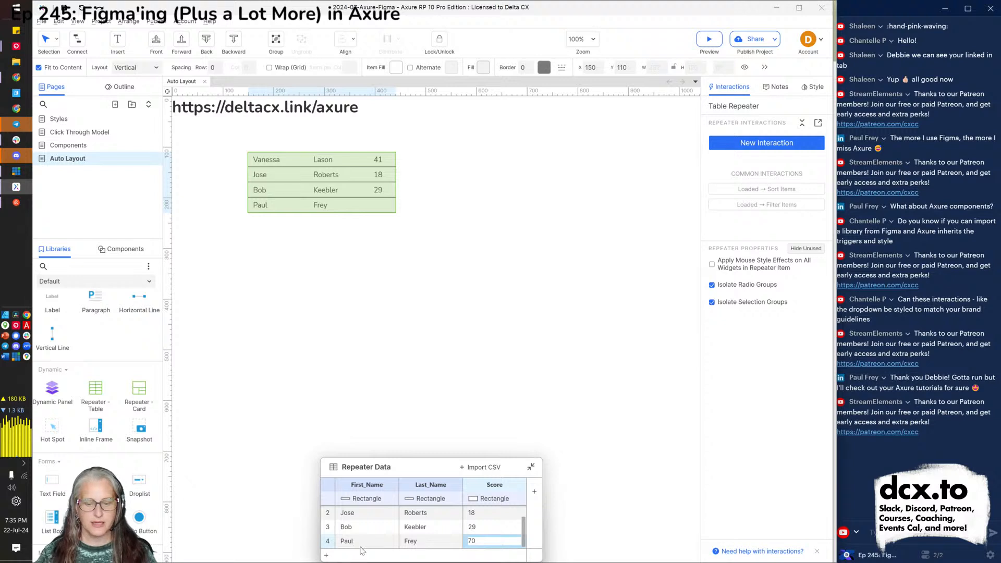
{"action": "left_click", "coordinate": [373, 537]}
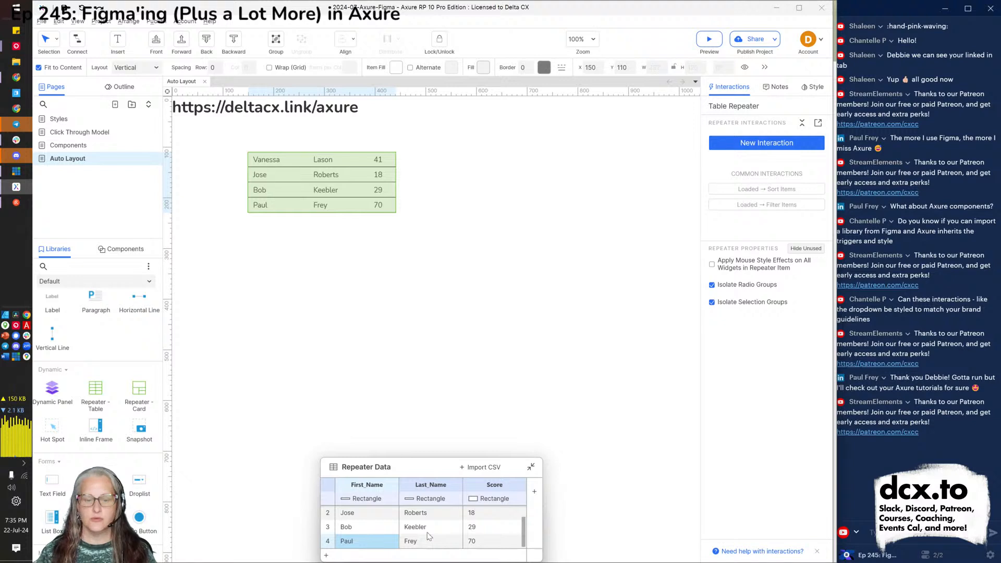
Add a fifth data row with a first name and score 80, then select the repeater.
{"action": "left_click", "coordinate": [327, 556]}
{"action": "type", "text": "Shaleen"}
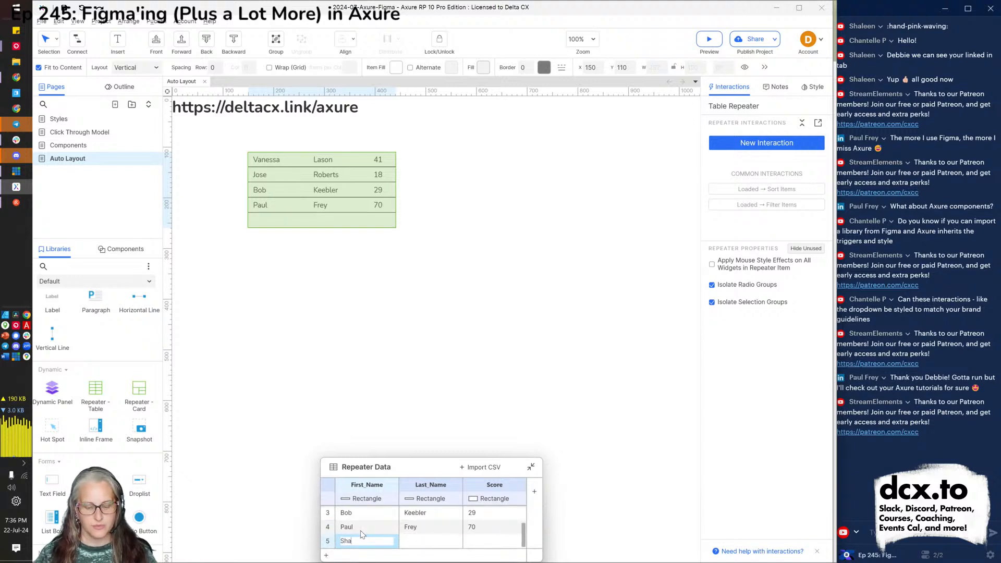
{"action": "key", "text": "Tab"}
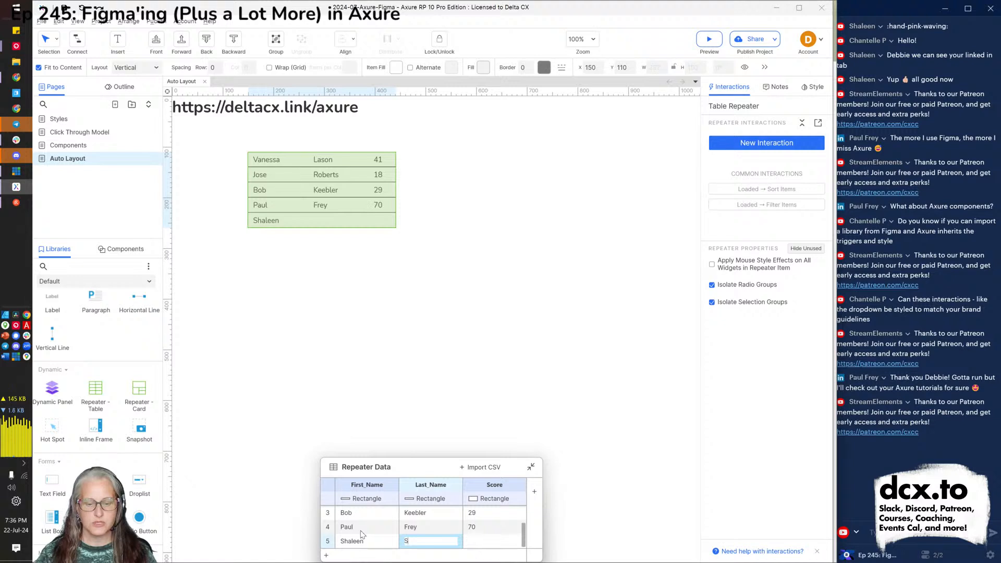
{"action": "key", "text": "Tab"}
{"action": "type", "text": "80"}
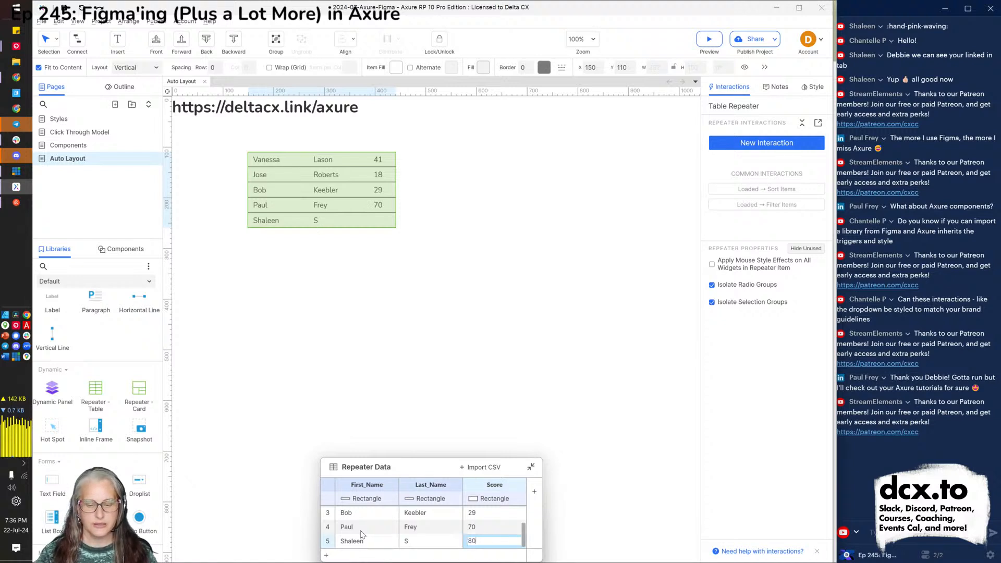
{"action": "left_click", "coordinate": [308, 505]}
{"action": "left_click", "coordinate": [349, 193]}
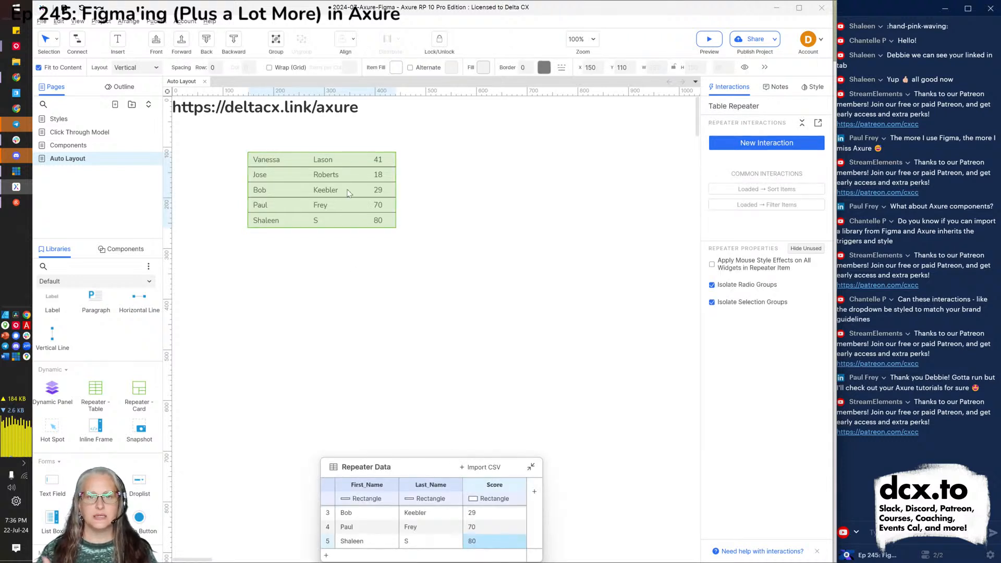
Keep the repeater's layout vertical with 20 spacing between rows and no grid wrapping.
{"action": "left_click", "coordinate": [813, 90]}
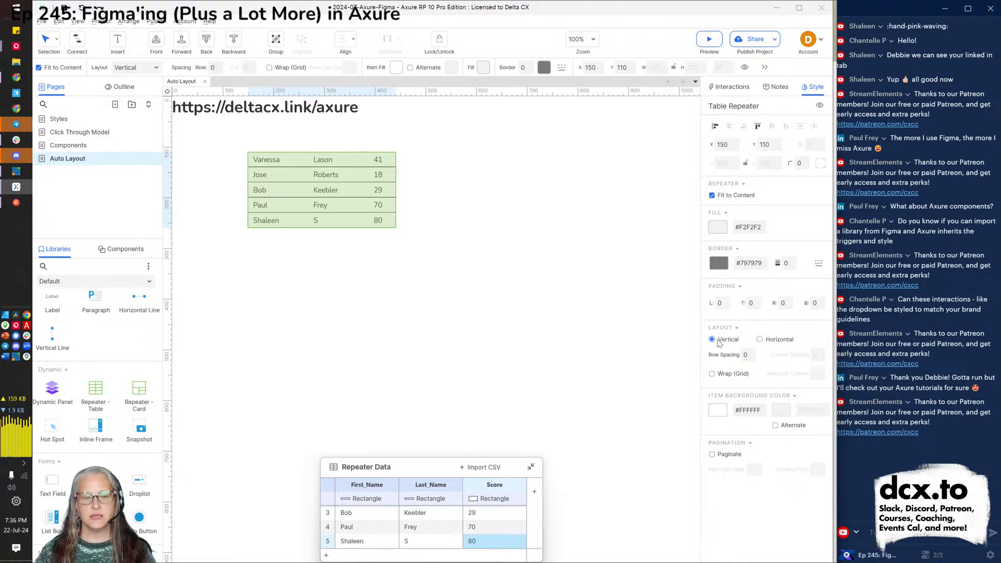
{"action": "left_click", "coordinate": [769, 340]}
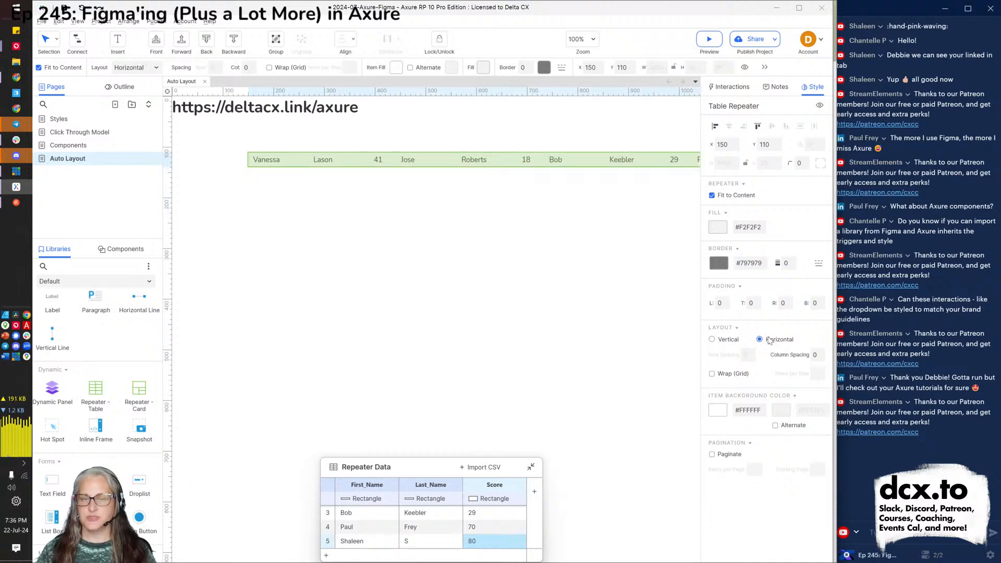
{"action": "left_click", "coordinate": [730, 345]}
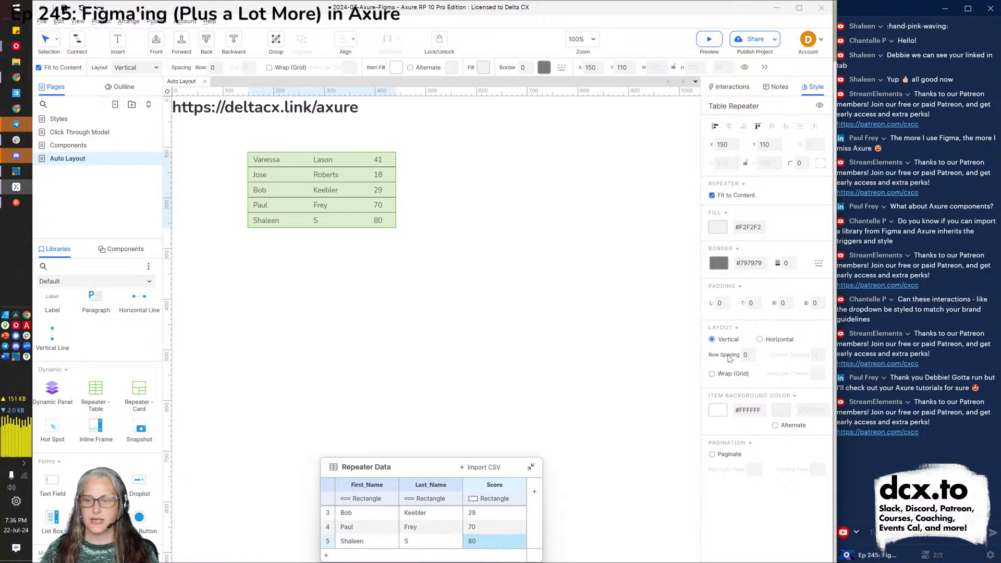
{"action": "left_click", "coordinate": [746, 356]}
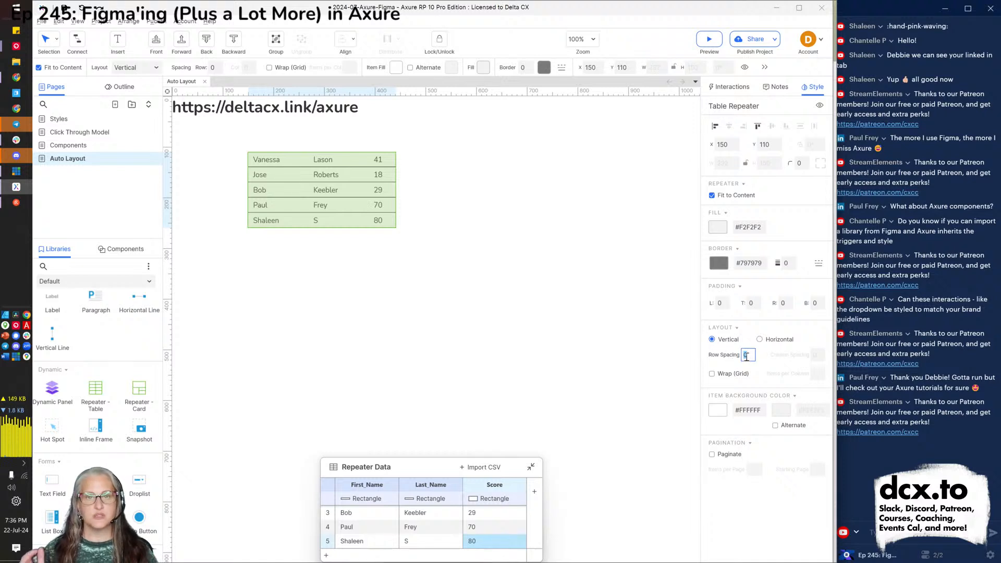
{"action": "type", "text": "20"}
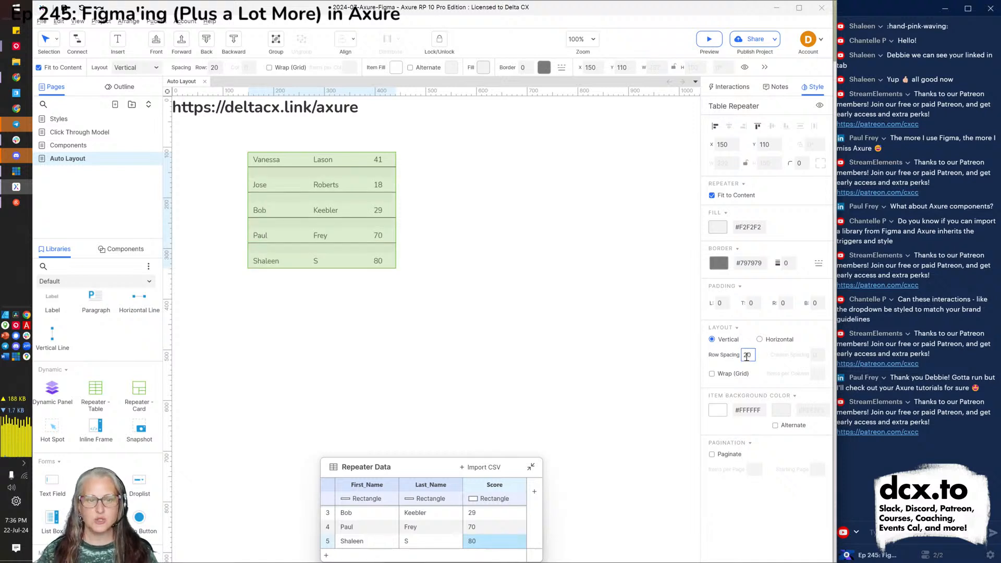
{"action": "left_click", "coordinate": [728, 375]}
{"action": "left_click", "coordinate": [728, 374]}
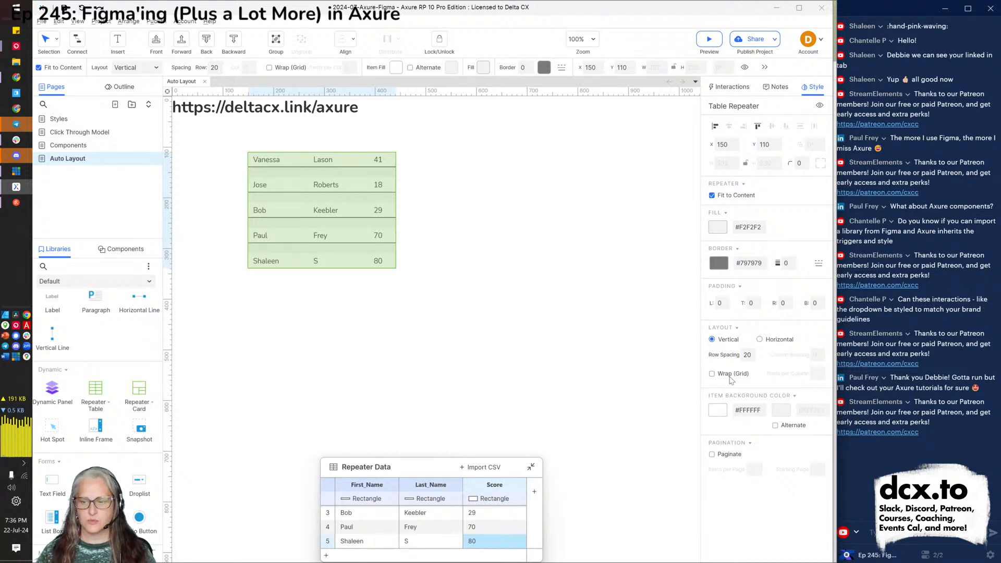
Turn on alternating row colours with yellow #EDF200 for the alternate rows.
{"action": "left_click", "coordinate": [775, 426]}
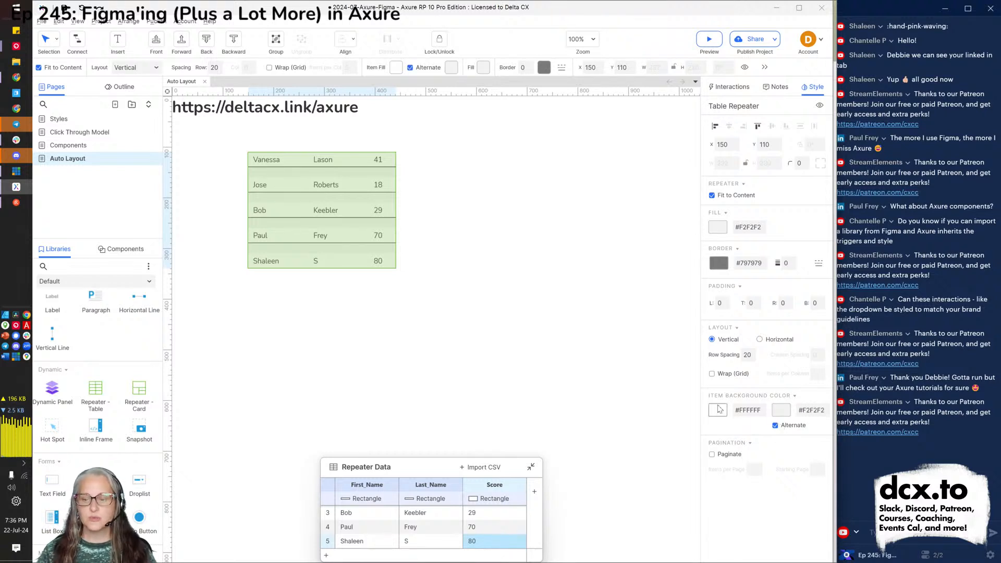
{"action": "left_click", "coordinate": [782, 411]}
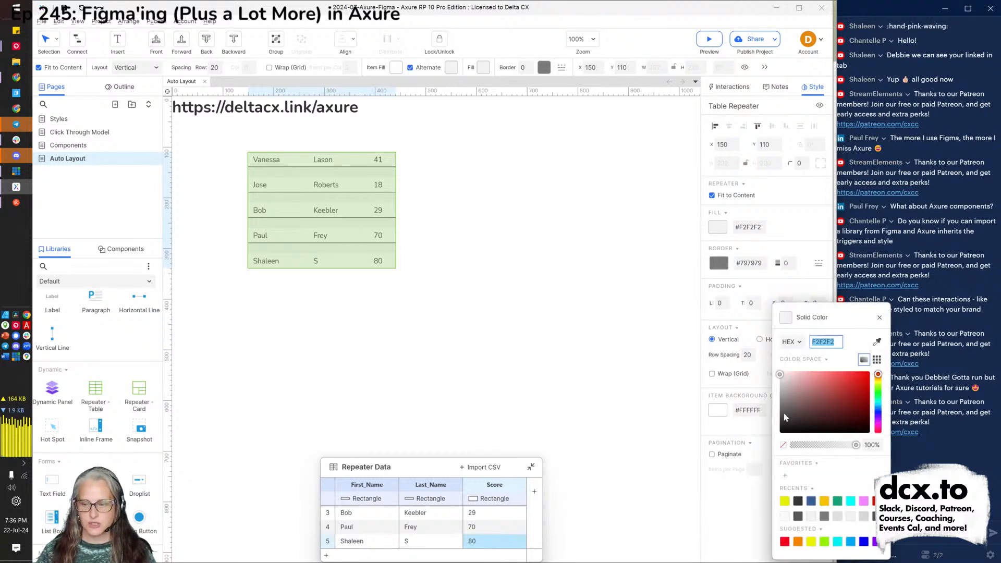
{"action": "left_click", "coordinate": [809, 543]}
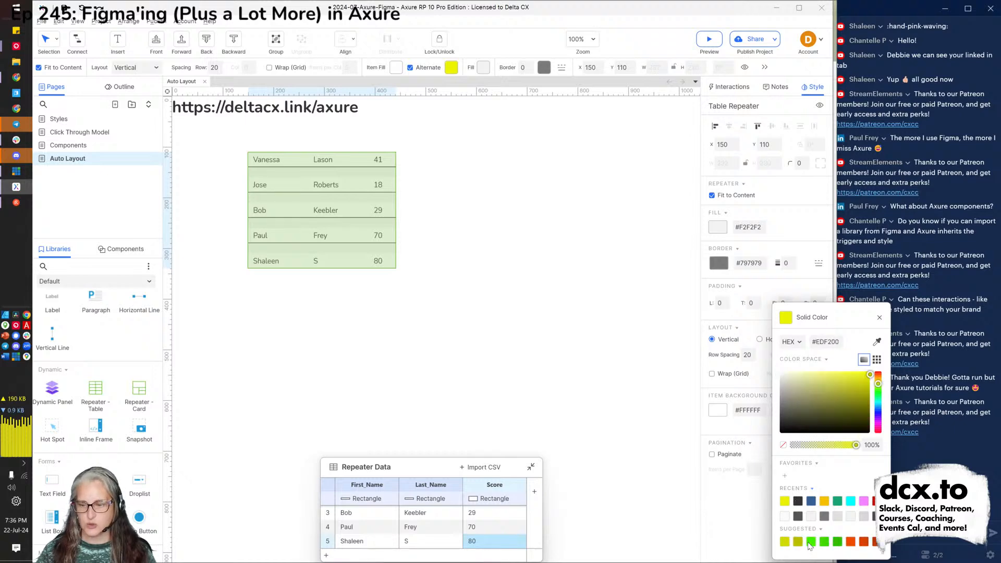
{"action": "left_click", "coordinate": [727, 511]}
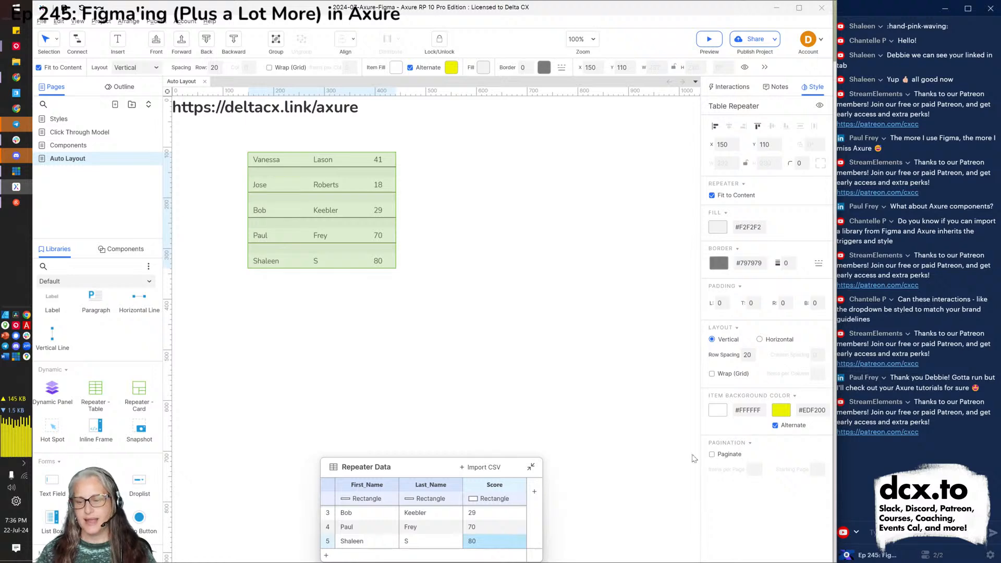
{"action": "left_click", "coordinate": [496, 375]}
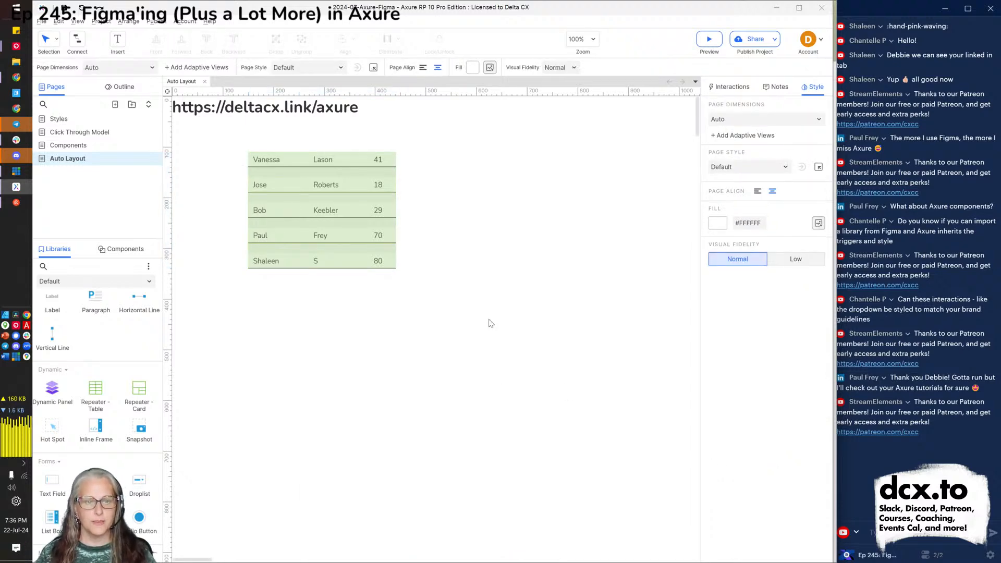
View the Auto Layout page in the Chrome preview, then return to the editor.
{"action": "key", "text": "alt+Tab"}
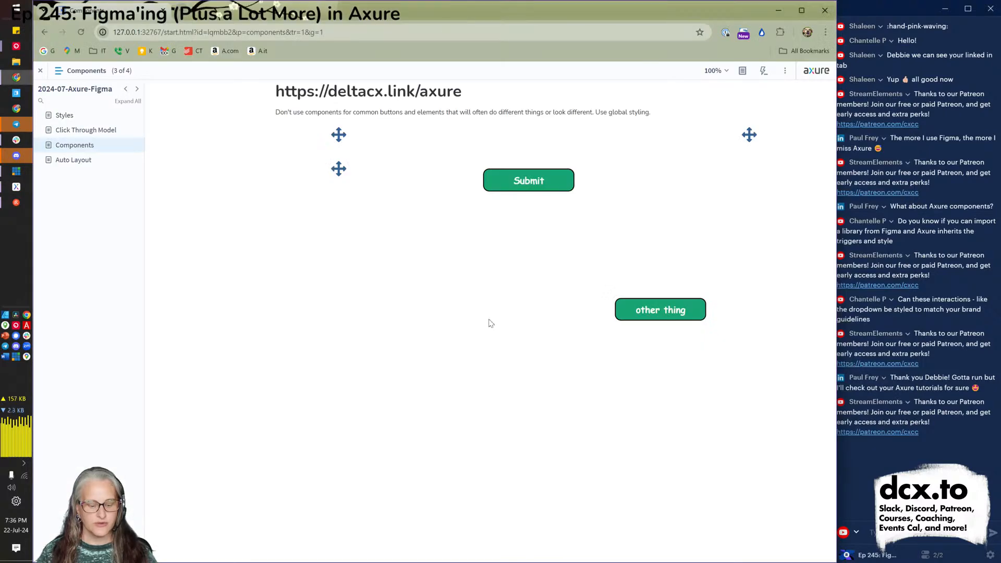
{"action": "left_click", "coordinate": [80, 164]}
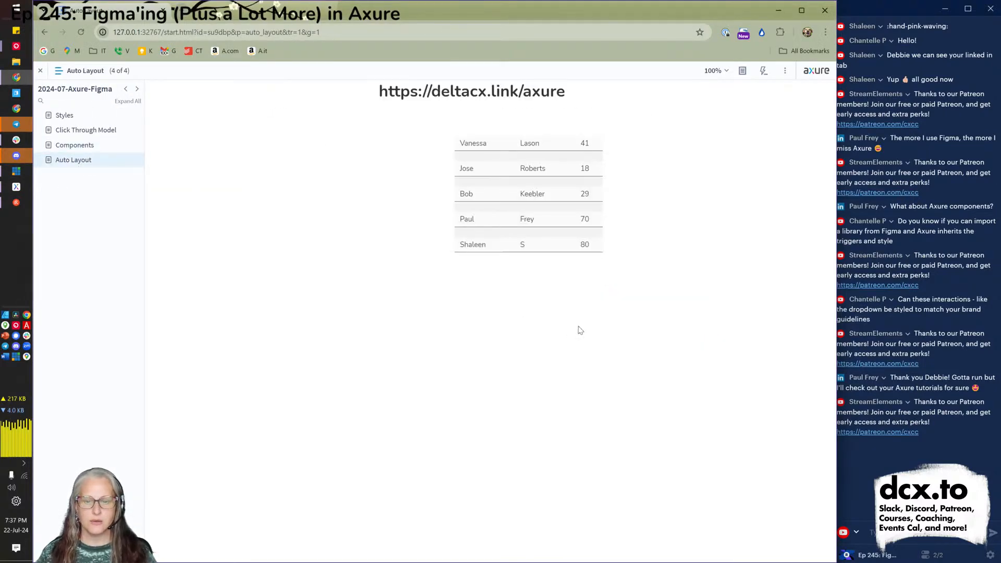
{"action": "key", "text": "alt+Tab"}
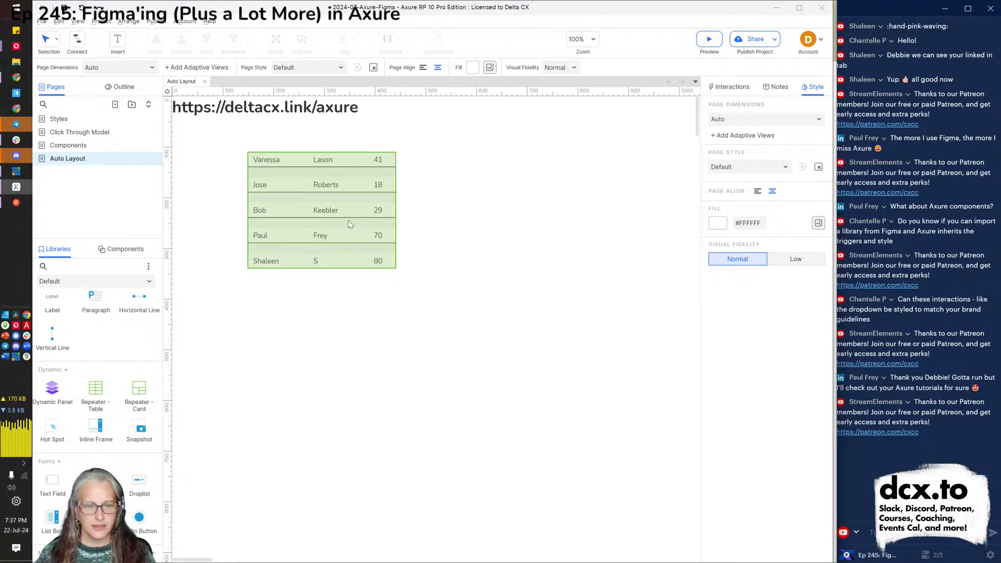
Open the table repeater for editing and name its first-column rectangle 'First Name'.
{"action": "left_click", "coordinate": [350, 224]}
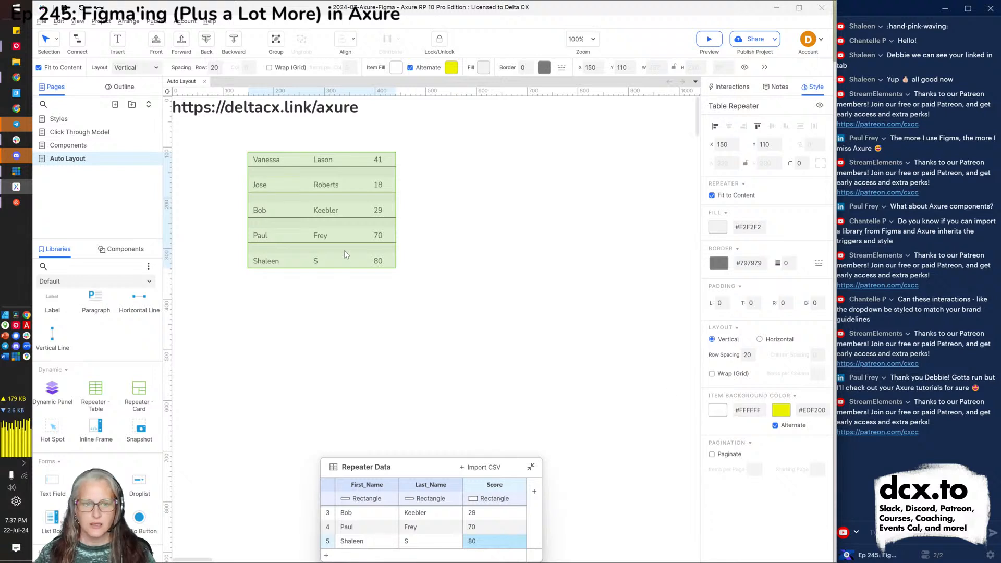
{"action": "double_click", "coordinate": [330, 228]}
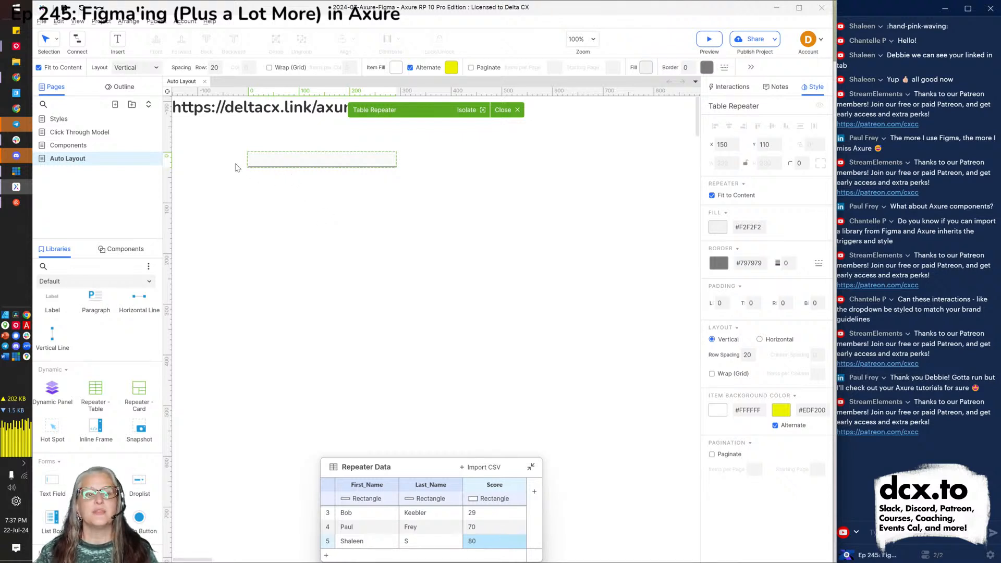
{"action": "scroll", "coordinate": [238, 166], "scroll_direction": "up", "scroll_amount": 4}
{"action": "scroll", "coordinate": [237, 167], "scroll_direction": "up", "scroll_amount": 1}
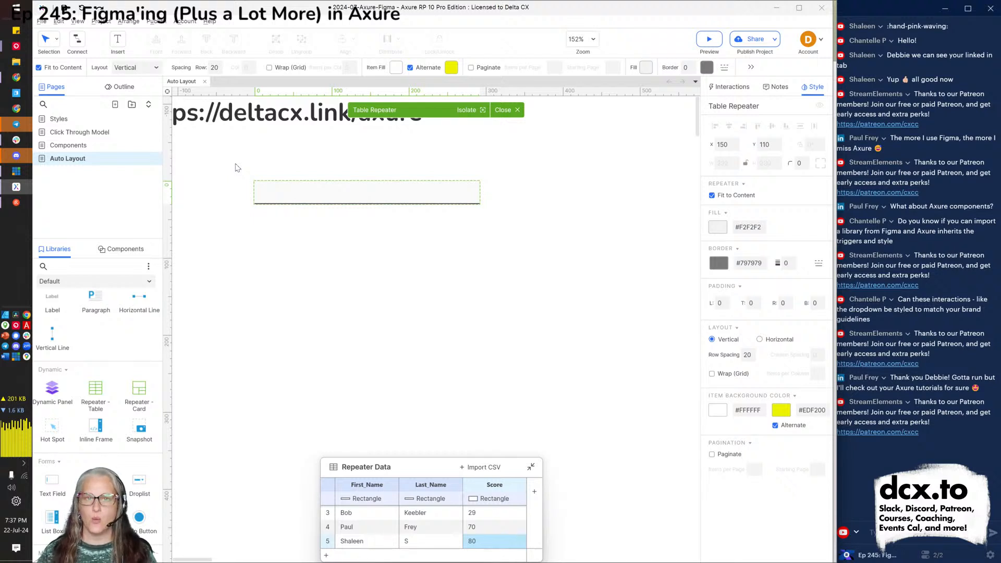
{"action": "left_click", "coordinate": [285, 200]}
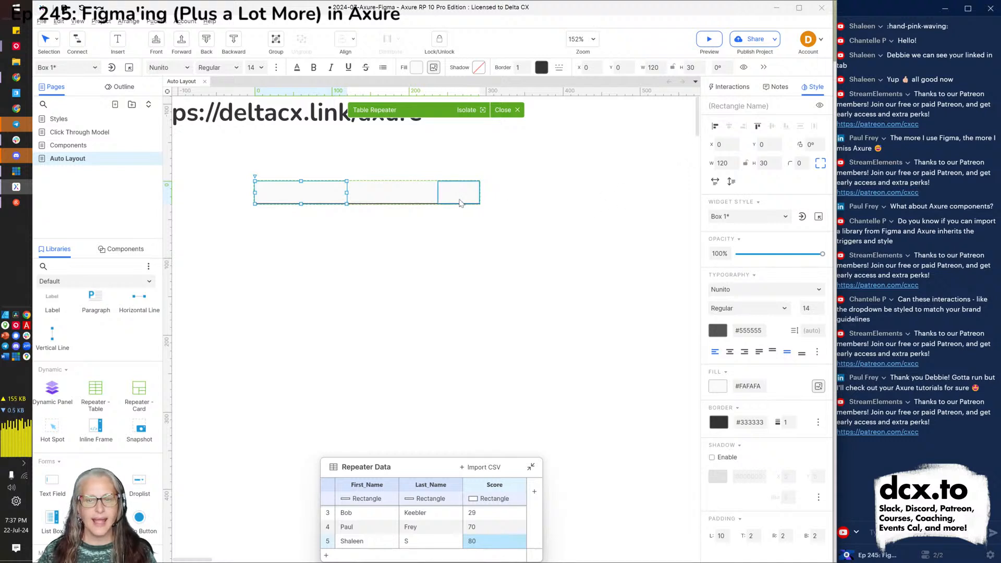
{"action": "left_click", "coordinate": [729, 87]}
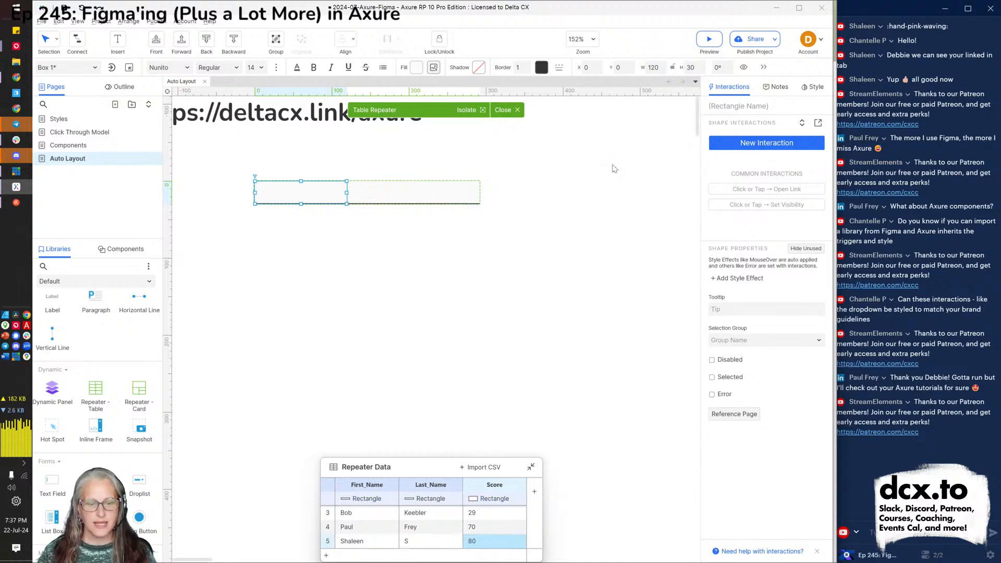
{"action": "left_click", "coordinate": [732, 106]}
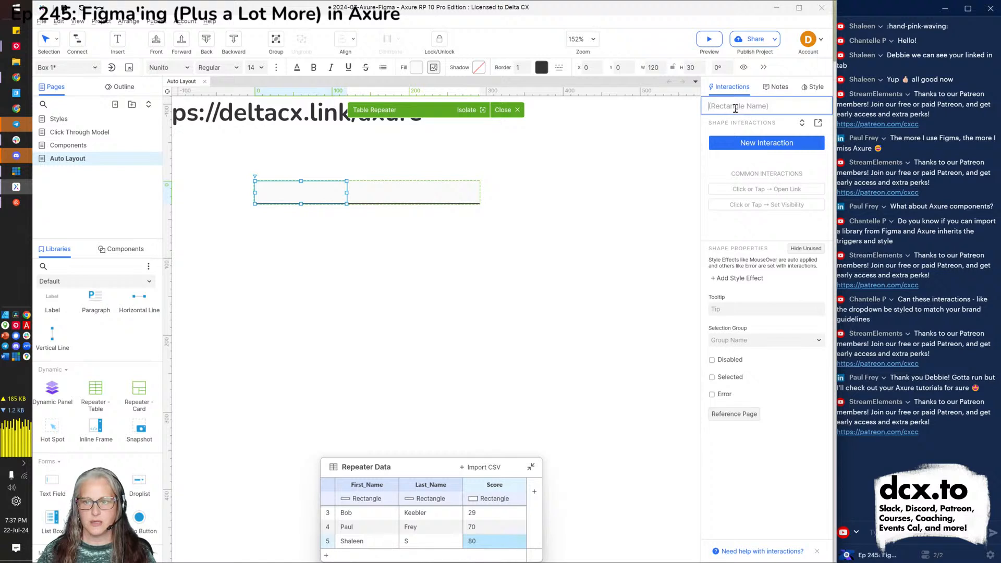
{"action": "type", "text": "First Name"}
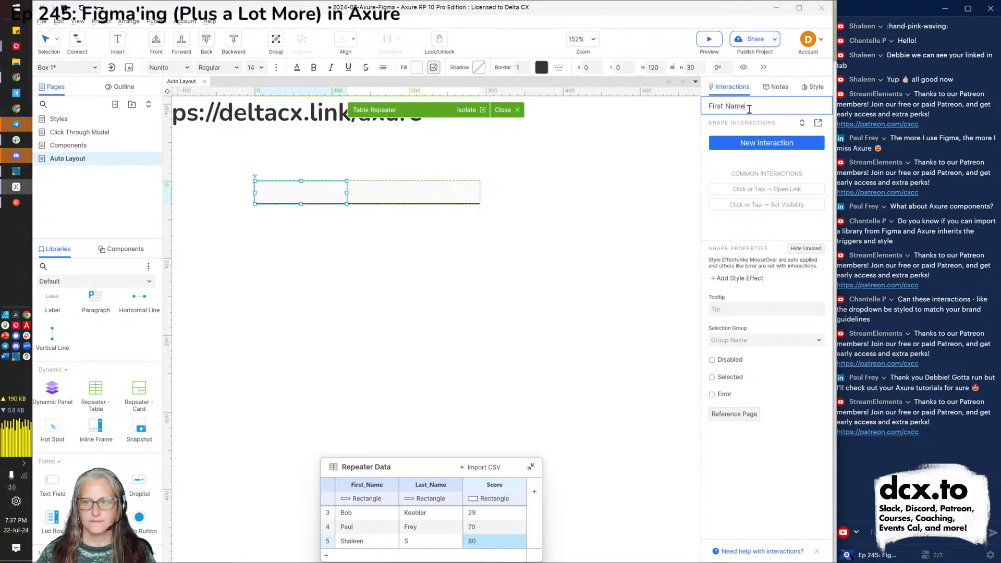
{"action": "left_click", "coordinate": [631, 255]}
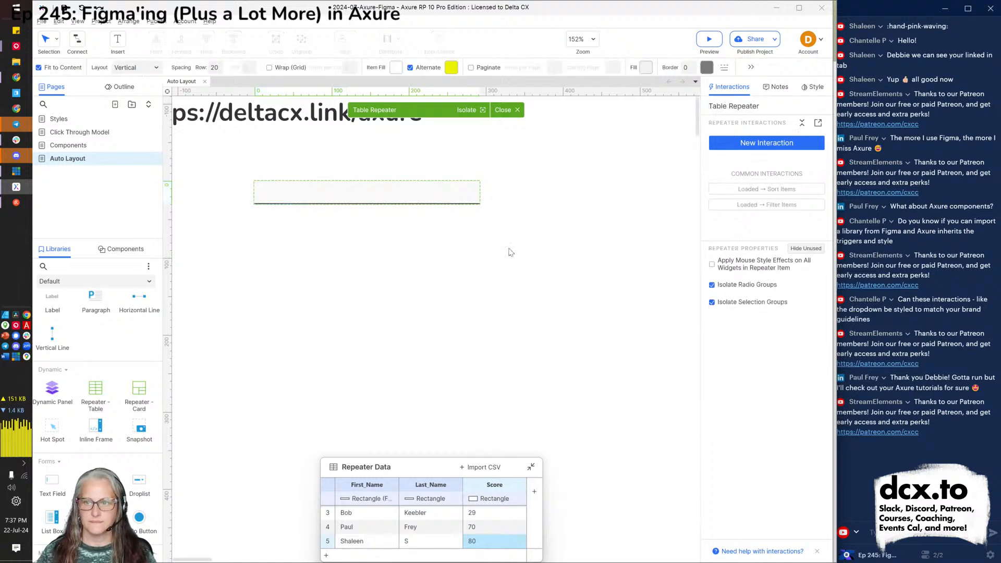
{"action": "left_click", "coordinate": [289, 191]}
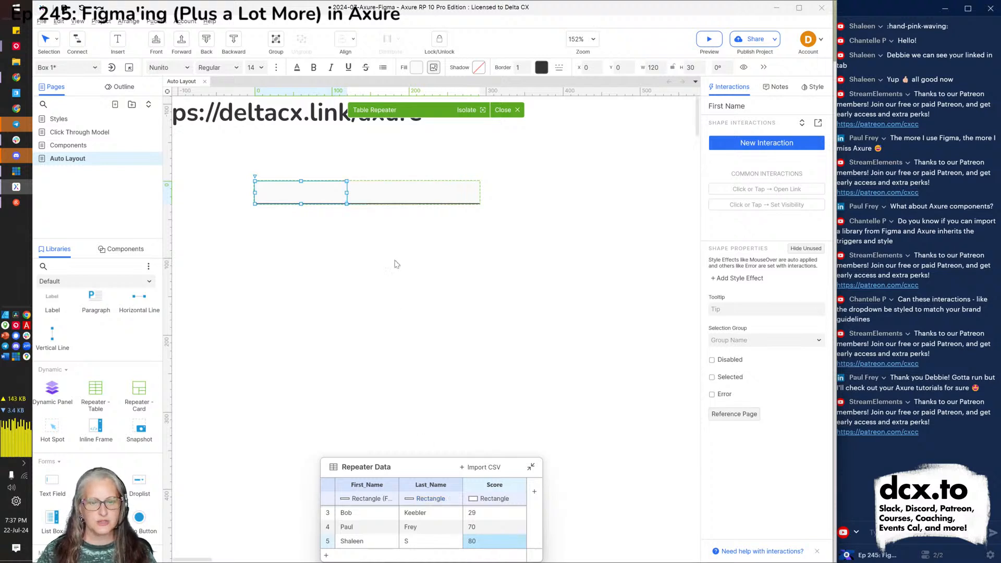
Place a text field after the score cell in the repeater row and set its width to 200.
{"action": "left_click", "coordinate": [406, 200]}
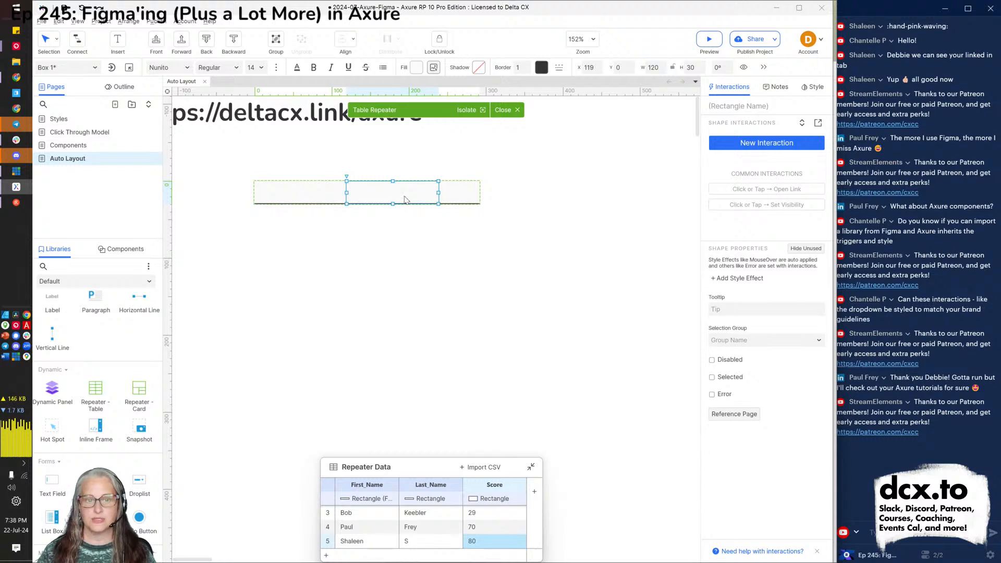
{"action": "left_click", "coordinate": [457, 192]}
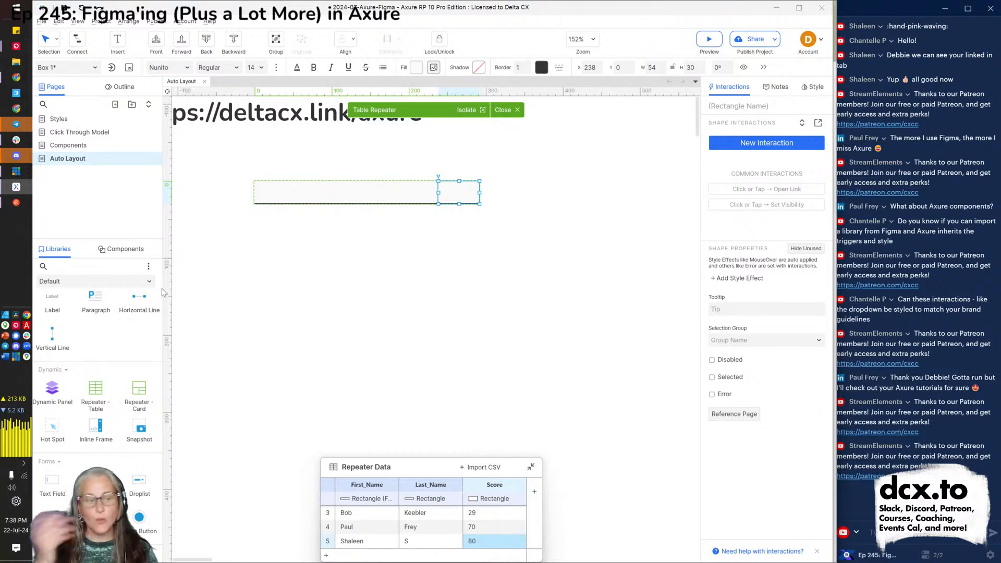
{"action": "scroll", "coordinate": [114, 412], "scroll_direction": "up", "scroll_amount": 3}
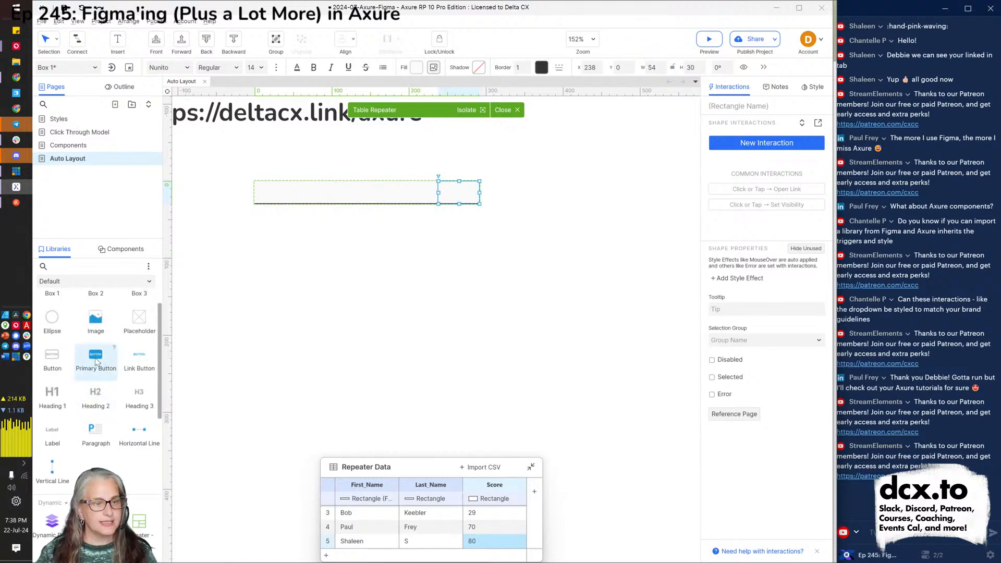
{"action": "scroll", "coordinate": [96, 361], "scroll_direction": "down", "scroll_amount": 4}
{"action": "left_click_drag", "start_coordinate": [51, 429], "coordinate": [485, 187]}
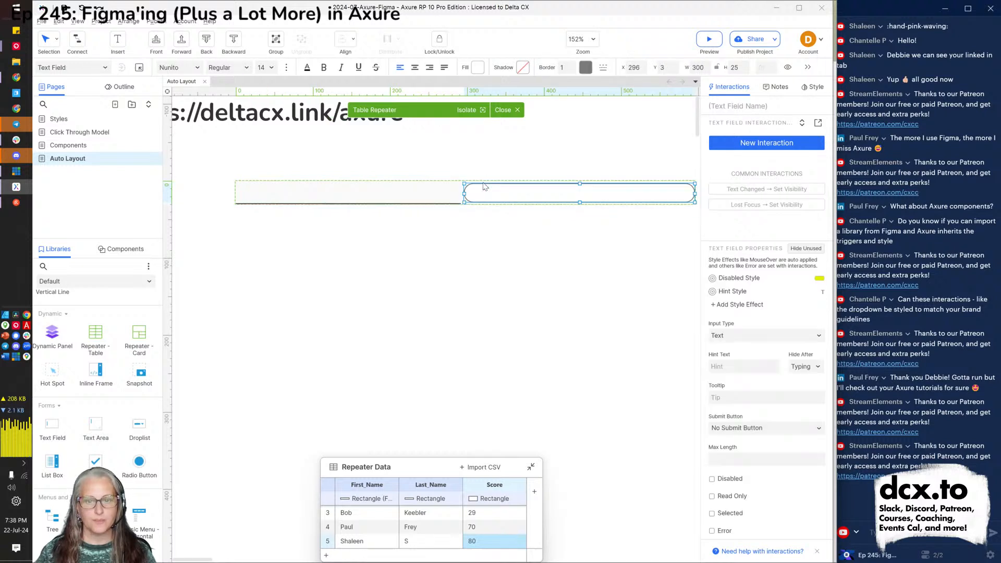
{"action": "left_click", "coordinate": [702, 67]}
{"action": "type", "text": "200"}
{"action": "key", "text": "Return"}
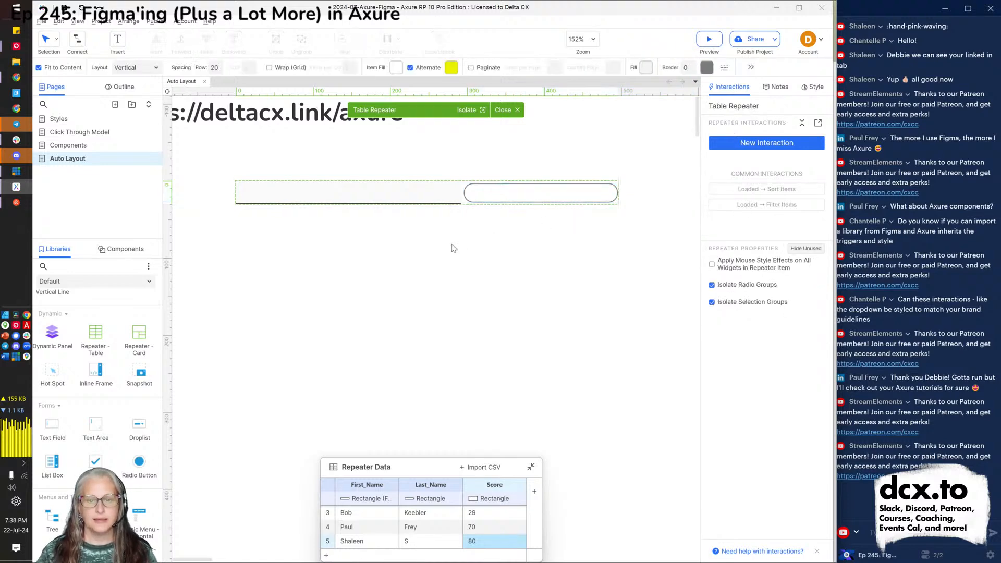
{"action": "left_click", "coordinate": [431, 191]}
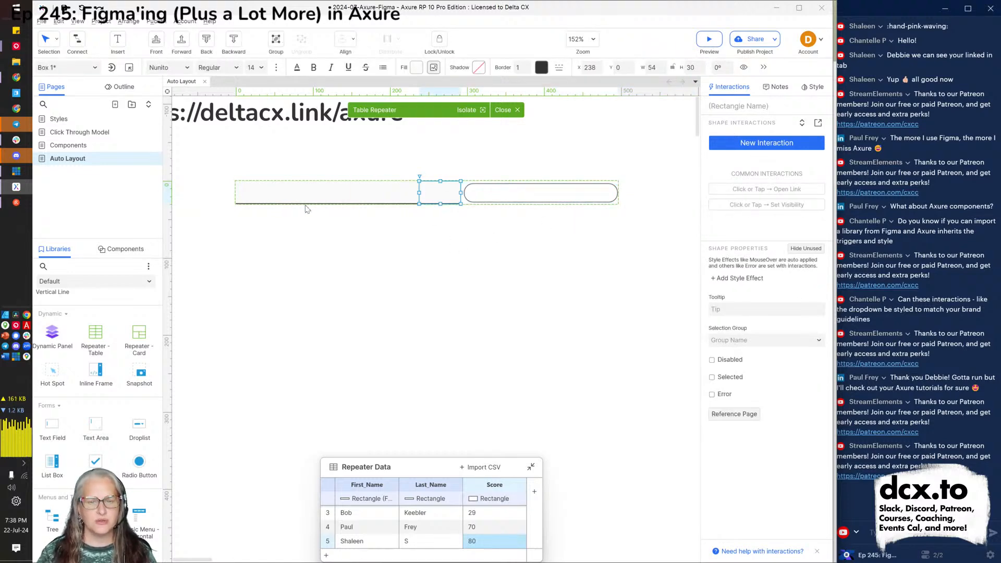
Set the fill opacity of the three cell rectangles to 0%.
{"action": "left_click", "coordinate": [254, 200], "text": "shift"}
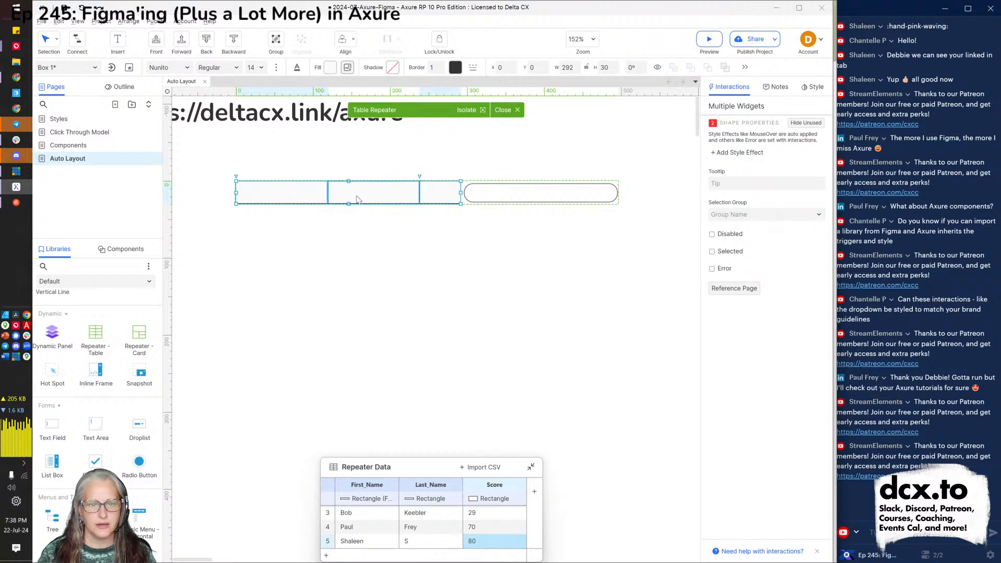
{"action": "left_click", "coordinate": [405, 195], "text": "shift"}
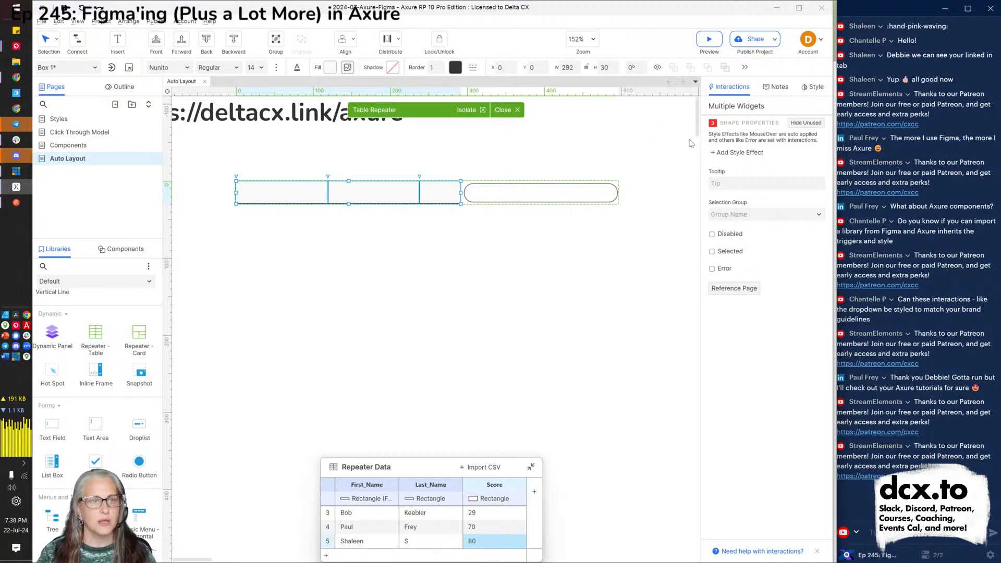
{"action": "left_click", "coordinate": [815, 88]}
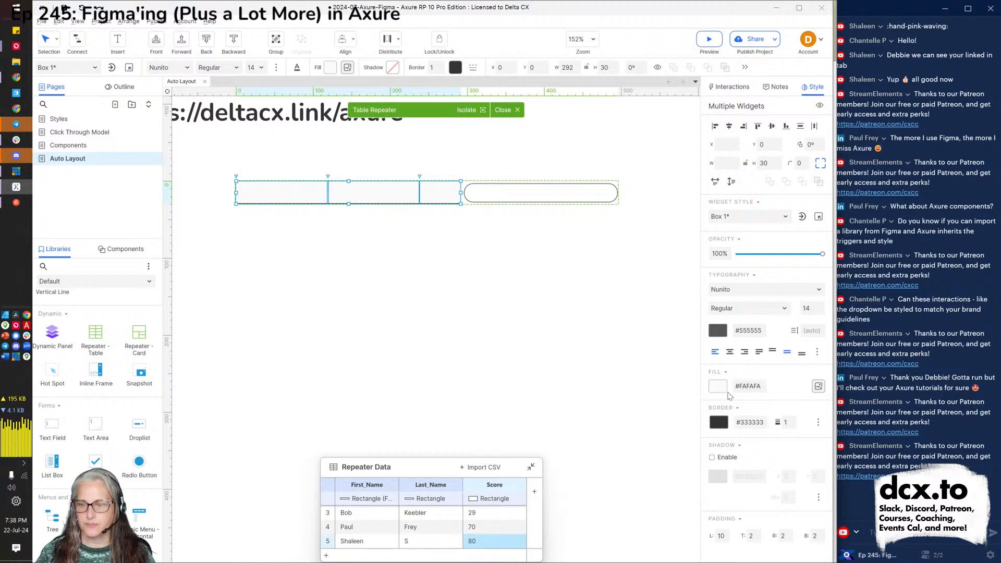
{"action": "left_click", "coordinate": [721, 387]}
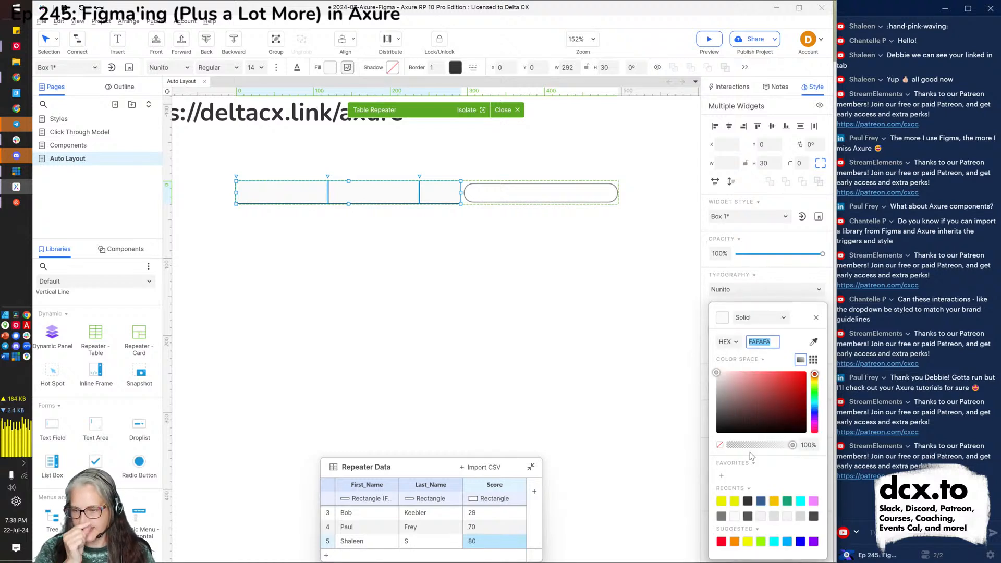
{"action": "left_click_drag", "start_coordinate": [792, 446], "coordinate": [724, 446]}
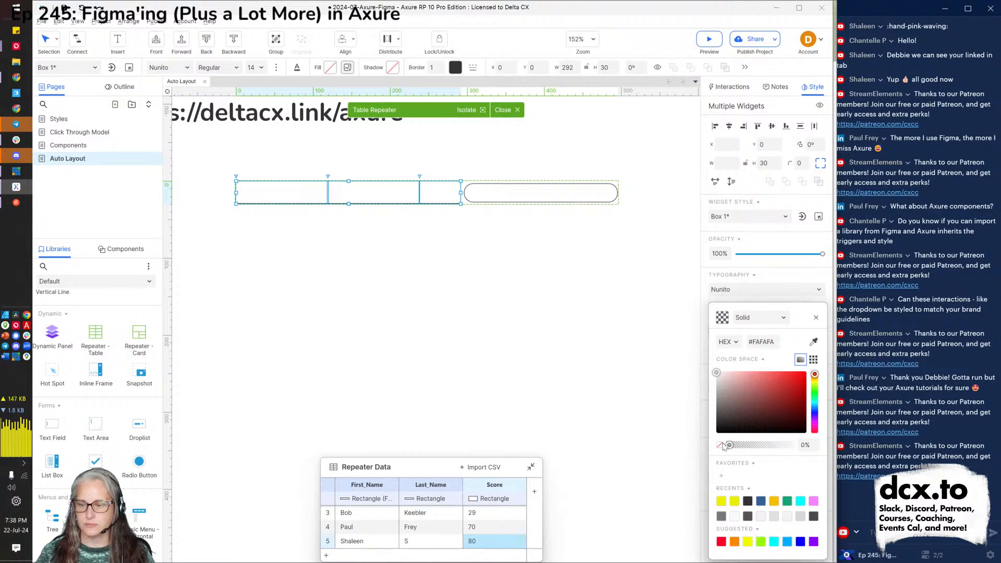
{"action": "left_click", "coordinate": [407, 286]}
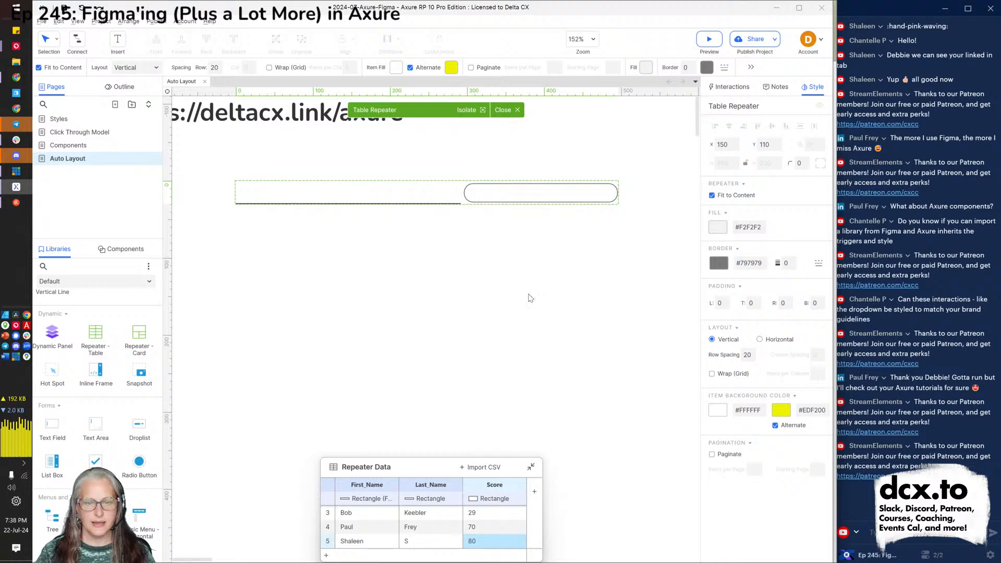
Set the border width of the three cell rectangles to 0.
{"action": "left_click_drag", "start_coordinate": [419, 227], "coordinate": [263, 181]}
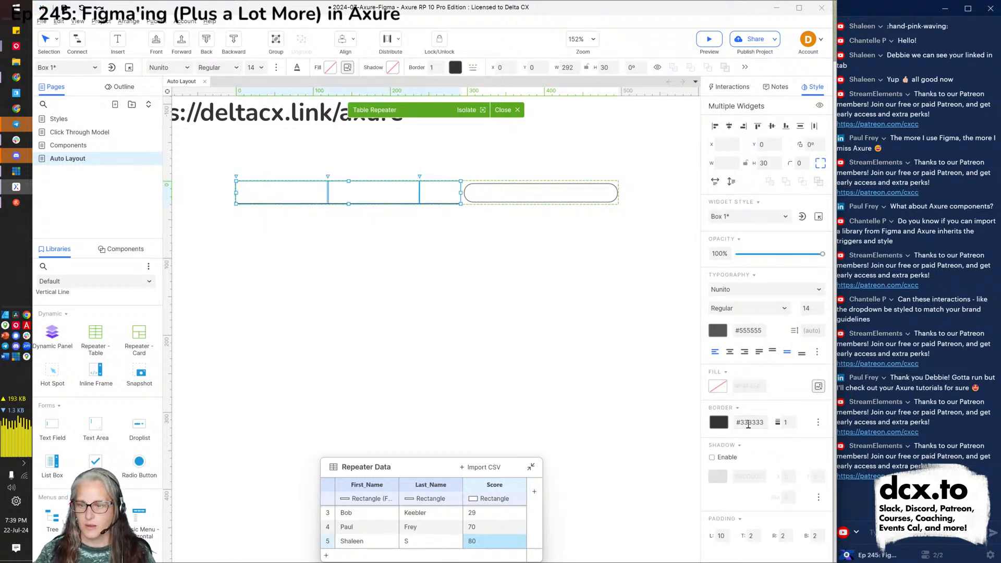
{"action": "left_click", "coordinate": [785, 424]}
{"action": "type", "text": "0"}
{"action": "left_click", "coordinate": [584, 391]}
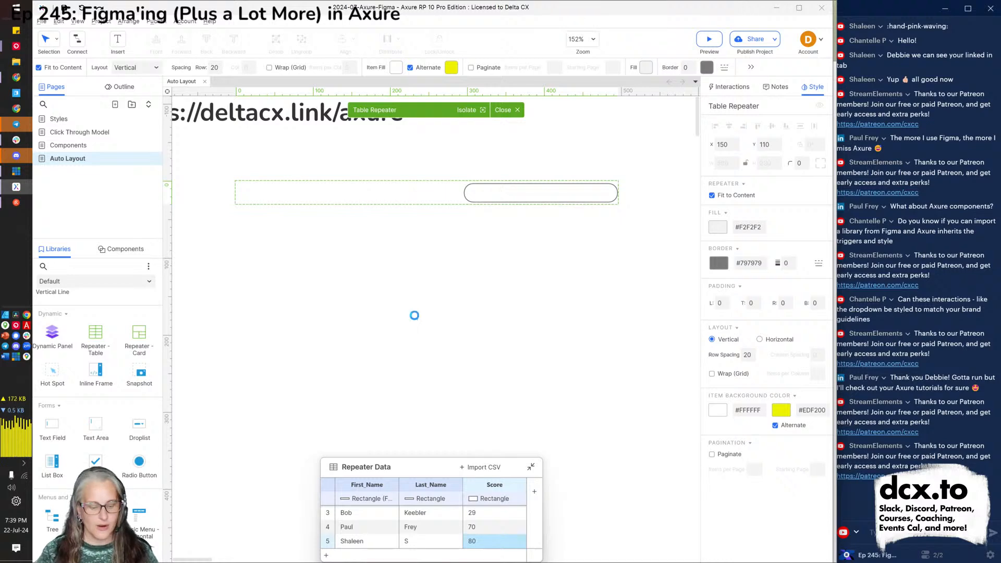
Reload the Chrome preview and type 'needs improvement' and 'yikes' into two rows' text fields.
{"action": "key", "text": "alt+Tab"}
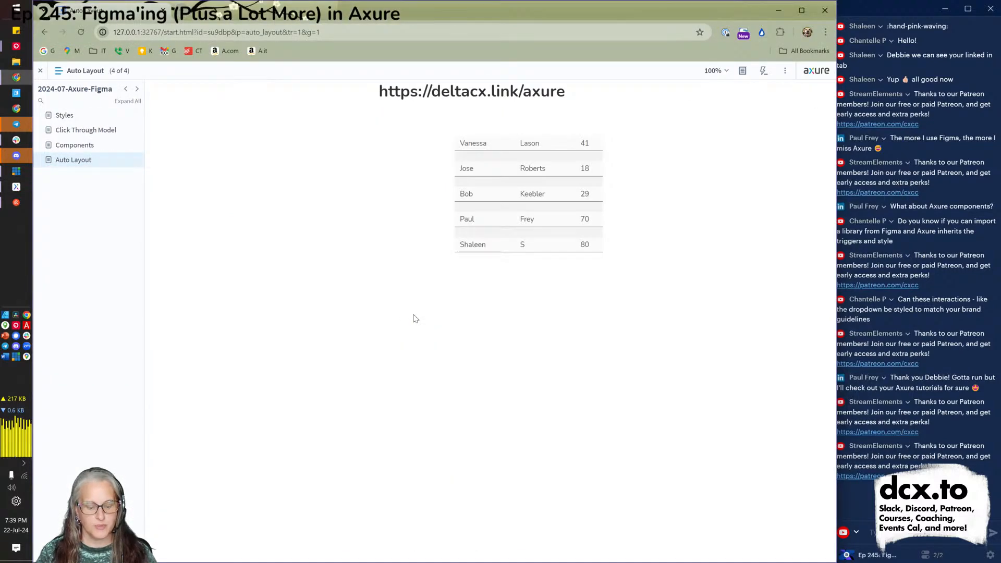
{"action": "key", "text": "F5"}
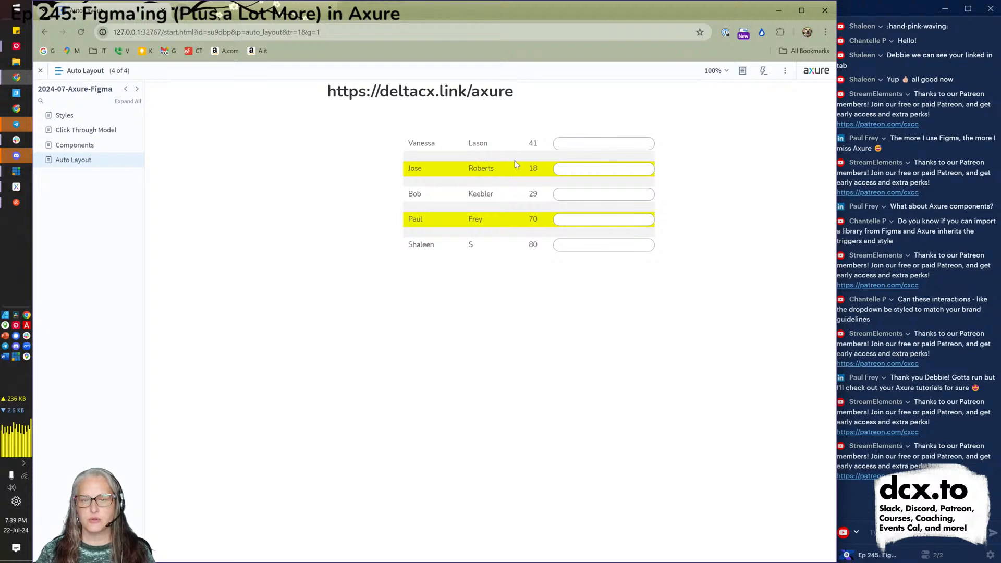
{"action": "left_click", "coordinate": [592, 143]}
{"action": "type", "text": "needs improvement"}
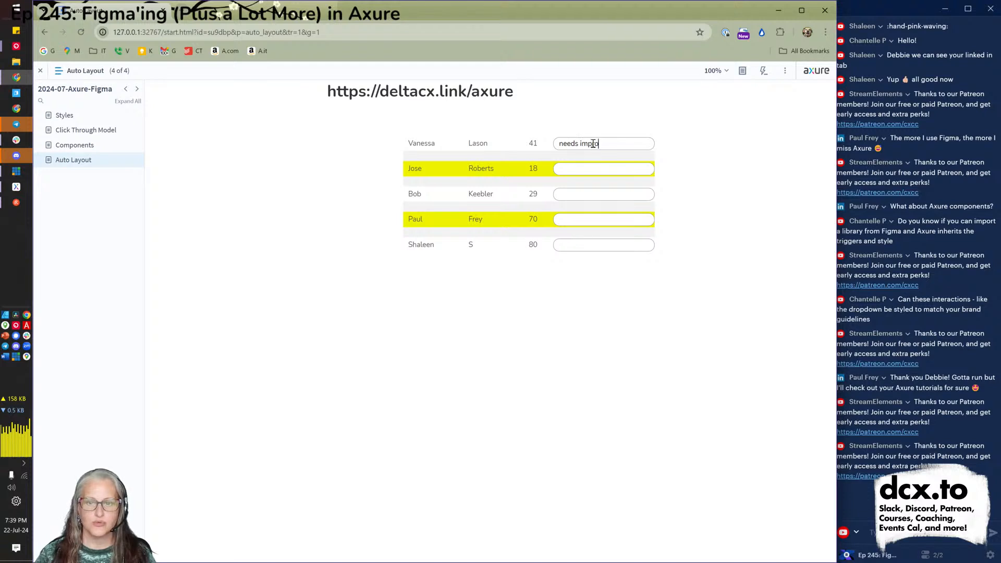
{"action": "left_click", "coordinate": [592, 172]}
{"action": "type", "text": "yikes"}
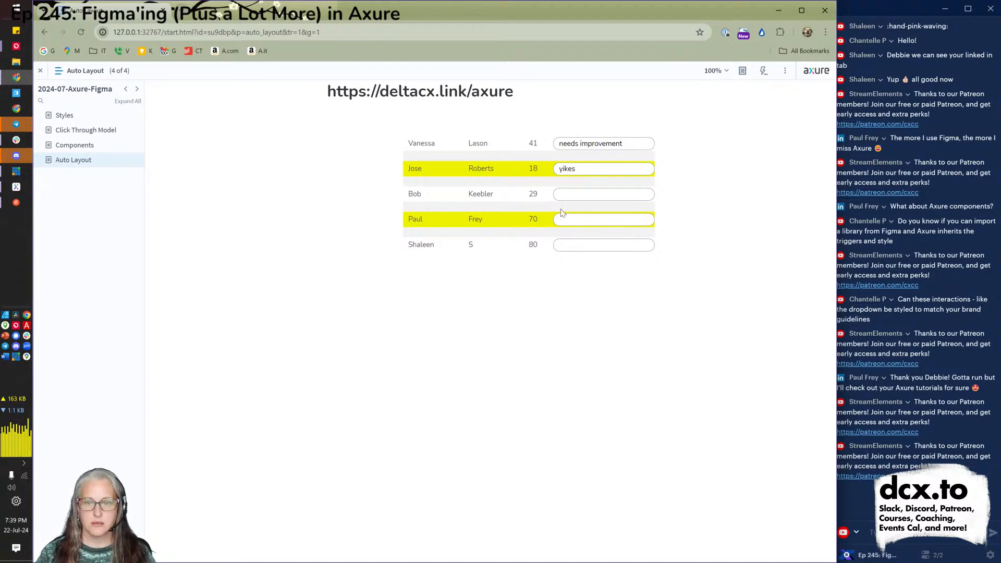
Enter 'good job' in another row's field, correcting the typo, and return to Axure.
{"action": "left_click", "coordinate": [558, 220]}
{"action": "type", "text": "go0od job!"}
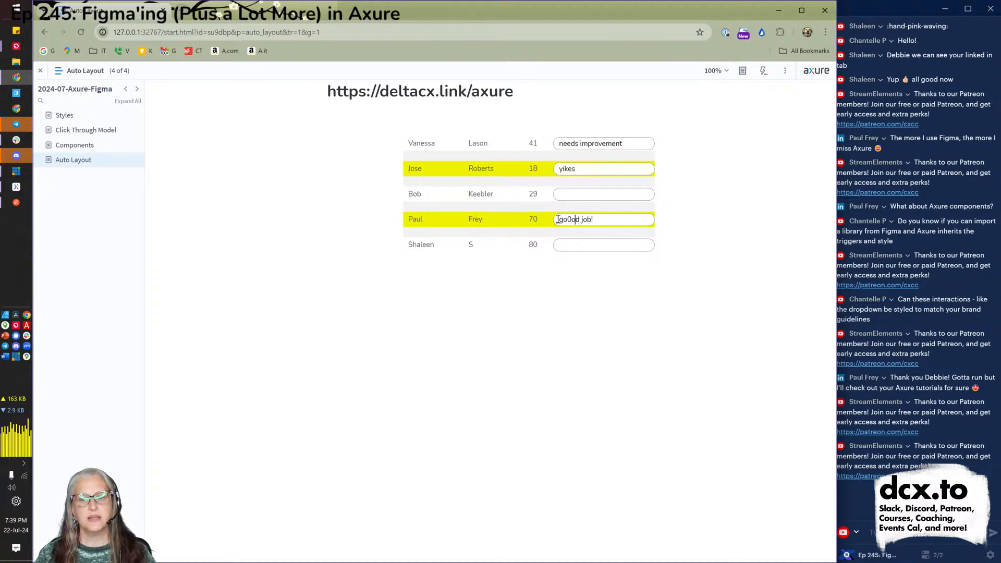
{"action": "key", "text": "Left"}
{"action": "key", "text": "BackSpace"}
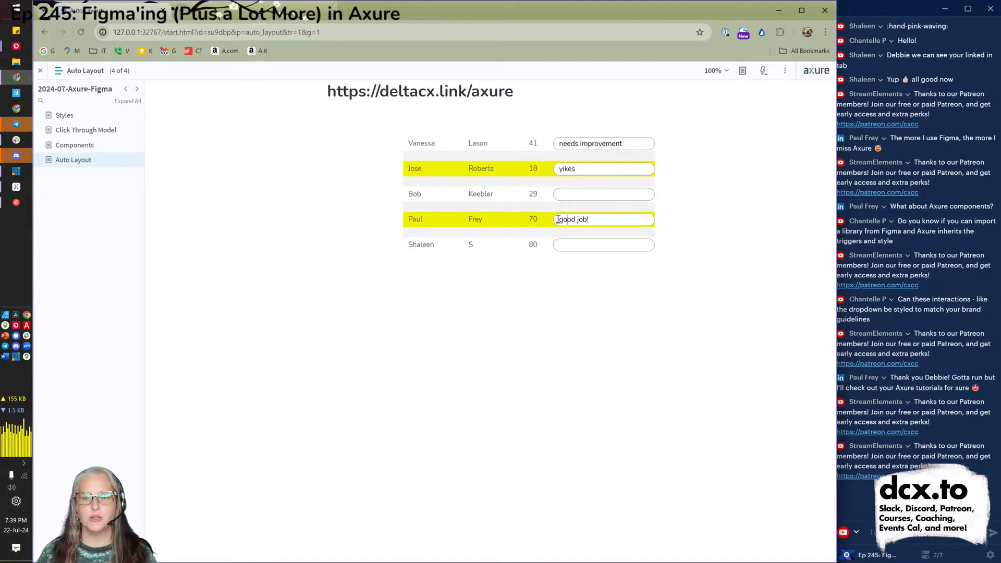
{"action": "key", "text": "alt+Tab"}
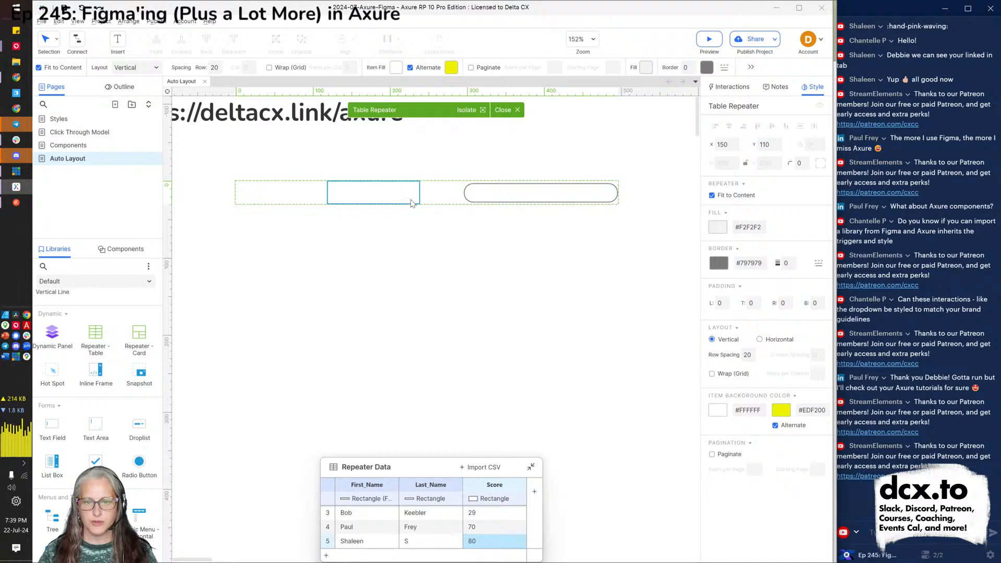
Move the empty box in the repeater row beside the rounded text field.
{"action": "left_click", "coordinate": [413, 202]}
{"action": "left_click_drag", "start_coordinate": [411, 200], "coordinate": [451, 199]}
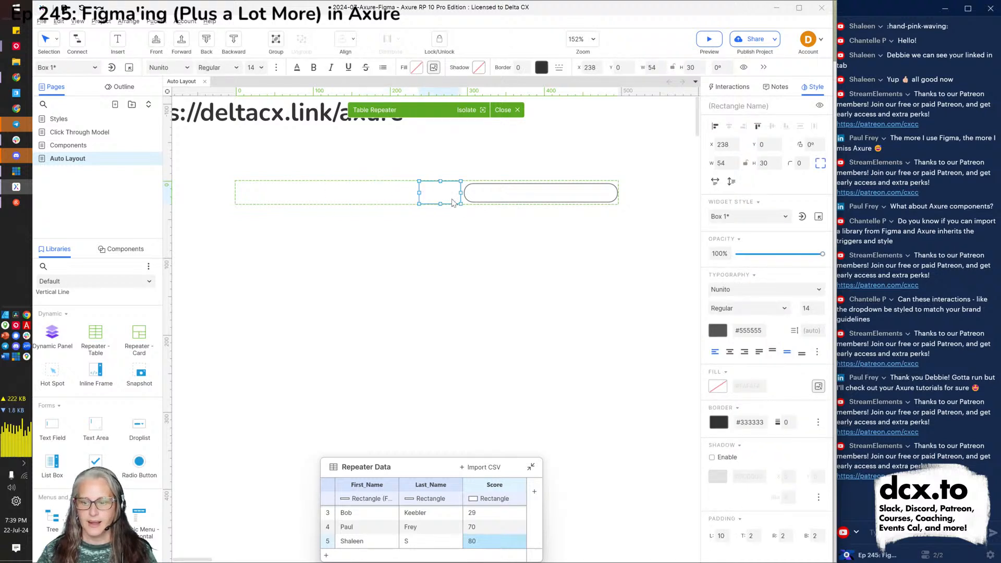
{"action": "left_click", "coordinate": [309, 205]}
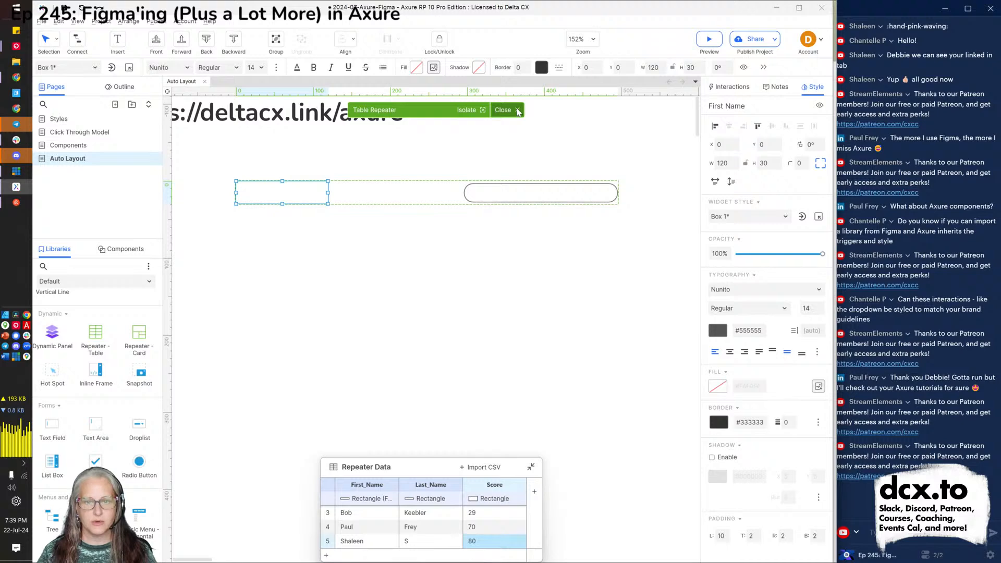
{"action": "left_click", "coordinate": [518, 111]}
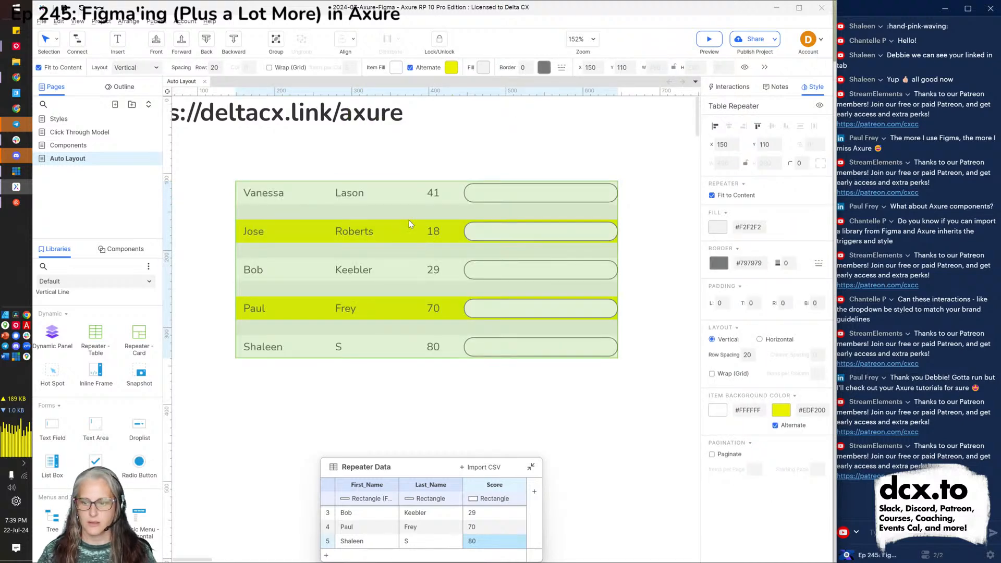
Drag the table repeater up and left so it sits just below the URL heading.
{"action": "double_click", "coordinate": [442, 258]}
{"action": "left_click_drag", "start_coordinate": [573, 255], "coordinate": [248, 216]}
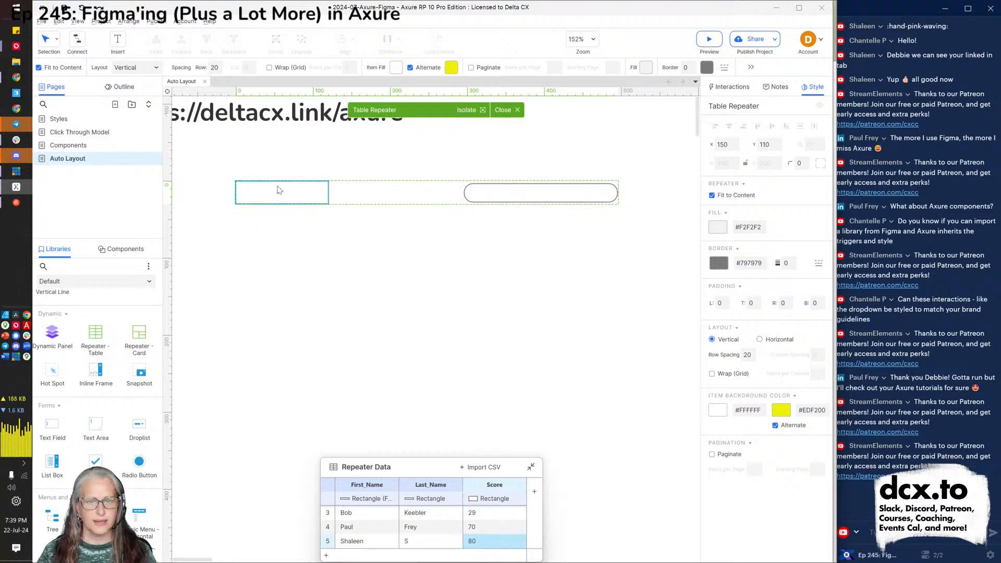
{"action": "key", "text": "Escape"}
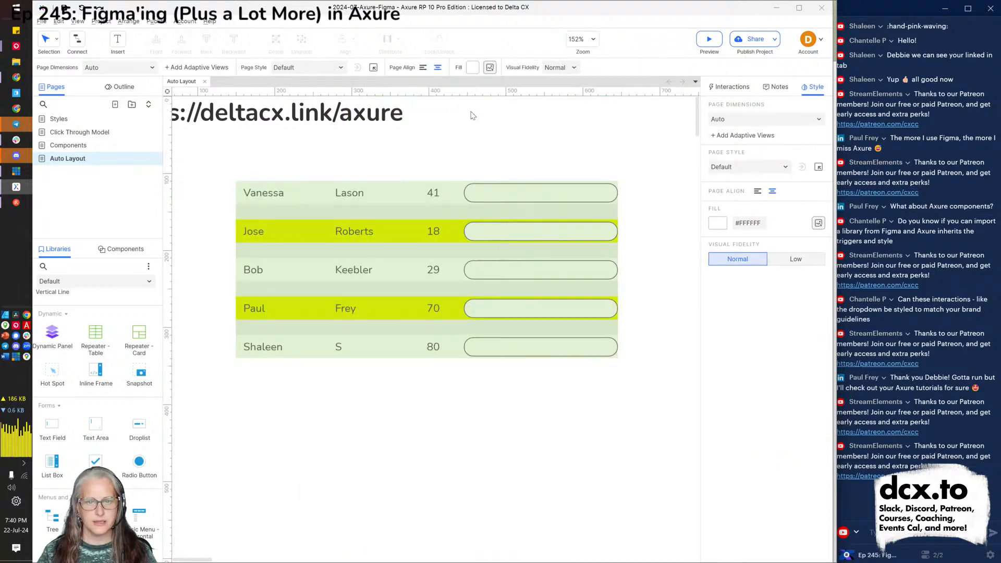
{"action": "double_click", "coordinate": [411, 212]}
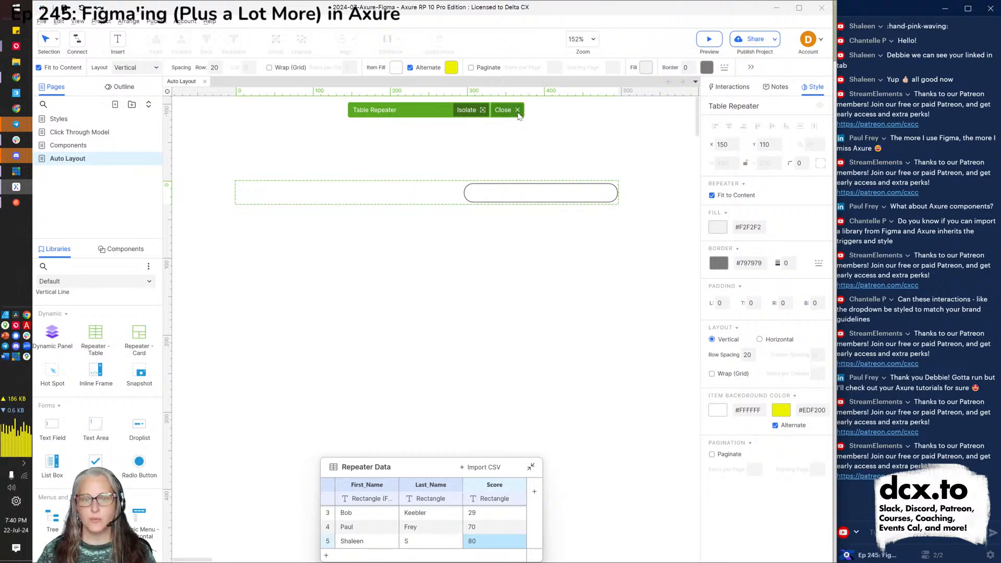
{"action": "left_click", "coordinate": [516, 110]}
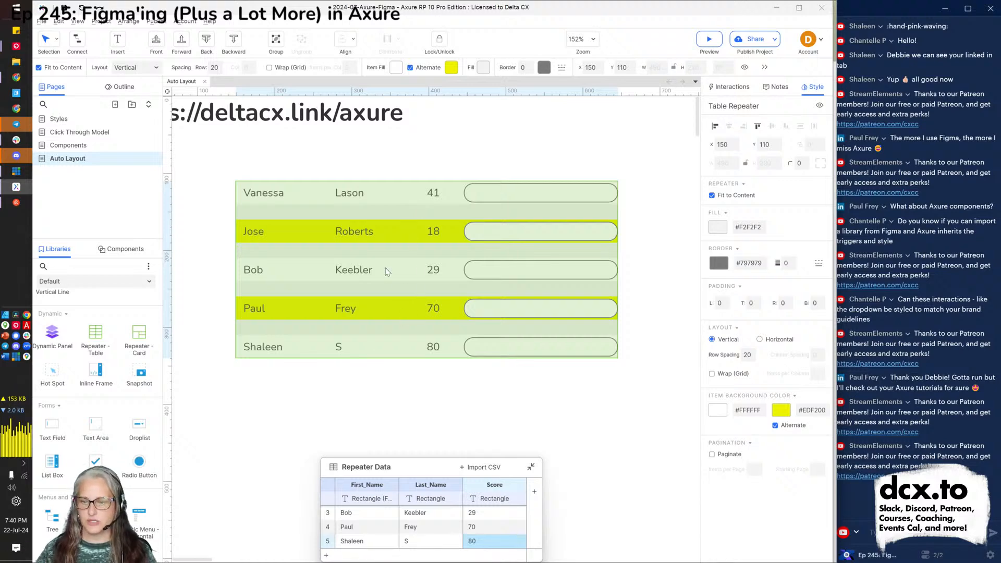
{"action": "left_click_drag", "start_coordinate": [329, 254], "coordinate": [249, 210]}
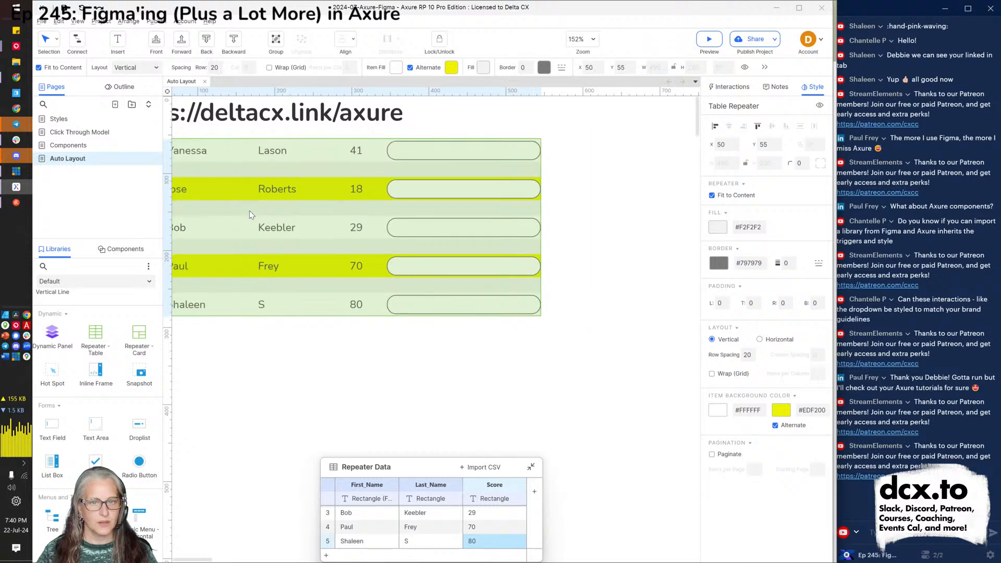
{"action": "scroll", "coordinate": [321, 231], "scroll_direction": "down", "scroll_amount": 5}
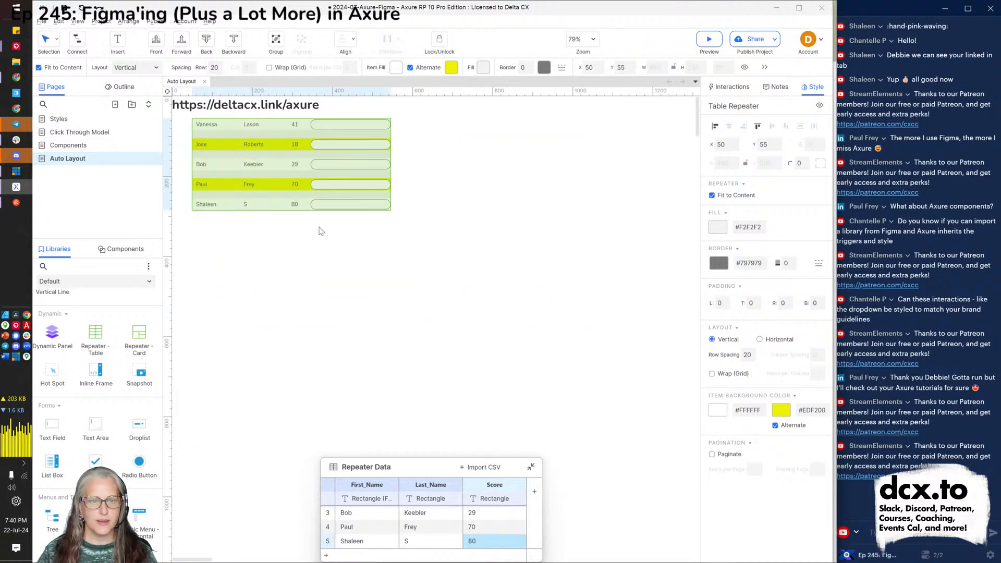
{"action": "left_click", "coordinate": [290, 281]}
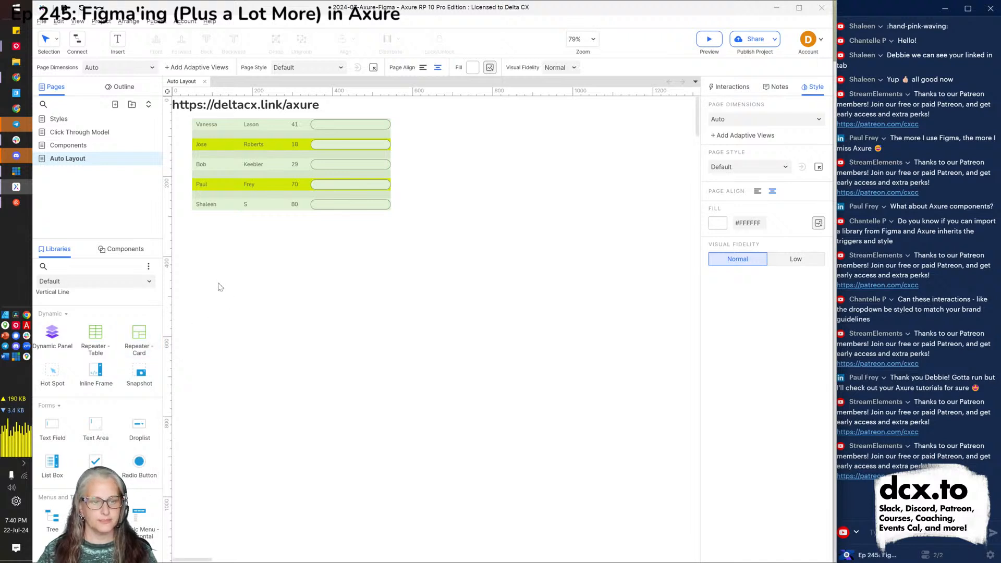
Add a card repeater below the table and set its card headings to Seaside, Trees and Water.
{"action": "mouse_move", "coordinate": [136, 339]}
{"action": "left_mouse_down"}
{"action": "mouse_move", "coordinate": [198, 302]}
{"action": "mouse_move", "coordinate": [195, 253]}
{"action": "left_mouse_up"}
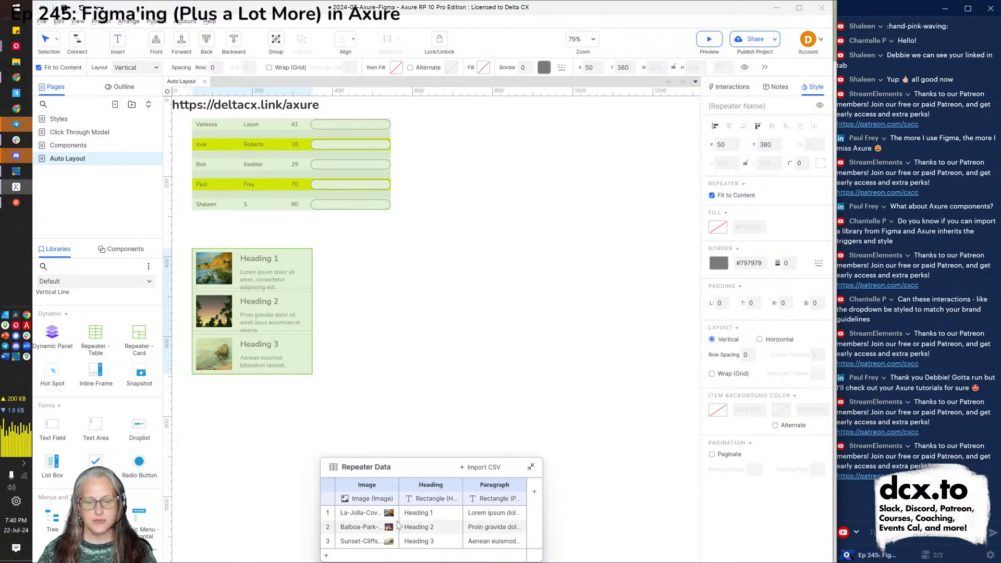
{"action": "left_click", "coordinate": [418, 512]}
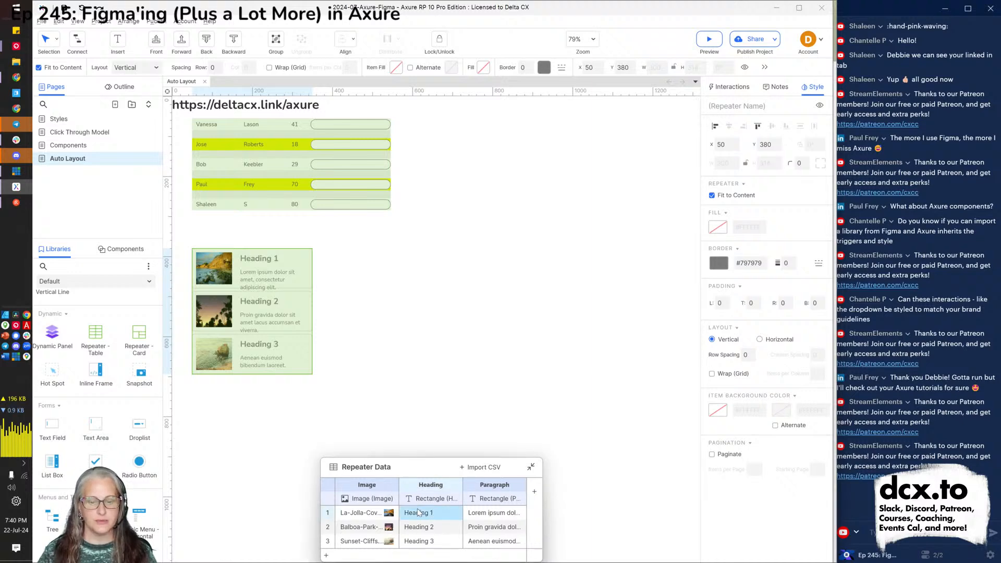
{"action": "double_click", "coordinate": [418, 512]}
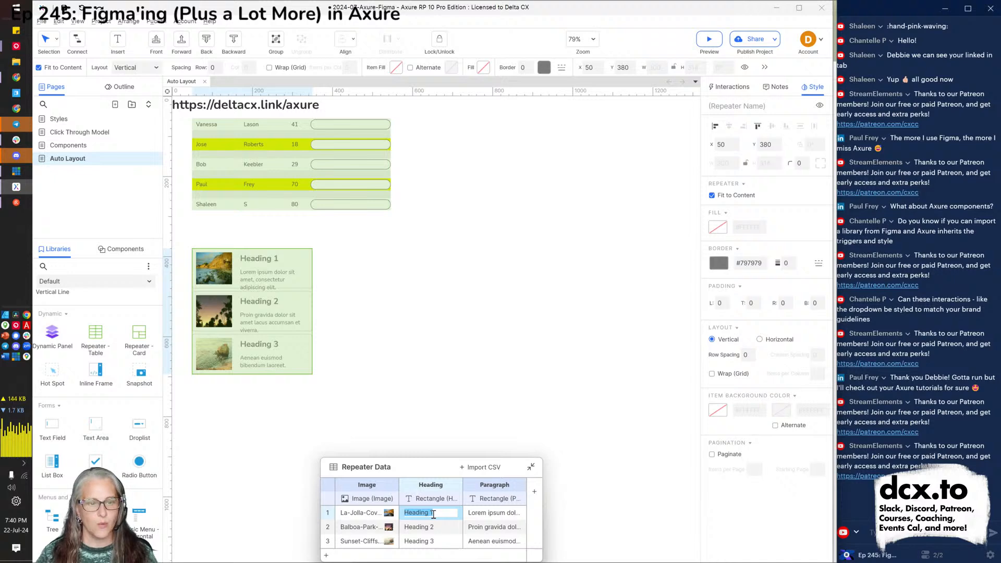
{"action": "type", "text": "Seaside"}
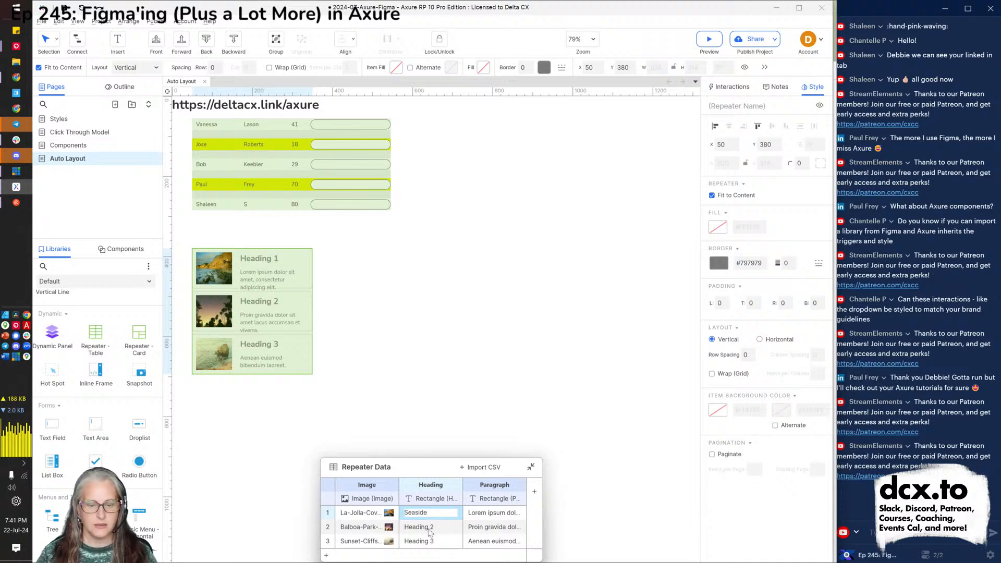
{"action": "left_click", "coordinate": [426, 528]}
{"action": "double_click", "coordinate": [429, 528]}
{"action": "type", "text": "Trees"}
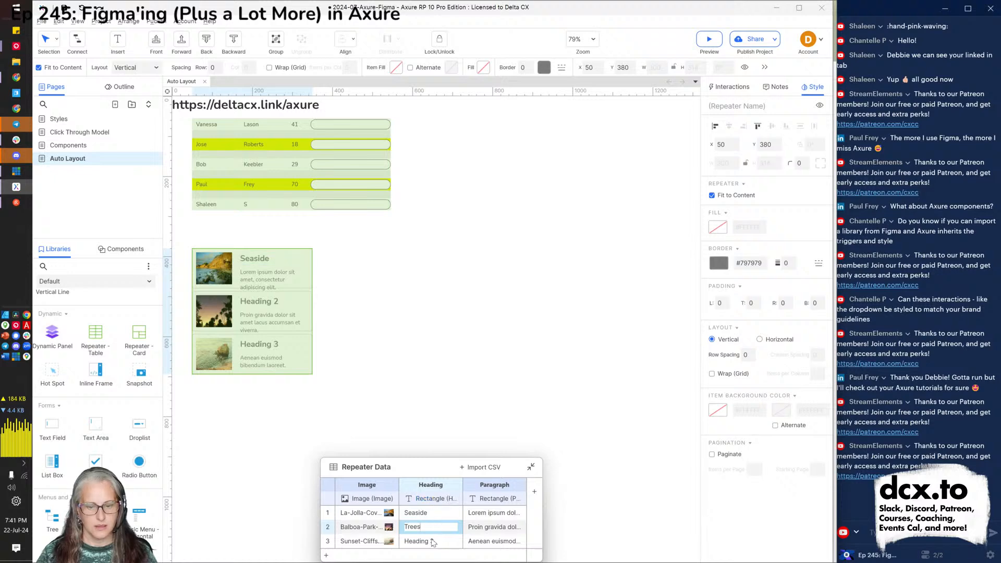
{"action": "left_click", "coordinate": [433, 542]}
{"action": "key", "text": "ctrl+a"}
{"action": "type", "text": "Water"}
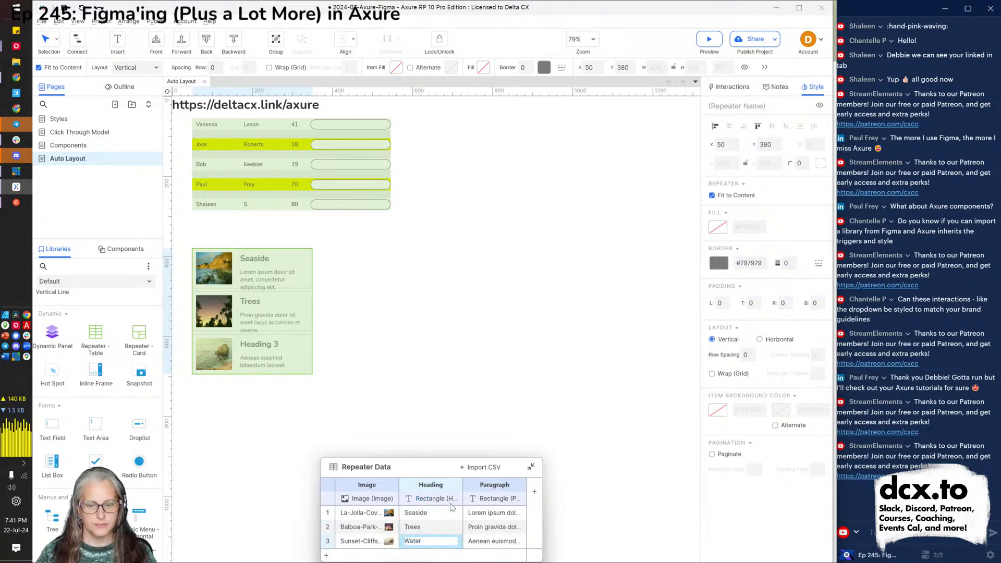
{"action": "left_click", "coordinate": [434, 401]}
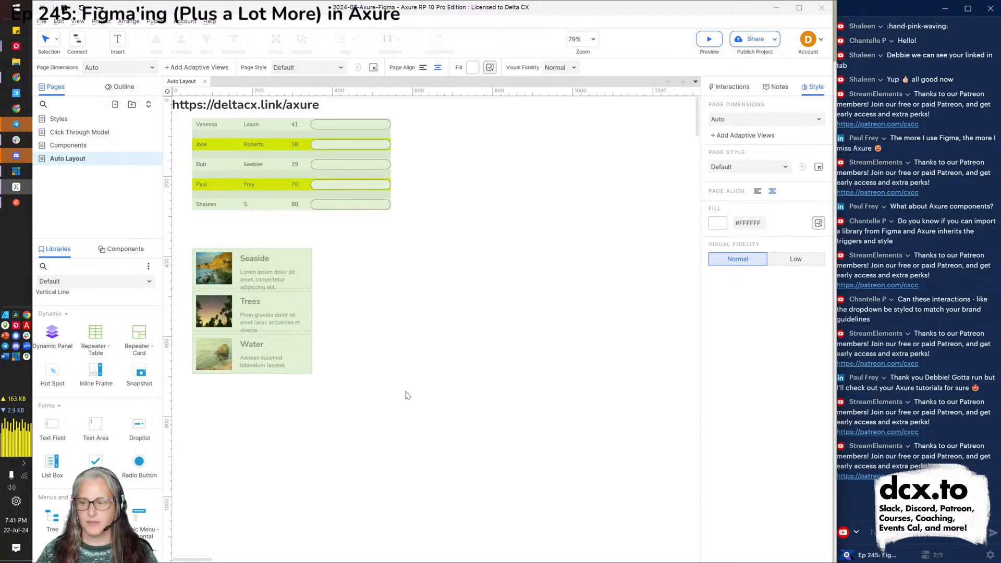
Refresh the browser preview to check the cards, then return to Axure.
{"action": "key", "text": "alt+Tab"}
{"action": "key", "text": "F5"}
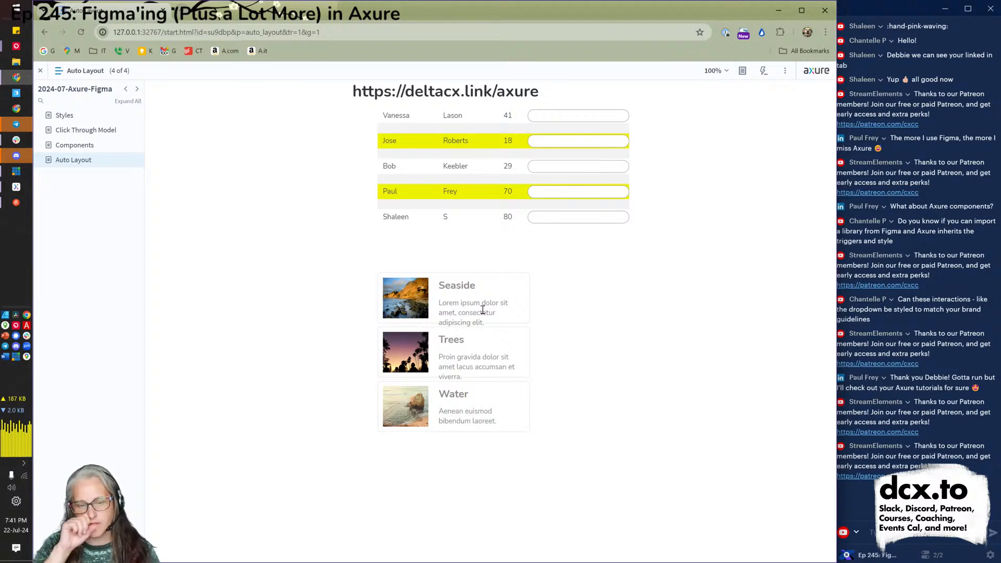
{"action": "key", "text": "alt+Tab"}
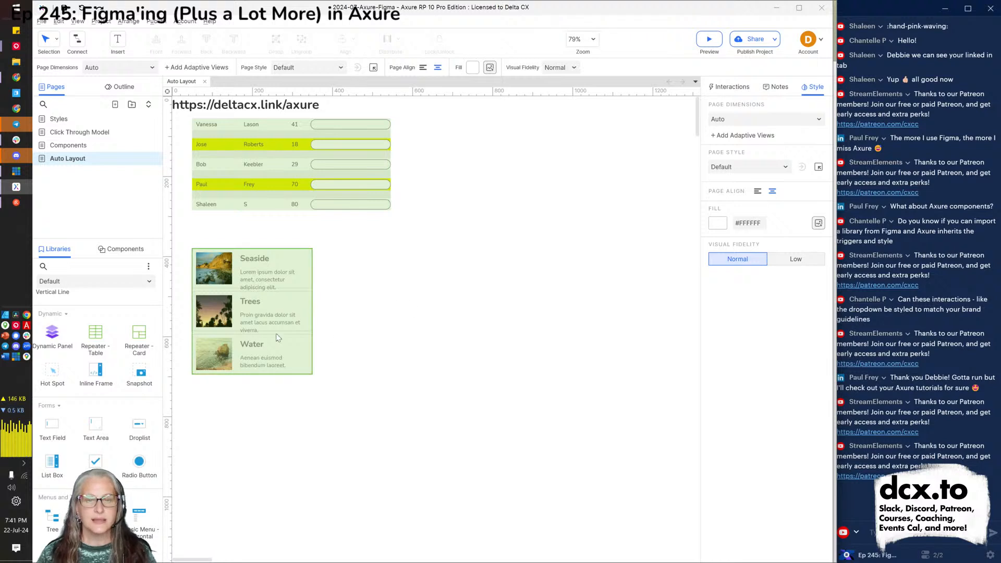
Open the card repeater template and widen the card background shape.
{"action": "double_click", "coordinate": [247, 310]}
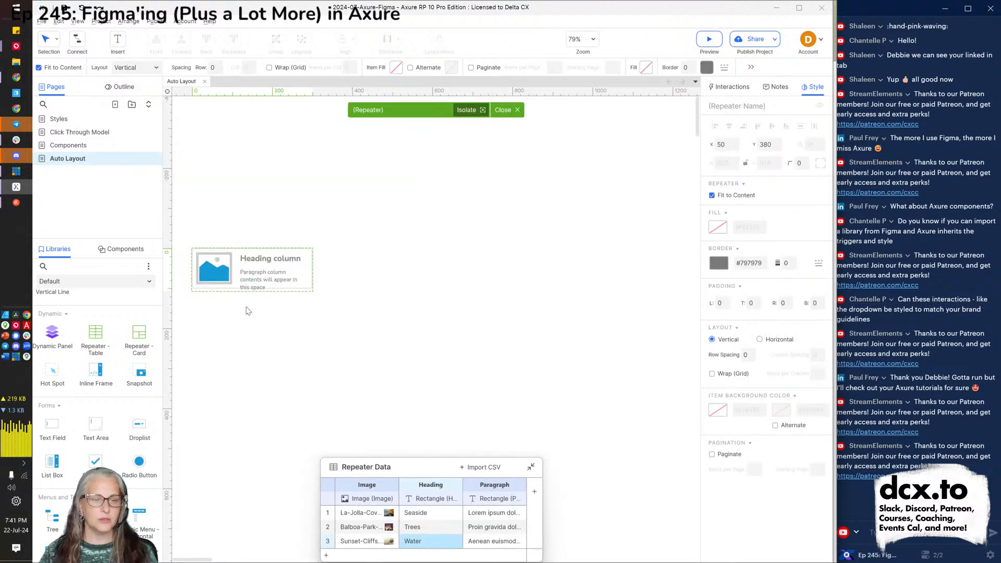
{"action": "scroll", "coordinate": [203, 289], "scroll_direction": "up", "scroll_amount": 3}
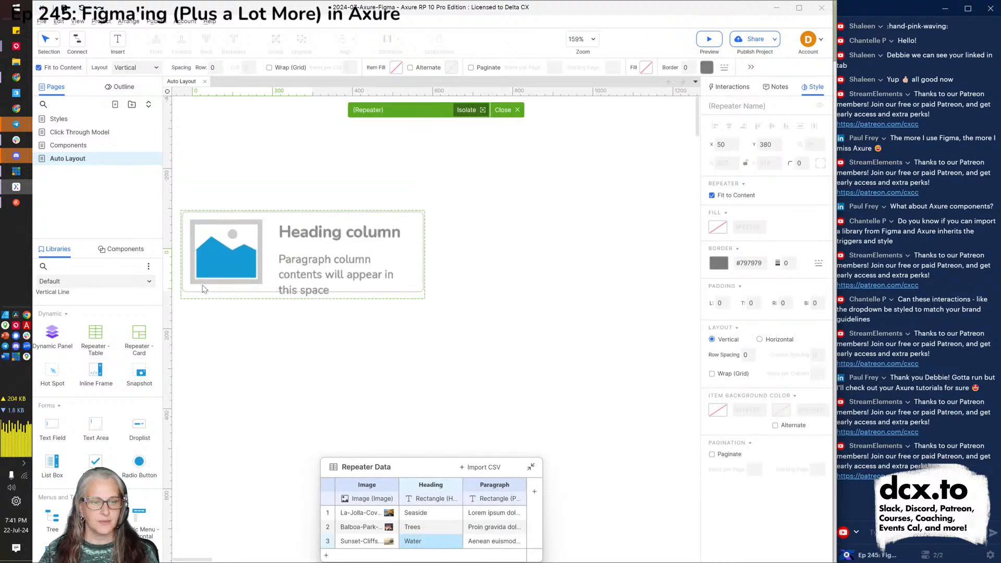
{"action": "left_click", "coordinate": [214, 277]}
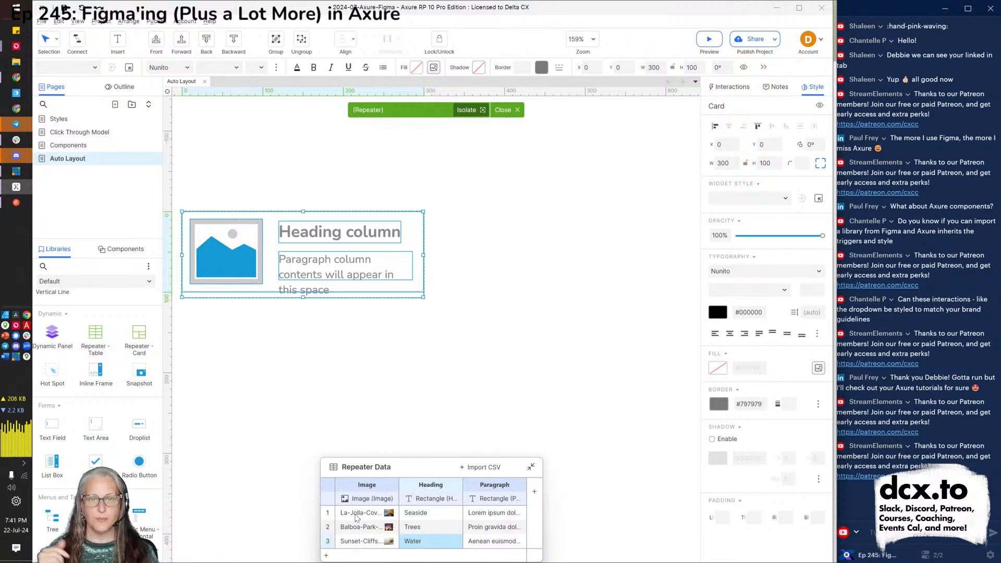
{"action": "left_click", "coordinate": [315, 237]}
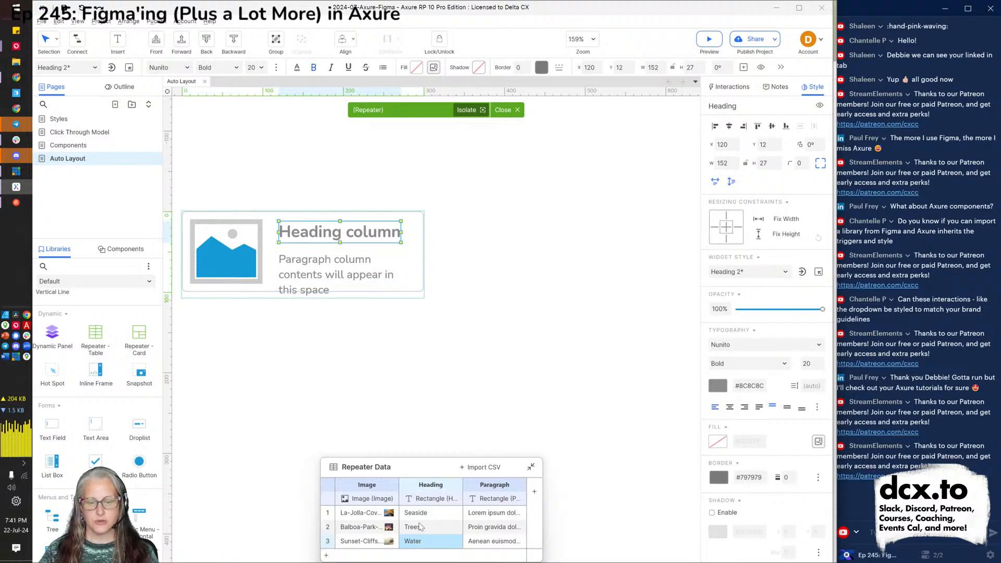
{"action": "left_click", "coordinate": [344, 278]}
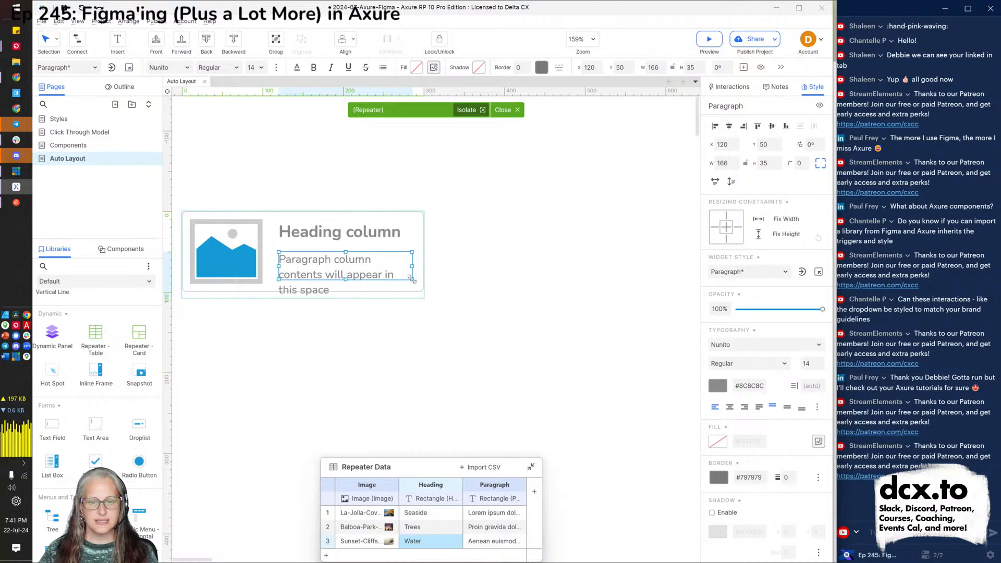
{"action": "left_click", "coordinate": [421, 235]}
{"action": "left_click_drag", "start_coordinate": [422, 294], "coordinate": [499, 320]}
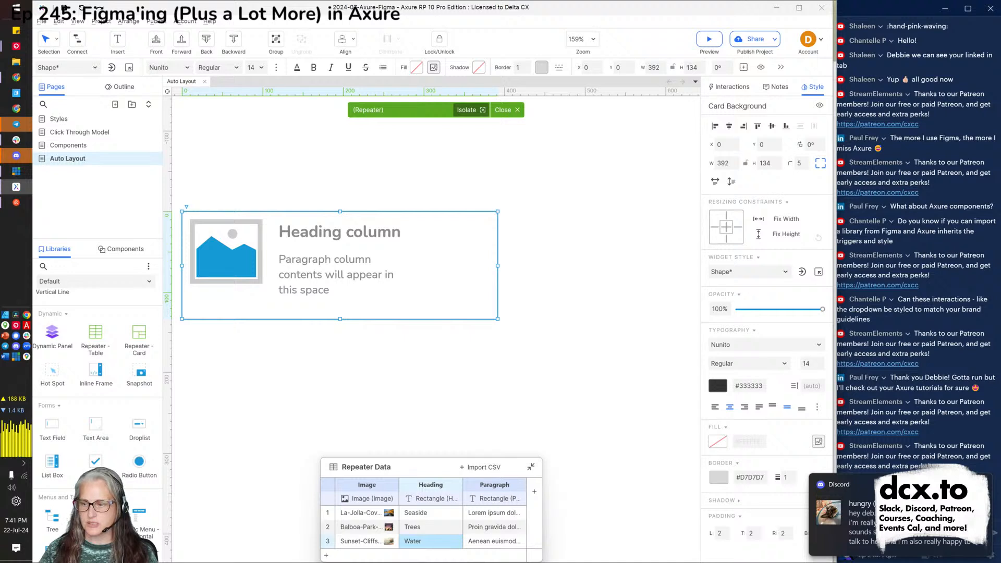
Turn on a drop shadow for the card background in the Style panel.
{"action": "left_click", "coordinate": [723, 500]}
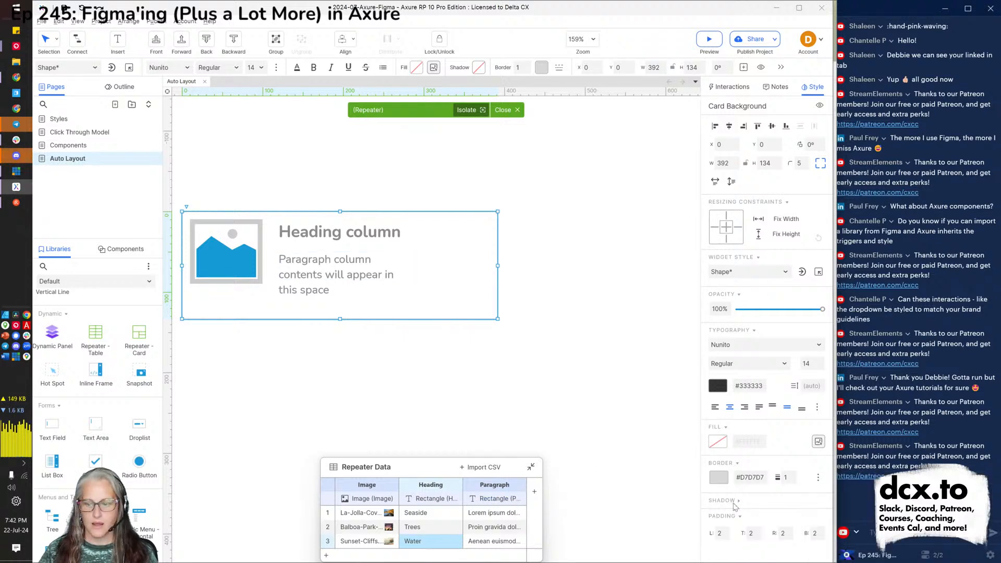
{"action": "left_click", "coordinate": [735, 502]}
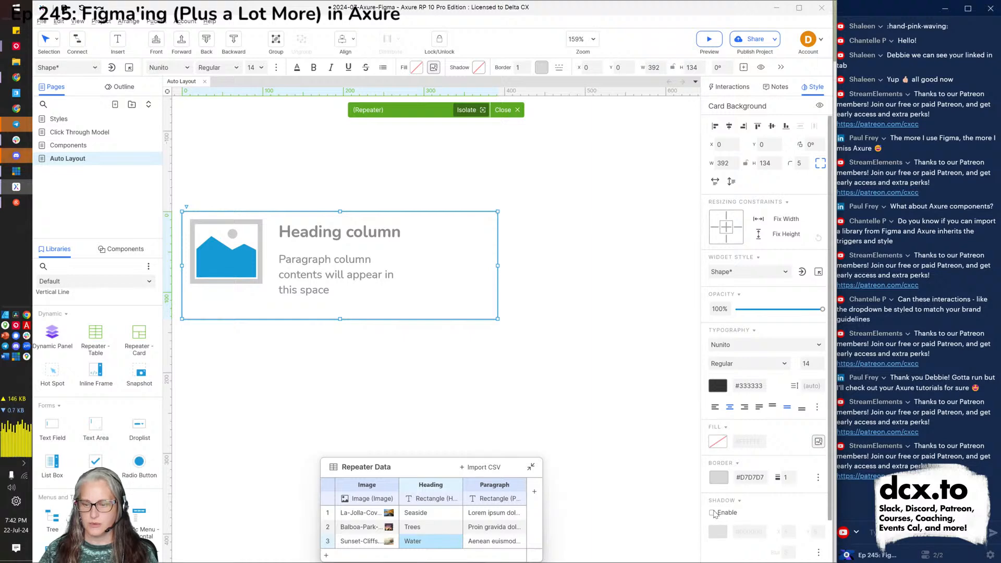
{"action": "left_click", "coordinate": [712, 512]}
Widen the card's paragraph text to 250×51 so it wraps, then check the preview.
{"action": "scroll", "coordinate": [775, 490], "scroll_direction": "down", "scroll_amount": 2}
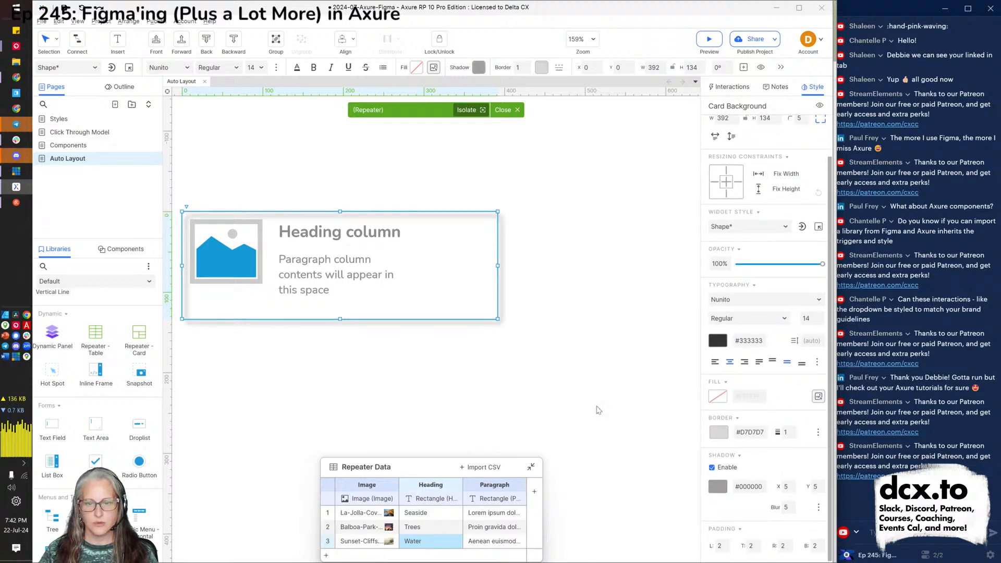
{"action": "left_click", "coordinate": [304, 272]}
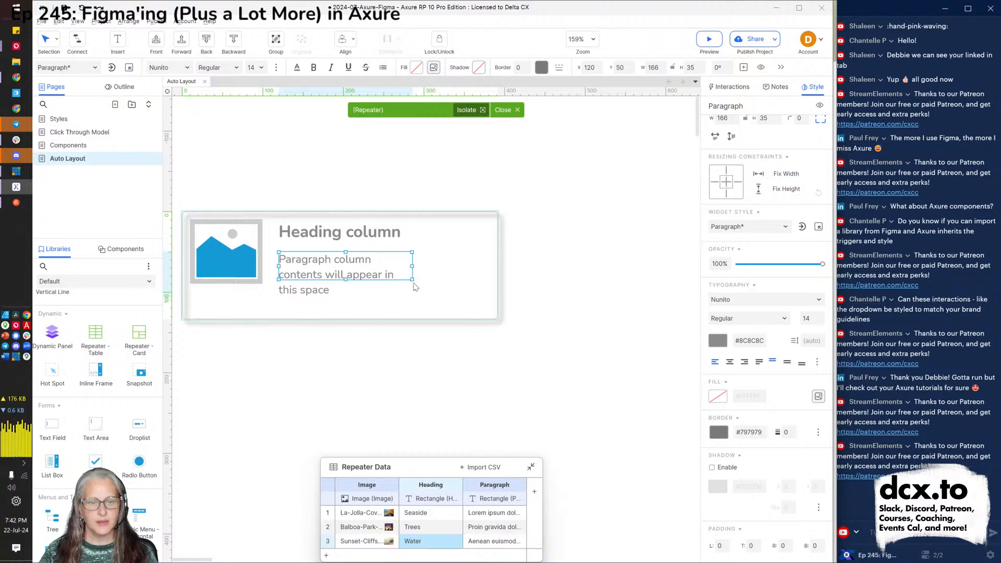
{"action": "left_click_drag", "start_coordinate": [411, 280], "coordinate": [481, 294]}
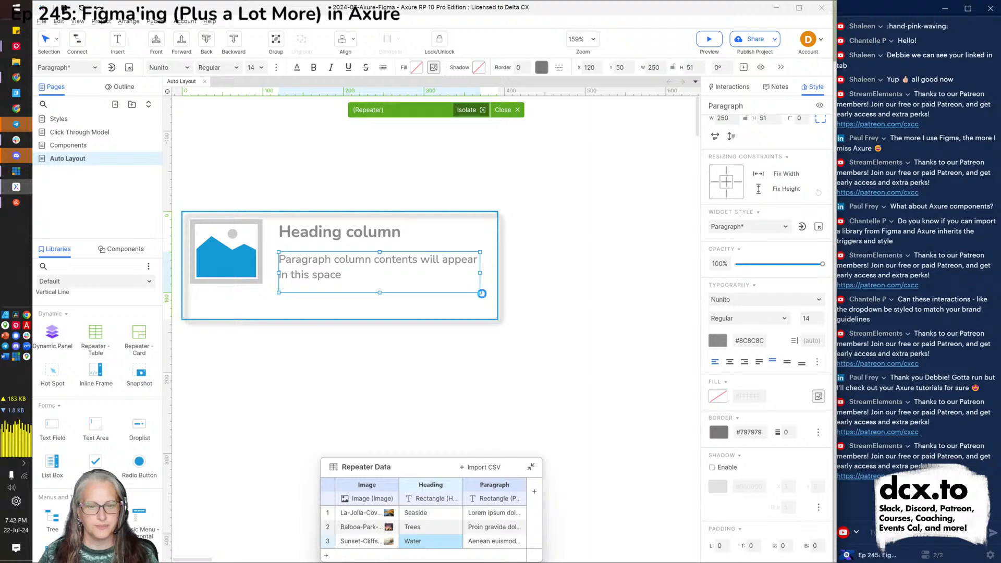
{"action": "key", "text": "alt+Tab"}
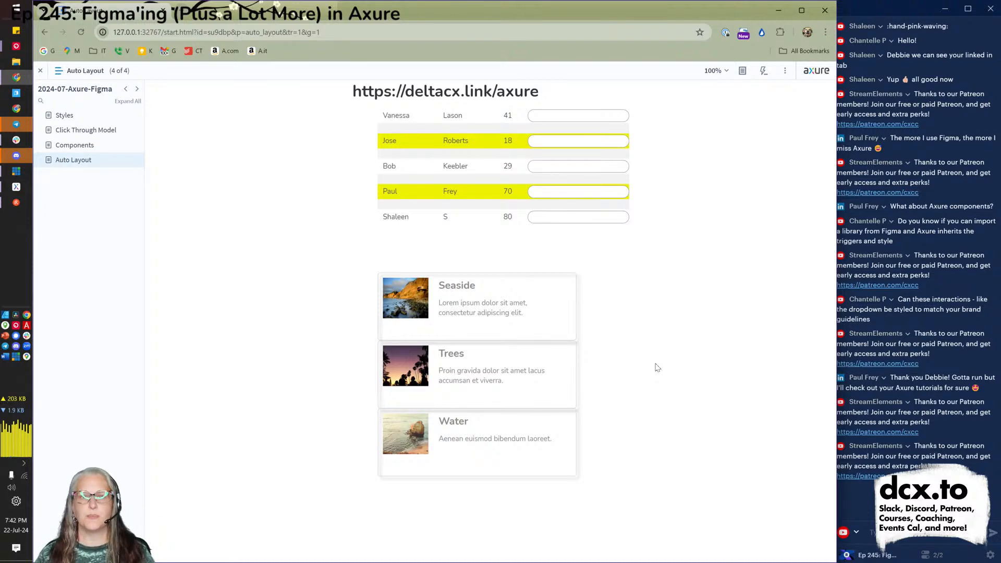
{"action": "key", "text": "alt+Tab"}
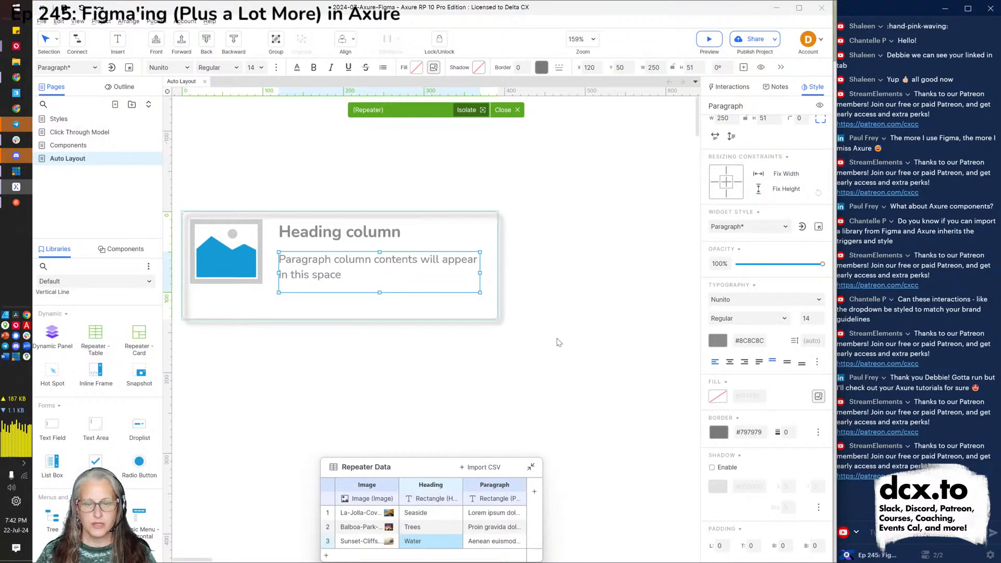
Set the card repeater to Vertical with Wrap (Grid), 2 items per column, 20 row and column spacing.
{"action": "left_click", "coordinate": [493, 308]}
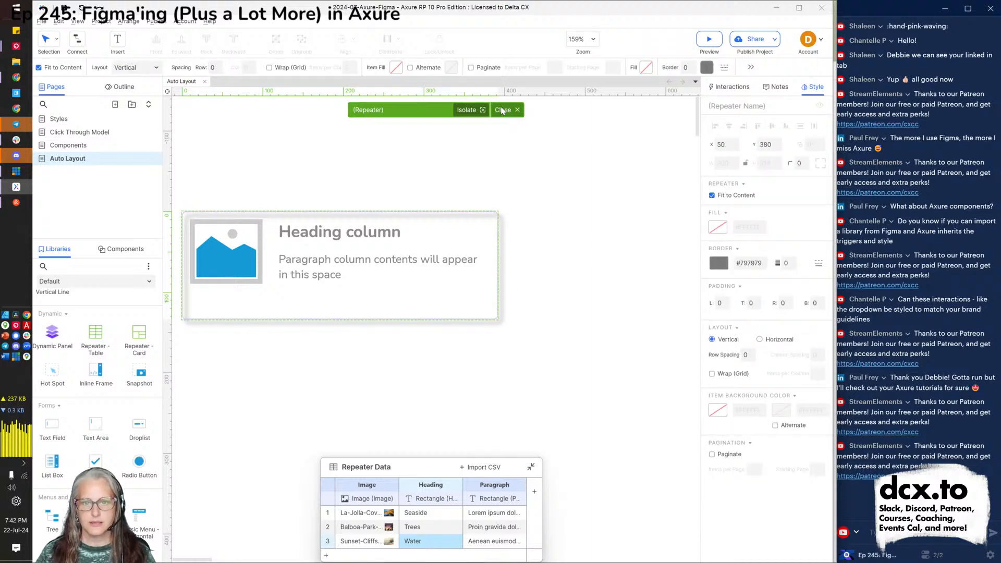
{"action": "left_click", "coordinate": [502, 110]}
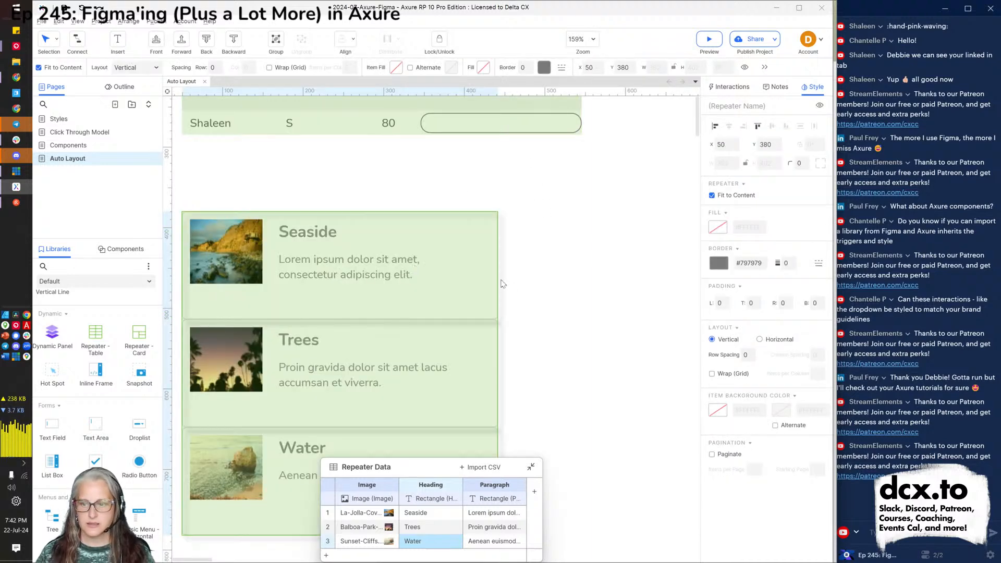
{"action": "left_click", "coordinate": [760, 339]}
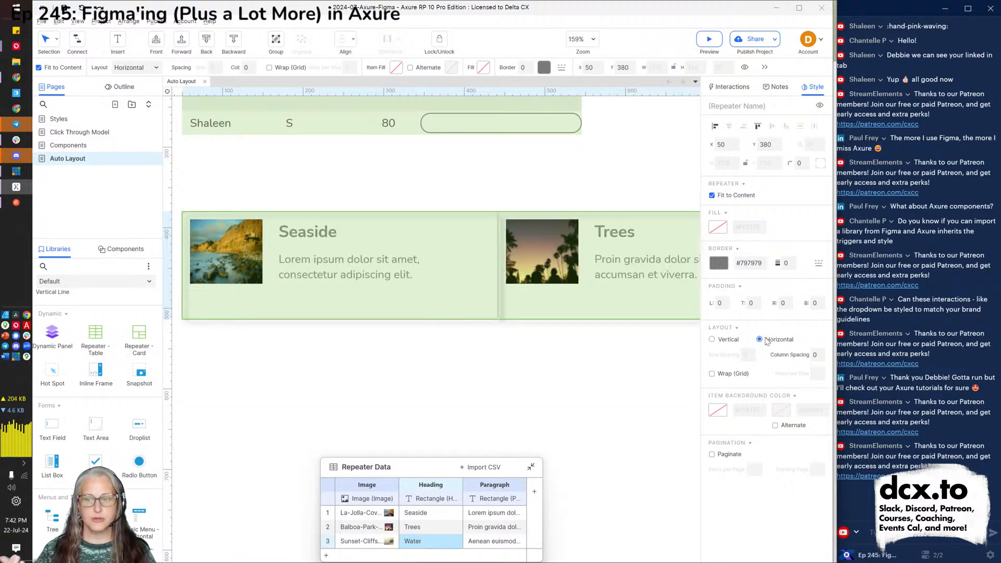
{"action": "left_click", "coordinate": [728, 342]}
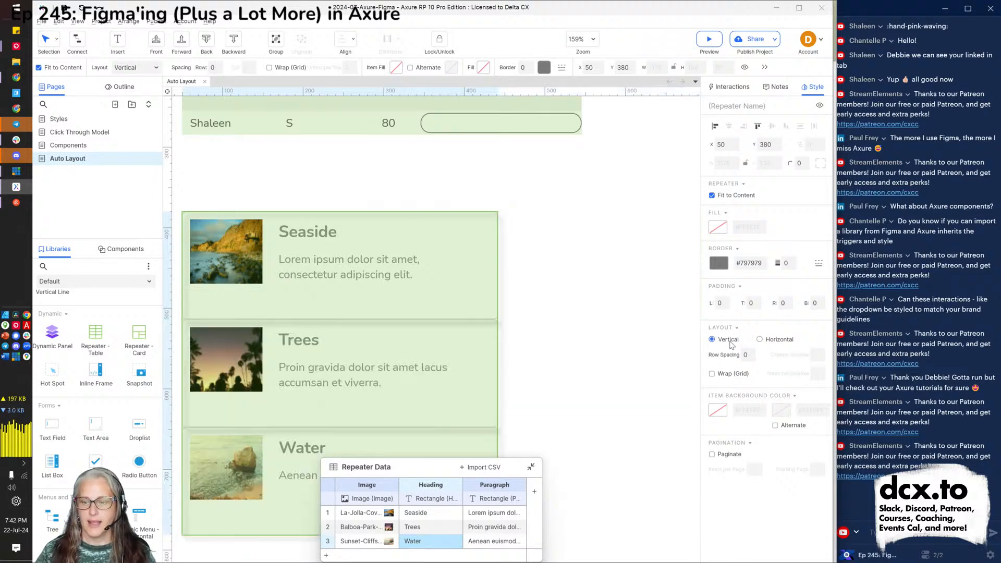
{"action": "left_click", "coordinate": [731, 374]}
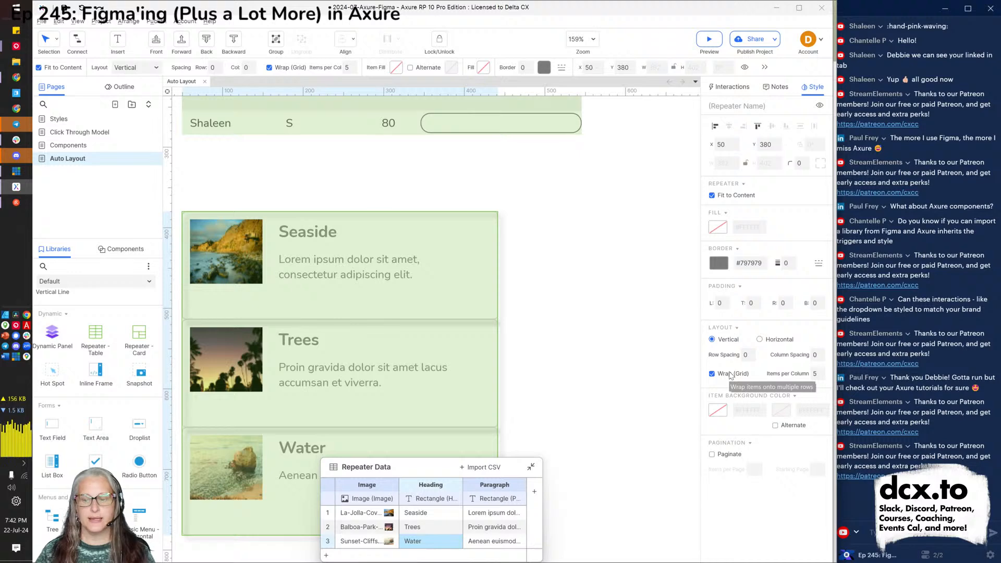
{"action": "left_click", "coordinate": [816, 375]}
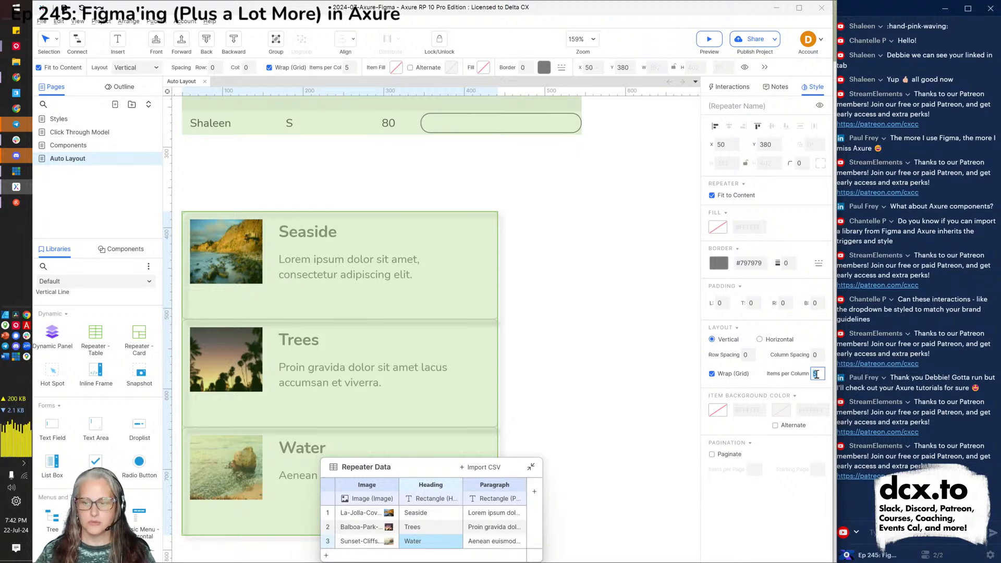
{"action": "type", "text": "2"}
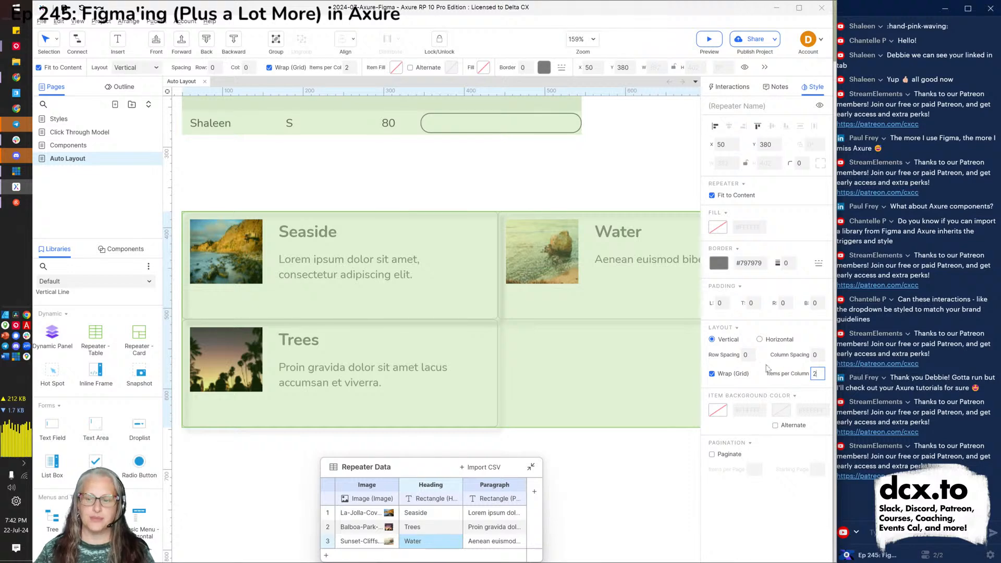
{"action": "left_click", "coordinate": [749, 355]}
{"action": "type", "text": "20"}
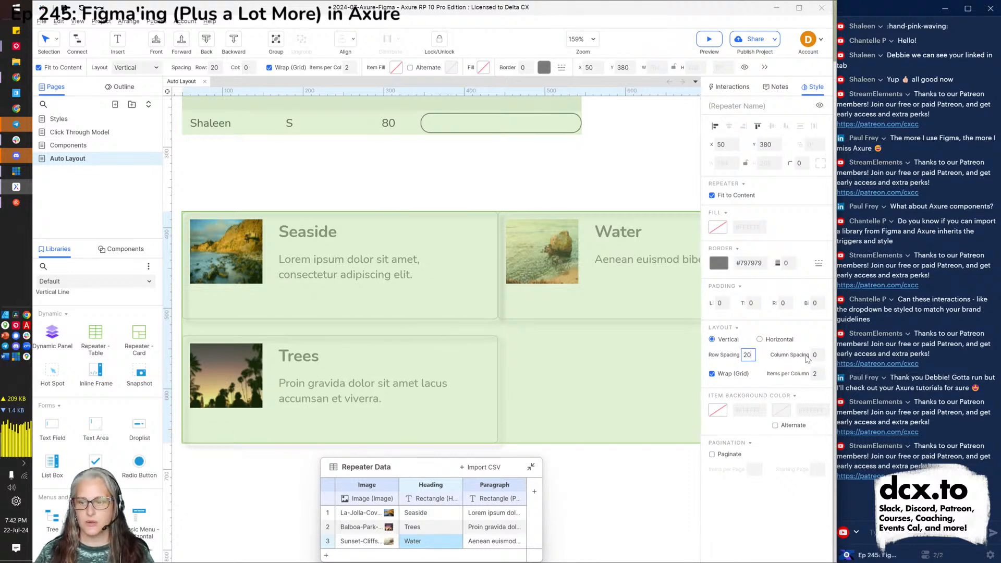
{"action": "left_click", "coordinate": [816, 355]}
{"action": "type", "text": "20"}
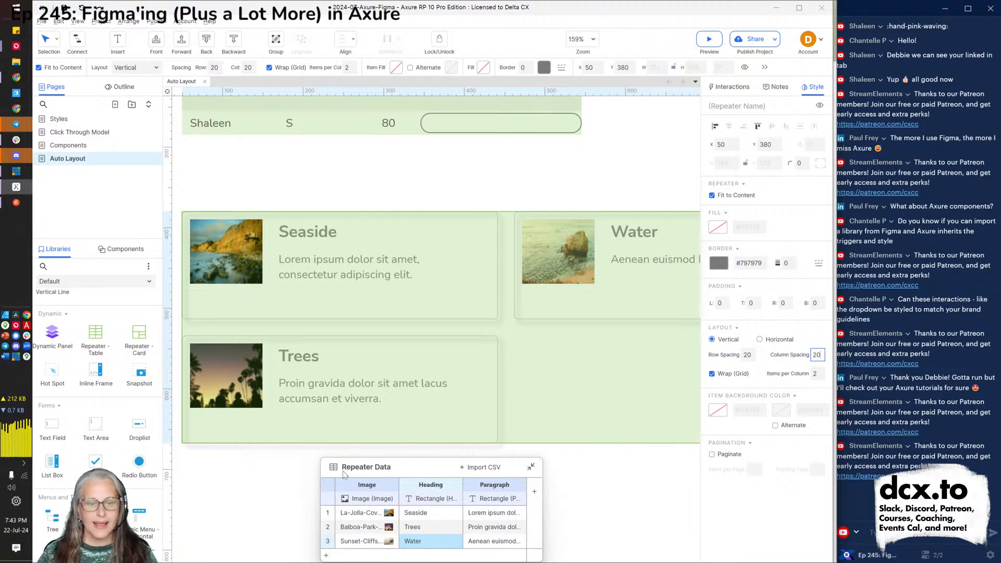
In the card template, colour the Heading text blue #366295.
{"action": "double_click", "coordinate": [349, 401]}
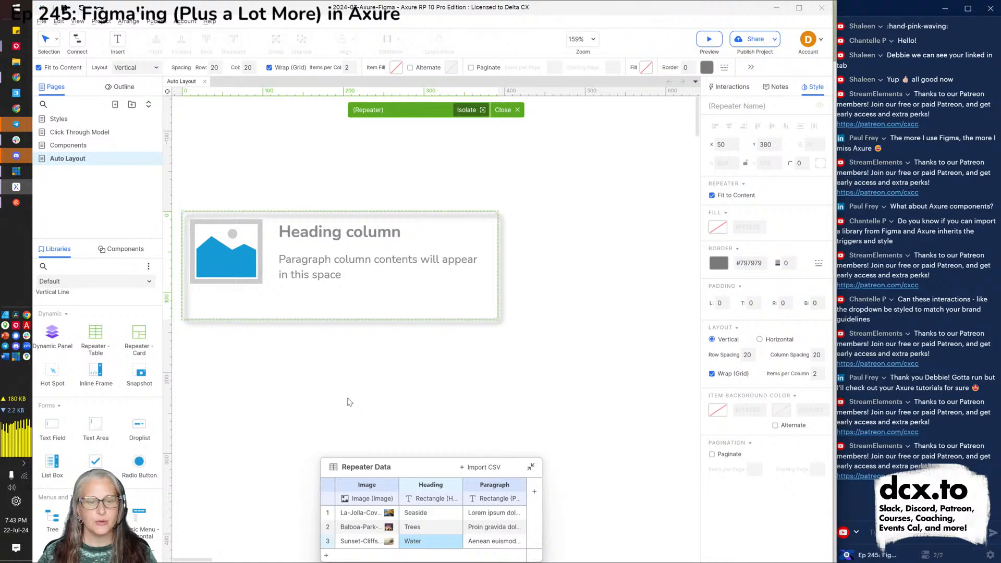
{"action": "left_click", "coordinate": [224, 262]}
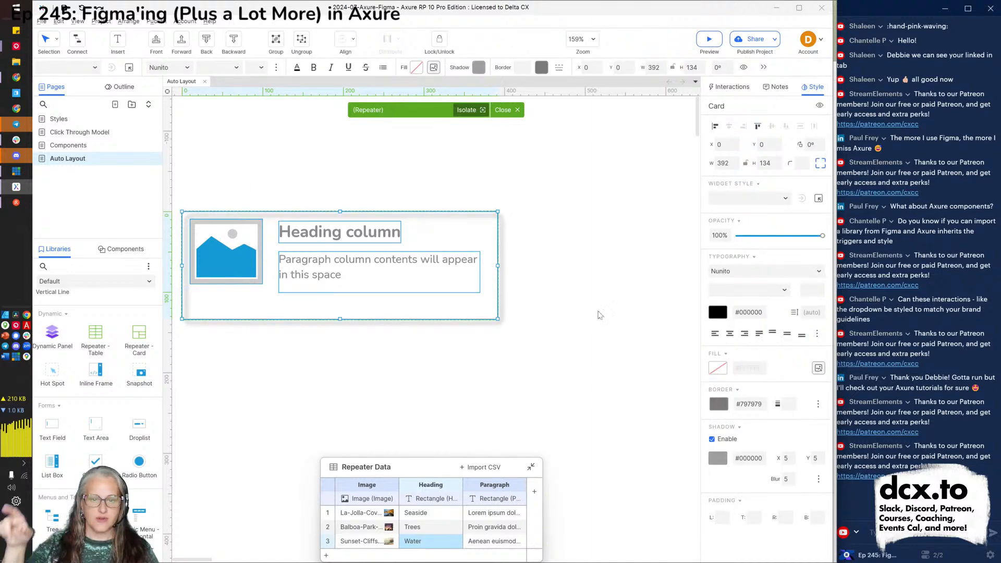
{"action": "left_click", "coordinate": [334, 238]}
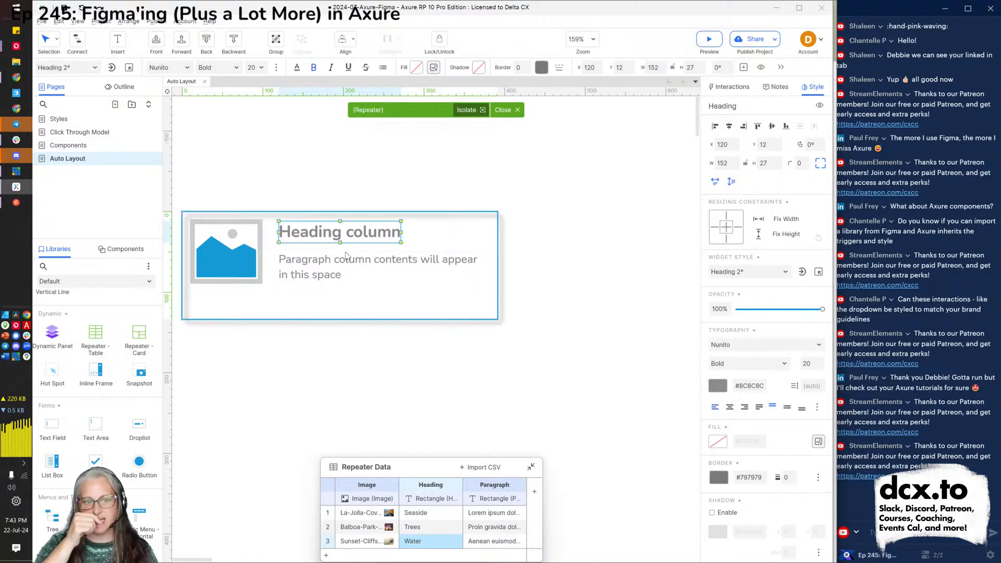
{"action": "left_click", "coordinate": [343, 256]}
{"action": "left_click", "coordinate": [343, 243]}
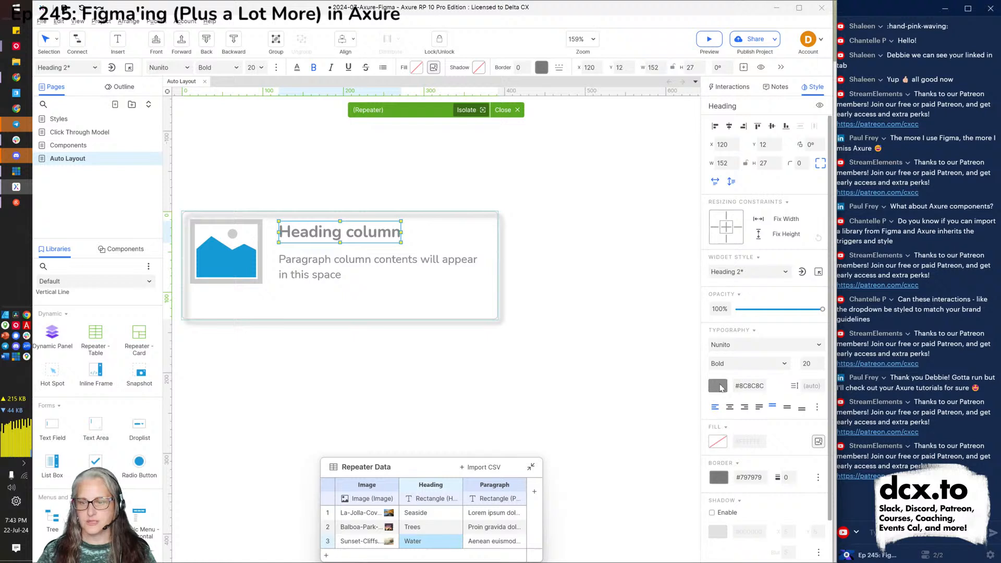
{"action": "left_click", "coordinate": [719, 386]}
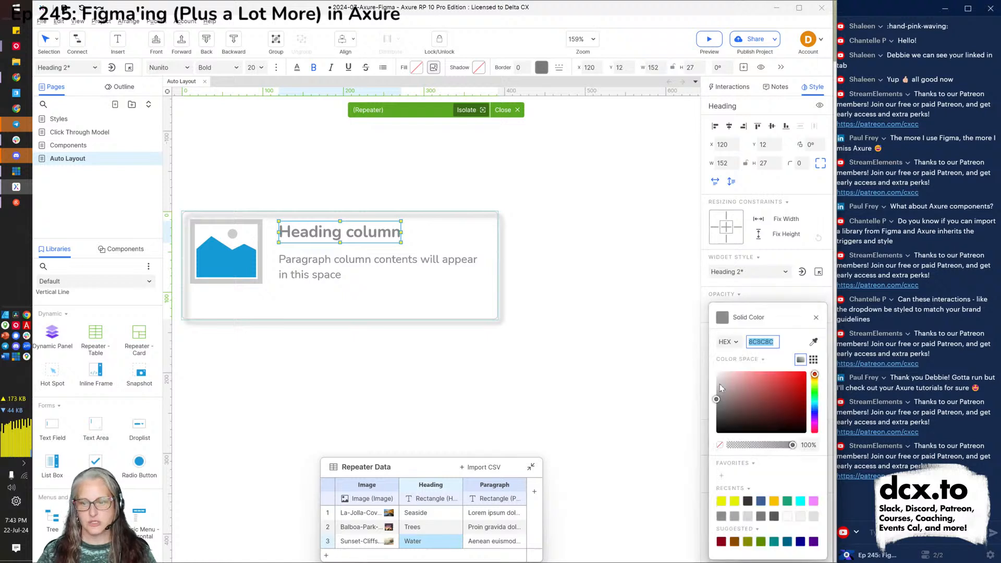
{"action": "left_click", "coordinate": [760, 501]}
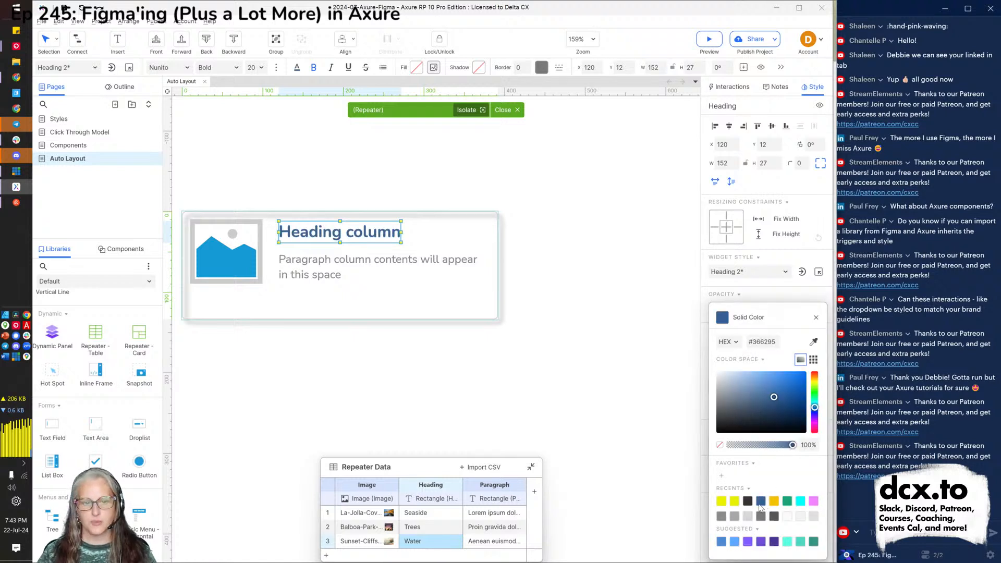
Colour the Paragraph text green #17A471.
{"action": "left_click", "coordinate": [320, 290]}
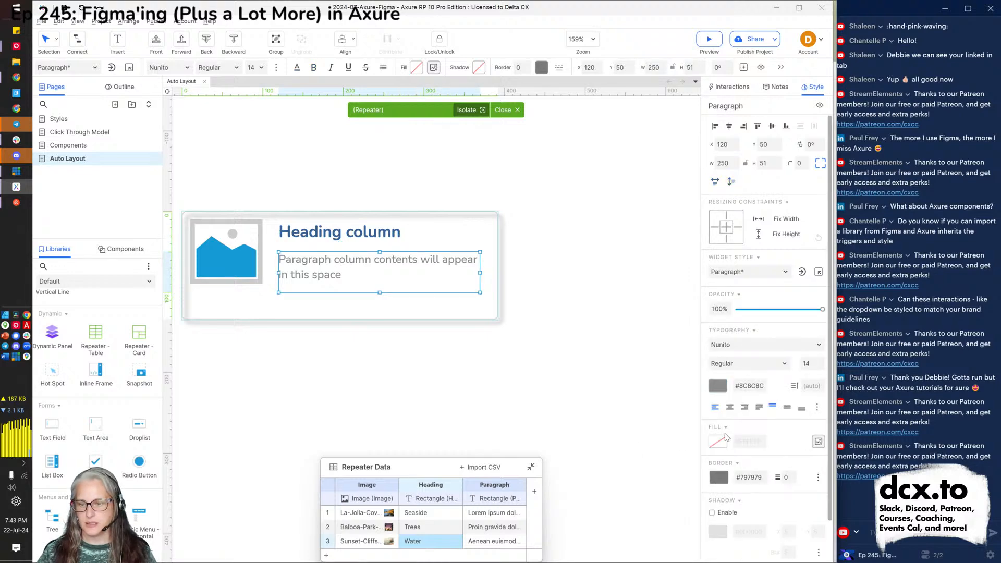
{"action": "left_click", "coordinate": [713, 387]}
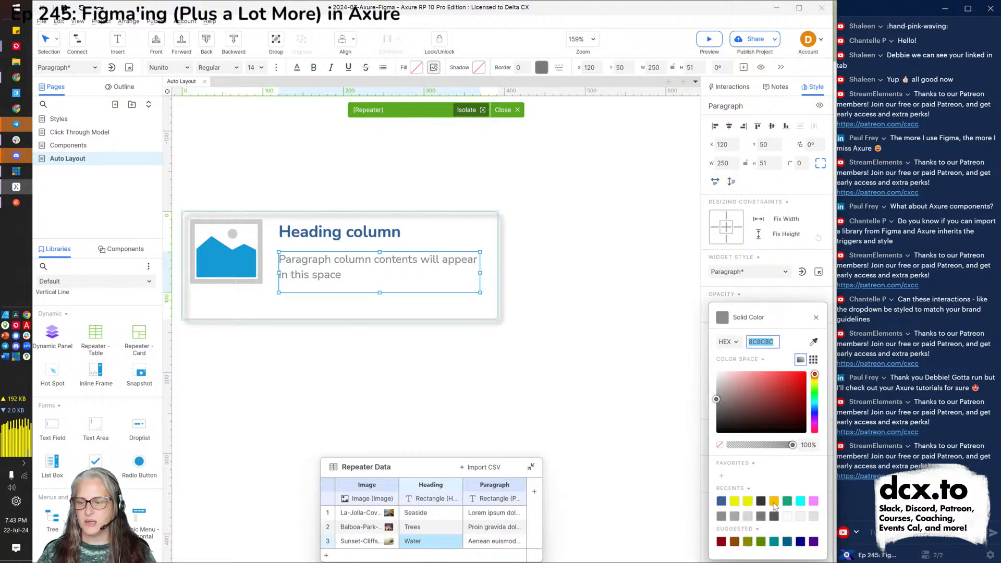
{"action": "left_click", "coordinate": [788, 501]}
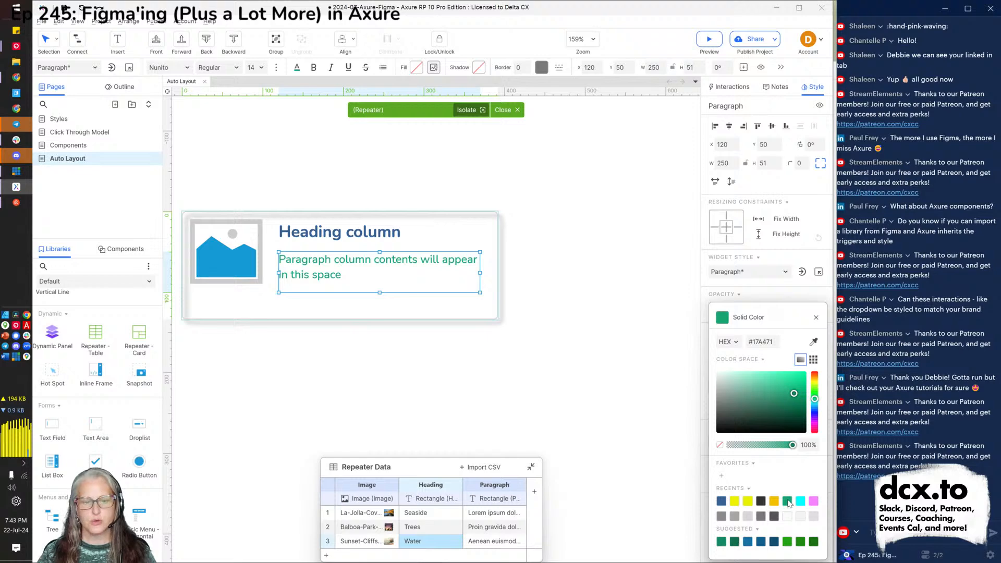
{"action": "left_click", "coordinate": [558, 398]}
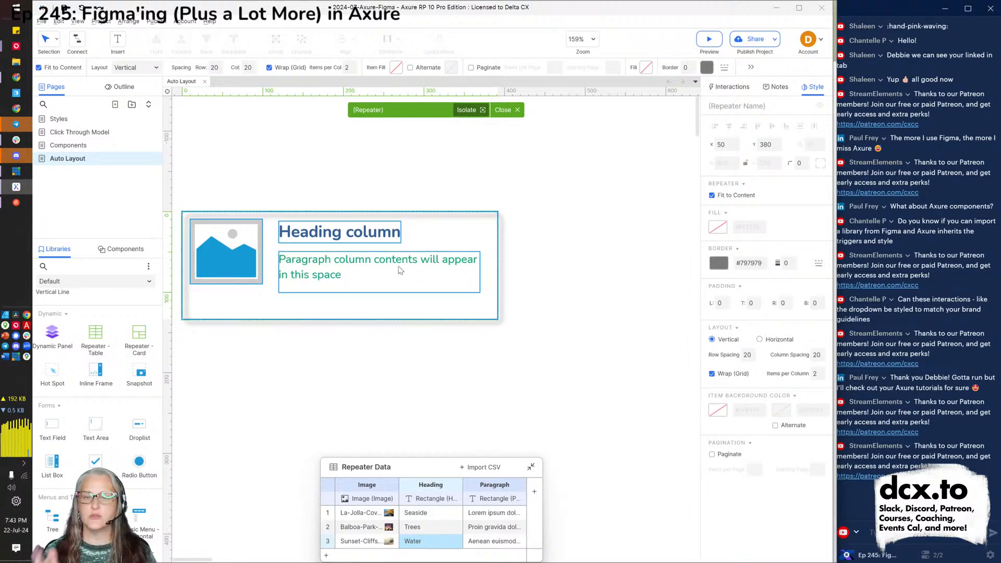
Leave the card template, deselect the card repeater, and select the names Table Repeater.
{"action": "left_click", "coordinate": [509, 112]}
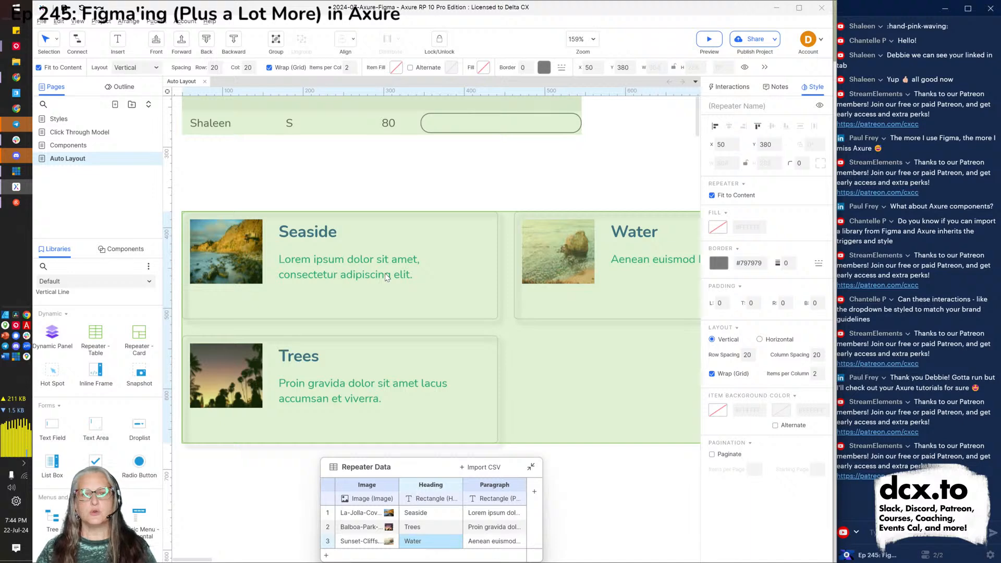
{"action": "mouse_move", "coordinate": [392, 501]}
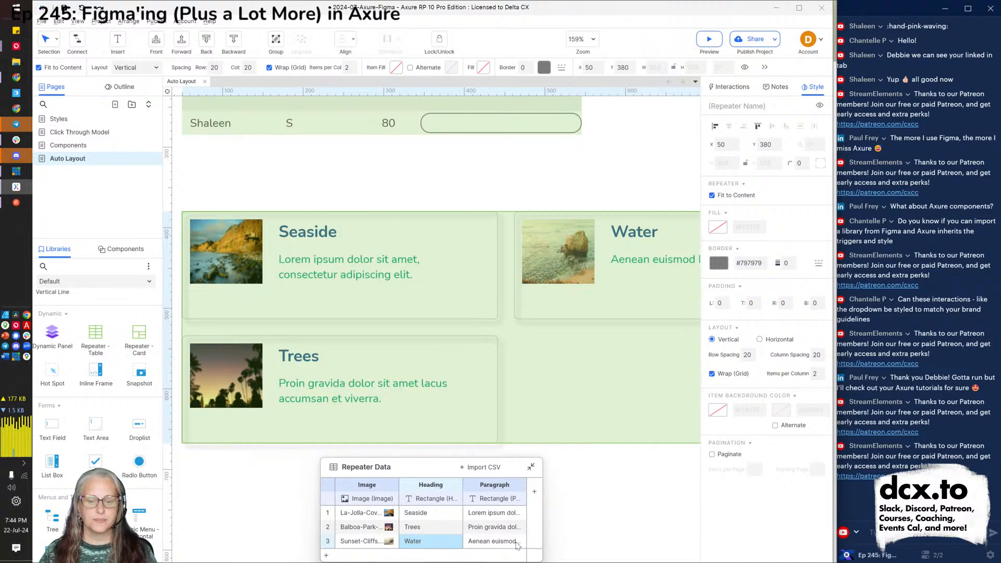
{"action": "left_click", "coordinate": [571, 524]}
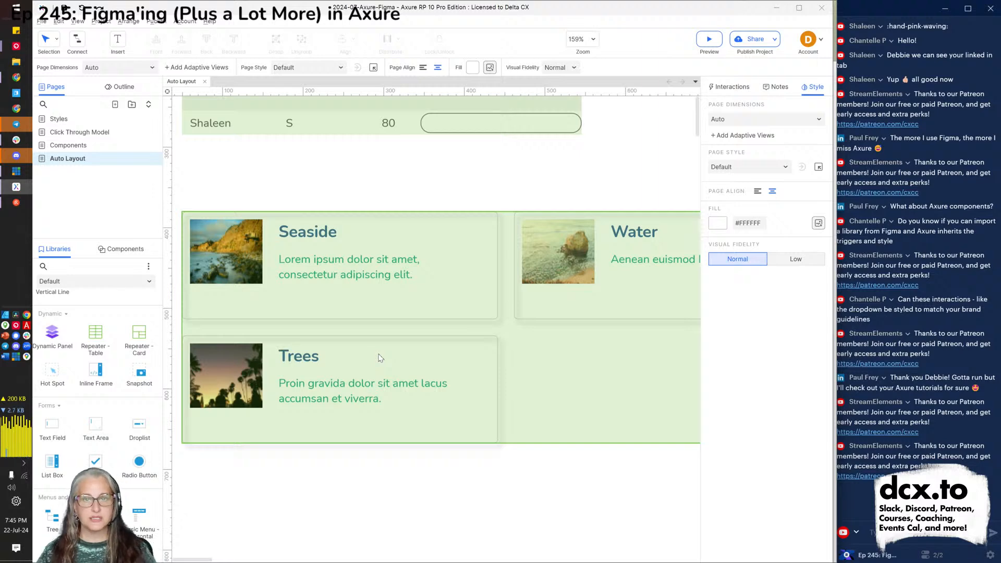
{"action": "scroll", "coordinate": [380, 358], "scroll_direction": "up", "scroll_amount": 3}
{"action": "left_click", "coordinate": [374, 254]}
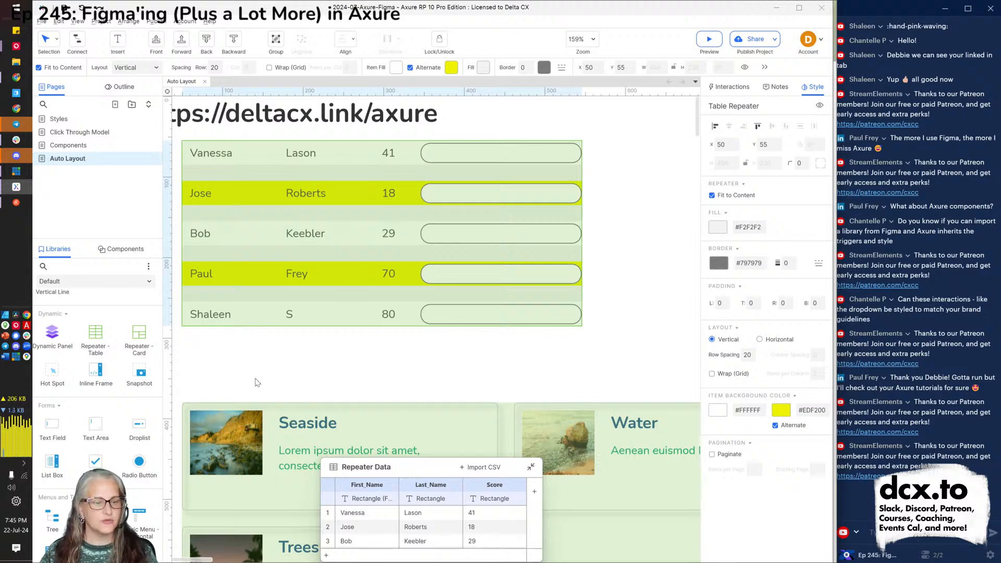
Drop a 140×40 Primary Button right of the names table, nudge it right, and zoom to 100%.
{"action": "scroll", "coordinate": [84, 354], "scroll_direction": "up", "scroll_amount": 5}
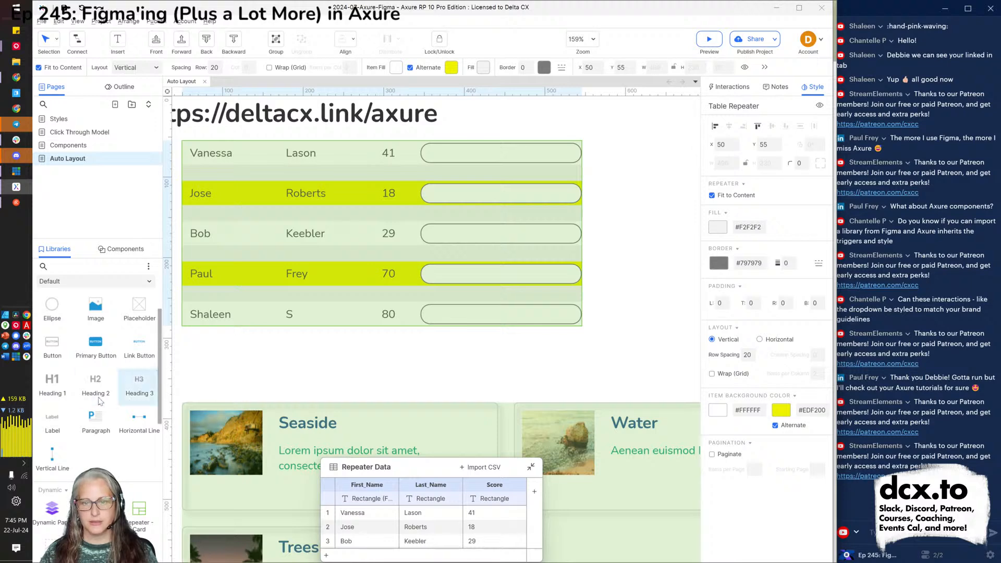
{"action": "left_click_drag", "start_coordinate": [96, 344], "coordinate": [633, 150]}
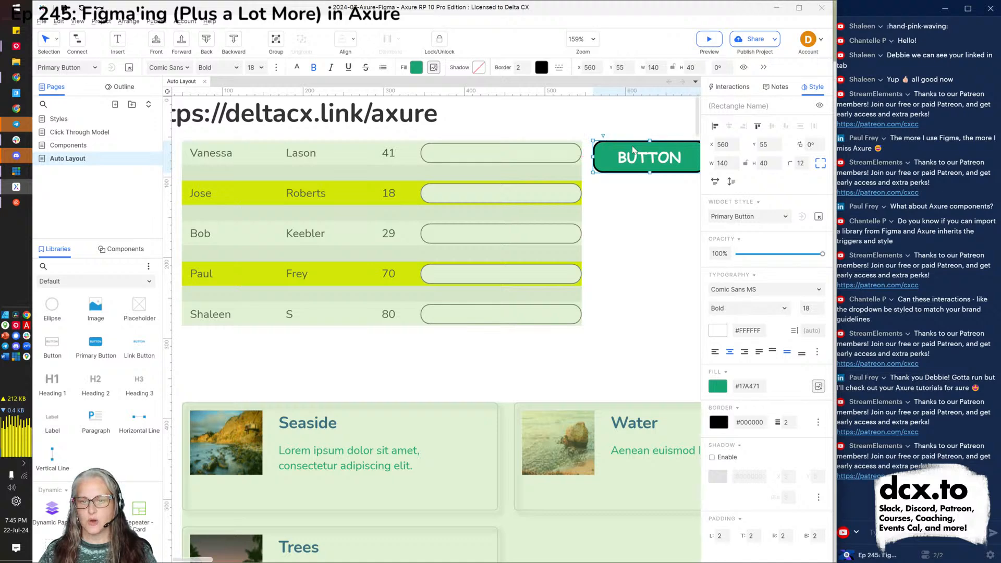
{"action": "key", "text": "Right"}
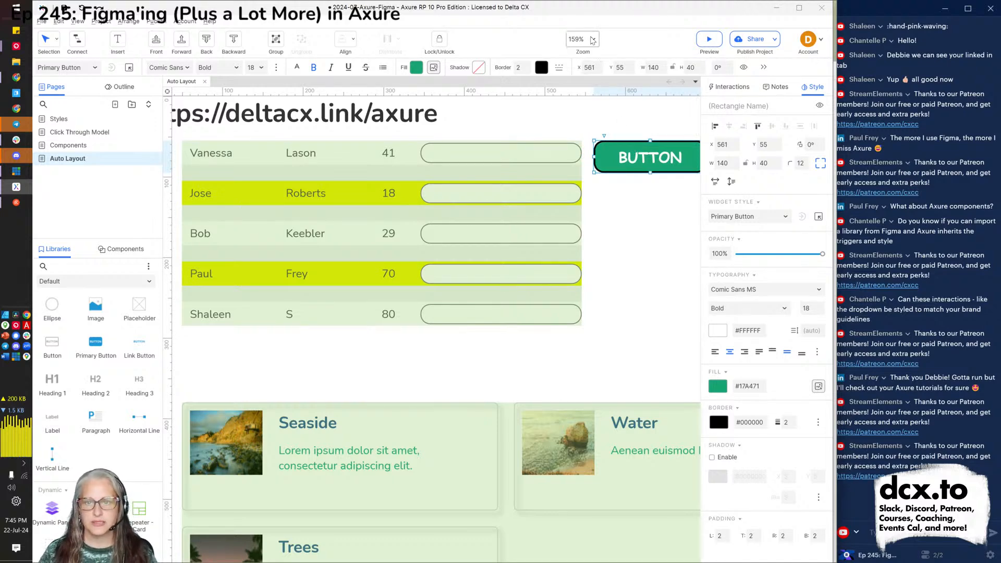
{"action": "left_click", "coordinate": [588, 39]}
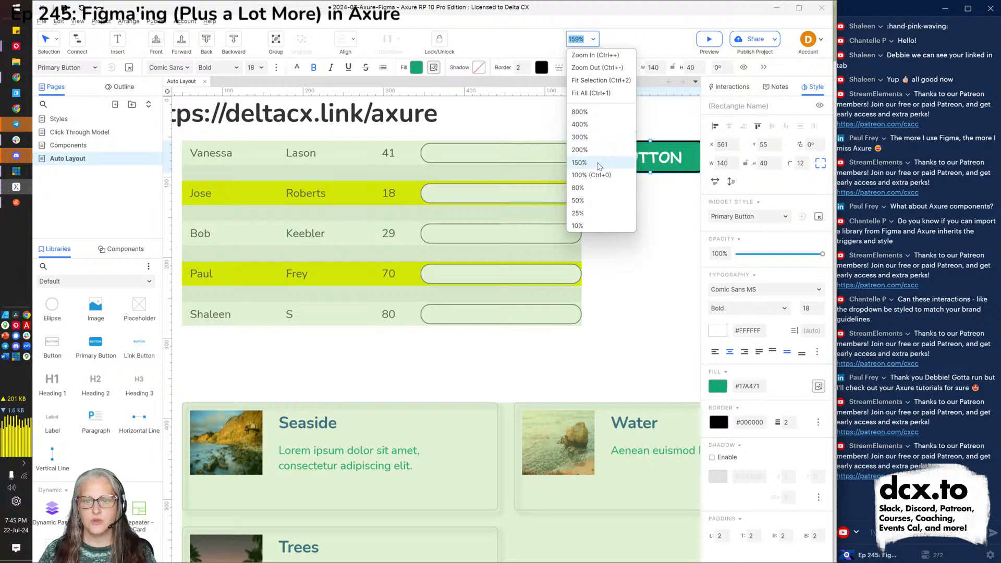
{"action": "left_click", "coordinate": [591, 175]}
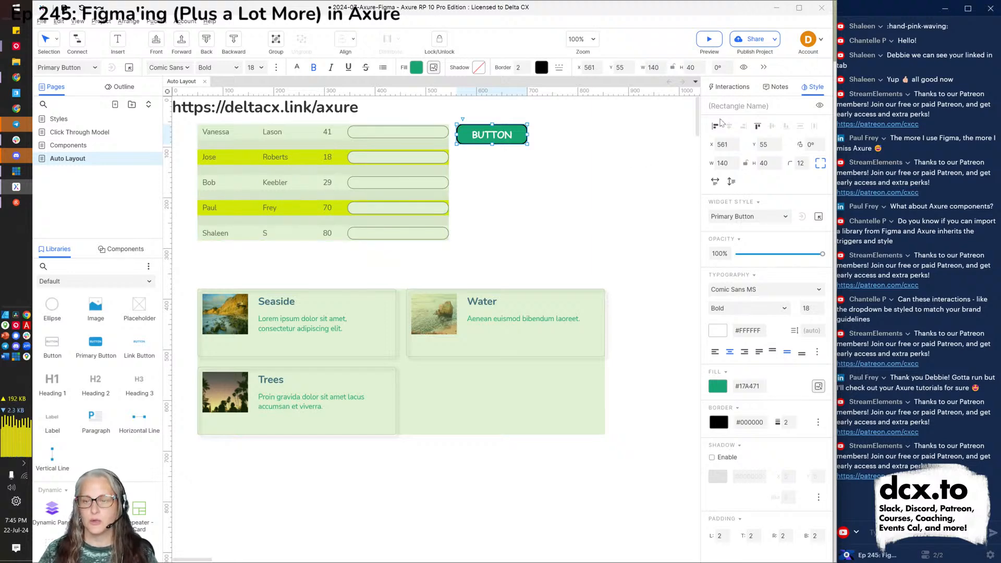
Check that the names table repeater is called Table Repeater, then select the button.
{"action": "left_click", "coordinate": [745, 89]}
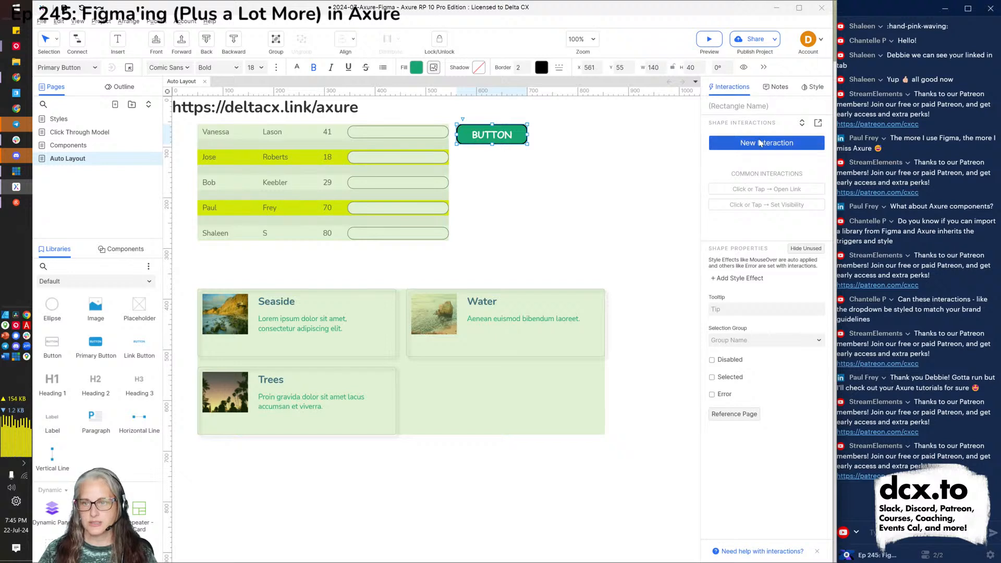
{"action": "left_click", "coordinate": [295, 196]}
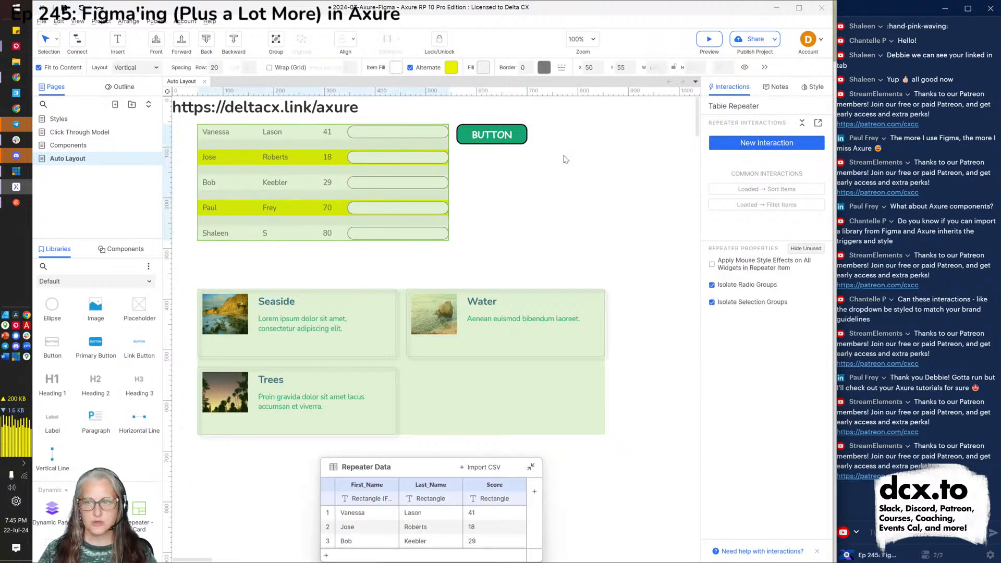
{"action": "left_click", "coordinate": [740, 107]}
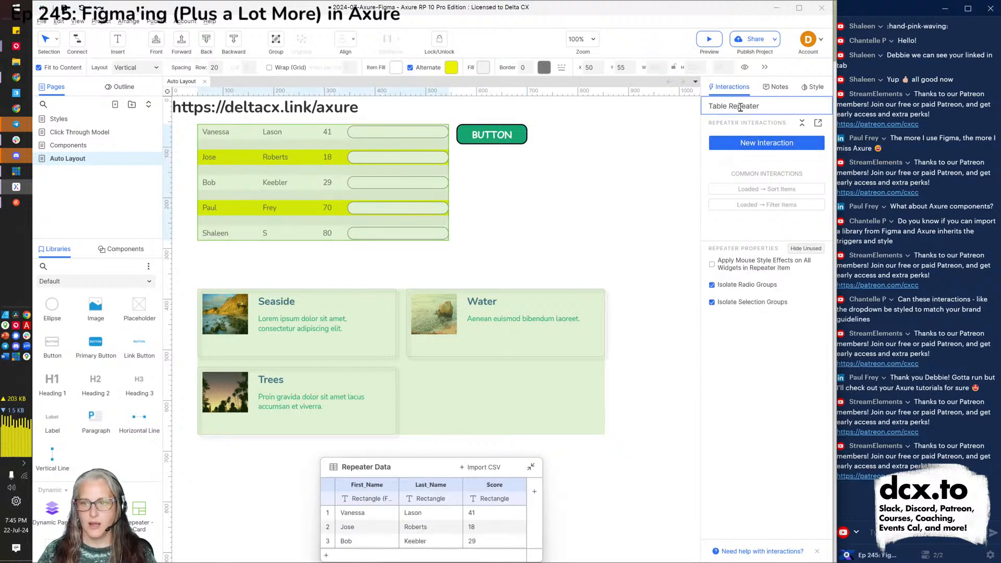
{"action": "left_click", "coordinate": [434, 310]}
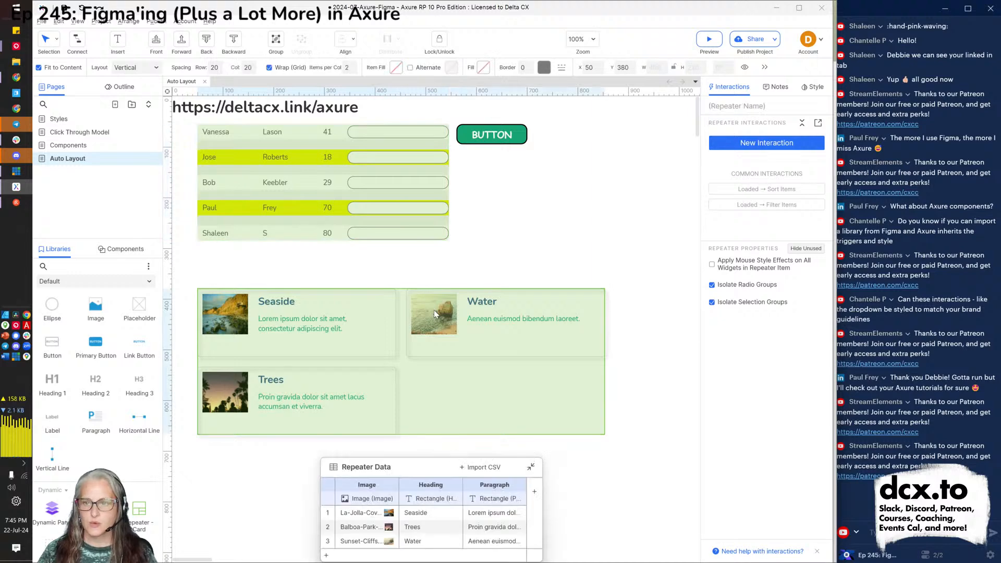
{"action": "left_click", "coordinate": [395, 209]}
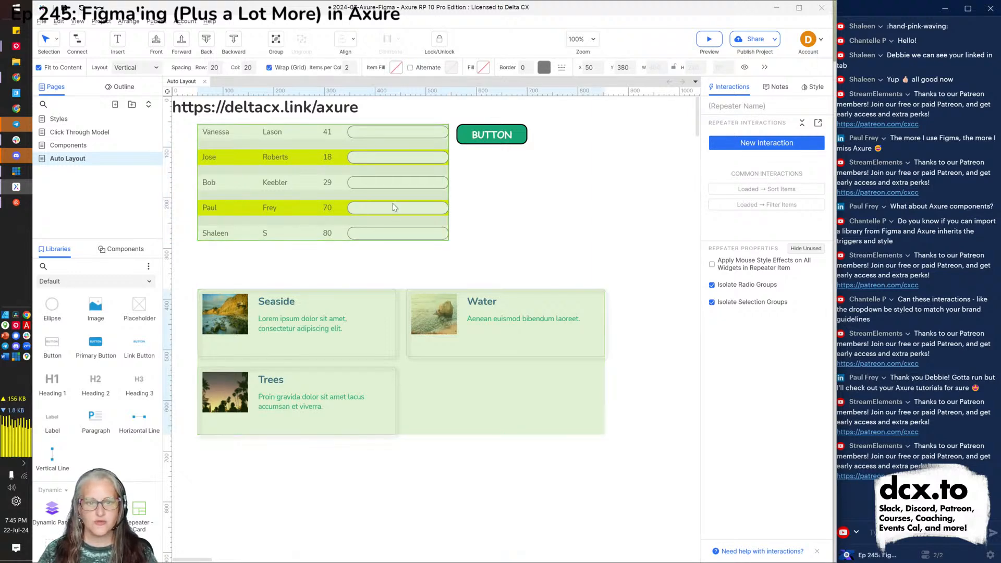
{"action": "left_click", "coordinate": [491, 136]}
Add a Click or Tap sort on Table Repeater by Score, Numeric, Ascending.
{"action": "left_click", "coordinate": [756, 142]}
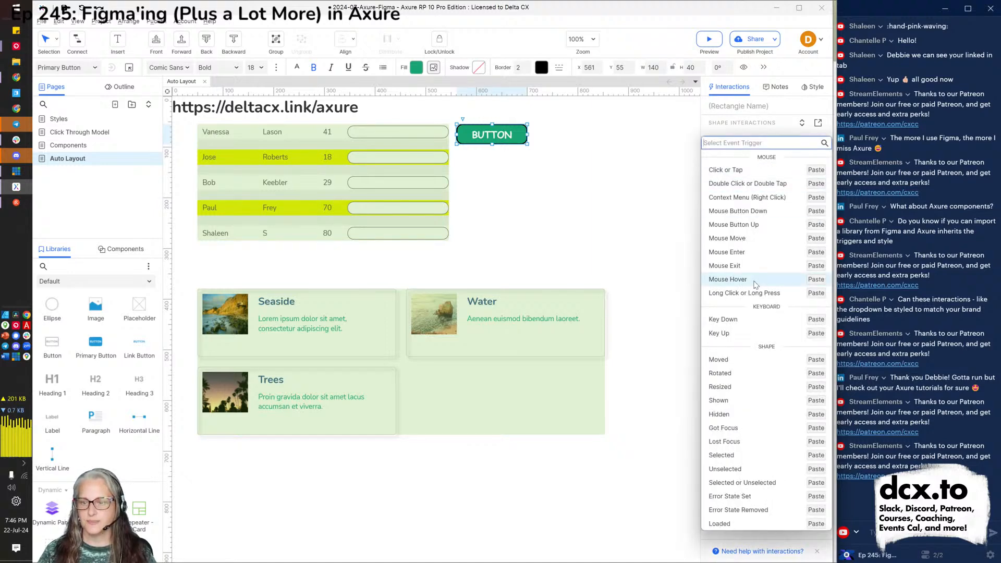
{"action": "left_click", "coordinate": [722, 172]}
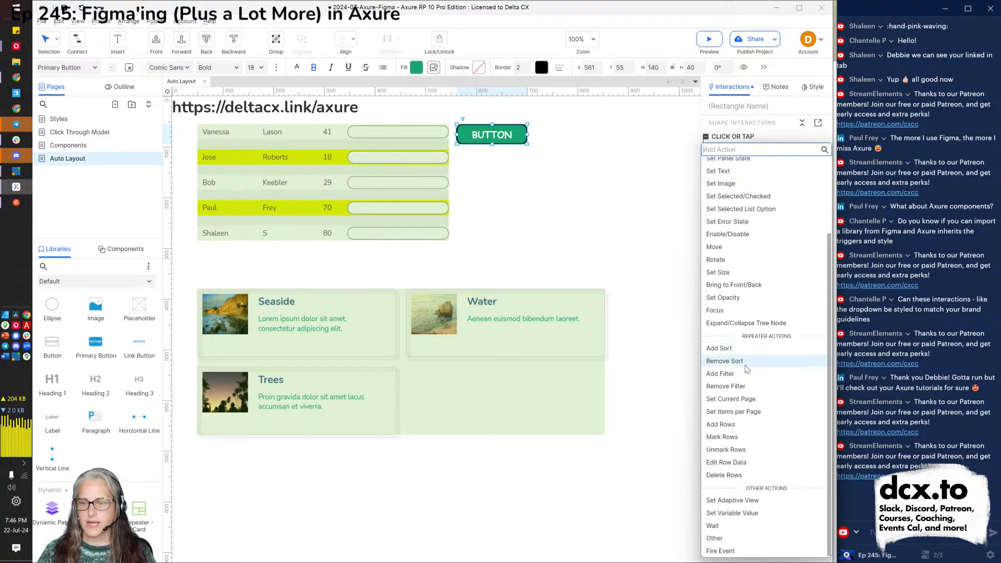
{"action": "left_click", "coordinate": [719, 349]}
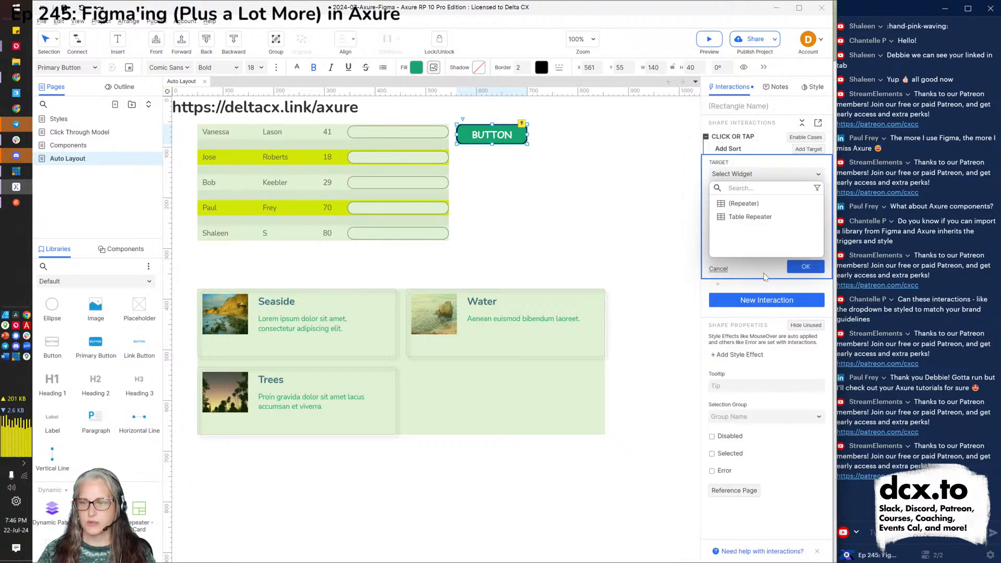
{"action": "left_click", "coordinate": [750, 216]}
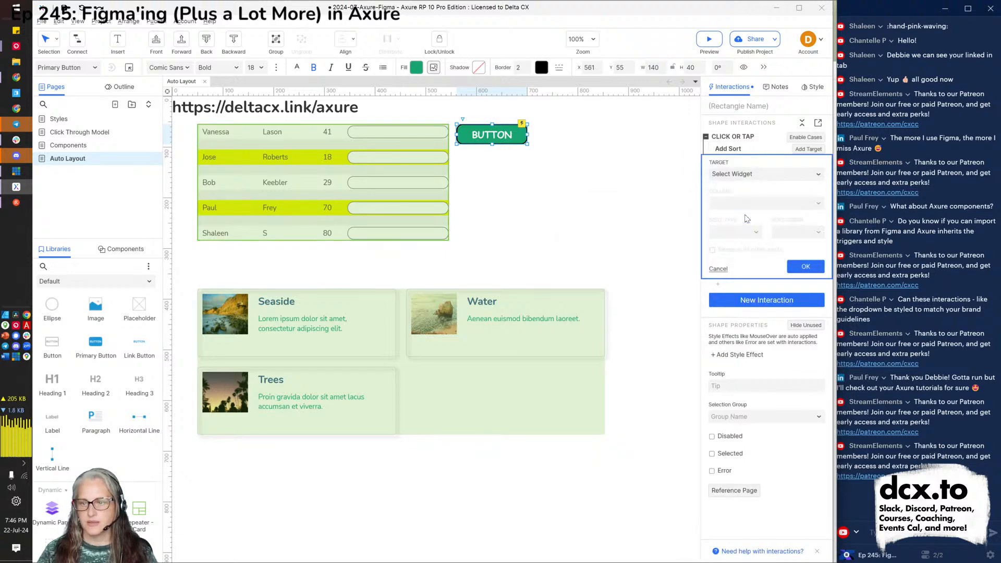
{"action": "left_click", "coordinate": [749, 227]}
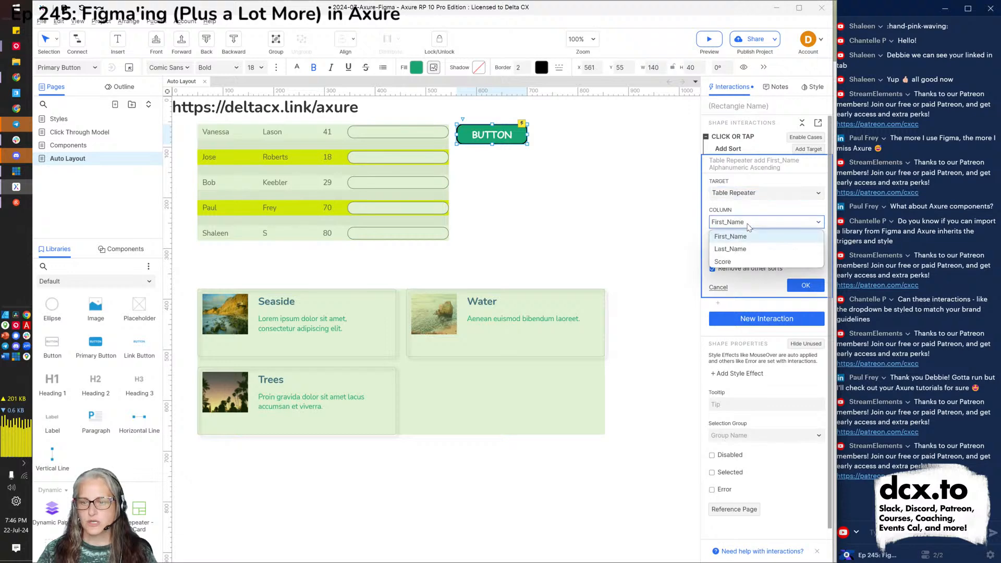
{"action": "left_click", "coordinate": [734, 264]}
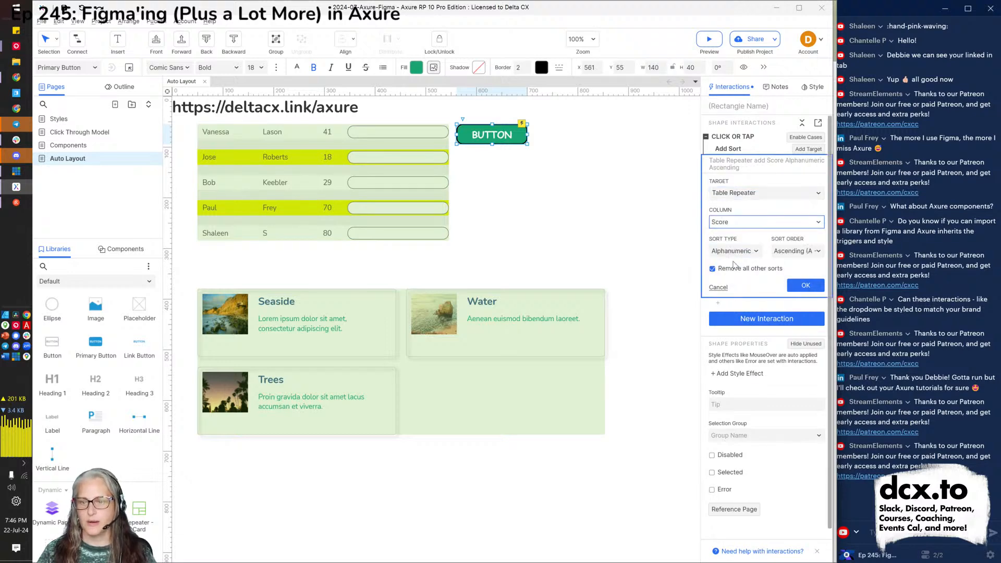
{"action": "left_click", "coordinate": [752, 251]}
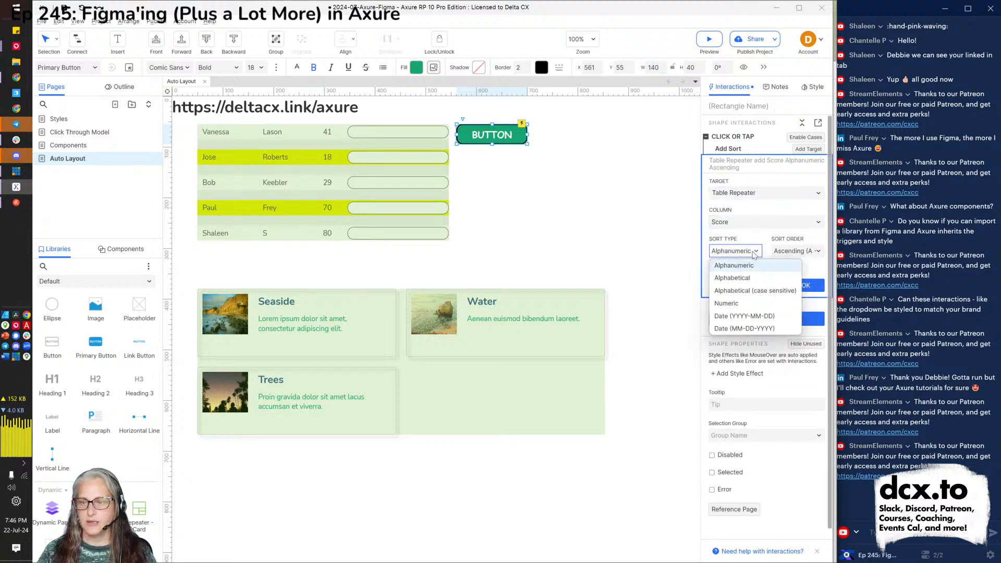
{"action": "left_click", "coordinate": [740, 304]}
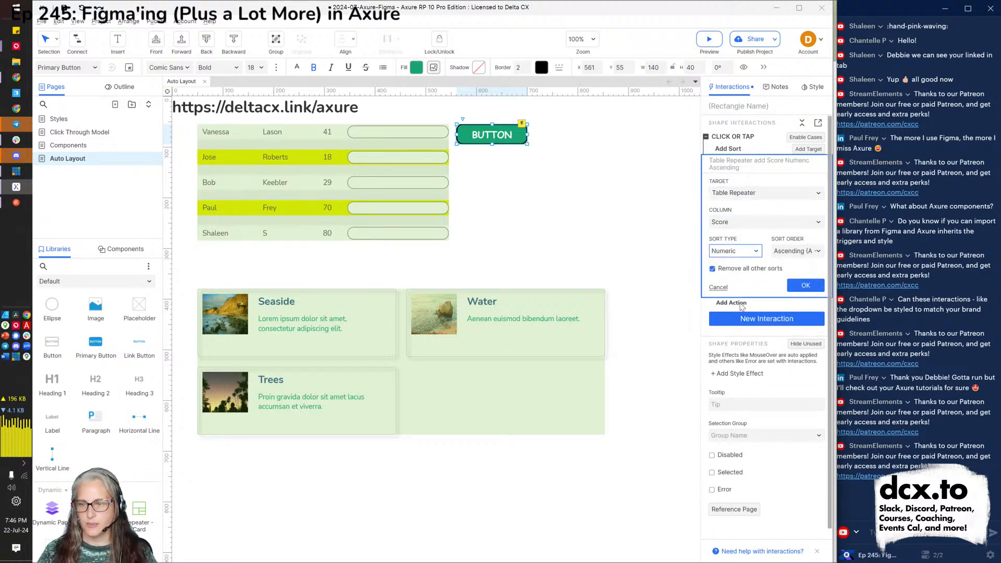
{"action": "left_click", "coordinate": [810, 251]}
{"action": "left_click", "coordinate": [810, 252]}
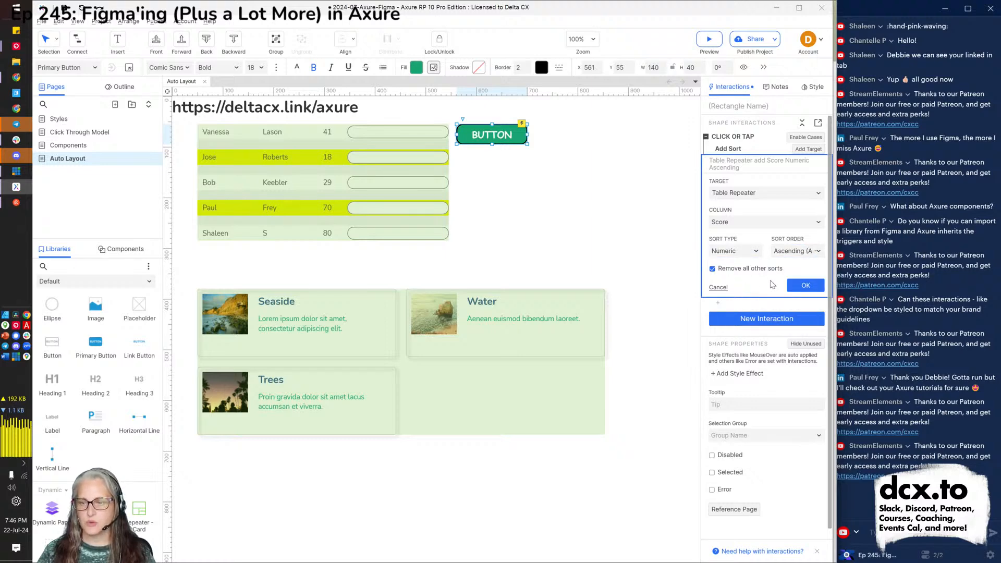
{"action": "left_click", "coordinate": [802, 285]}
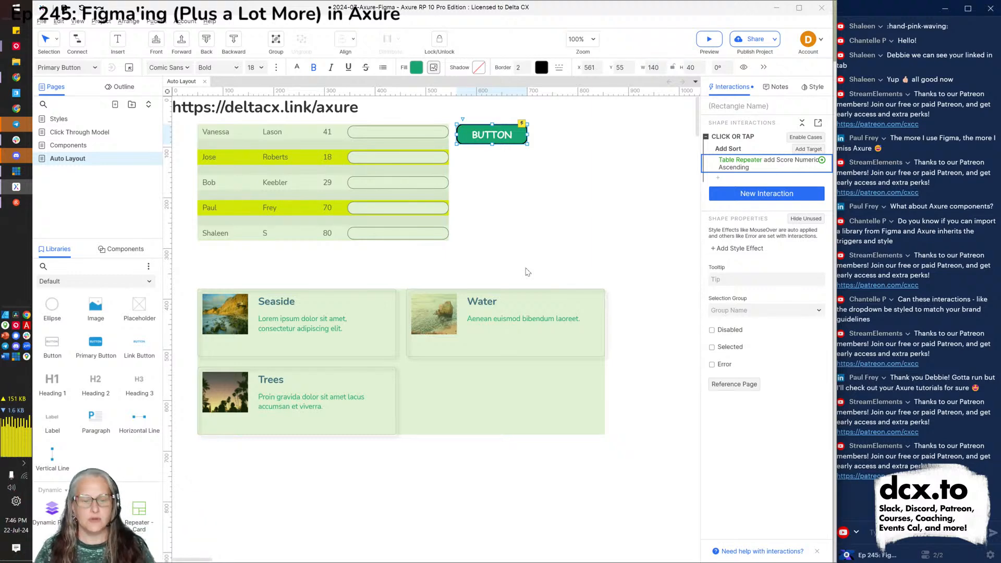
{"action": "key", "text": "alt+Tab"}
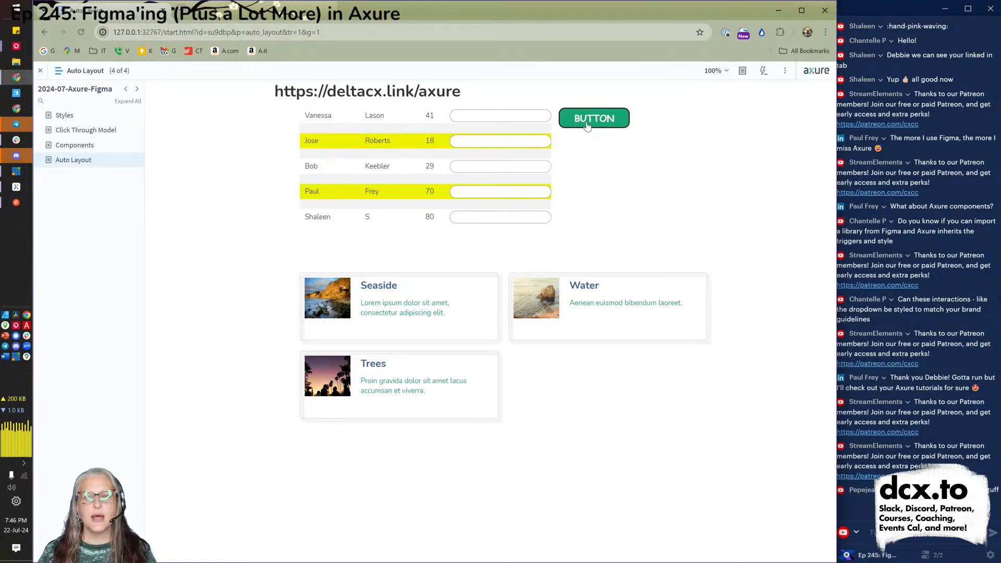
In the Chrome preview, open the Console and click BUTTON to sort scores 18 to 80.
{"action": "left_click", "coordinate": [763, 70]}
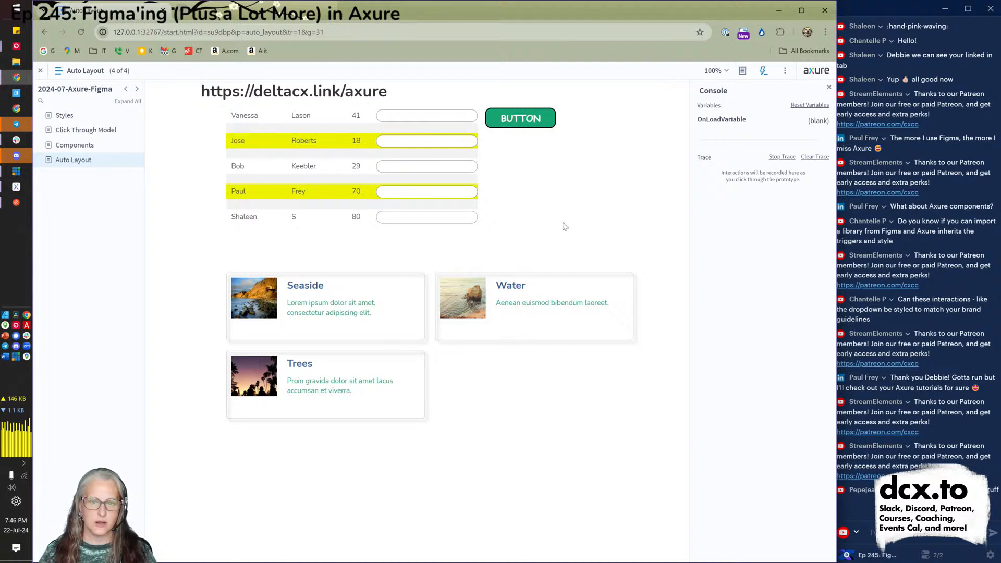
{"action": "left_click", "coordinate": [515, 120]}
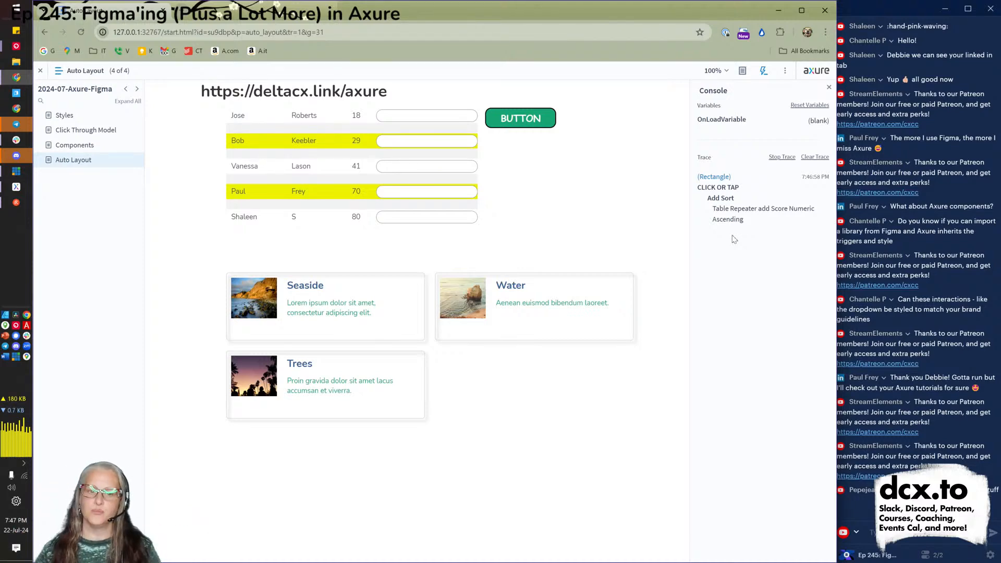
{"action": "key", "text": "alt+Tab"}
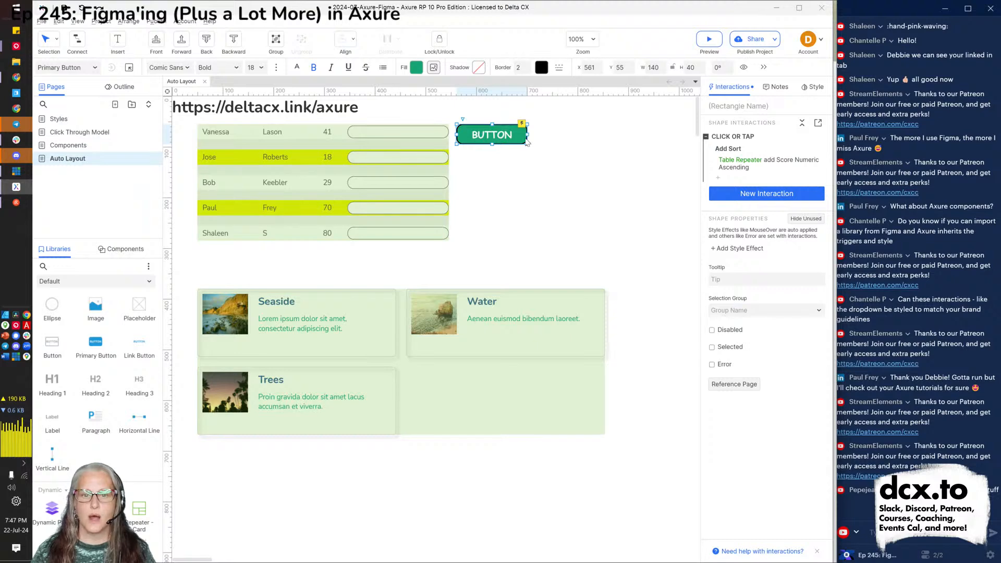
Relabel the button 'Sort Score'.
{"action": "double_click", "coordinate": [491, 138]}
{"action": "type", "text": "Sort Score"}
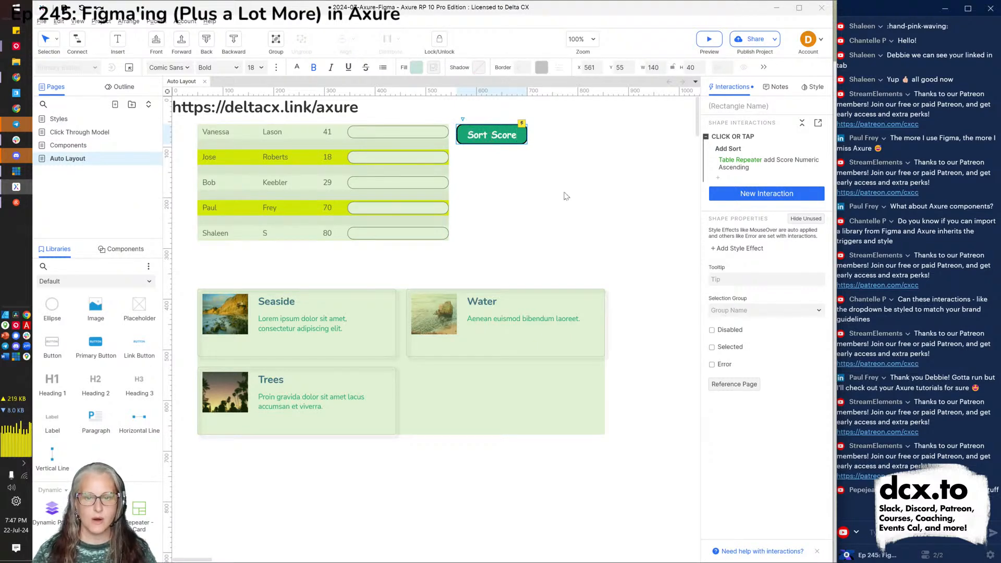
{"action": "left_click", "coordinate": [567, 201]}
{"action": "left_click", "coordinate": [501, 136]}
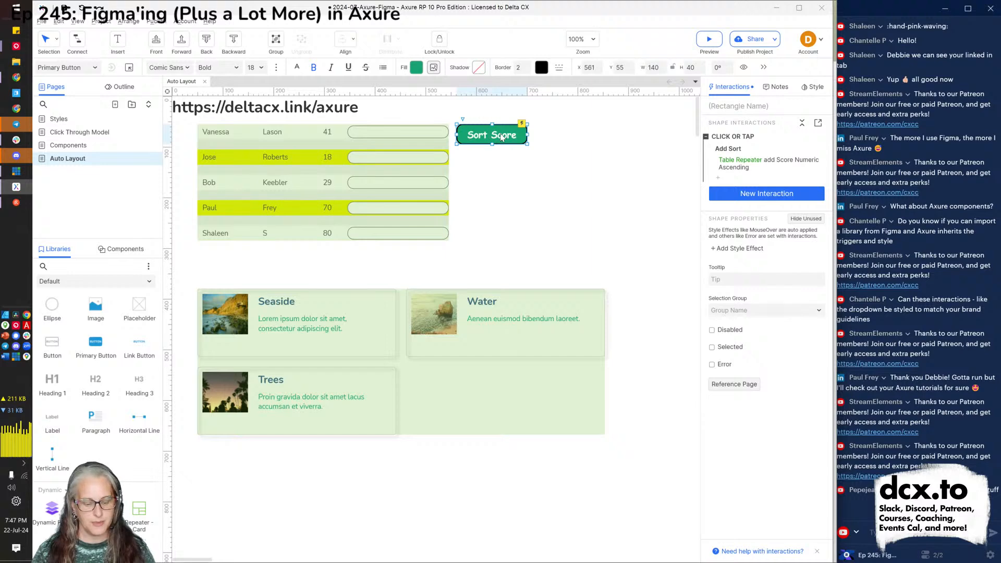
Duplicate the button just below and relabel the copy 'Sort Name'.
{"action": "key", "text": "ctrl+d"}
{"action": "left_click_drag", "start_coordinate": [502, 137], "coordinate": [497, 164]}
{"action": "double_click", "coordinate": [496, 165]}
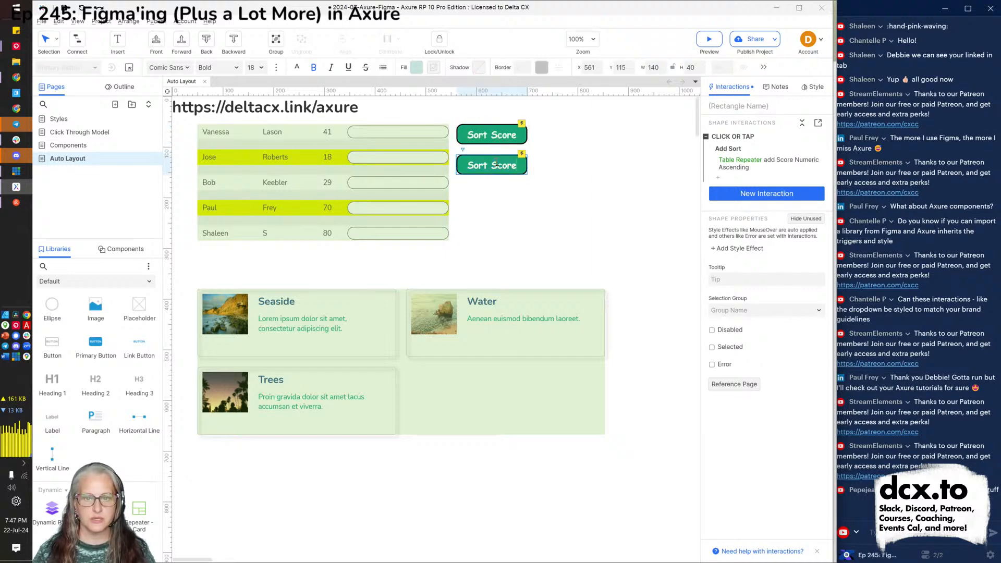
{"action": "type", "text": "Name"}
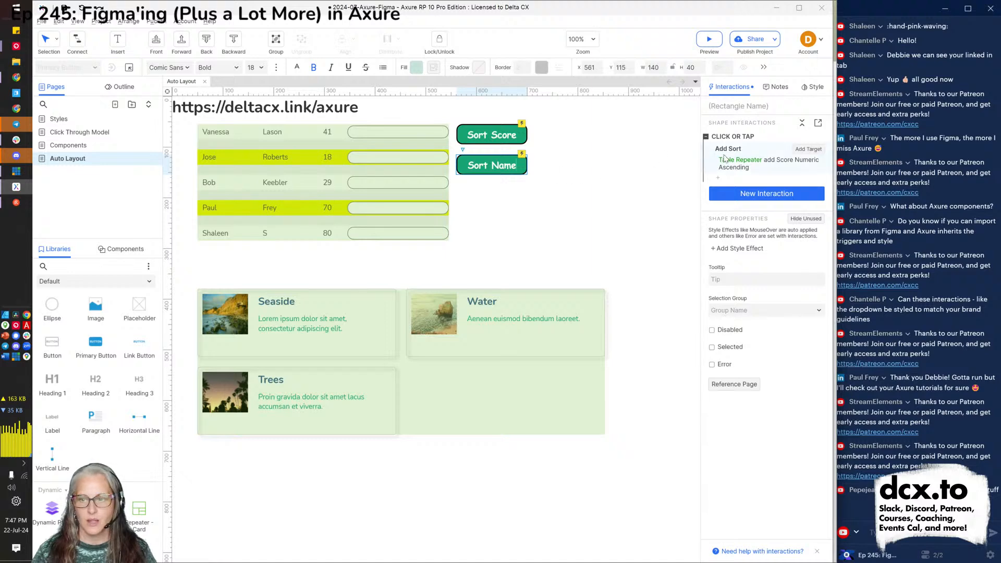
Change the copy's sort to First_Name, Alphanumeric ascending, and preview the page.
{"action": "left_click", "coordinate": [753, 165]}
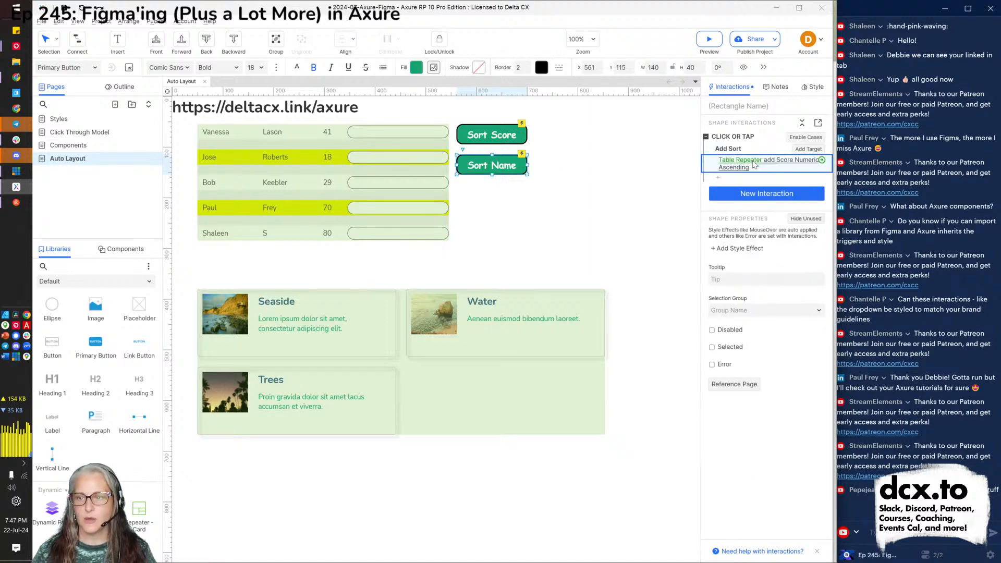
{"action": "left_click", "coordinate": [754, 165]}
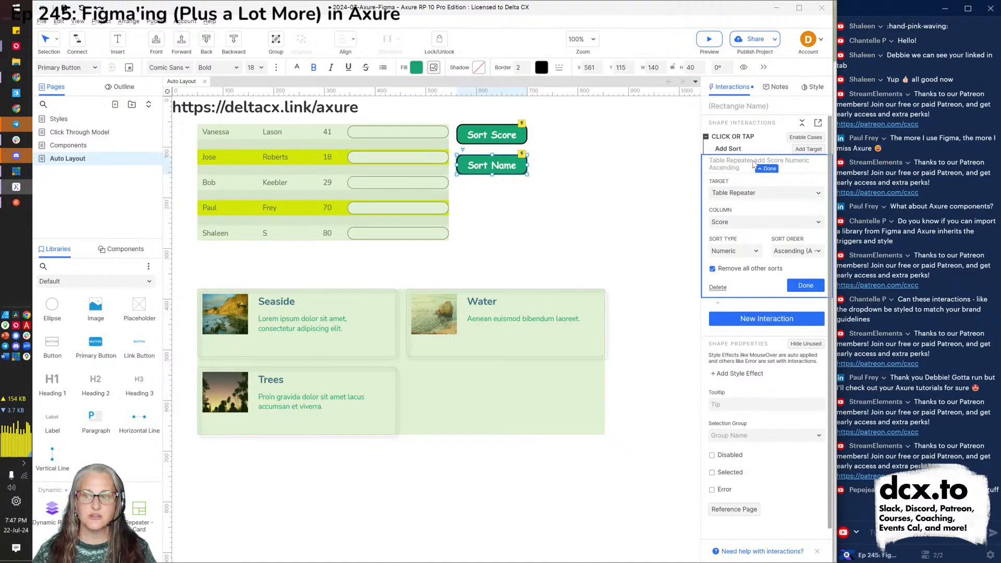
{"action": "left_click", "coordinate": [734, 252]}
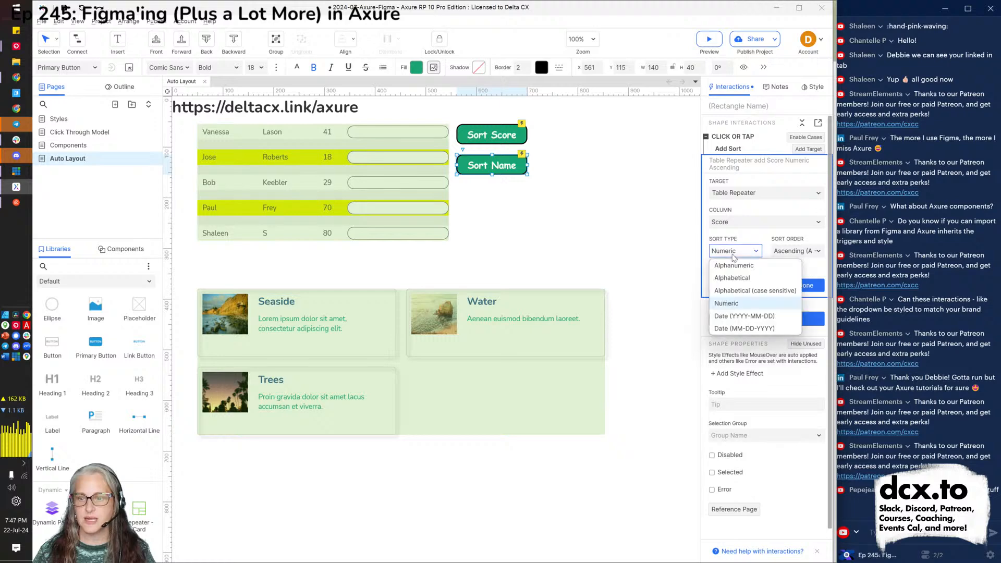
{"action": "left_click", "coordinate": [735, 266]}
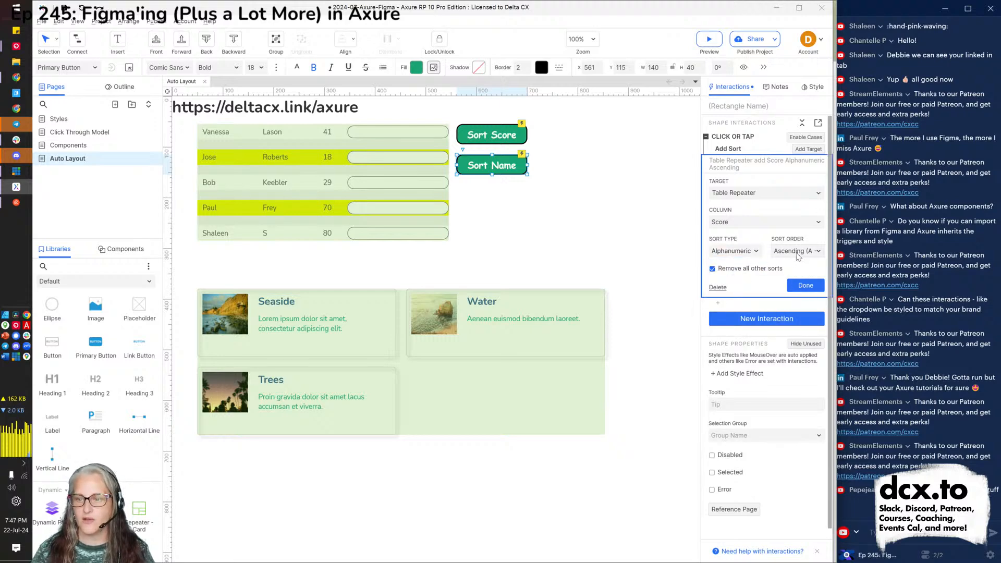
{"action": "left_click", "coordinate": [740, 223]}
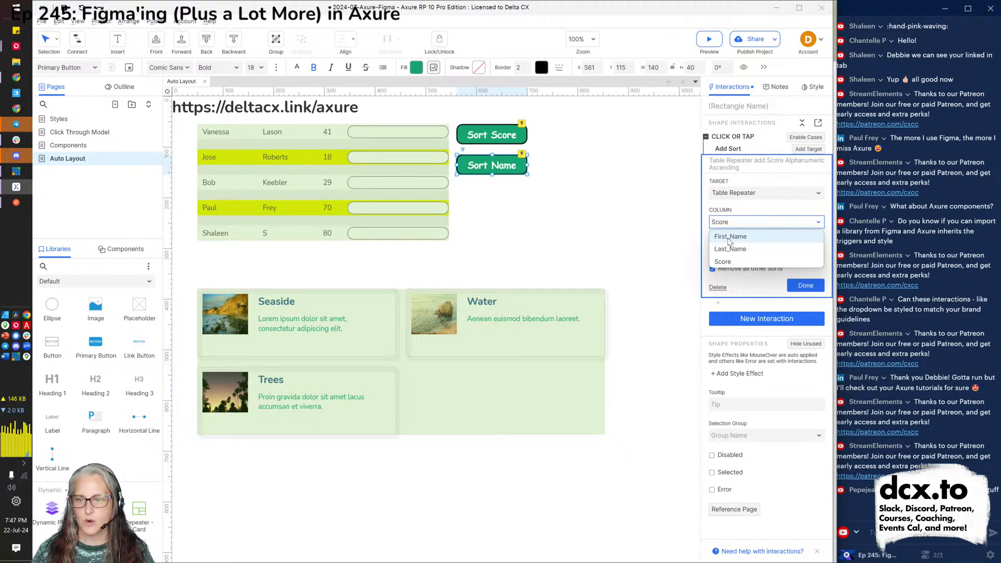
{"action": "left_click", "coordinate": [729, 237]}
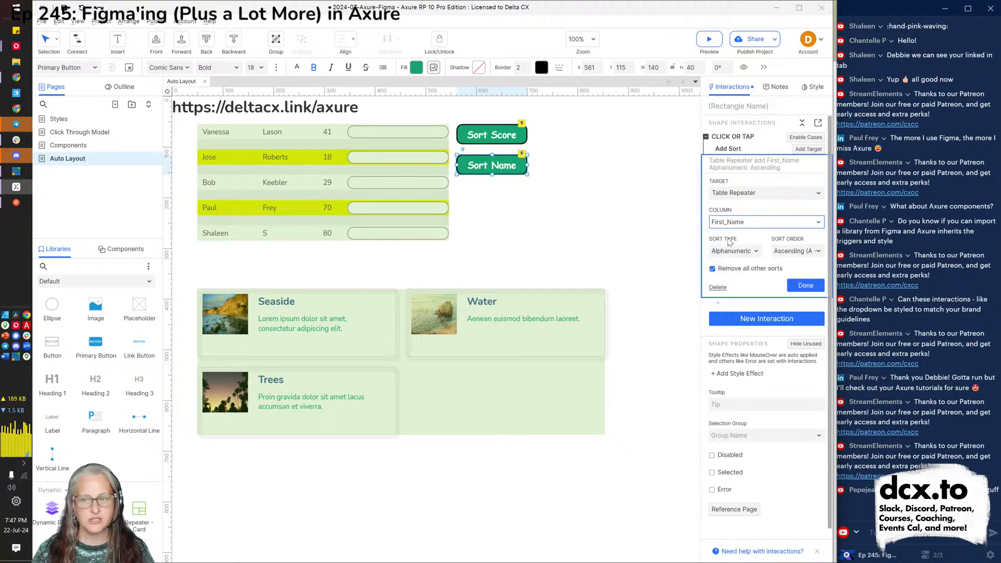
{"action": "left_click", "coordinate": [804, 286]}
{"action": "left_click", "coordinate": [609, 252]}
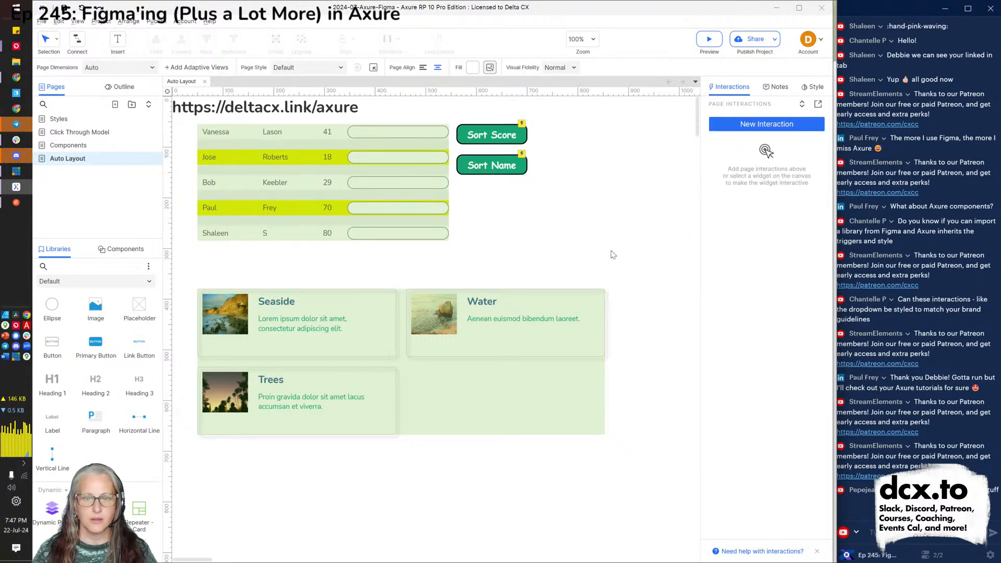
{"action": "key", "text": "ctrl+period"}
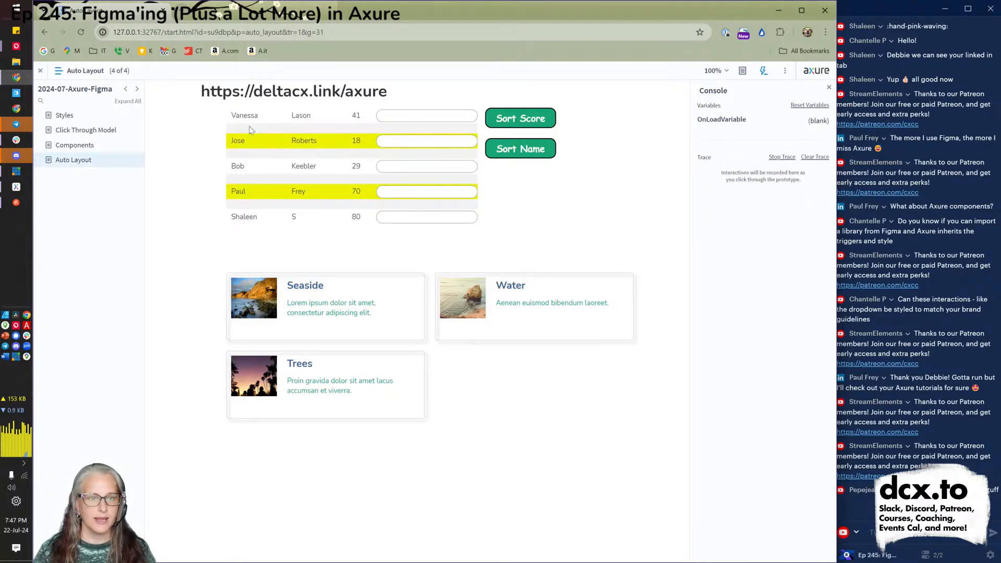
Click Sort Name, then Sort Score in the preview to verify both sorts.
{"action": "left_click", "coordinate": [525, 151]}
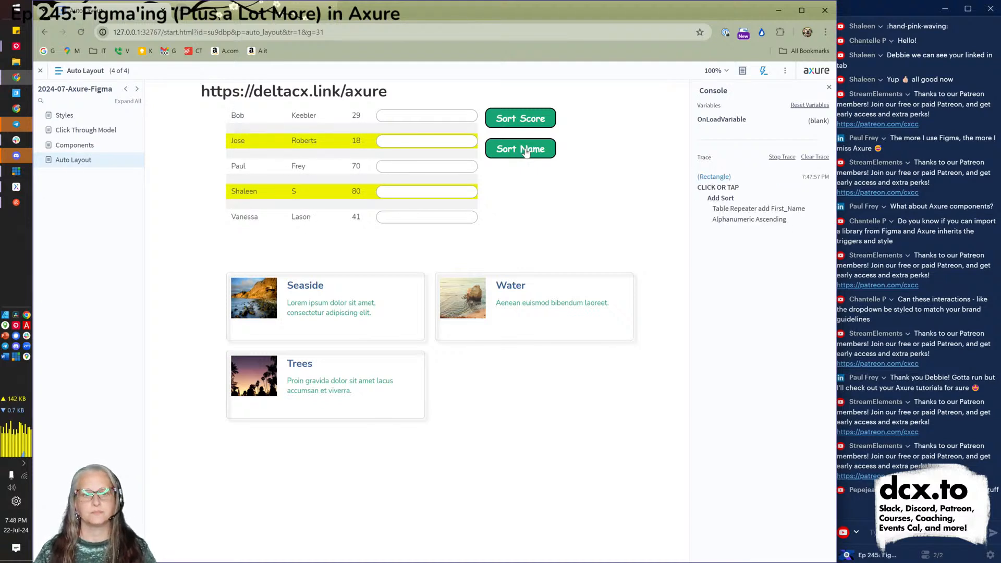
{"action": "left_click", "coordinate": [531, 127]}
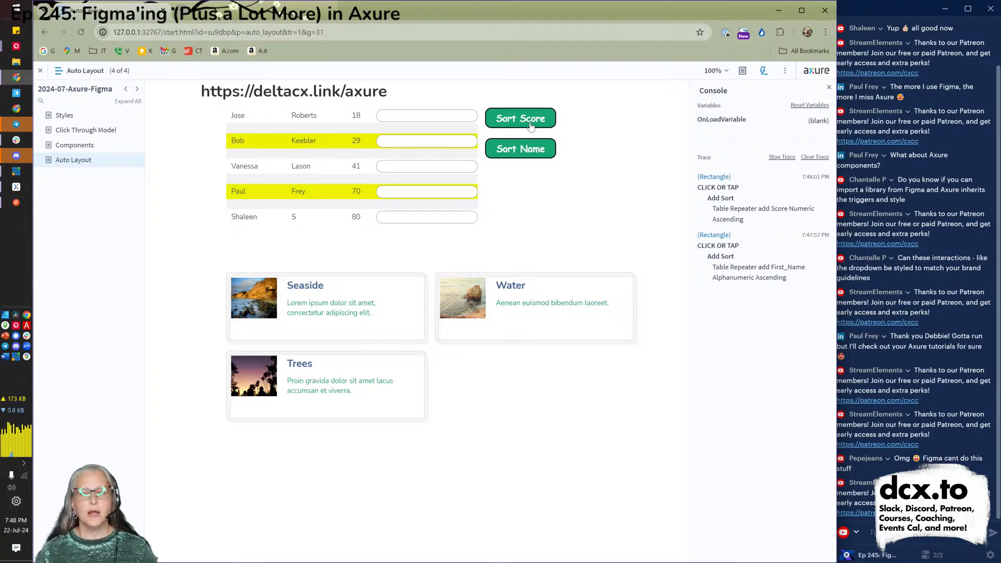
{"action": "key", "text": "alt+Tab"}
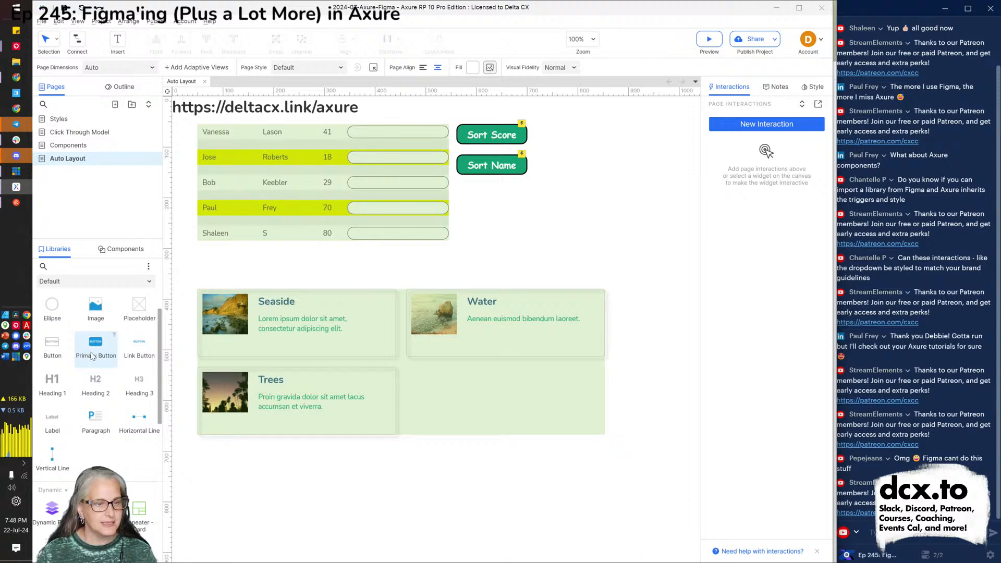
Place a copy of Sort Name below it and relabel it 'Filter Name'.
{"action": "left_click", "coordinate": [495, 170]}
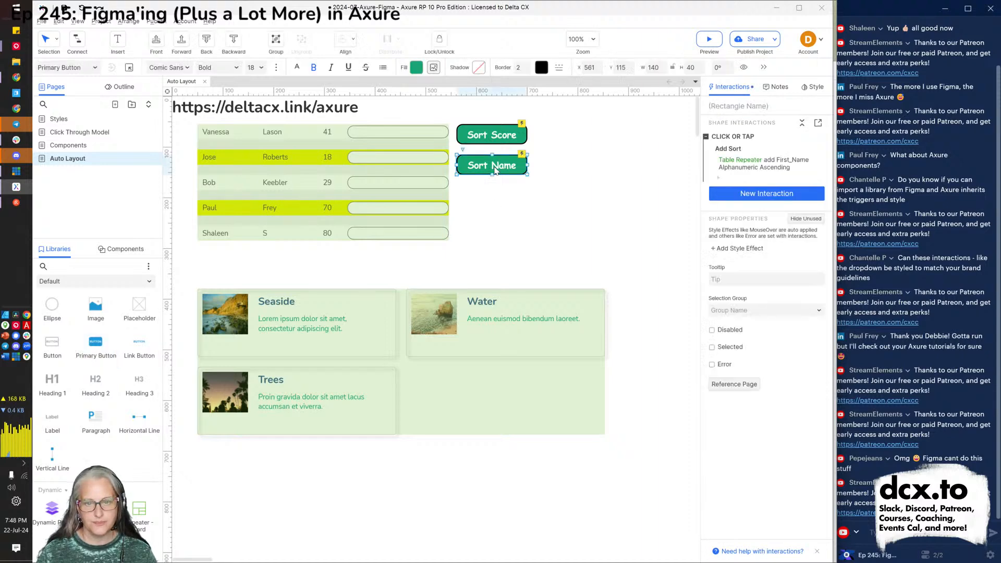
{"action": "left_click_drag", "start_coordinate": [496, 171], "coordinate": [490, 195]}
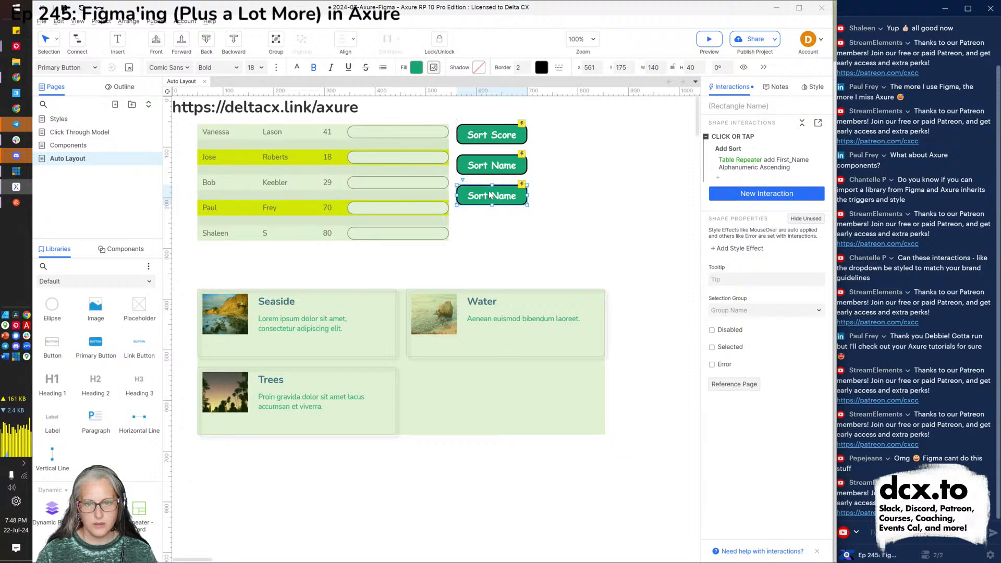
{"action": "double_click", "coordinate": [490, 195]}
{"action": "type", "text": "Fil"}
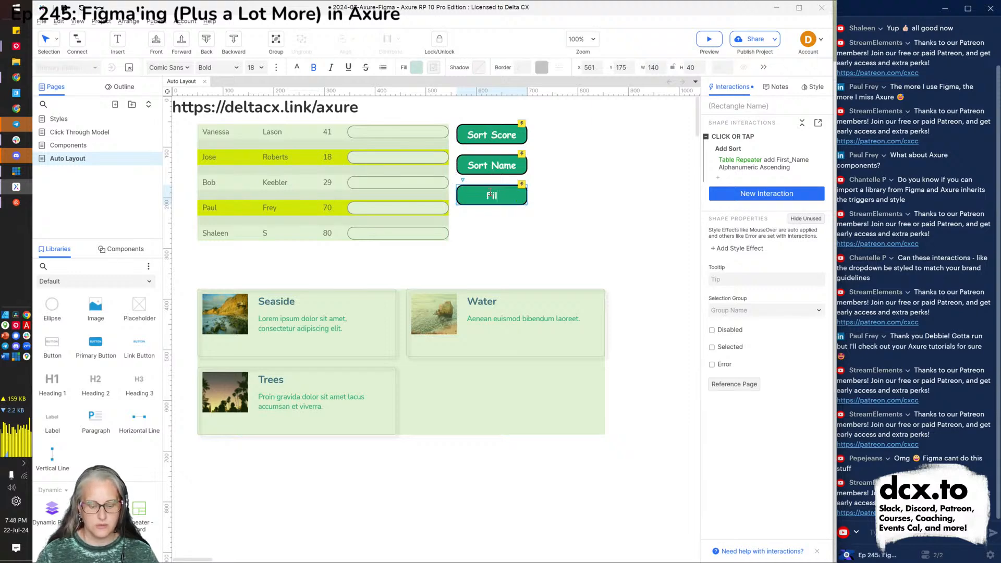
{"action": "type", "text": "ter Name"}
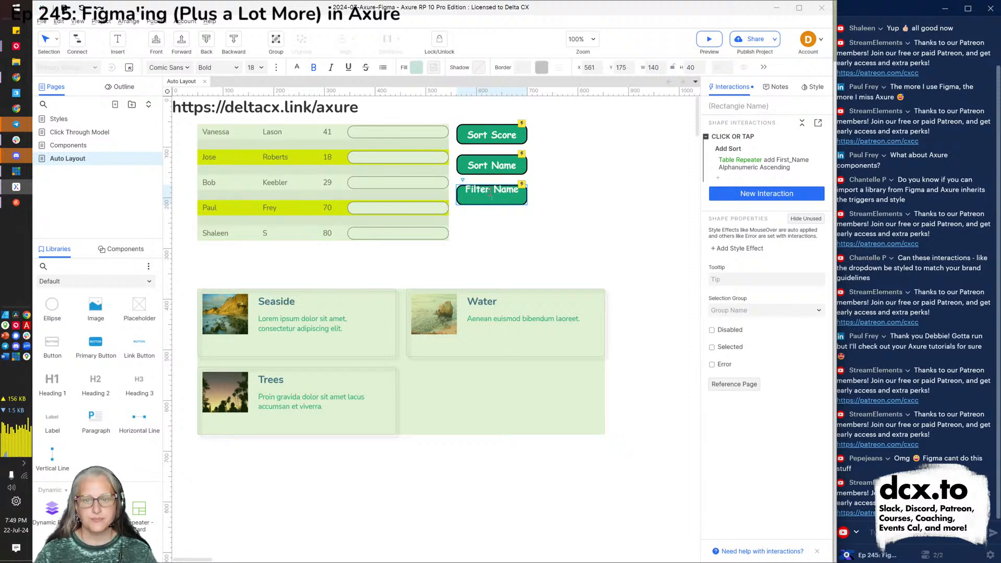
{"action": "key", "text": "Escape"}
{"action": "key", "text": "Escape"}
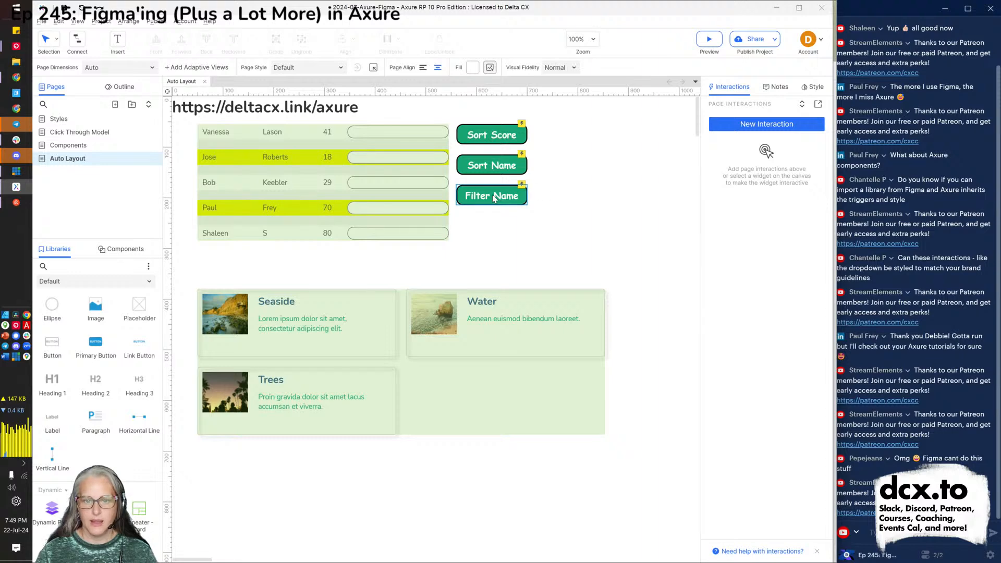
Delete the Filter Name button's inherited Add Sort action.
{"action": "left_click", "coordinate": [493, 198]}
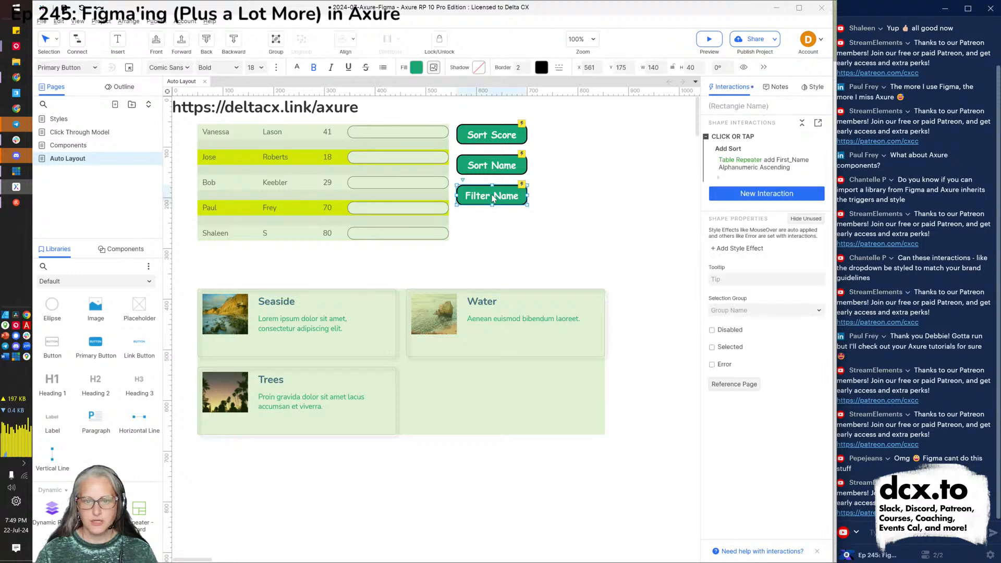
{"action": "left_click", "coordinate": [730, 148]}
{"action": "key", "text": "Delete"}
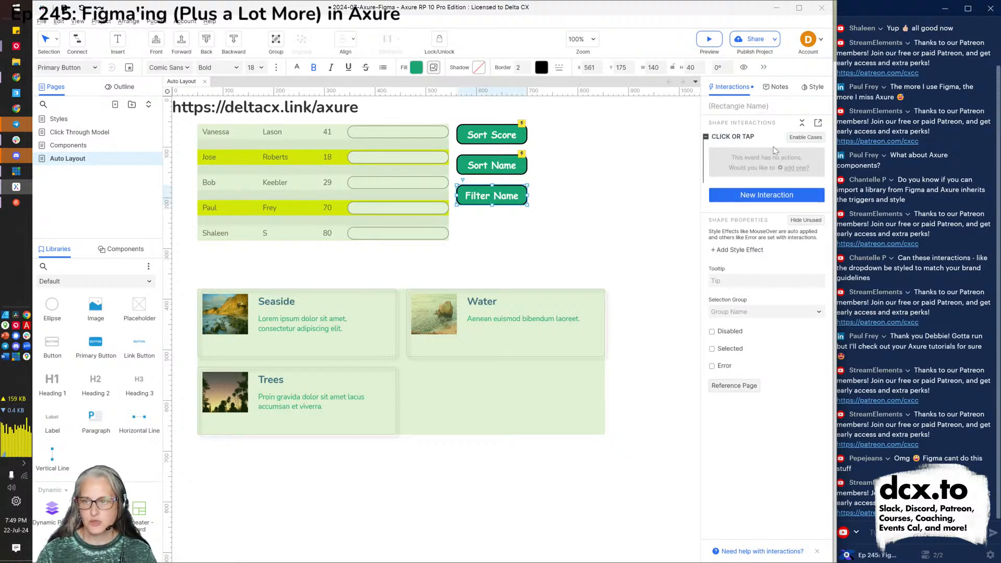
{"action": "left_click", "coordinate": [762, 166]}
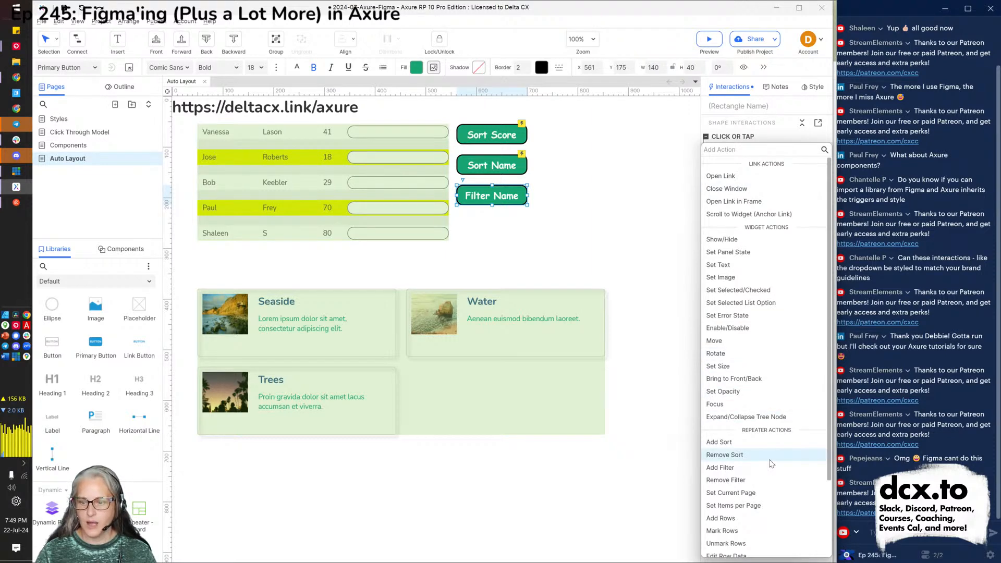
{"action": "key", "text": "Escape"}
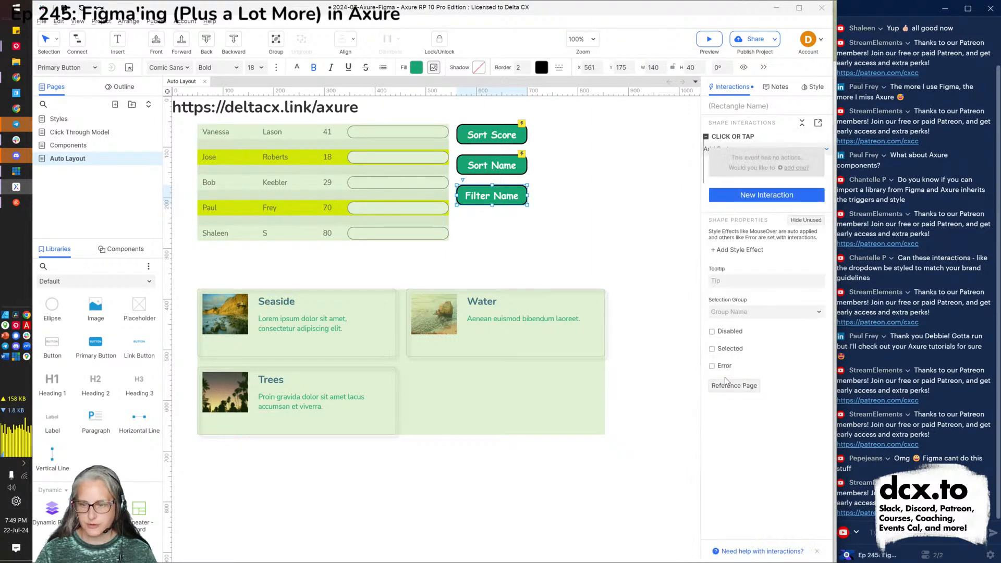
Try a Table Repeater filter action, then delete the click interaction and start a new one.
{"action": "left_click", "coordinate": [741, 217]}
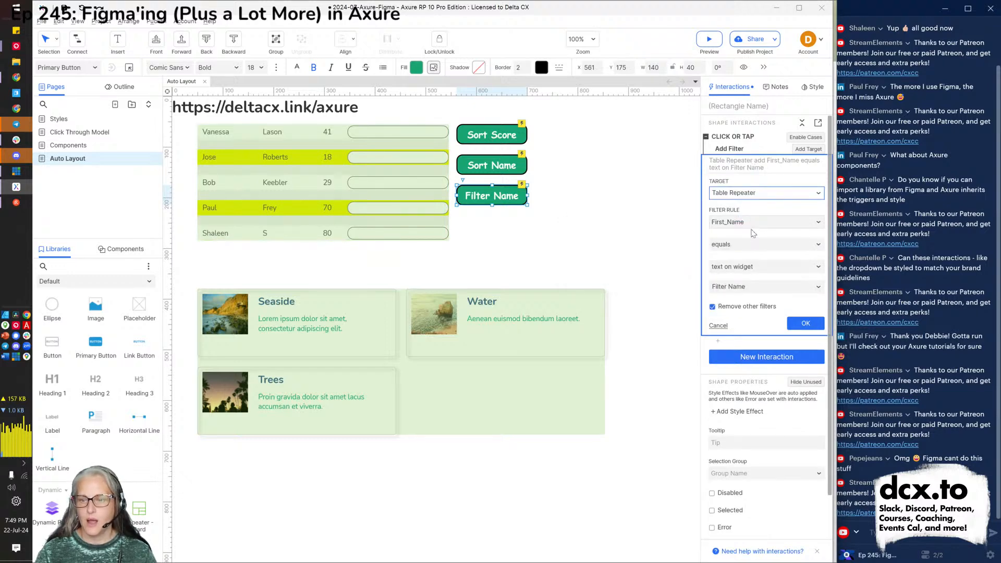
{"action": "left_click", "coordinate": [750, 245]}
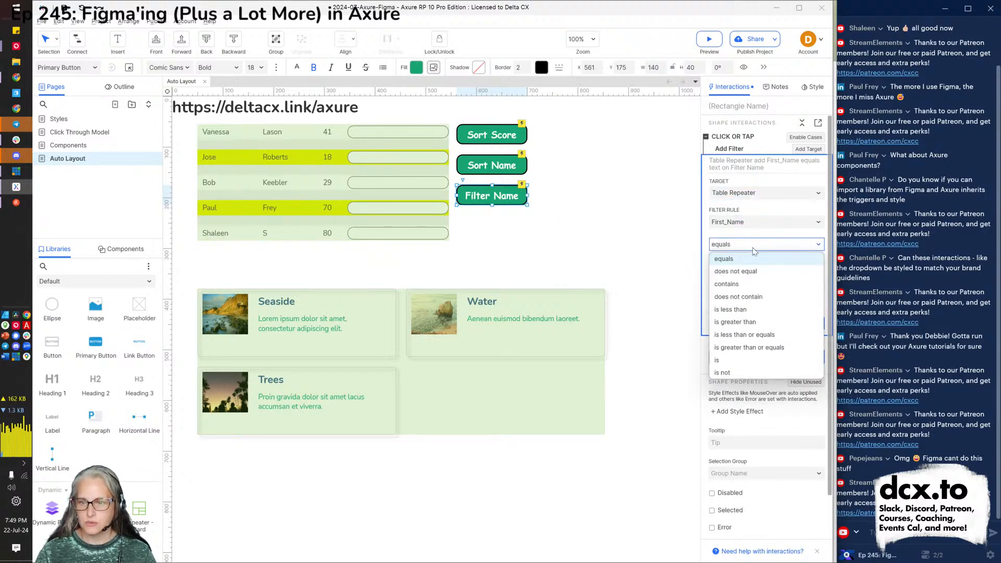
{"action": "left_click", "coordinate": [668, 292]}
{"action": "left_click", "coordinate": [486, 203]}
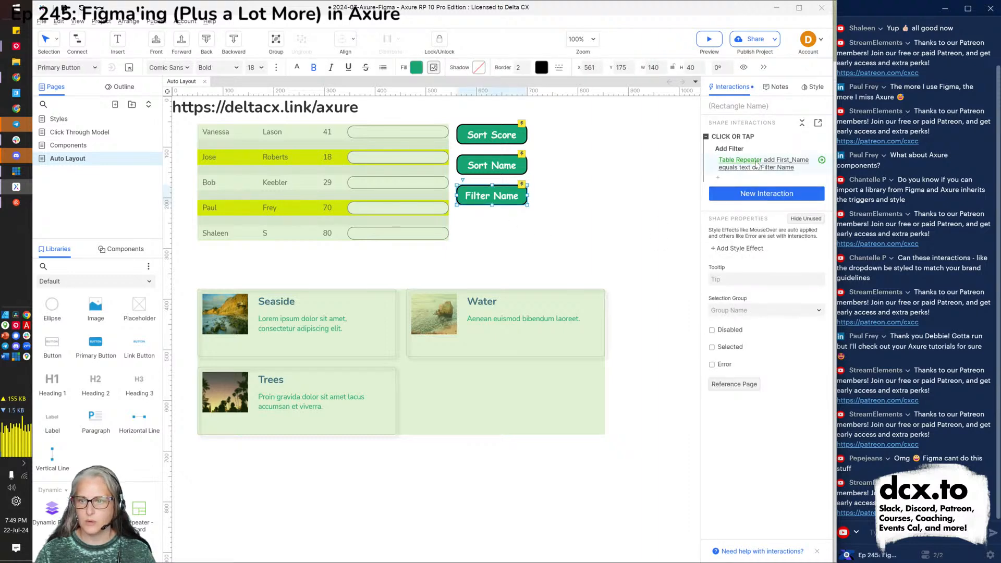
{"action": "left_click", "coordinate": [758, 163]}
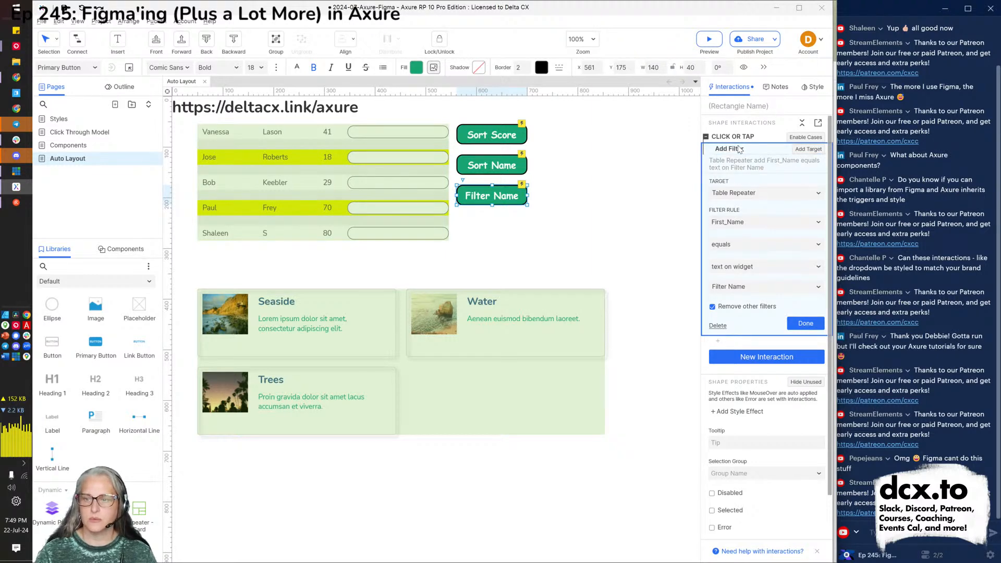
{"action": "left_click", "coordinate": [739, 150]}
{"action": "key", "text": "Delete"}
{"action": "left_click", "coordinate": [762, 141]}
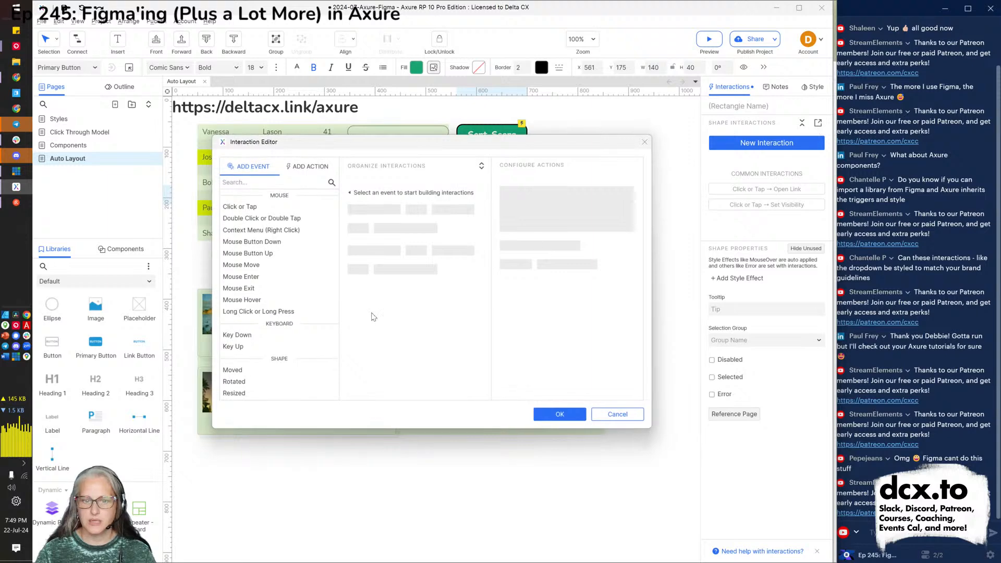
Draft a Click or Tap filter action on Filter Name targeting the Table Repeater.
{"action": "left_click", "coordinate": [257, 208]}
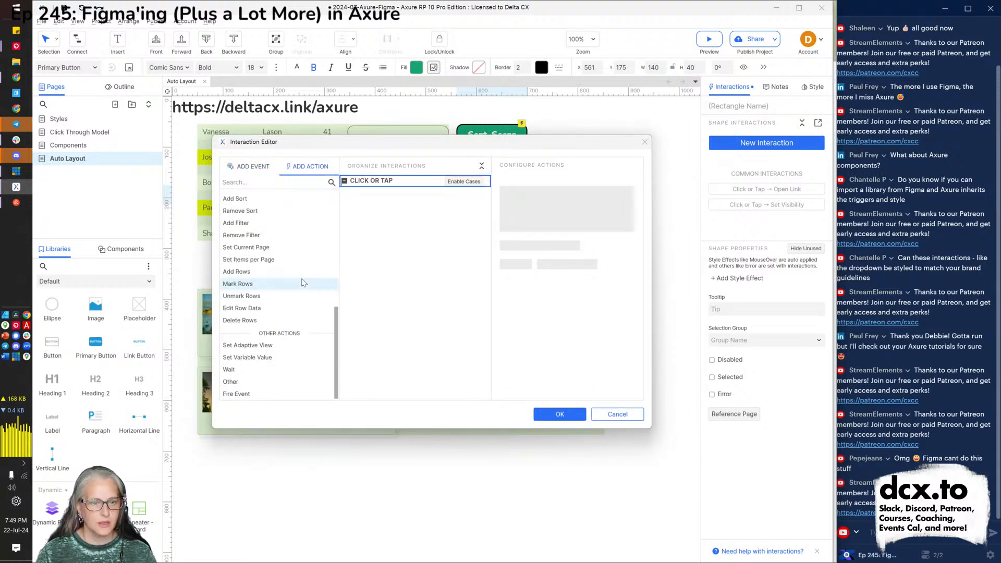
{"action": "scroll", "coordinate": [291, 263], "scroll_direction": "down", "scroll_amount": 3}
{"action": "scroll", "coordinate": [291, 263], "scroll_direction": "down", "scroll_amount": 1}
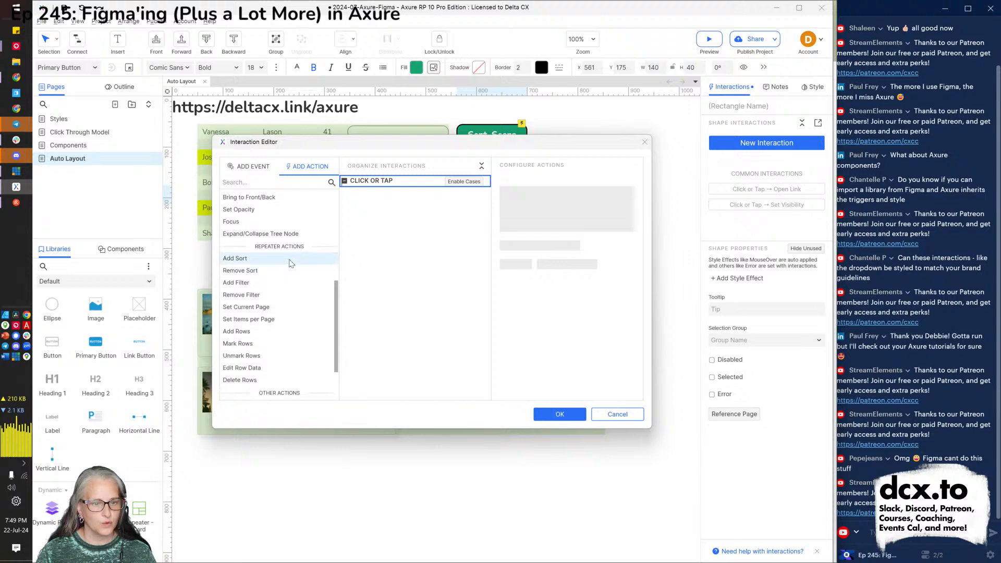
{"action": "left_click", "coordinate": [262, 286]}
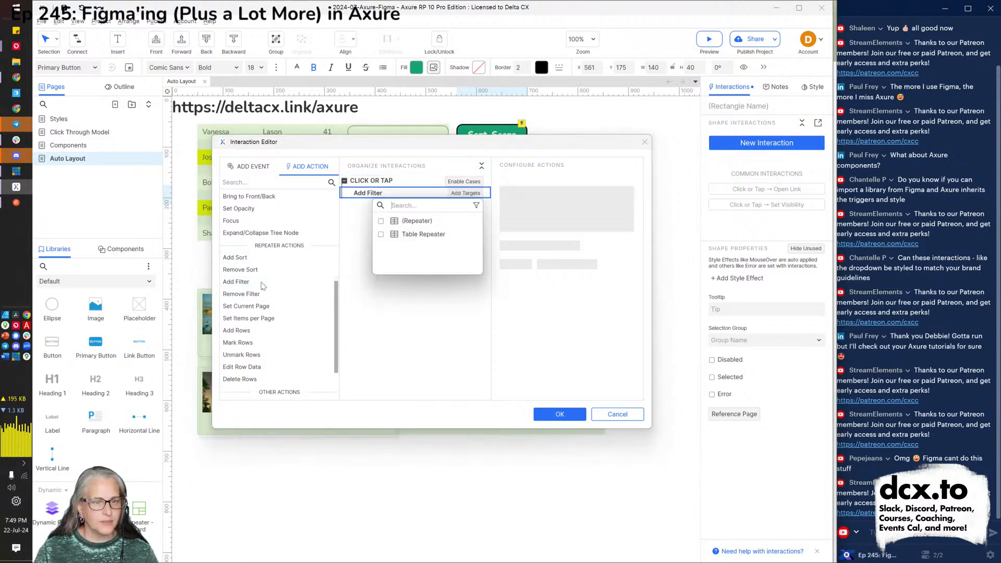
{"action": "left_click", "coordinate": [404, 239]}
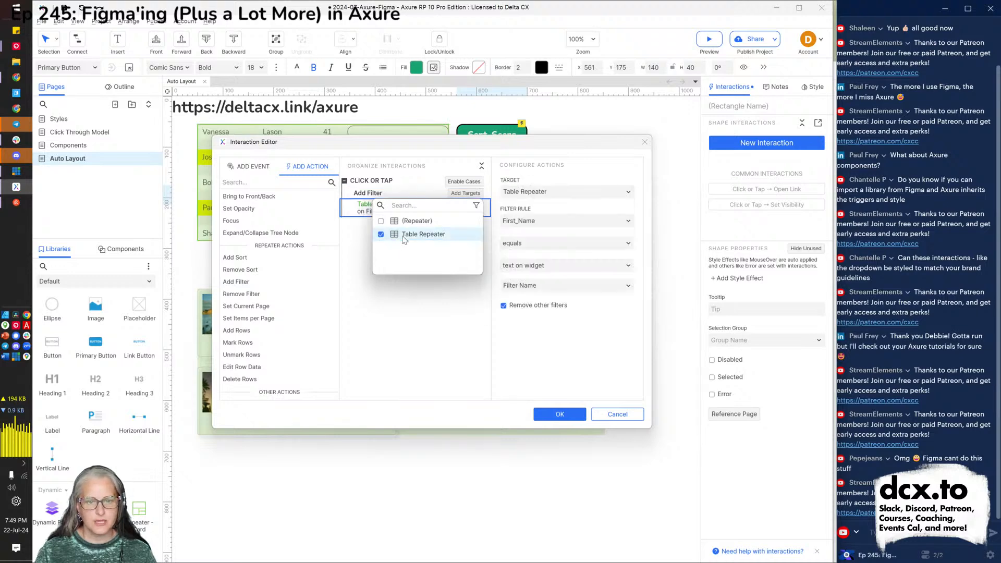
{"action": "left_click", "coordinate": [601, 323]}
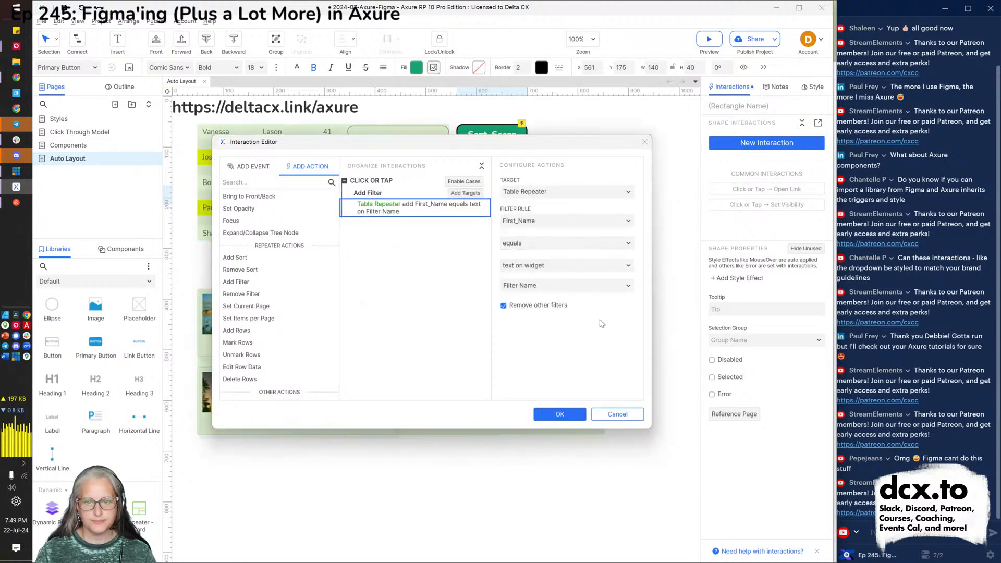
Keep Table Repeater as the filter target, then cancel the Interaction Editor without saving.
{"action": "left_click", "coordinate": [575, 198]}
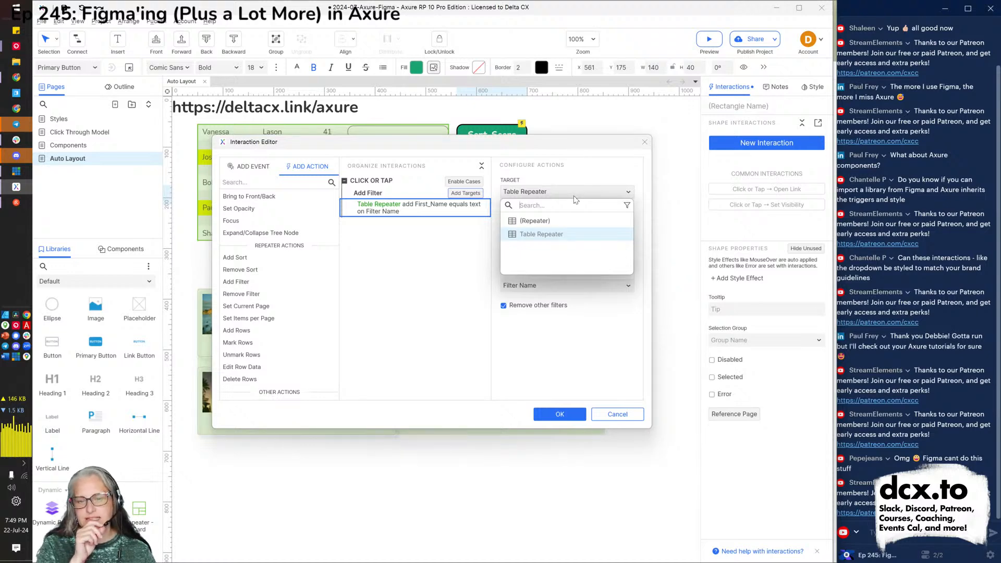
{"action": "left_click", "coordinate": [618, 311]}
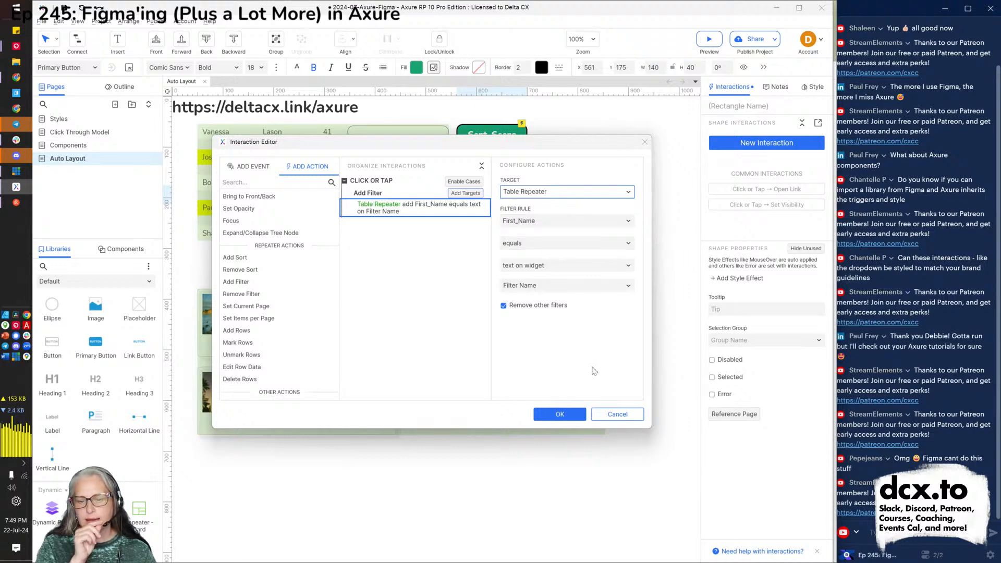
{"action": "left_click", "coordinate": [612, 417]}
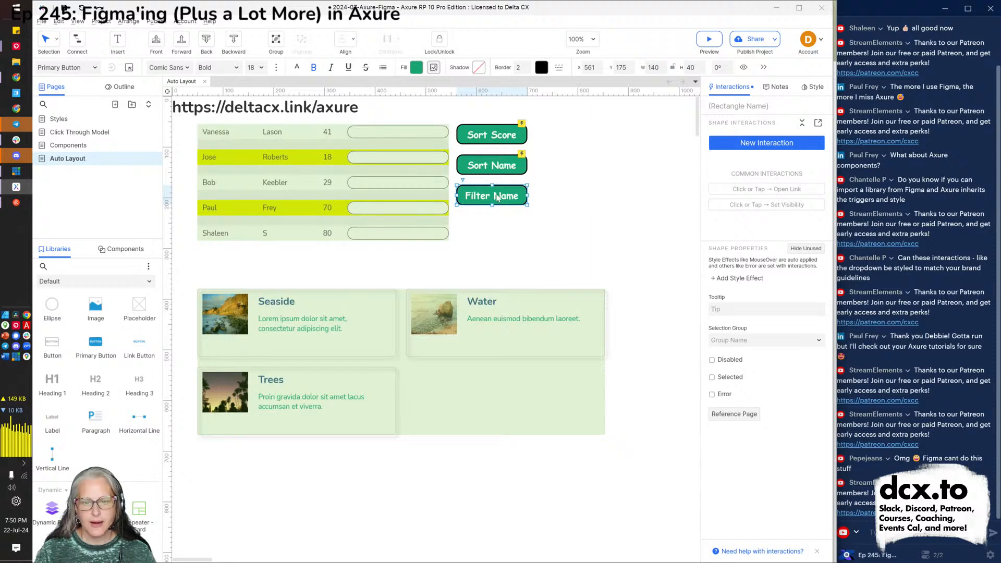
Move Filter Name down and place a 140-wide text field above it.
{"action": "left_click_drag", "start_coordinate": [497, 197], "coordinate": [498, 230]}
{"action": "scroll", "coordinate": [82, 424], "scroll_direction": "down", "scroll_amount": 3}
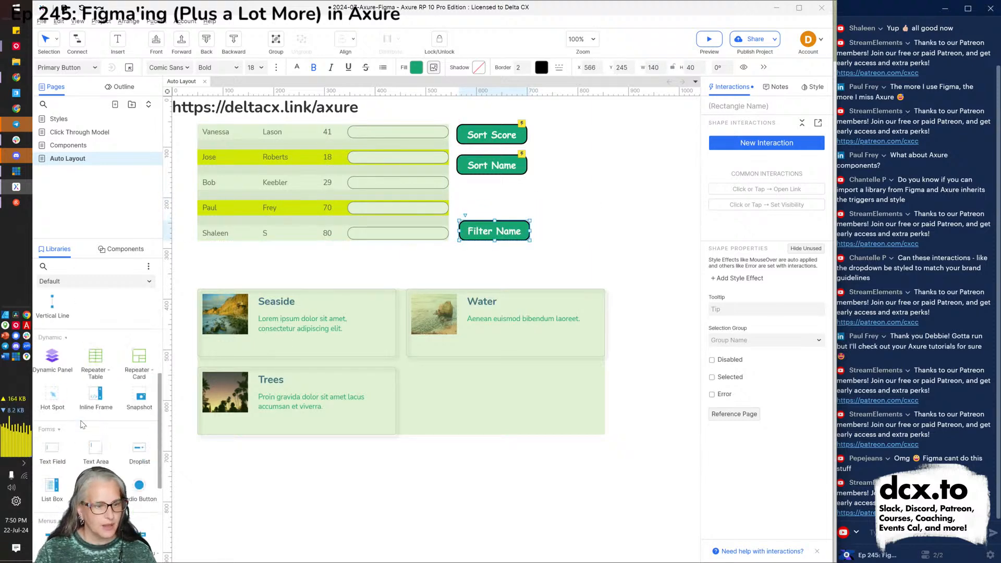
{"action": "scroll", "coordinate": [82, 425], "scroll_direction": "down", "scroll_amount": 2}
{"action": "left_click_drag", "start_coordinate": [221, 293], "coordinate": [457, 202]}
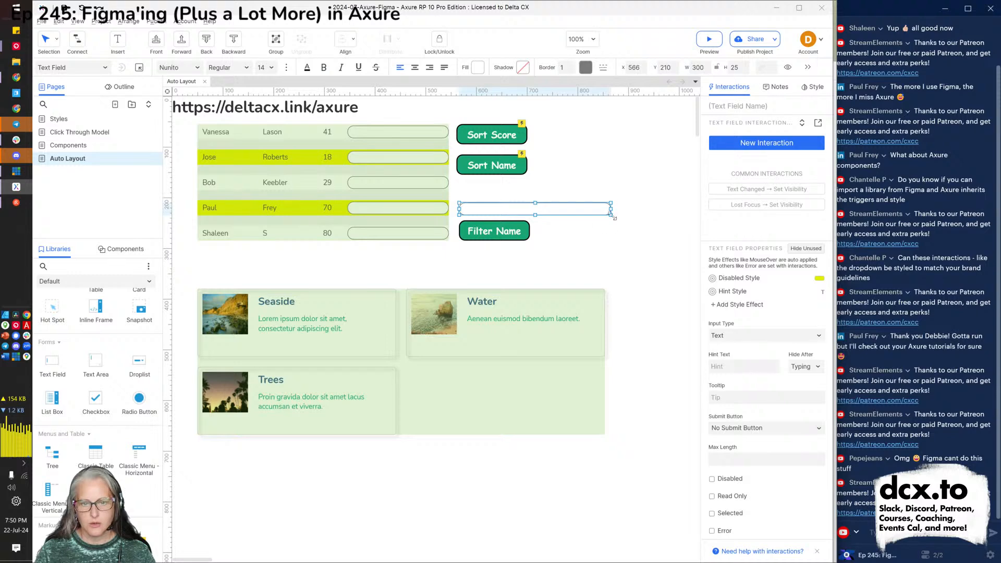
{"action": "left_click_drag", "start_coordinate": [611, 208], "coordinate": [529, 217]}
Name the new text field 'filter input'.
{"action": "left_click", "coordinate": [720, 109]}
{"action": "type", "text": "filter input"}
{"action": "key", "text": "Return"}
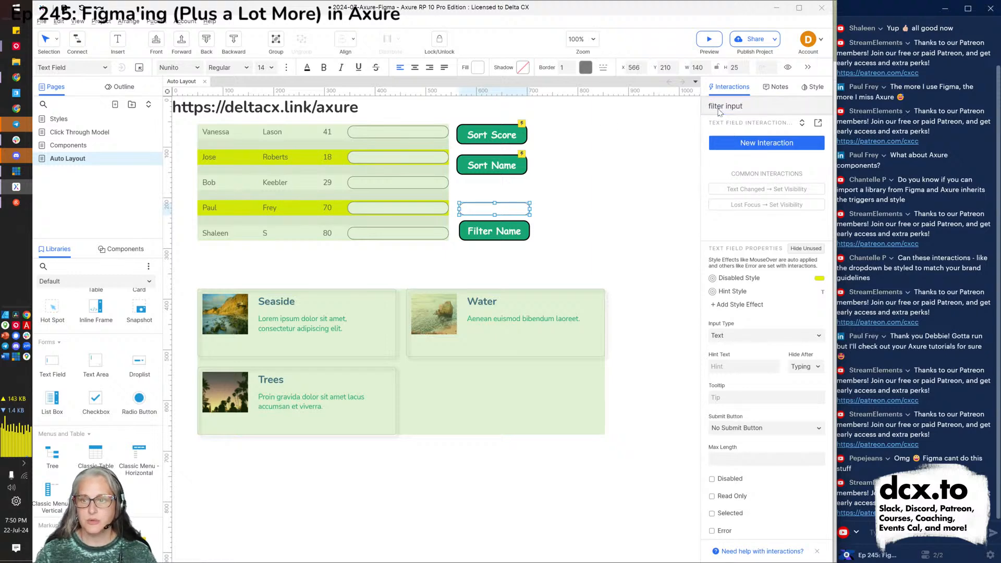
Give Filter Name a Click or Tap interaction with an Add Filter action.
{"action": "left_click", "coordinate": [500, 240]}
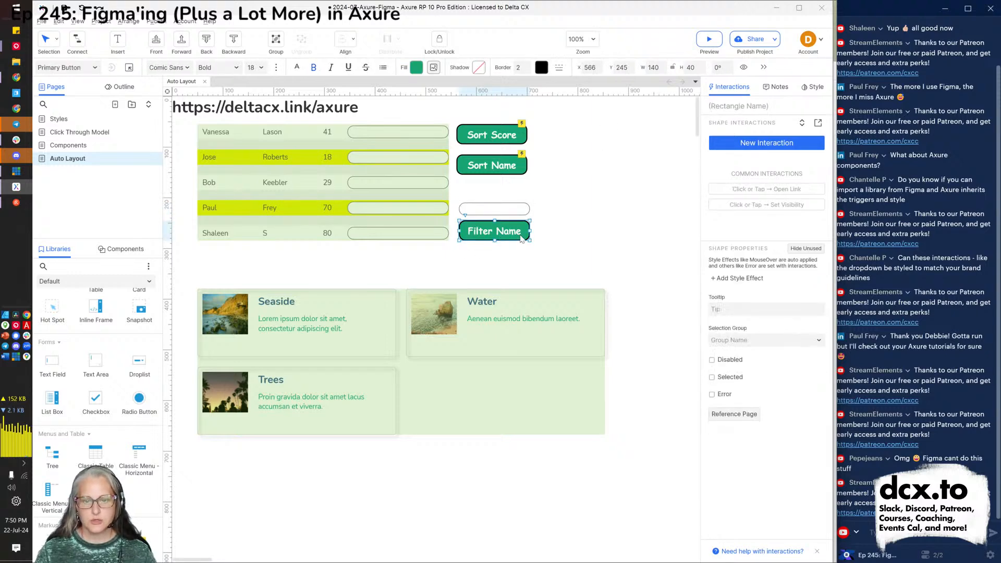
{"action": "left_click", "coordinate": [756, 142]}
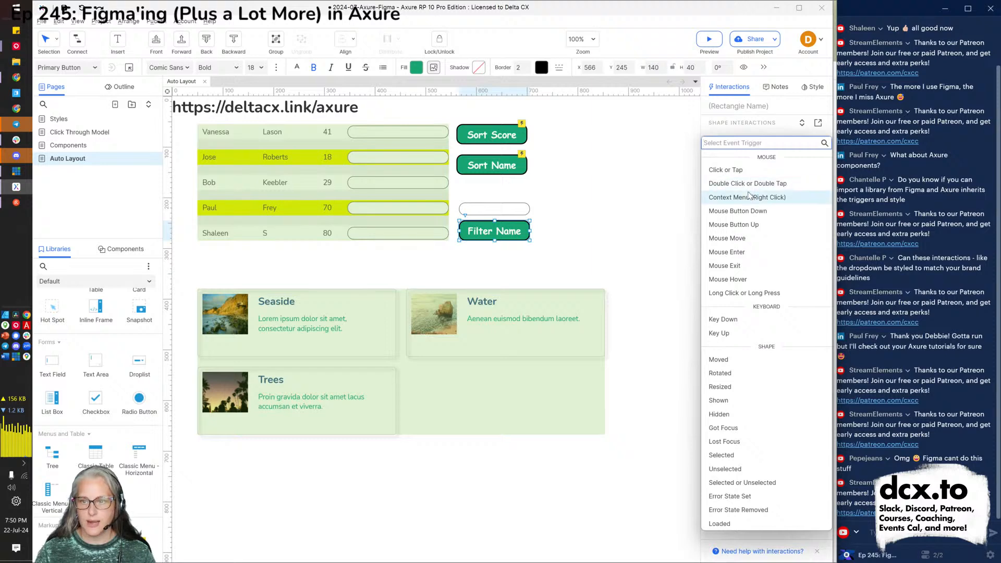
{"action": "left_click", "coordinate": [732, 171]}
{"action": "scroll", "coordinate": [746, 397], "scroll_direction": "down", "scroll_amount": 3}
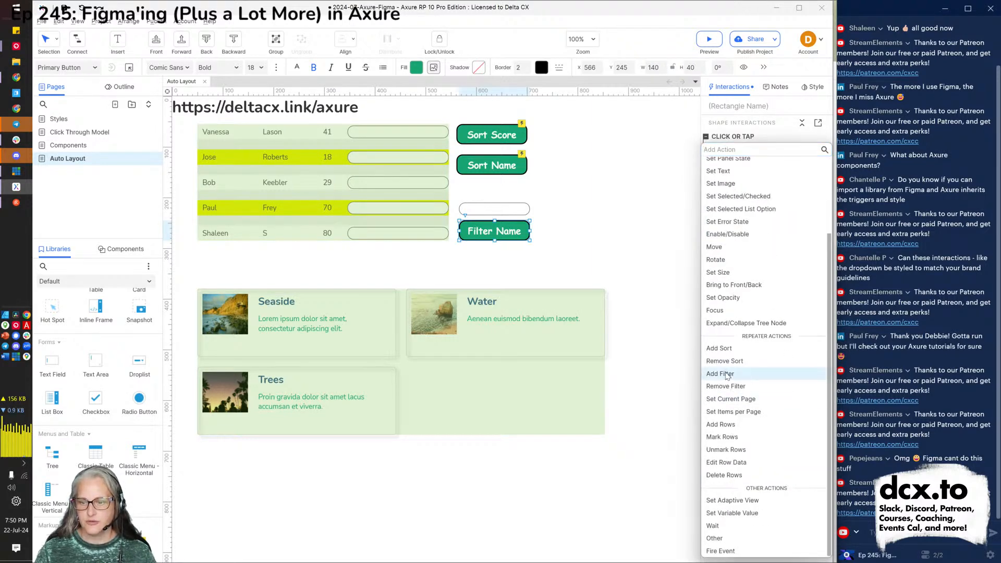
{"action": "left_click", "coordinate": [727, 374]}
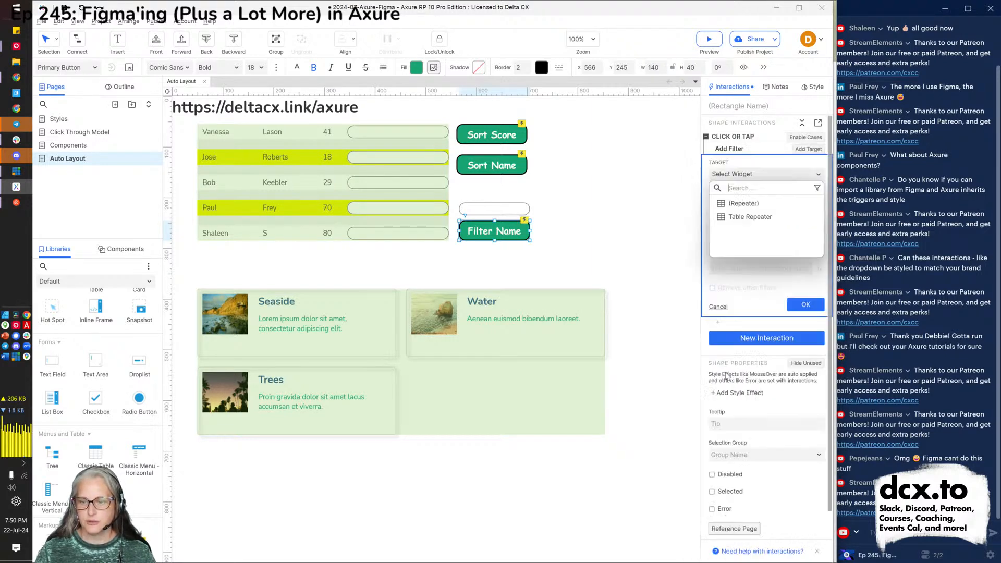
Filter the Table Repeater where First_Name contains the filter input's text, save, and preview.
{"action": "left_click", "coordinate": [743, 218]}
{"action": "left_click", "coordinate": [748, 223]}
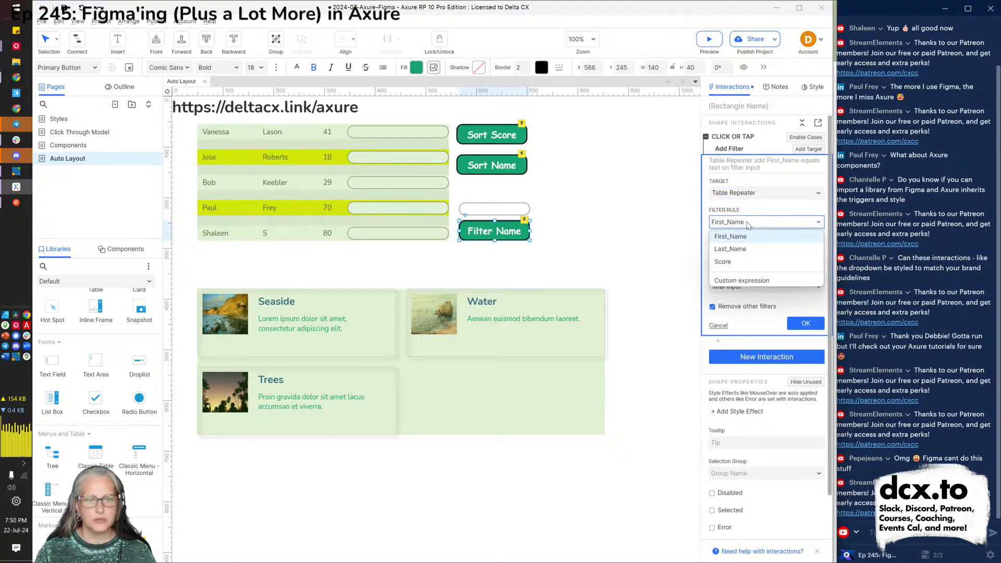
{"action": "left_click", "coordinate": [747, 224]}
{"action": "left_click", "coordinate": [747, 245]}
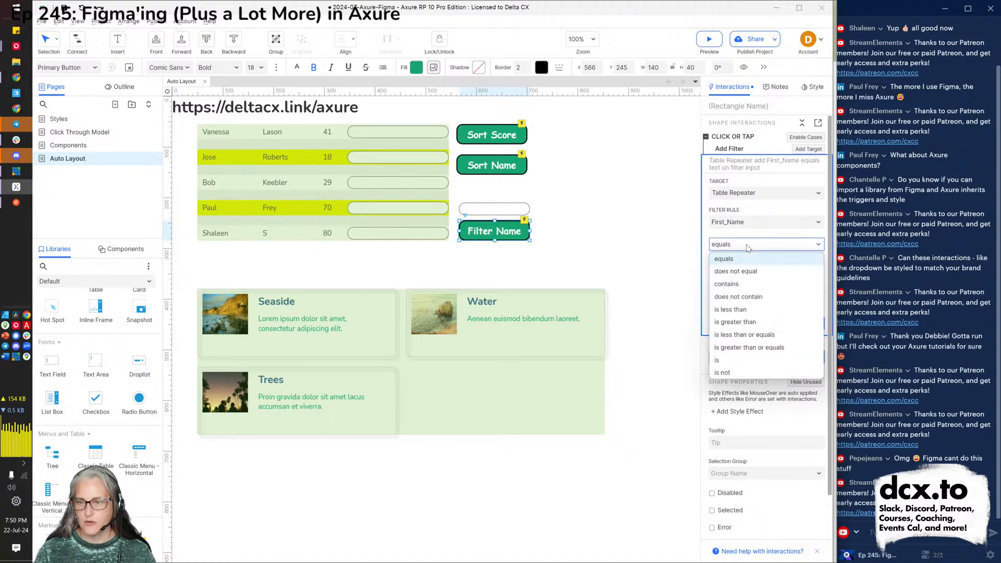
{"action": "left_click", "coordinate": [737, 292]}
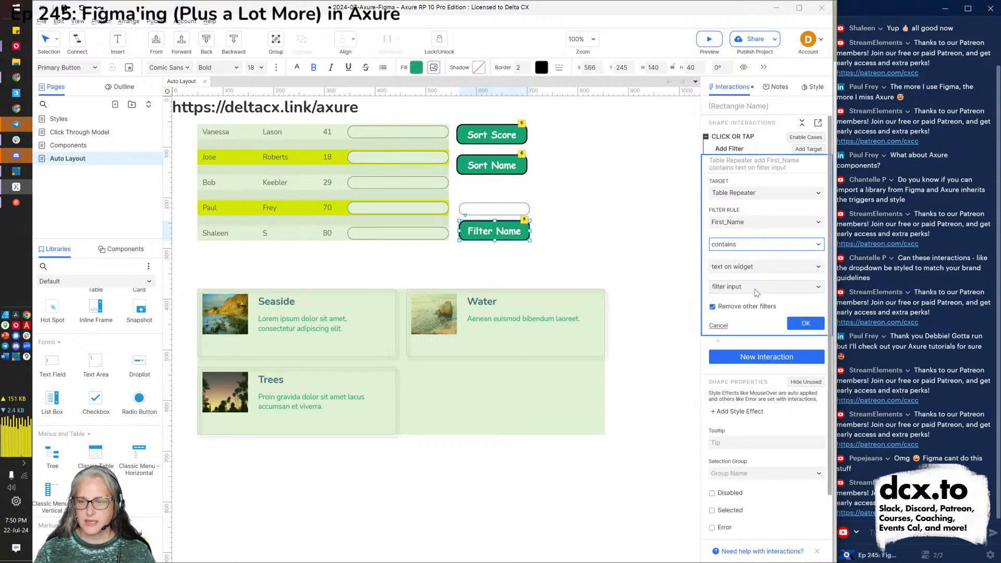
{"action": "left_click", "coordinate": [805, 323]}
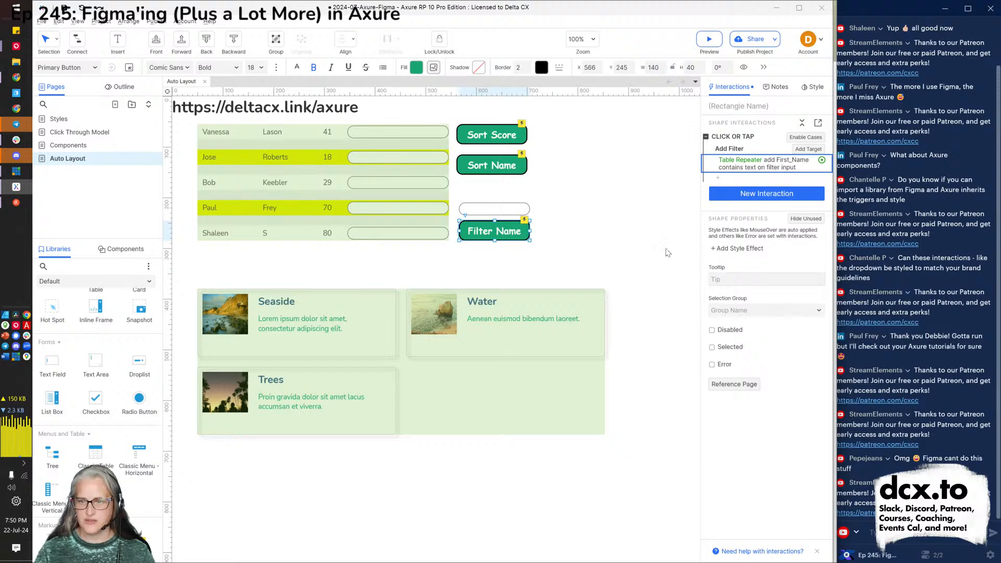
{"action": "left_click", "coordinate": [604, 242]}
{"action": "key", "text": "F5"}
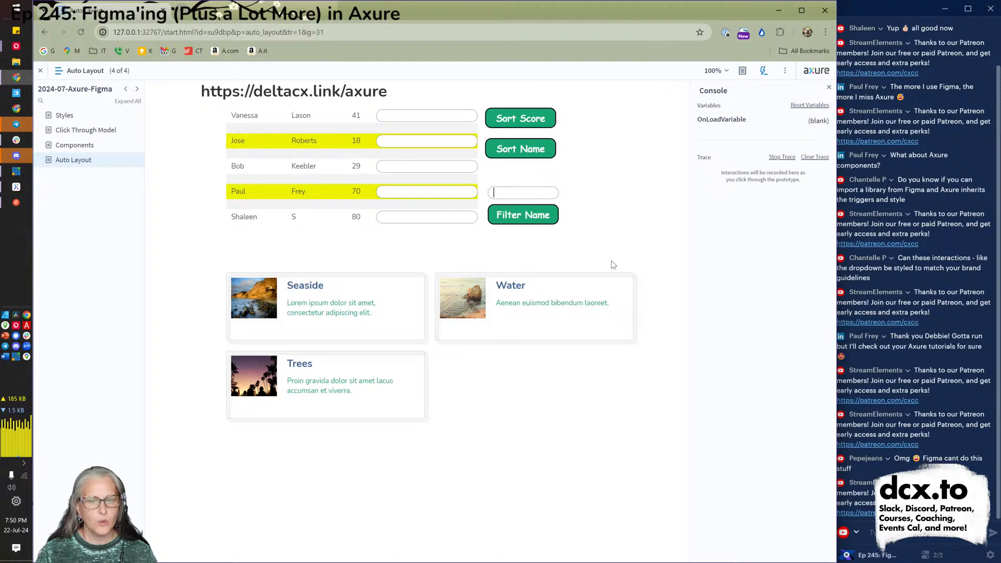
Test the filter with 'b' and then 'v', then clear it to show all rows.
{"action": "type", "text": "b"}
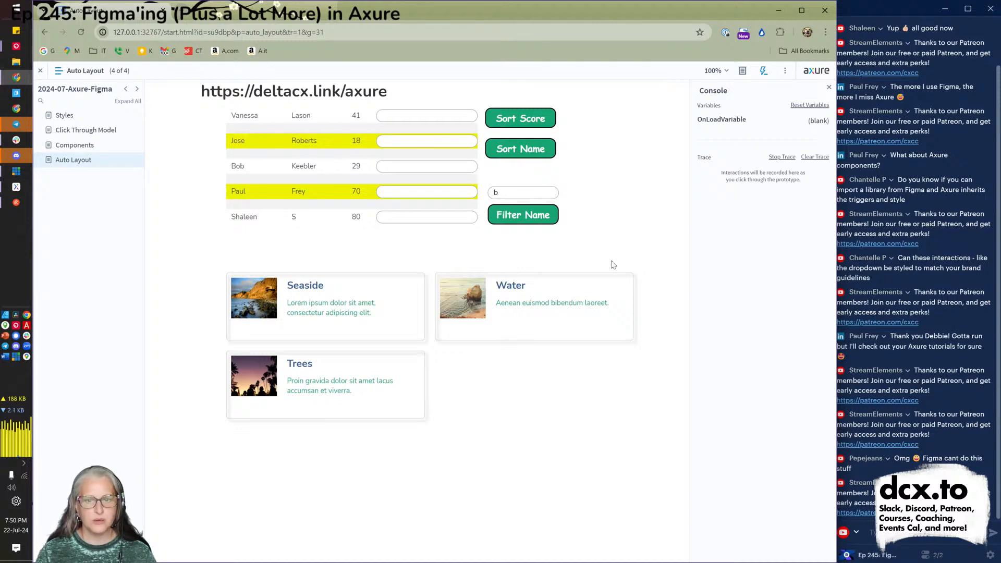
{"action": "left_click", "coordinate": [510, 215]}
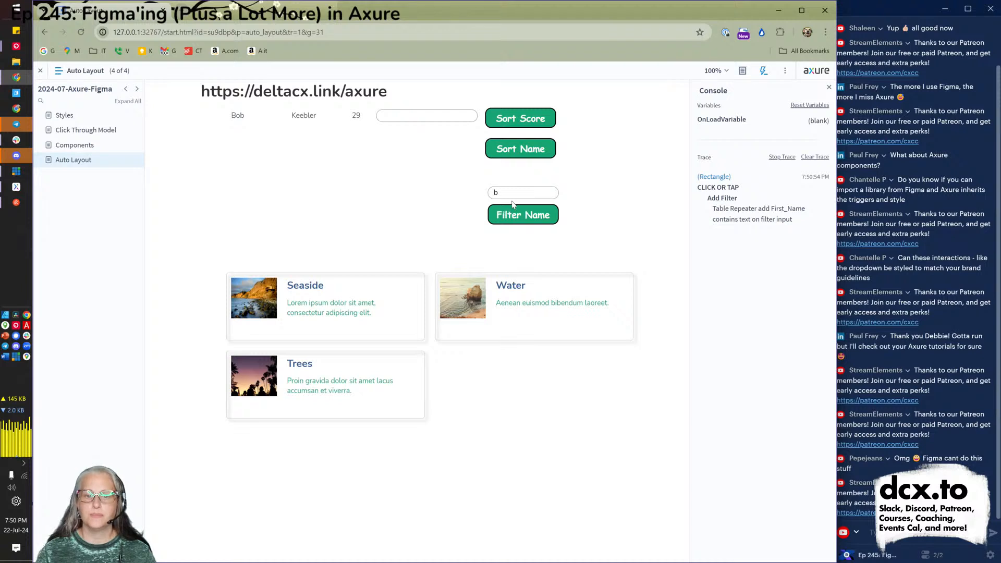
{"action": "key", "text": "BackSpace"}
{"action": "type", "text": "v"}
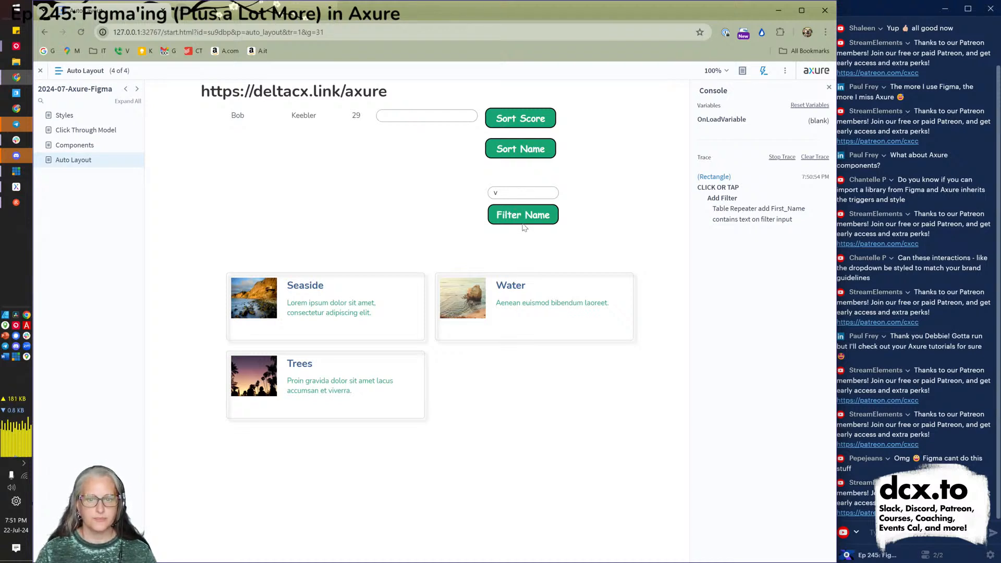
{"action": "left_click", "coordinate": [517, 218]}
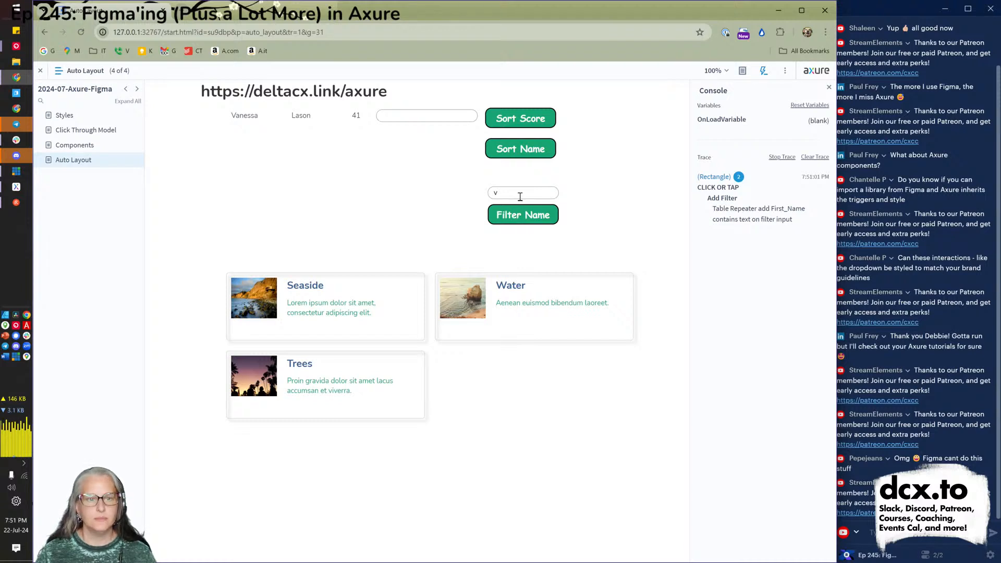
{"action": "key", "text": "BackSpace"}
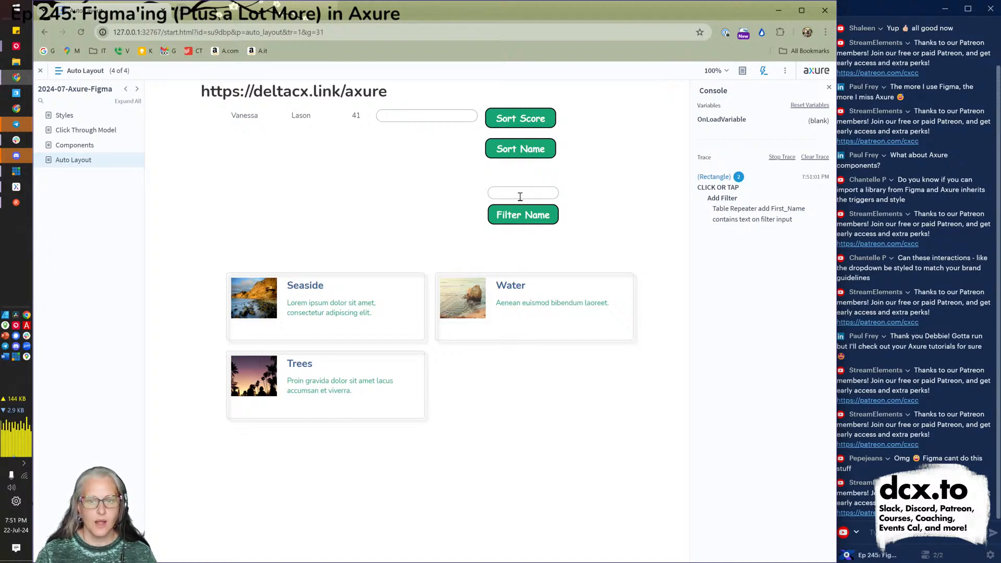
{"action": "left_click", "coordinate": [519, 223]}
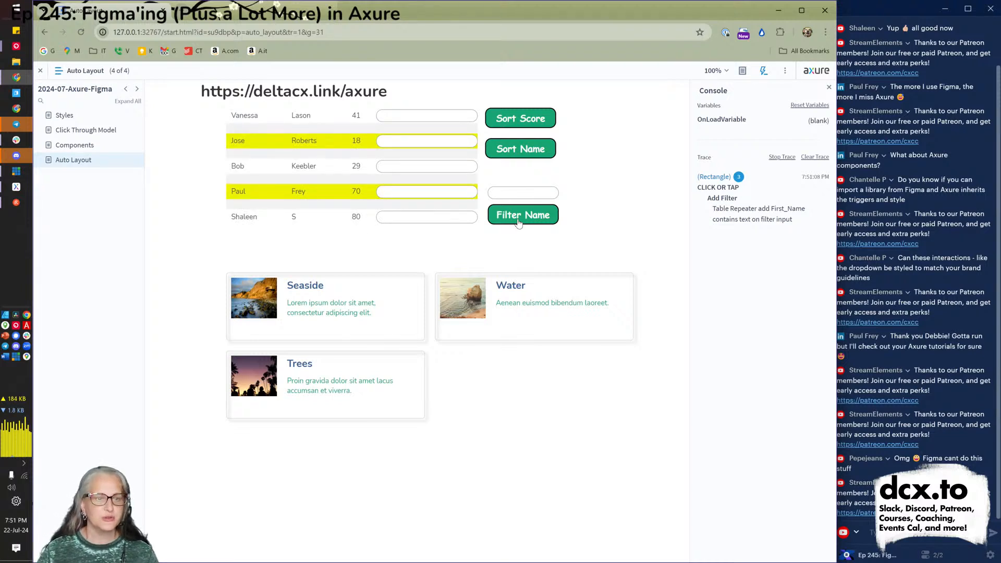
Filter on 'a' and sort the names, then return to Axure and select Filter Name.
{"action": "type", "text": "a"}
{"action": "left_click", "coordinate": [523, 215]}
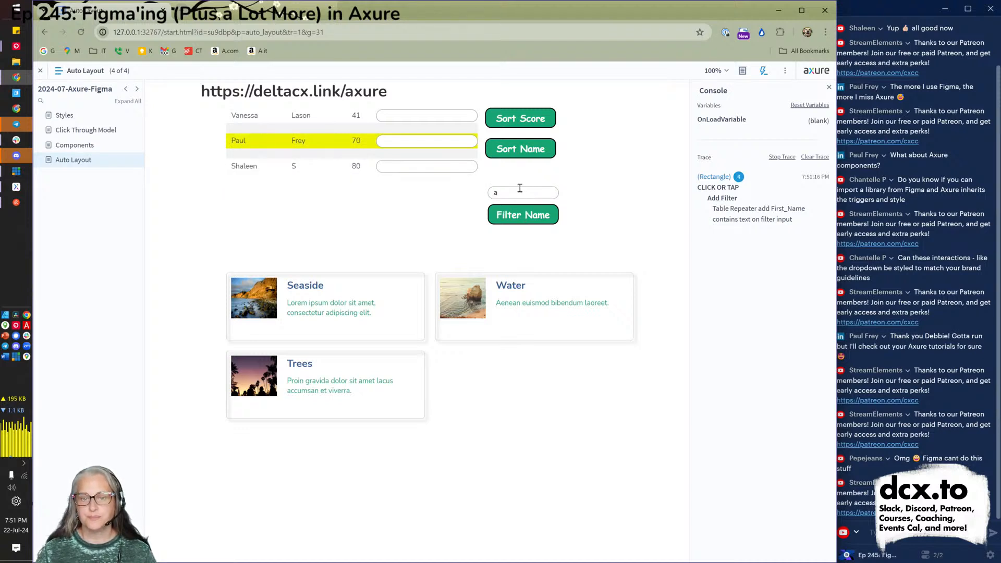
{"action": "left_click", "coordinate": [519, 150]}
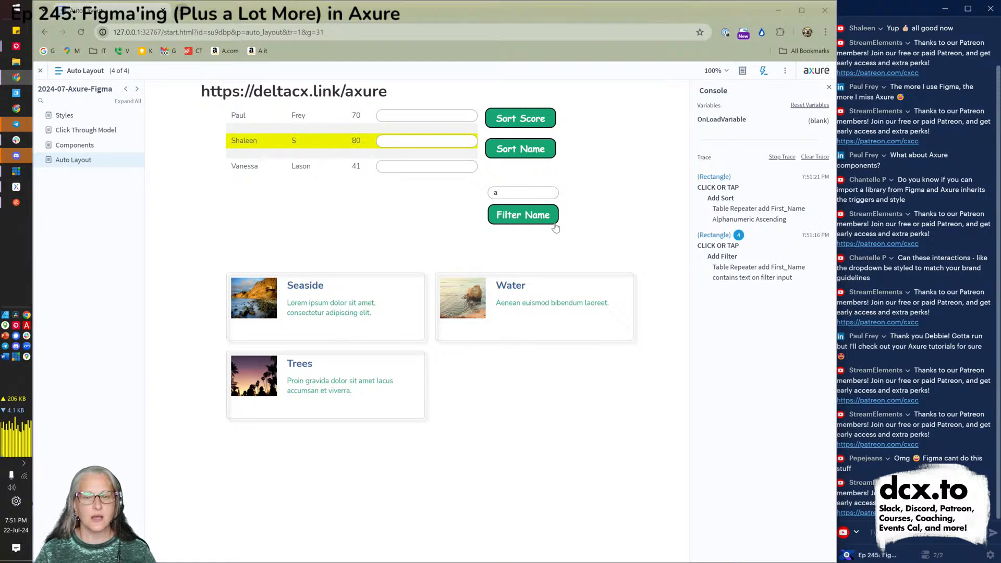
{"action": "key", "text": "alt+Tab"}
{"action": "left_click", "coordinate": [498, 231]}
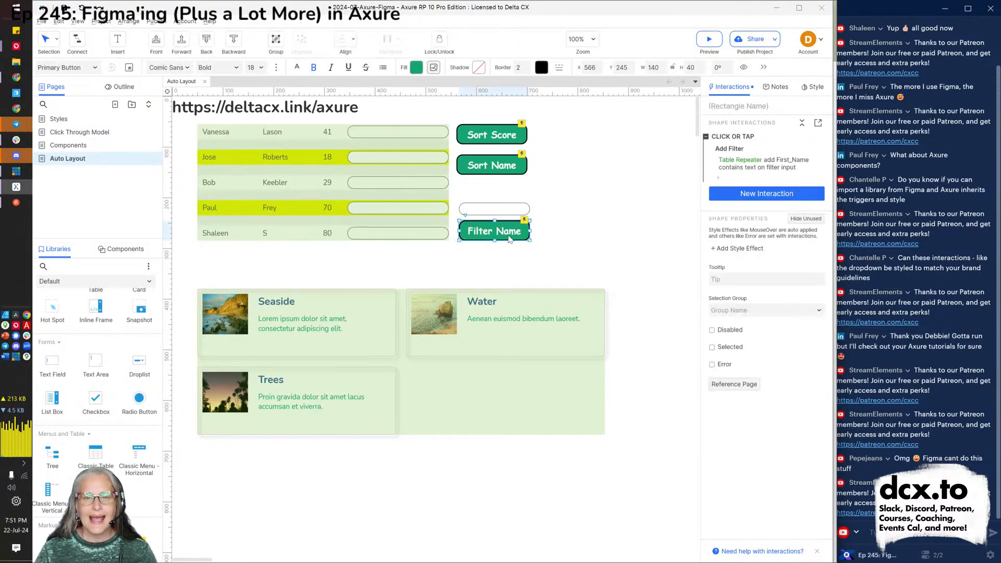
Paste the copied Add Filter action into a Text Changed interaction on filter input, then preview.
{"action": "left_click", "coordinate": [752, 165]}
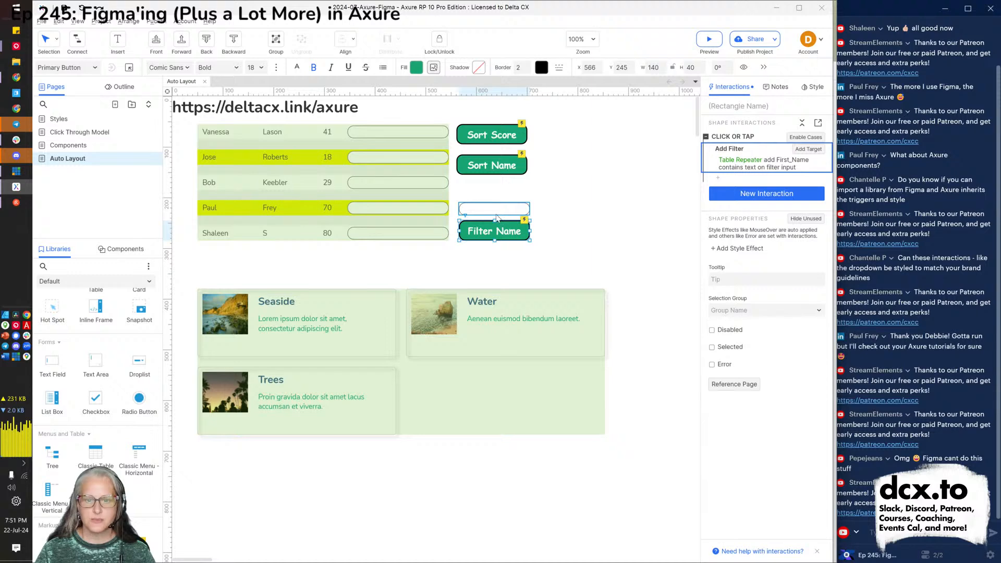
{"action": "left_click", "coordinate": [495, 211]}
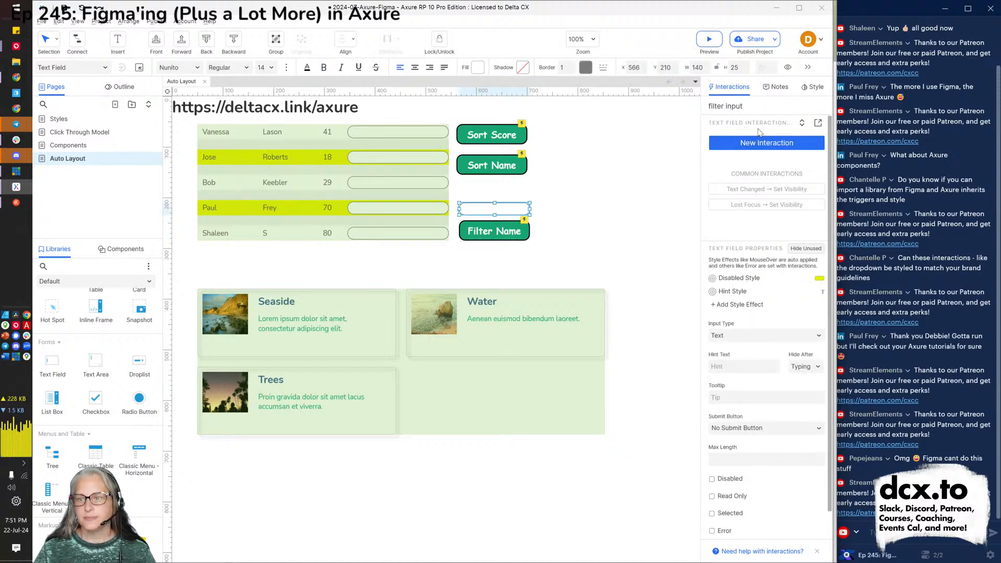
{"action": "left_click", "coordinate": [816, 125]}
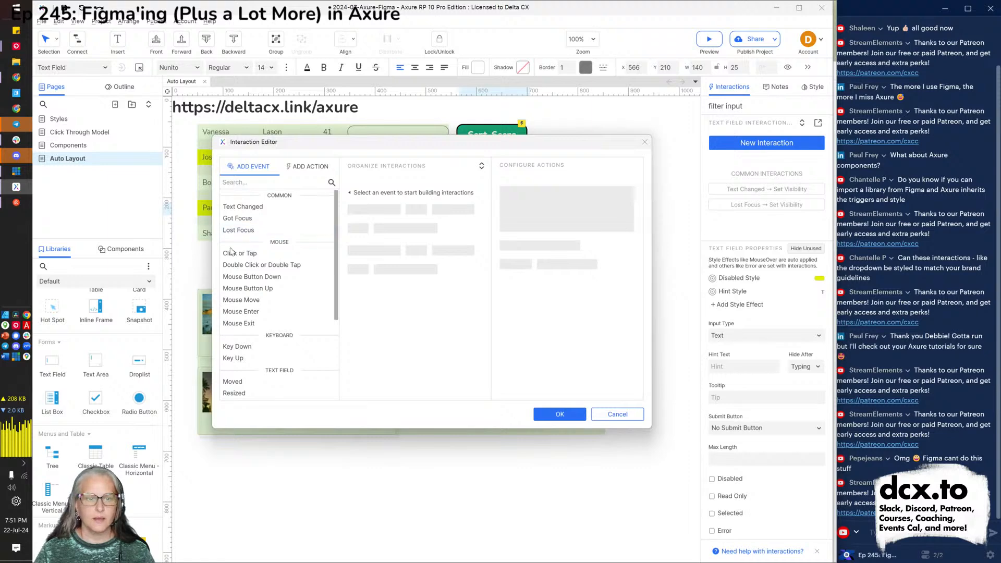
{"action": "left_click", "coordinate": [256, 207]}
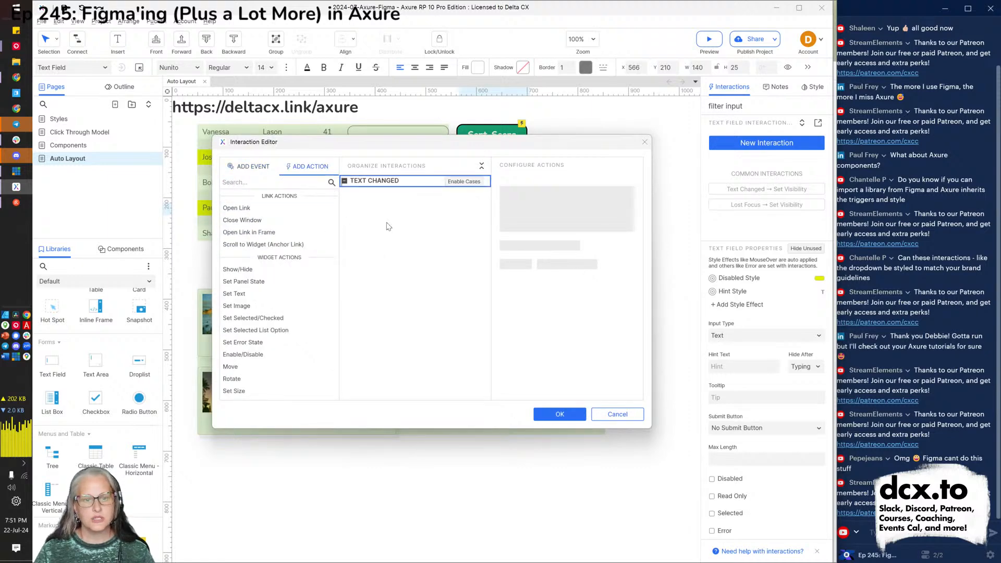
{"action": "key", "text": "ctrl+v"}
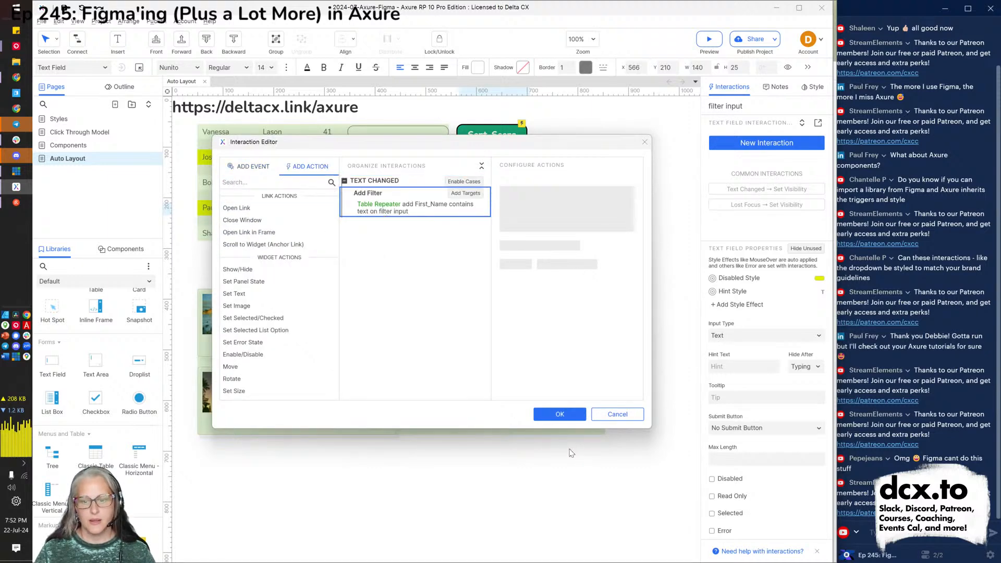
{"action": "left_click", "coordinate": [558, 415]}
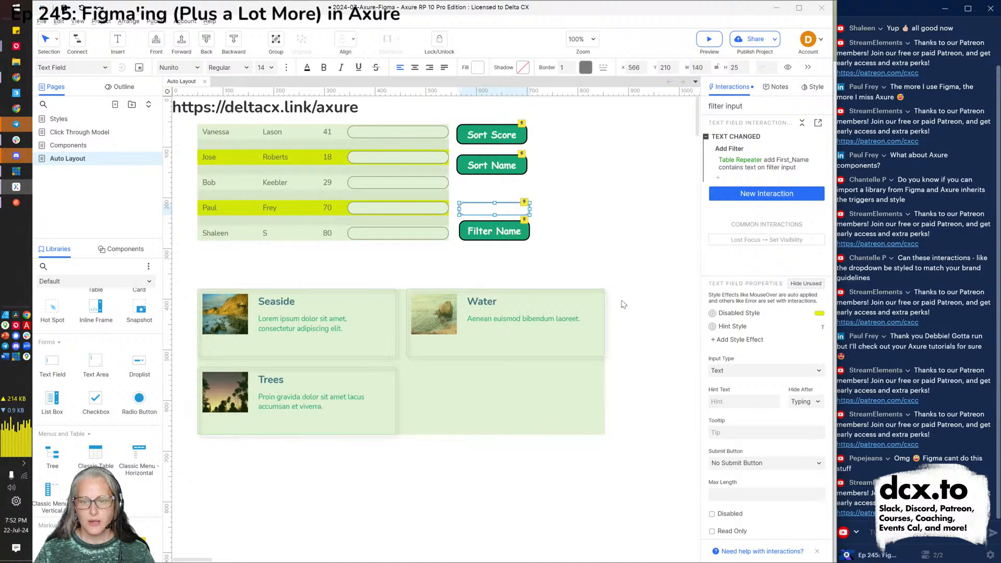
{"action": "key", "text": "ctrl+period"}
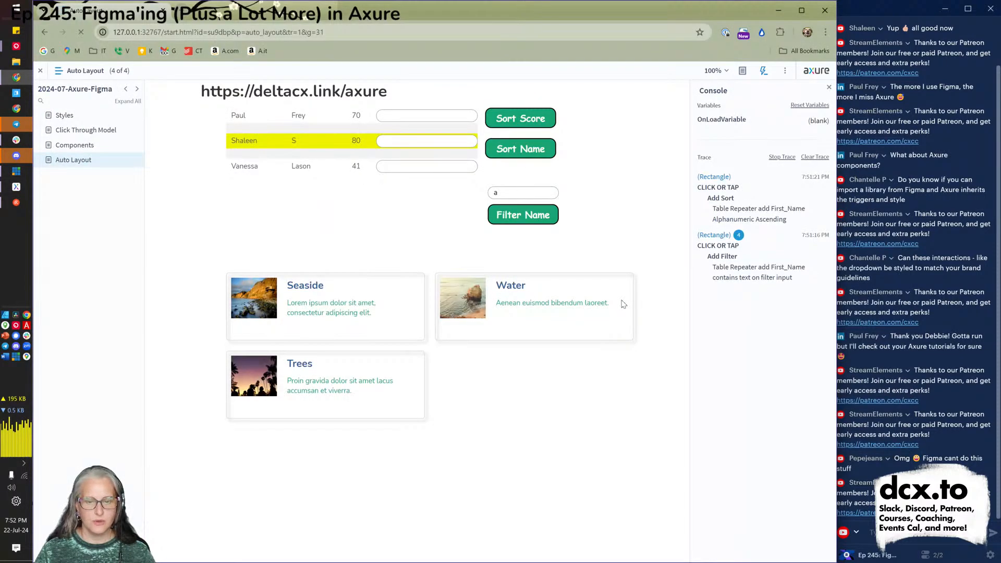
Type 'an' and 'va' into the preview's filter field, then back in Axure select the table repeater.
{"action": "left_click", "coordinate": [510, 194]}
{"action": "type", "text": "a"}
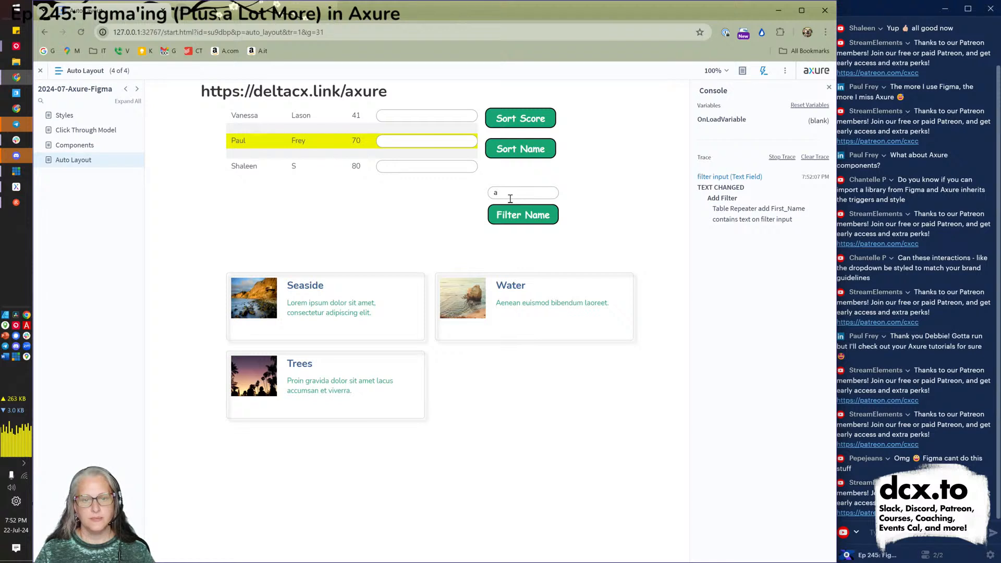
{"action": "type", "text": "n"}
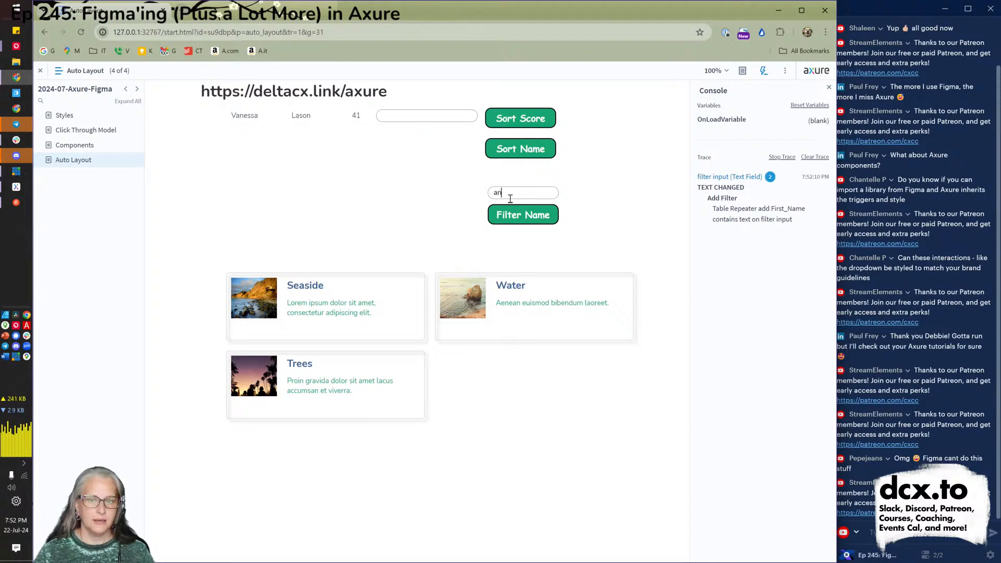
{"action": "key", "text": "BackSpace"}
{"action": "key", "text": "BackSpace"}
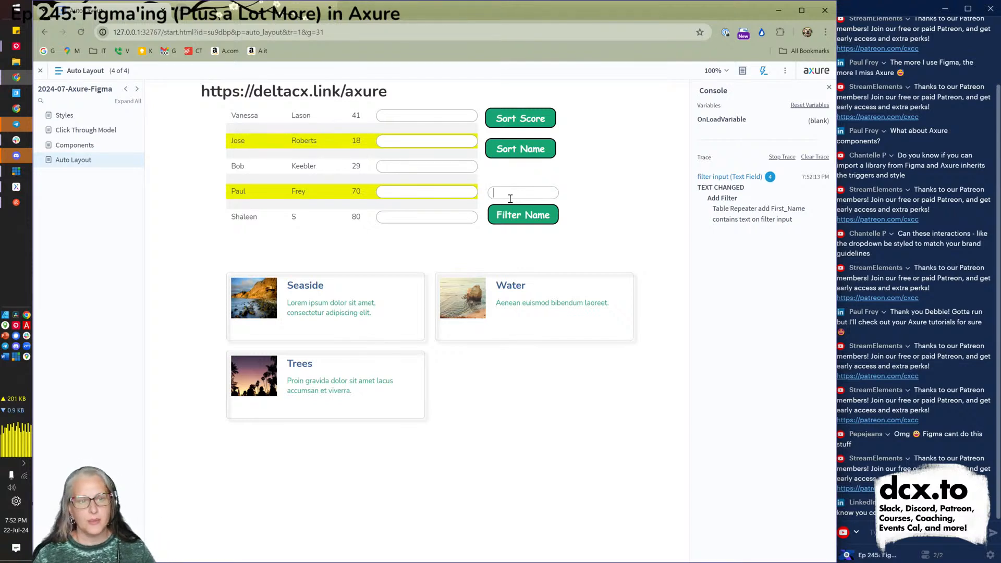
{"action": "type", "text": "va"}
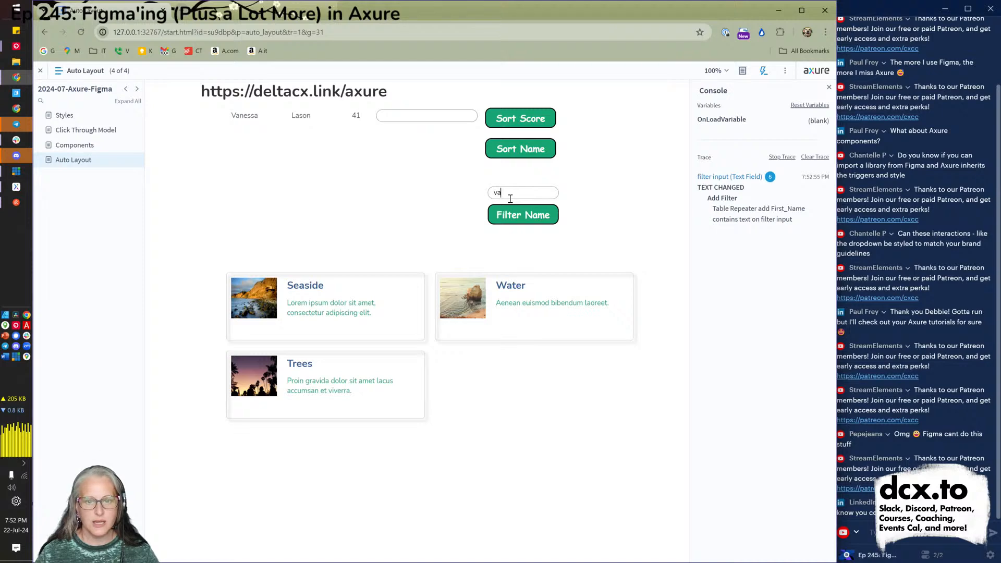
{"action": "key", "text": "BackSpace"}
{"action": "key", "text": "BackSpace"}
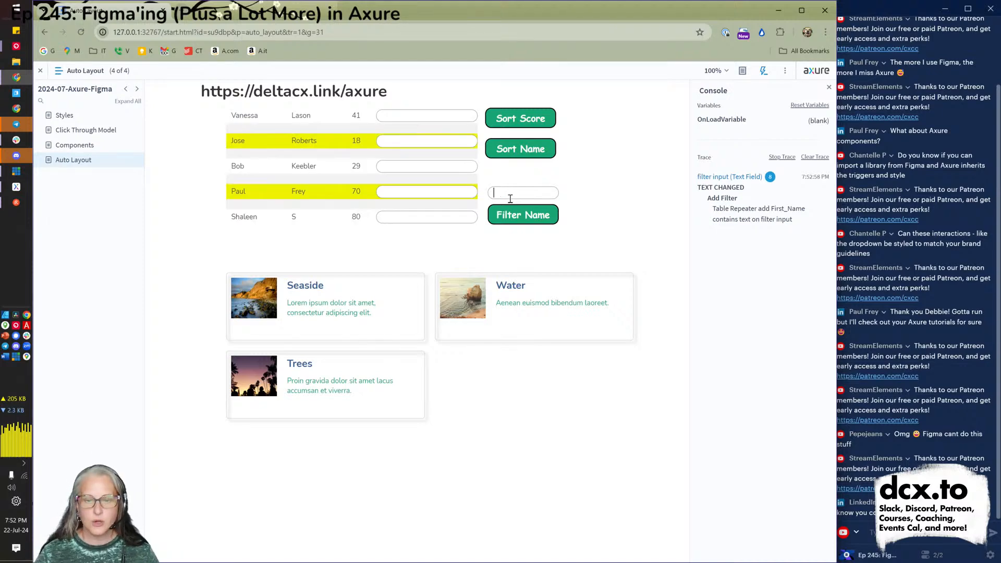
{"action": "key", "text": "alt+Tab"}
{"action": "left_click", "coordinate": [327, 195]}
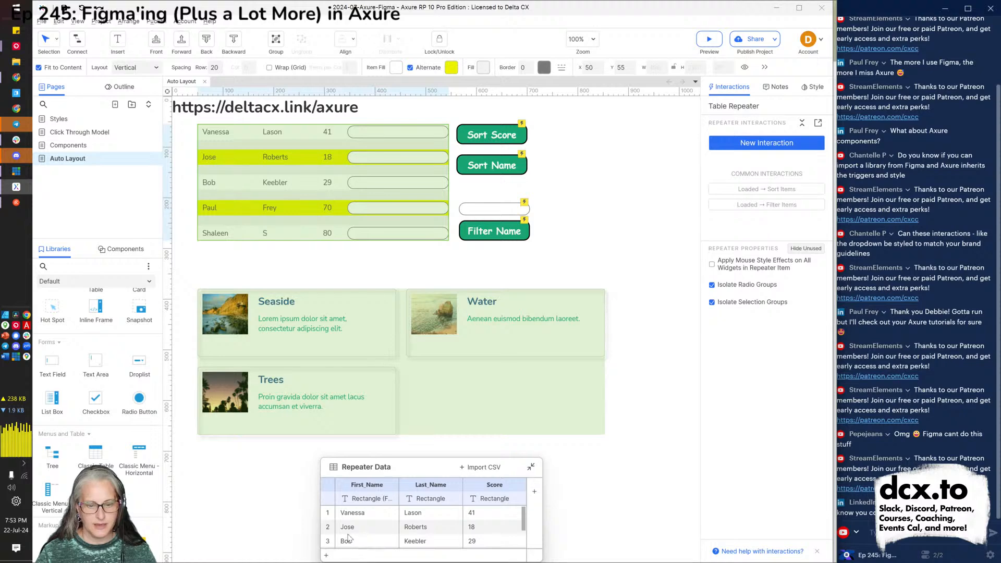
{"action": "left_click", "coordinate": [325, 556]}
{"action": "key", "text": "Tab"}
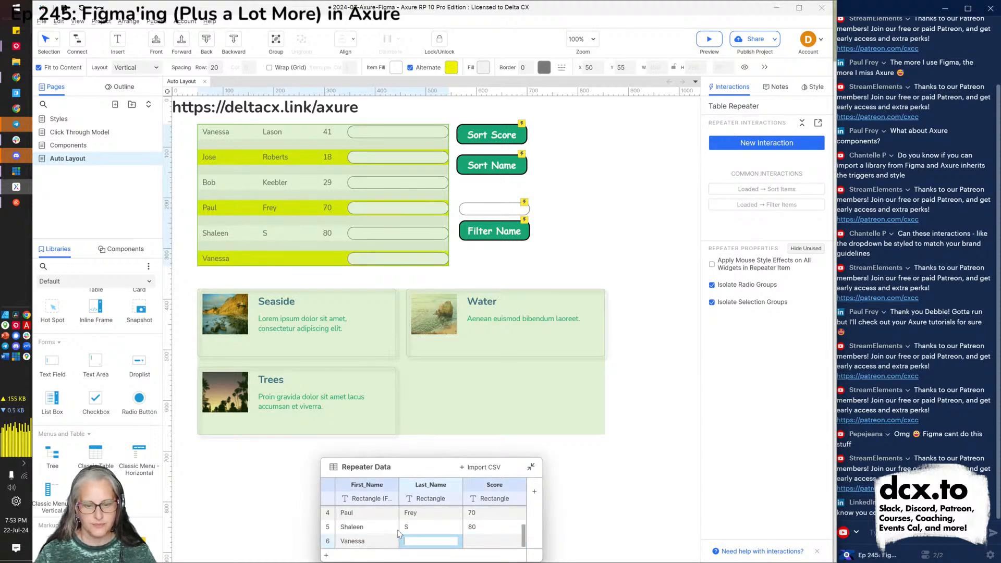
{"action": "key", "text": "Tab"}
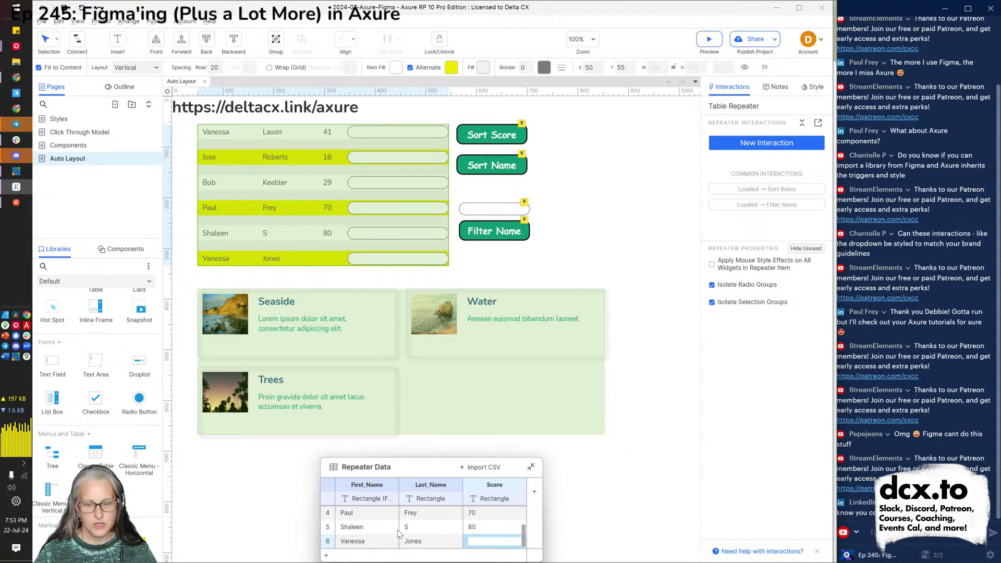
{"action": "type", "text": "57"}
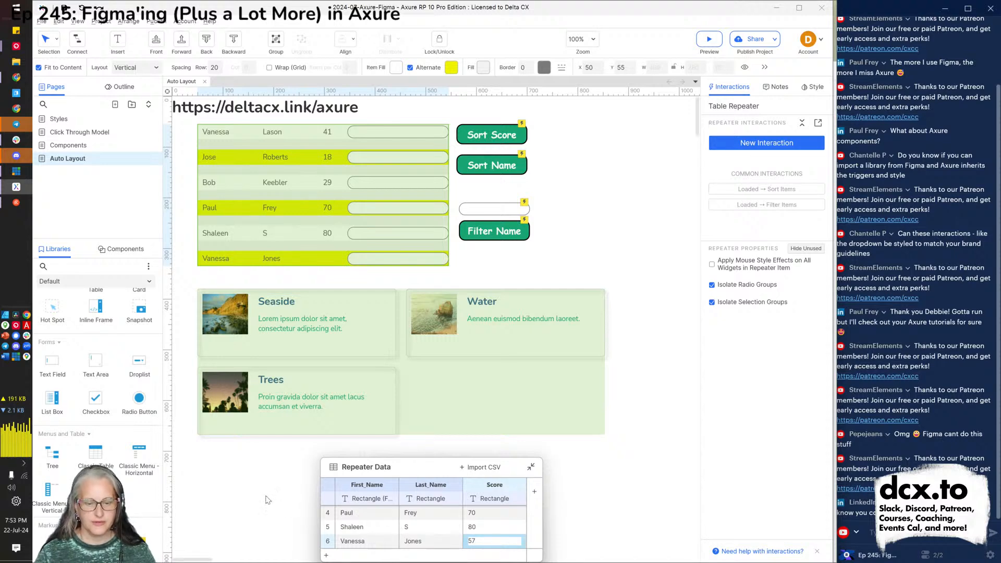
{"action": "left_click", "coordinate": [266, 499]}
{"action": "key", "text": "ctrl+period"}
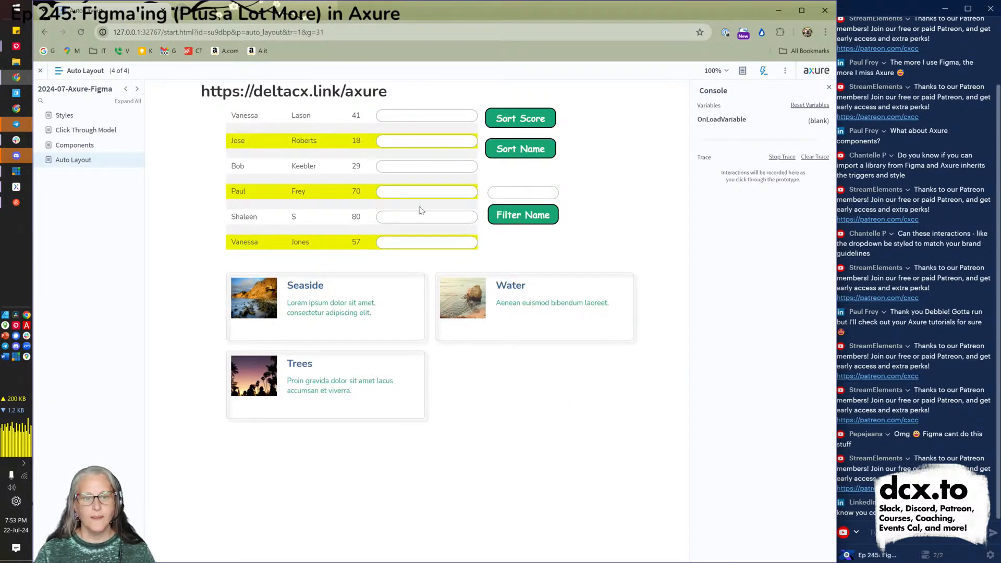
Test the live filter with 'va', 'jon', 'va' and 'pa', clearing each, then return to Axure.
{"action": "left_click", "coordinate": [526, 193]}
{"action": "type", "text": "va"}
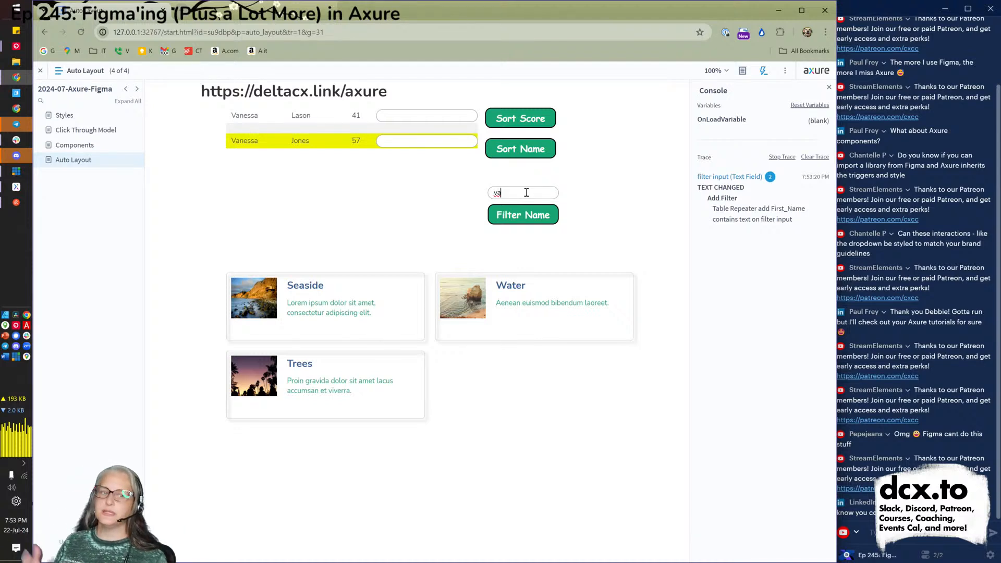
{"action": "key", "text": "BackSpace"}
{"action": "key", "text": "BackSpace"}
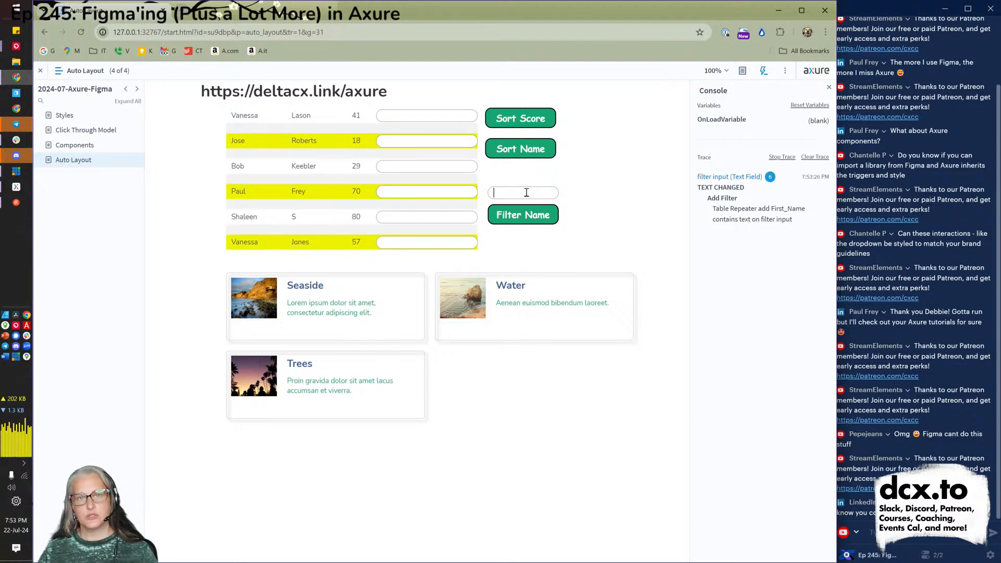
{"action": "type", "text": "jon"}
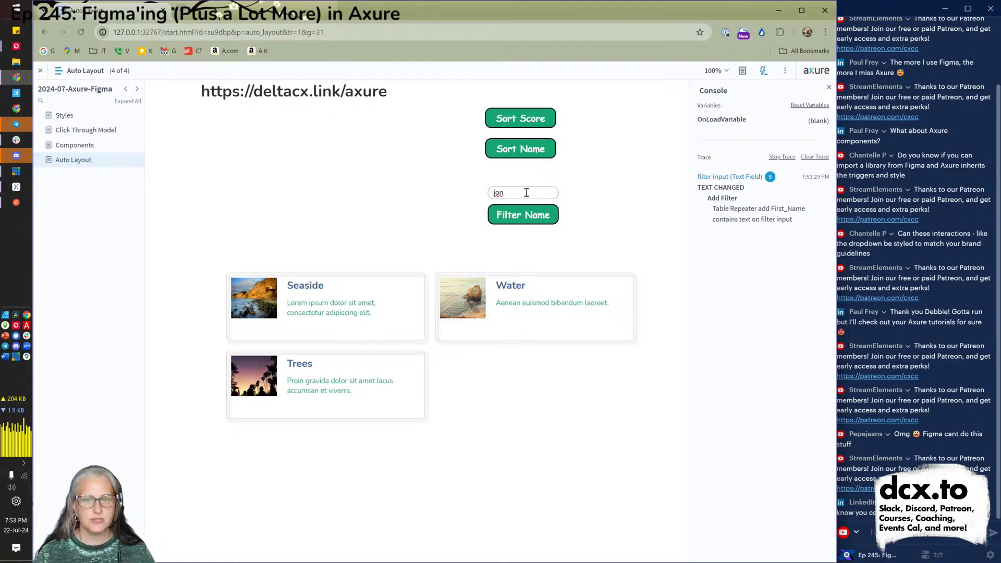
{"action": "key", "text": "BackSpace"}
{"action": "key", "text": "BackSpace"}
{"action": "key", "text": "BackSpace"}
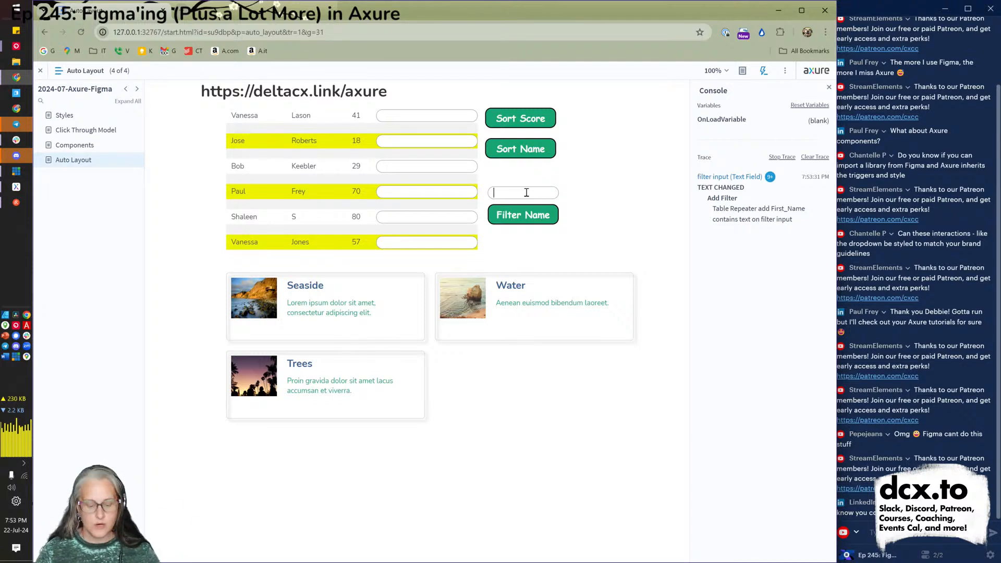
{"action": "type", "text": "va"}
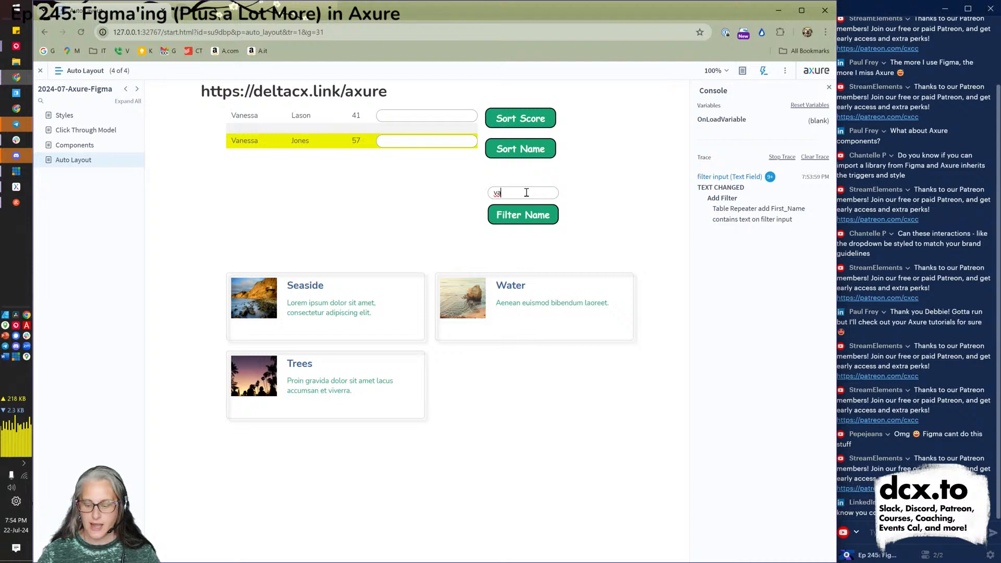
{"action": "key", "text": "BackSpace"}
{"action": "key", "text": "BackSpace"}
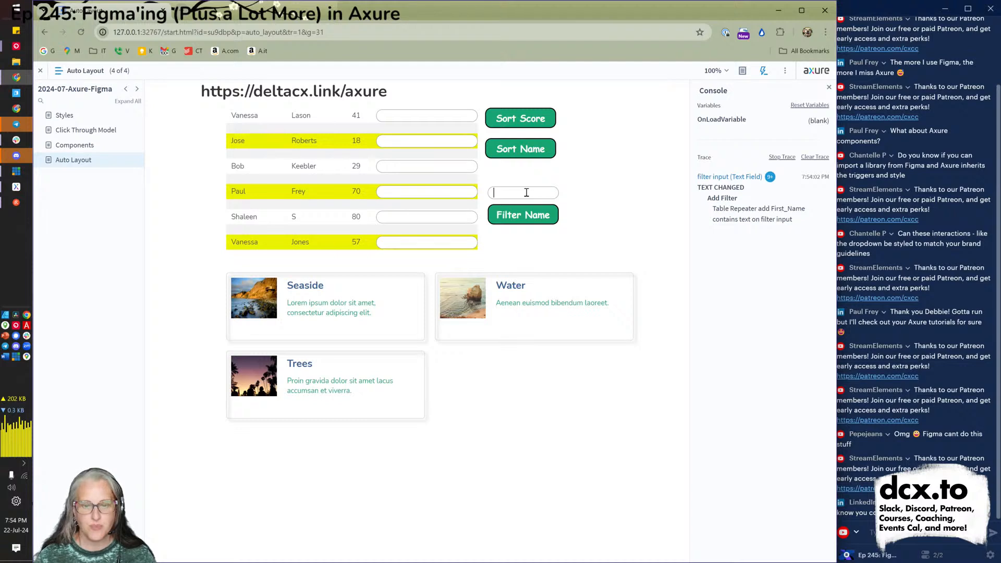
{"action": "type", "text": "pa"}
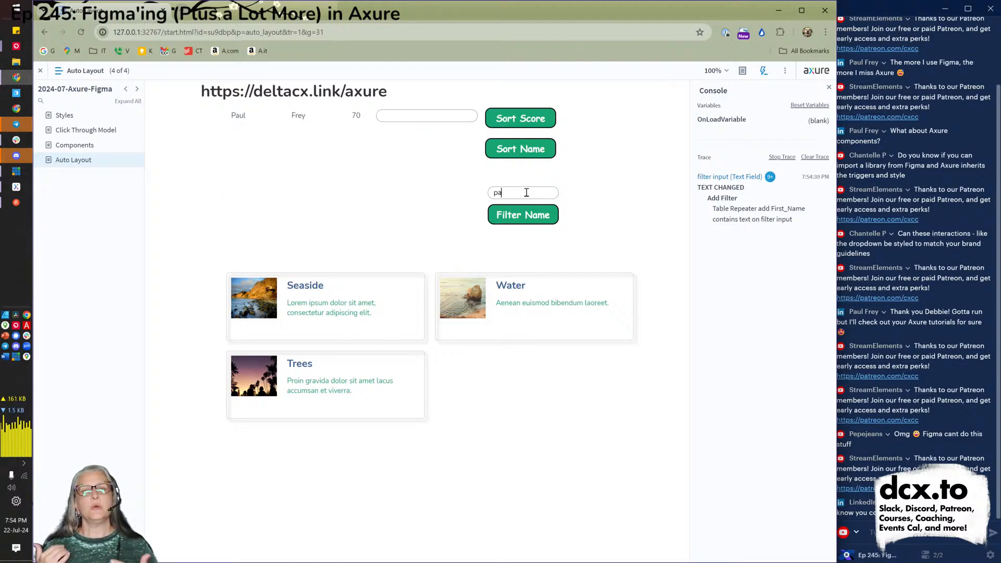
{"action": "key", "text": "BackSpace"}
{"action": "key", "text": "BackSpace"}
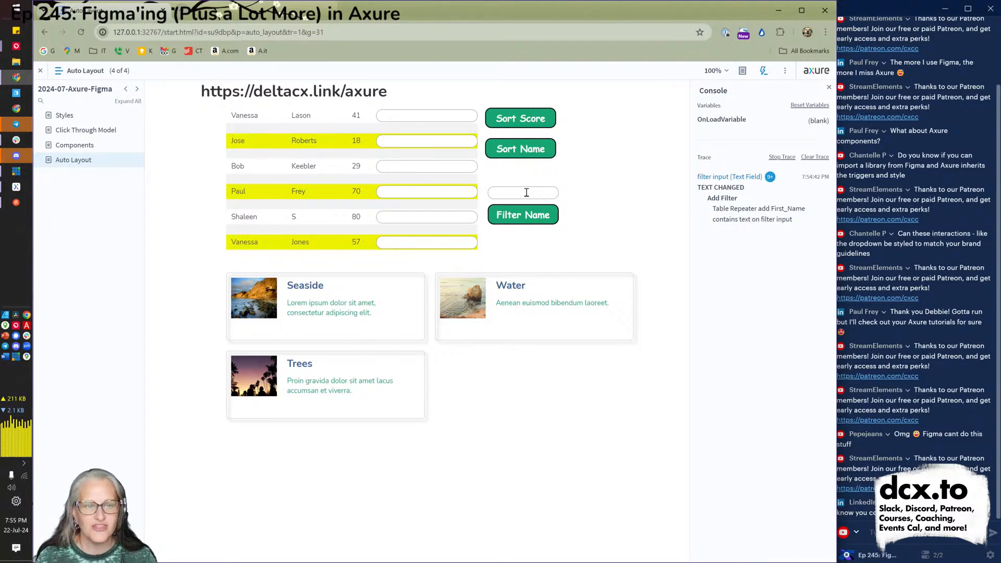
{"action": "key", "text": "alt+Tab"}
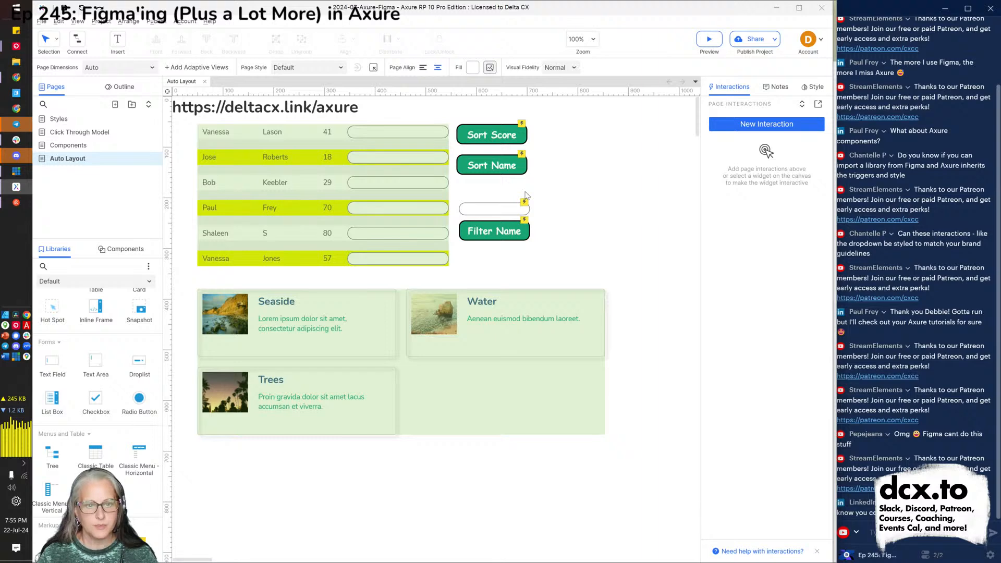
Open the recent project 2021-landingpage.rp.
{"action": "key", "text": "ctrl+o"}
{"action": "key", "text": "Escape"}
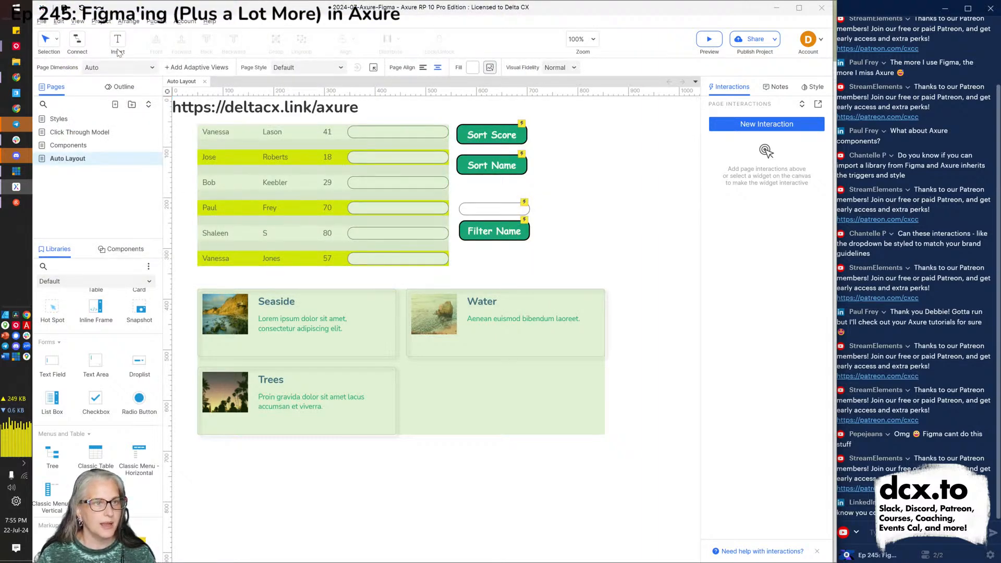
{"action": "left_click", "coordinate": [42, 22]}
{"action": "mouse_move", "coordinate": [112, 89]}
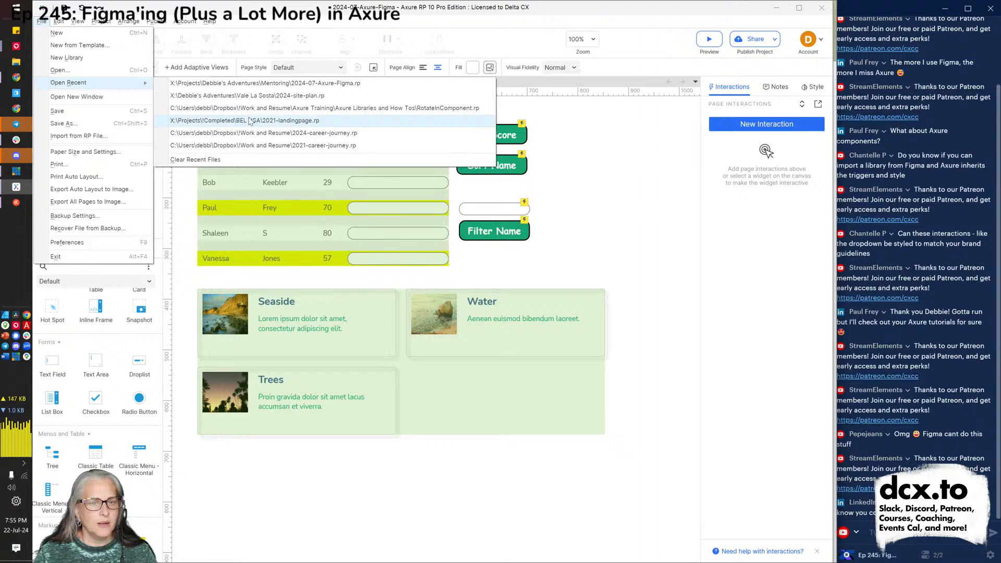
{"action": "left_click", "coordinate": [249, 121]}
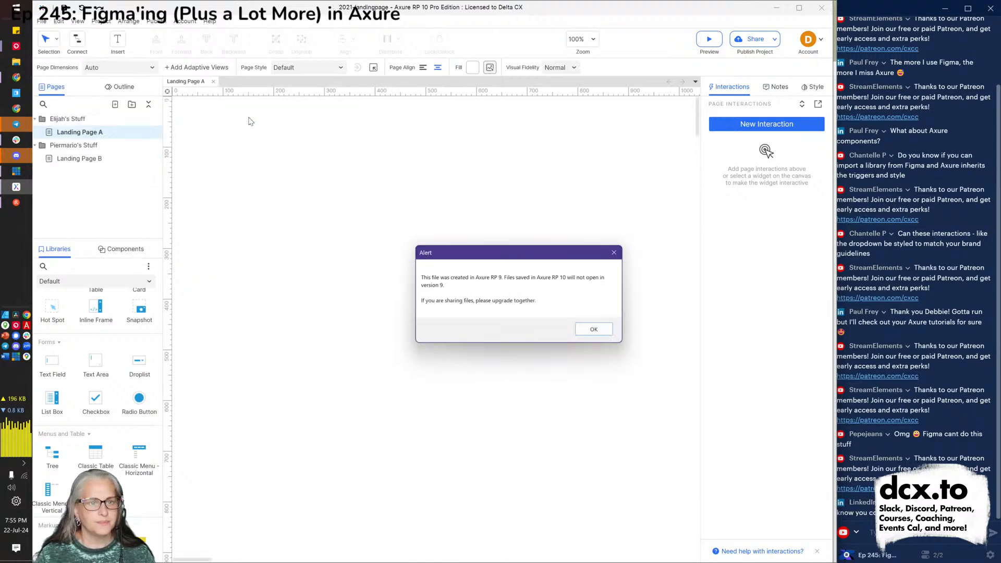
Dismiss the RP 9 compatibility alert, view Landing Page B, and switch the broadcast to the camera view.
{"action": "left_click", "coordinate": [598, 332]}
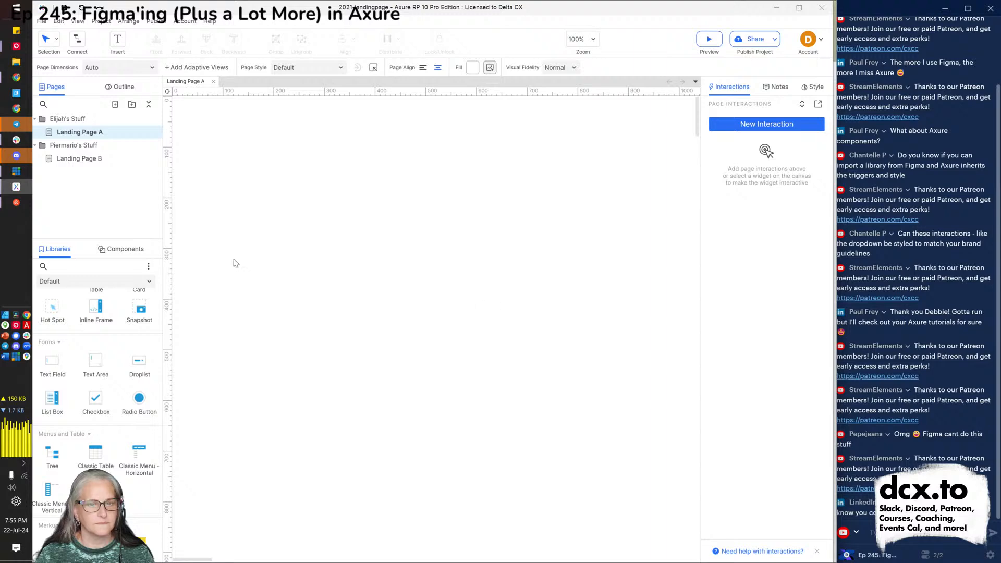
{"action": "left_click", "coordinate": [77, 162]}
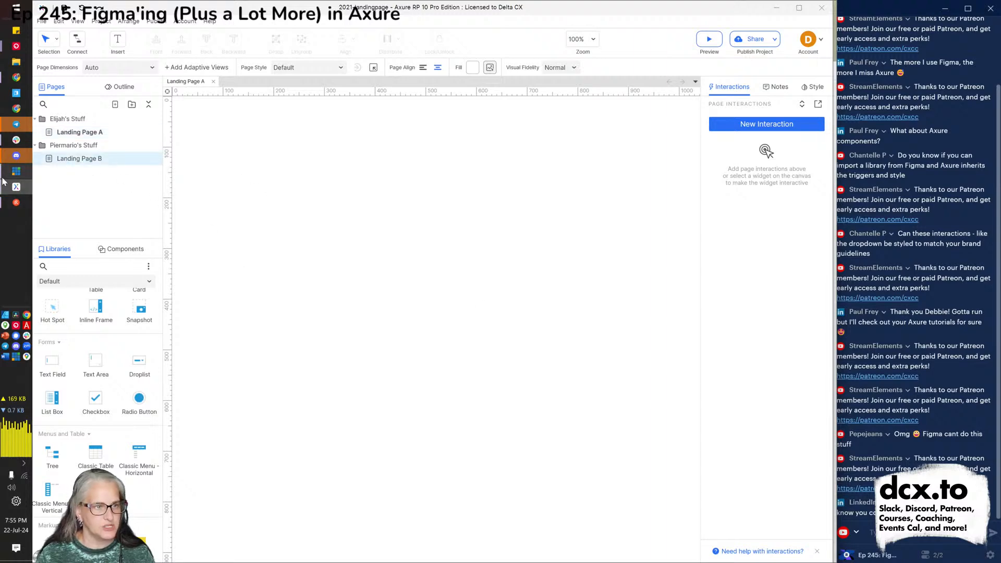
{"action": "left_click", "coordinate": [16, 171]}
{"action": "left_click", "coordinate": [425, 103]}
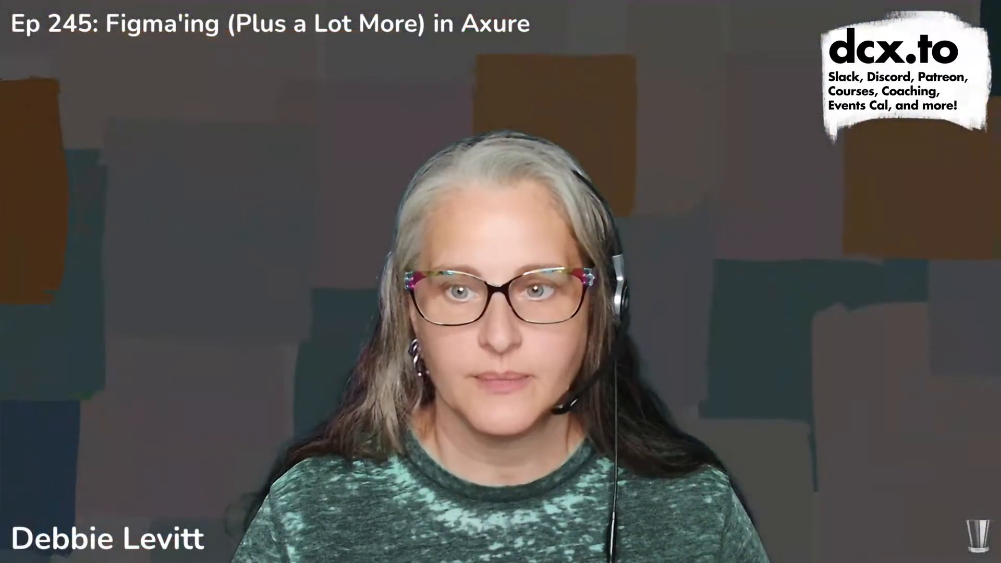
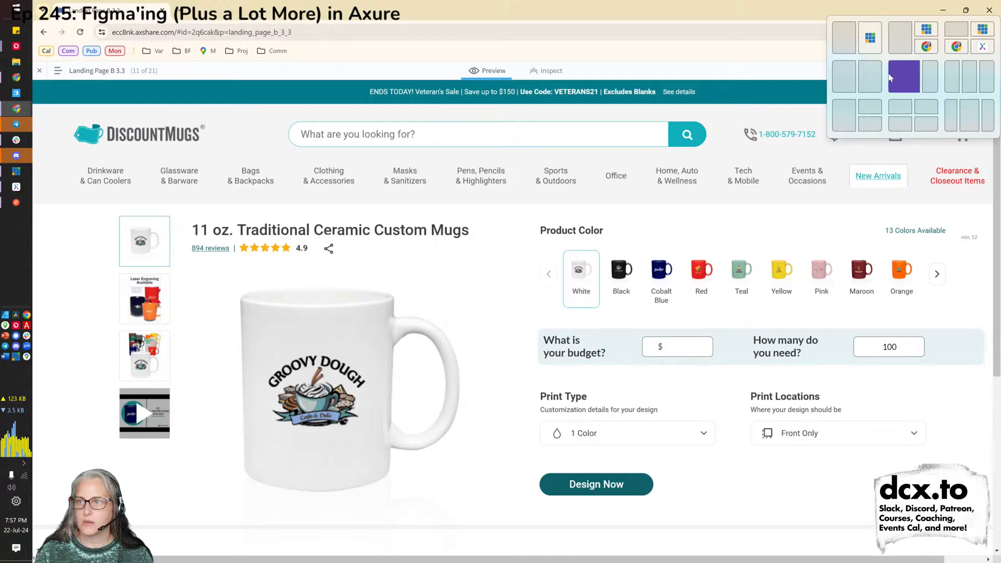
Snap Chrome to the left half and widen it so the full mug page and pricing summary show.
{"action": "left_click", "coordinate": [897, 79]}
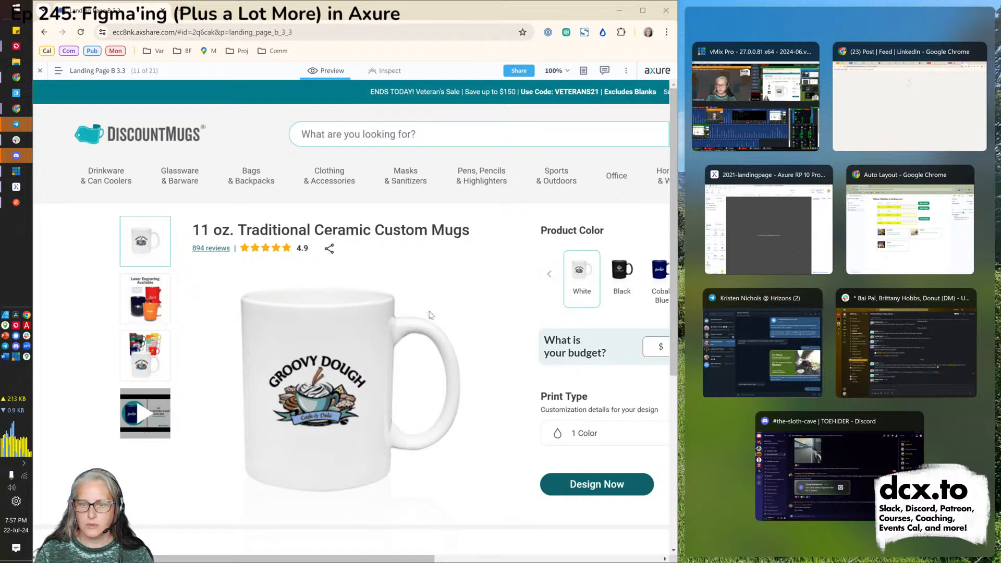
{"action": "left_click", "coordinate": [514, 274]}
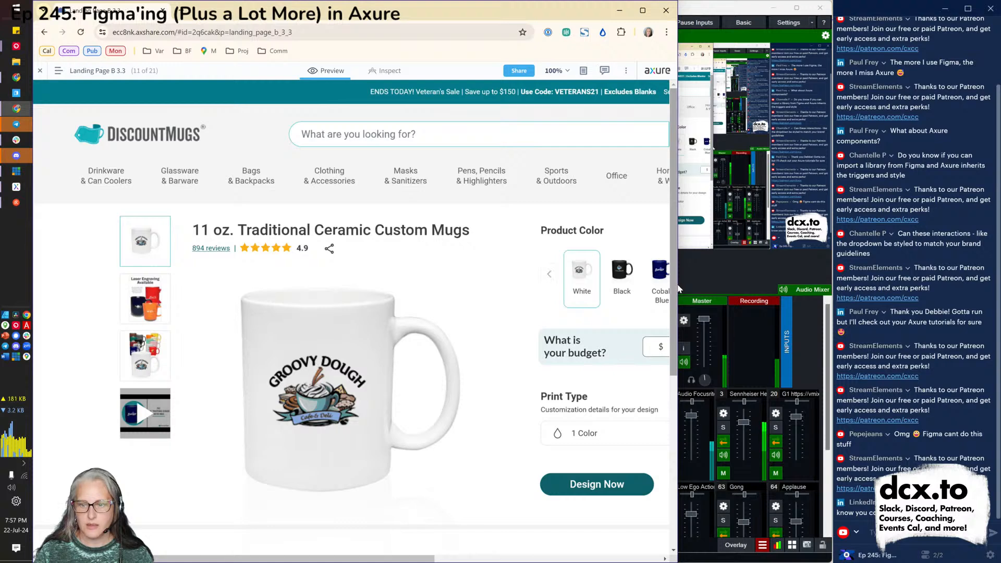
{"action": "left_click_drag", "start_coordinate": [679, 284], "coordinate": [835, 275]}
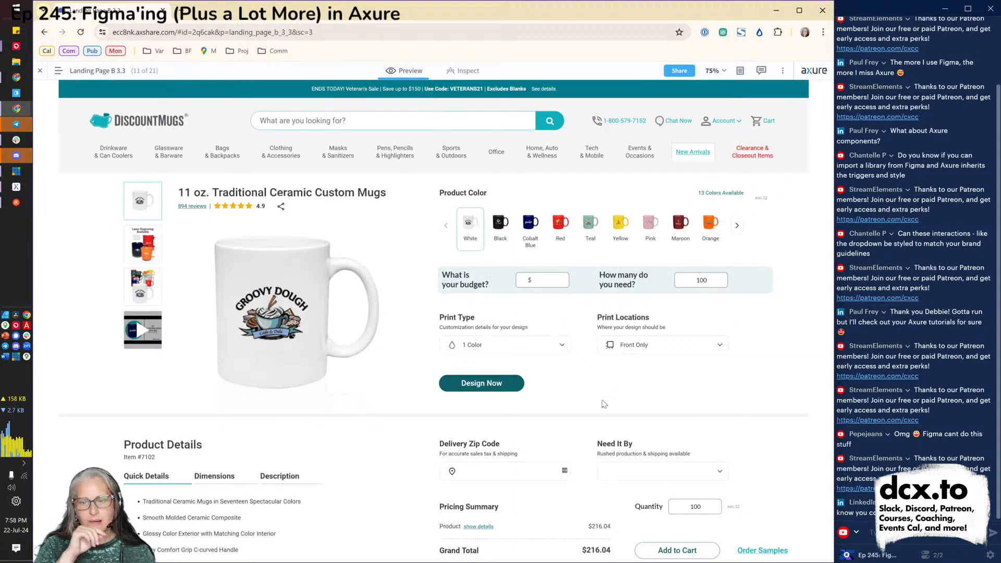
Enter a $1000 budget, then switch to the Landing Page B Final (3.2) page from the sitemap.
{"action": "left_click", "coordinate": [550, 281]}
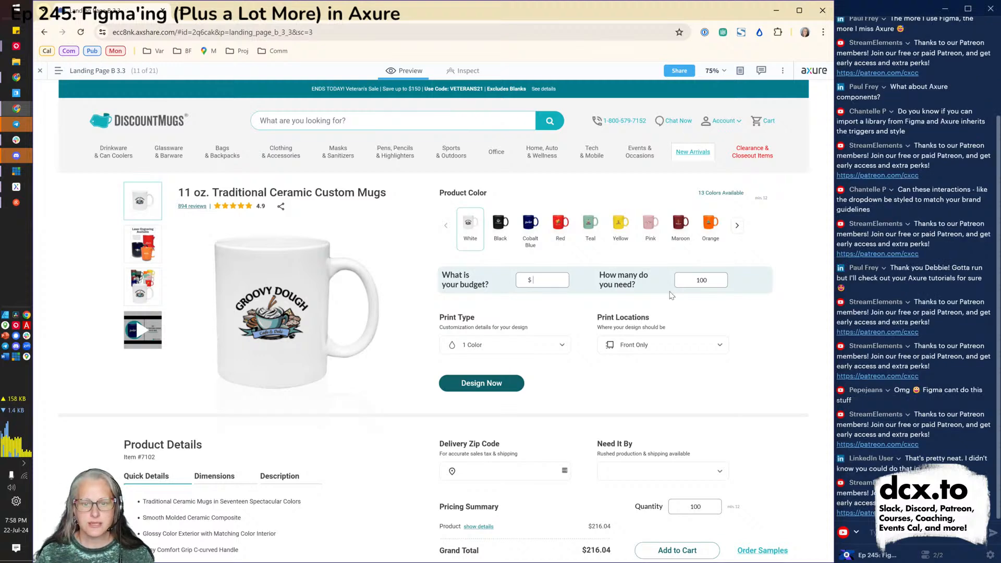
{"action": "type", "text": "1000"}
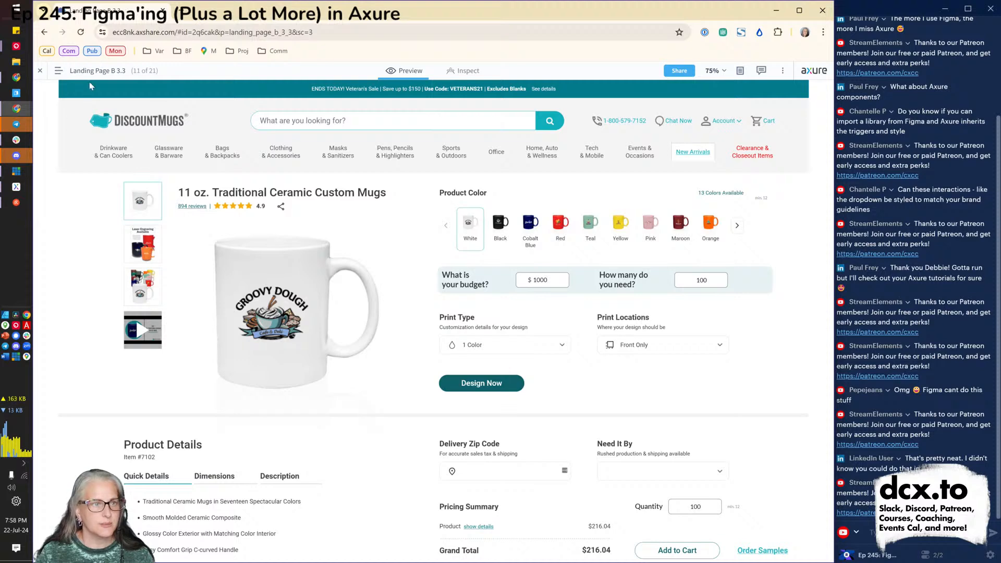
{"action": "left_click", "coordinate": [92, 78]}
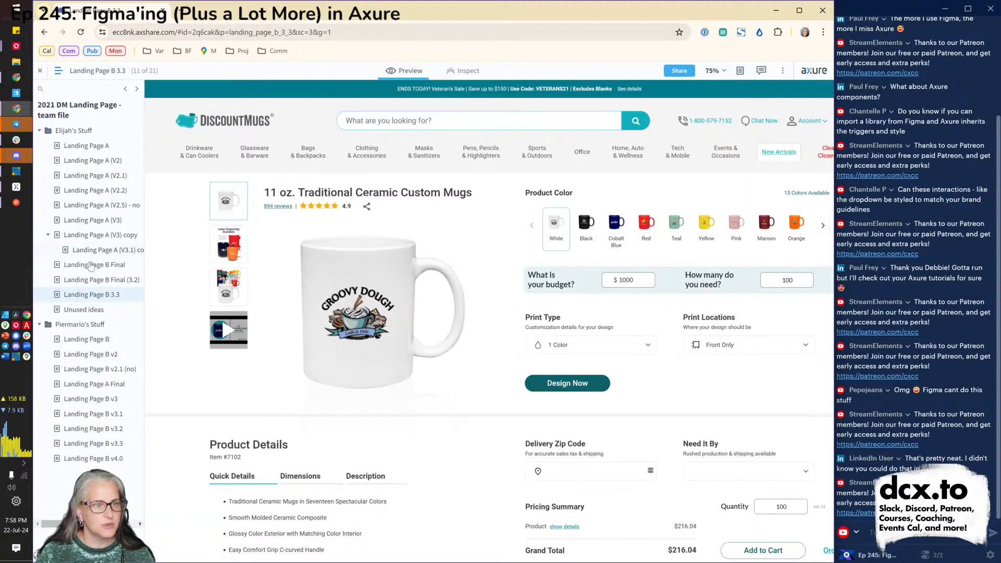
{"action": "left_click", "coordinate": [89, 284]}
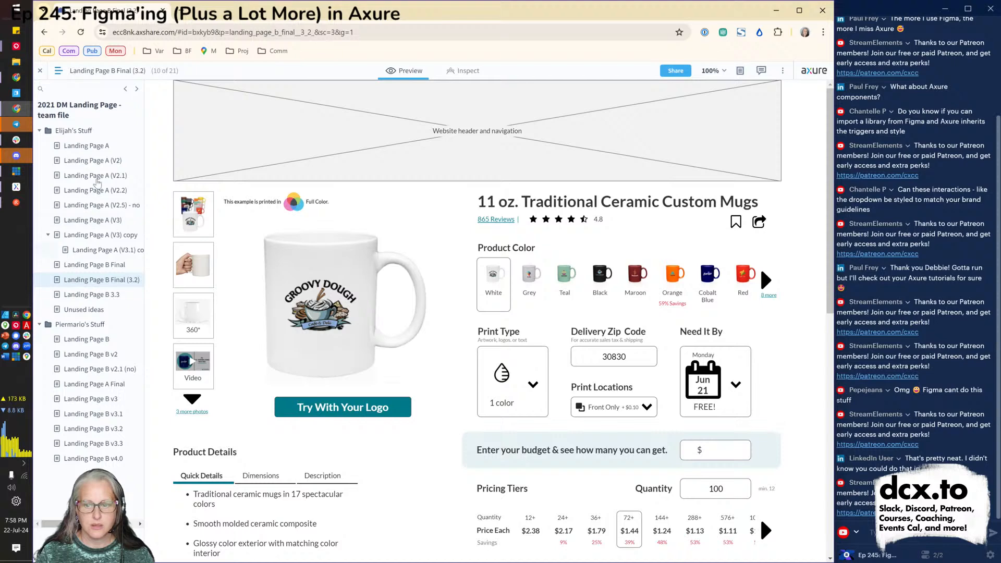
Close the sitemap and change the quantity on Landing Page B Final (3.2) to 300.
{"action": "left_click", "coordinate": [92, 75]}
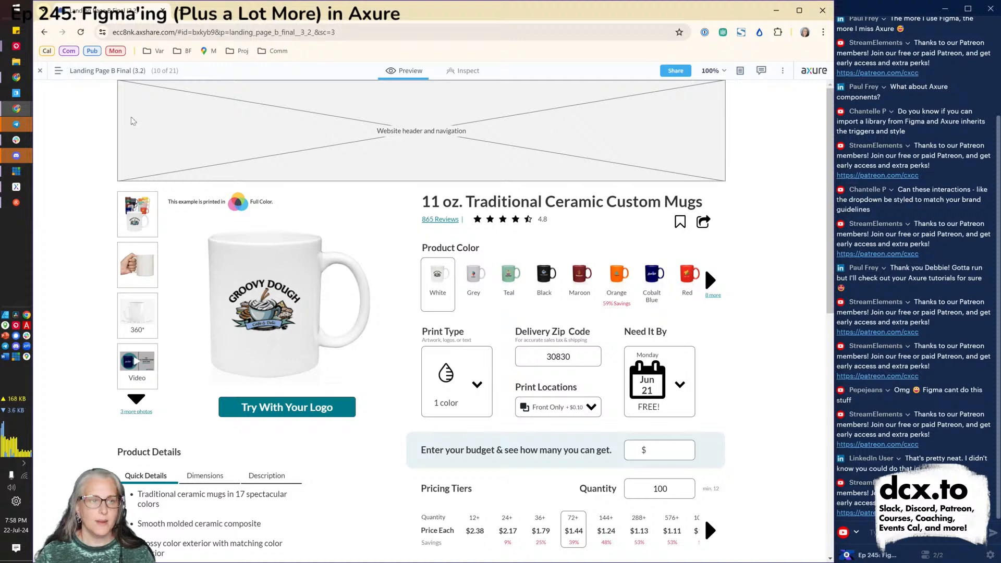
{"action": "scroll", "coordinate": [596, 311], "scroll_direction": "down", "scroll_amount": 2}
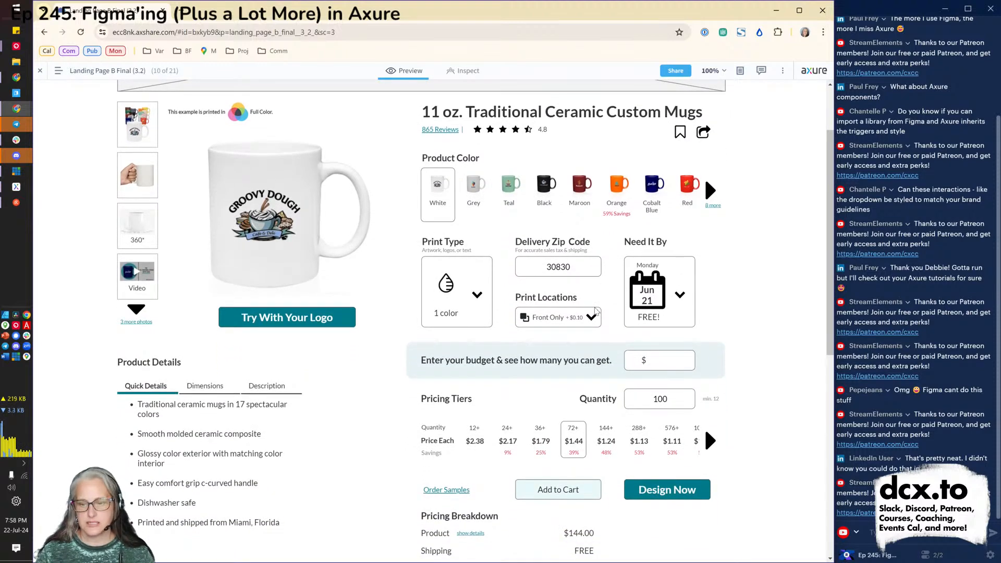
{"action": "scroll", "coordinate": [595, 312], "scroll_direction": "down", "scroll_amount": 2}
{"action": "scroll", "coordinate": [596, 308], "scroll_direction": "down", "scroll_amount": 1}
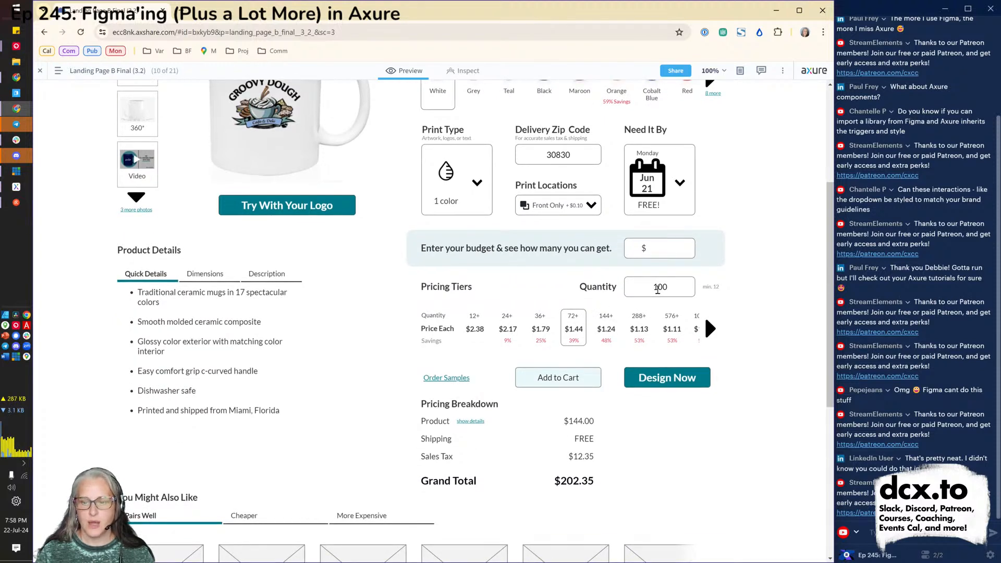
{"action": "key", "text": "BackSpace"}
{"action": "type", "text": "3"}
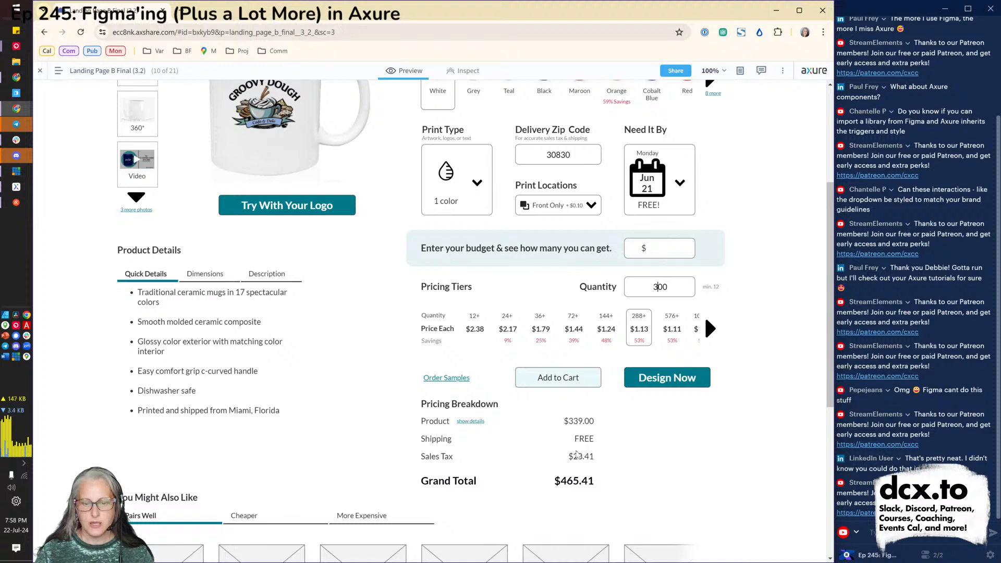
Show the setup and imprint fee details and set the print type to 2 Colors.
{"action": "left_click", "coordinate": [462, 423]}
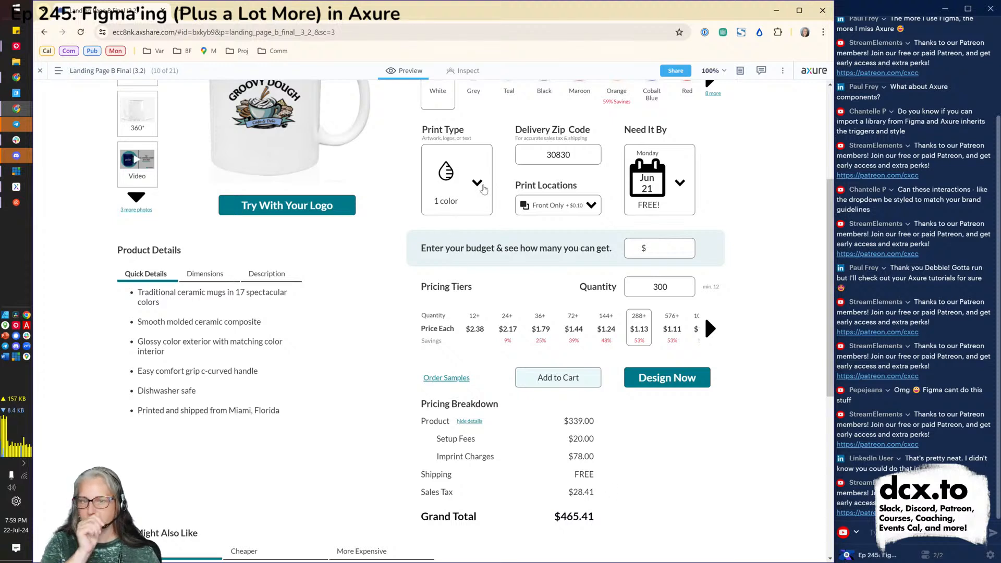
{"action": "left_click", "coordinate": [482, 189]}
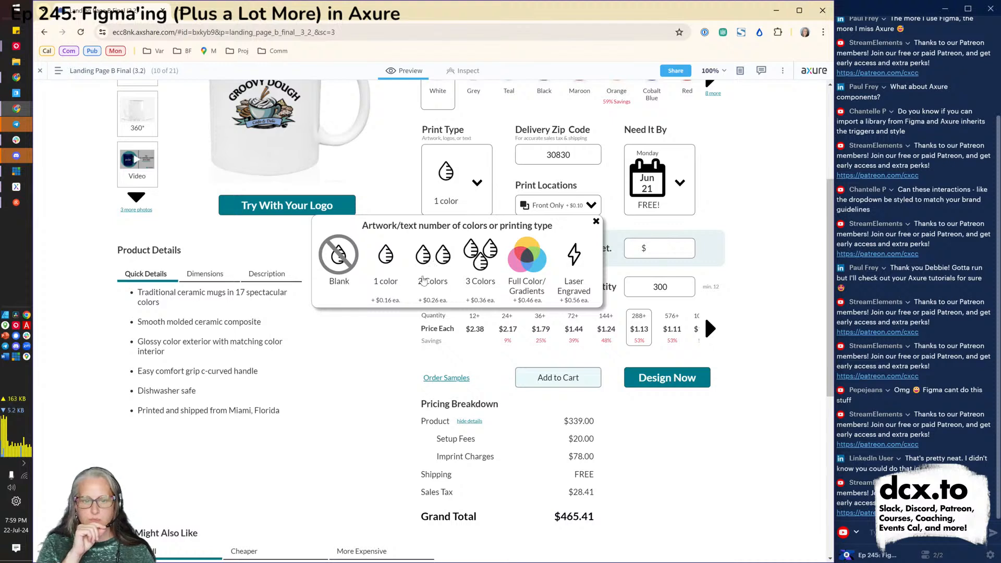
{"action": "left_click", "coordinate": [435, 268]}
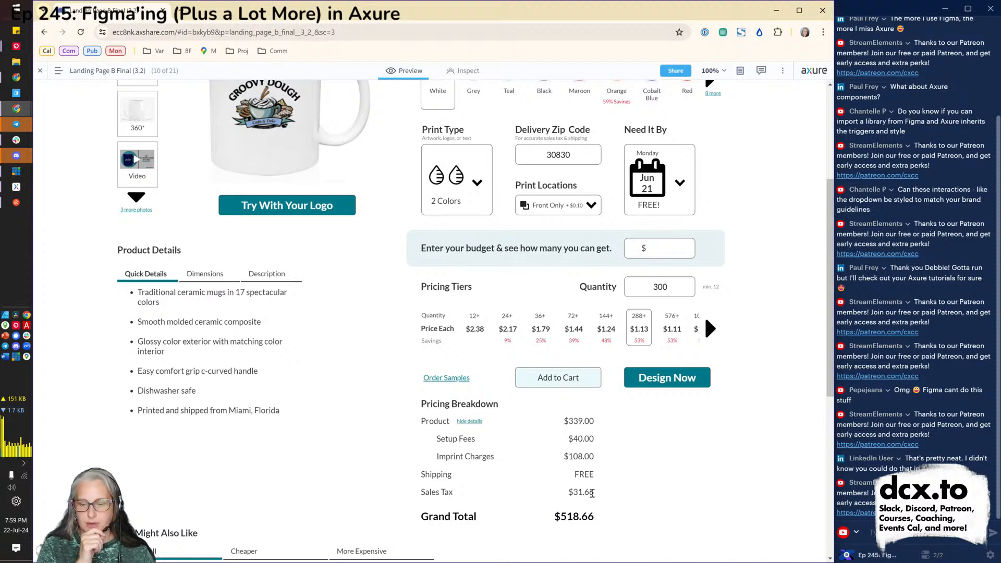
{"action": "left_click", "coordinate": [675, 178]}
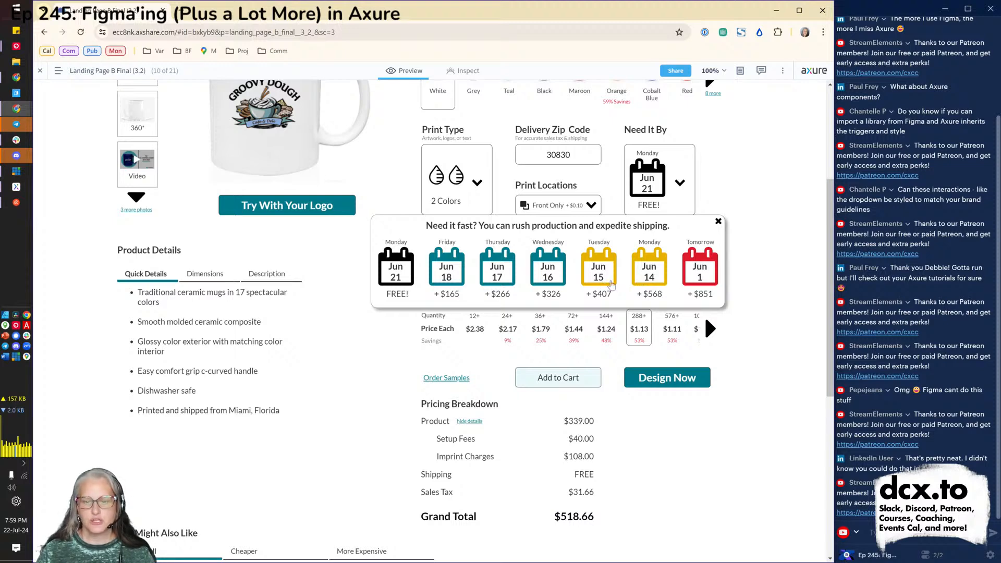
Choose Tuesday Jun 15 rush delivery, change the quantity to 200, and enter a 1000 budget.
{"action": "left_click", "coordinate": [585, 284]}
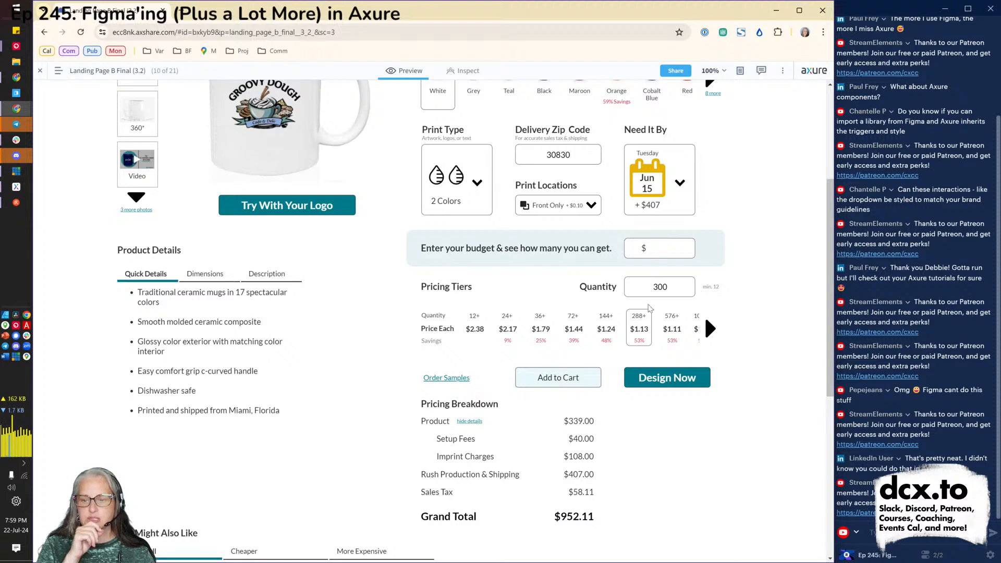
{"action": "left_click", "coordinate": [656, 288]}
{"action": "key", "text": "BackSpace"}
{"action": "type", "text": "2"}
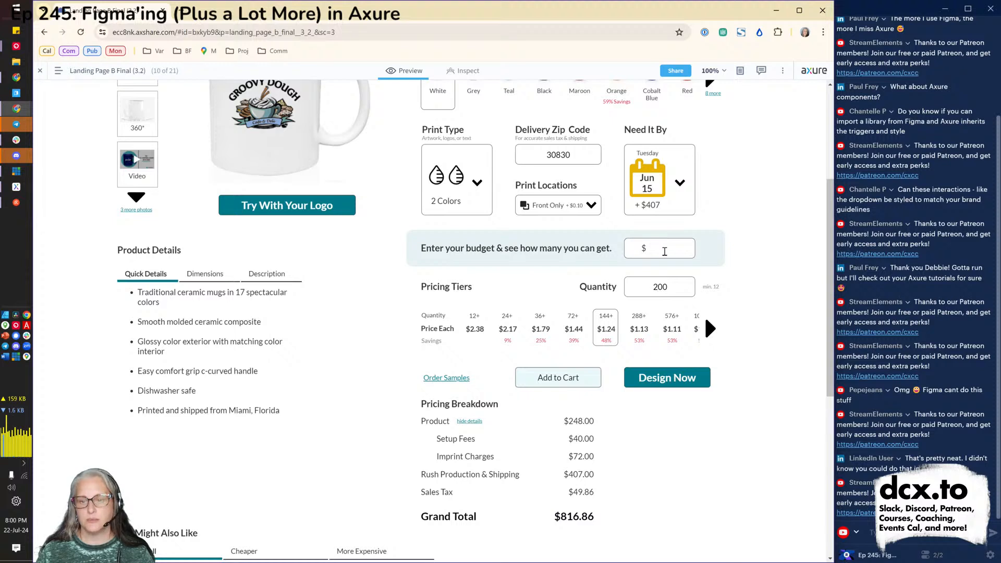
{"action": "type", "text": "1000"}
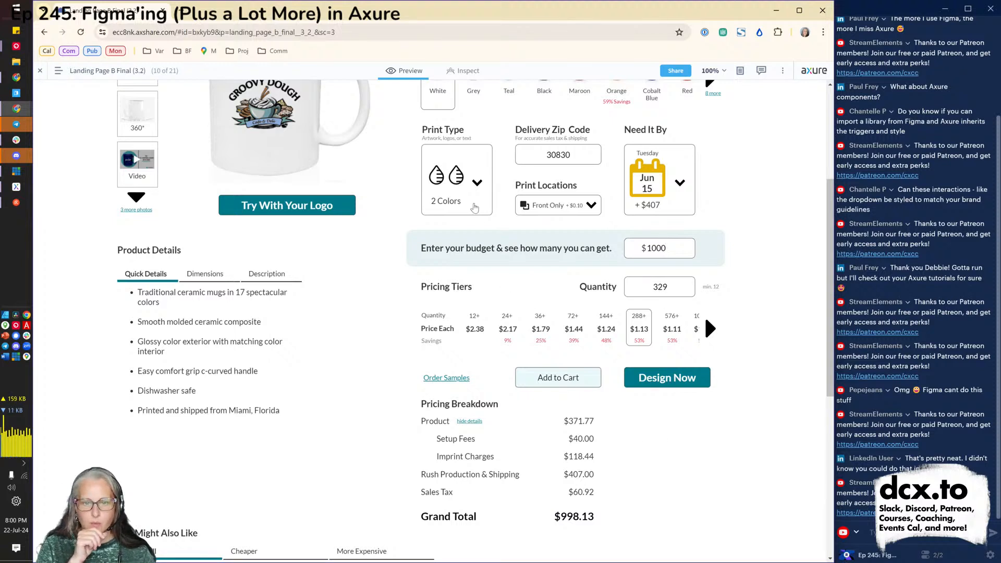
Try Full Color/Gradients as the print type, then settle on 2 Colors.
{"action": "left_click", "coordinate": [474, 208]}
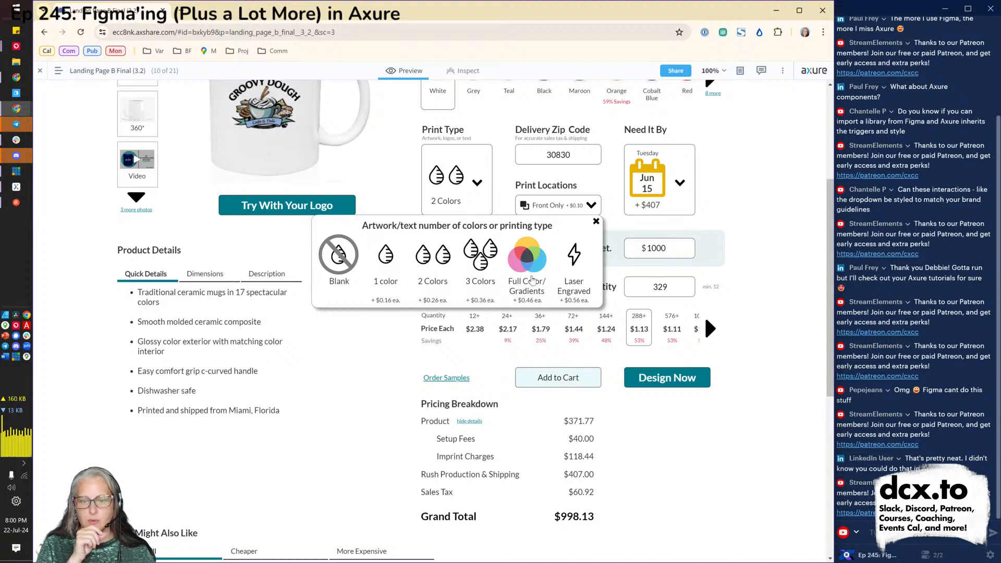
{"action": "left_click", "coordinate": [532, 280]}
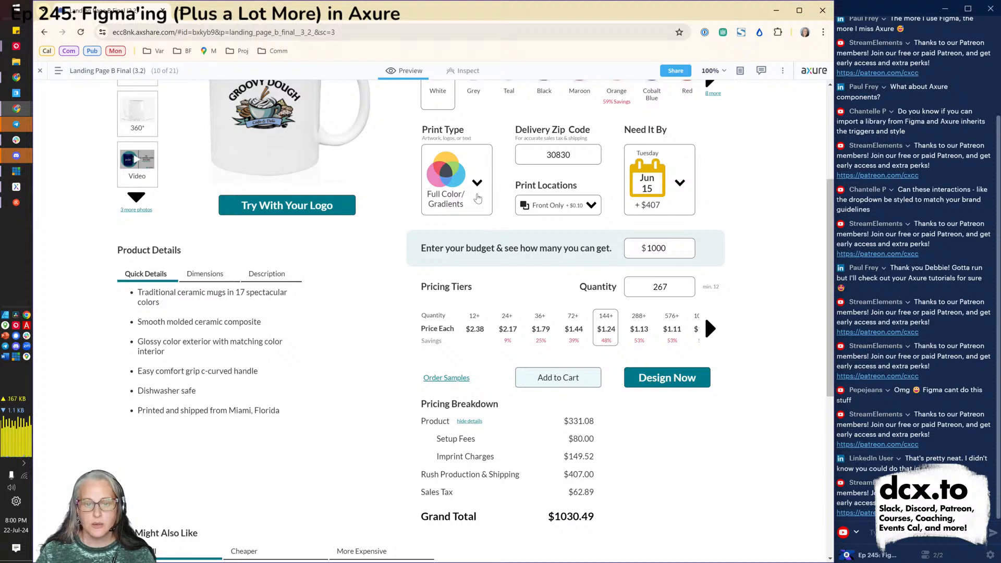
{"action": "left_click", "coordinate": [477, 198]}
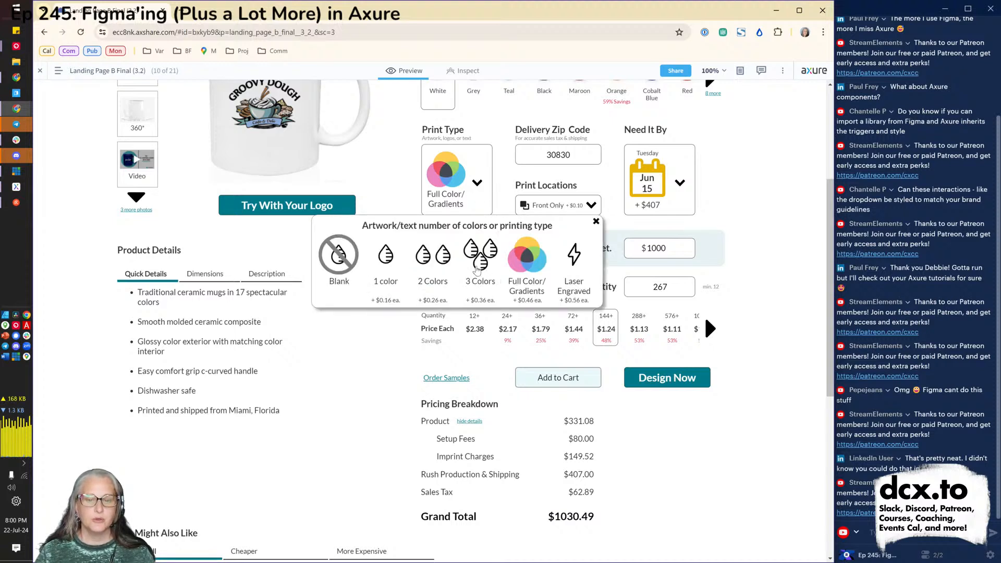
{"action": "left_click", "coordinate": [424, 265]}
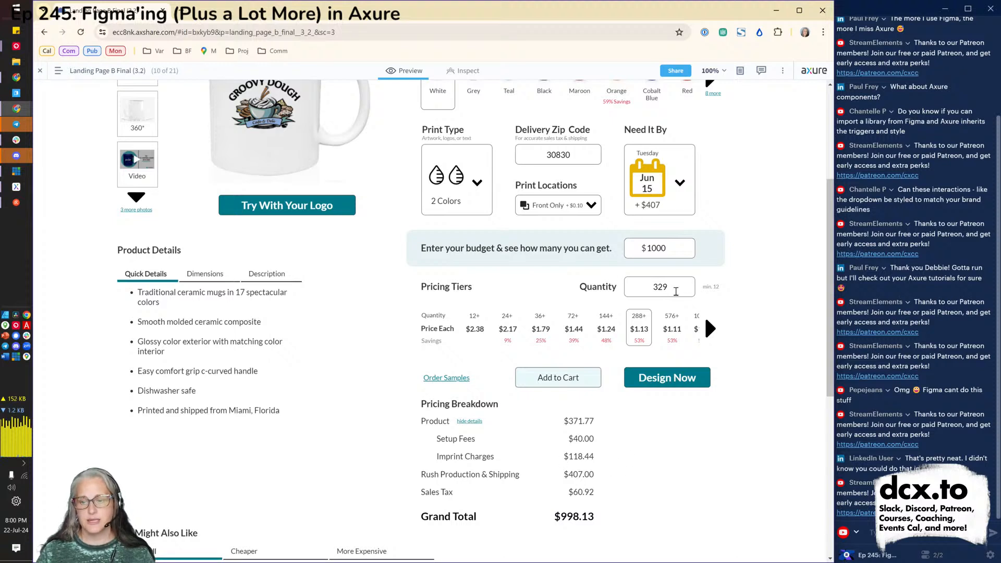
{"action": "left_click", "coordinate": [673, 157]}
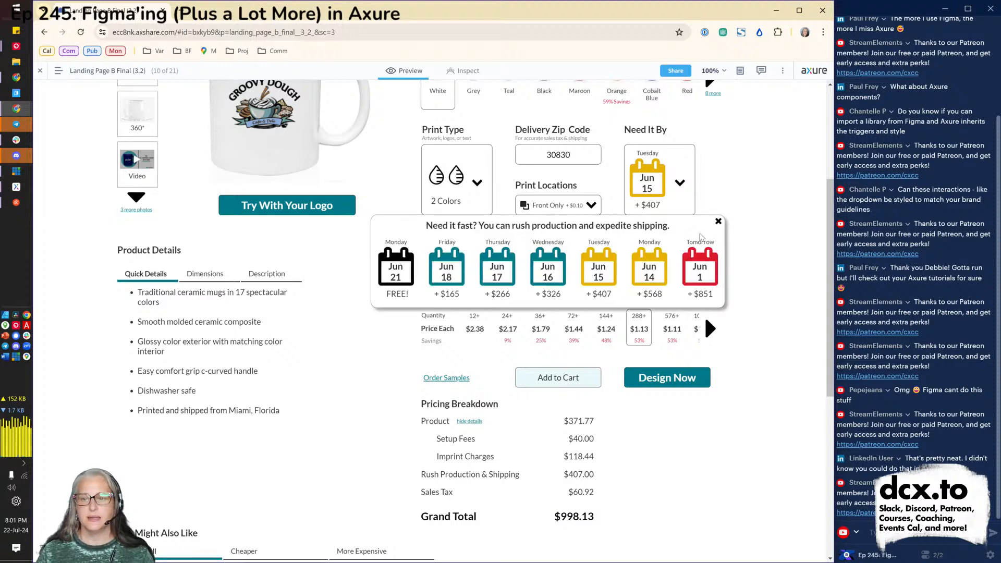
Pick the free Monday Jun 21 delivery date, then bring up the preview display options.
{"action": "left_click", "coordinate": [395, 269]}
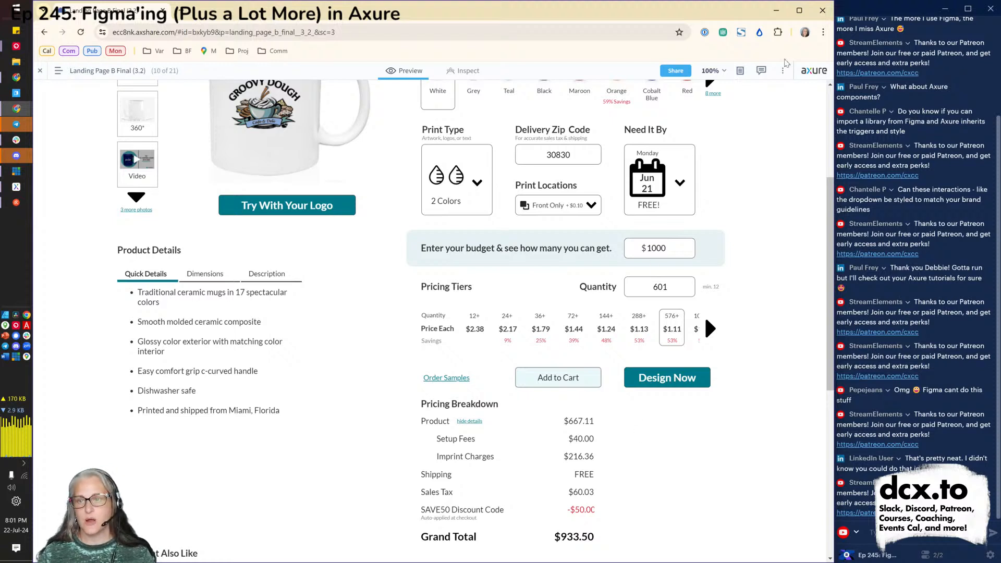
{"action": "left_click", "coordinate": [783, 71]}
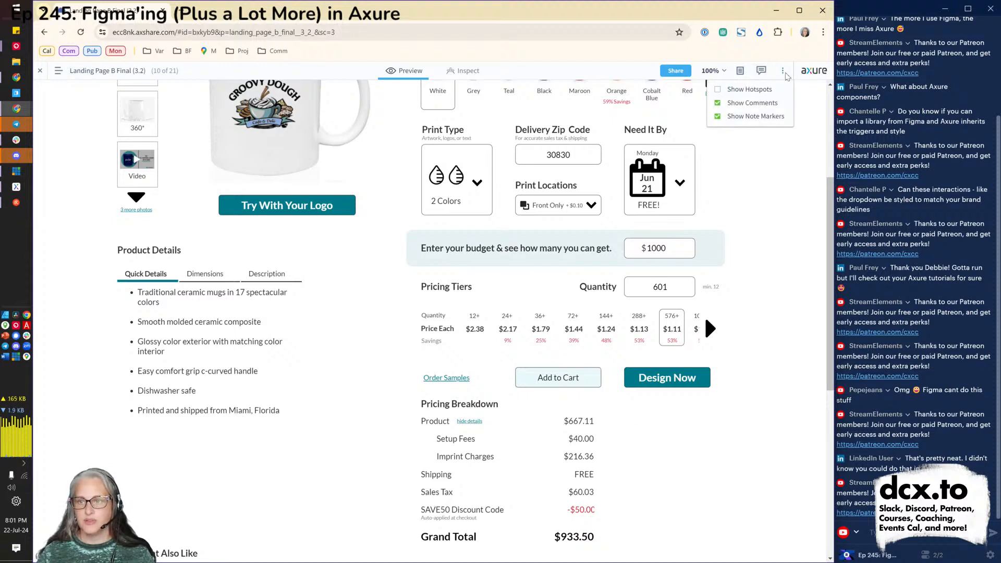
{"action": "left_click", "coordinate": [779, 202]}
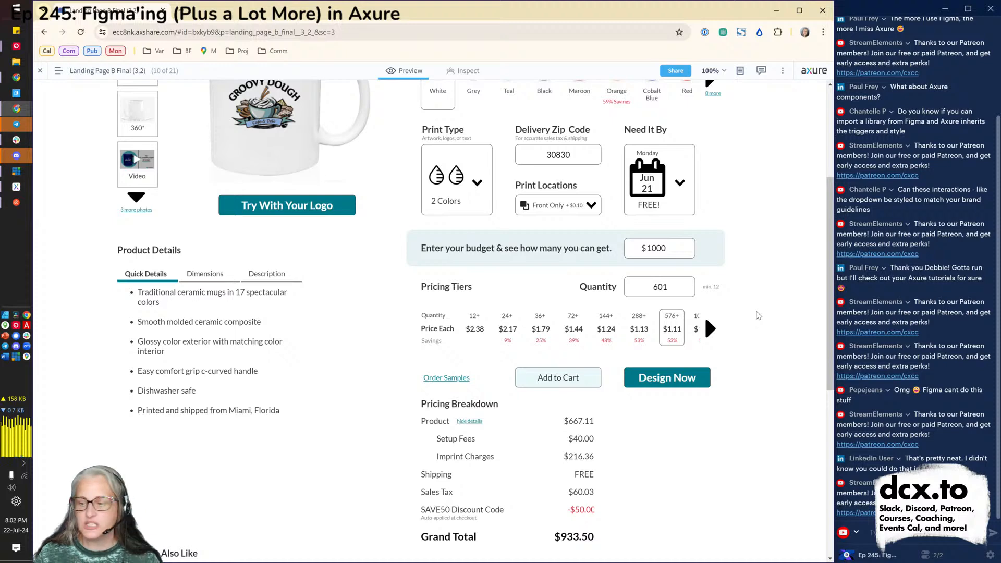
{"action": "key", "text": "alt+Tab"}
{"action": "key", "text": "alt+Tab"}
Browse the local prototype's Components, Click Through Model and Styles pages, then return to the Axure editor.
{"action": "key", "text": "alt+Tab"}
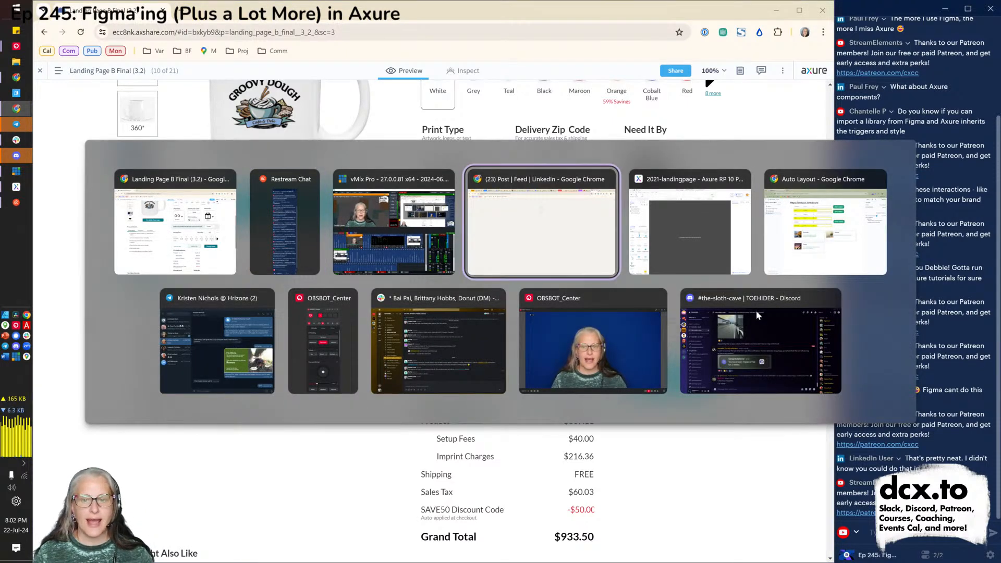
{"action": "key", "text": "alt+Tab"}
{"action": "key", "text": "alt+Tab"}
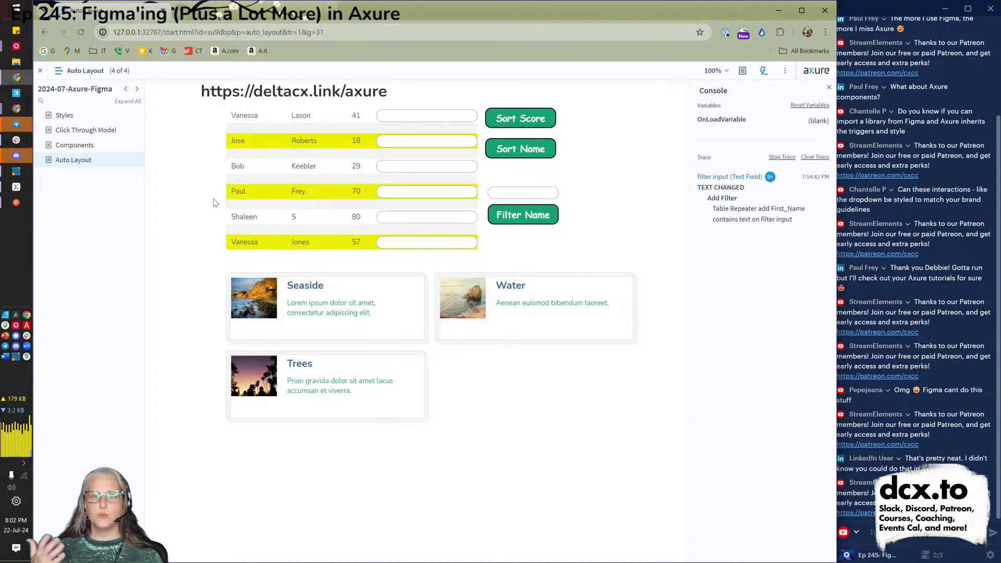
{"action": "left_click", "coordinate": [97, 146]}
{"action": "left_click", "coordinate": [84, 134]}
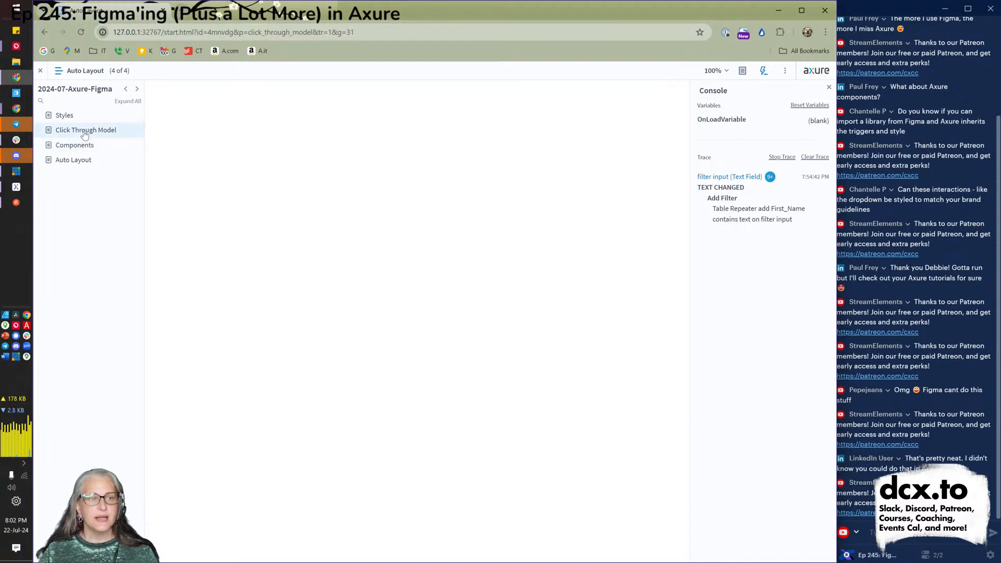
{"action": "left_click", "coordinate": [83, 121]}
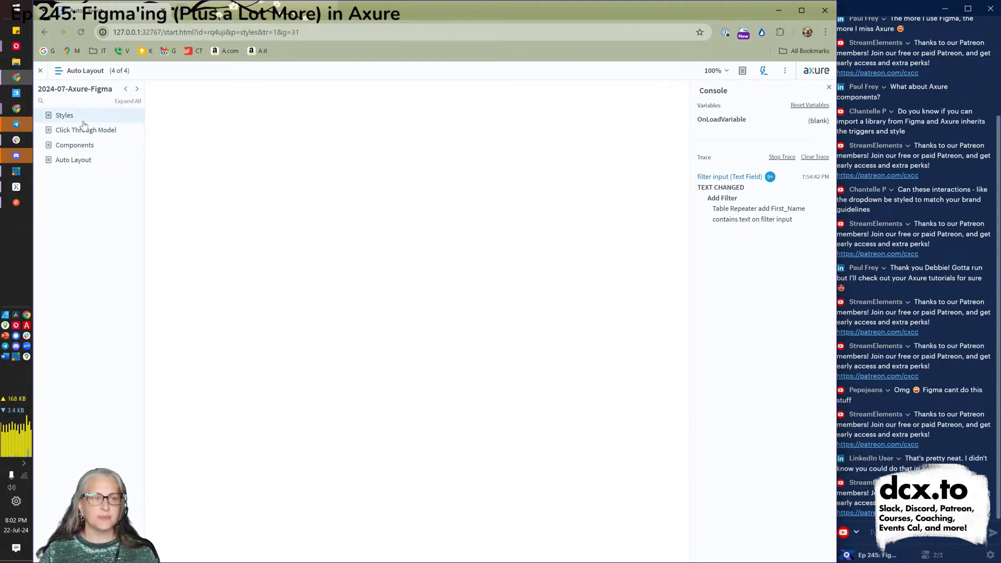
{"action": "left_click", "coordinate": [16, 186]}
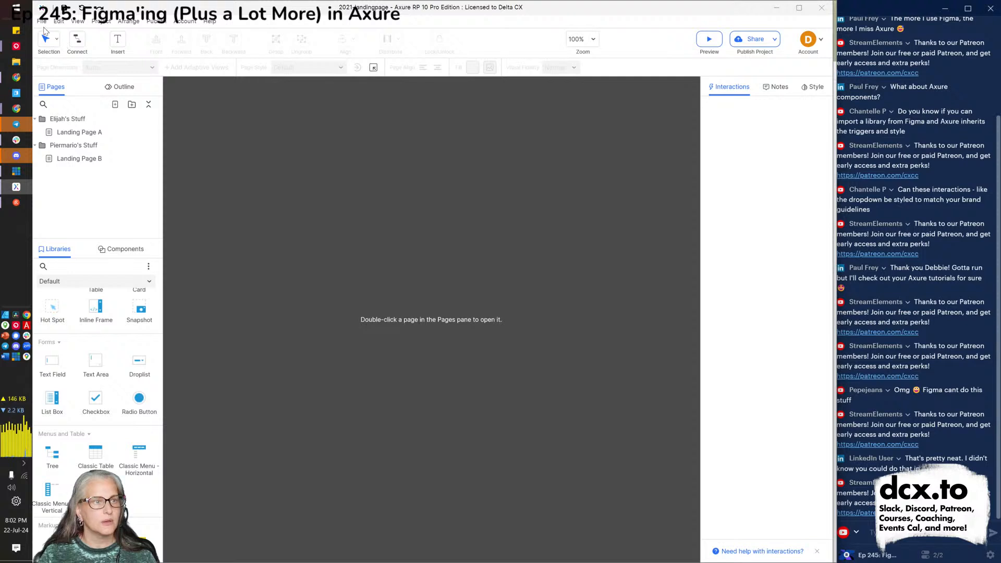
Reopen 2024-07-Axure-Figma.rp from File > Open Recent and head back to the browser.
{"action": "left_click", "coordinate": [42, 21]}
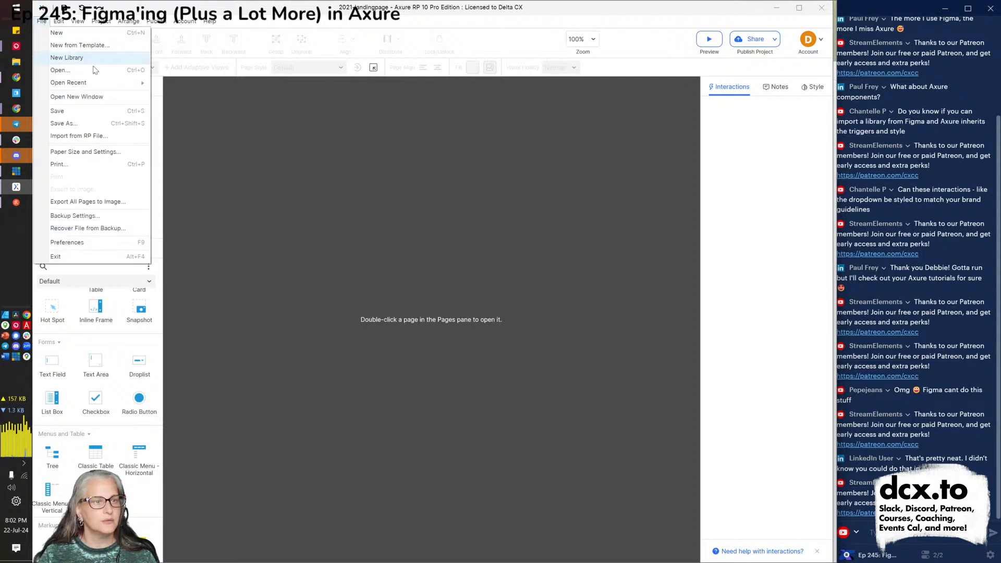
{"action": "mouse_move", "coordinate": [115, 84]}
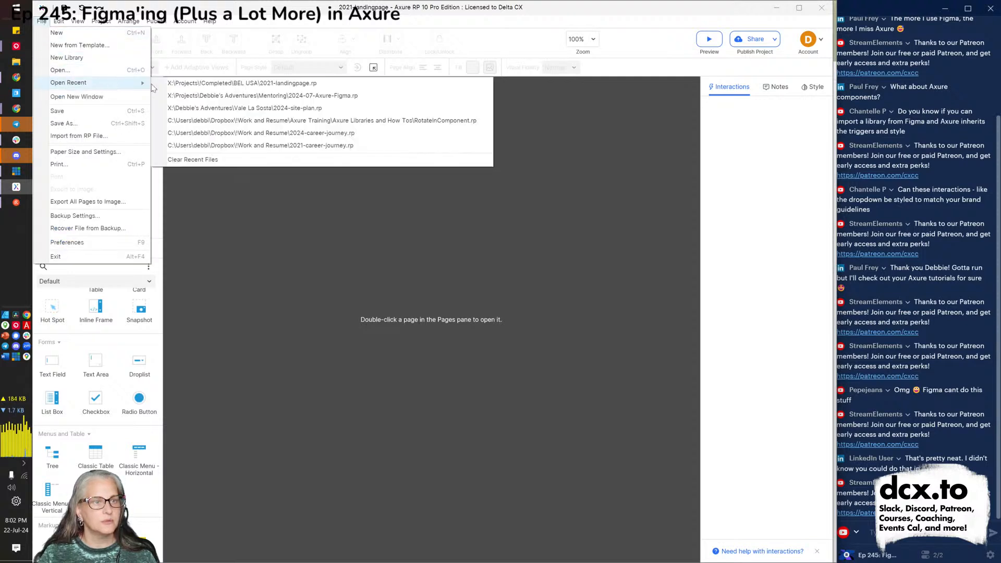
{"action": "left_click", "coordinate": [225, 96]}
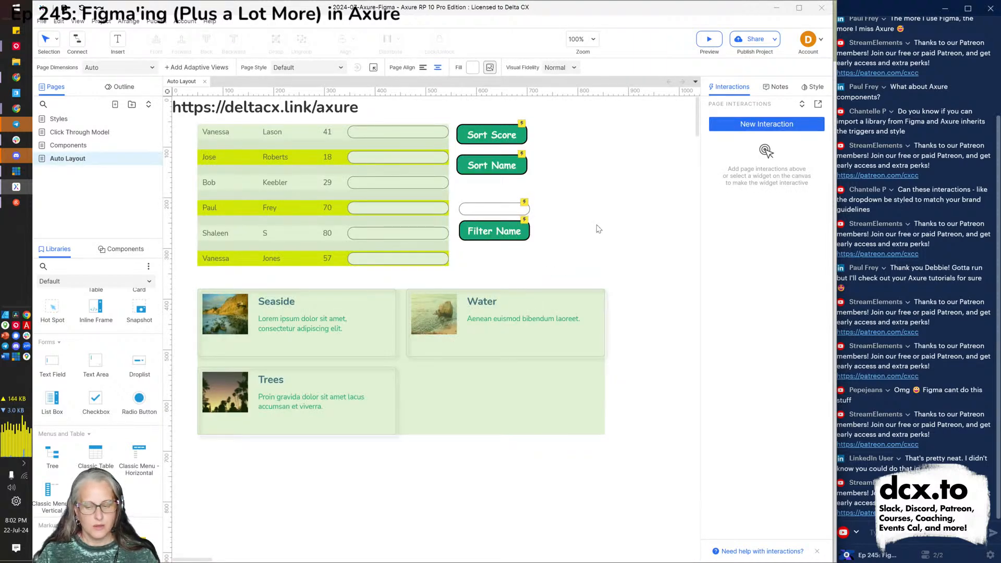
{"action": "key", "text": "alt+Tab"}
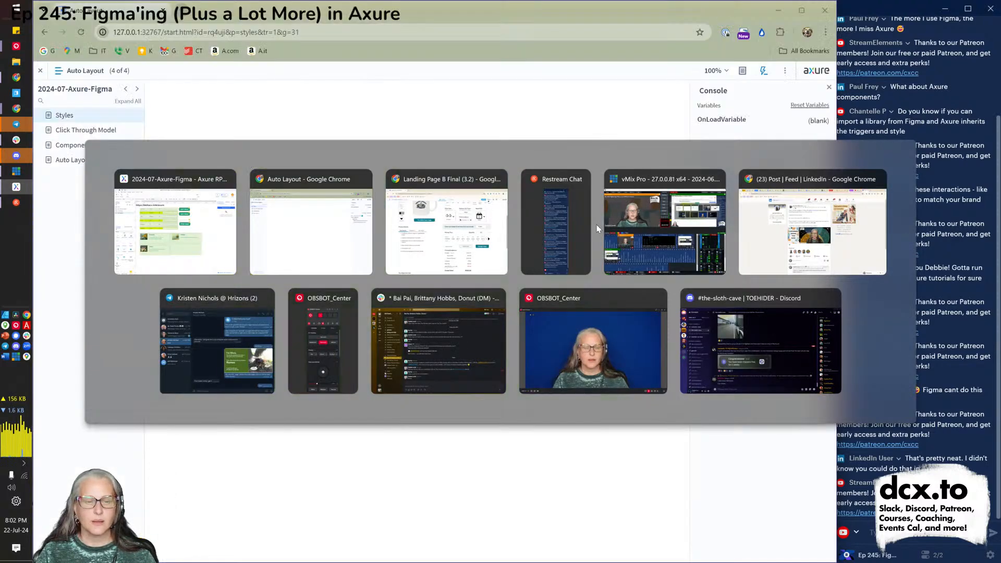
Refresh the preview, agree to the terms, enter a first name, then switch vMix to the camera shot.
{"action": "key", "text": "F5"}
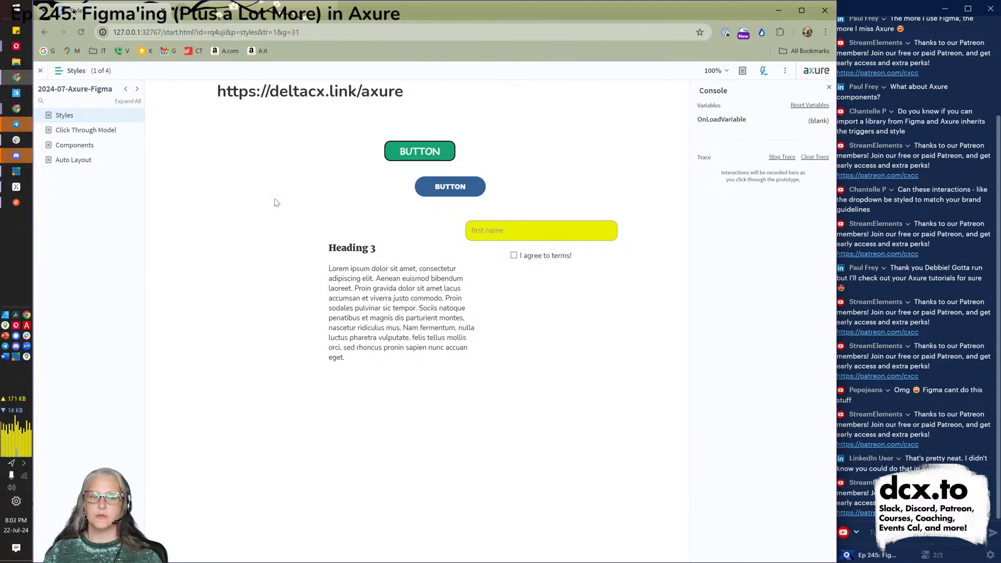
{"action": "left_click", "coordinate": [513, 255]}
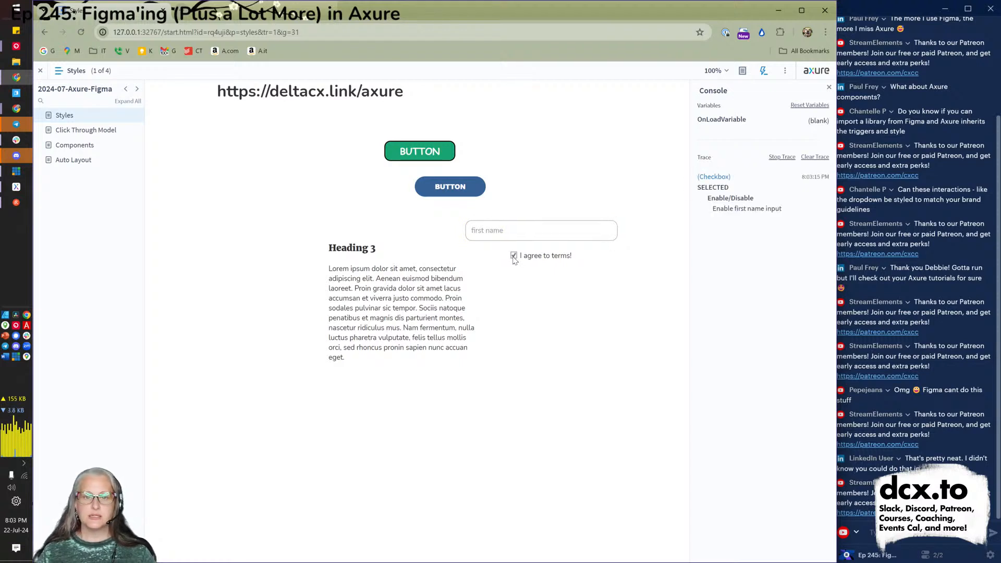
{"action": "left_click", "coordinate": [499, 224]}
{"action": "type", "text": "Debbie"}
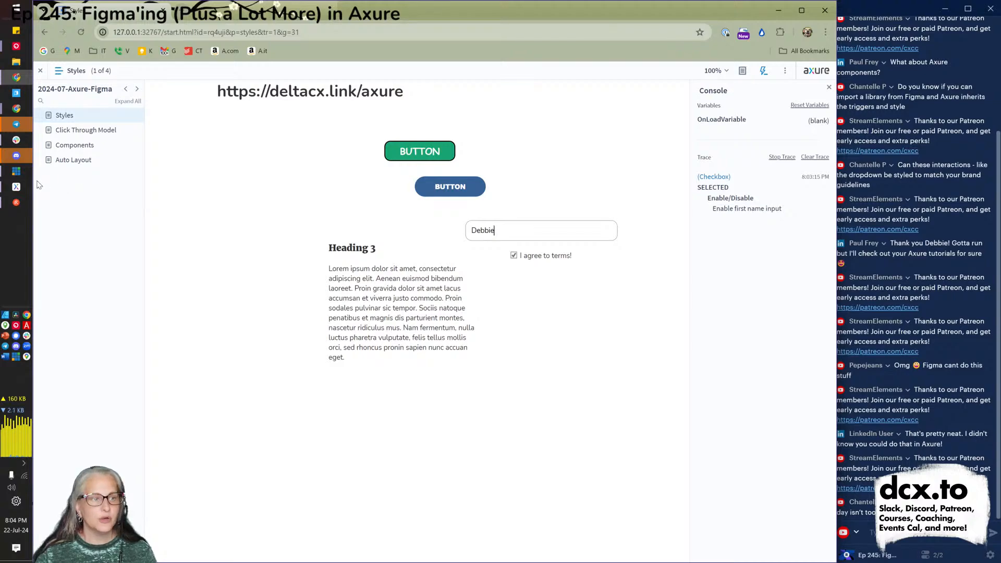
{"action": "left_click", "coordinate": [18, 175]}
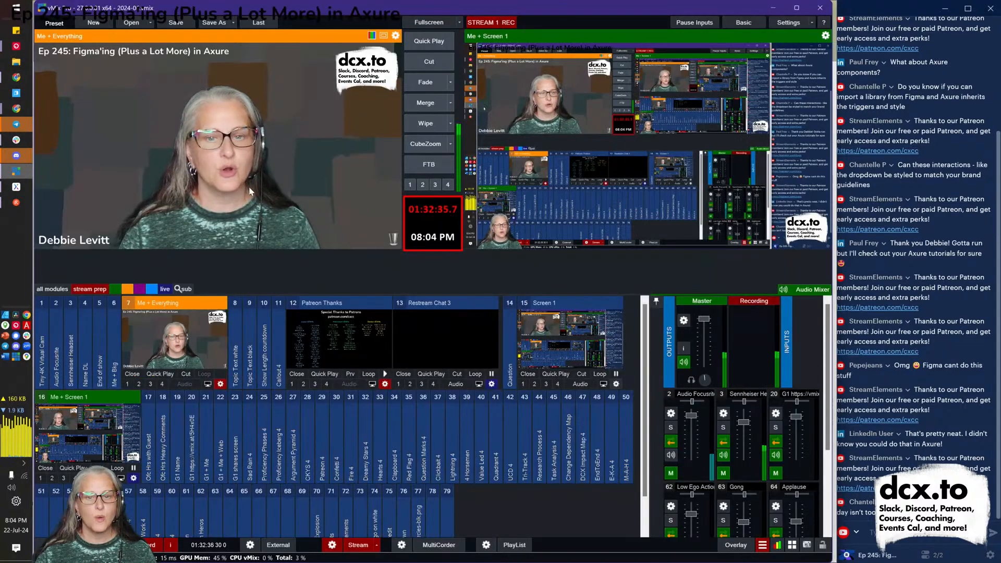
{"action": "left_click", "coordinate": [425, 103]}
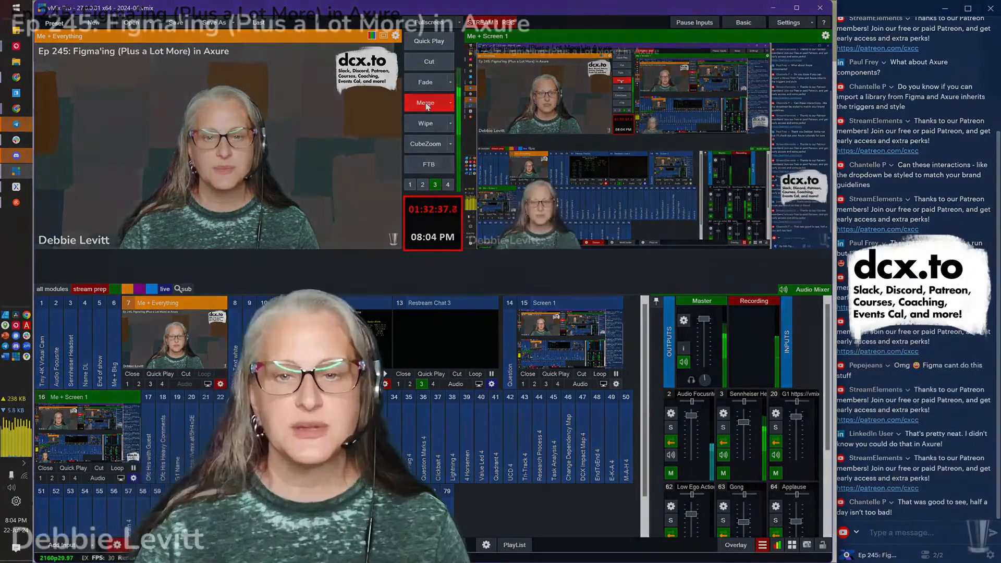
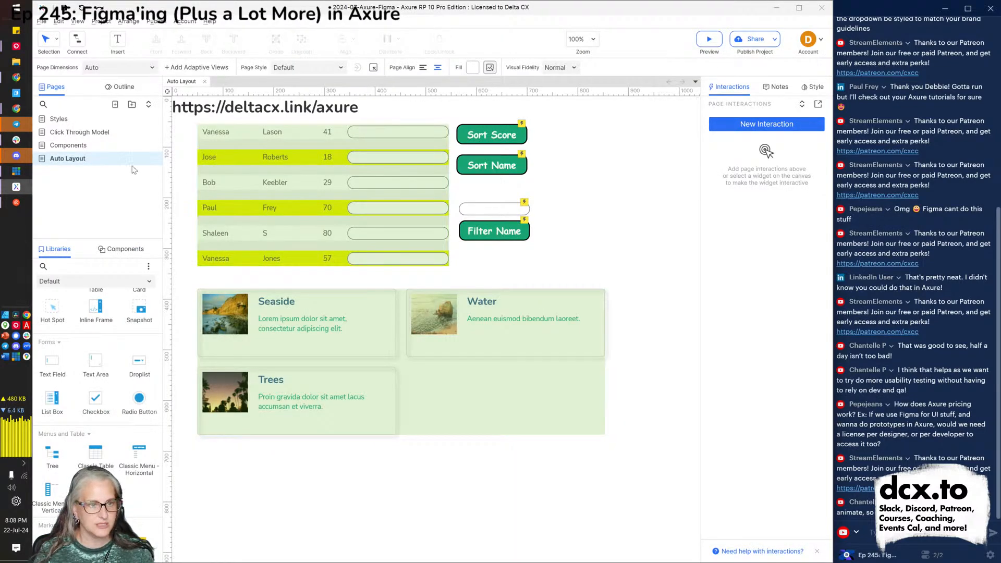
On the Styles page, select the blue button and open its full Interaction Editor.
{"action": "left_click", "coordinate": [59, 119]}
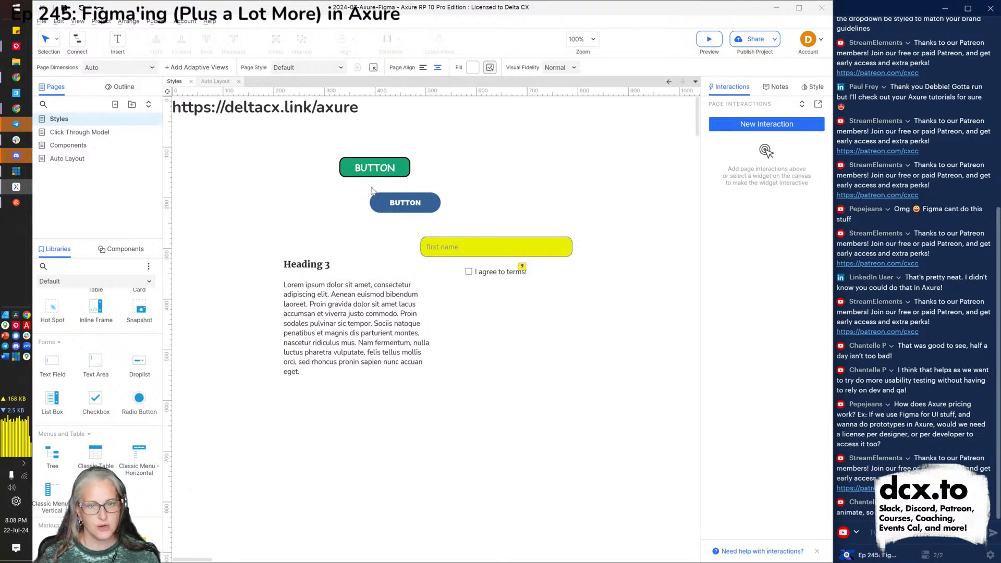
{"action": "left_click", "coordinate": [393, 206]}
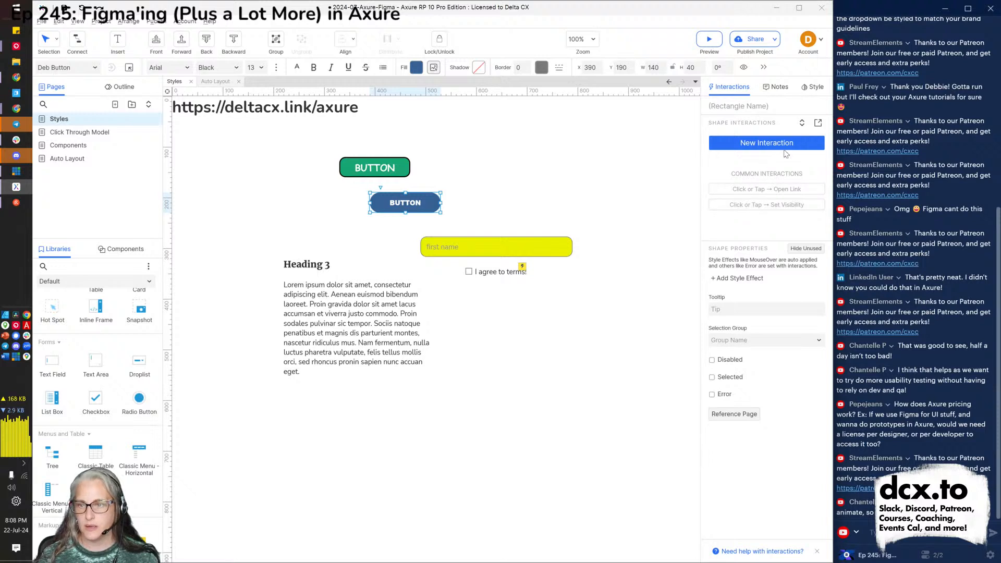
{"action": "left_click", "coordinate": [817, 124]}
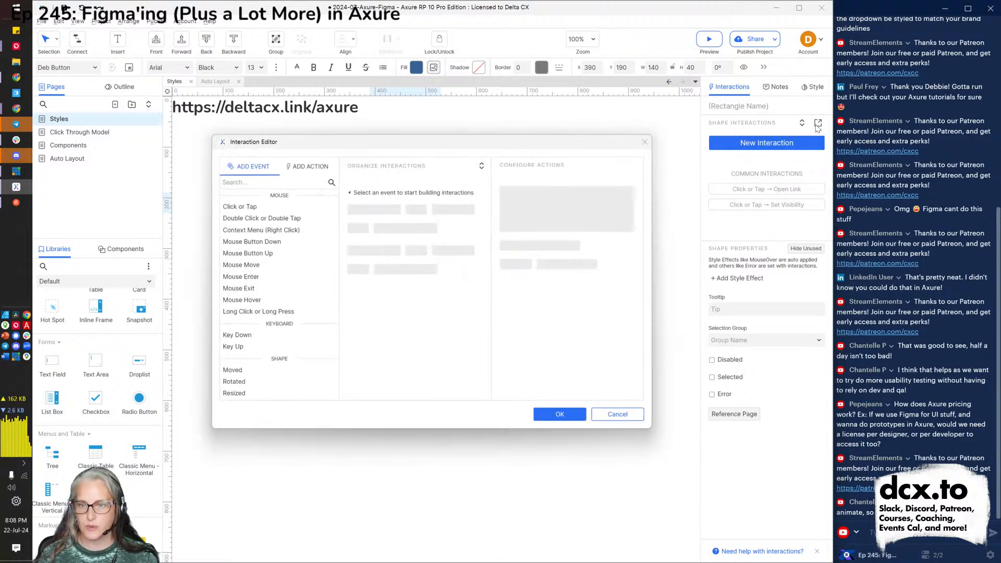
Draft a Click or Tap Show/Hide interaction, then cancel it without saving.
{"action": "left_click", "coordinate": [263, 208]}
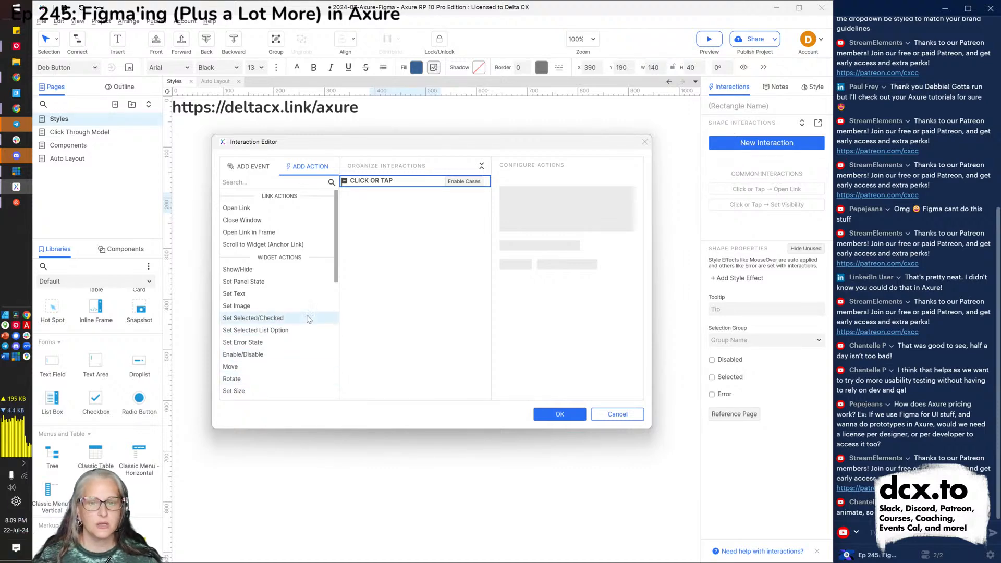
{"action": "left_click", "coordinate": [267, 271]}
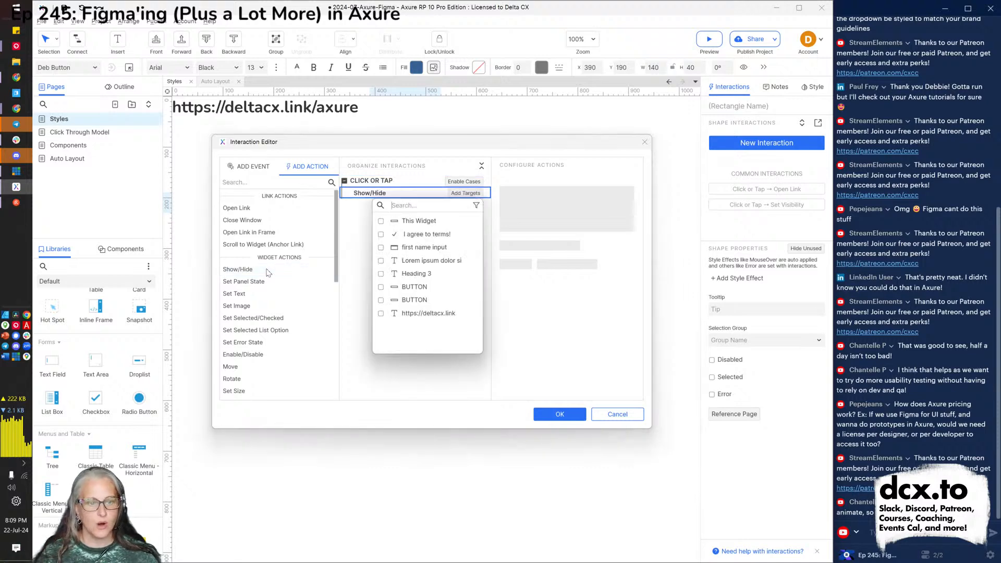
{"action": "left_click", "coordinate": [617, 414]}
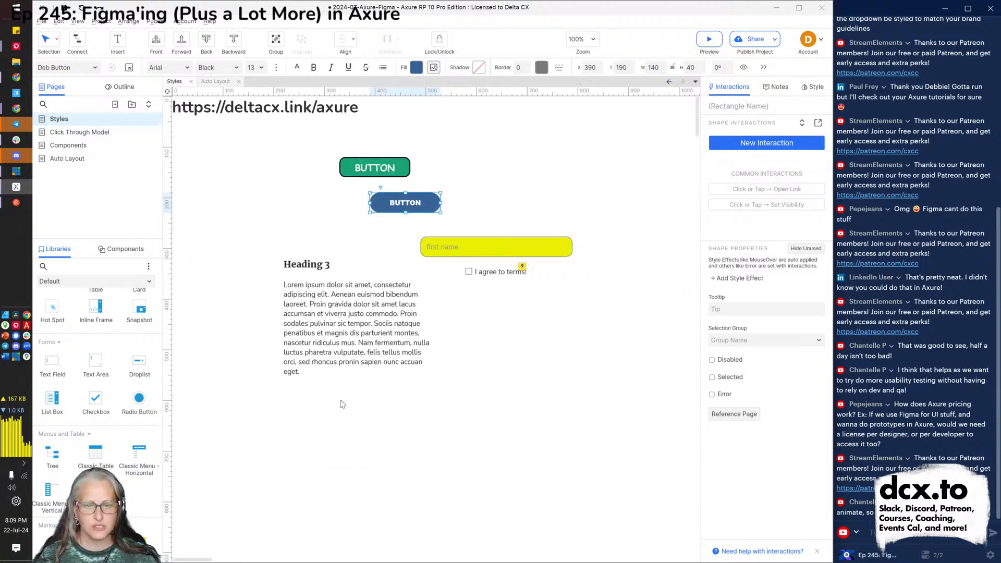
{"action": "scroll", "coordinate": [52, 356], "scroll_direction": "up", "scroll_amount": 5}
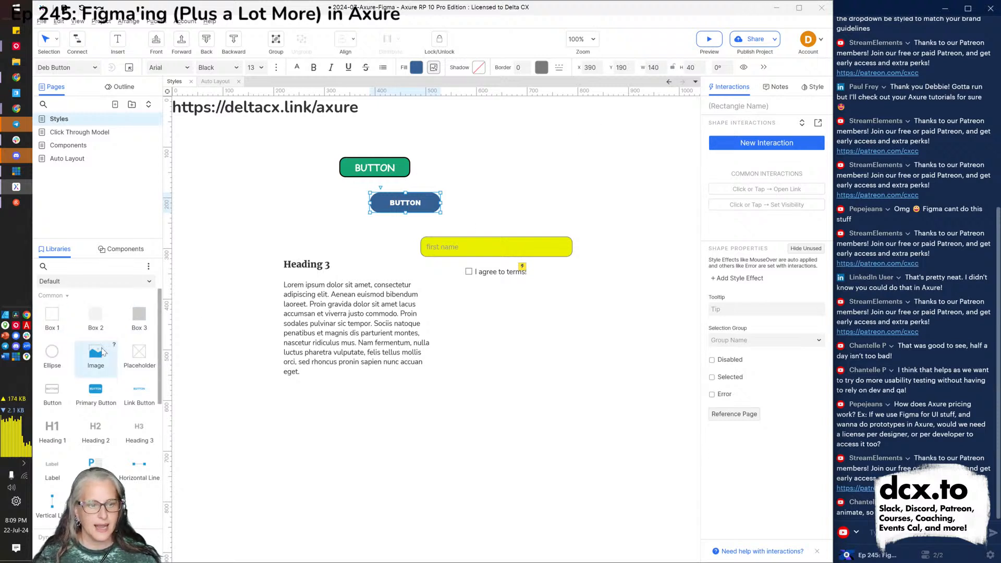
Place a box at the page's right, stretch it to 440 tall, name it side panel, and hide it.
{"action": "left_click_drag", "start_coordinate": [138, 325], "coordinate": [555, 137]}
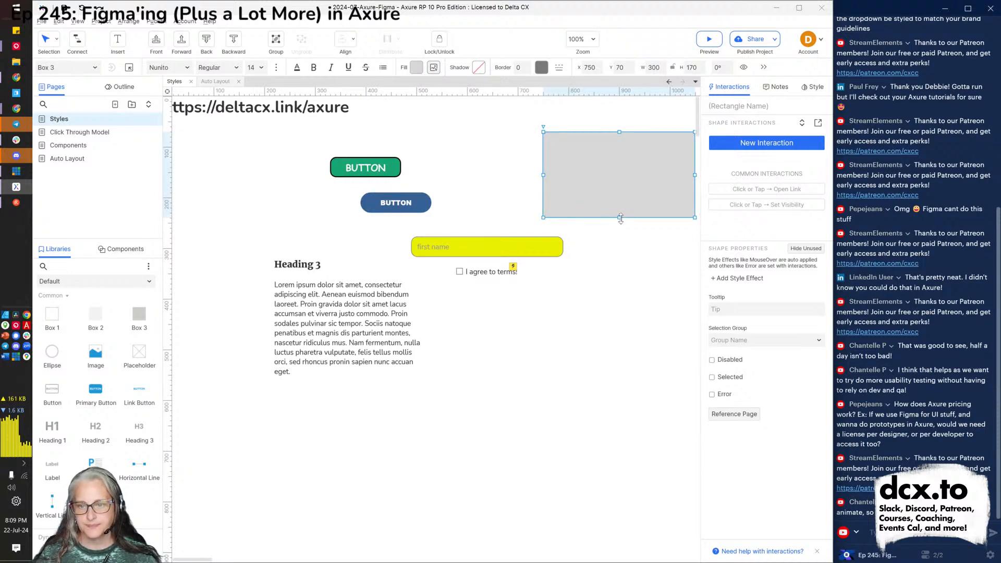
{"action": "left_click_drag", "start_coordinate": [620, 218], "coordinate": [625, 358]}
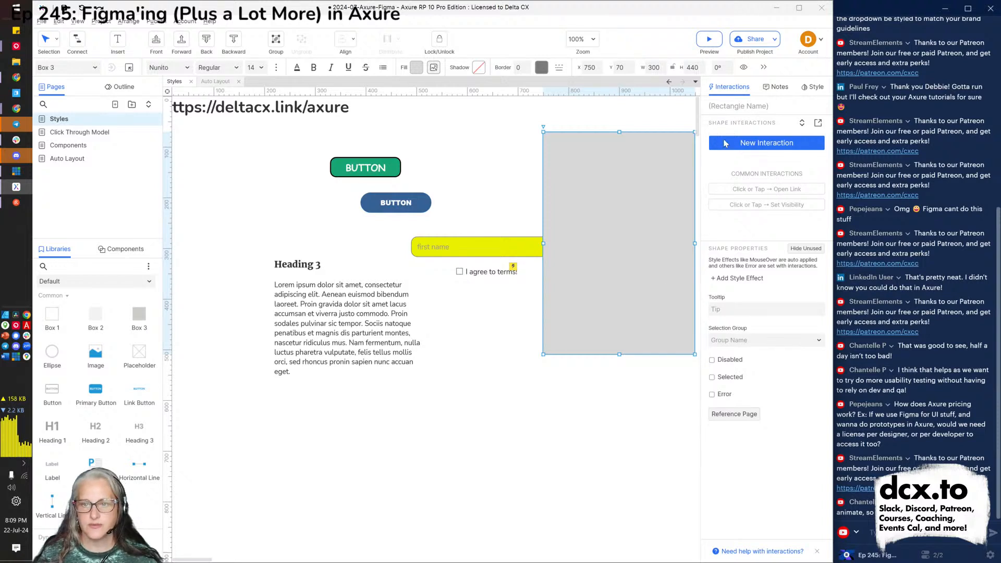
{"action": "left_click", "coordinate": [735, 107]}
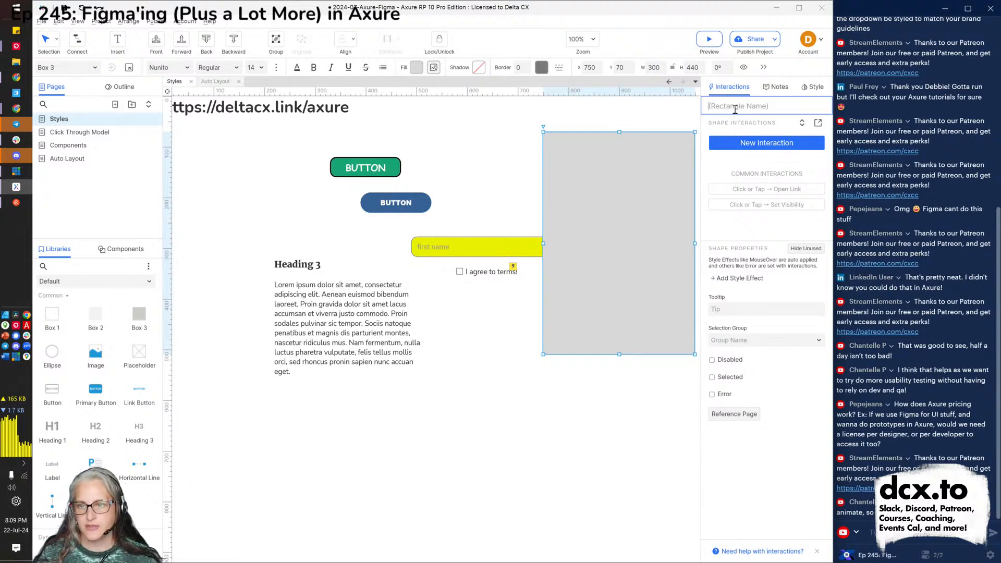
{"action": "type", "text": "slde panel"}
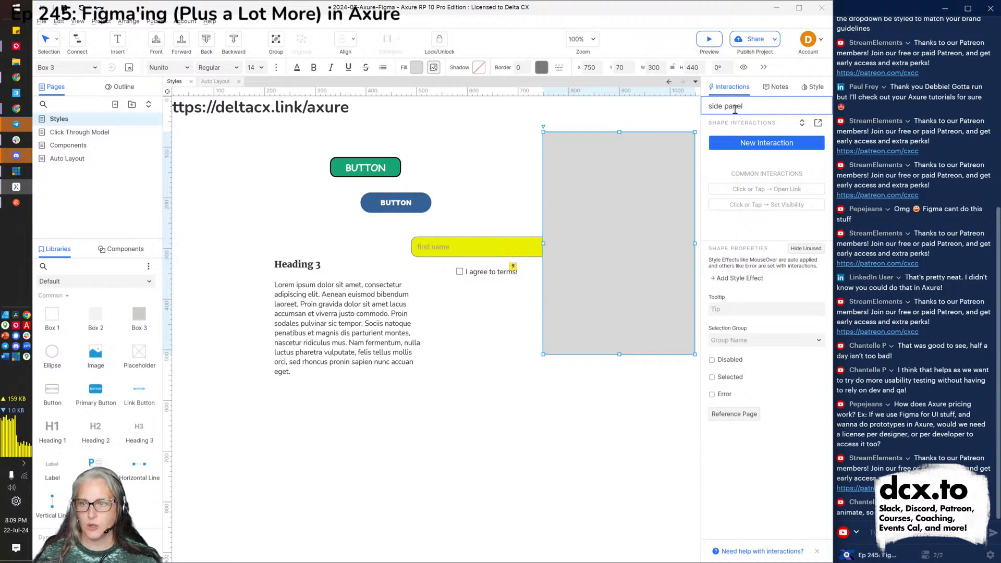
{"action": "left_click", "coordinate": [743, 66]}
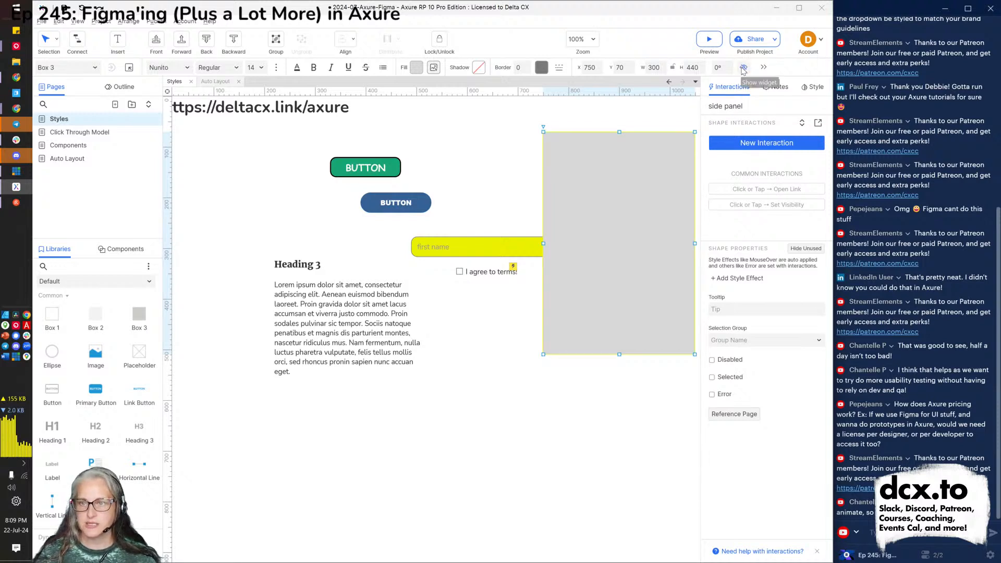
{"action": "left_click", "coordinate": [389, 200]}
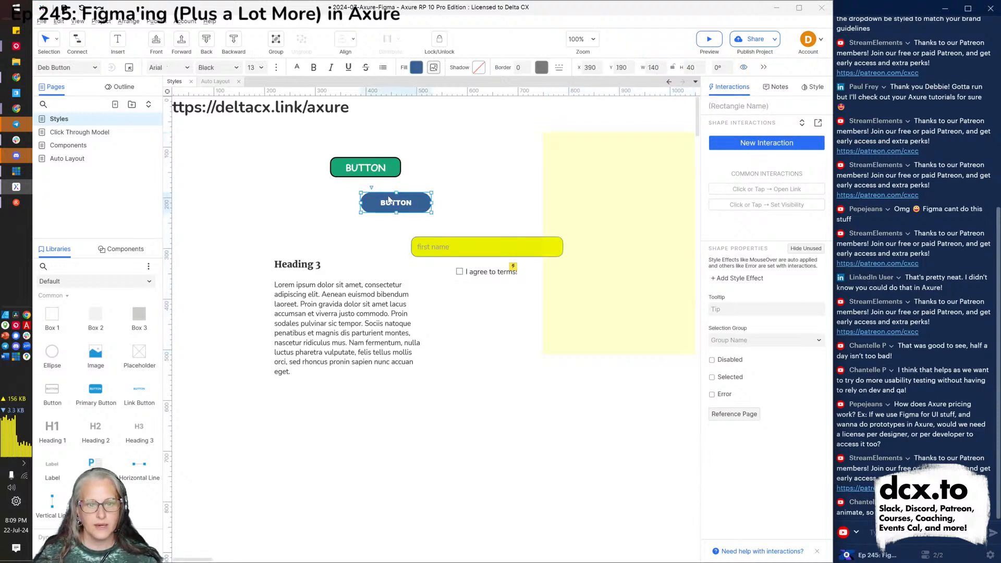
Give the blue button a Click or Tap action showing side panel, sliding left over 1000 ms.
{"action": "left_click", "coordinate": [764, 146]}
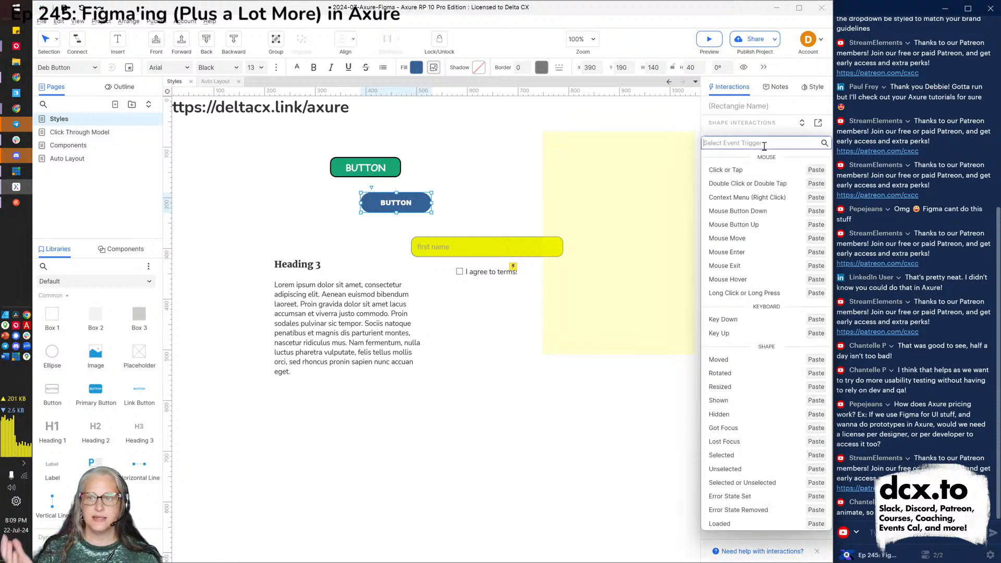
{"action": "left_click", "coordinate": [747, 172]}
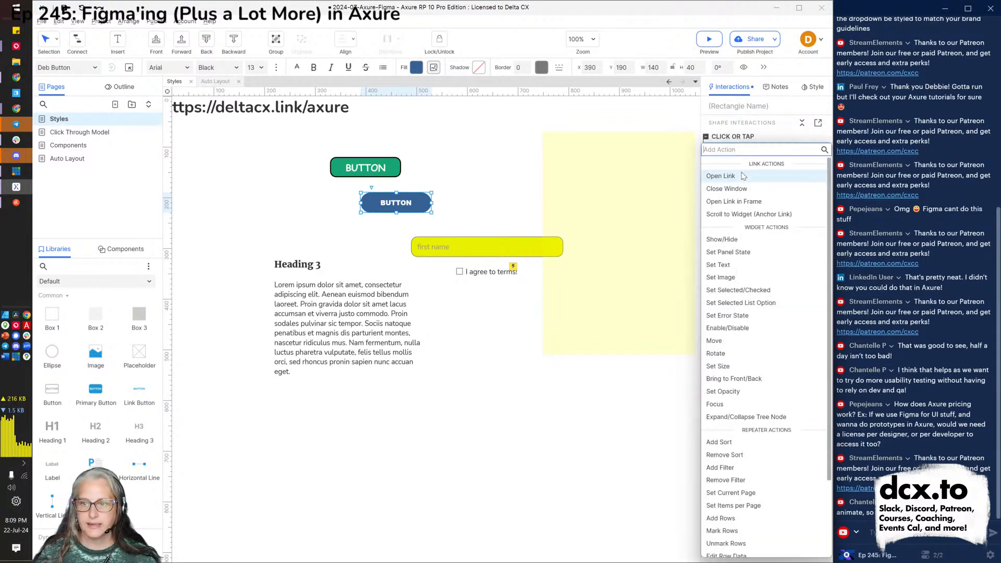
{"action": "left_click", "coordinate": [725, 240]}
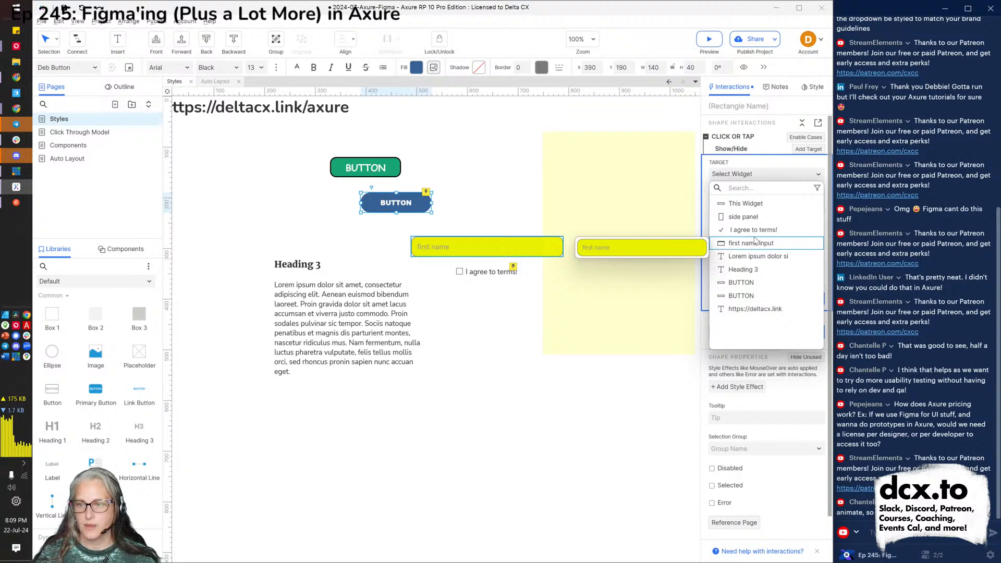
{"action": "left_click", "coordinate": [746, 216]}
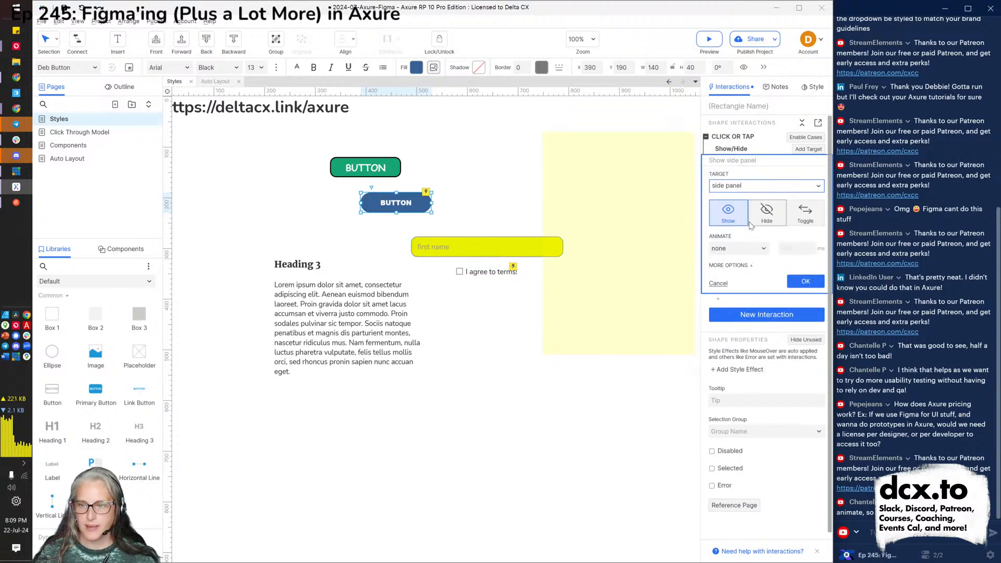
{"action": "left_click", "coordinate": [732, 248]}
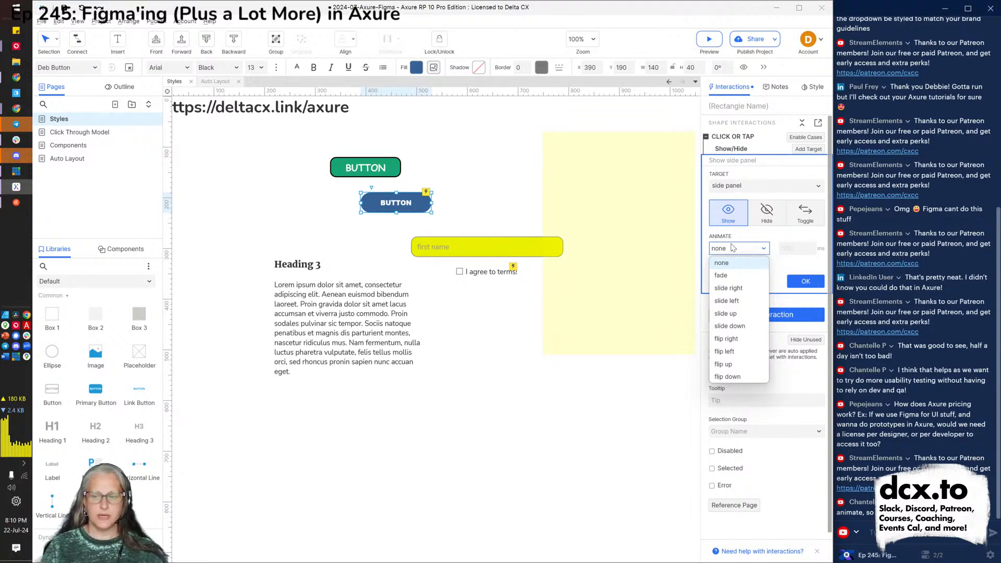
{"action": "left_click", "coordinate": [733, 301]}
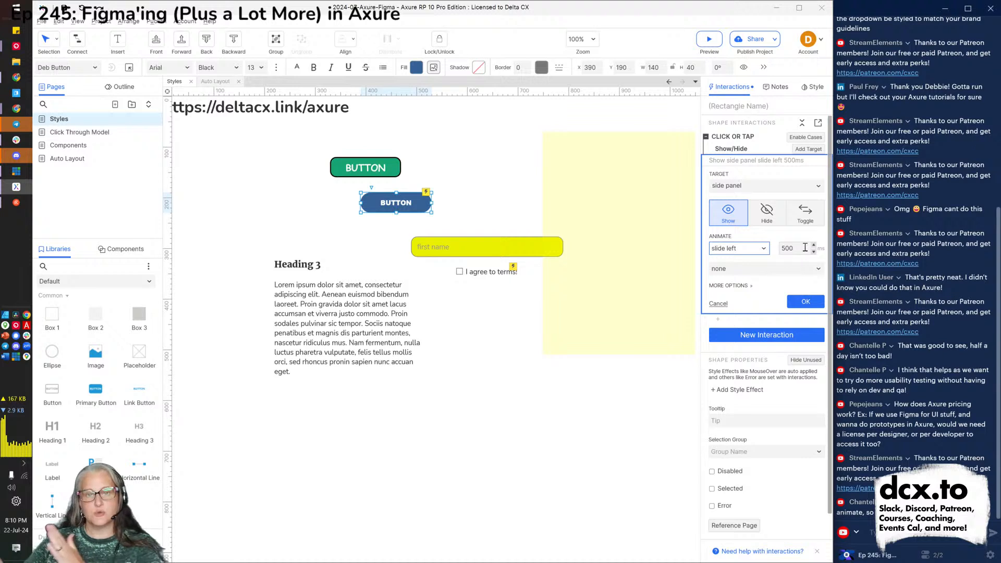
{"action": "double_click", "coordinate": [805, 248]}
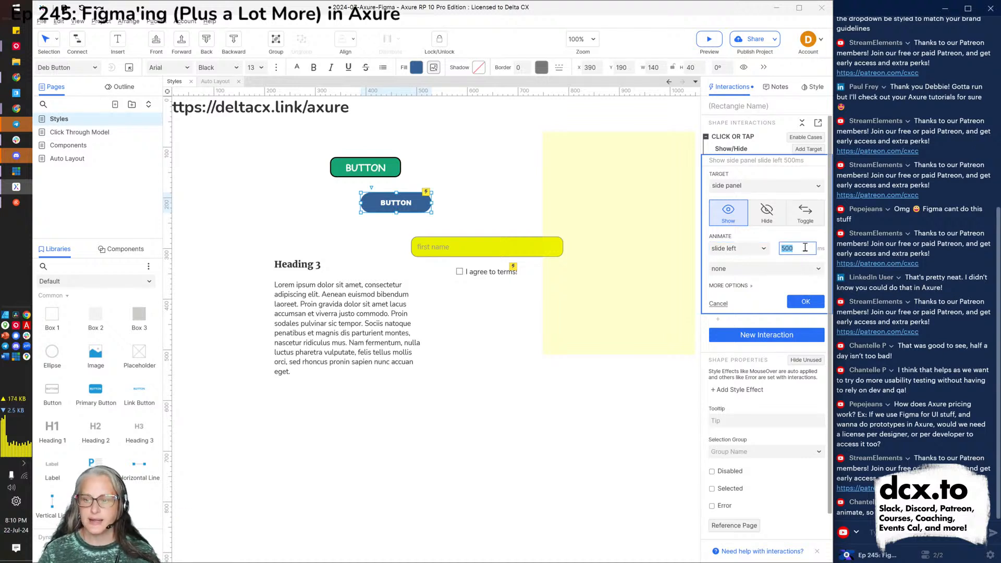
{"action": "type", "text": "1000"}
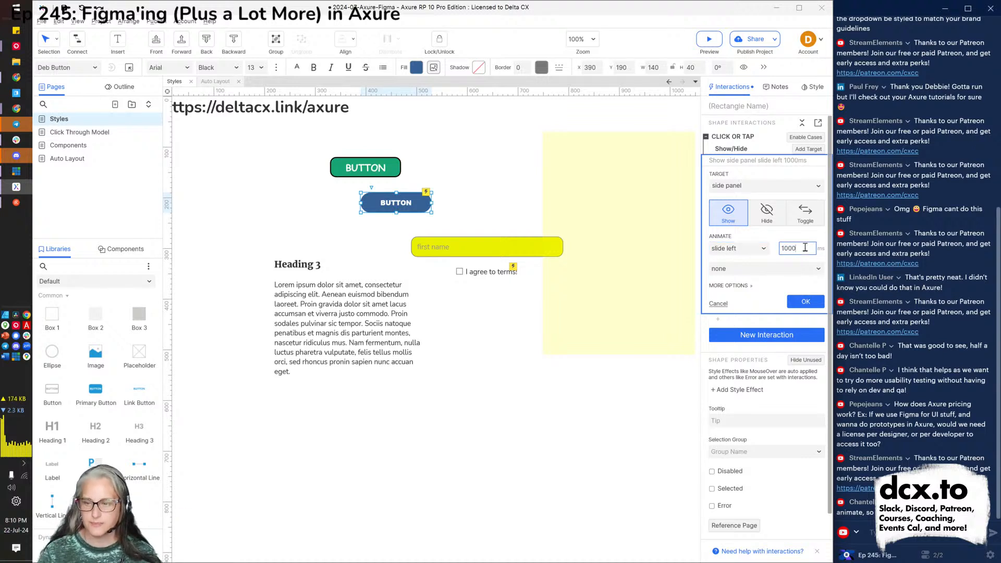
{"action": "left_click", "coordinate": [753, 268]}
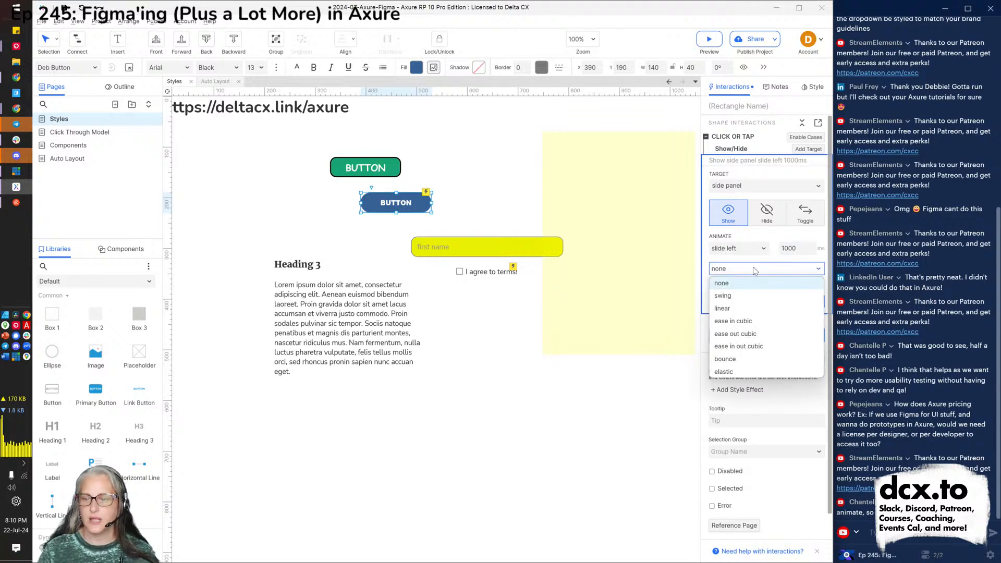
{"action": "left_click", "coordinate": [753, 269]}
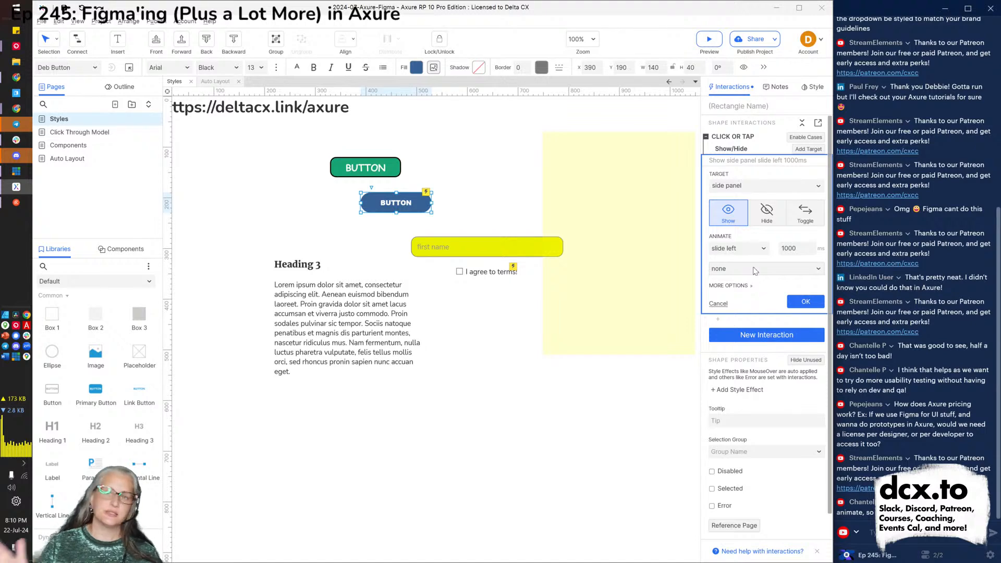
{"action": "left_click", "coordinate": [805, 303]}
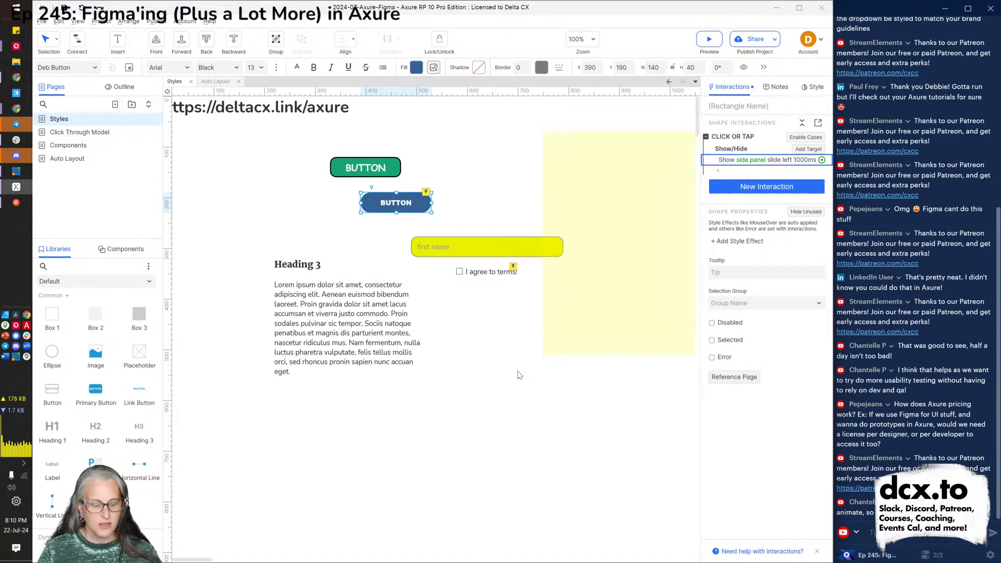
{"action": "key", "text": "alt+Tab"}
{"action": "key", "text": "alt+Tab"}
{"action": "key", "text": "alt+Tab"}
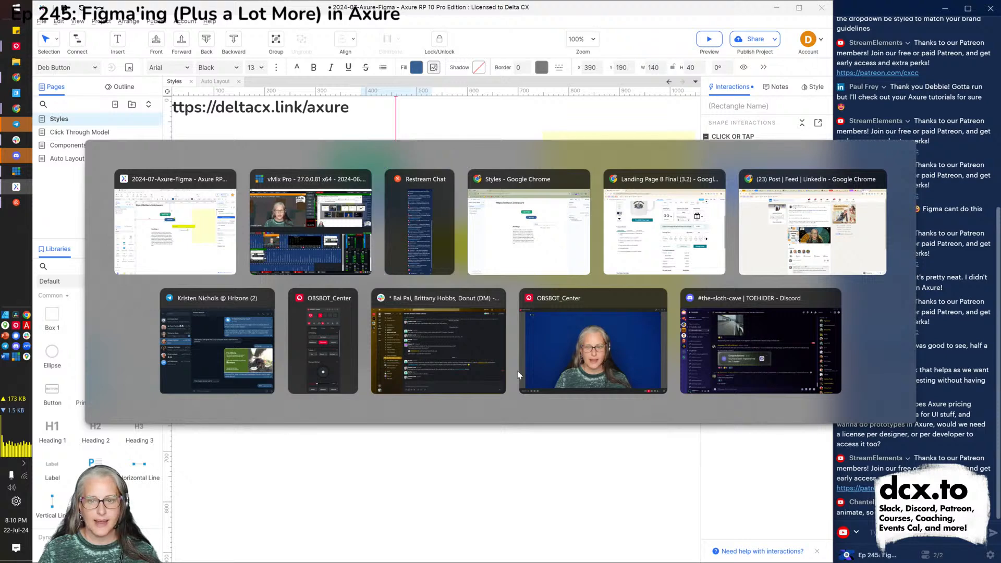
Refresh the Chrome preview, close the console, and confirm the blue button slides in the side panel.
{"action": "key", "text": "F5"}
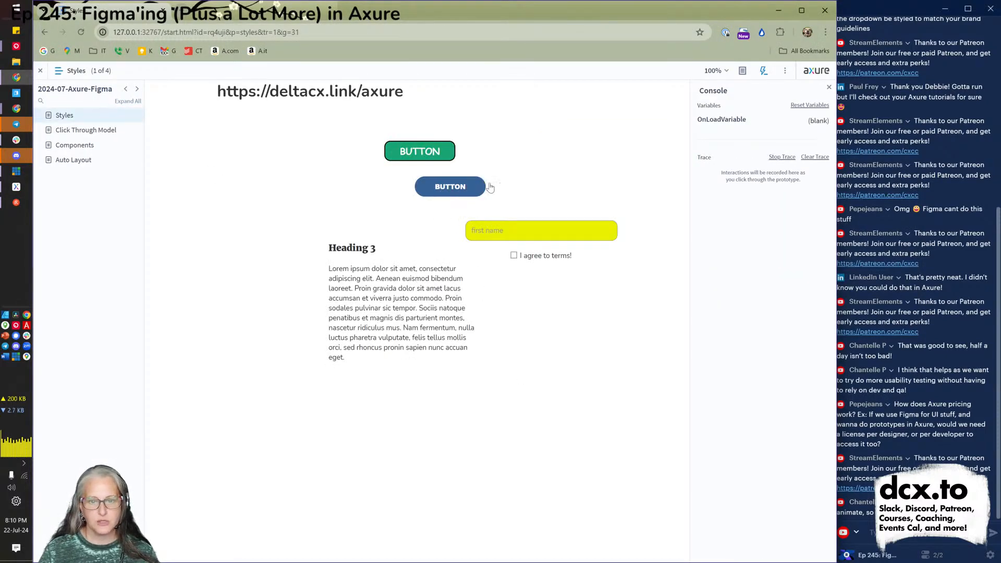
{"action": "left_click", "coordinate": [763, 70]}
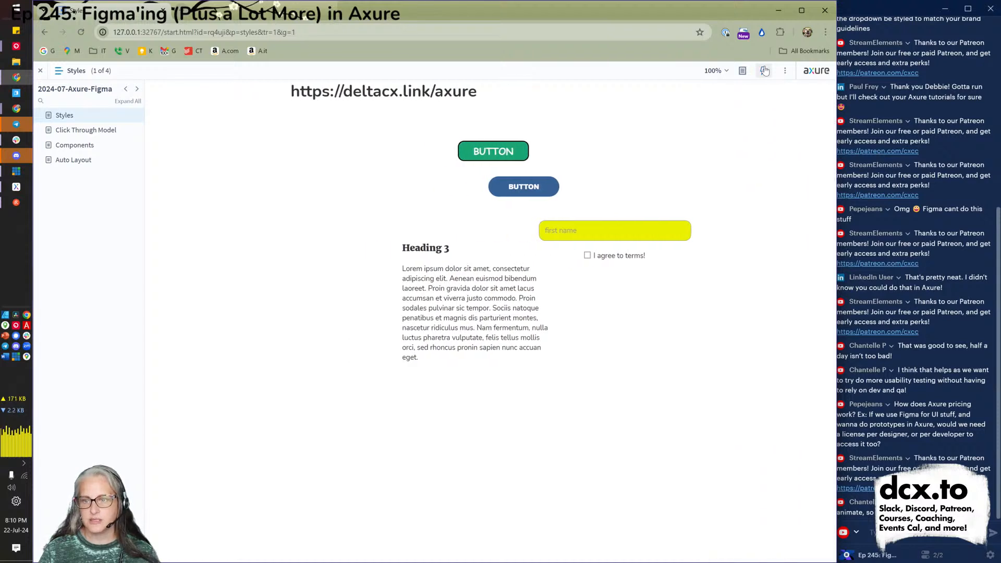
{"action": "left_click", "coordinate": [512, 194]}
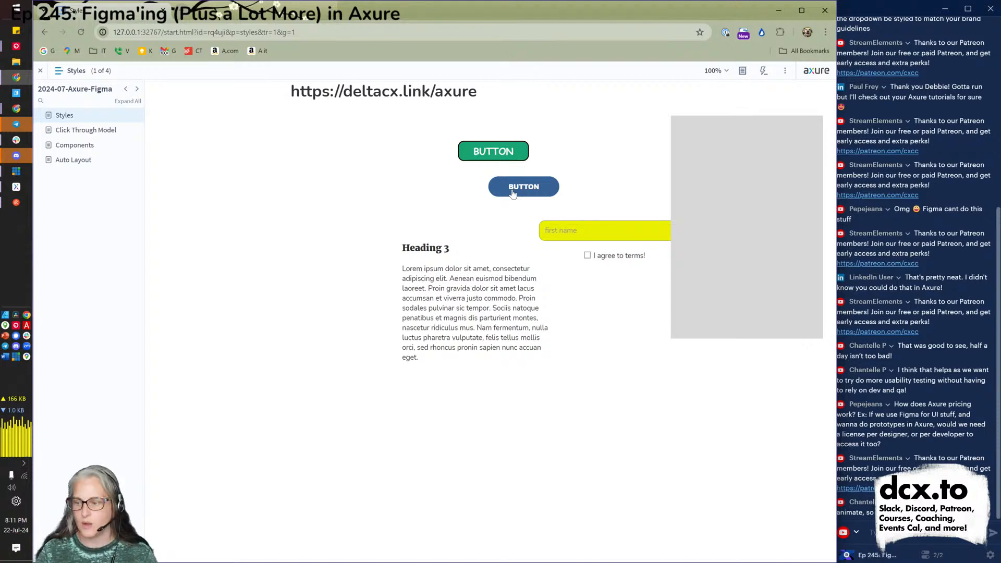
{"action": "key", "text": "alt+Tab"}
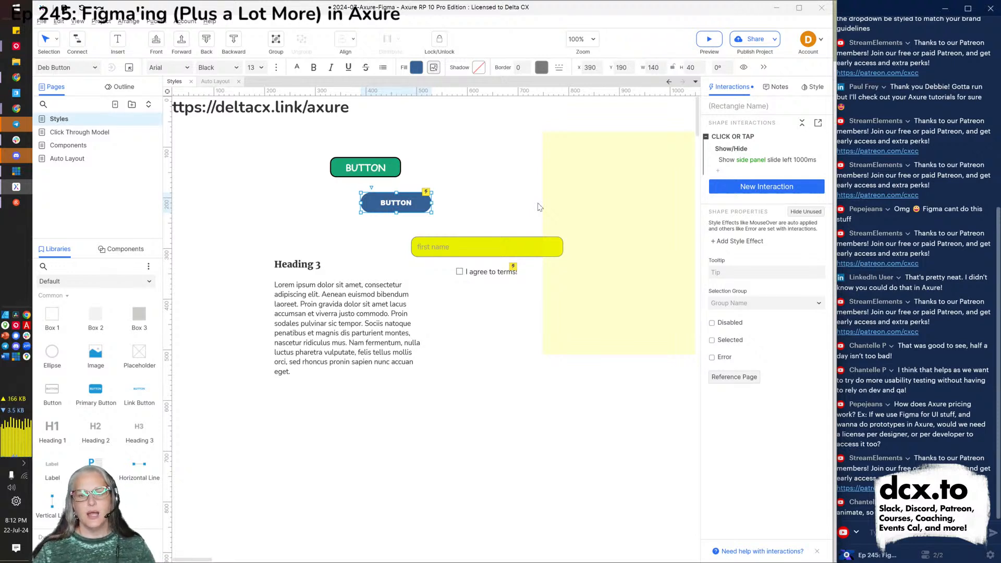
Set the Show side panel action's Special Behavior to Treat as lightbox.
{"action": "left_click", "coordinate": [764, 161]}
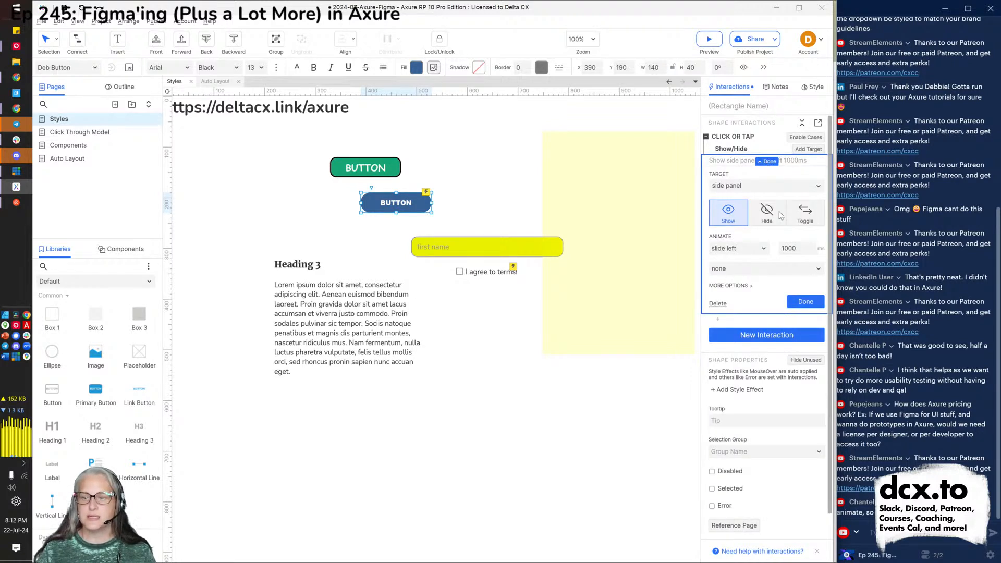
{"action": "left_click", "coordinate": [749, 287]}
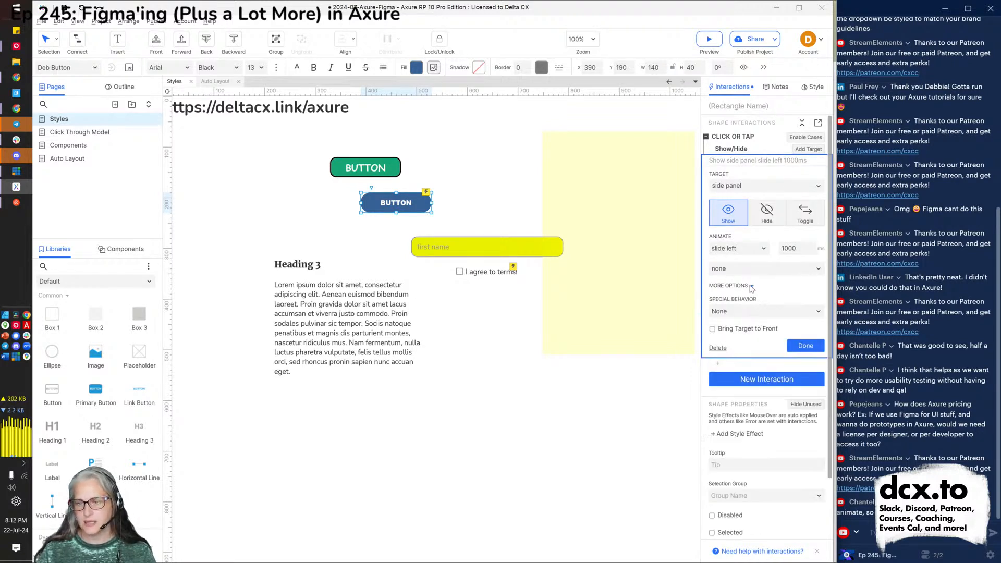
{"action": "left_click", "coordinate": [732, 313]}
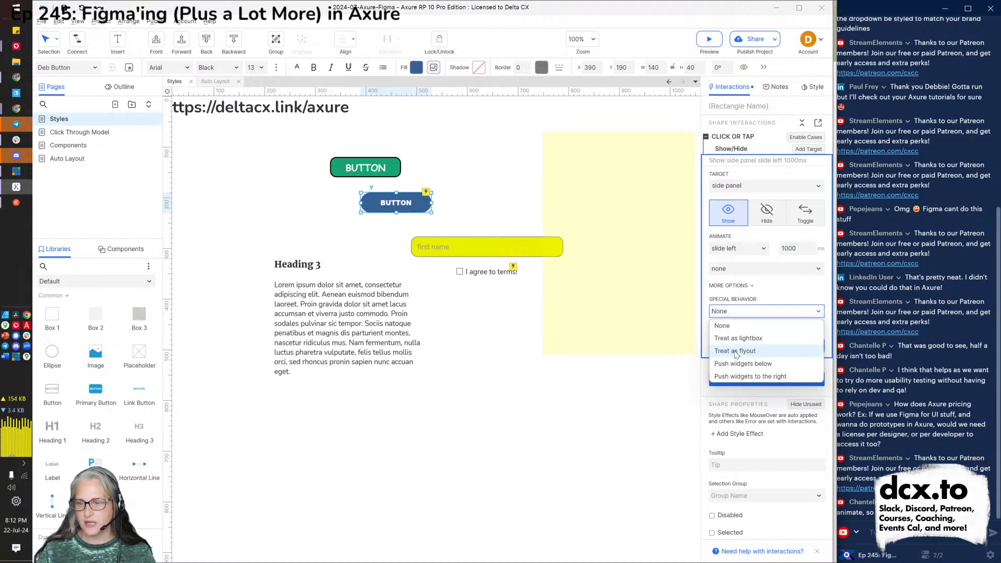
{"action": "left_click", "coordinate": [737, 338]}
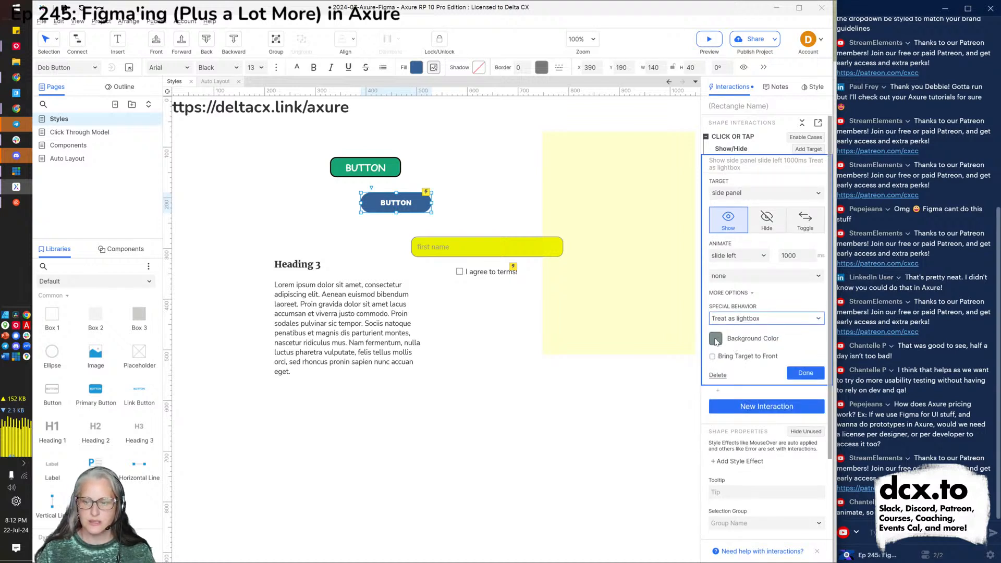
{"action": "left_click", "coordinate": [803, 376]}
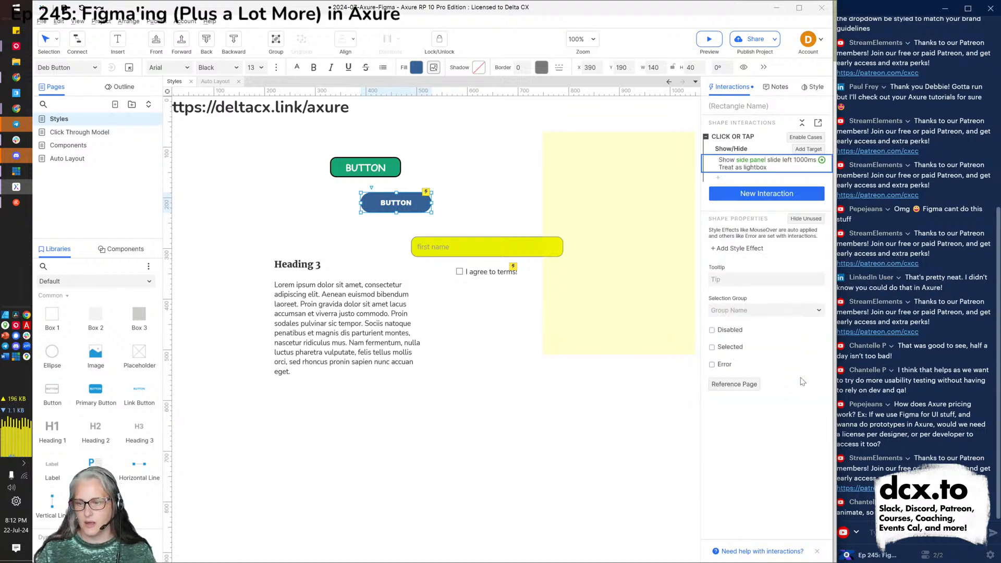
{"action": "left_click", "coordinate": [546, 436]}
{"action": "key", "text": "ctrl+period"}
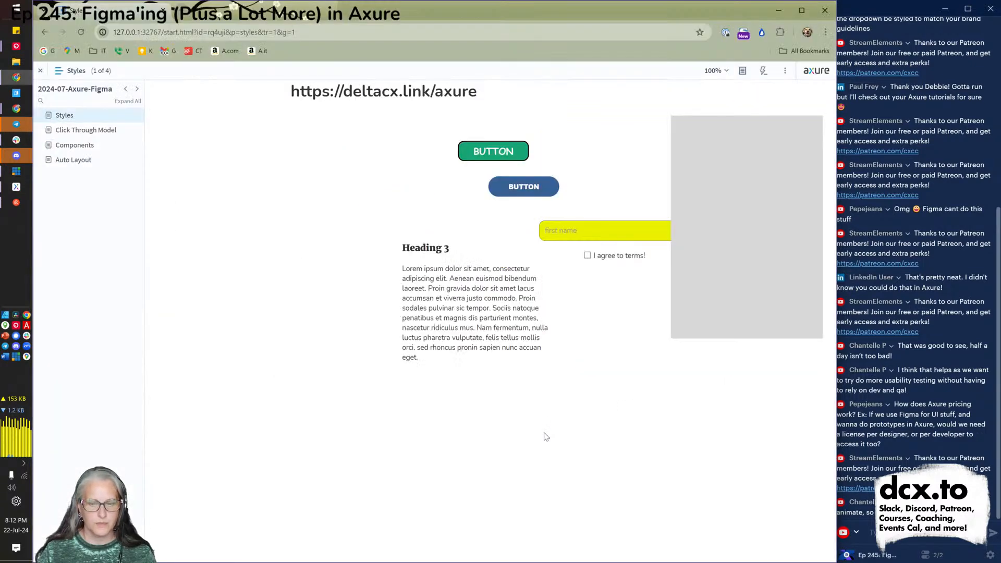
In the preview, open the lightbox side panel with the blue button, then dismiss it via the overlay.
{"action": "left_click", "coordinate": [524, 191]}
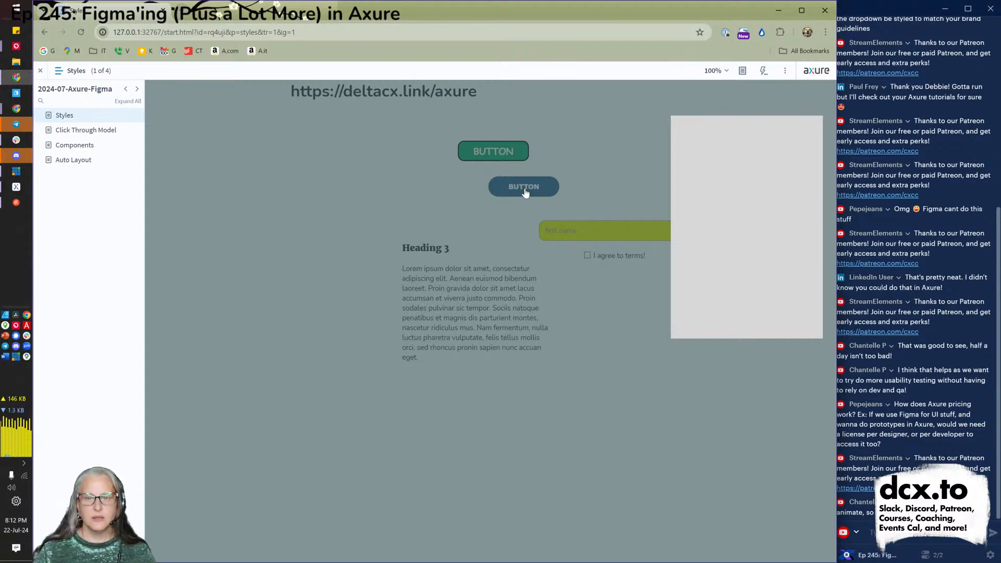
{"action": "left_click", "coordinate": [525, 193]}
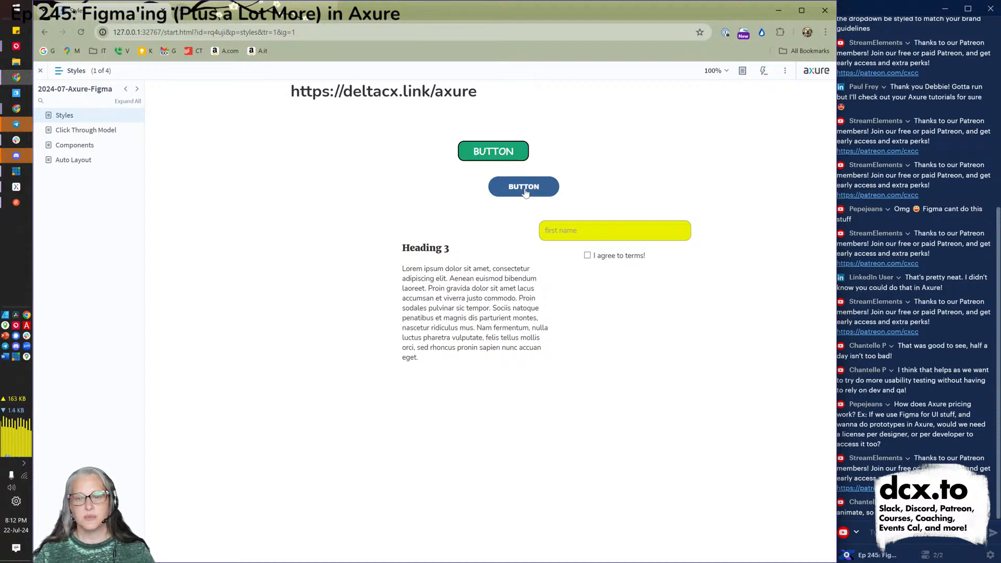
{"action": "key", "text": "alt+Tab"}
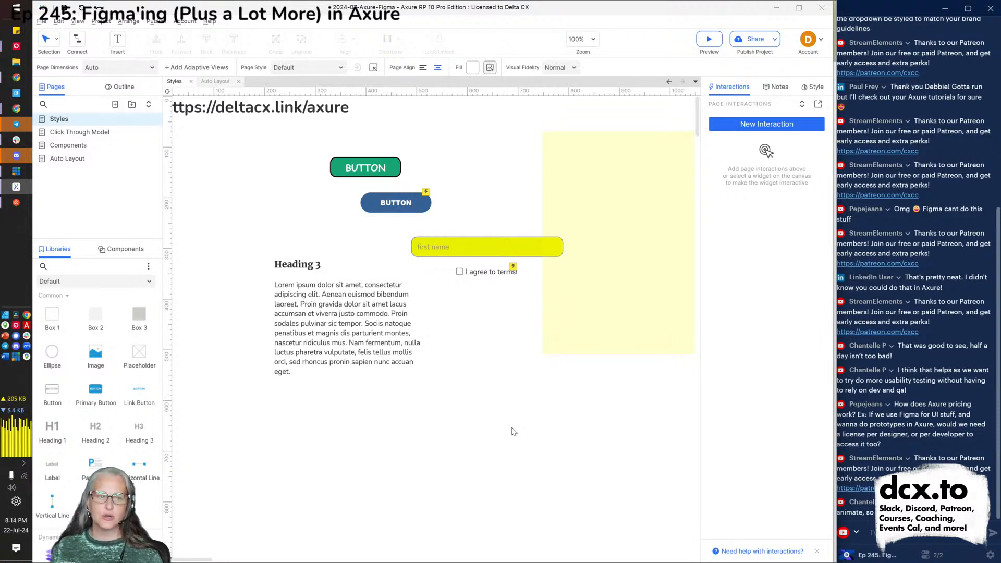
Switch from Axure to the vMix streaming mixer.
{"action": "scroll", "coordinate": [513, 431], "scroll_direction": "left", "scroll_amount": 1}
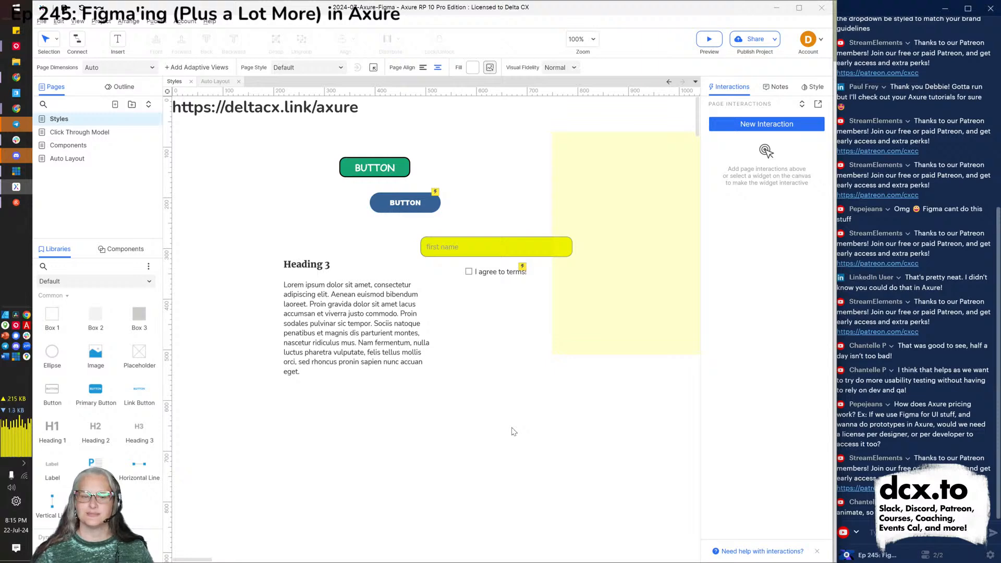
{"action": "key", "text": "alt+Tab"}
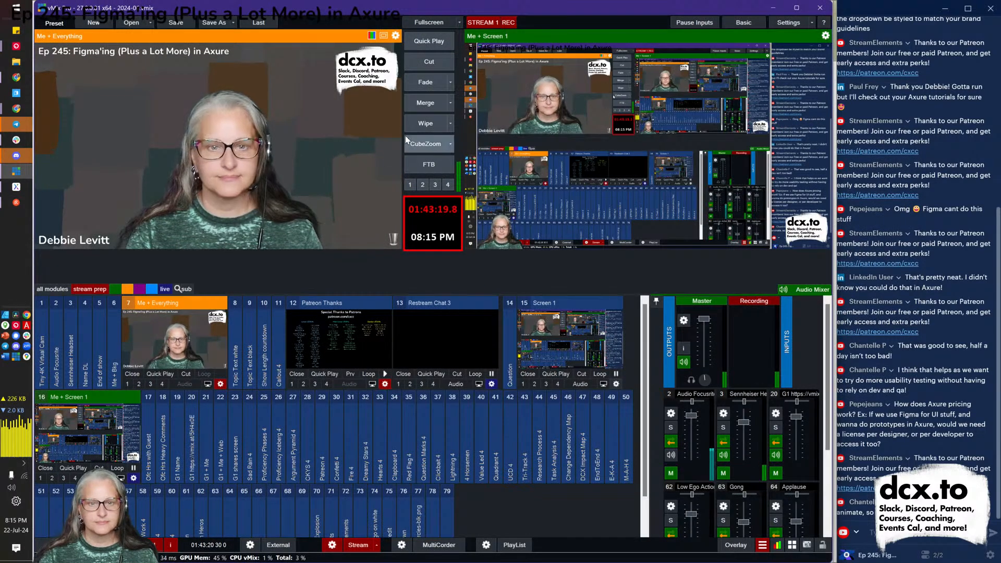
Dissolve the vMix stream to the webcam shot with Merge, then return to Axure.
{"action": "left_click", "coordinate": [422, 103]}
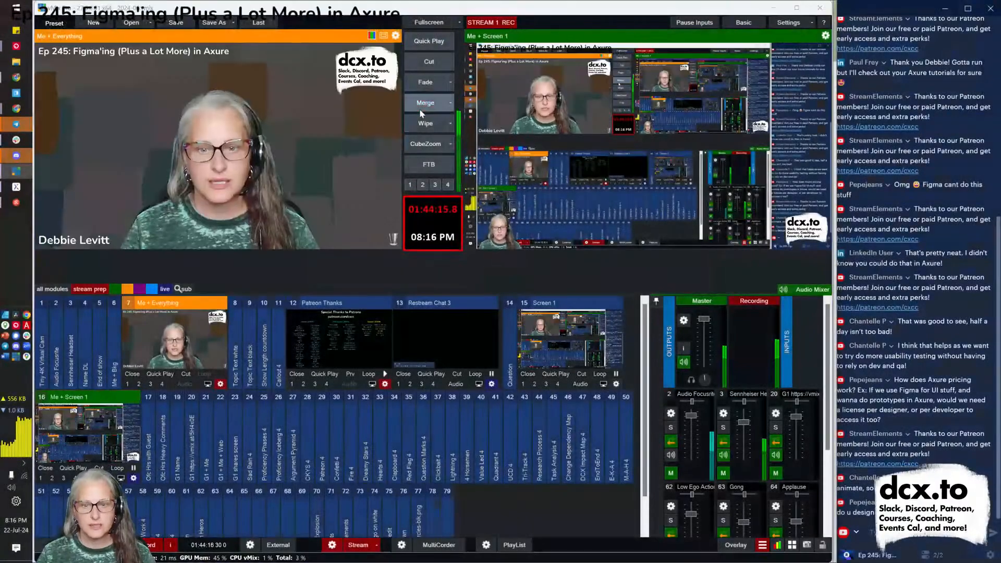
{"action": "key", "text": "alt+Tab"}
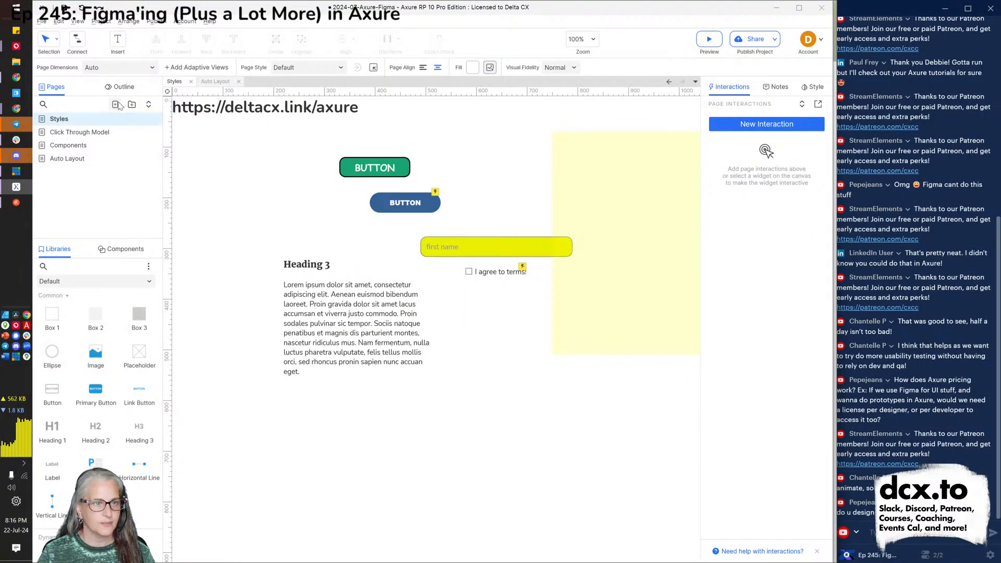
{"action": "left_click", "coordinate": [115, 104]}
Name the new page below Styles 'Mobile'.
{"action": "type", "text": "Mobile"}
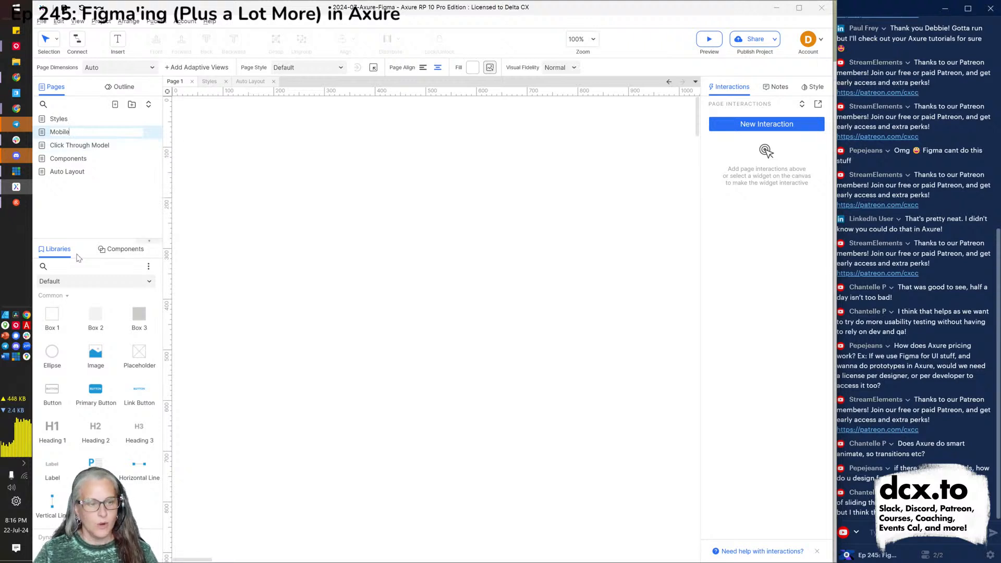
{"action": "key", "text": "Return"}
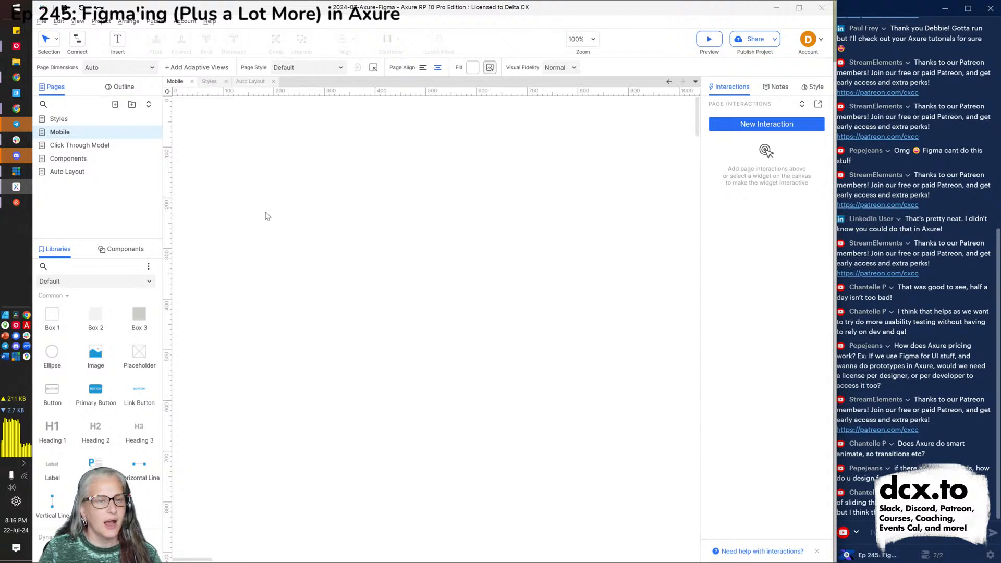
{"action": "scroll", "coordinate": [99, 406], "scroll_direction": "down", "scroll_amount": 3}
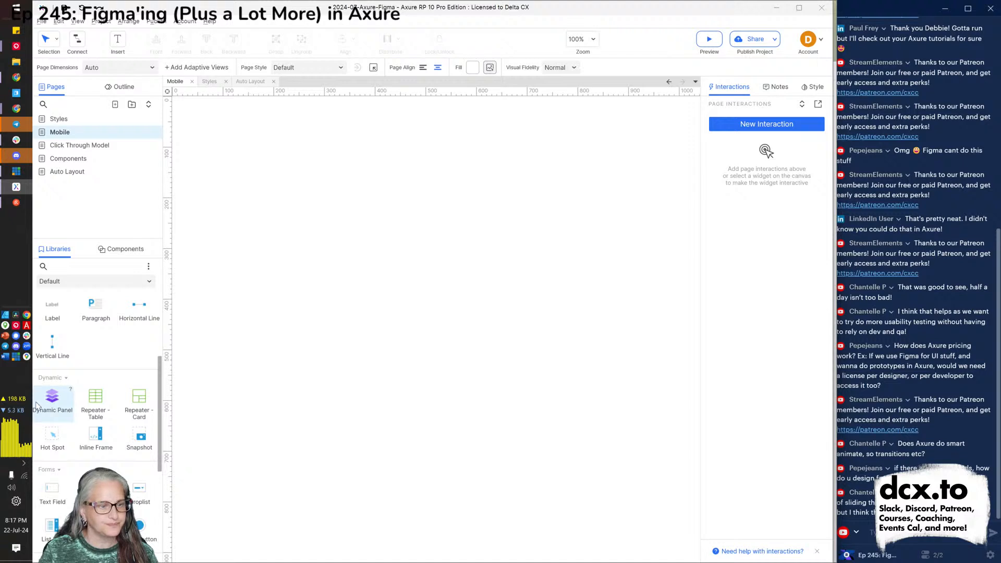
Place a dynamic panel on the Mobile page at X 0, Y 0, sized 480 × 1500.
{"action": "left_click_drag", "start_coordinate": [52, 397], "coordinate": [288, 276]}
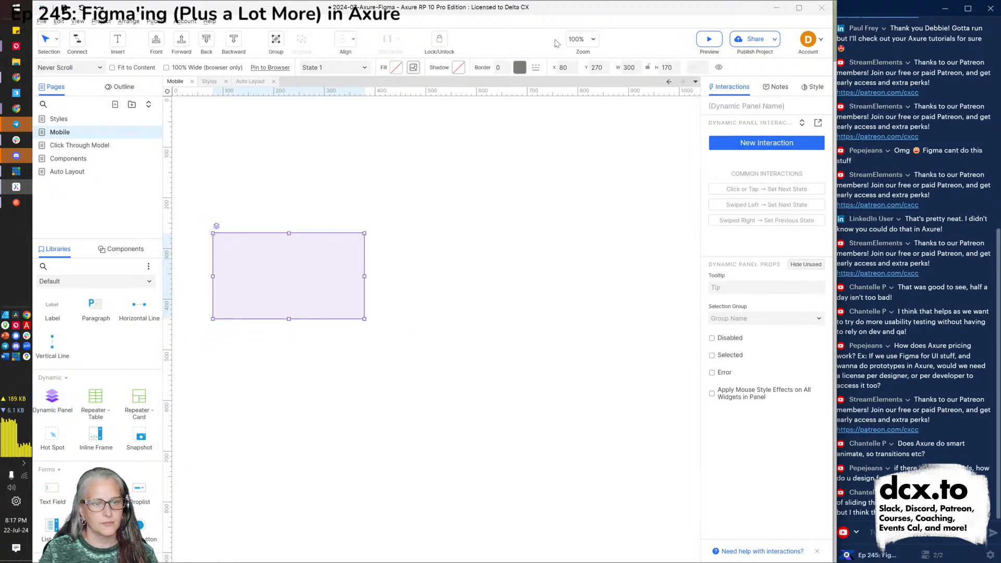
{"action": "double_click", "coordinate": [568, 64]}
{"action": "type", "text": "0"}
{"action": "key", "text": "Tab"}
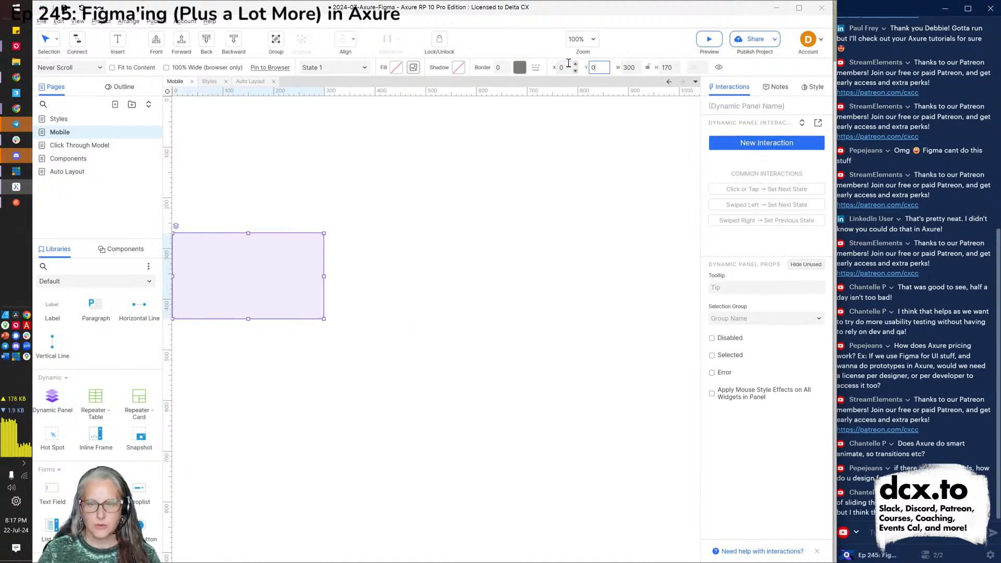
{"action": "type", "text": "0"}
{"action": "key", "text": "Tab"}
{"action": "type", "text": "480"}
{"action": "key", "text": "Tab"}
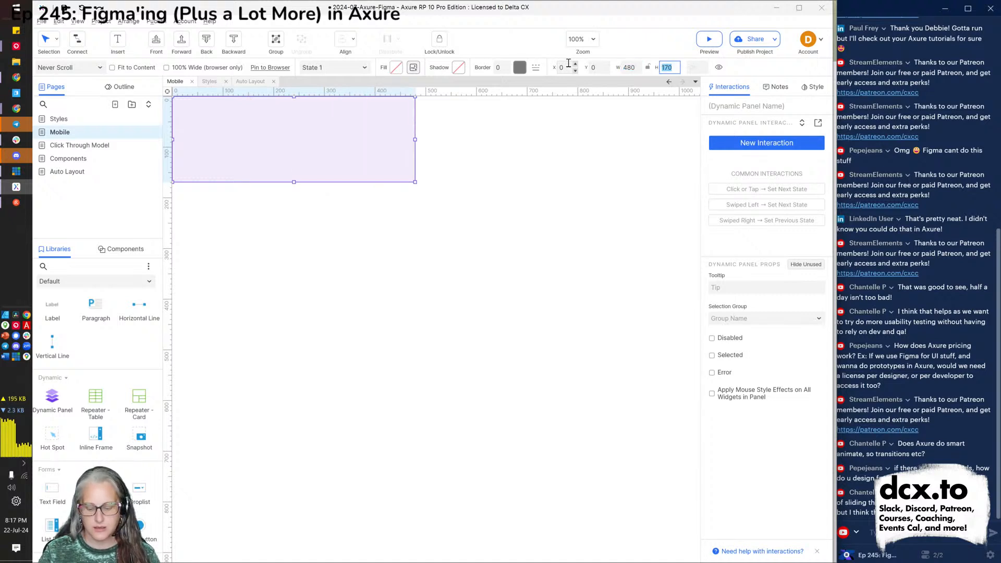
{"action": "type", "text": "1500"}
{"action": "key", "text": "Return"}
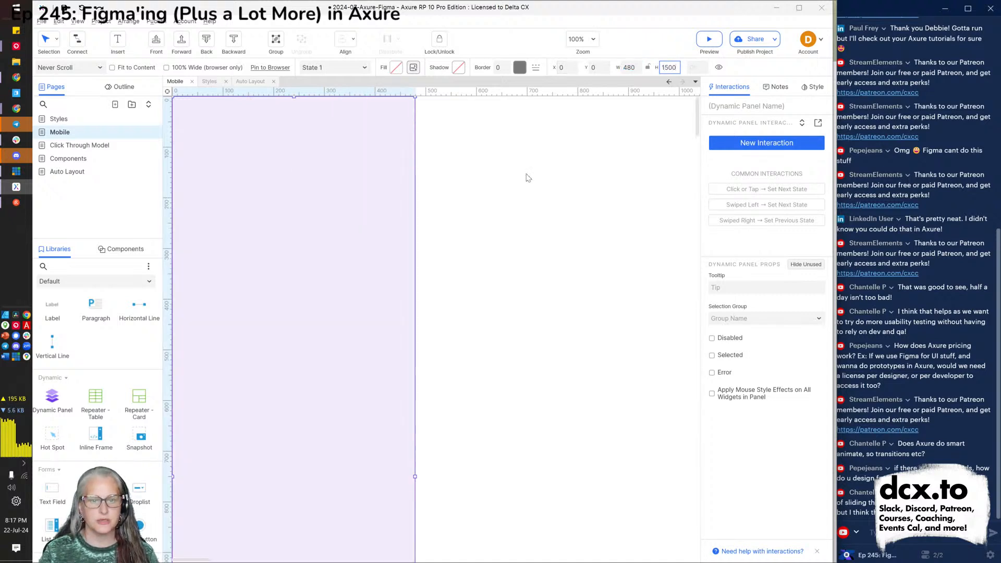
Correct the panel height to 800 and open its State 1 for editing.
{"action": "scroll", "coordinate": [508, 219], "scroll_direction": "down", "scroll_amount": 5}
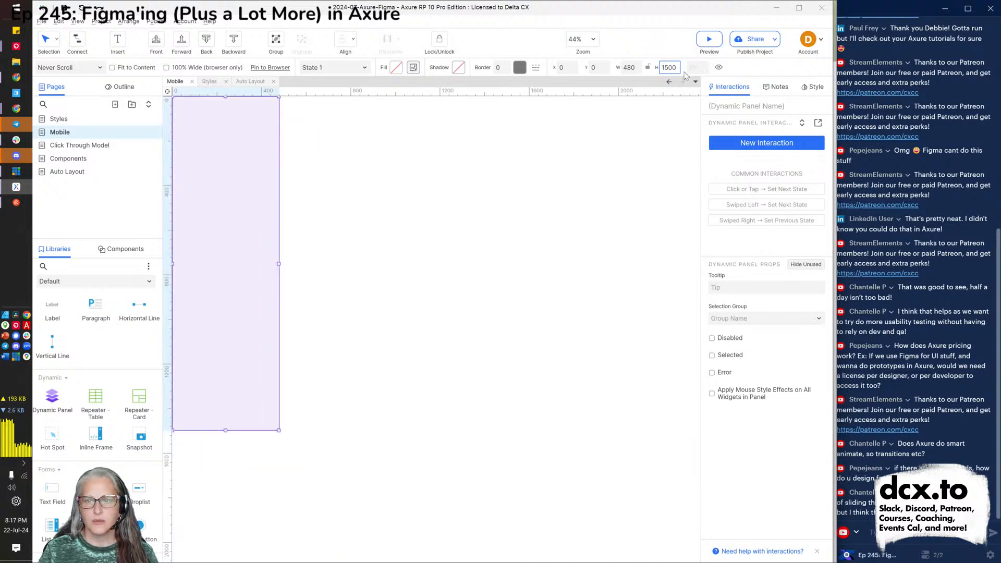
{"action": "key", "text": "ctrl+a"}
{"action": "type", "text": "800"}
{"action": "key", "text": "Return"}
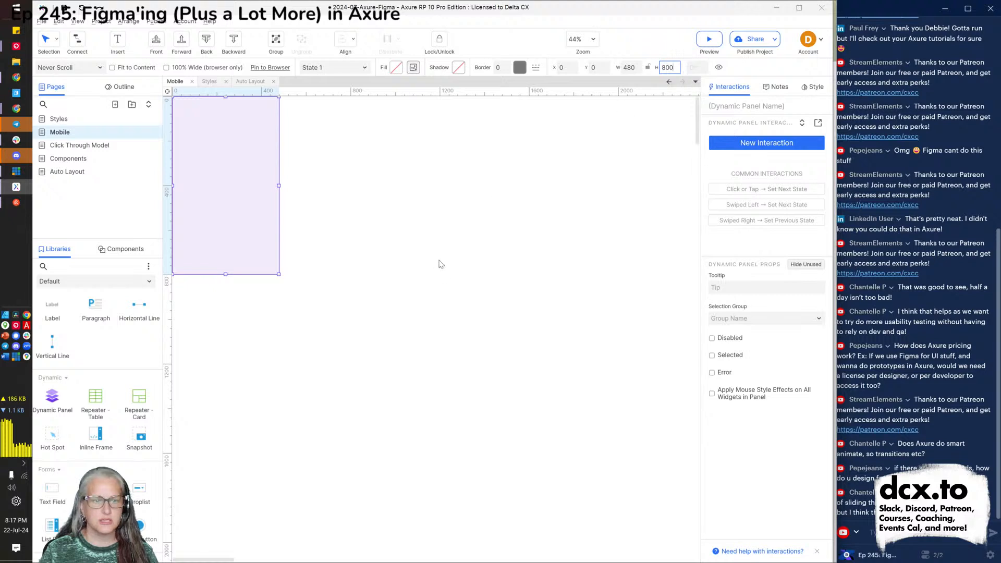
{"action": "left_click", "coordinate": [441, 264]}
{"action": "left_click", "coordinate": [206, 206]}
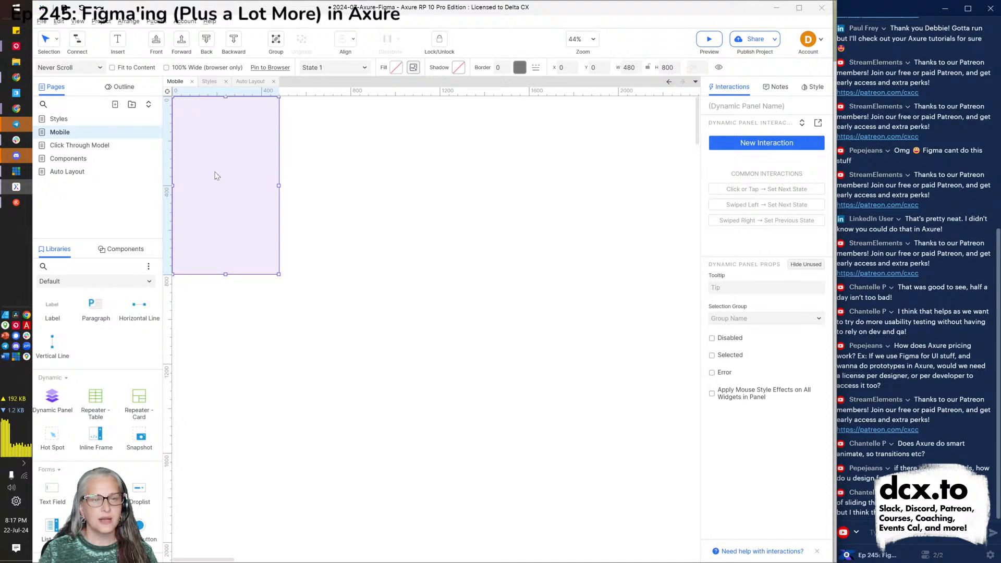
{"action": "double_click", "coordinate": [216, 176]}
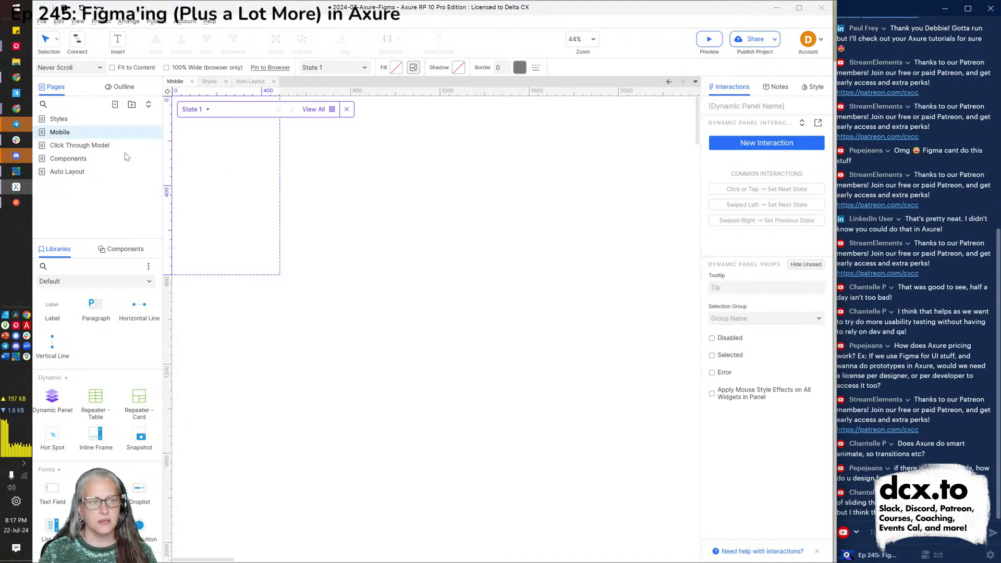
Drag Paragraph widgets into State 1, stacking them down the panel, then leave the state editor.
{"action": "left_click", "coordinate": [120, 87]}
{"action": "mouse_move", "coordinate": [61, 147]}
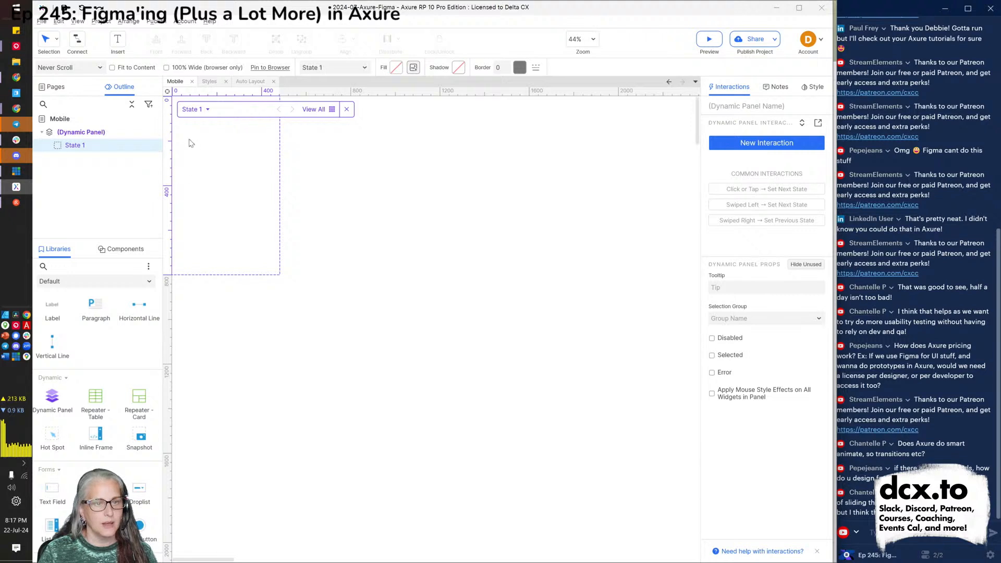
{"action": "left_click_drag", "start_coordinate": [96, 307], "coordinate": [186, 122]}
{"action": "left_click_drag", "start_coordinate": [96, 307], "coordinate": [188, 179]}
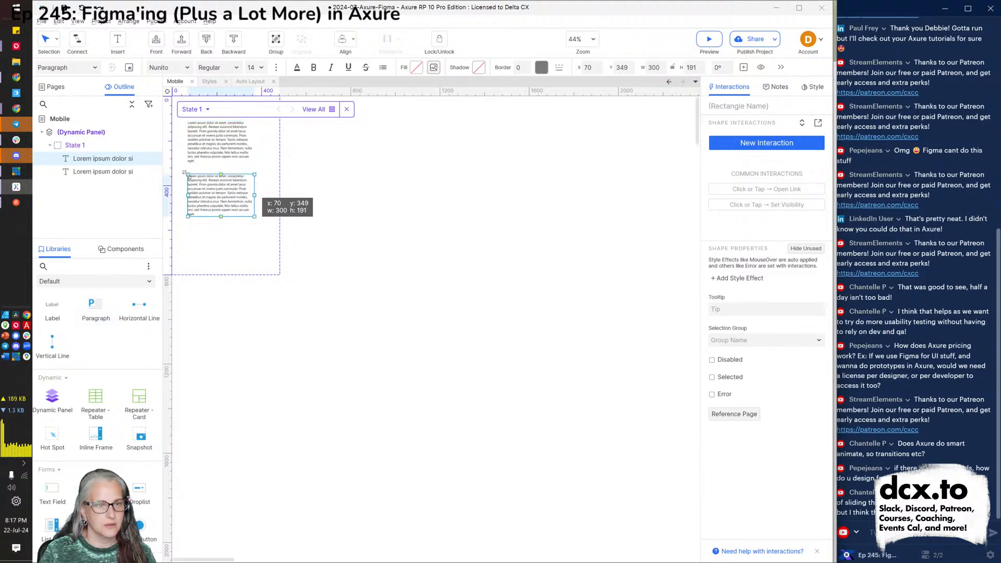
{"action": "left_click_drag", "start_coordinate": [97, 314], "coordinate": [186, 283]}
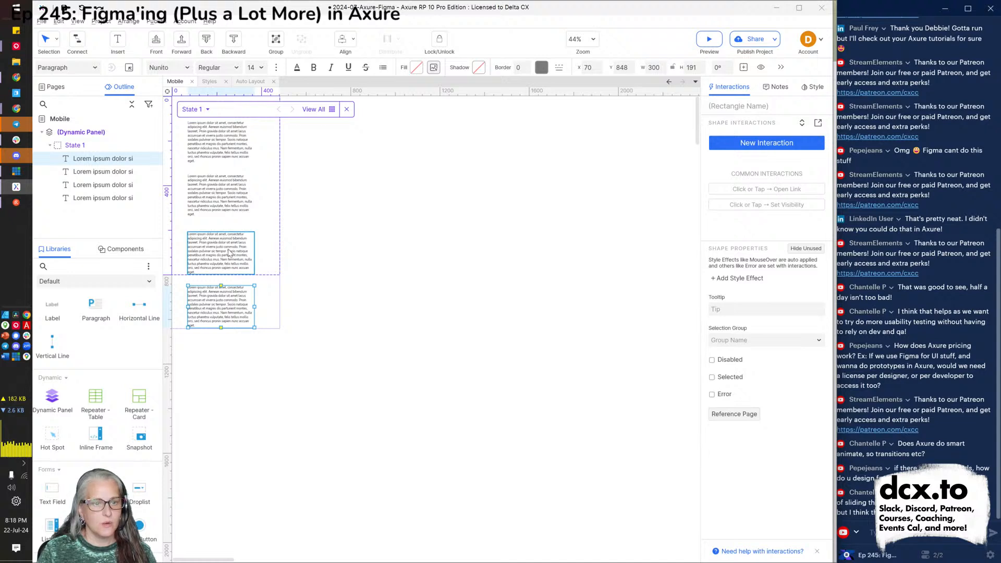
{"action": "left_click_drag", "start_coordinate": [225, 262], "coordinate": [224, 270]}
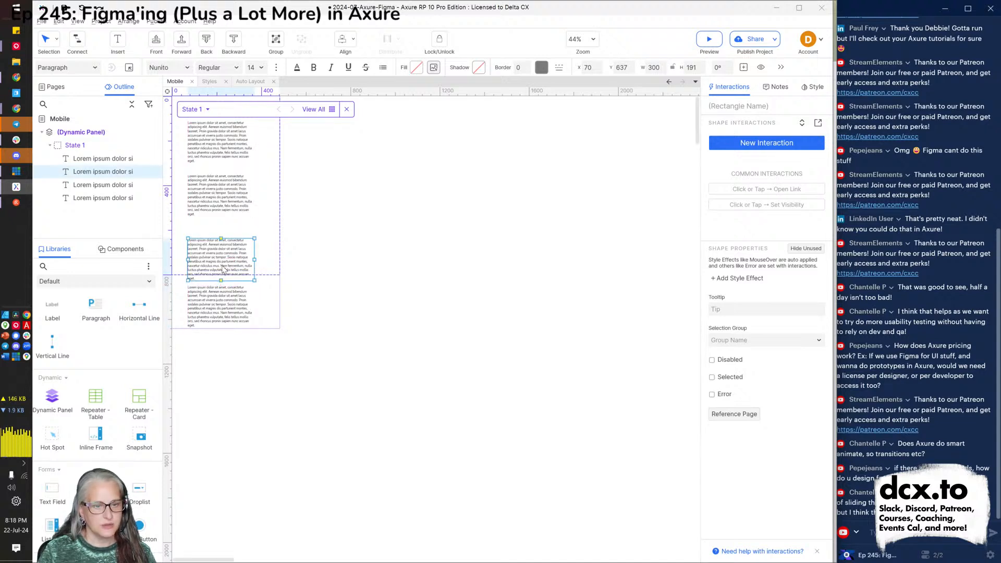
{"action": "left_click", "coordinate": [371, 277]}
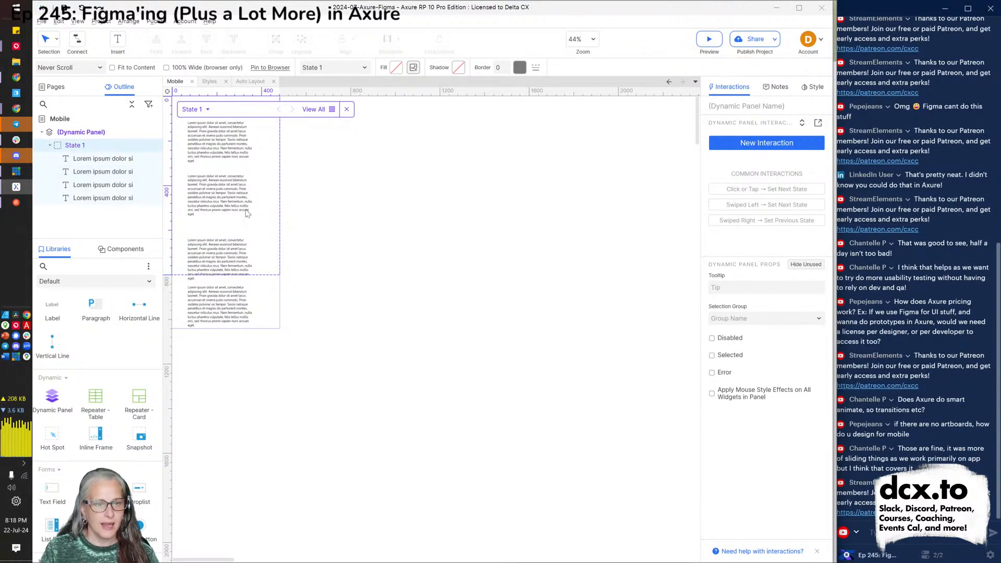
{"action": "left_click", "coordinate": [346, 110]}
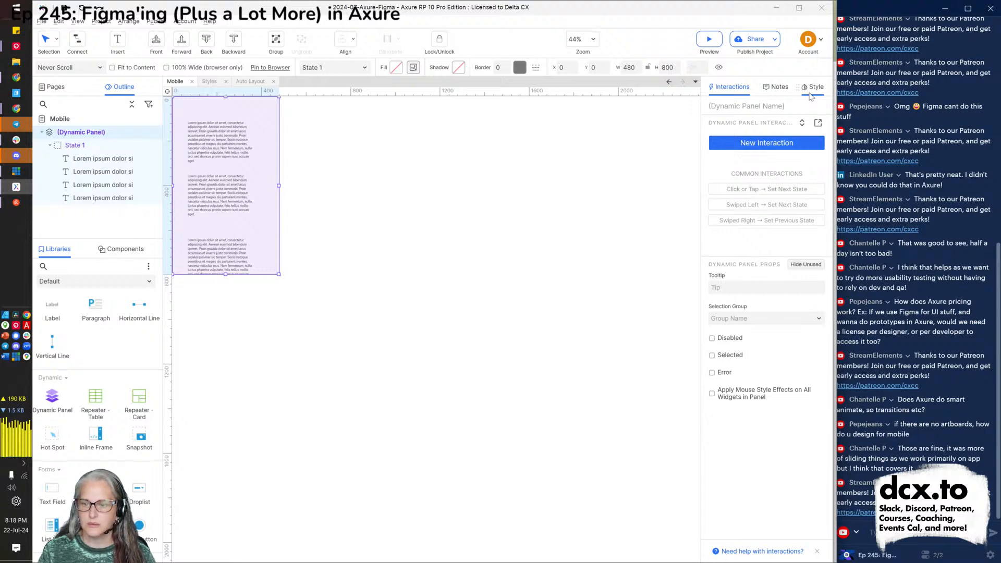
{"action": "left_click", "coordinate": [811, 96]}
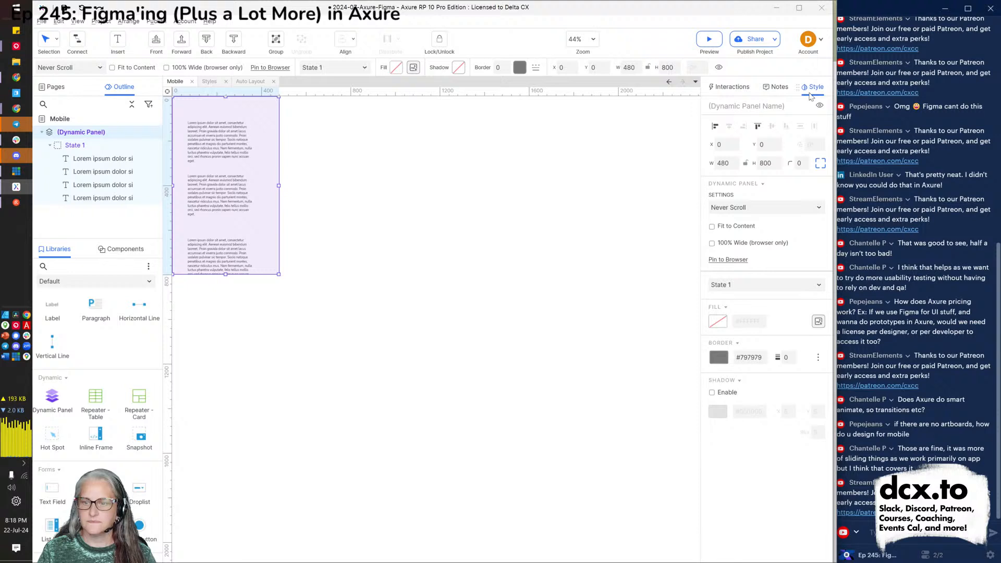
Switch the panel's scrolling to Scroll as Needed, then back to Never Scroll.
{"action": "left_click", "coordinate": [759, 209]}
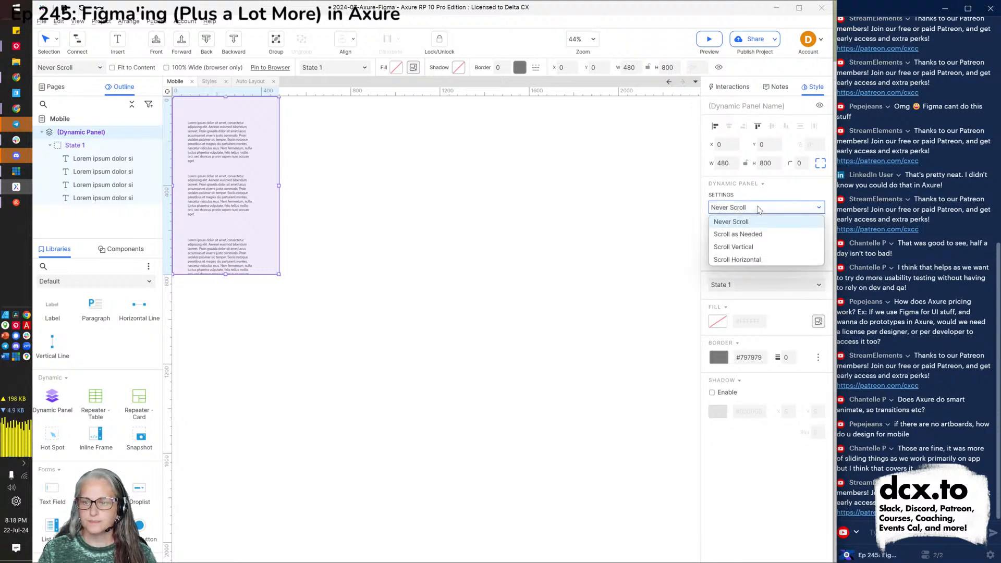
{"action": "left_click", "coordinate": [747, 235]}
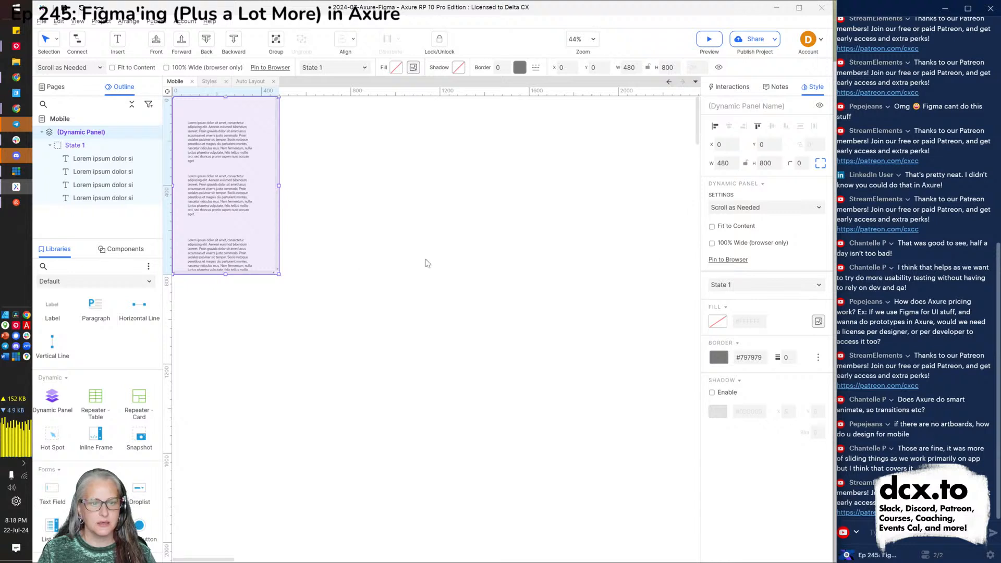
{"action": "left_click", "coordinate": [766, 211]}
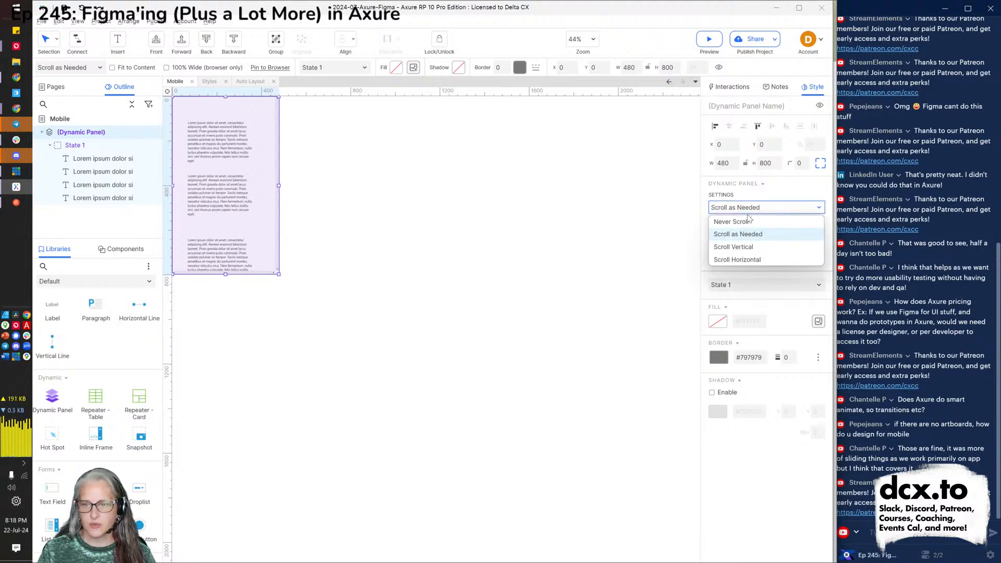
{"action": "left_click", "coordinate": [749, 221]}
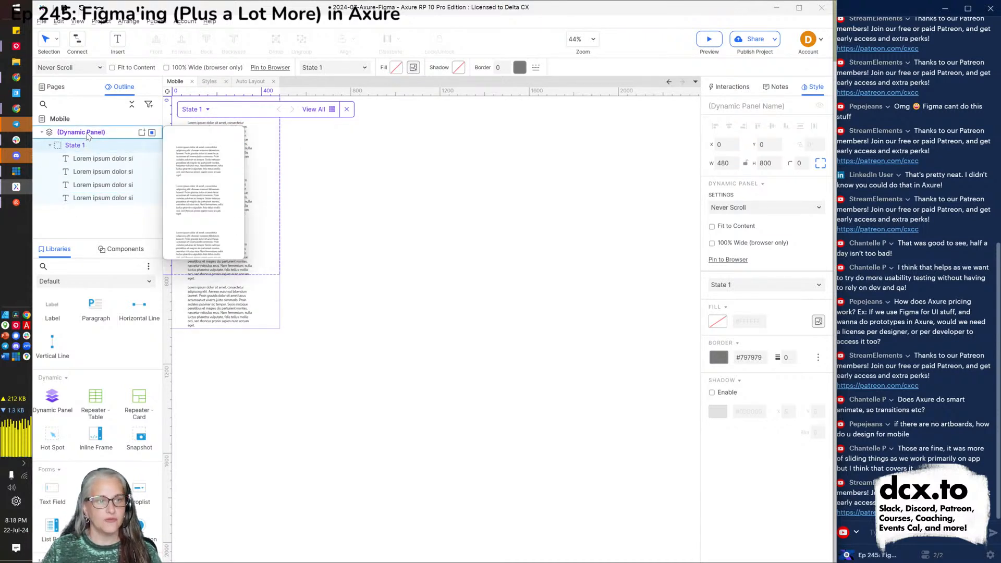
Add a State 2 to the panel holding an image with a button below it.
{"action": "left_click", "coordinate": [141, 133]}
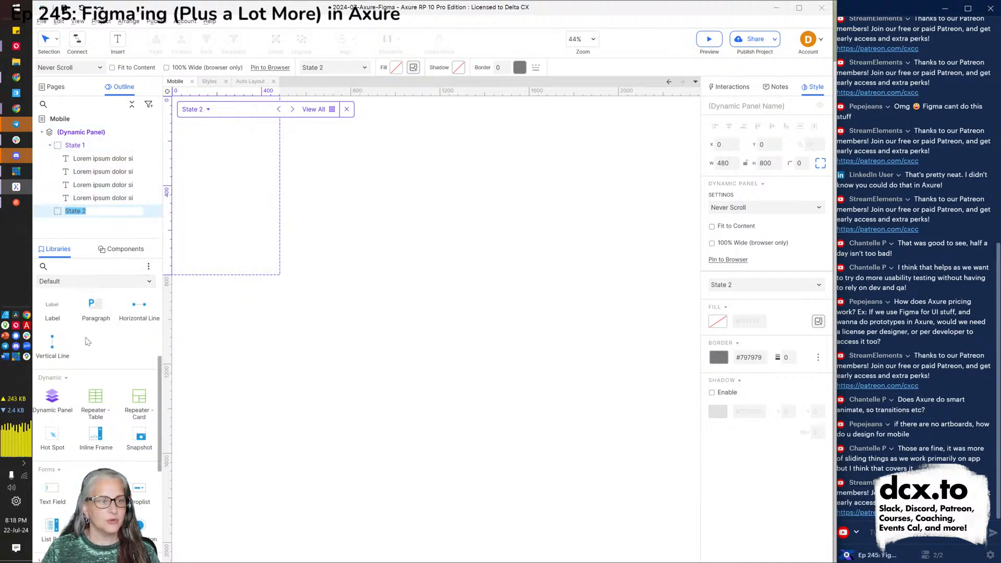
{"action": "scroll", "coordinate": [92, 313], "scroll_direction": "up", "scroll_amount": 3}
{"action": "left_click_drag", "start_coordinate": [104, 343], "coordinate": [192, 167]}
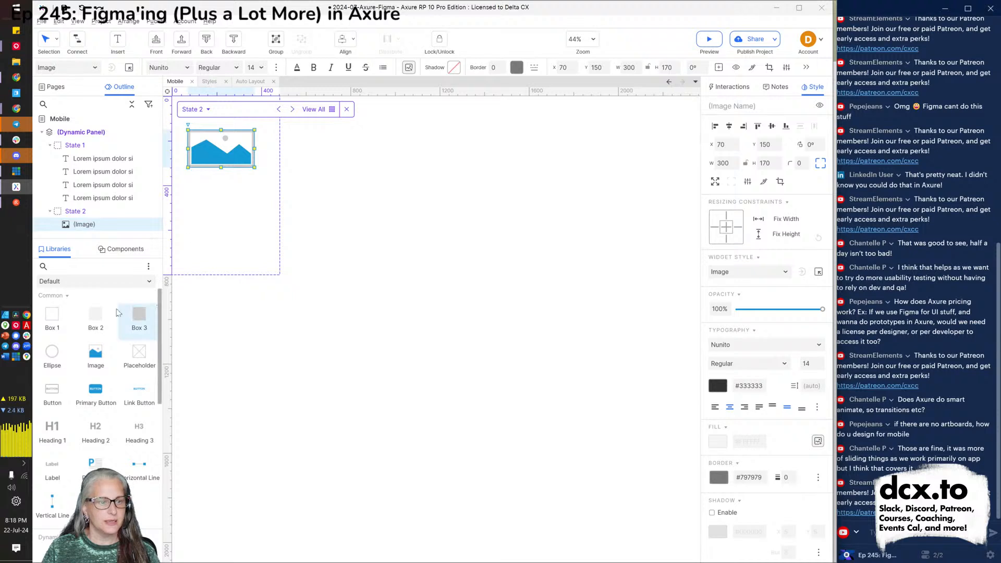
{"action": "left_click_drag", "start_coordinate": [102, 389], "coordinate": [207, 191]}
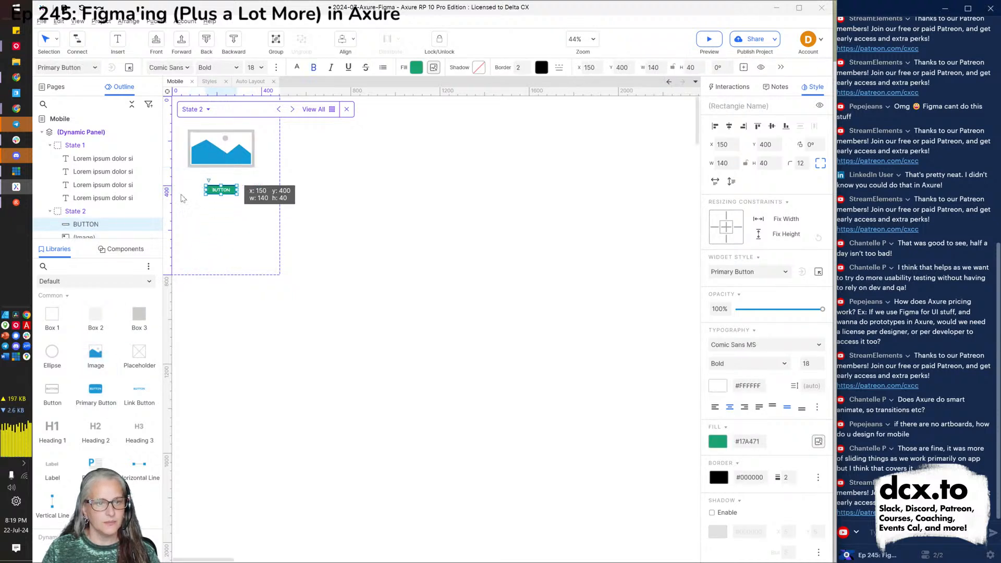
Place a Primary Button between State 1's first two paragraphs.
{"action": "left_click", "coordinate": [78, 145]}
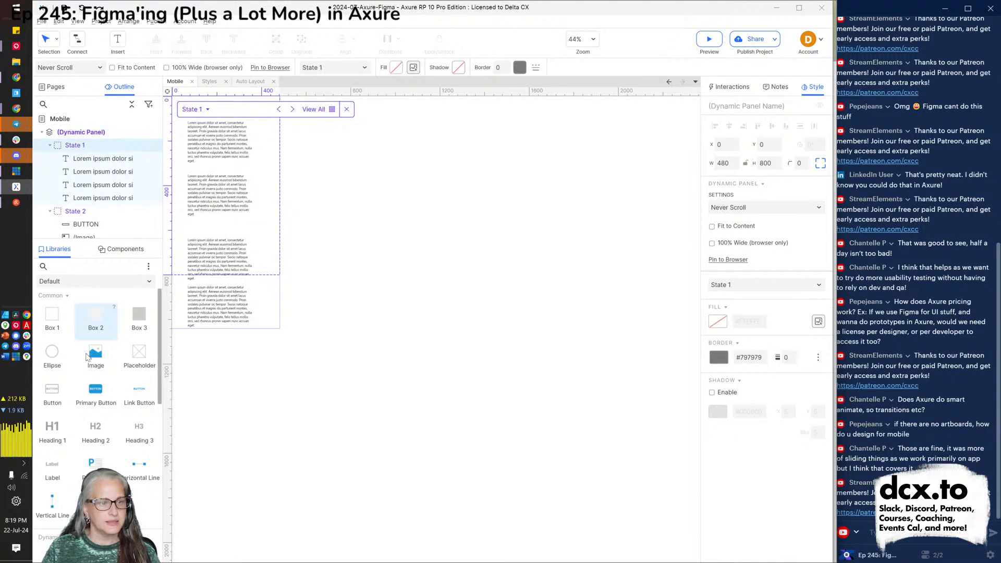
{"action": "left_click_drag", "start_coordinate": [95, 389], "coordinate": [205, 163]}
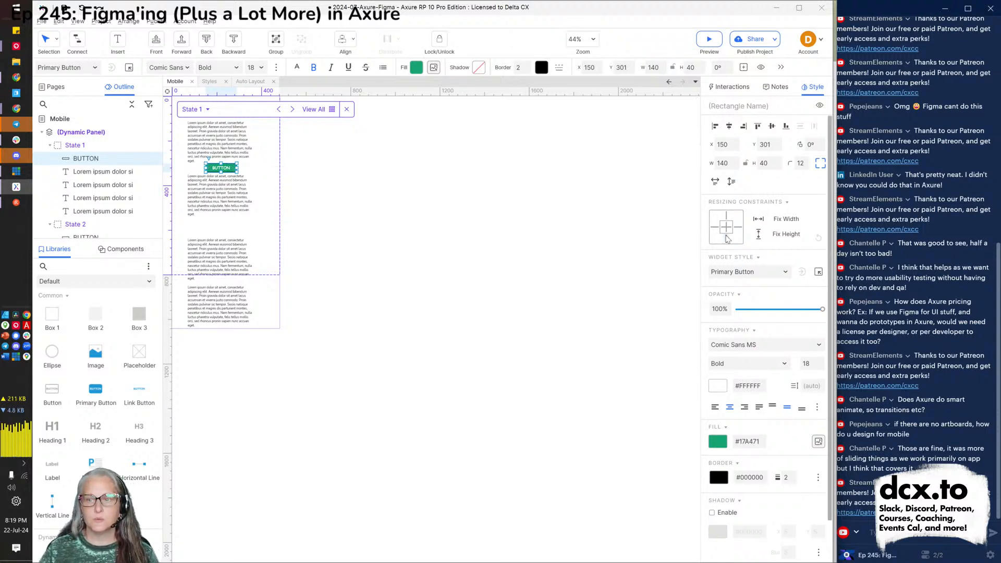
{"action": "left_click", "coordinate": [732, 87]}
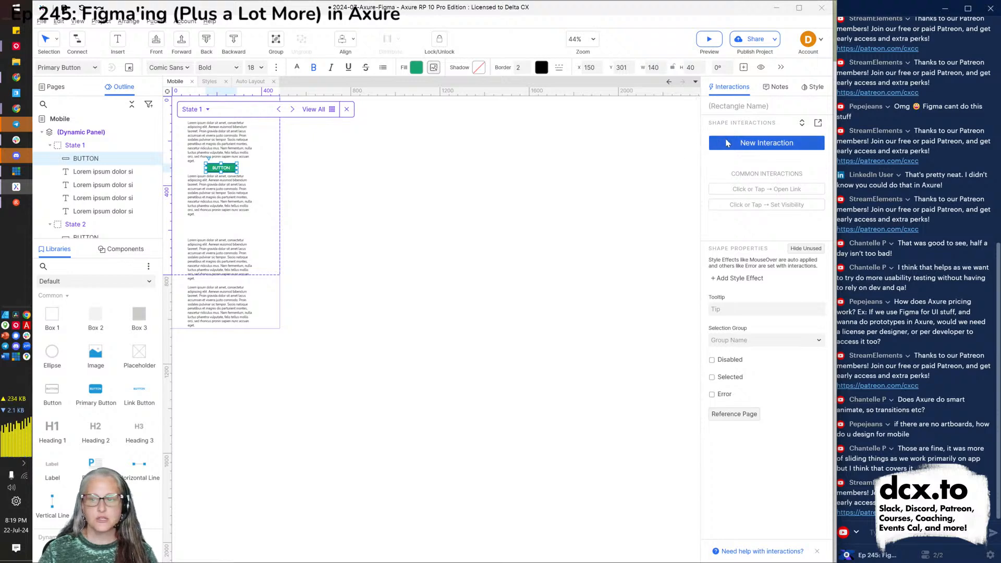
Make the button's Click or Tap set the dynamic panel to State 2, sliding left over 500 ms.
{"action": "left_click", "coordinate": [751, 143]}
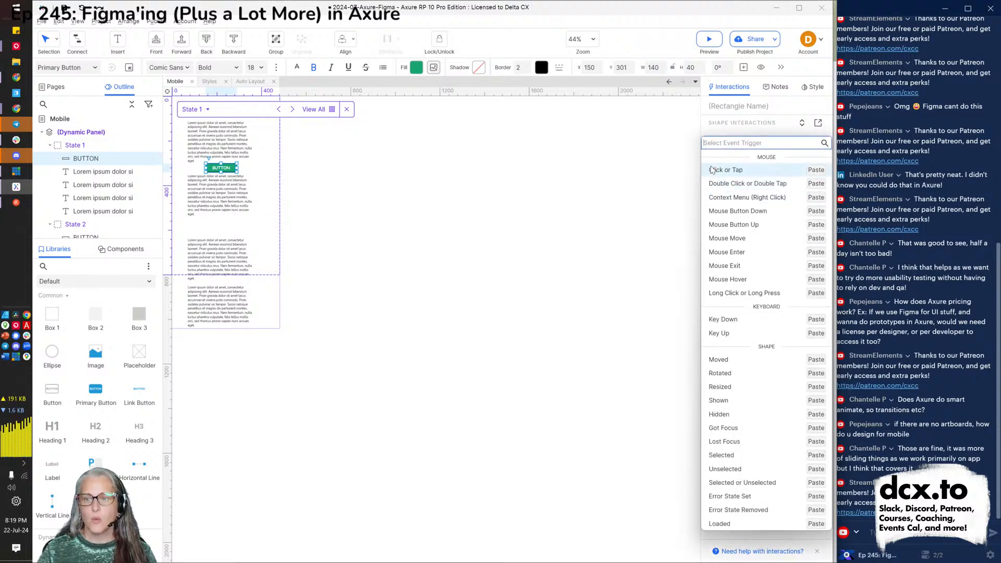
{"action": "left_click", "coordinate": [730, 170]}
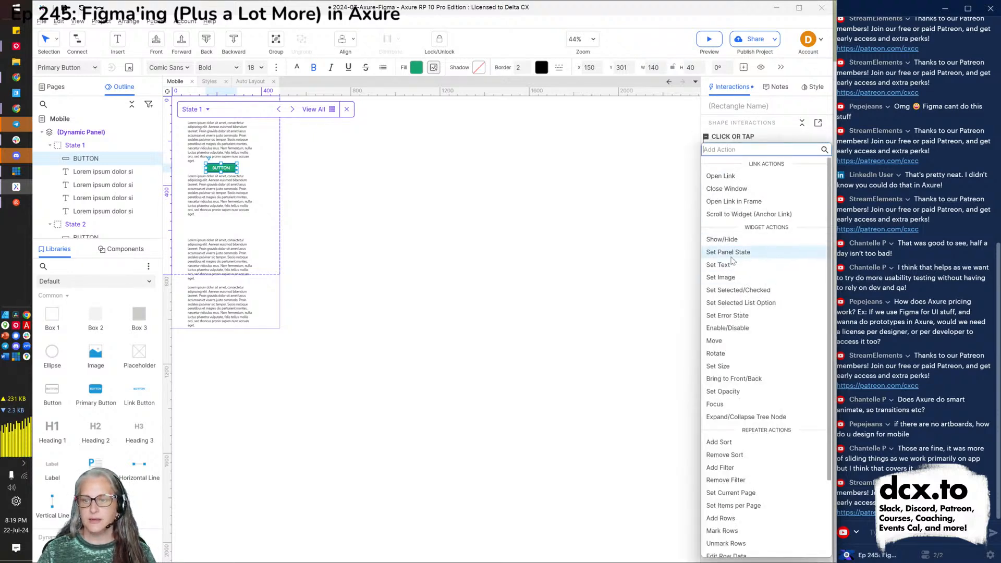
{"action": "key", "text": "Escape"}
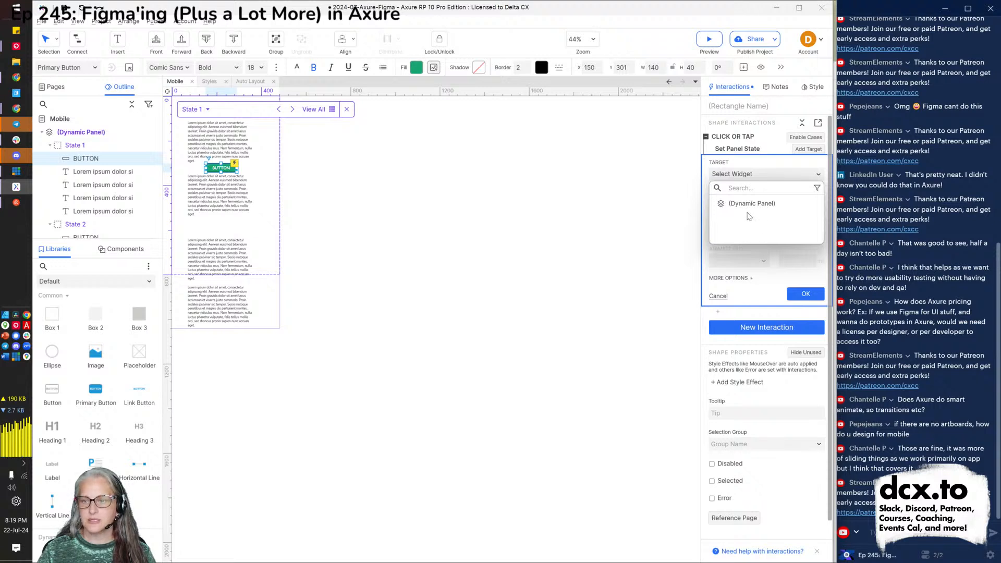
{"action": "left_click", "coordinate": [749, 203]}
{"action": "left_click", "coordinate": [749, 211]}
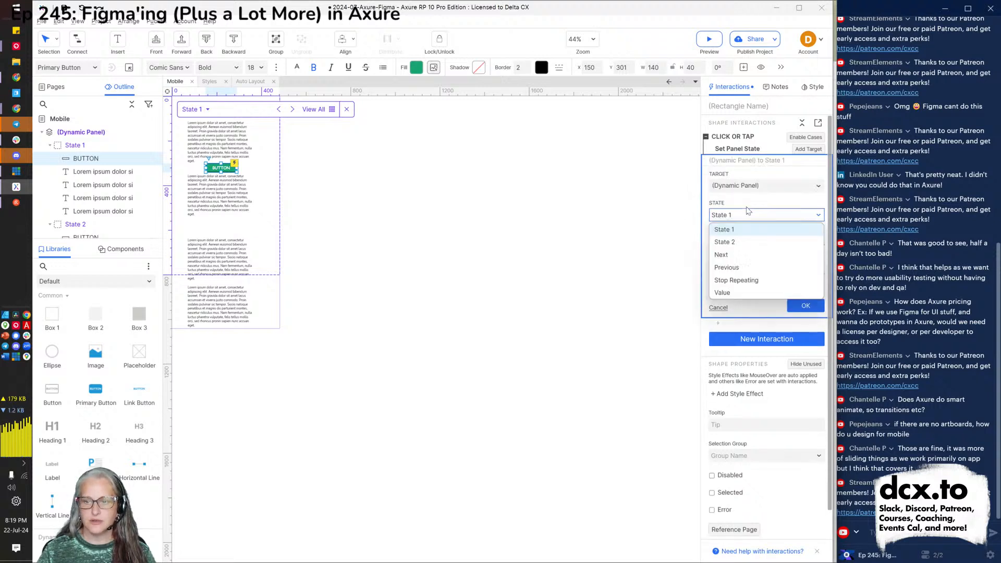
{"action": "left_click", "coordinate": [735, 242]}
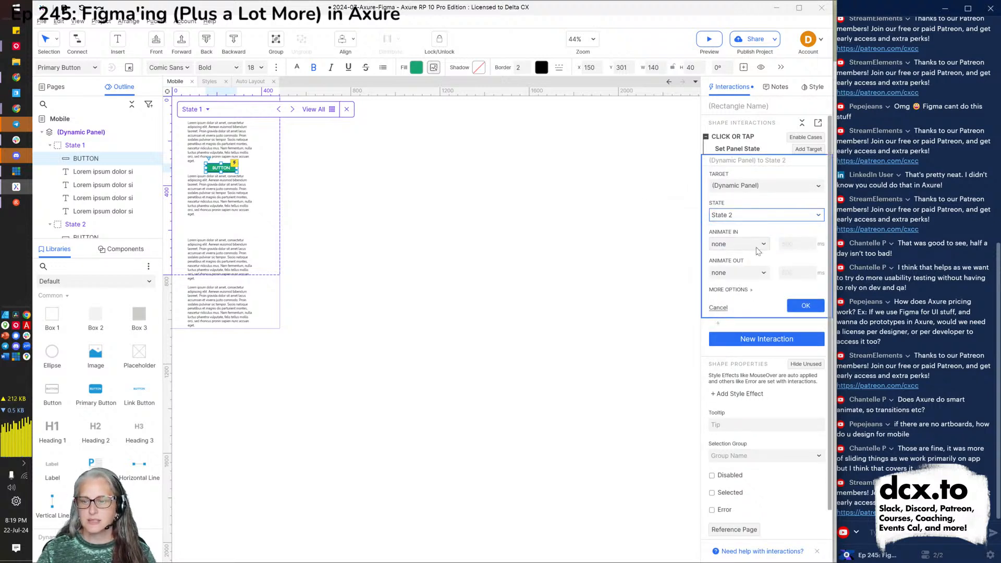
{"action": "left_click", "coordinate": [754, 245]}
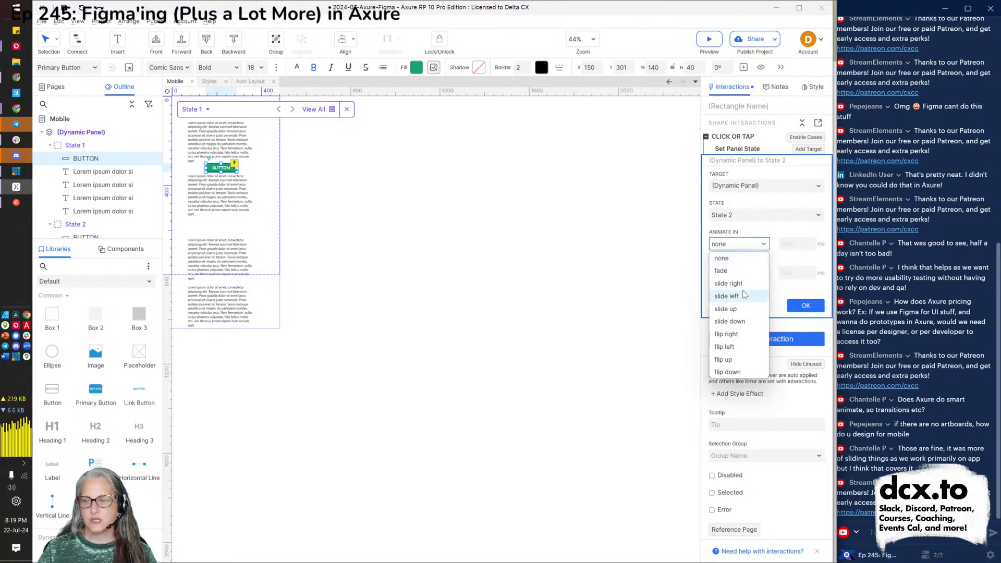
{"action": "left_click", "coordinate": [726, 296]}
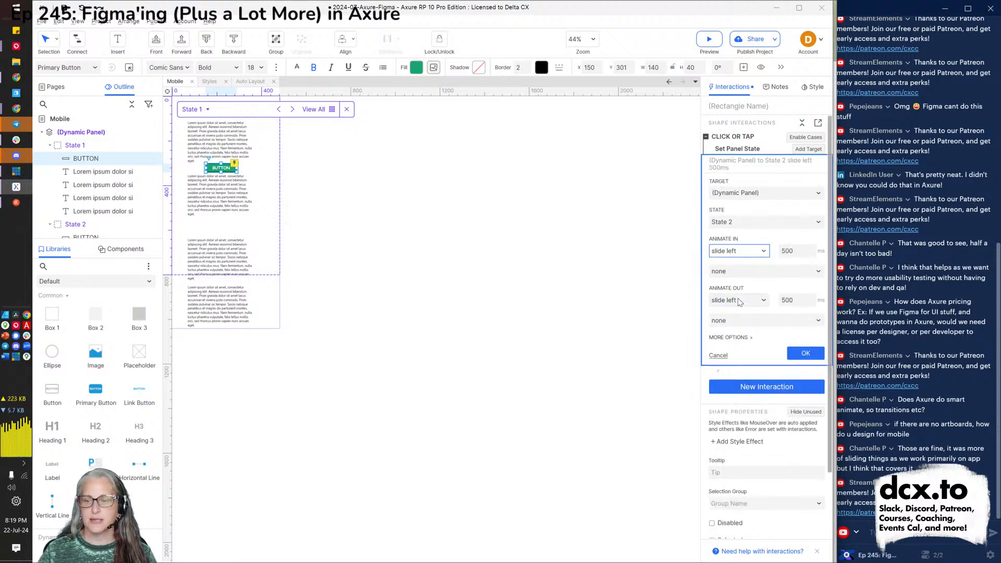
{"action": "left_click", "coordinate": [801, 358]}
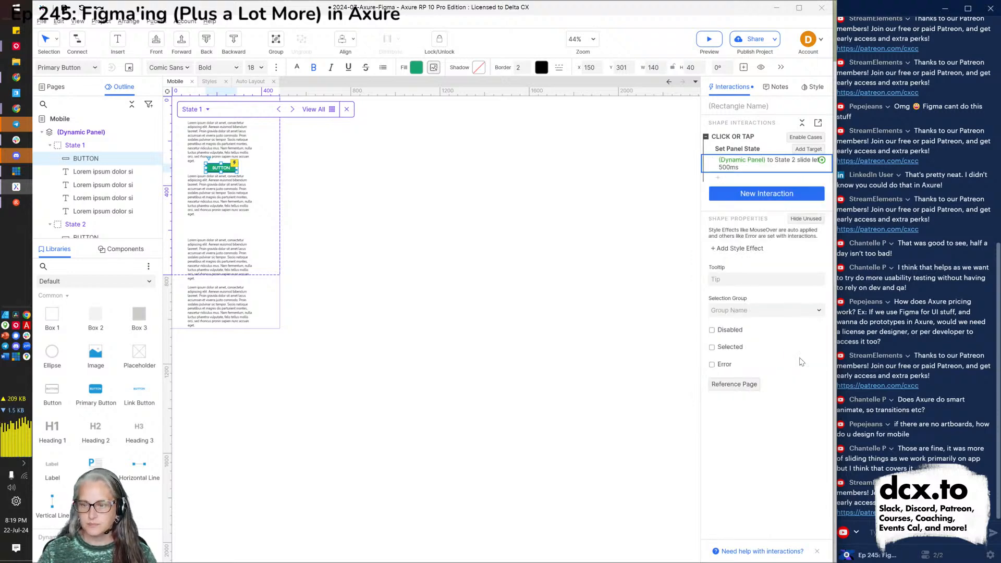
{"action": "left_click", "coordinate": [380, 271]}
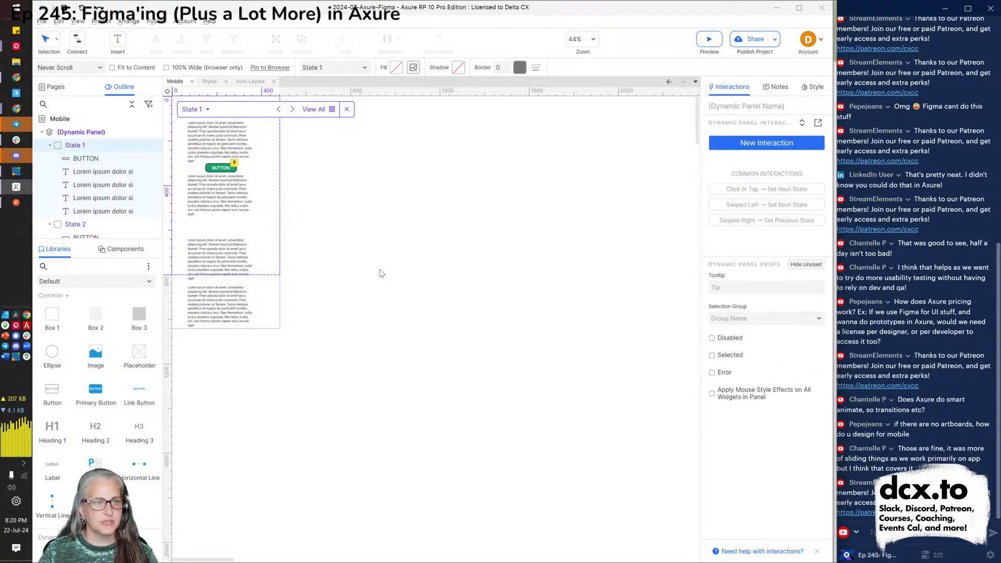
{"action": "key", "text": "alt+Tab"}
{"action": "key", "text": "alt+Tab"}
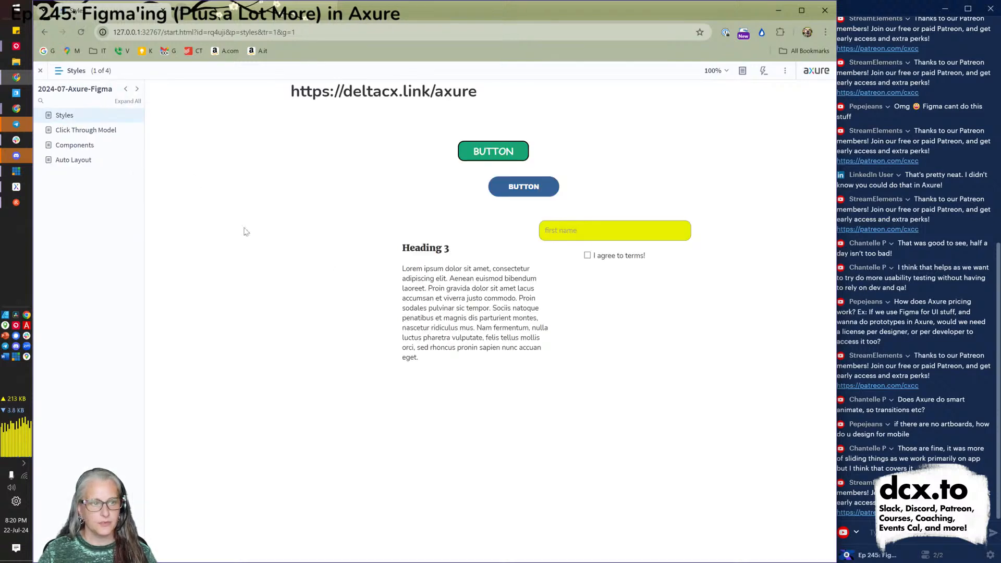
Reload the Mobile preview and click BUTTON to confirm the panel slides to State 2.
{"action": "left_click", "coordinate": [164, 32]}
{"action": "key", "text": "Return"}
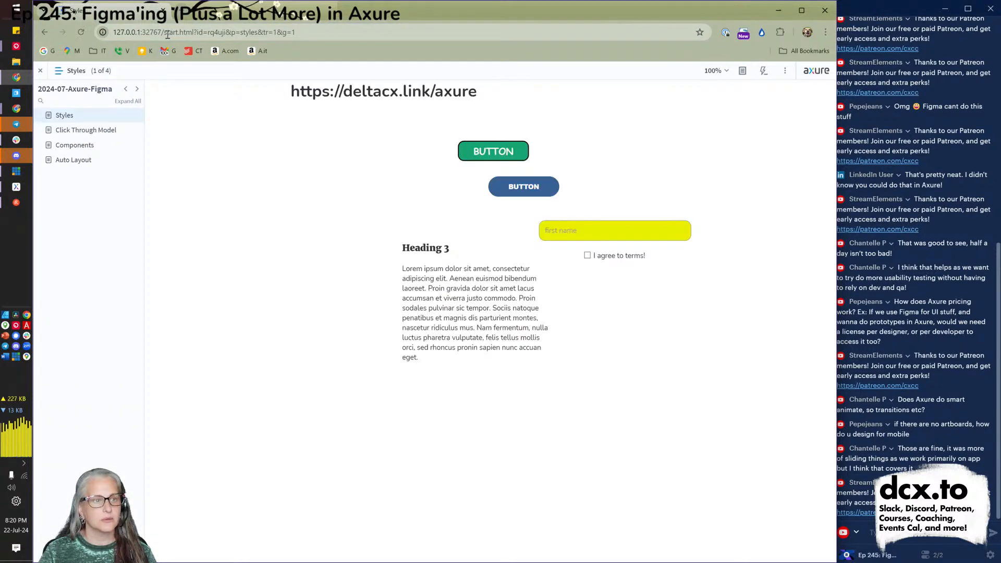
{"action": "key", "text": "alt+Tab"}
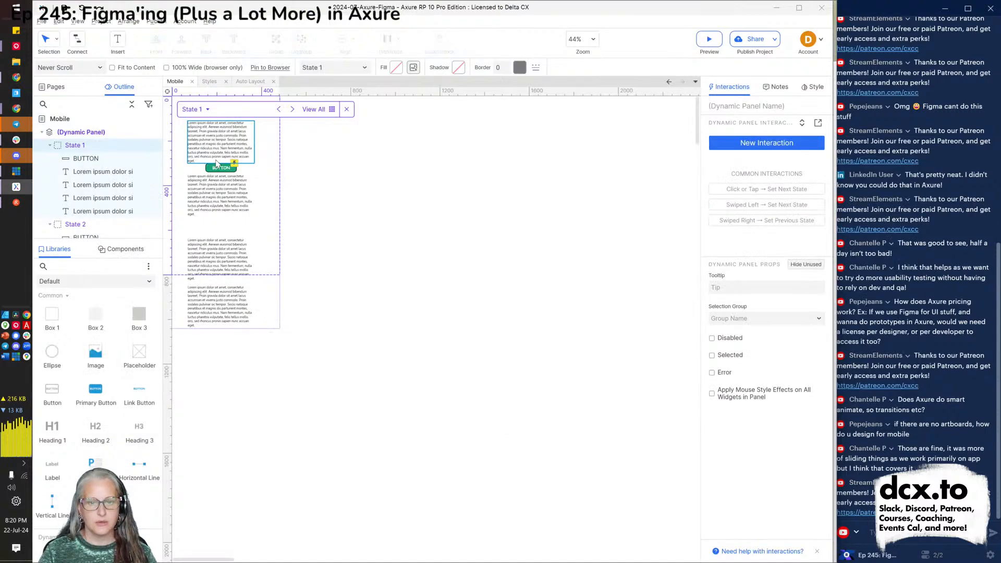
{"action": "left_click", "coordinate": [710, 40]}
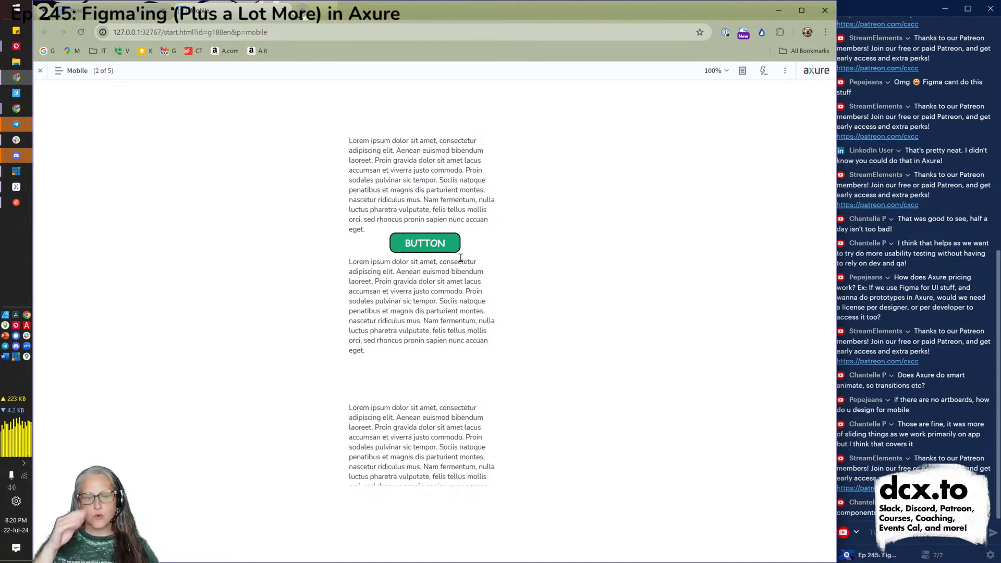
{"action": "left_click", "coordinate": [417, 241]}
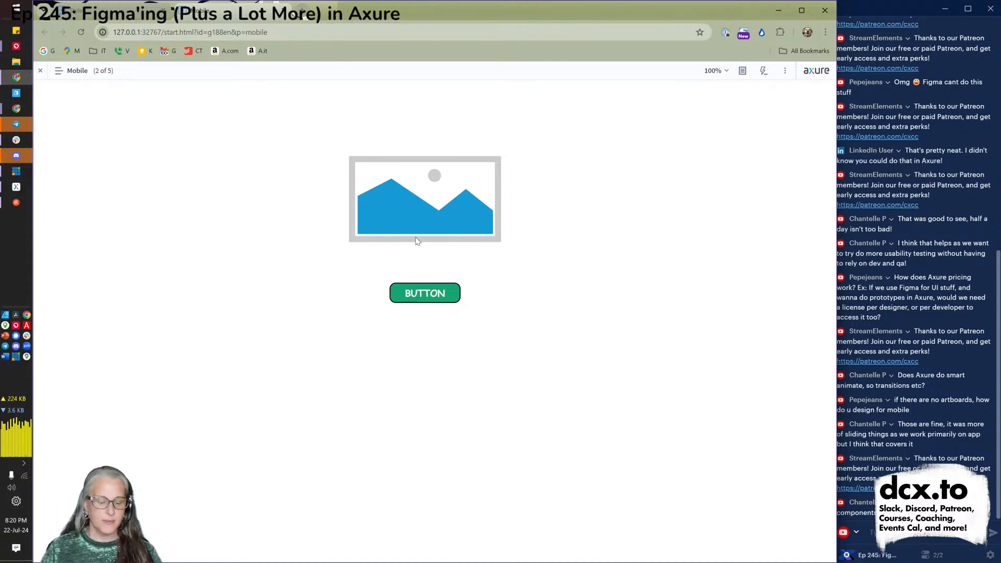
{"action": "key", "text": "alt+Tab"}
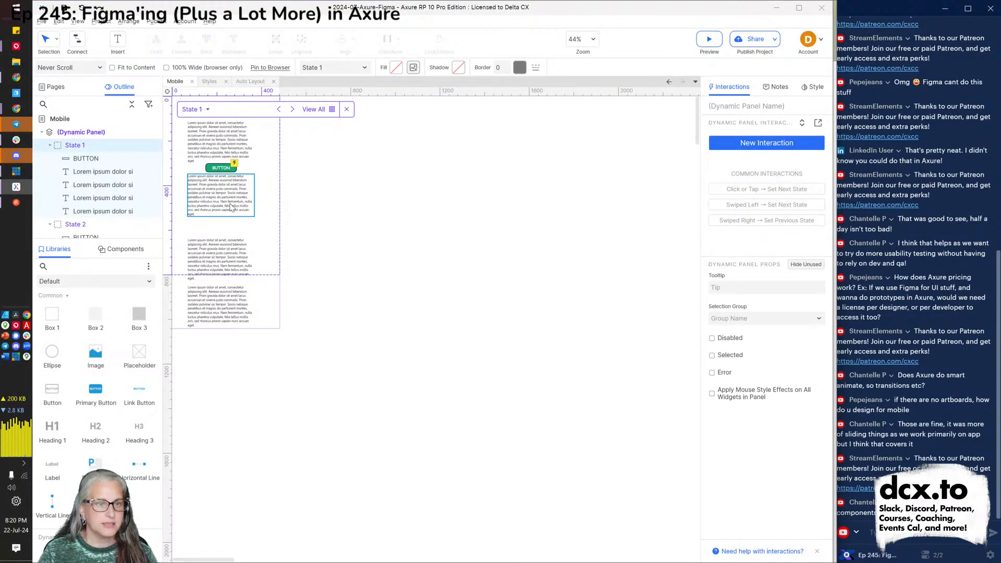
Wrap State 1's top lorem ipsum paragraph in its own nested dynamic panel.
{"action": "left_click", "coordinate": [232, 141]}
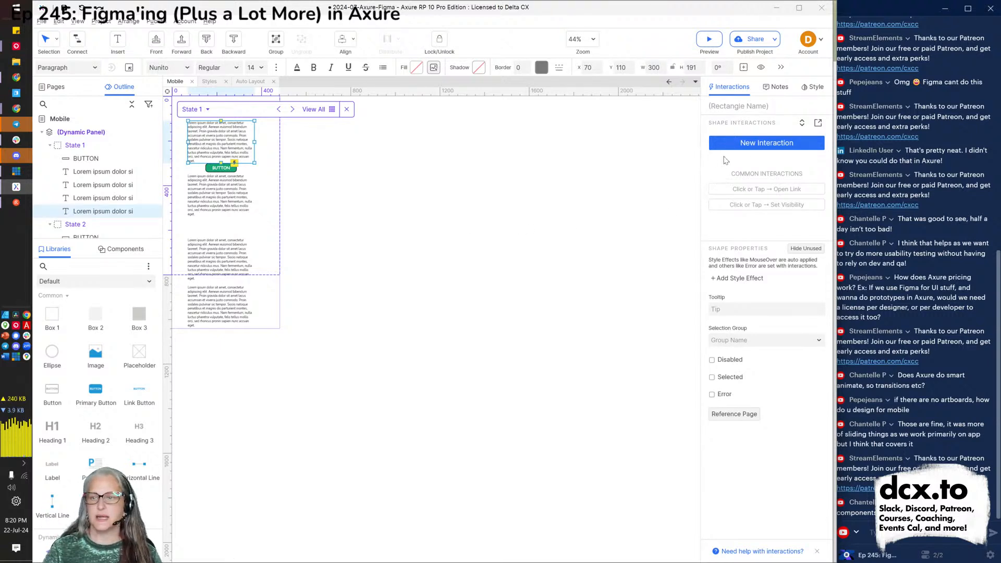
{"action": "left_click", "coordinate": [744, 149]}
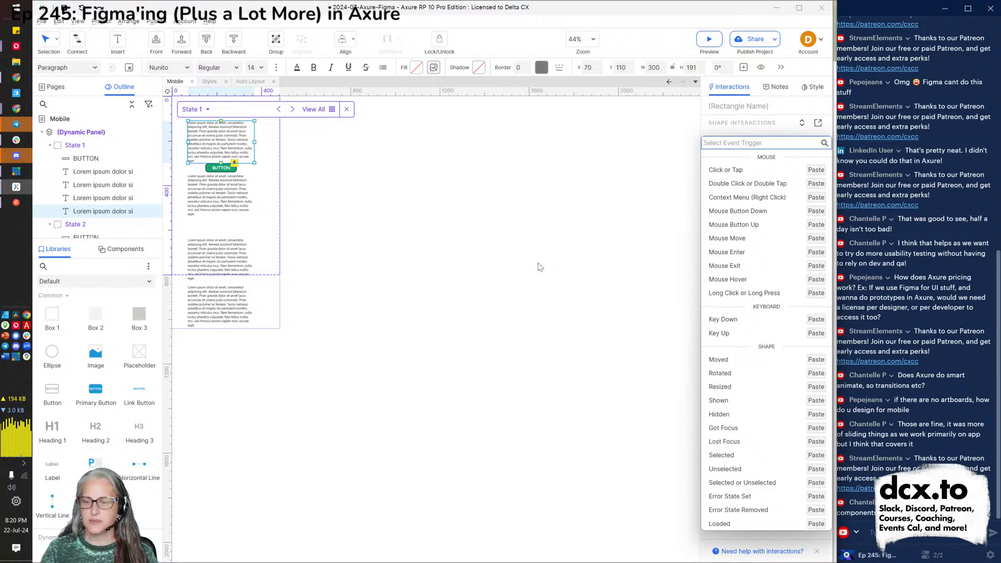
{"action": "left_click", "coordinate": [219, 144]}
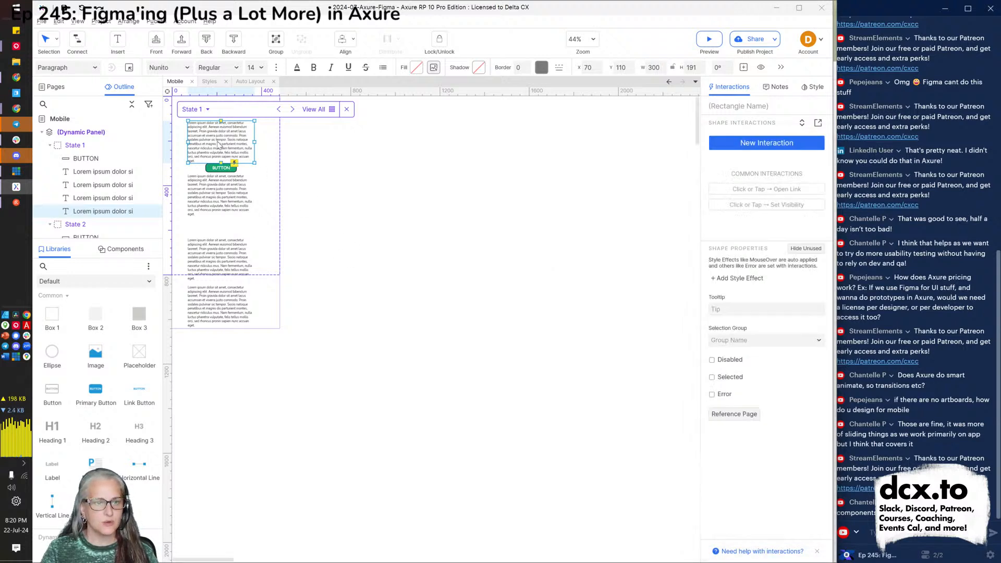
{"action": "right_click", "coordinate": [218, 145]}
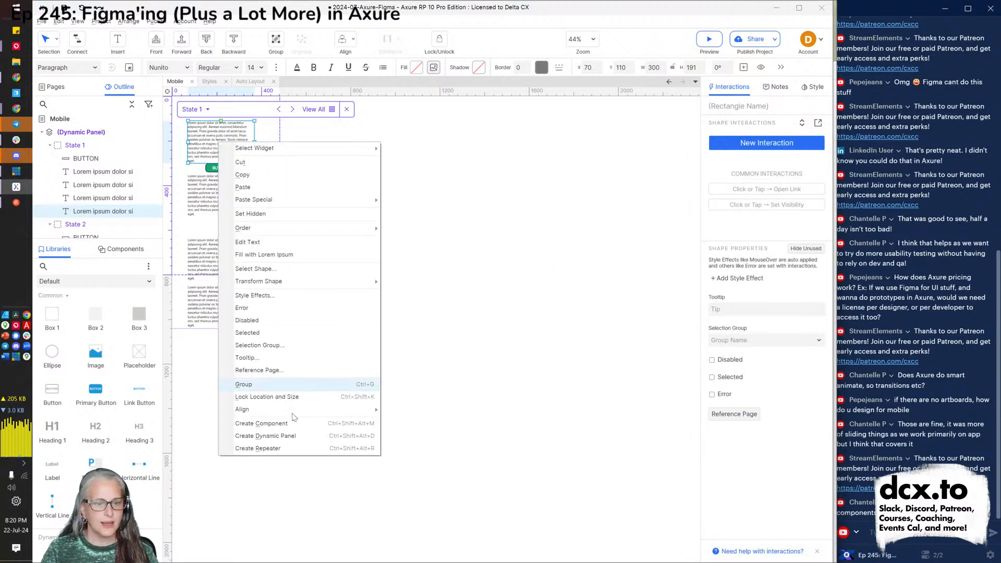
{"action": "left_click", "coordinate": [284, 435]}
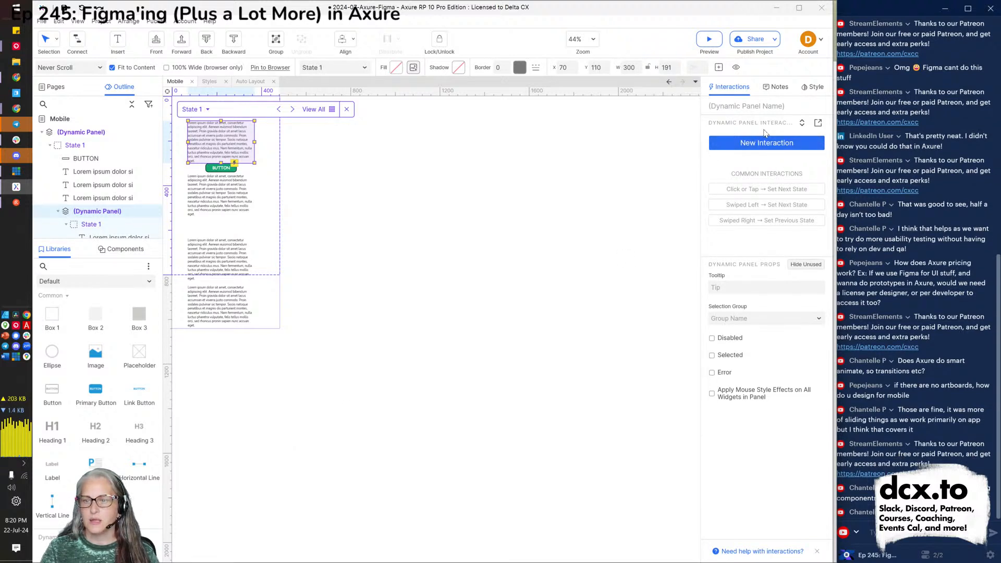
Add a Swiped Left interaction setting the nested panel to State 2 with a slide-left animation.
{"action": "left_click", "coordinate": [755, 149]}
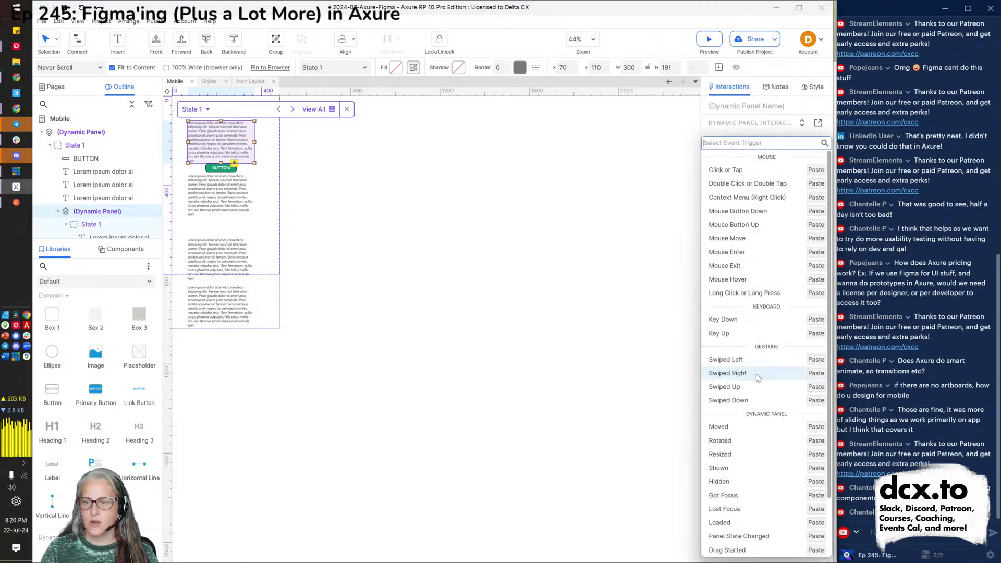
{"action": "left_click", "coordinate": [740, 366]}
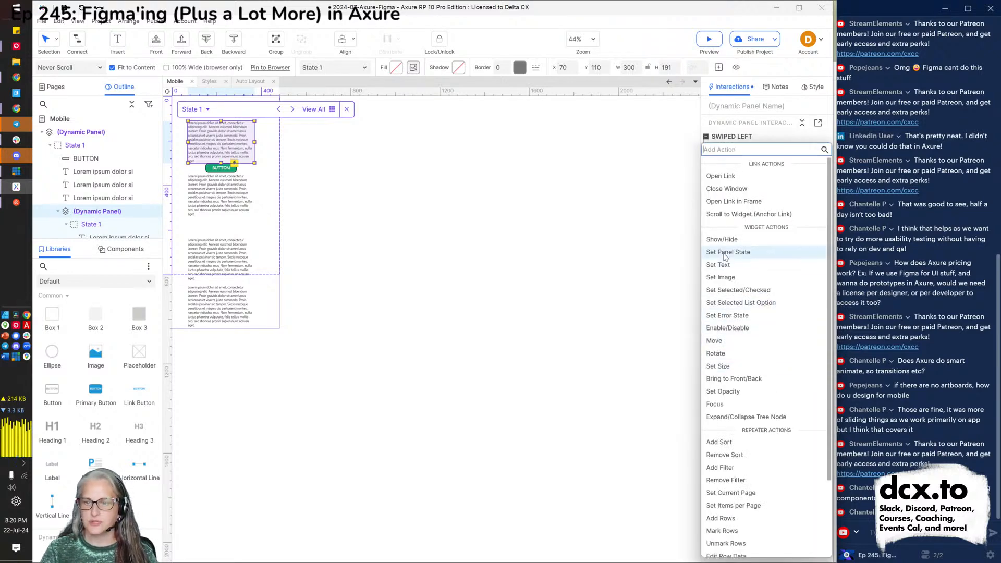
{"action": "left_click", "coordinate": [725, 252]}
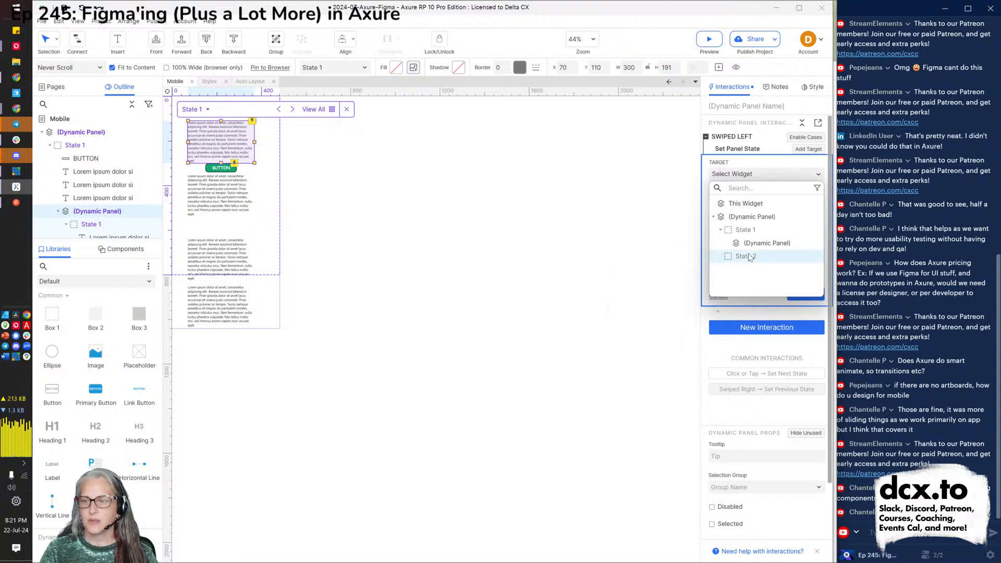
{"action": "left_click", "coordinate": [753, 244]}
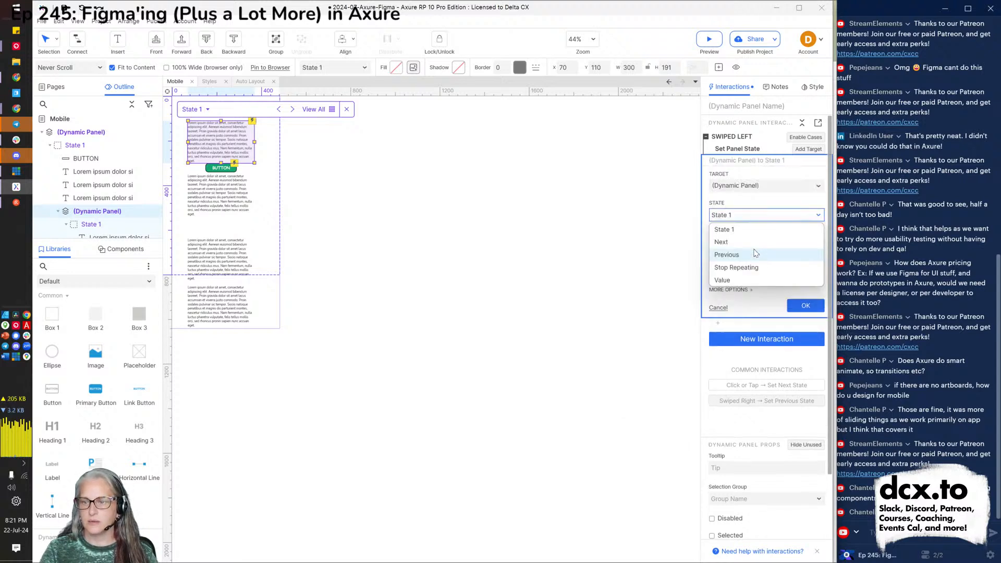
{"action": "left_click", "coordinate": [743, 187]}
{"action": "left_click", "coordinate": [744, 189]}
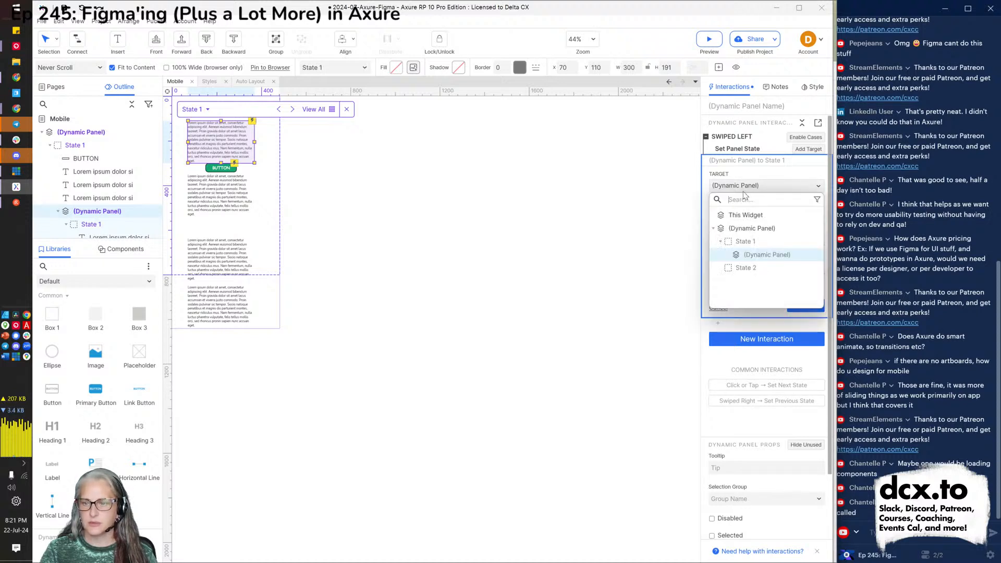
{"action": "left_click", "coordinate": [758, 254]}
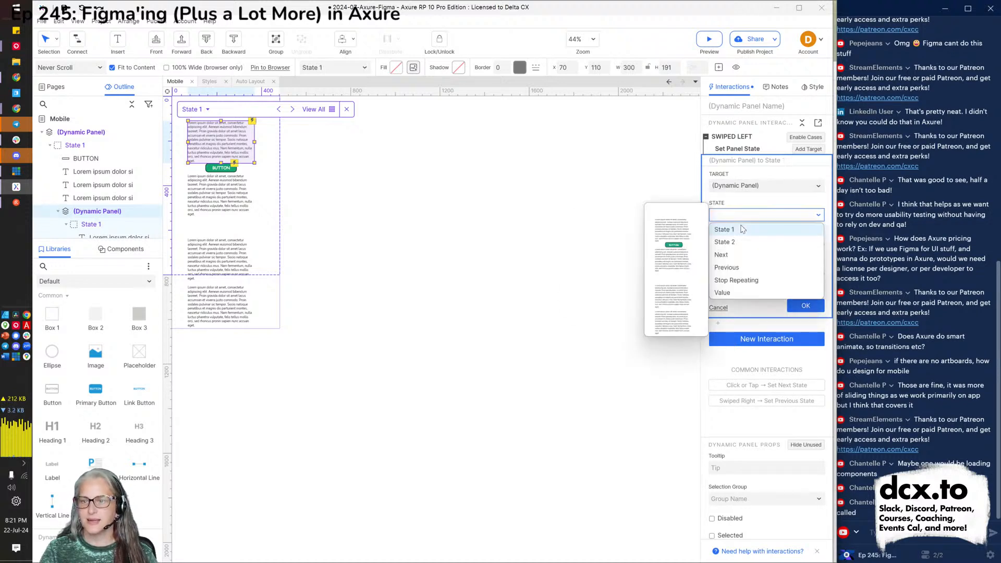
{"action": "left_click", "coordinate": [733, 242]}
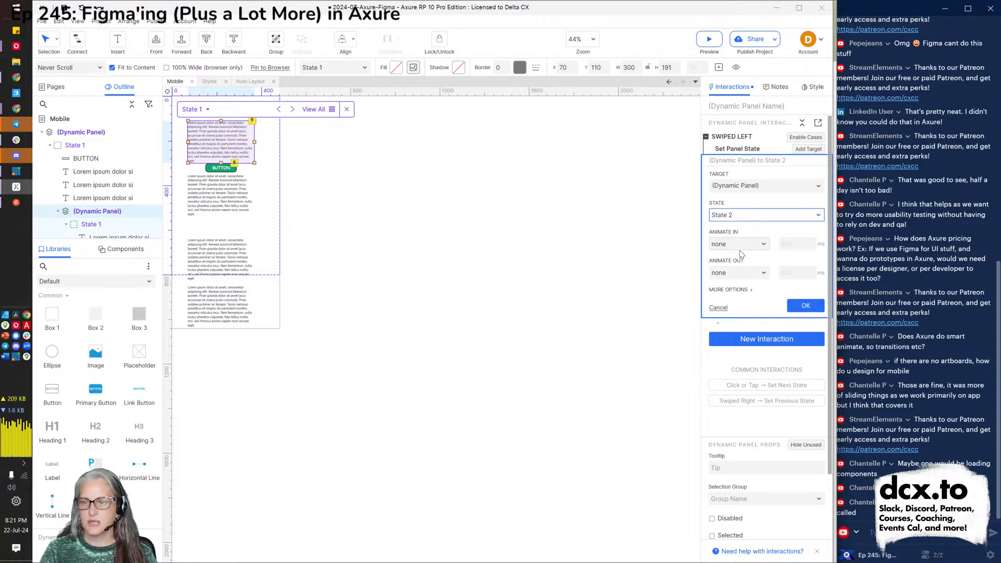
{"action": "left_click", "coordinate": [740, 245]}
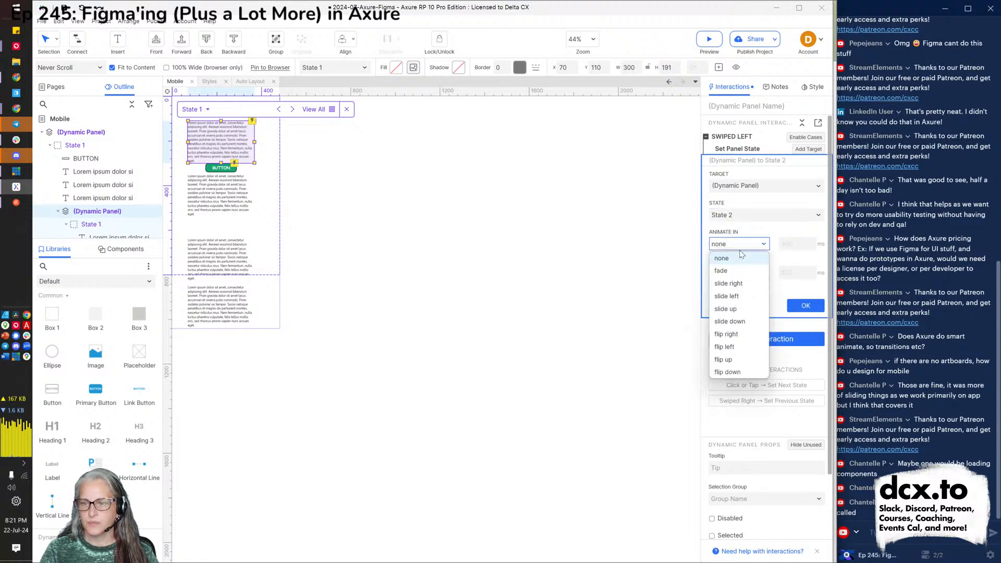
{"action": "left_click", "coordinate": [739, 297]}
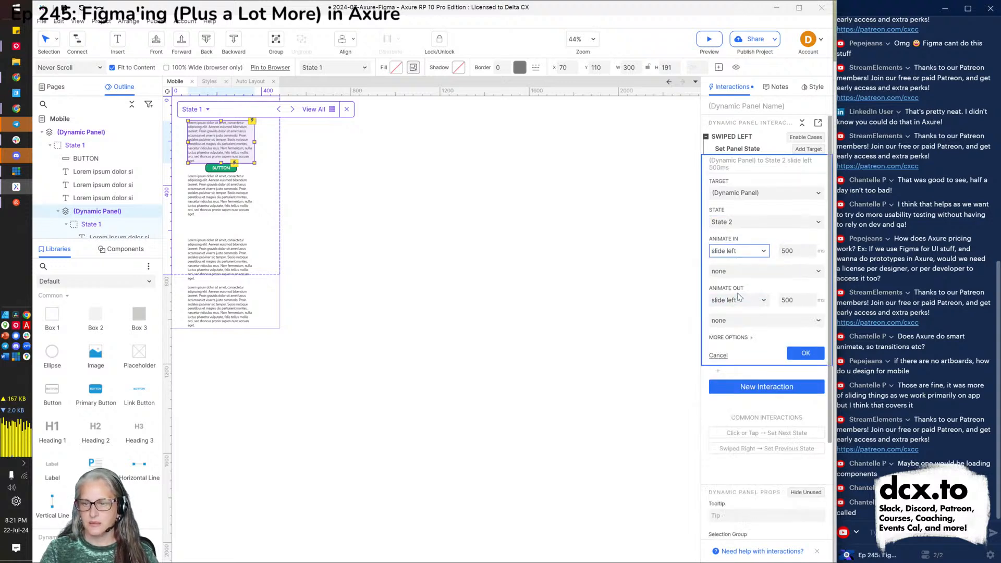
{"action": "left_click", "coordinate": [806, 354]}
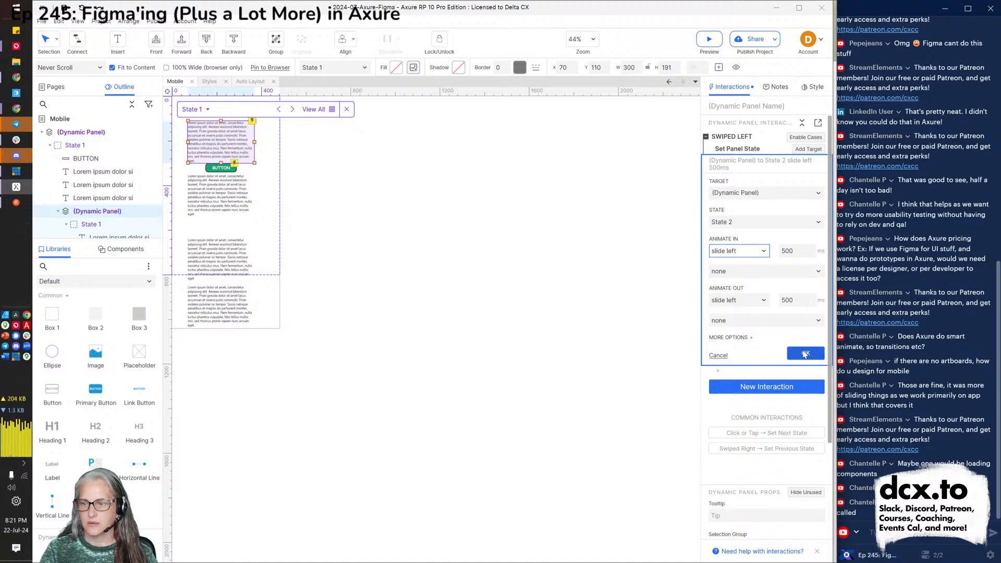
{"action": "left_click", "coordinate": [439, 264]}
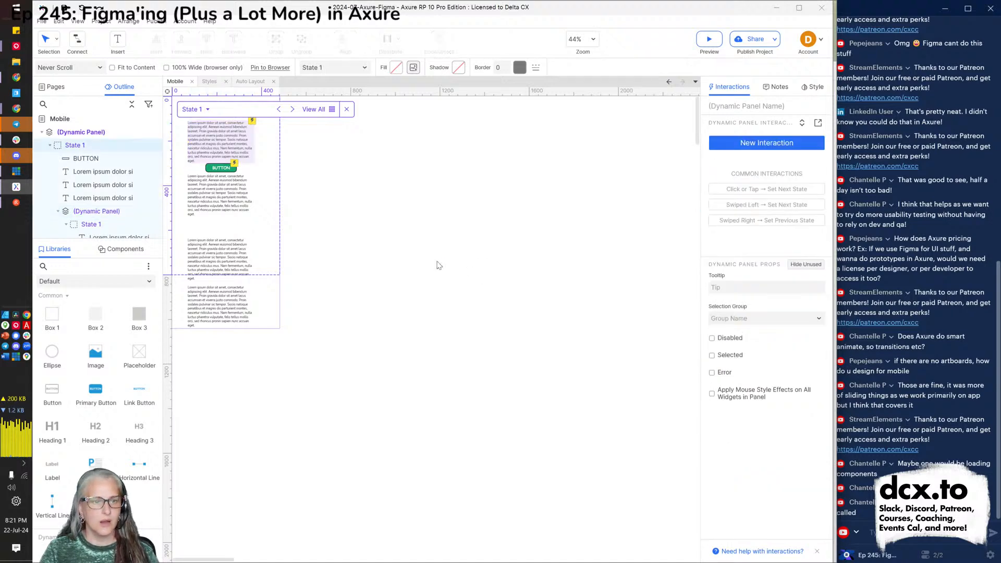
Preview the Mobile page and swipe left across the slideshow to reveal the image slide.
{"action": "key", "text": "ctrl+period"}
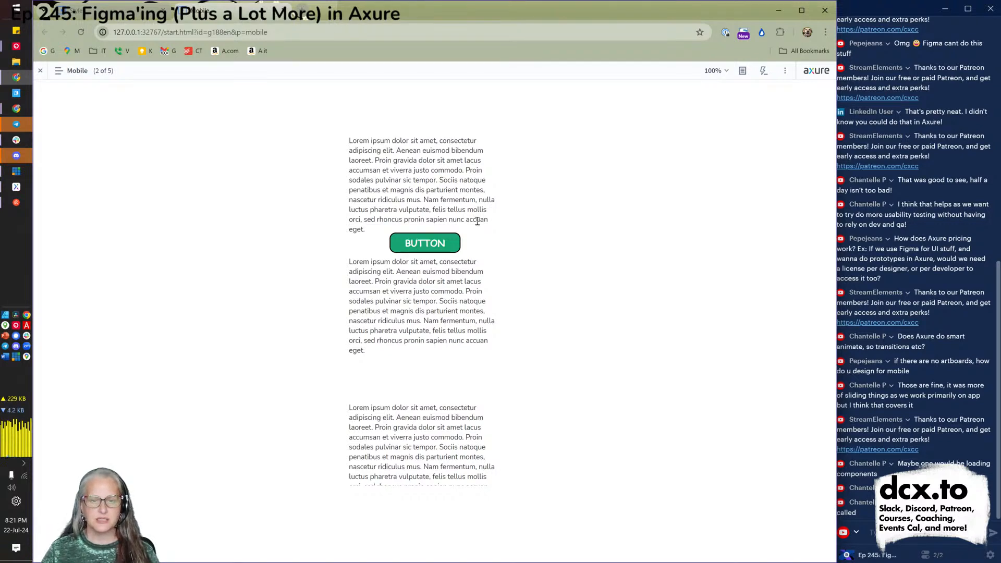
{"action": "left_click_drag", "start_coordinate": [477, 221], "coordinate": [290, 203]}
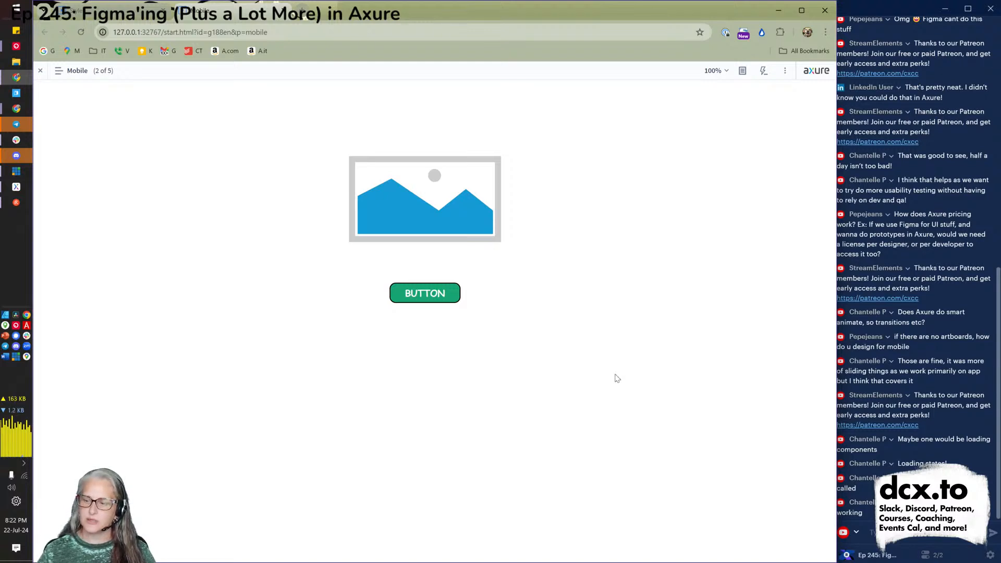
Return to the Axure editor and select the outer panel's State 1.
{"action": "key", "text": "alt+Tab"}
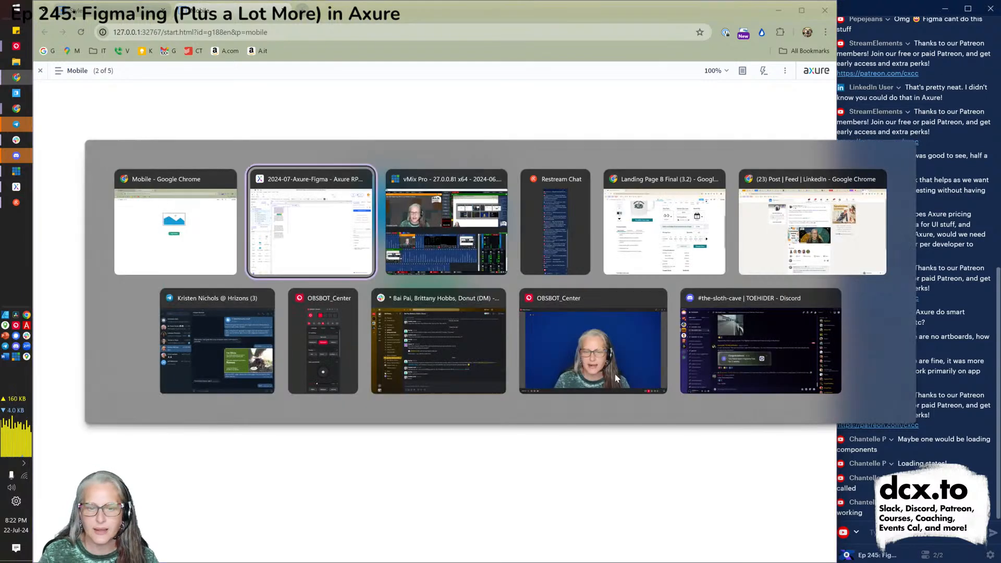
{"action": "key", "text": "alt+Tab"}
{"action": "key", "text": "alt+shift+Tab"}
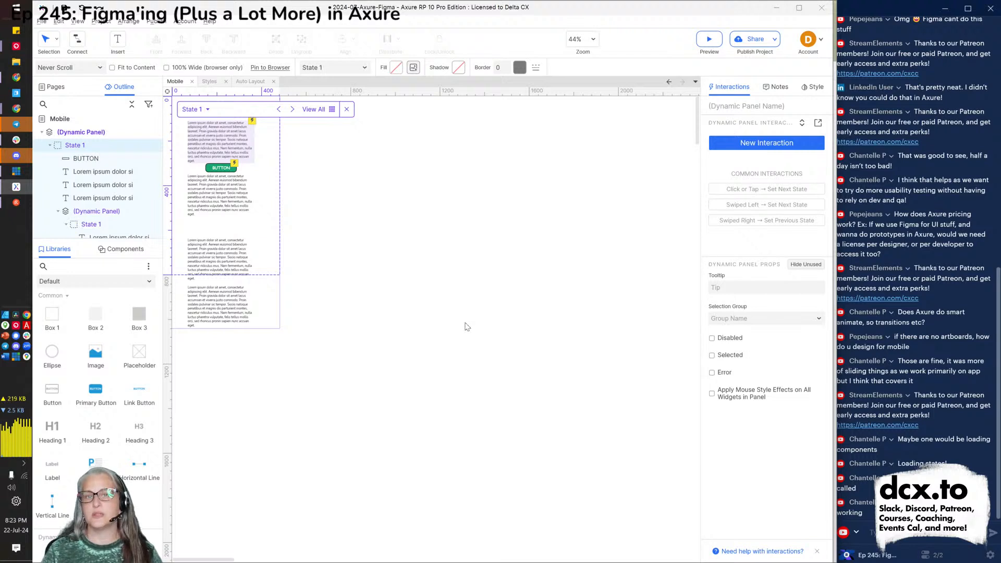
{"action": "left_click", "coordinate": [74, 146]}
Name the outer dynamic panel 'mobile viewport panel', replacing a first 'account settings' entry.
{"action": "double_click", "coordinate": [74, 146]}
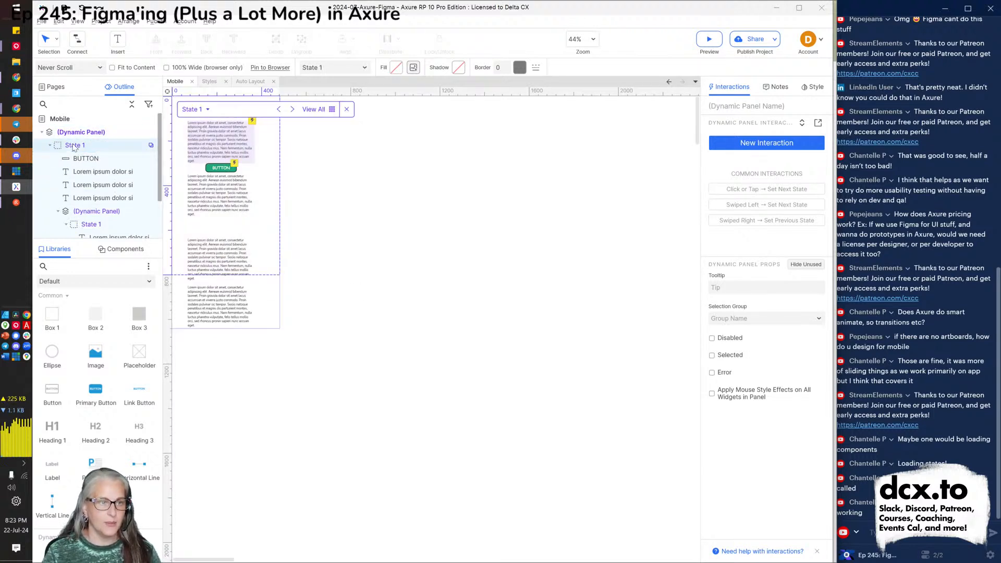
{"action": "left_click", "coordinate": [732, 106]}
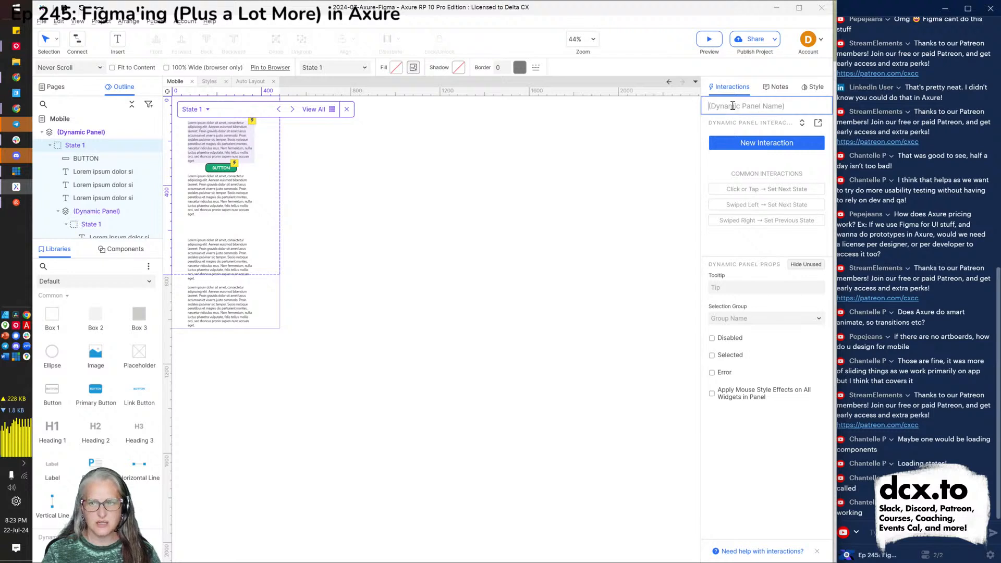
{"action": "type", "text": "account settings"}
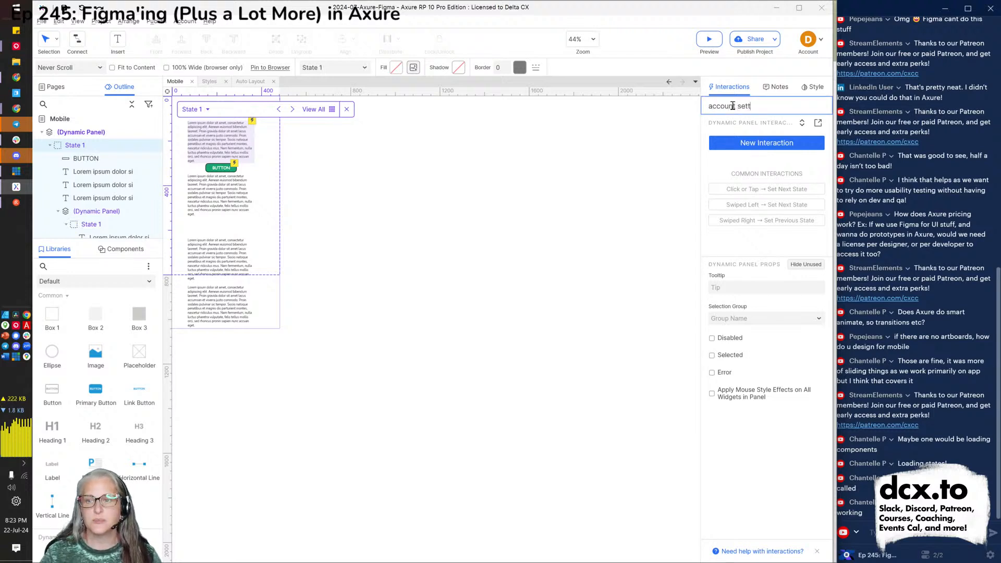
{"action": "left_click", "coordinate": [395, 290]}
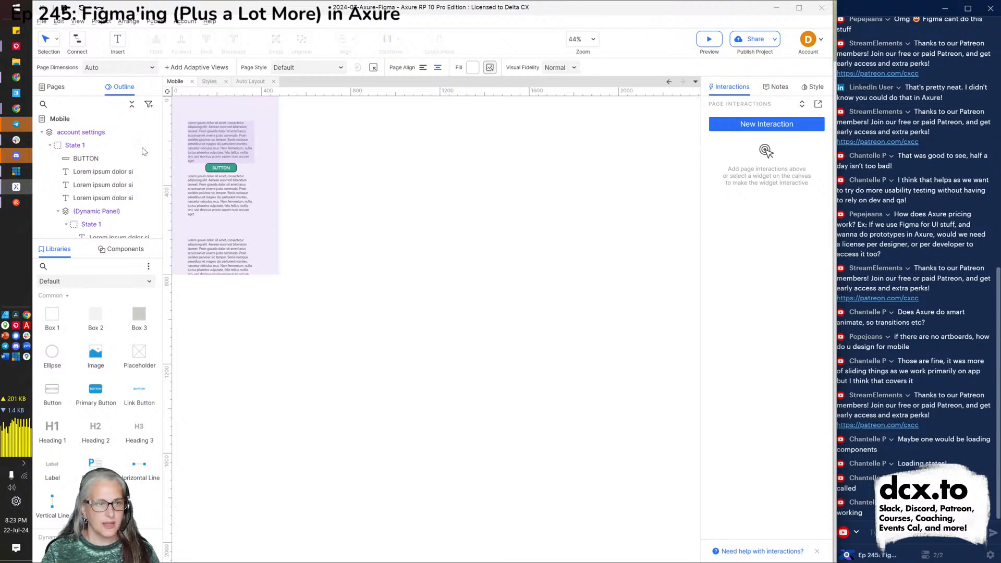
{"action": "mouse_move", "coordinate": [94, 146]}
{"action": "left_click", "coordinate": [78, 132]}
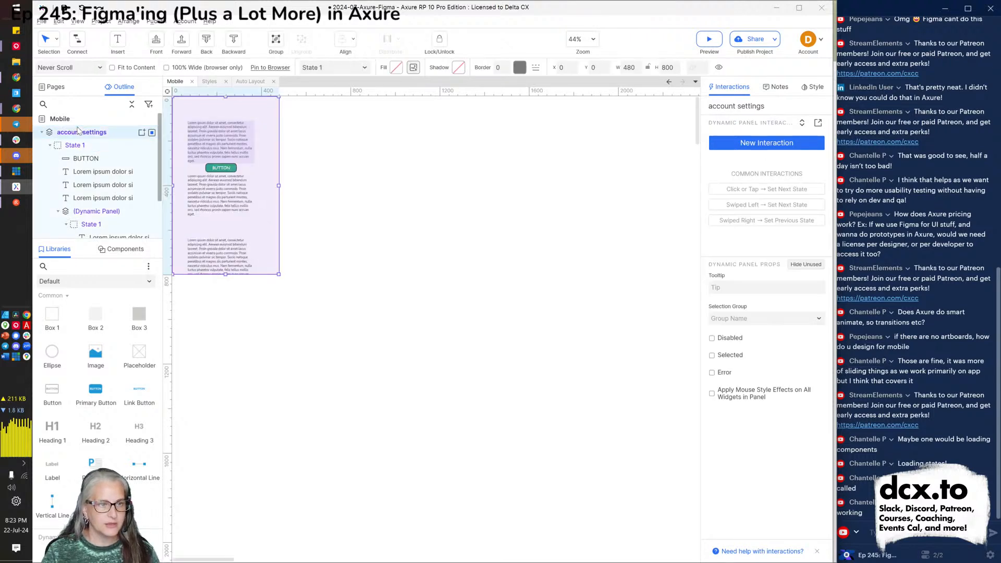
{"action": "left_click", "coordinate": [766, 104]}
{"action": "key", "text": "ctrl+a"}
{"action": "type", "text": "movable"}
{"action": "key", "text": "BackSpace"}
{"action": "key", "text": "BackSpace"}
{"action": "key", "text": "BackSpace"}
{"action": "key", "text": "BackSpace"}
{"action": "type", "text": "i"}
{"action": "key", "text": "BackSpace"}
{"action": "key", "text": "BackSpace"}
{"action": "type", "text": "bile vie"}
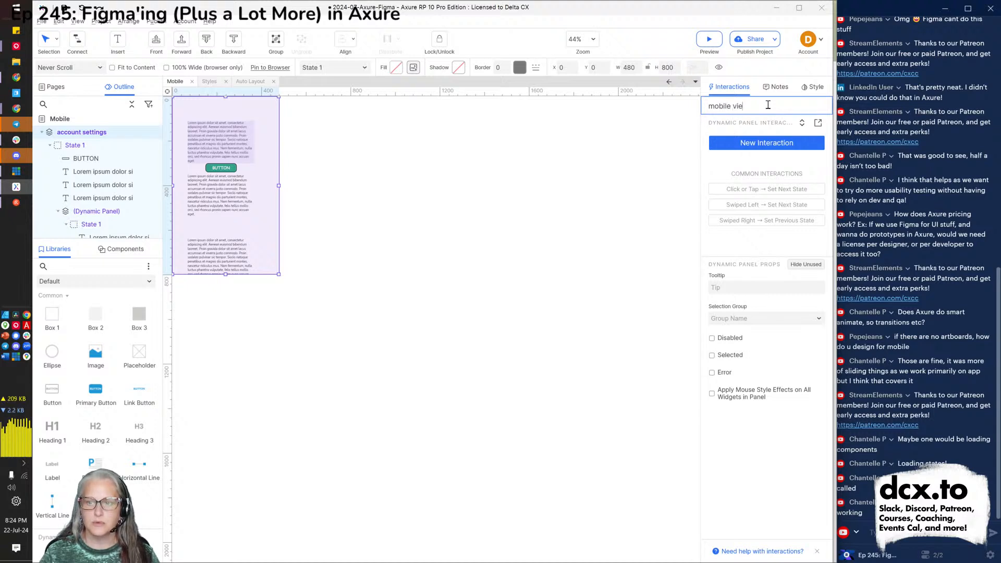
{"action": "type", "text": "wport panel"}
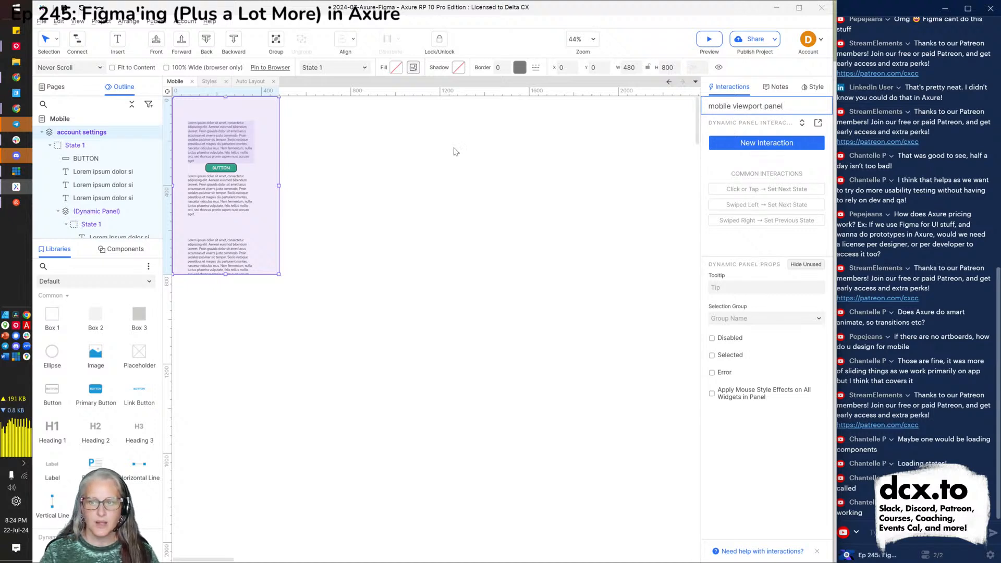
Rename the panel's State 1 to 'account settings'.
{"action": "double_click", "coordinate": [83, 146]}
{"action": "right_click", "coordinate": [84, 146]}
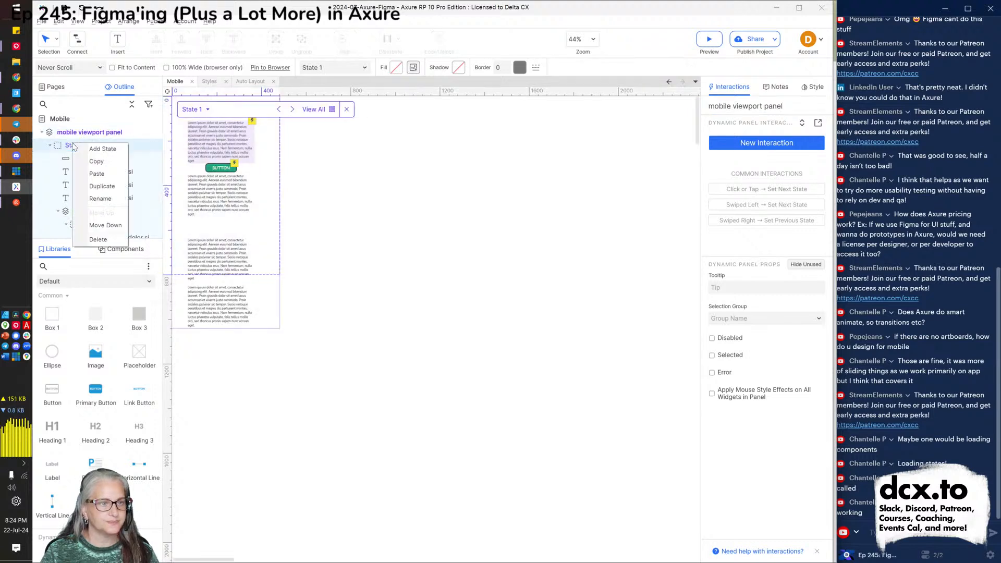
{"action": "left_click", "coordinate": [100, 198]}
{"action": "type", "text": "account settings"}
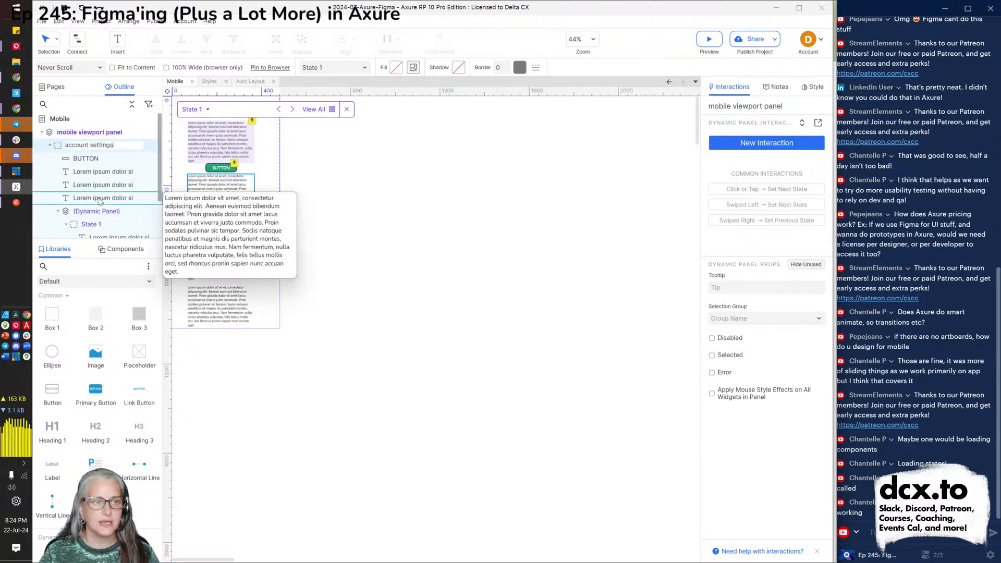
{"action": "key", "text": "Return"}
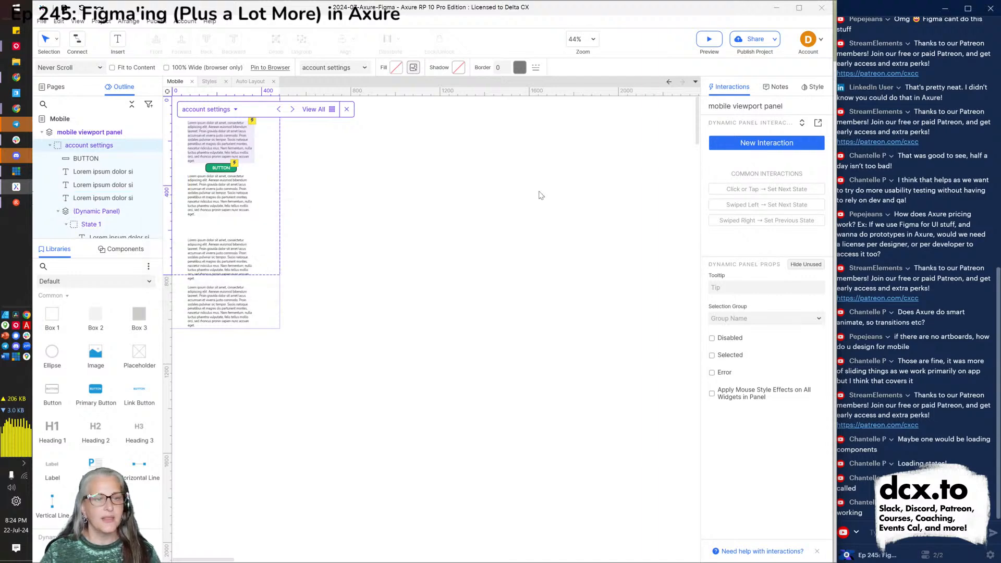
{"action": "left_click", "coordinate": [535, 204]}
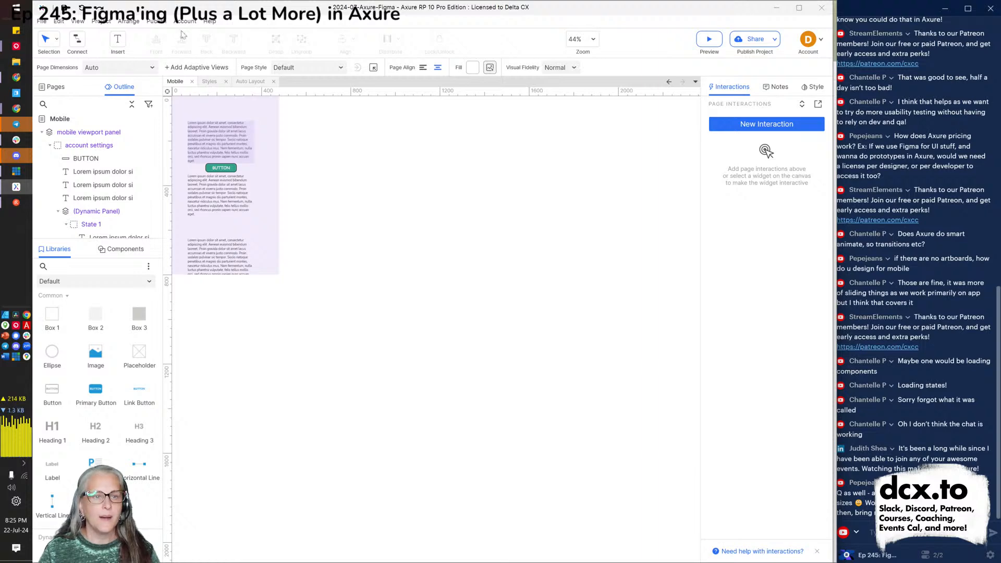
Close the Mobile, Styles and Auto Layout pages and add a blank Page 1 to the project.
{"action": "left_click", "coordinate": [191, 82]}
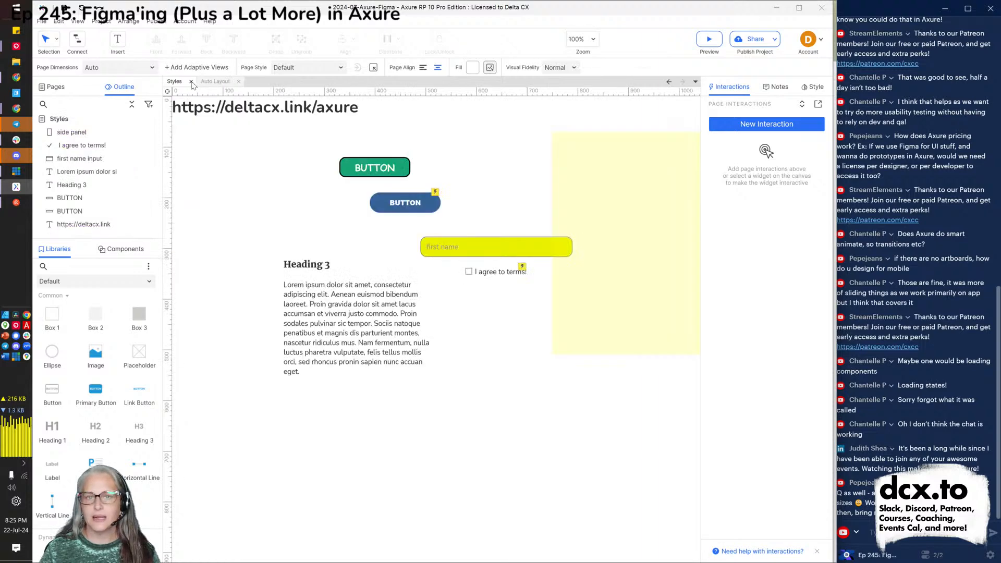
{"action": "left_click", "coordinate": [191, 82]}
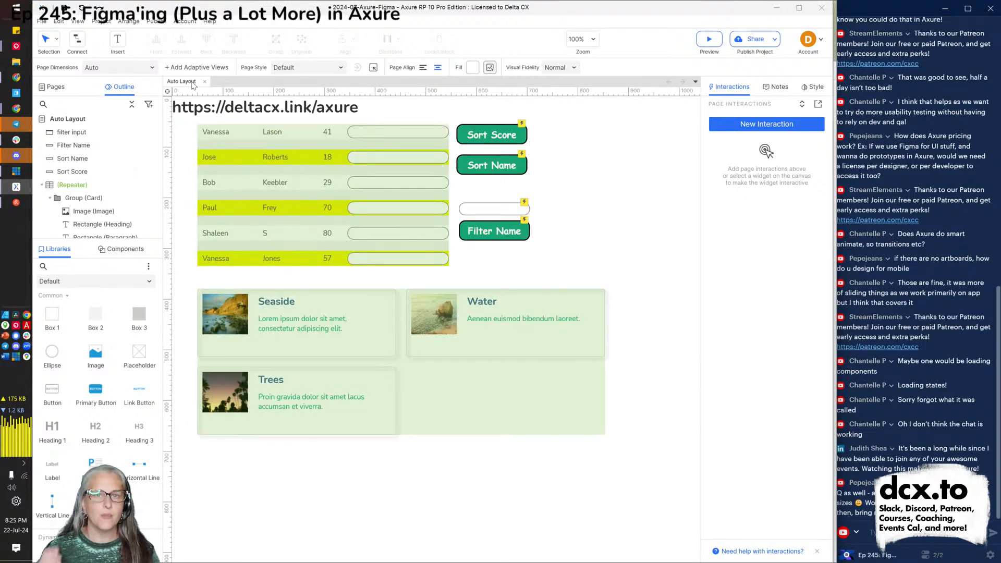
{"action": "left_click", "coordinate": [205, 82]}
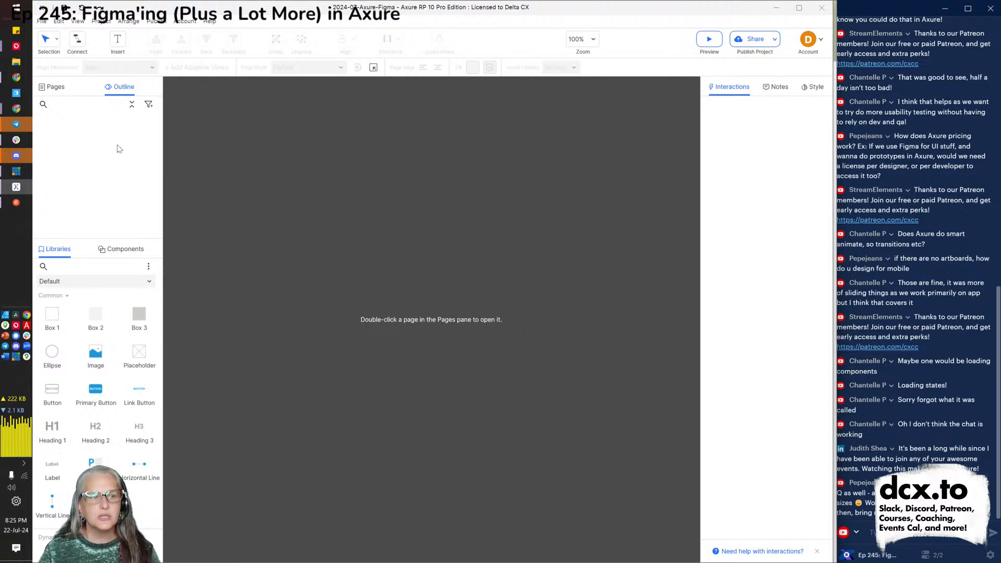
{"action": "left_click", "coordinate": [53, 92]}
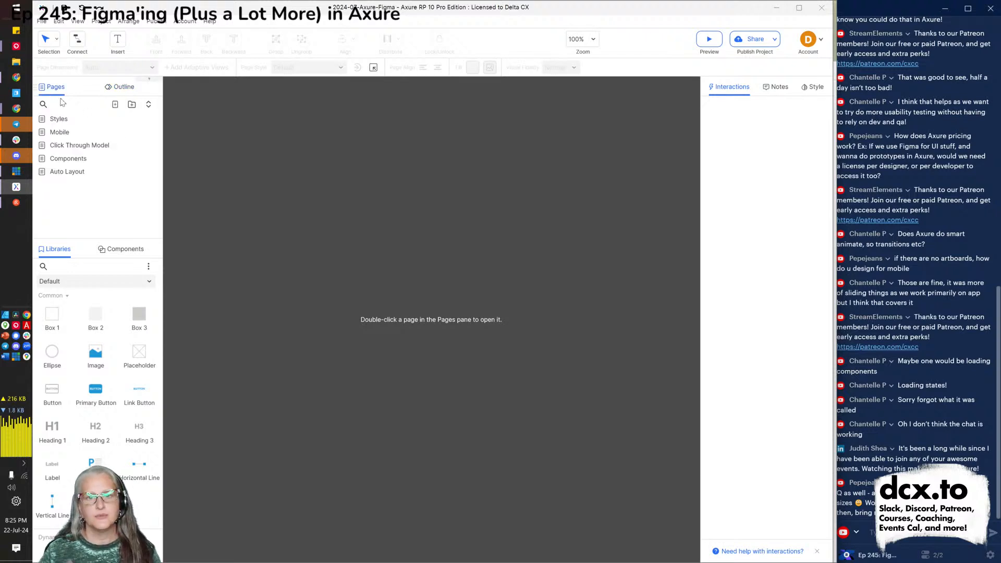
{"action": "left_click", "coordinate": [115, 105]}
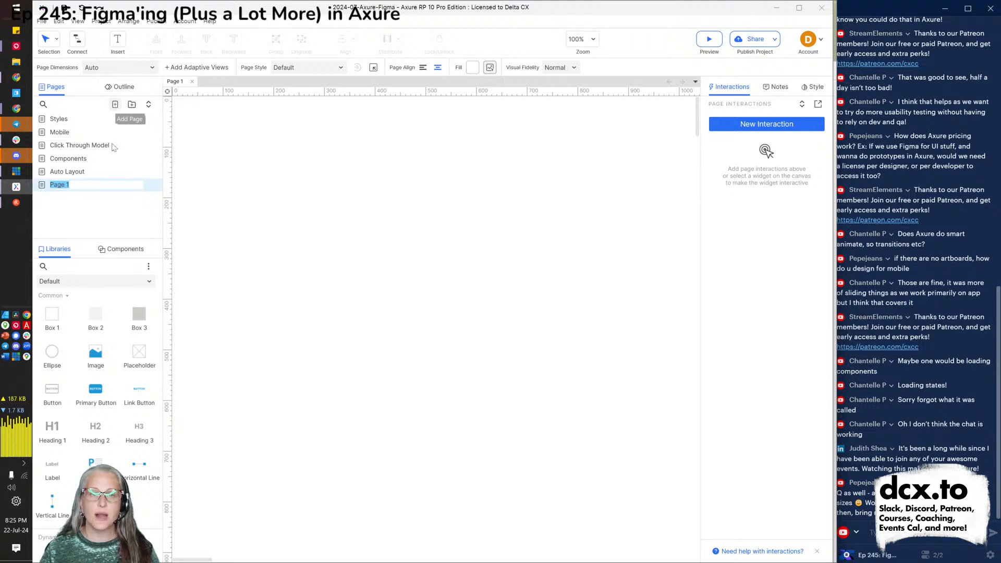
Rename the new page to 'Adaptive'.
{"action": "type", "text": "Adaptive"}
{"action": "key", "text": "Return"}
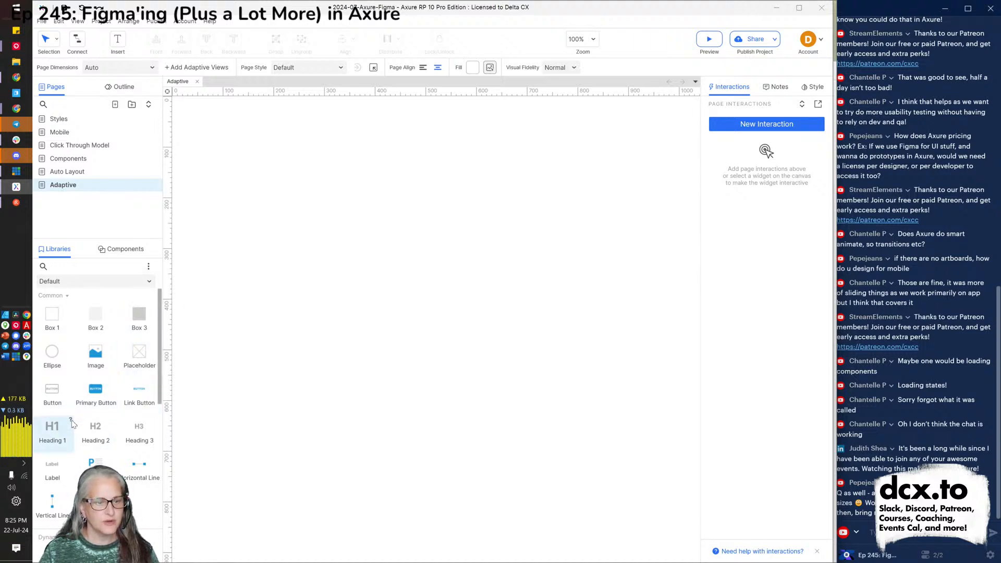
Place a Heading 1, an image and a paragraph, widening the paragraph across the page.
{"action": "left_click_drag", "start_coordinate": [55, 433], "coordinate": [178, 110]}
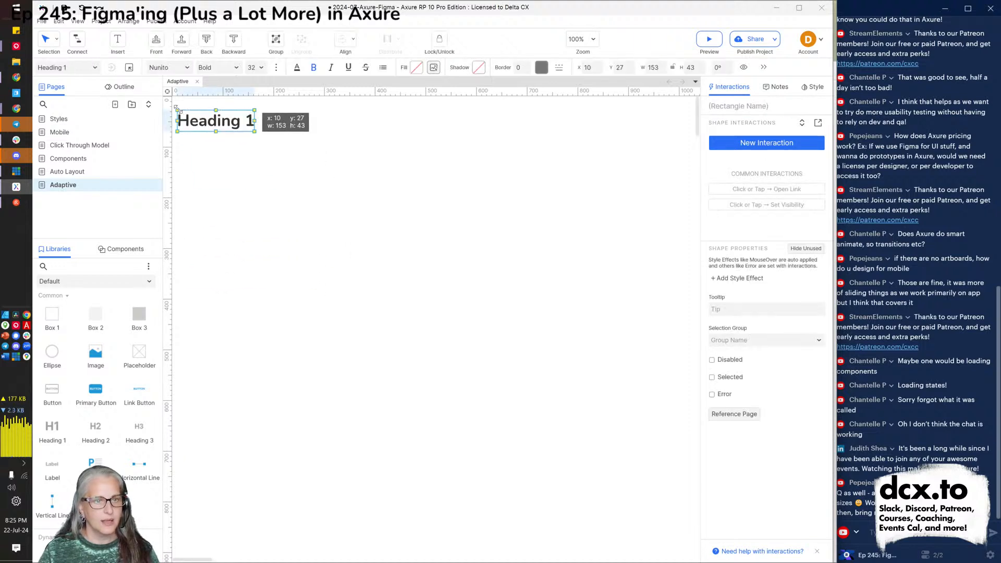
{"action": "left_click_drag", "start_coordinate": [93, 355], "coordinate": [178, 153]}
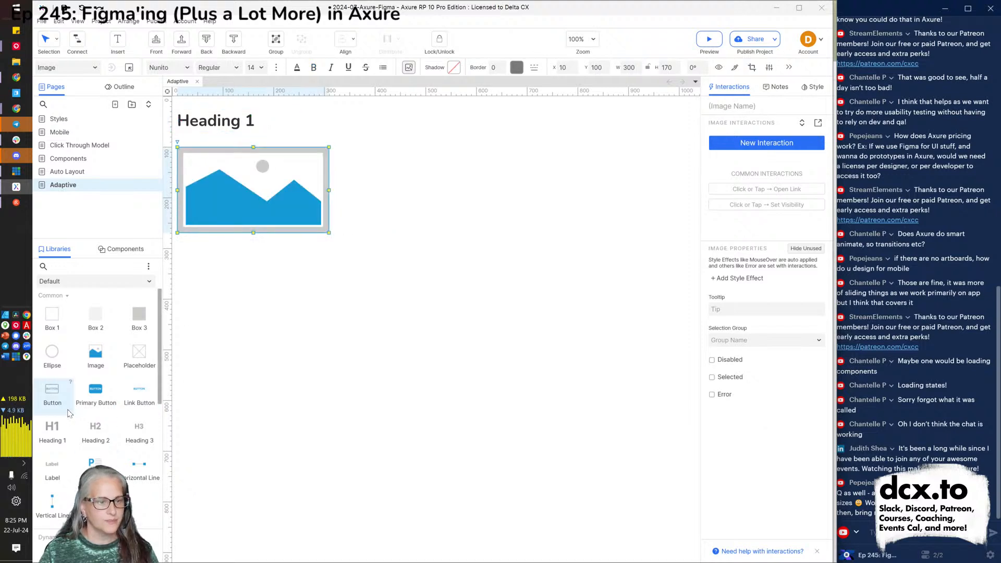
{"action": "left_click_drag", "start_coordinate": [99, 462], "coordinate": [180, 252]}
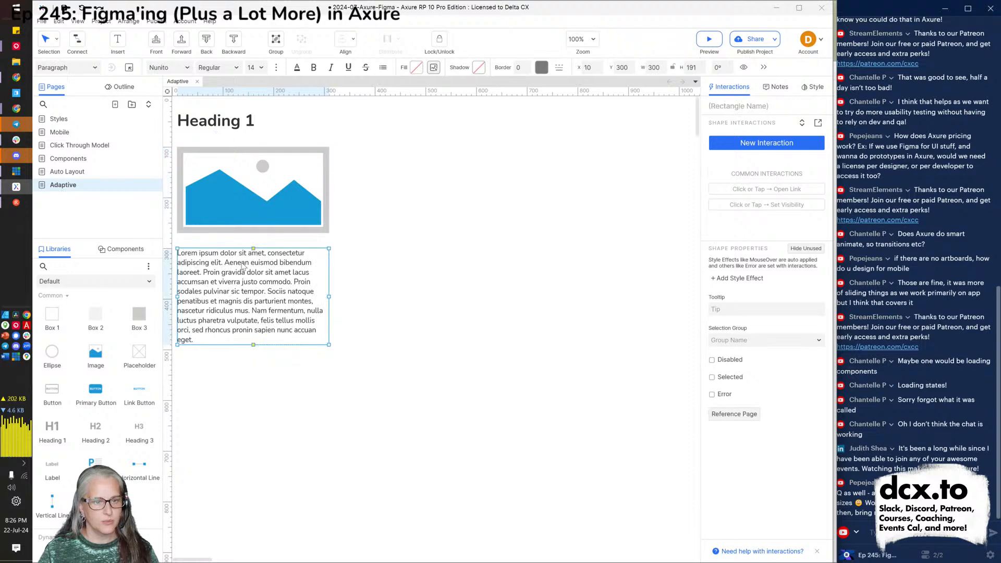
{"action": "left_click_drag", "start_coordinate": [329, 296], "coordinate": [638, 297]}
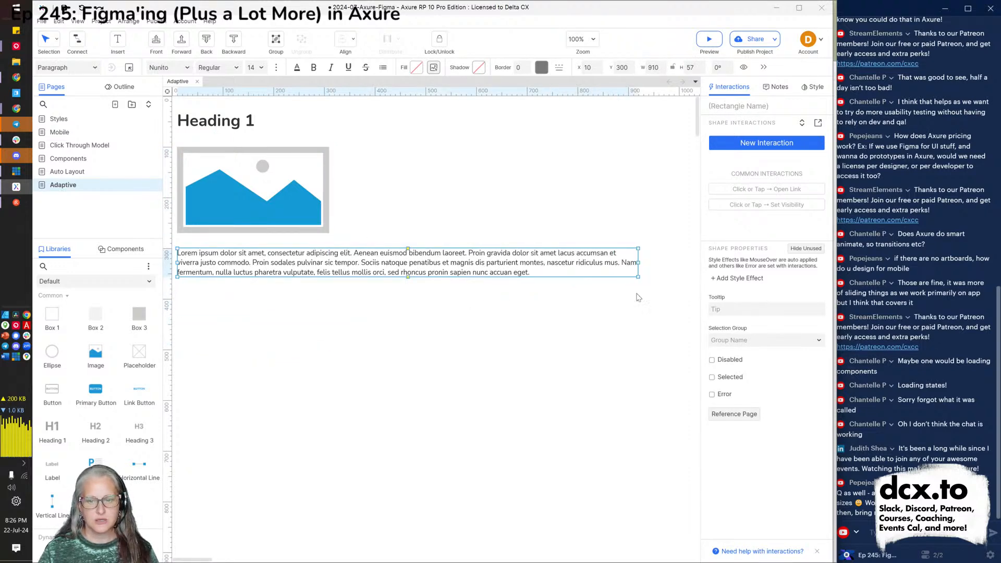
Centre the heading and image horizontally with Align Center.
{"action": "left_click", "coordinate": [251, 187], "text": "shift"}
{"action": "left_click", "coordinate": [241, 127], "text": "shift"}
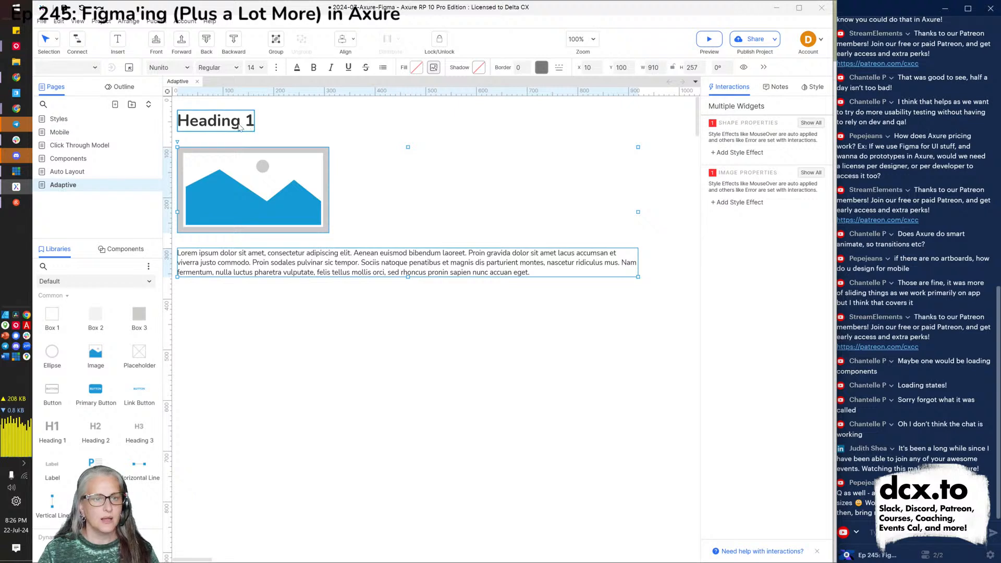
{"action": "left_click", "coordinate": [811, 88]}
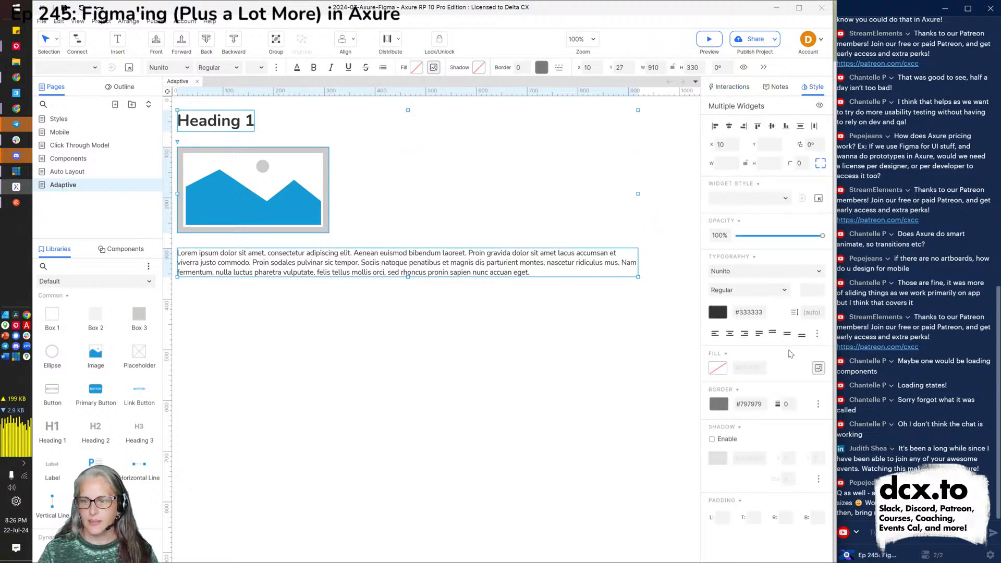
{"action": "left_click", "coordinate": [729, 126]}
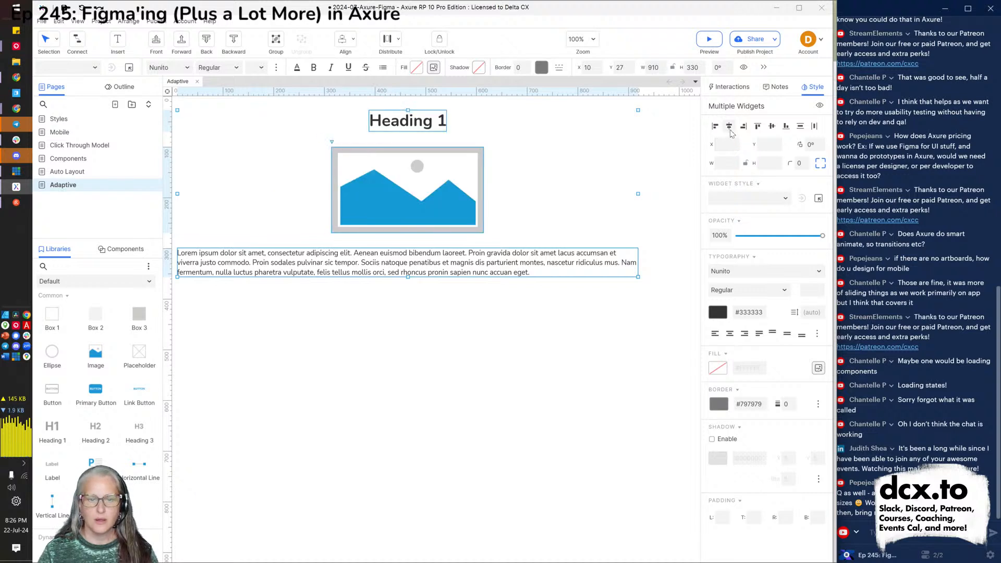
{"action": "left_click", "coordinate": [462, 385]}
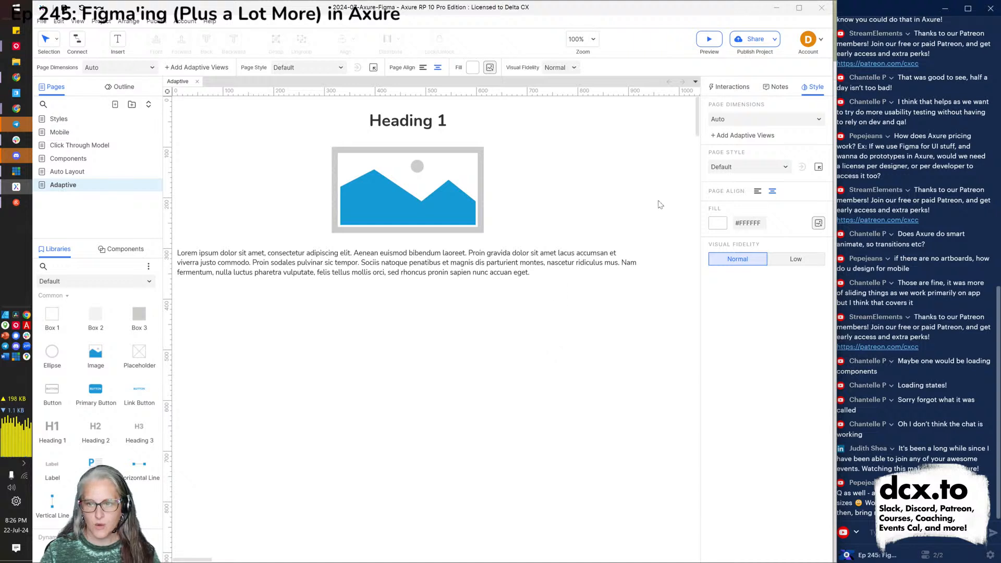
Add a 'Phone' adaptive view using the iPhone 11 / XR / XS Max preset (414 × 896).
{"action": "left_click", "coordinate": [739, 136]}
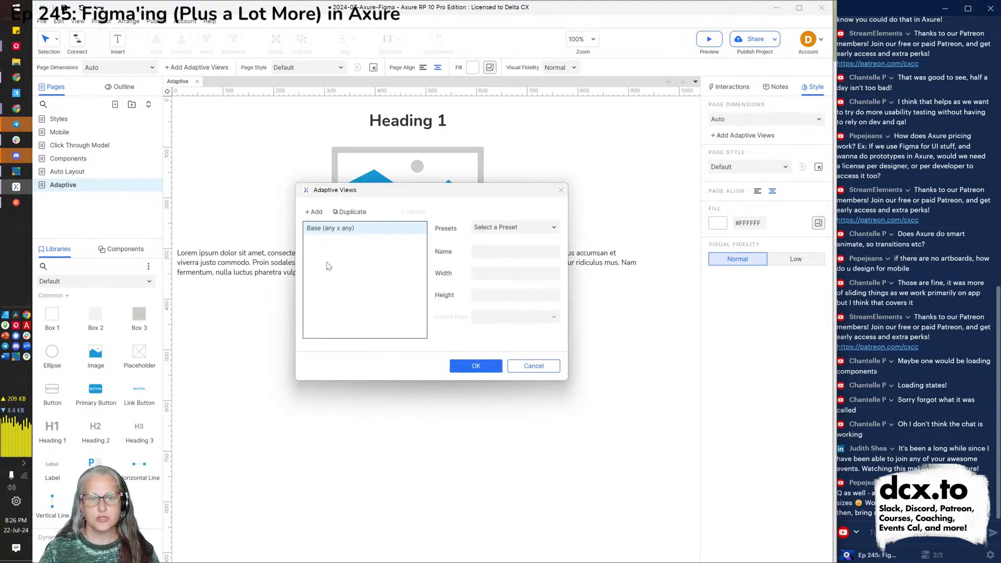
{"action": "left_click", "coordinate": [315, 212]}
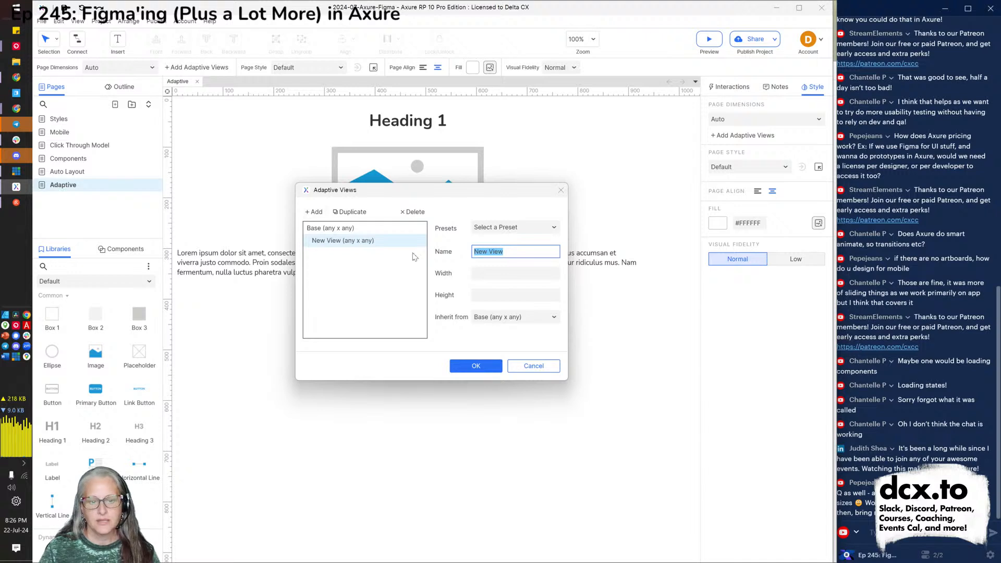
{"action": "type", "text": "Phone"}
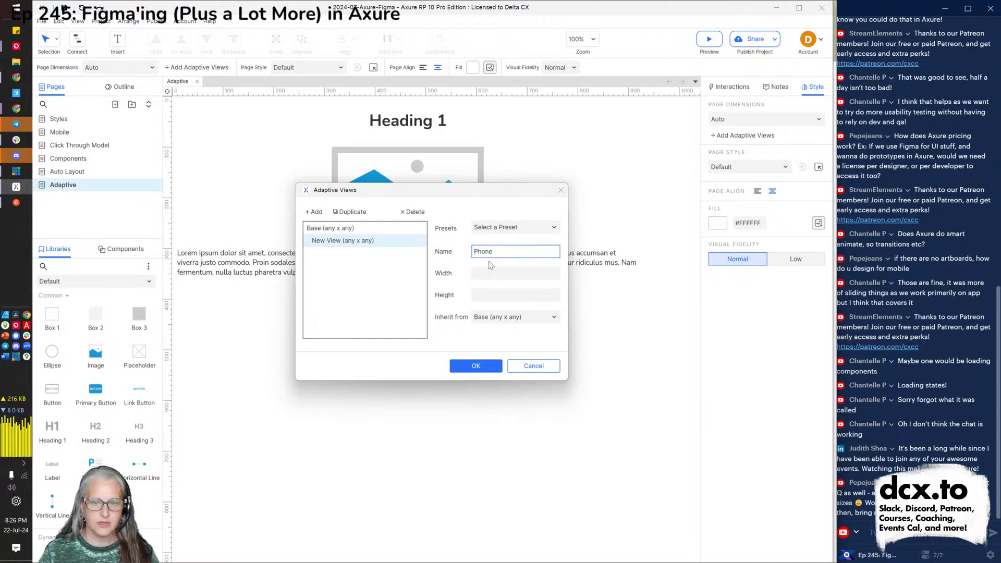
{"action": "left_click", "coordinate": [533, 231]}
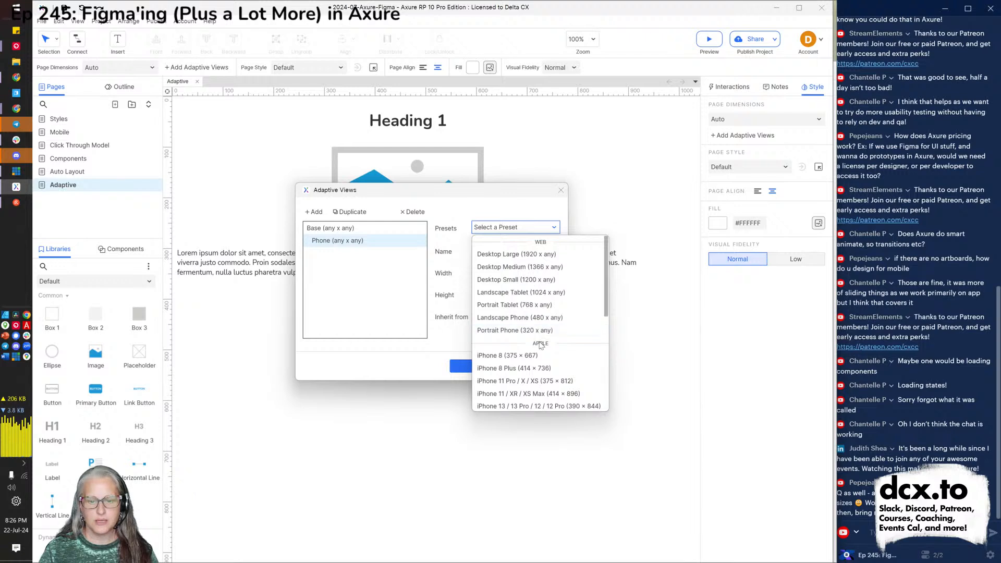
{"action": "left_click", "coordinate": [526, 395]}
{"action": "left_click", "coordinate": [475, 366]}
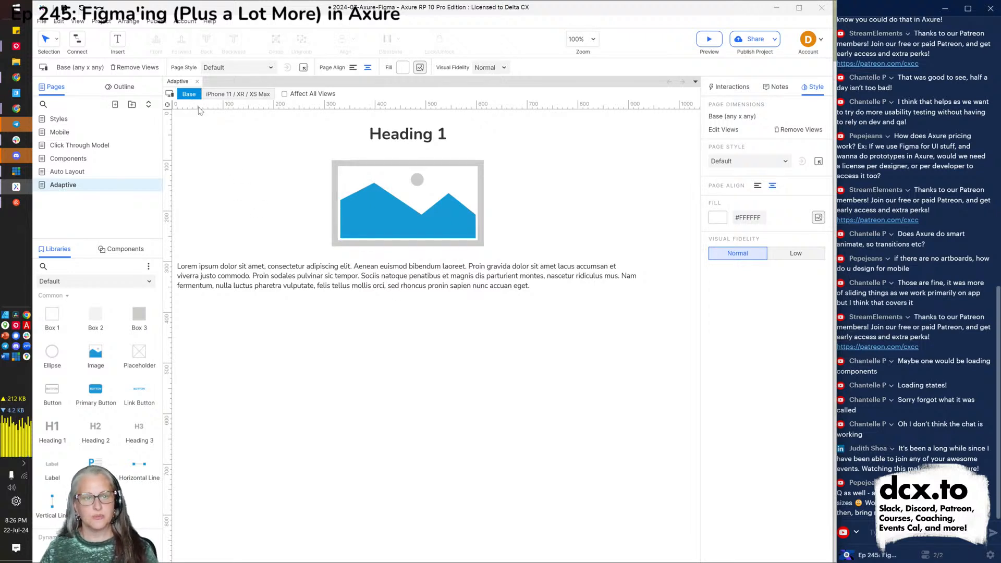
In the iPhone view, move the heading left and shrink and centre the image beneath it.
{"action": "left_click", "coordinate": [234, 94]}
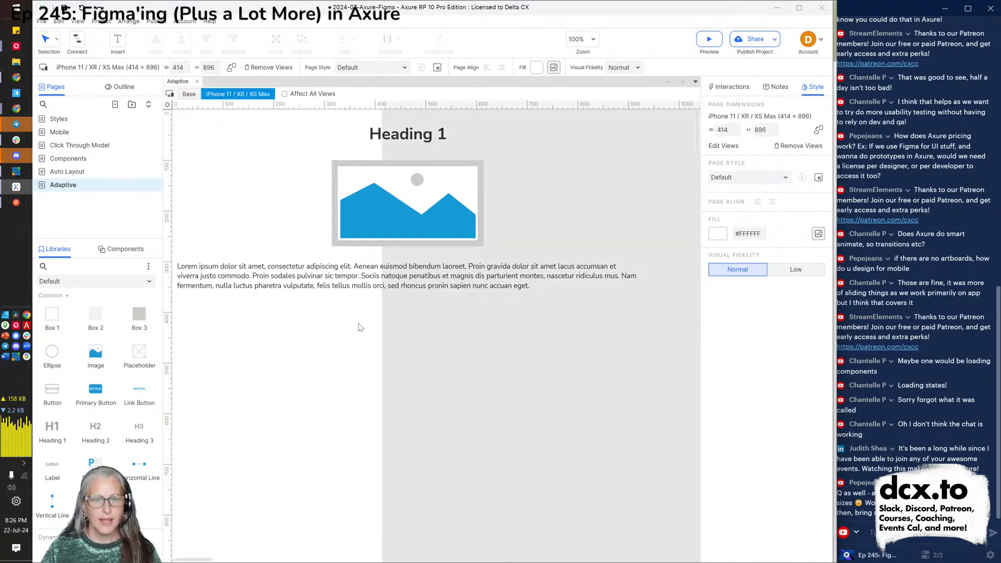
{"action": "left_click", "coordinate": [417, 135]}
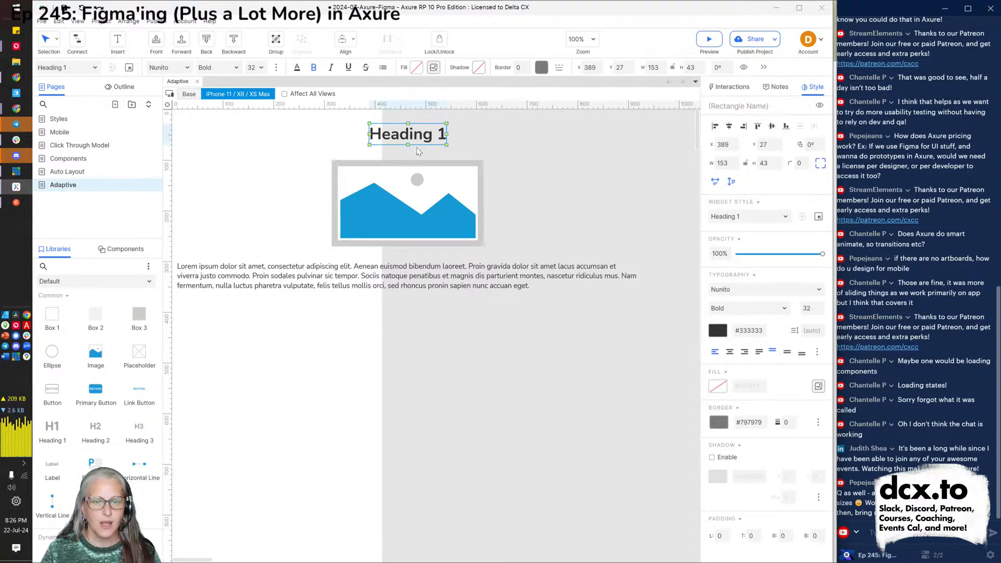
{"action": "left_click_drag", "start_coordinate": [411, 134], "coordinate": [284, 134]}
{"action": "left_click_drag", "start_coordinate": [426, 210], "coordinate": [295, 200]}
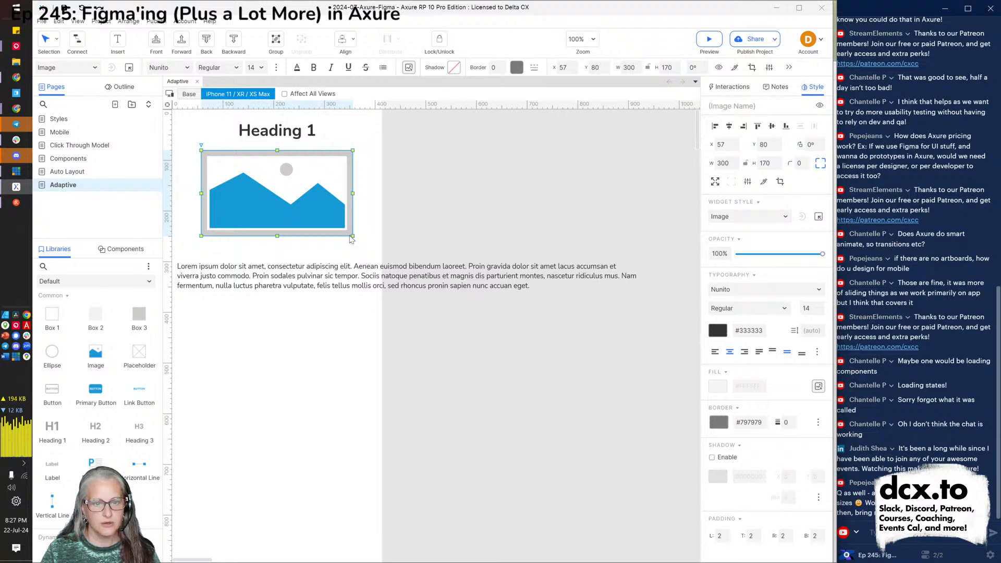
{"action": "left_click", "coordinate": [352, 236]}
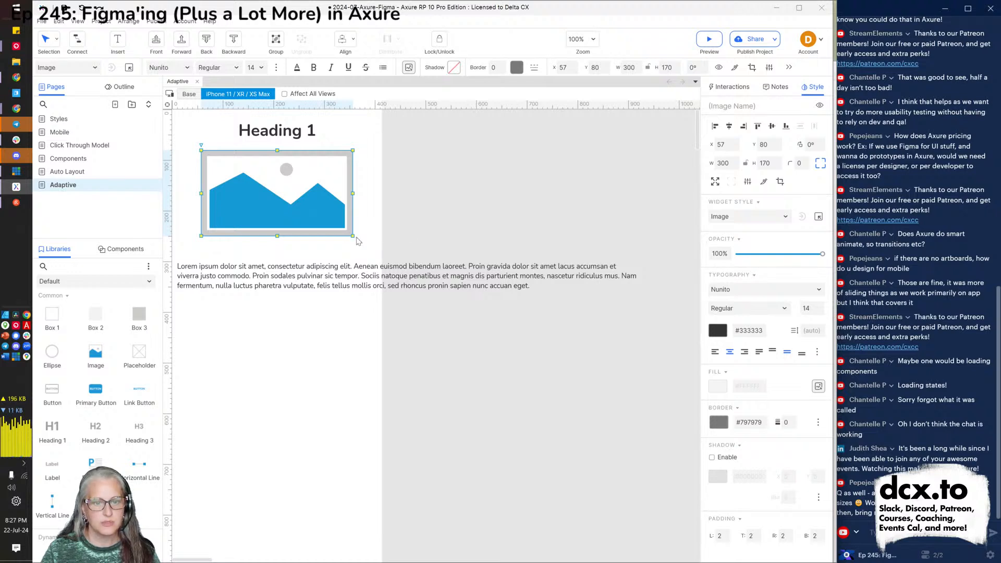
{"action": "left_click_drag", "start_coordinate": [353, 237], "coordinate": [295, 201]}
{"action": "left_click_drag", "start_coordinate": [227, 180], "coordinate": [255, 173]}
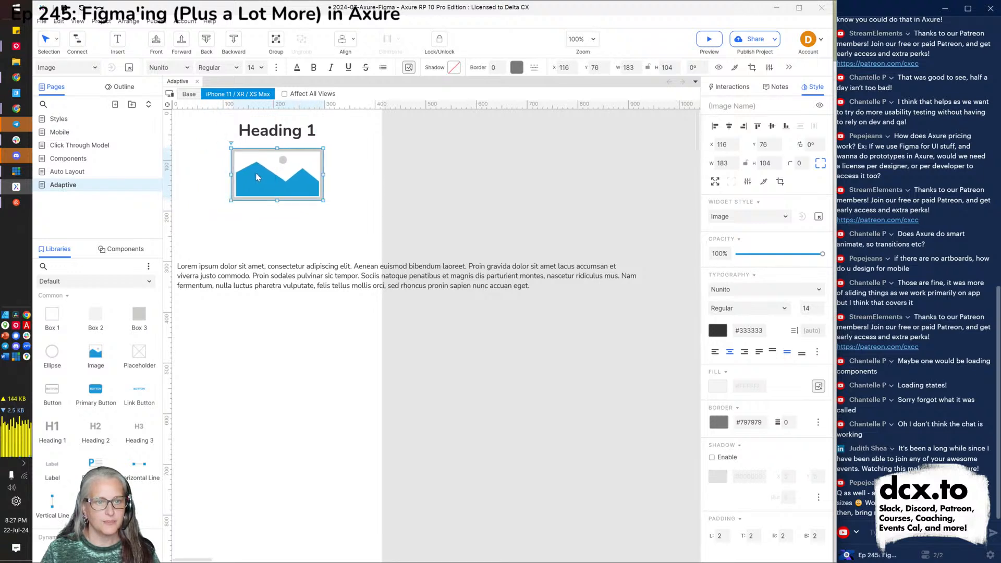
Narrow the paragraph to 370 × 133 and move it up beneath the image.
{"action": "left_click", "coordinate": [340, 275]}
{"action": "left_click_drag", "start_coordinate": [638, 280], "coordinate": [365, 295]}
{"action": "left_click_drag", "start_coordinate": [242, 300], "coordinate": [247, 252]}
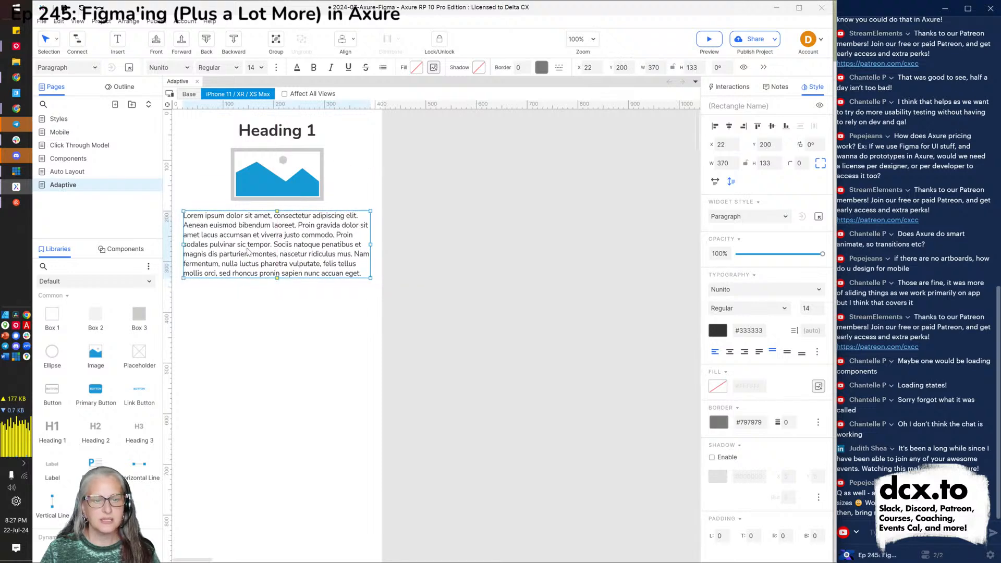
{"action": "left_click", "coordinate": [357, 480]}
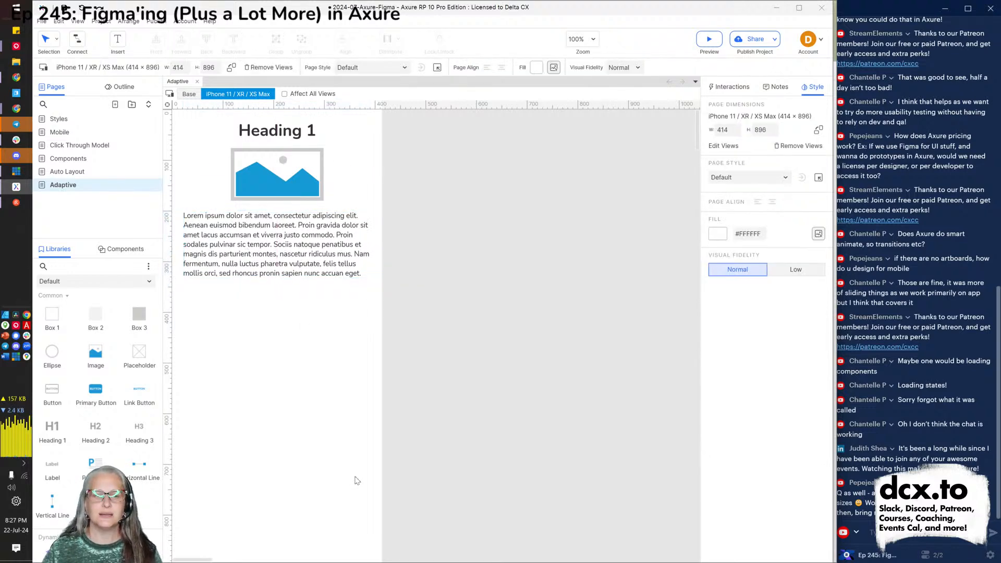
Switch between the Base and iPhone views to compare the layouts.
{"action": "left_click", "coordinate": [189, 95]}
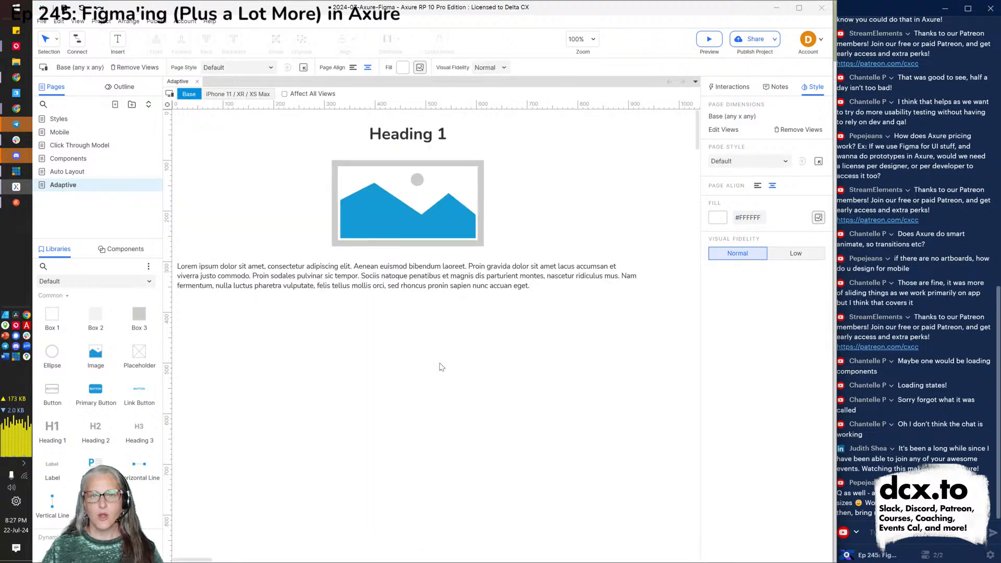
{"action": "left_click", "coordinate": [222, 93]}
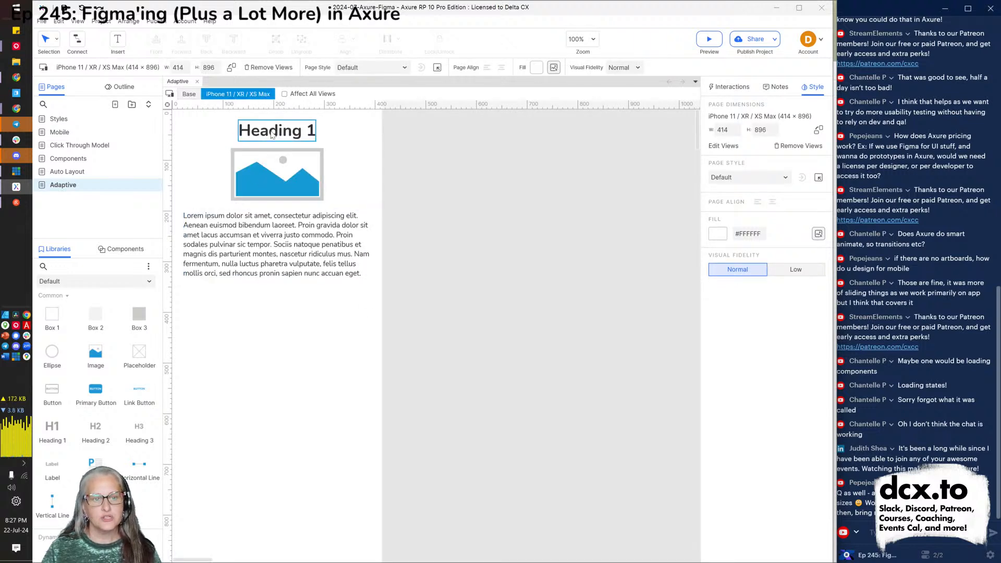
{"action": "left_click", "coordinate": [187, 94]}
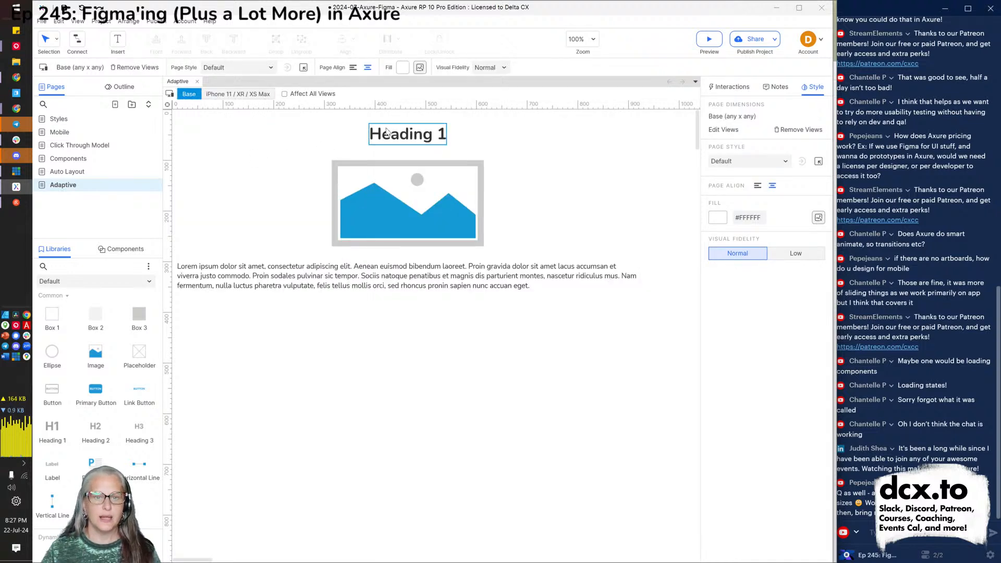
Change the heading to 'Welcome to this universe!', centre its text and recentre it above the image.
{"action": "double_click", "coordinate": [386, 132]}
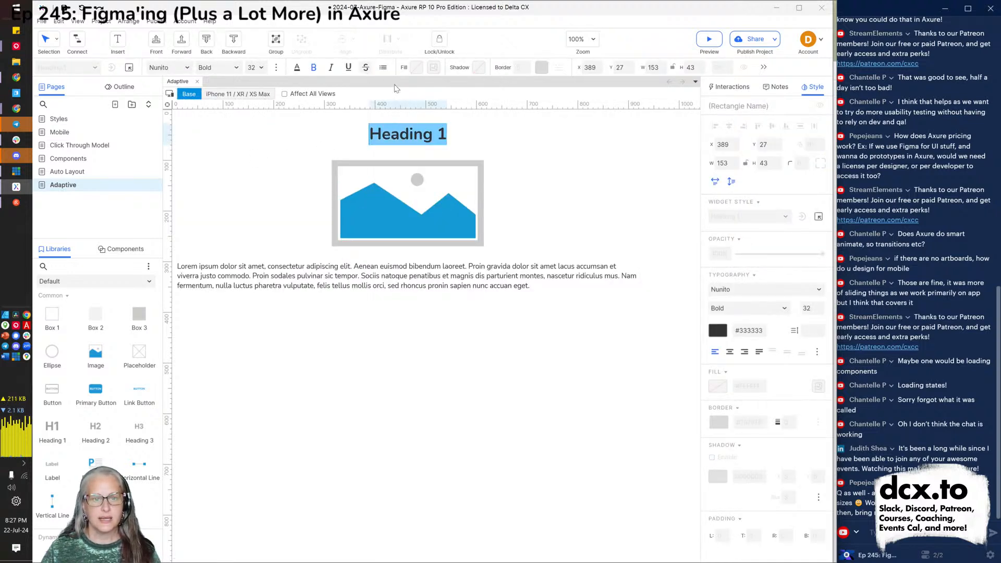
{"action": "type", "text": "Welcome to"}
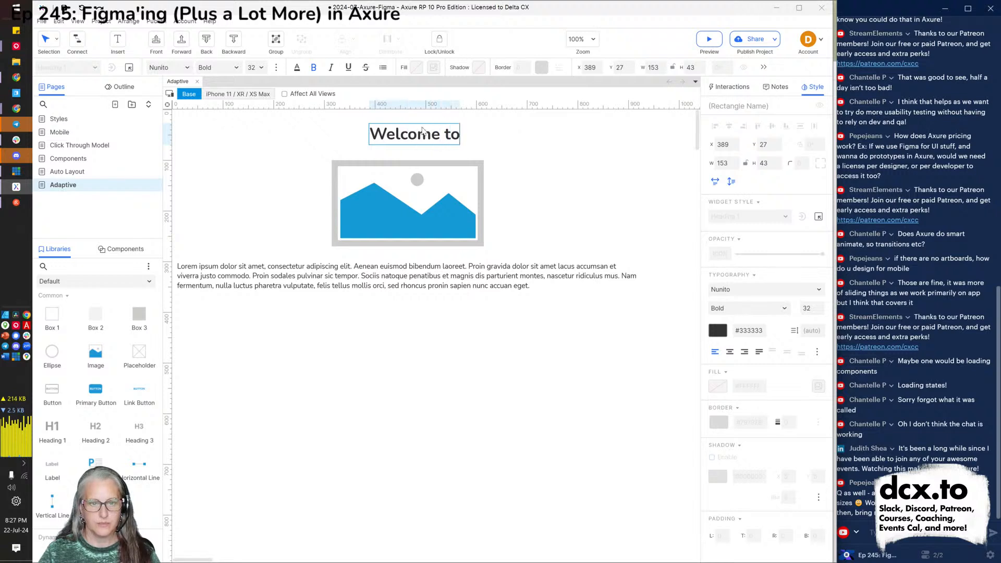
{"action": "type", "text": " this universe!"}
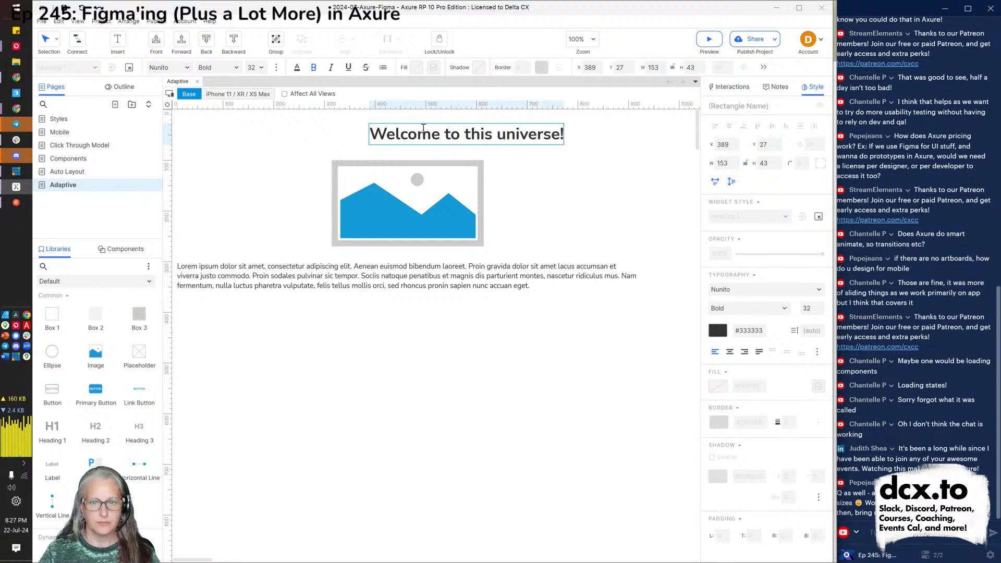
{"action": "left_click", "coordinate": [524, 186]}
{"action": "left_click", "coordinate": [461, 142]}
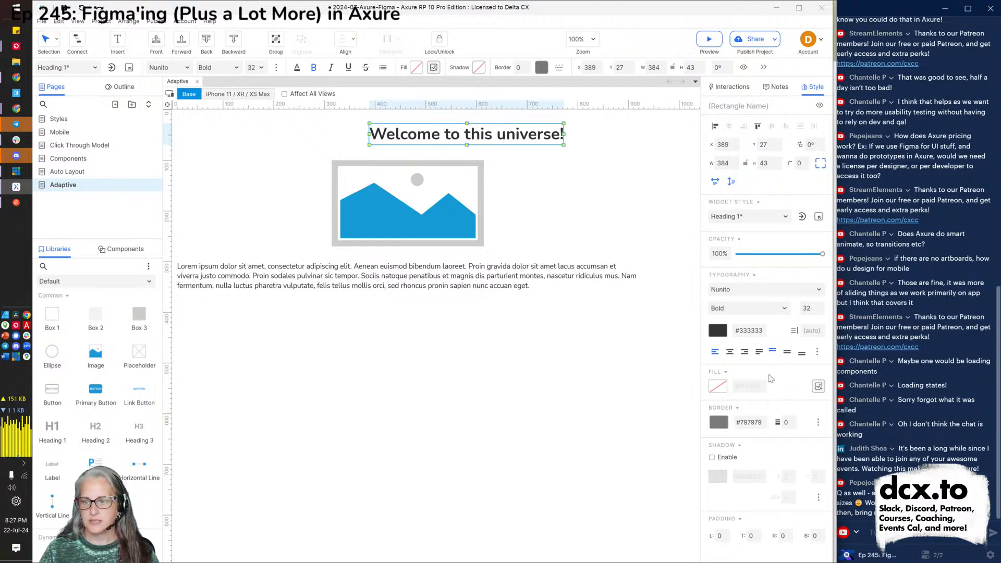
{"action": "left_click", "coordinate": [729, 352]}
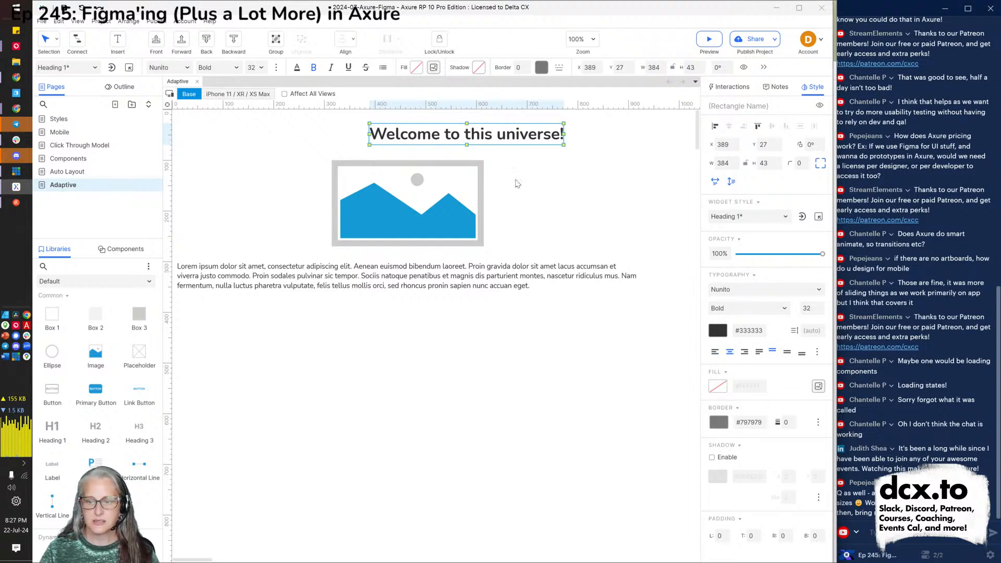
{"action": "left_click_drag", "start_coordinate": [456, 136], "coordinate": [398, 139]}
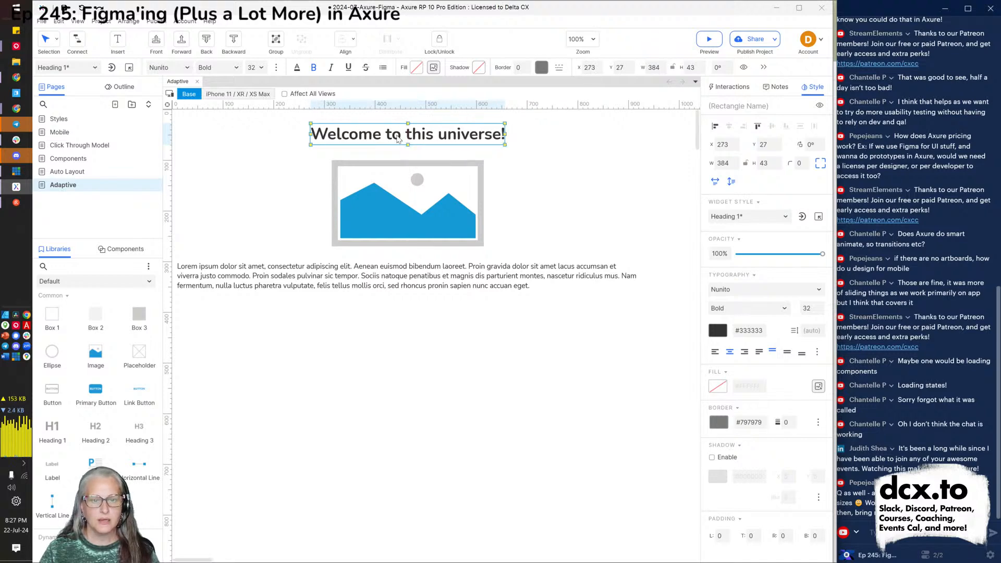
{"action": "left_click", "coordinate": [226, 95]}
In the iPhone view, wrap the heading onto two lines and centre the image and paragraph below it.
{"action": "left_click_drag", "start_coordinate": [375, 134], "coordinate": [316, 127]}
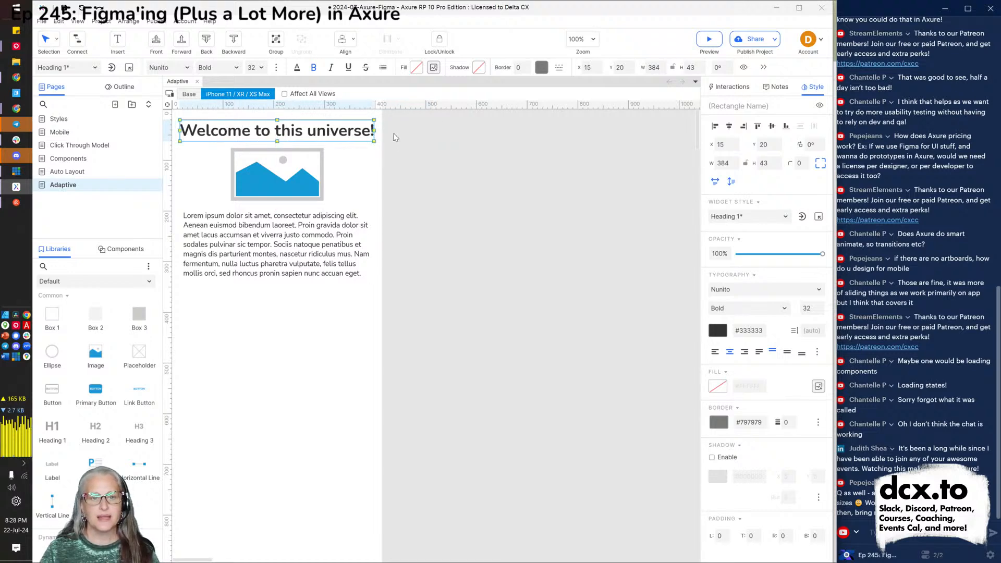
{"action": "left_click_drag", "start_coordinate": [373, 134], "coordinate": [293, 134]}
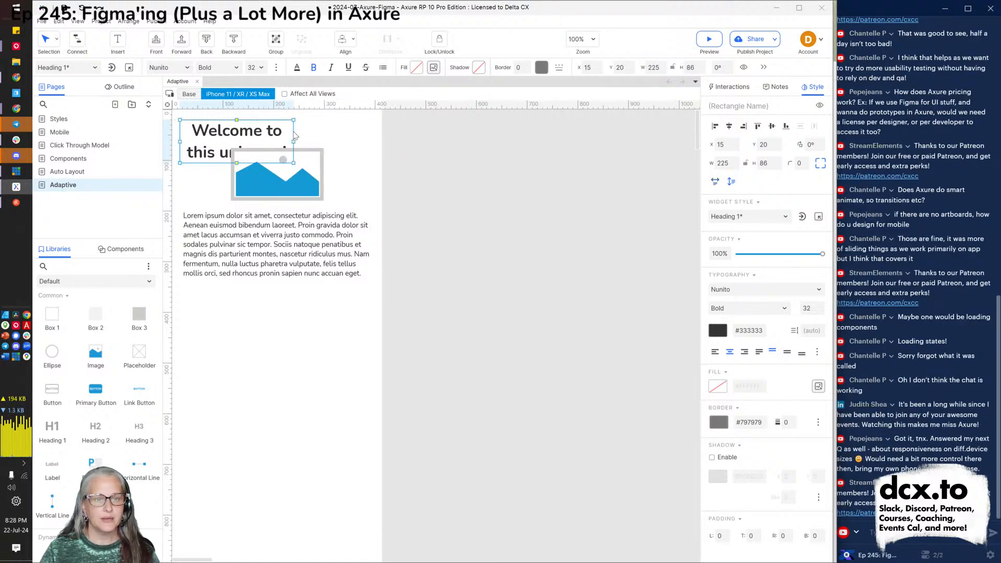
{"action": "key", "text": "ctrl+a"}
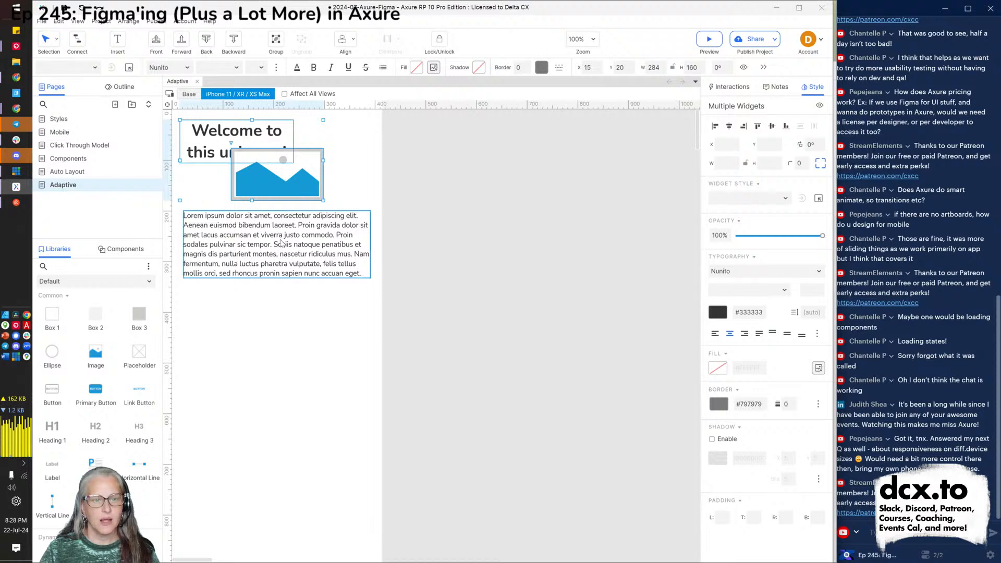
{"action": "left_click", "coordinate": [729, 127]}
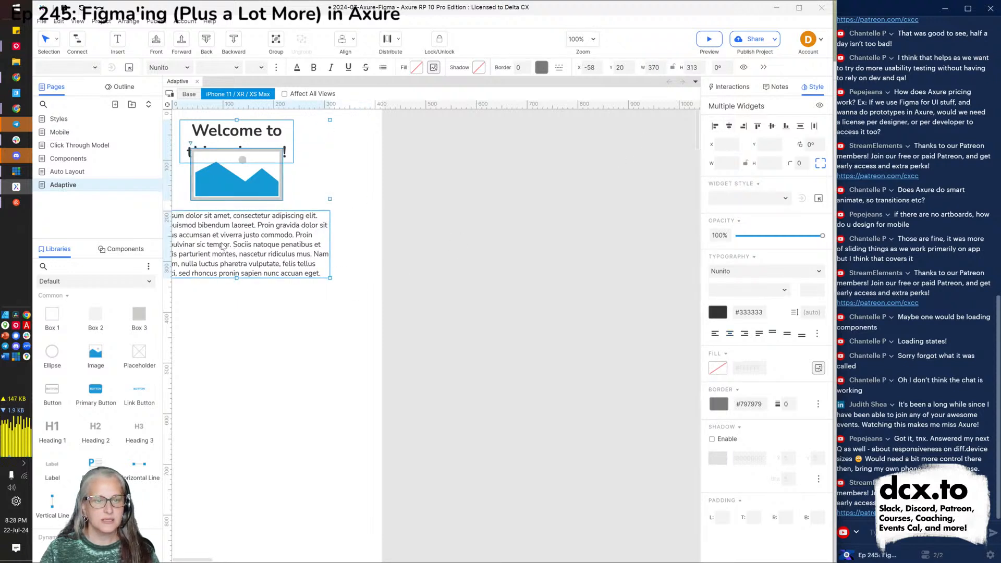
{"action": "left_click_drag", "start_coordinate": [225, 247], "coordinate": [286, 178]}
{"action": "left_click", "coordinate": [285, 314]}
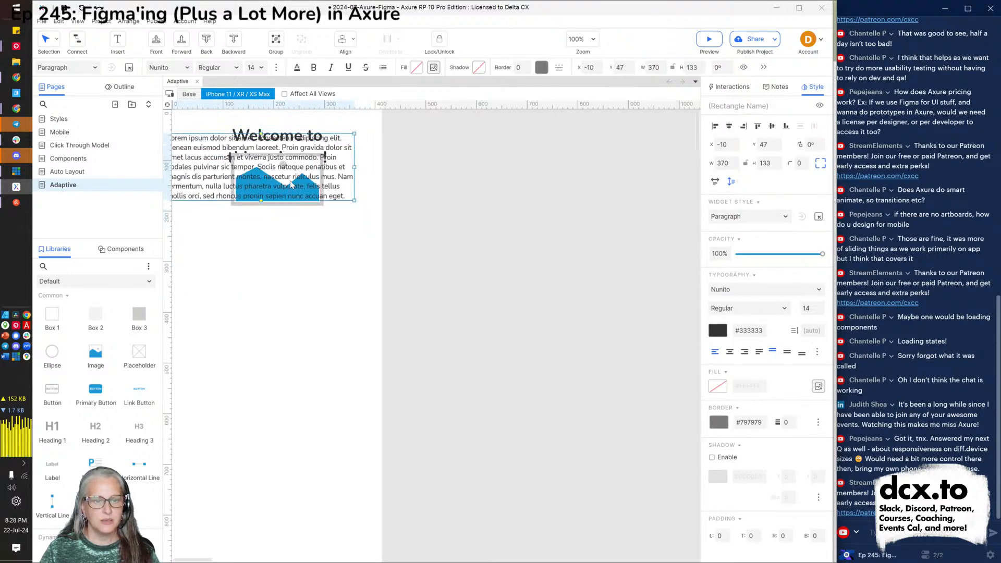
{"action": "key", "text": "ctrl+z"}
{"action": "left_click", "coordinate": [279, 181], "text": "shift"}
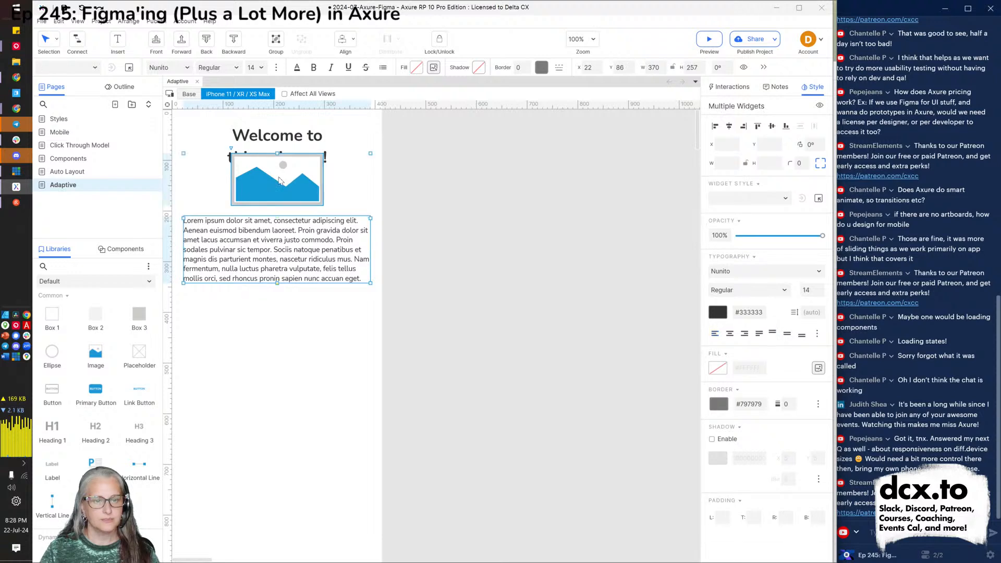
{"action": "left_click_drag", "start_coordinate": [279, 181], "coordinate": [284, 204]}
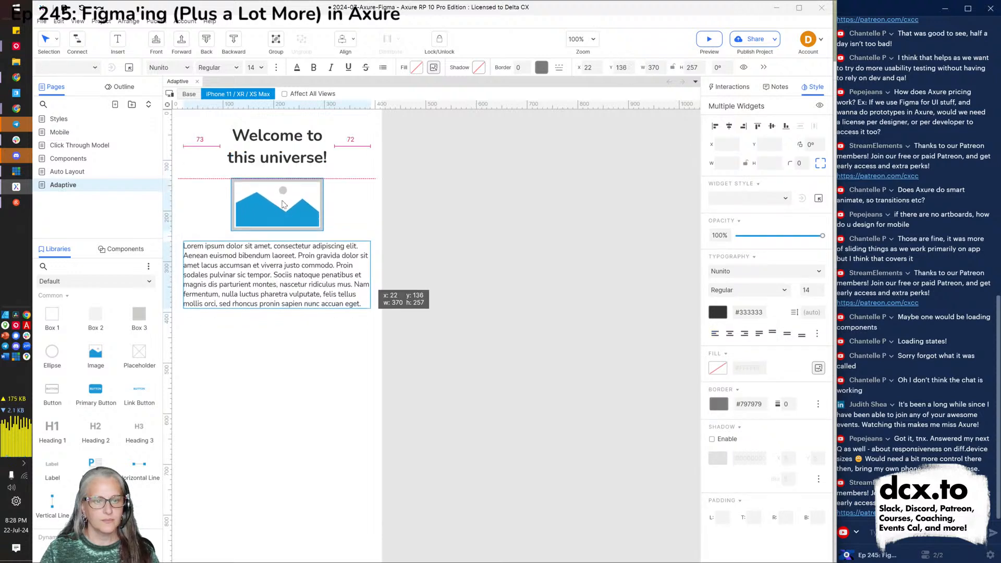
{"action": "left_click", "coordinate": [333, 400]}
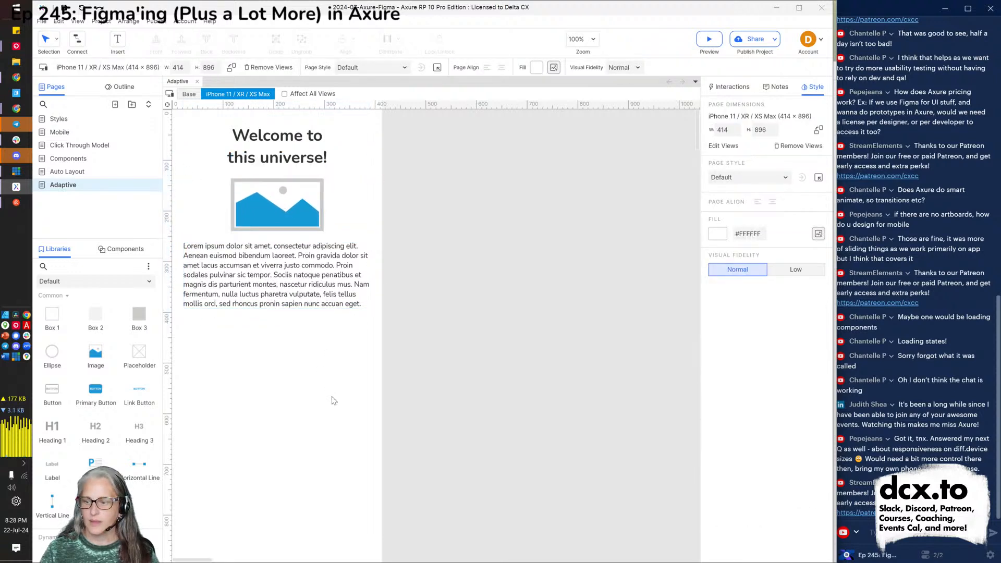
Check the Base view, then preview the Adaptive page in the browser.
{"action": "left_click", "coordinate": [188, 94]}
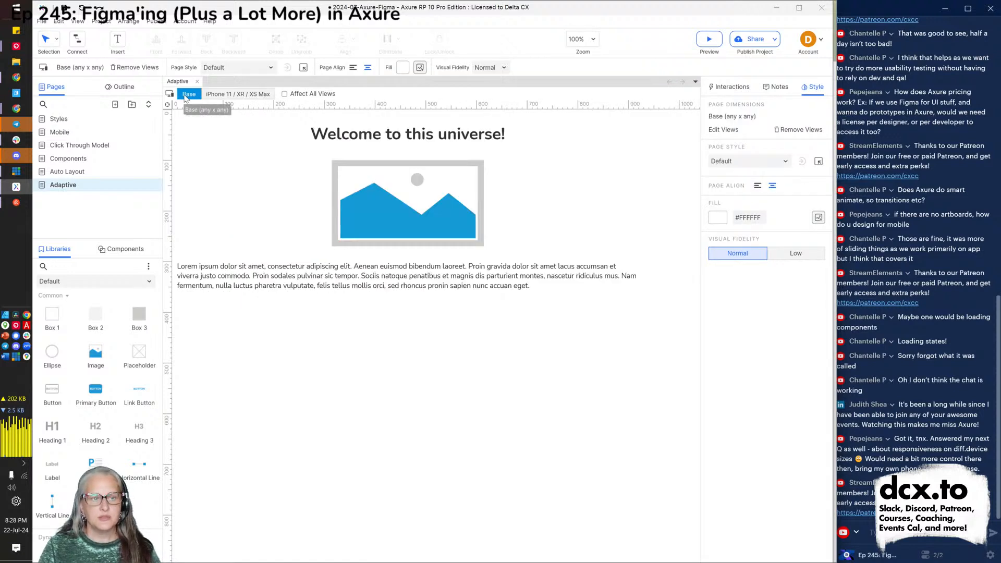
{"action": "left_click", "coordinate": [232, 98]}
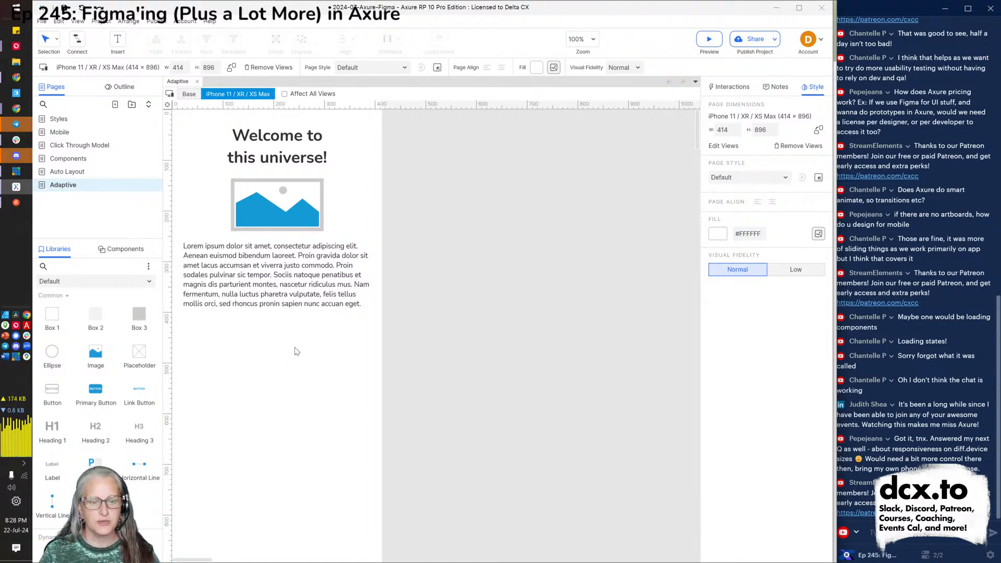
{"action": "key", "text": "alt+Tab"}
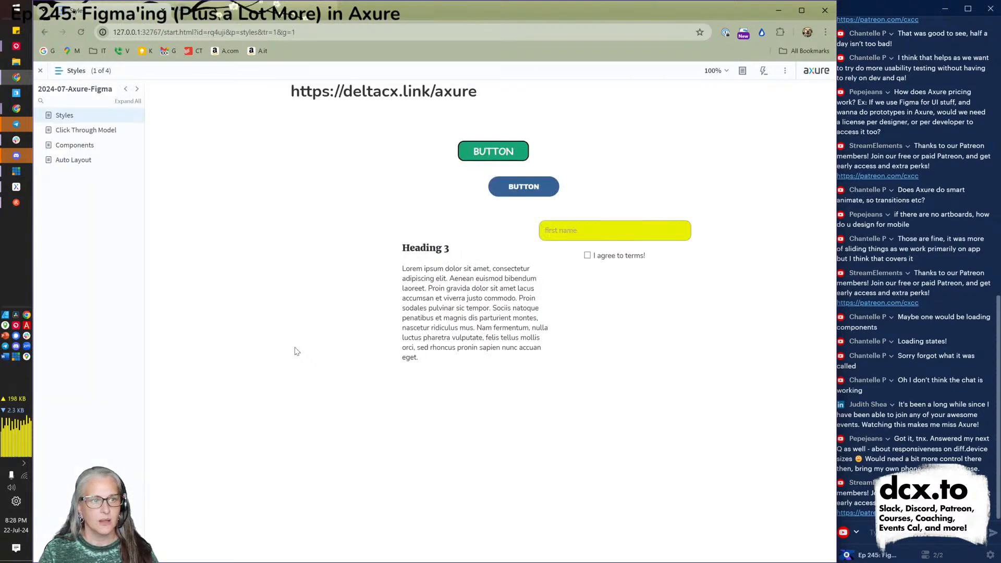
{"action": "key", "text": "alt+Tab"}
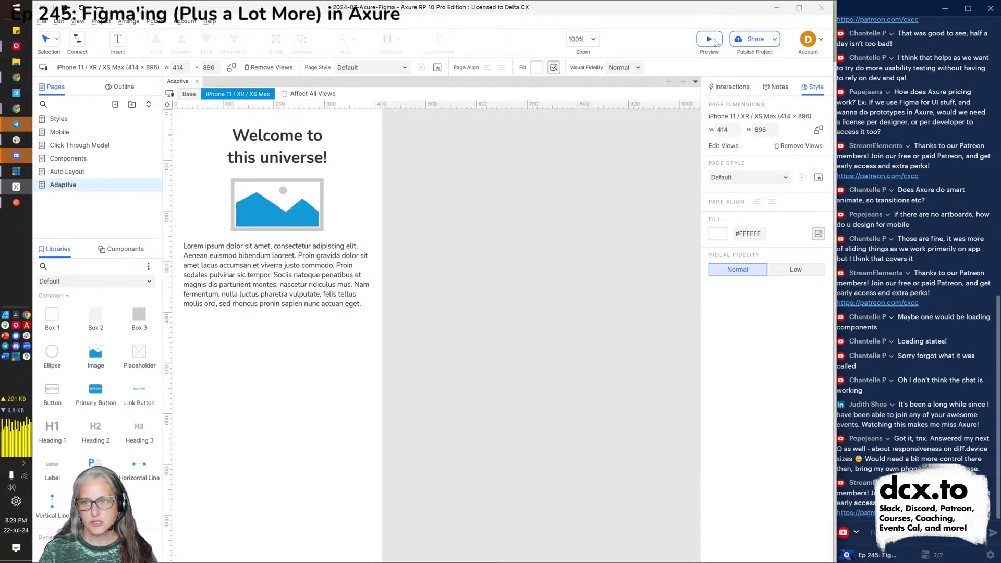
{"action": "left_click", "coordinate": [709, 51]}
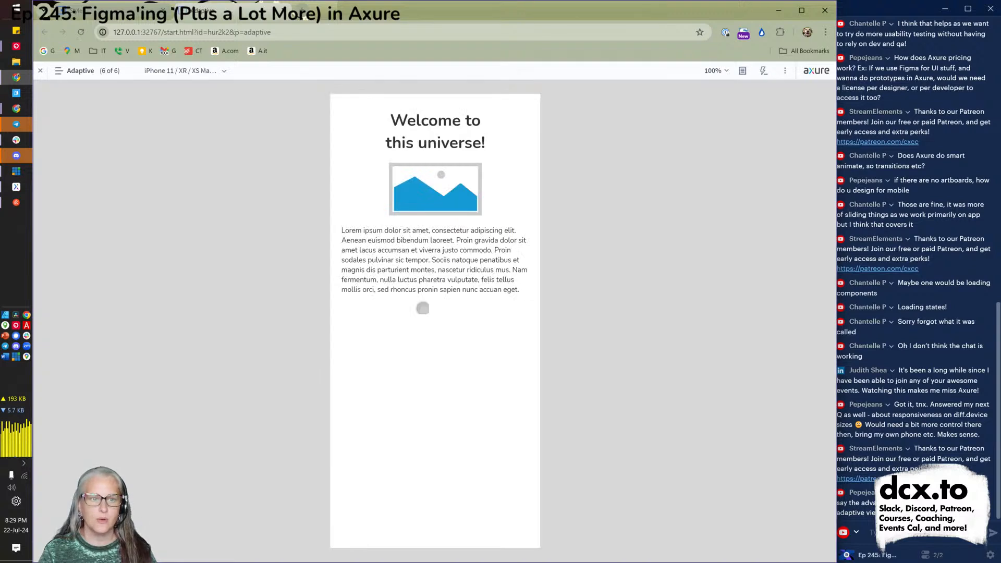
In the preview, switch between the Base and iPhone layouts.
{"action": "left_click", "coordinate": [202, 75]}
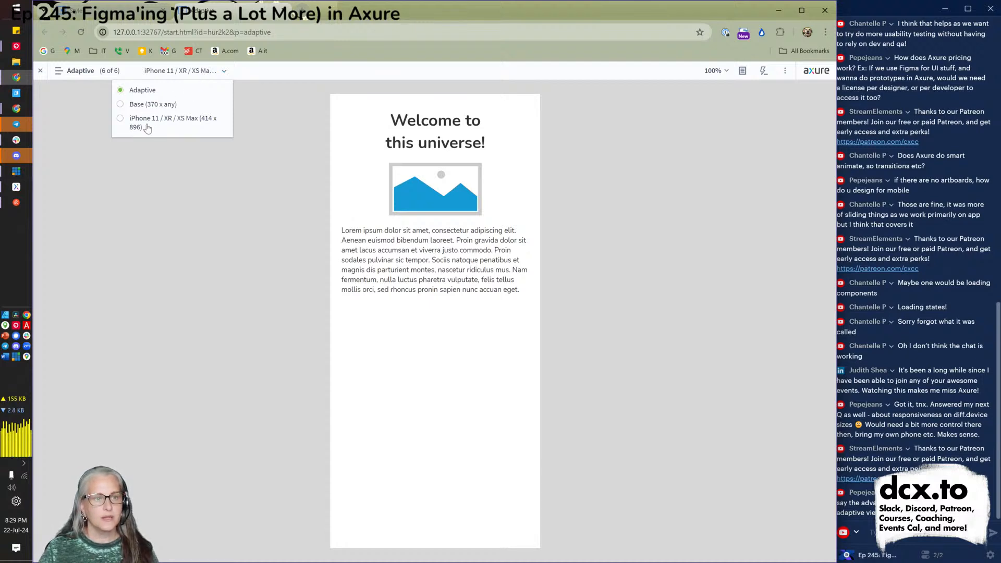
{"action": "left_click", "coordinate": [150, 104]}
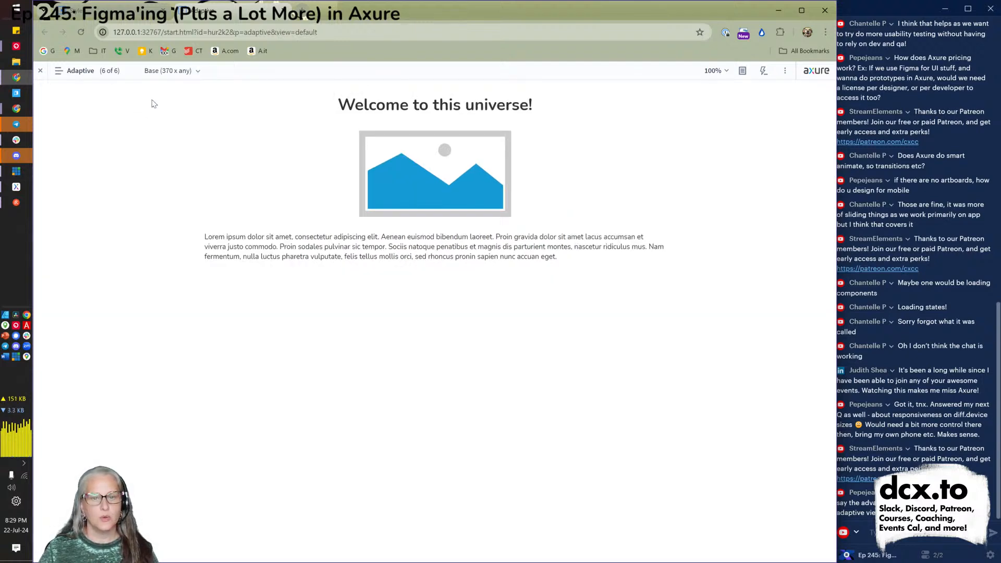
{"action": "left_click", "coordinate": [177, 77]}
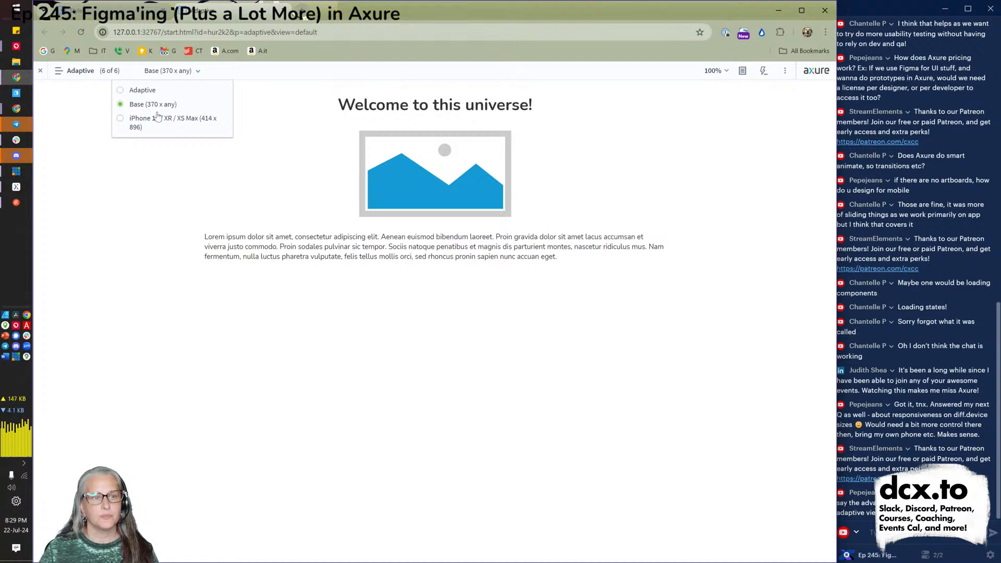
{"action": "left_click", "coordinate": [144, 124]}
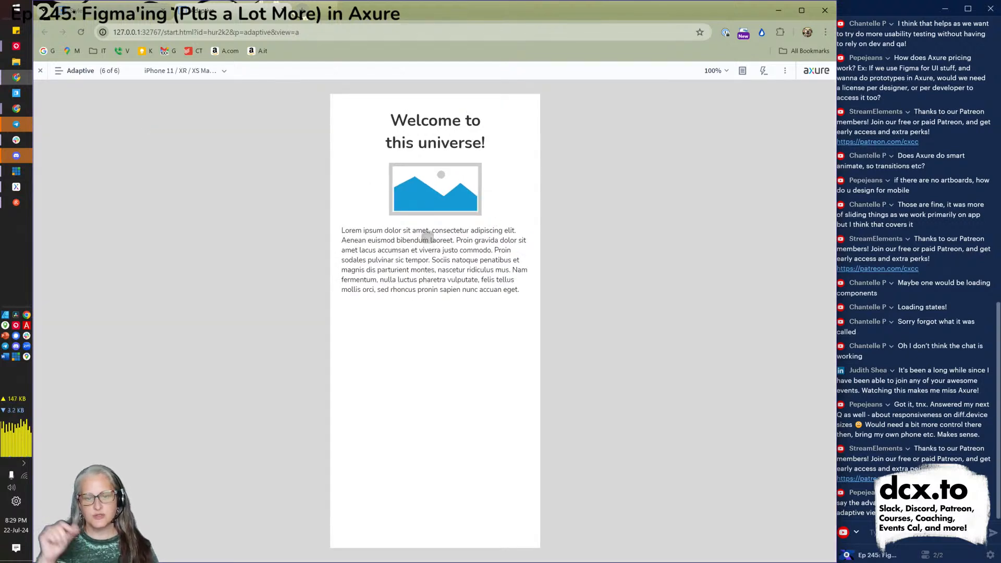
{"action": "left_click_drag", "start_coordinate": [431, 360], "coordinate": [432, 296]}
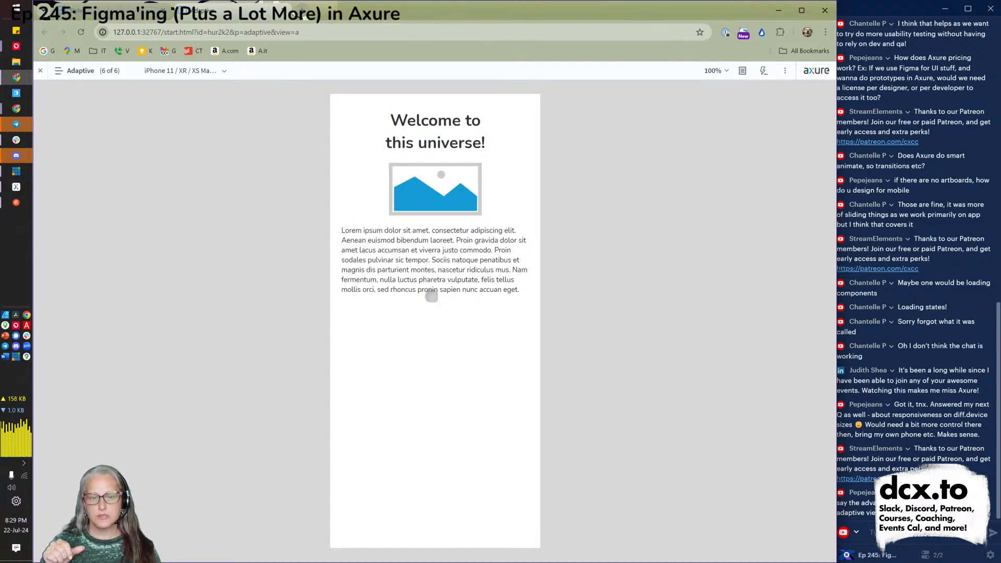
Let the preview pick the view automatically, then show Base and return to Axure.
{"action": "left_click", "coordinate": [174, 72]}
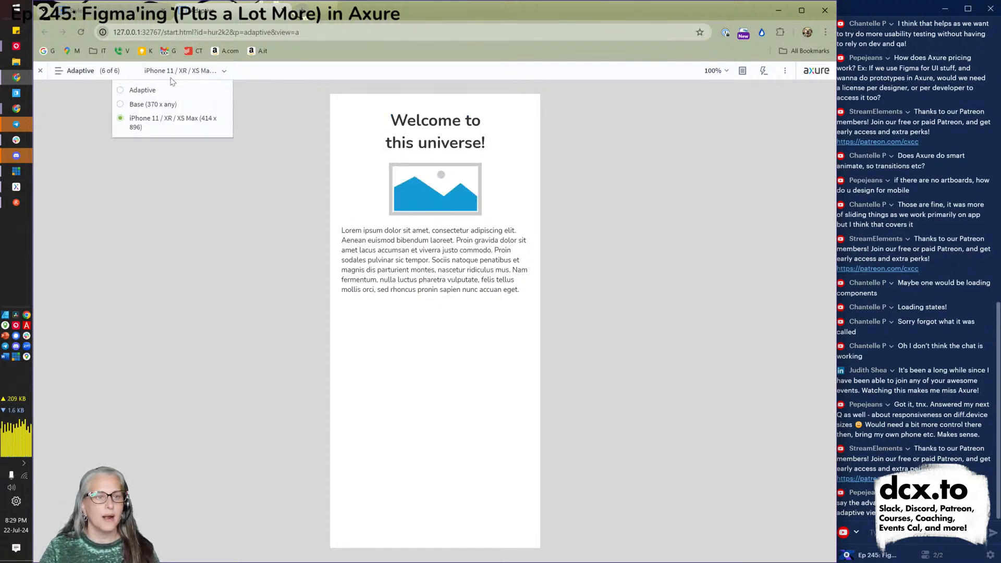
{"action": "left_click", "coordinate": [142, 92]}
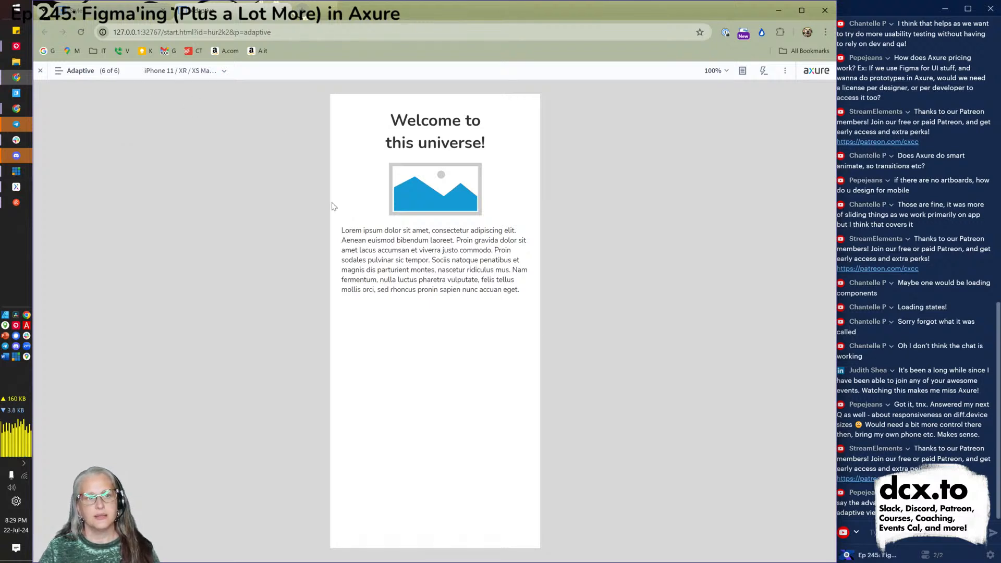
{"action": "left_click", "coordinate": [165, 72]}
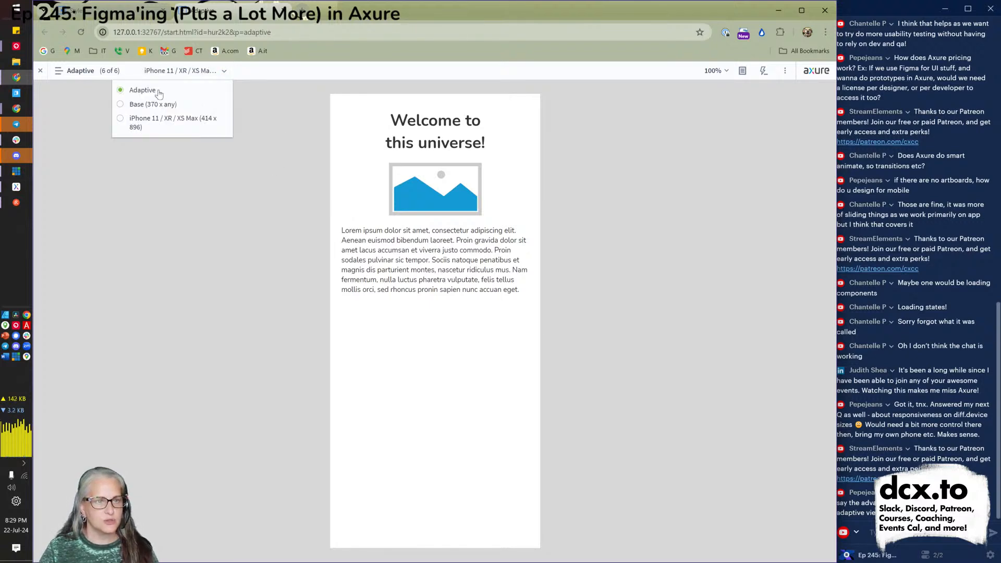
{"action": "left_click", "coordinate": [310, 207]}
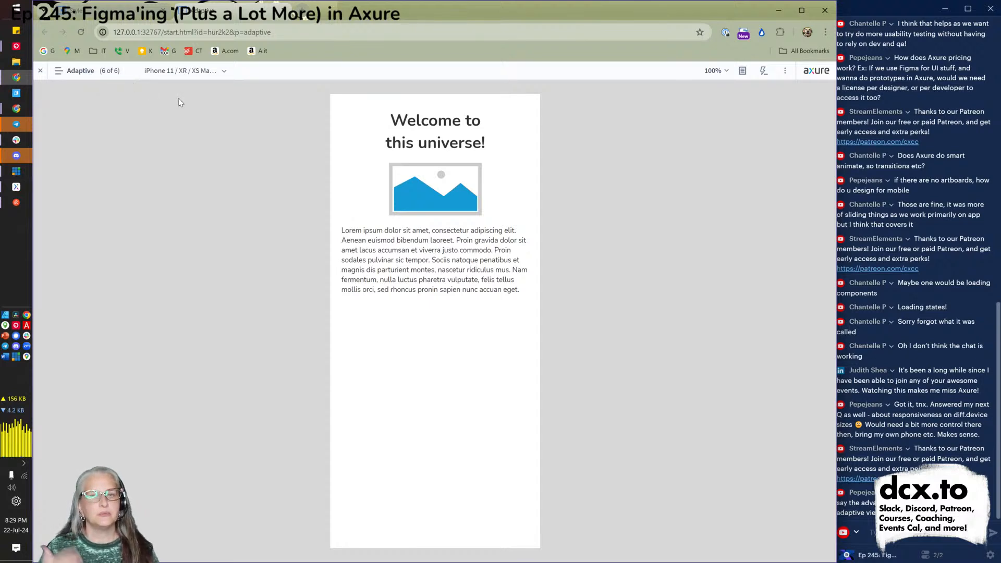
{"action": "left_click", "coordinate": [189, 72]}
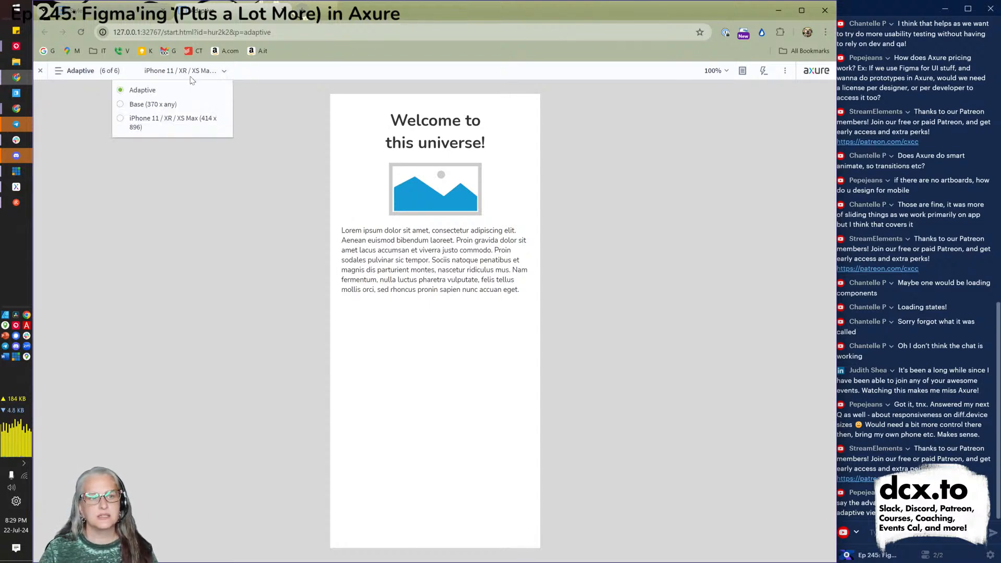
{"action": "left_click", "coordinate": [146, 107]}
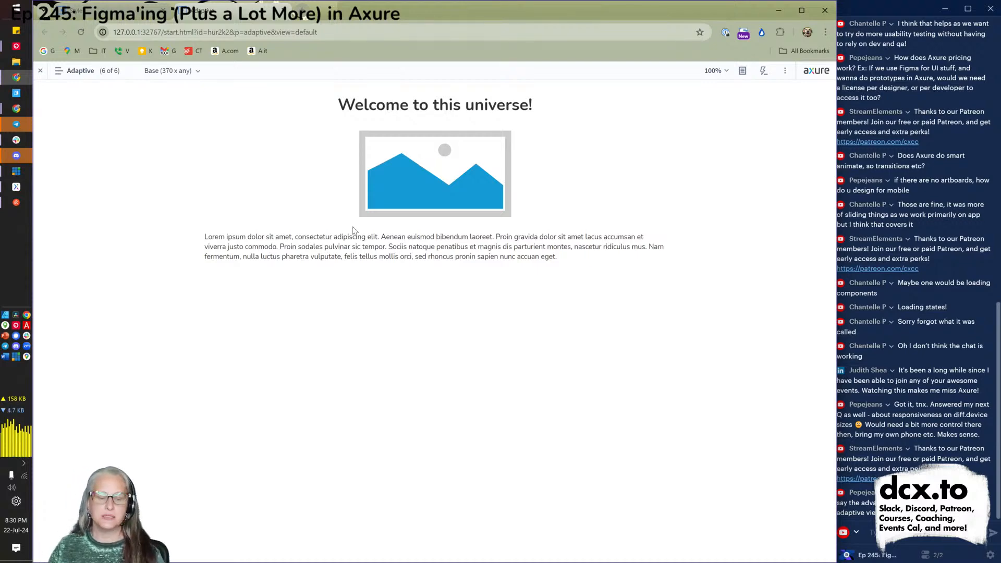
{"action": "key", "text": "alt+Tab"}
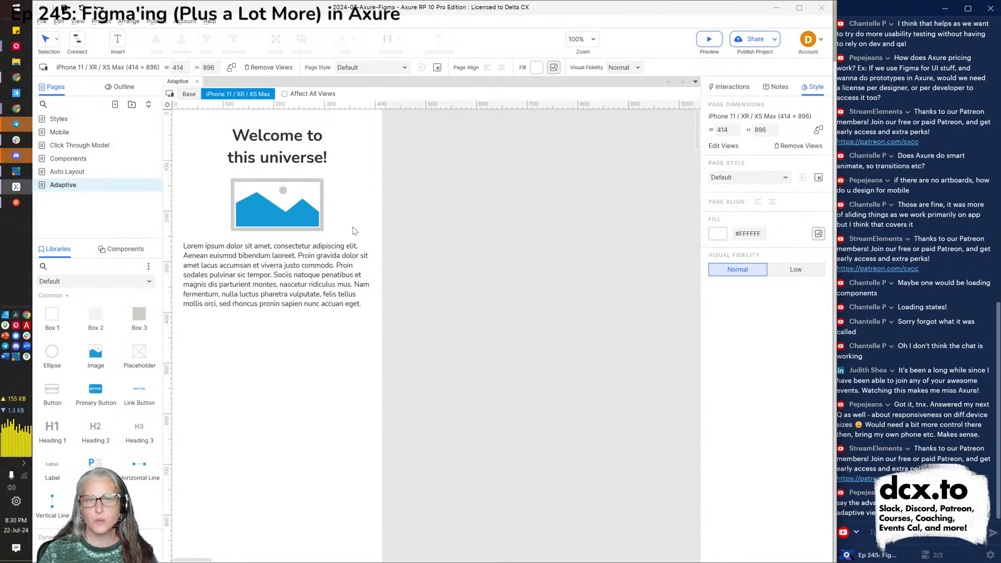
{"action": "scroll", "coordinate": [94, 412], "scroll_direction": "down", "scroll_amount": 3}
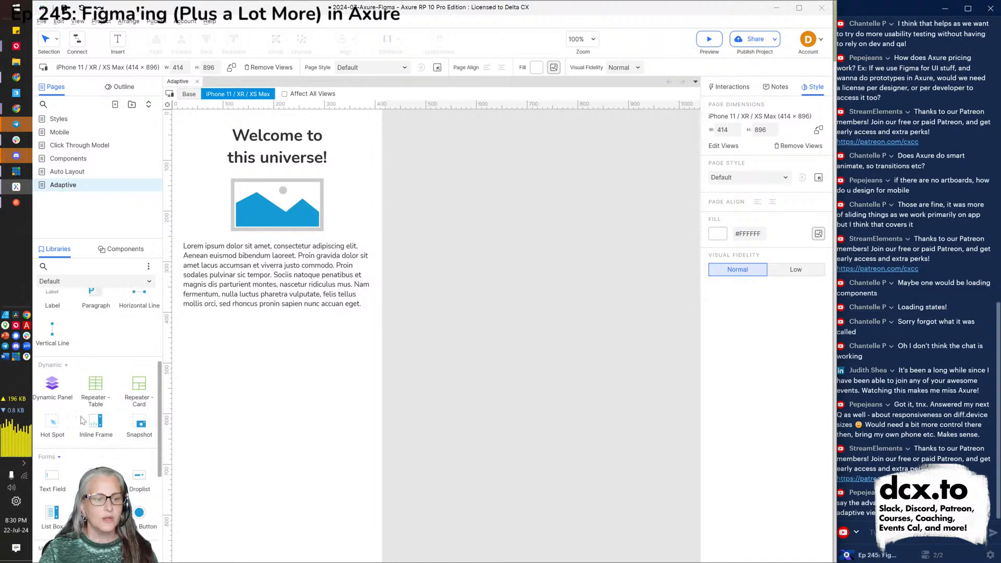
{"action": "left_click_drag", "start_coordinate": [58, 376], "coordinate": [201, 322]}
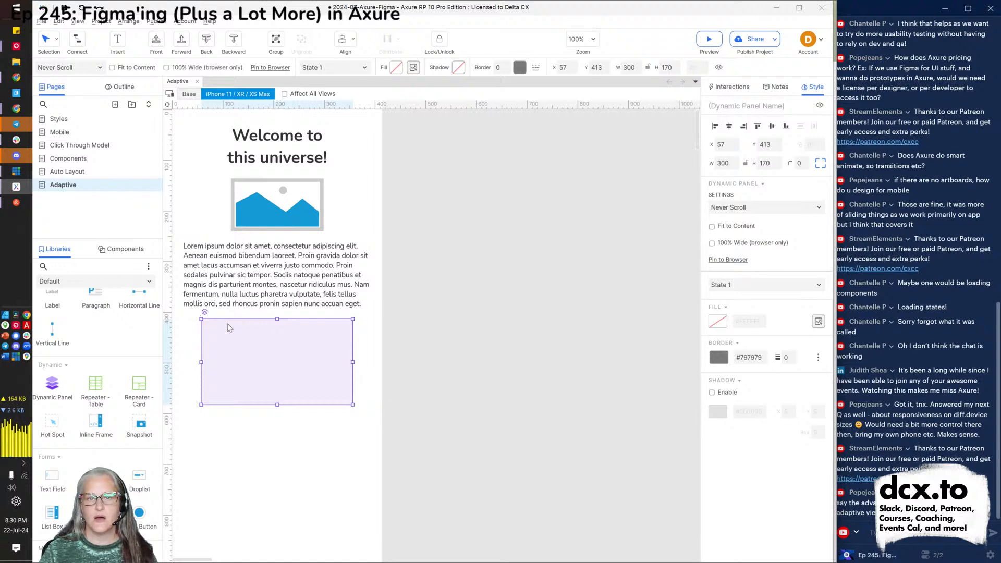
{"action": "key", "text": "Delete"}
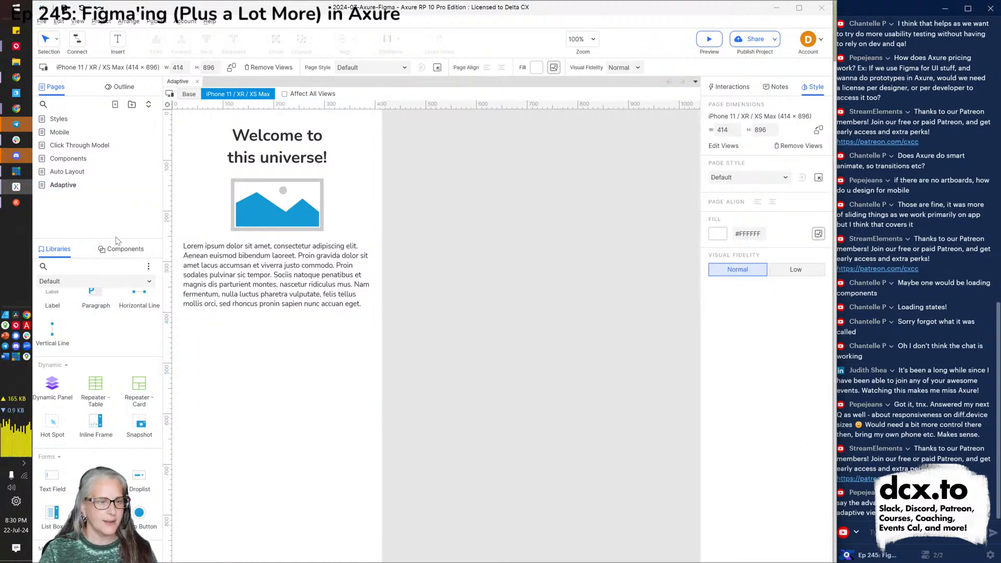
{"action": "left_click", "coordinate": [89, 285]}
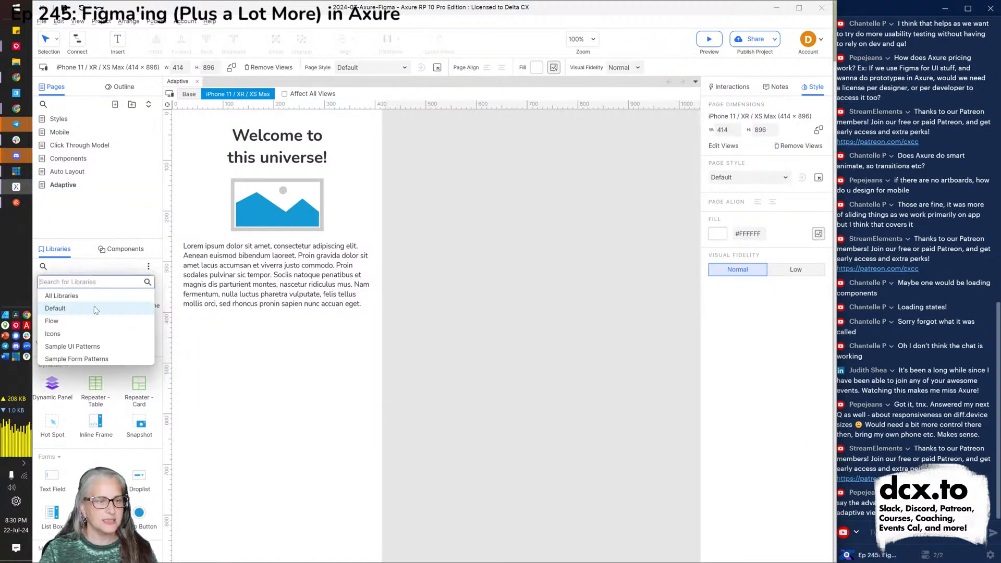
{"action": "left_click", "coordinate": [91, 349]}
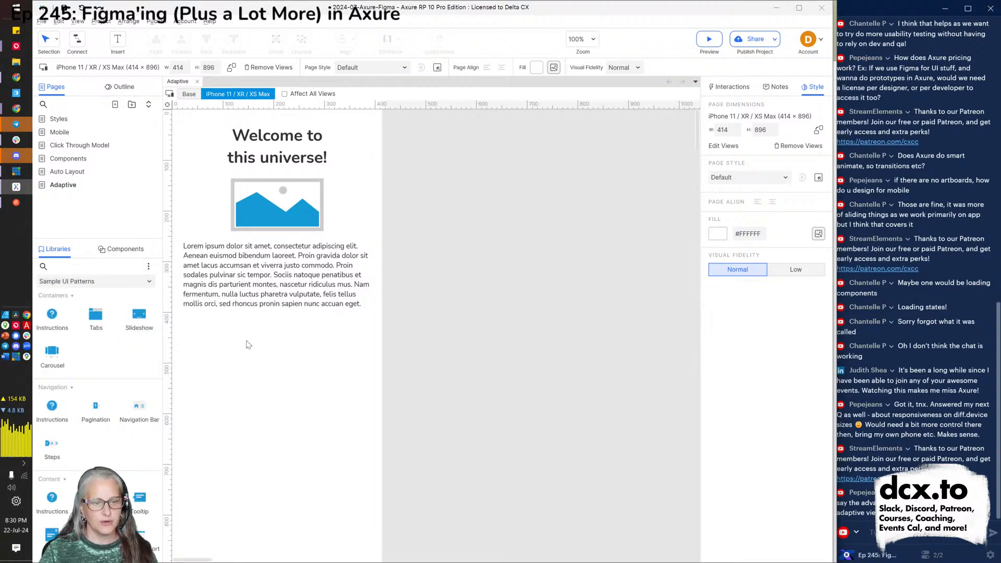
{"action": "left_click_drag", "start_coordinate": [140, 319], "coordinate": [185, 322]}
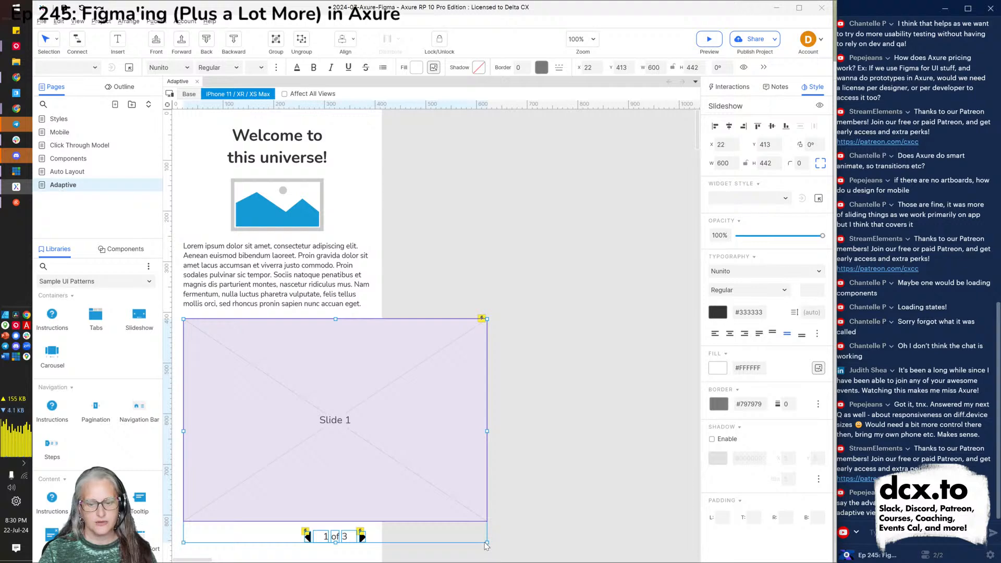
{"action": "key", "text": "ctrl+z"}
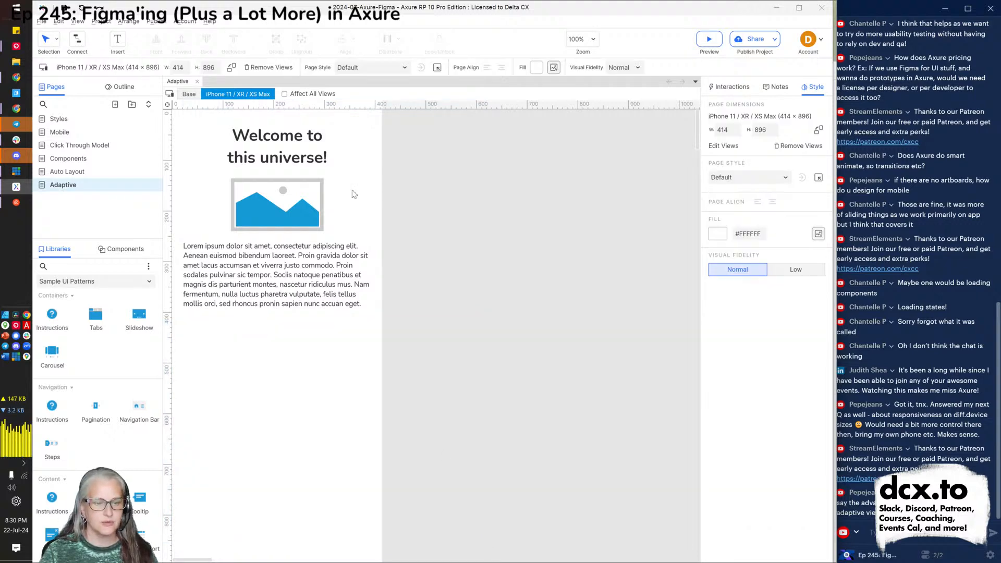
{"action": "left_click", "coordinate": [188, 94]}
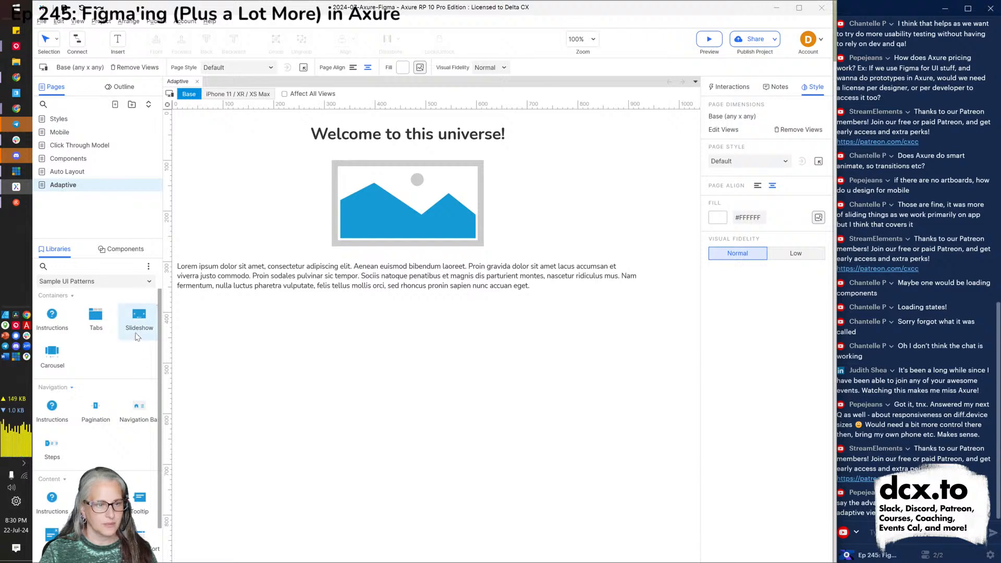
Add a slideshow below the Lorem paragraph in the Base layout.
{"action": "left_click_drag", "start_coordinate": [135, 319], "coordinate": [261, 306]}
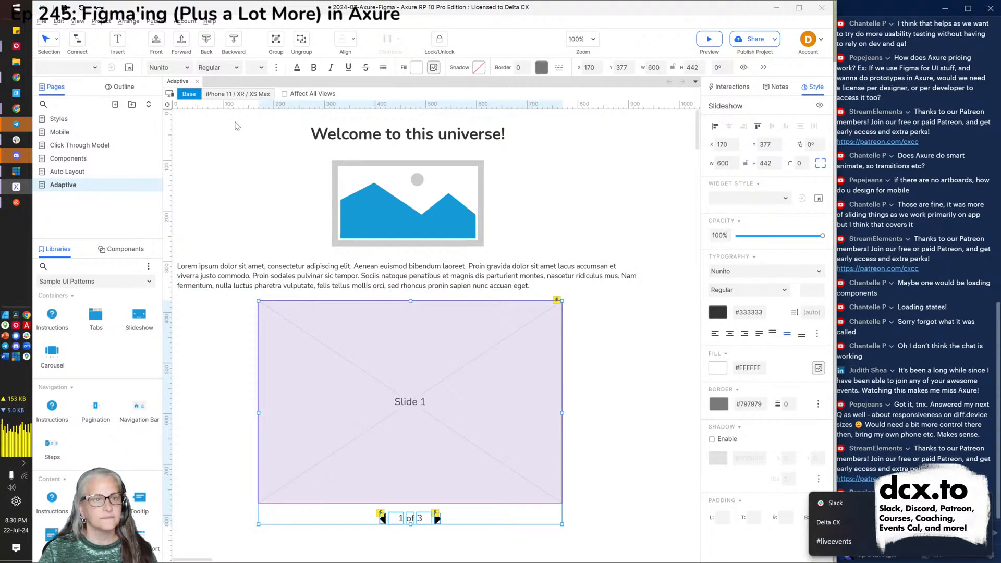
{"action": "left_click", "coordinate": [233, 94]}
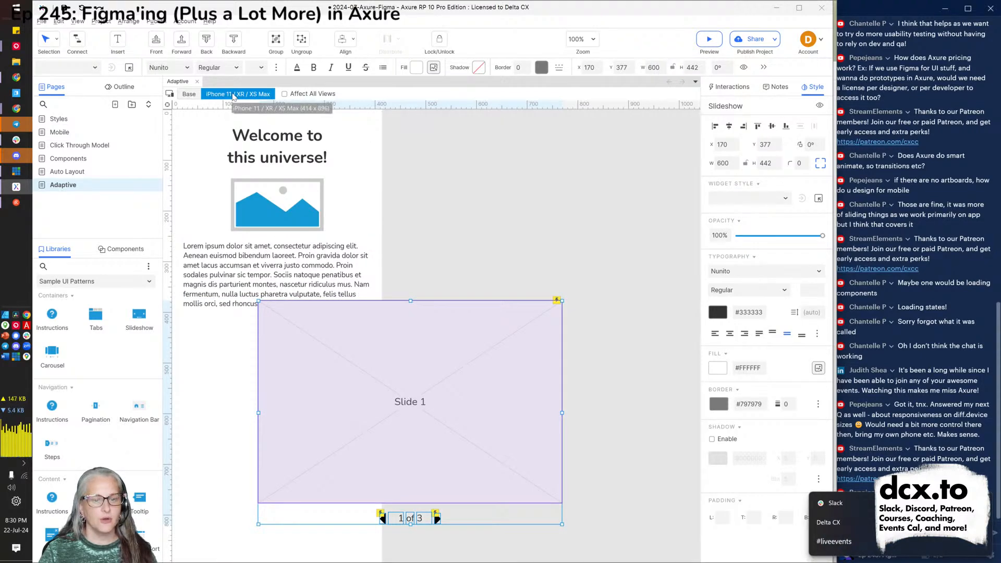
{"action": "left_click", "coordinate": [189, 94]}
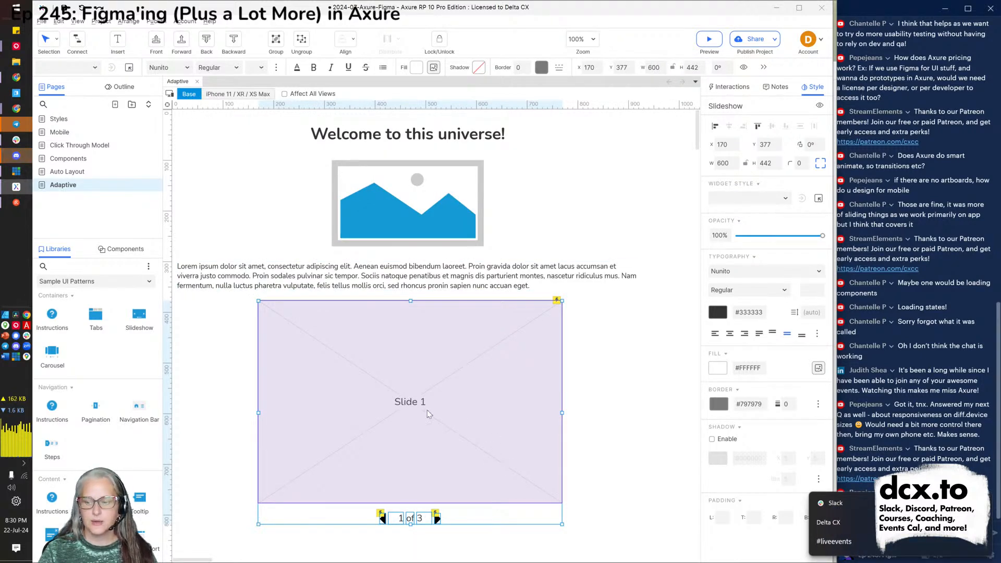
{"action": "left_click", "coordinate": [429, 370]}
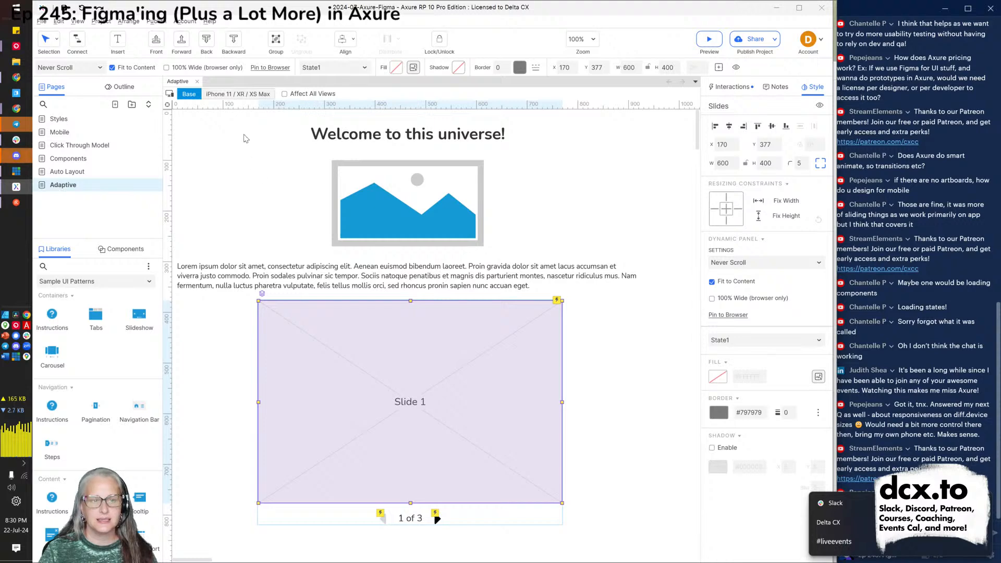
Move and narrow the whole slideshow to fit the iPhone view, then return to the browser preview.
{"action": "left_click", "coordinate": [236, 96]}
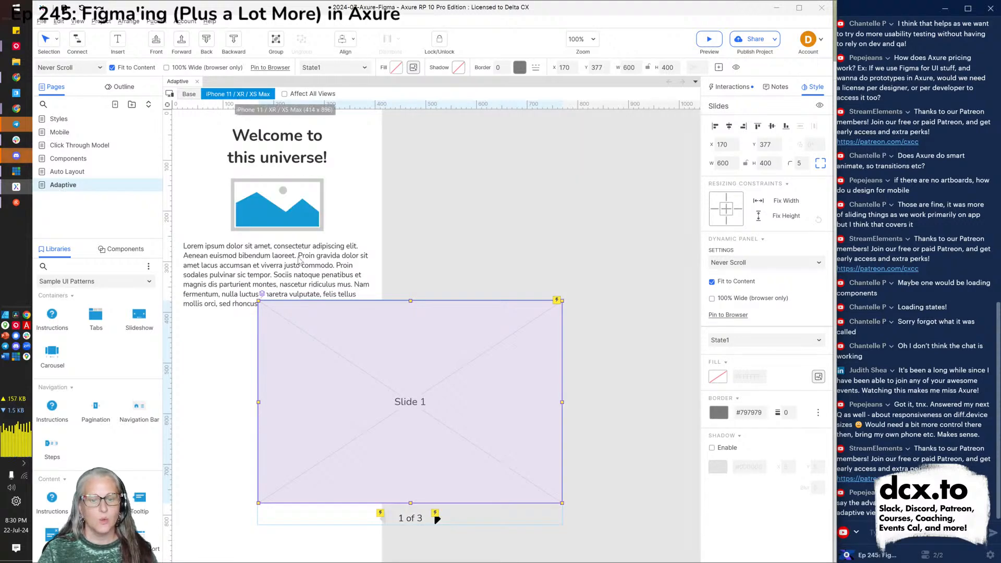
{"action": "left_click_drag", "start_coordinate": [343, 400], "coordinate": [282, 409]}
{"action": "key", "text": "ctrl+z"}
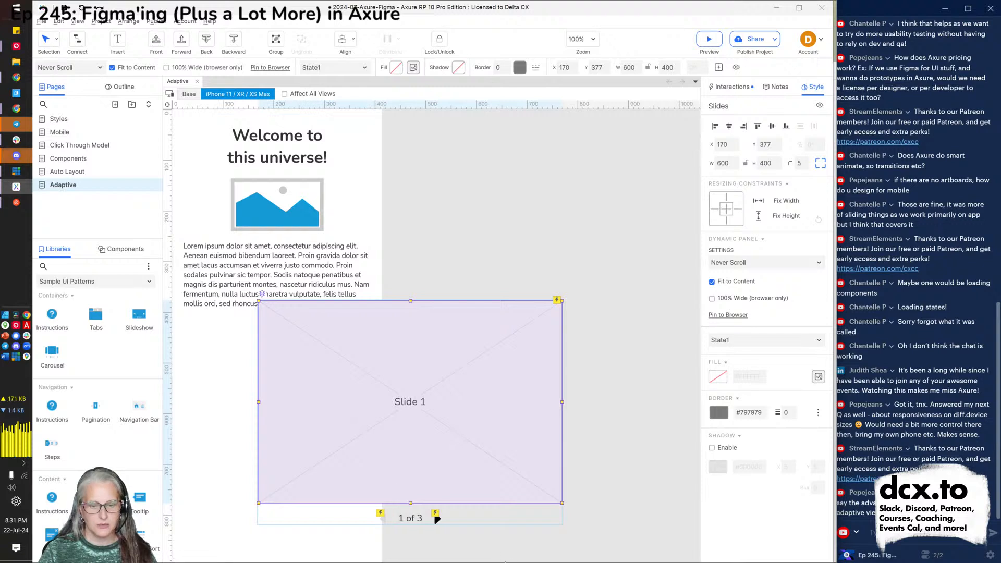
{"action": "left_click_drag", "start_coordinate": [573, 550], "coordinate": [229, 400]}
{"action": "left_click_drag", "start_coordinate": [377, 376], "coordinate": [301, 393]}
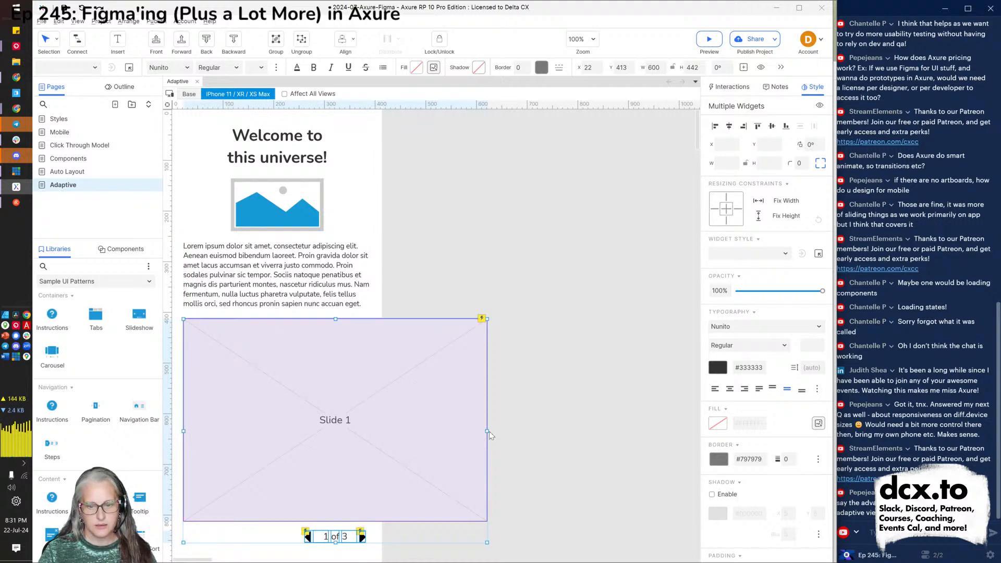
{"action": "left_click_drag", "start_coordinate": [486, 432], "coordinate": [369, 435]}
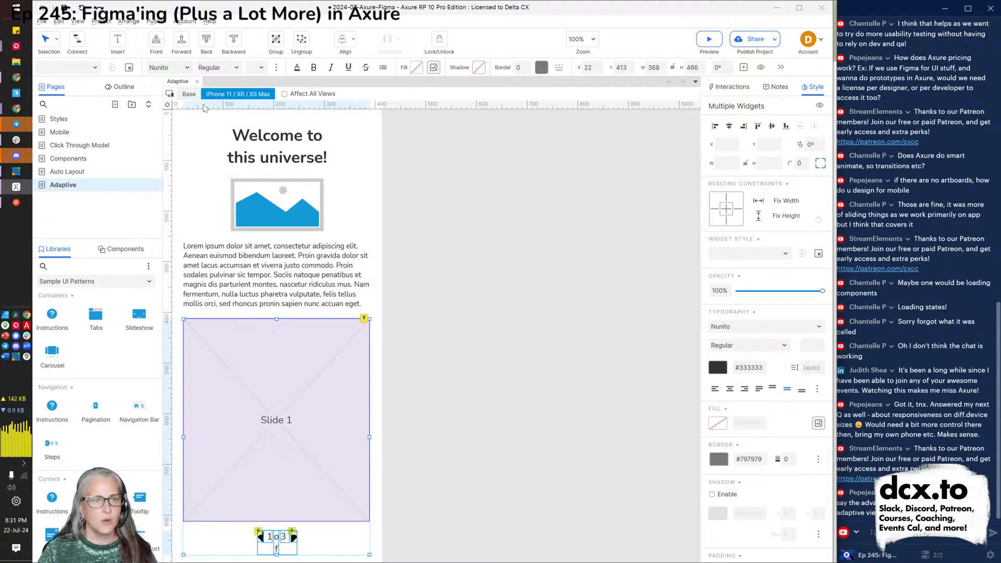
{"action": "left_click", "coordinate": [189, 94]}
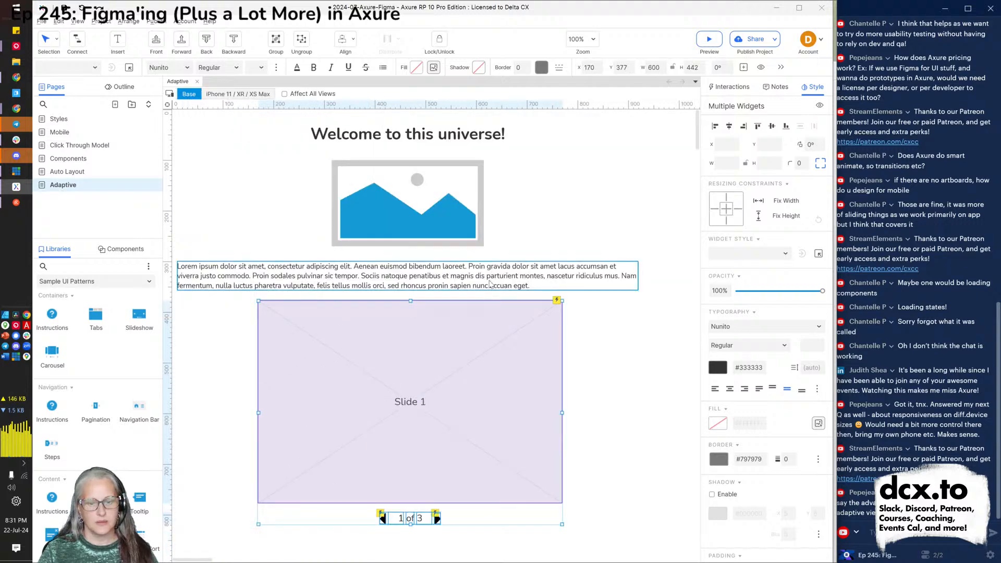
{"action": "key", "text": "alt+Tab"}
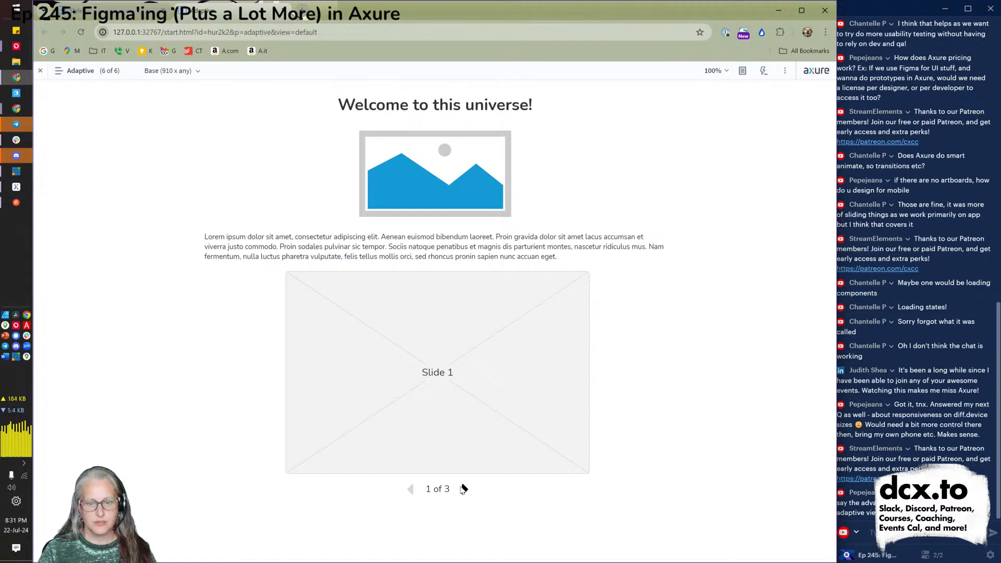
Page the Base preview slideshow forward, then back to the first slide.
{"action": "left_click", "coordinate": [464, 490]}
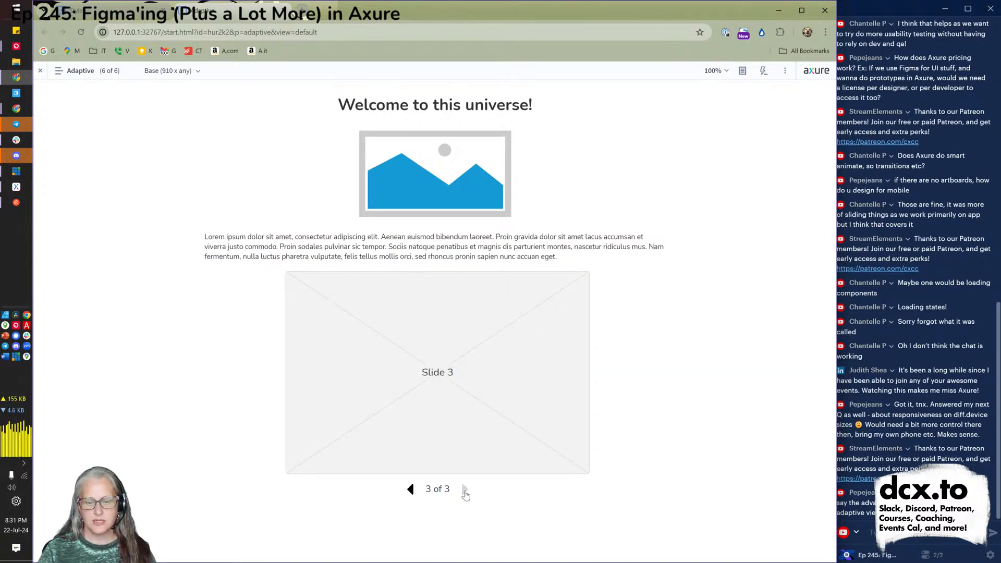
{"action": "left_click", "coordinate": [411, 491]}
{"action": "left_click", "coordinate": [410, 491]}
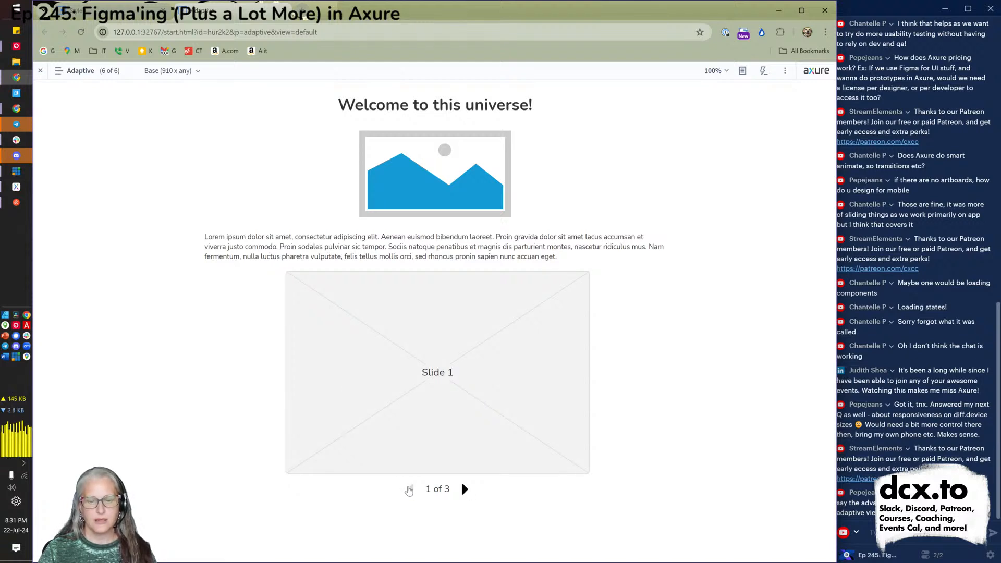
Preview the iPhone view, swipe through Slides 1–3 and back, then return to Base and Axure.
{"action": "left_click", "coordinate": [166, 71]}
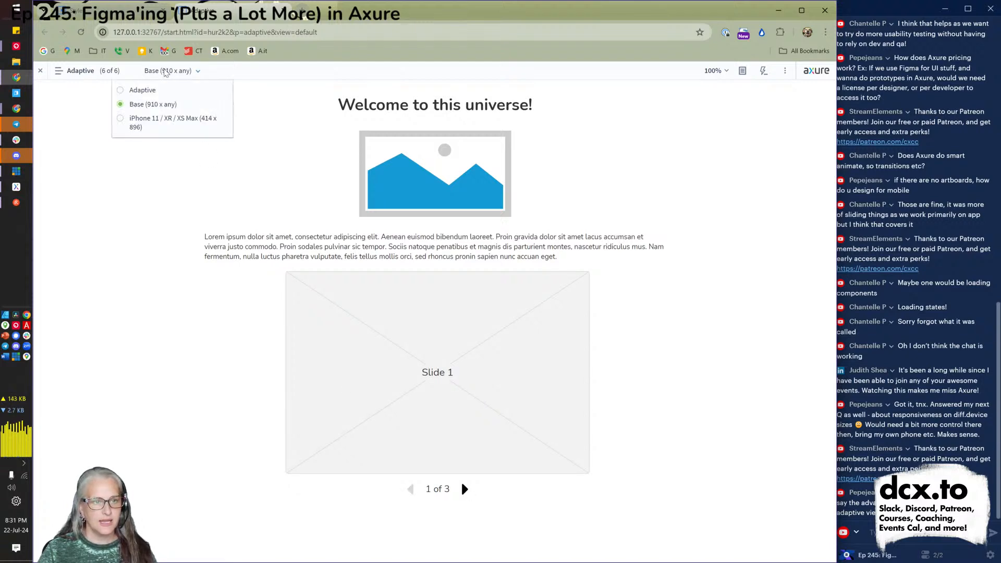
{"action": "left_click", "coordinate": [152, 118]}
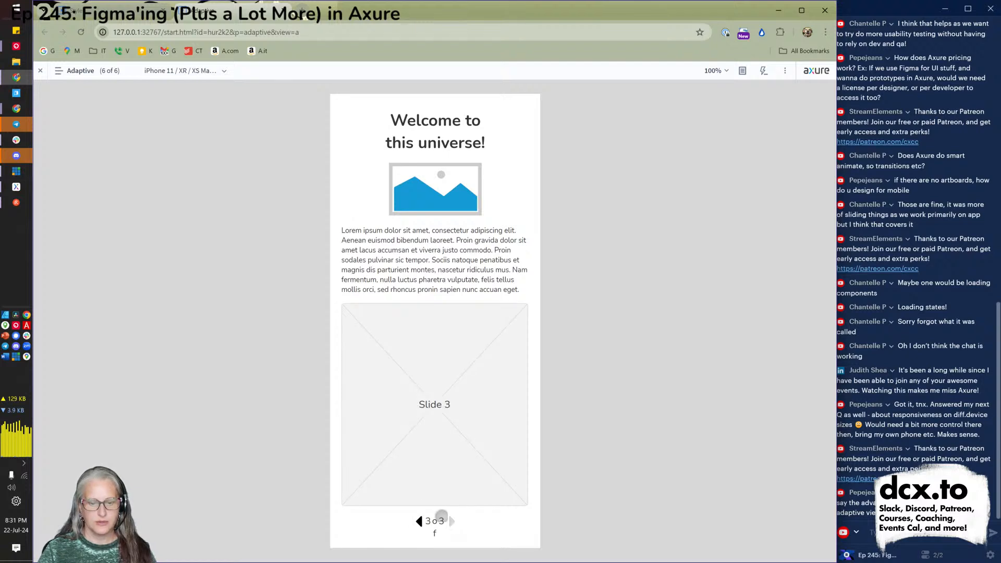
{"action": "left_click", "coordinate": [415, 516]}
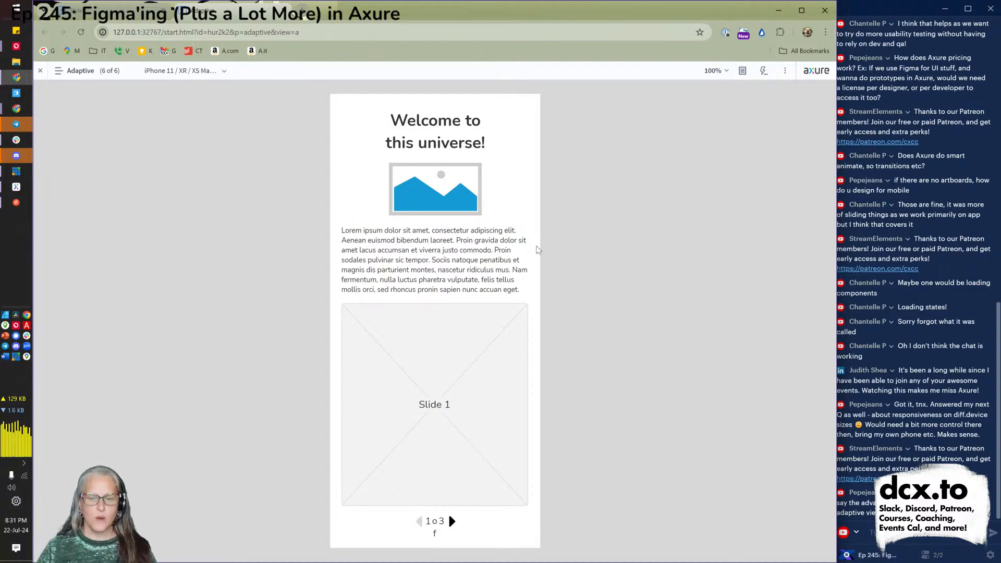
{"action": "left_click_drag", "start_coordinate": [401, 400], "coordinate": [333, 398]}
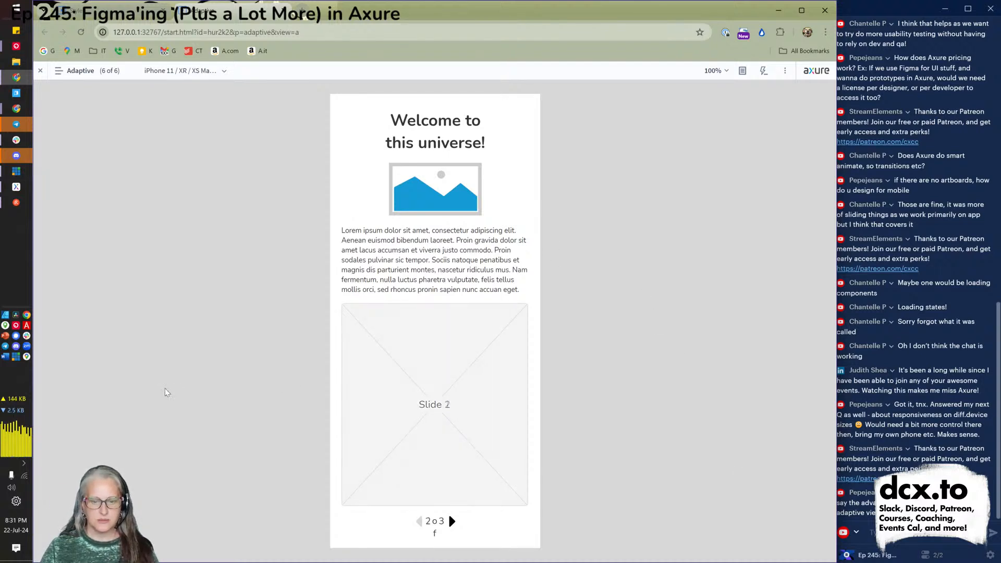
{"action": "left_click_drag", "start_coordinate": [477, 386], "coordinate": [341, 376]}
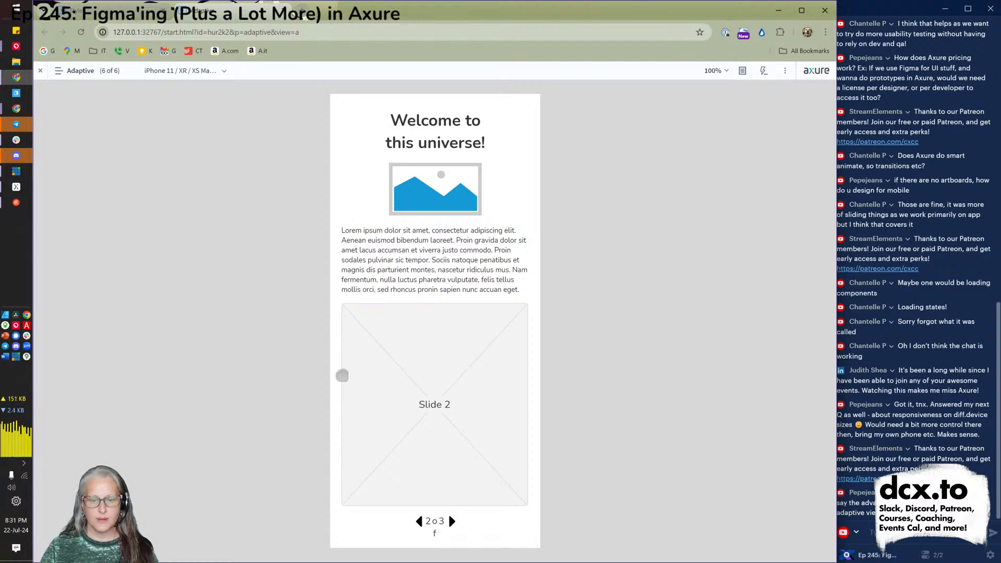
{"action": "left_click_drag", "start_coordinate": [381, 383], "coordinate": [565, 392]}
{"action": "left_click_drag", "start_coordinate": [379, 384], "coordinate": [534, 387]}
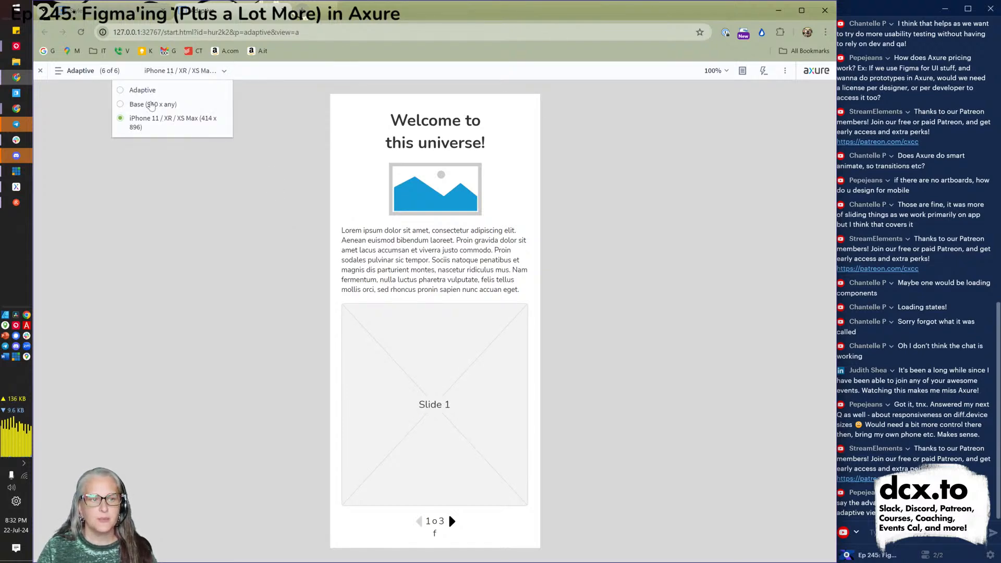
{"action": "left_click", "coordinate": [152, 105]}
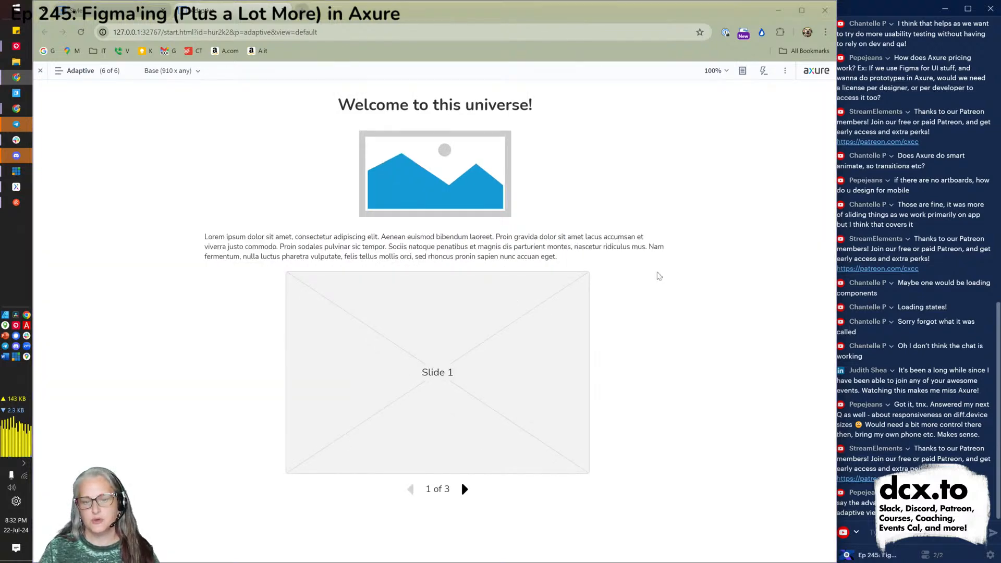
{"action": "key", "text": "alt+Tab"}
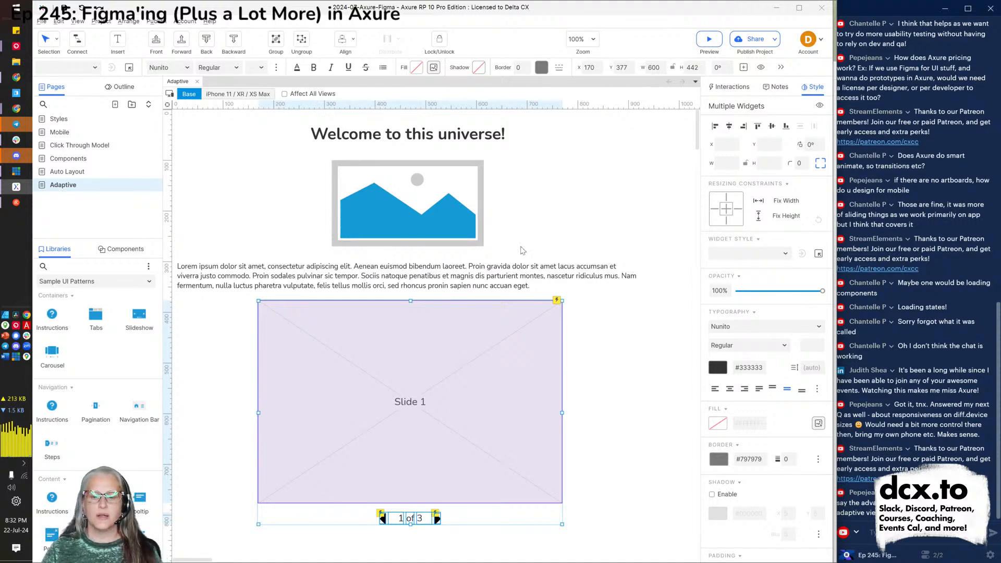
Edit the Slides panel's states, show Slides 1–3 stacked, and select the Slide 2 placeholder.
{"action": "left_click", "coordinate": [411, 322]}
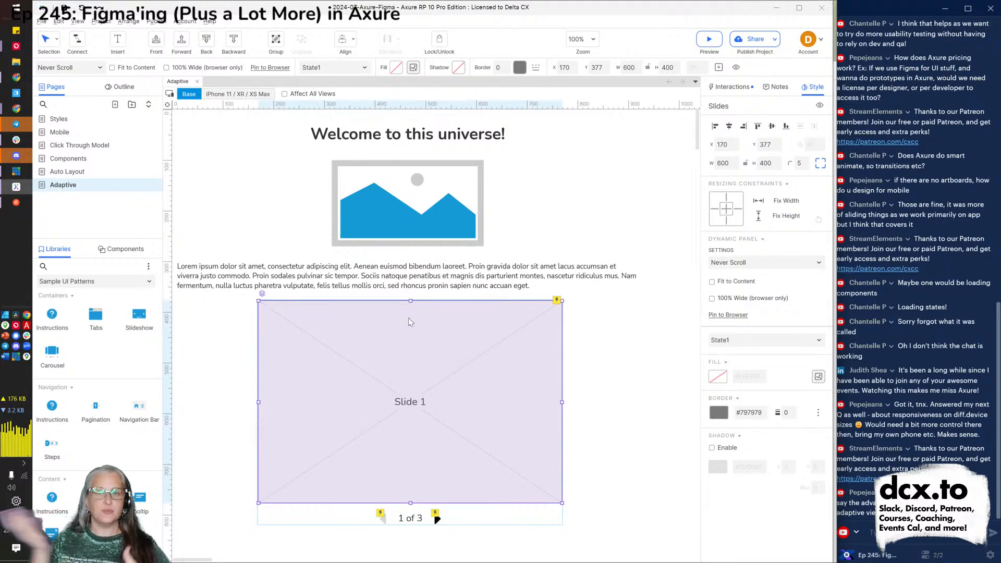
{"action": "double_click", "coordinate": [409, 322]}
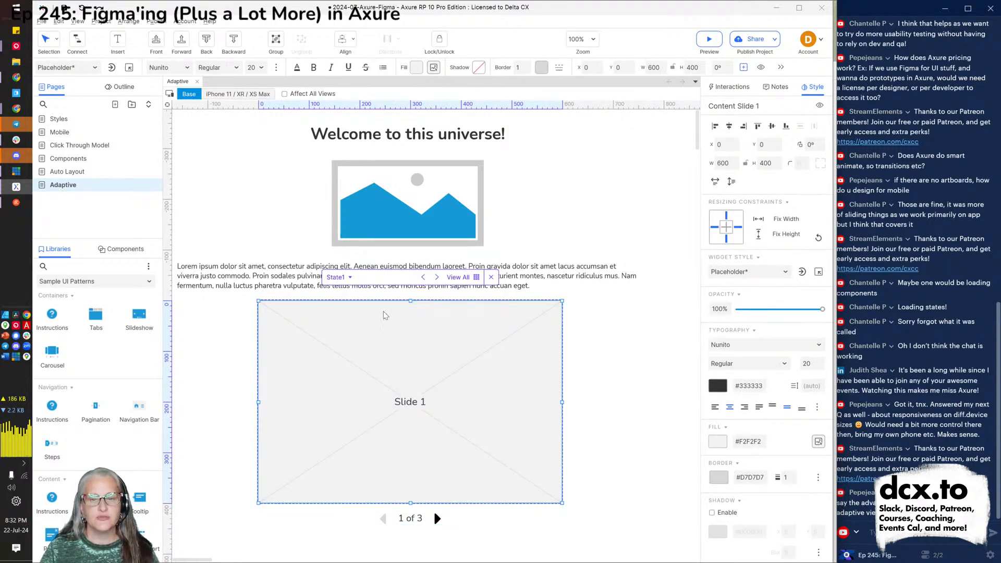
{"action": "double_click", "coordinate": [308, 355]}
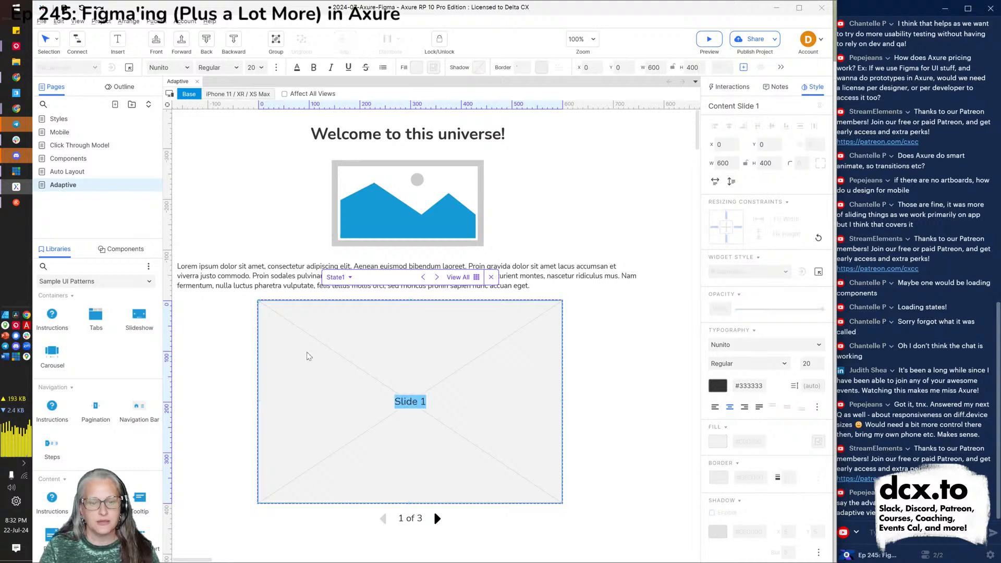
{"action": "left_click", "coordinate": [476, 277]}
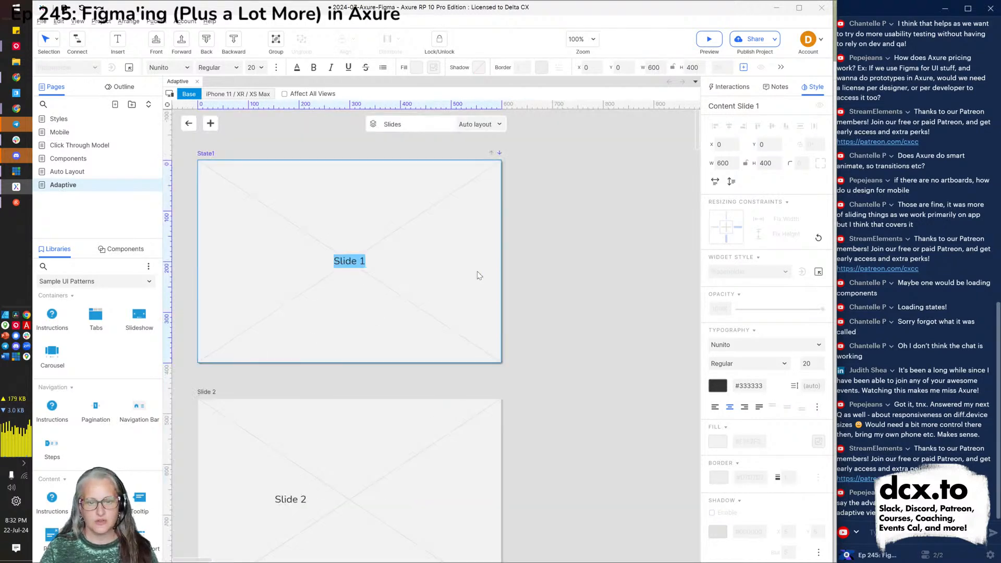
{"action": "scroll", "coordinate": [332, 316], "scroll_direction": "down", "scroll_amount": 5}
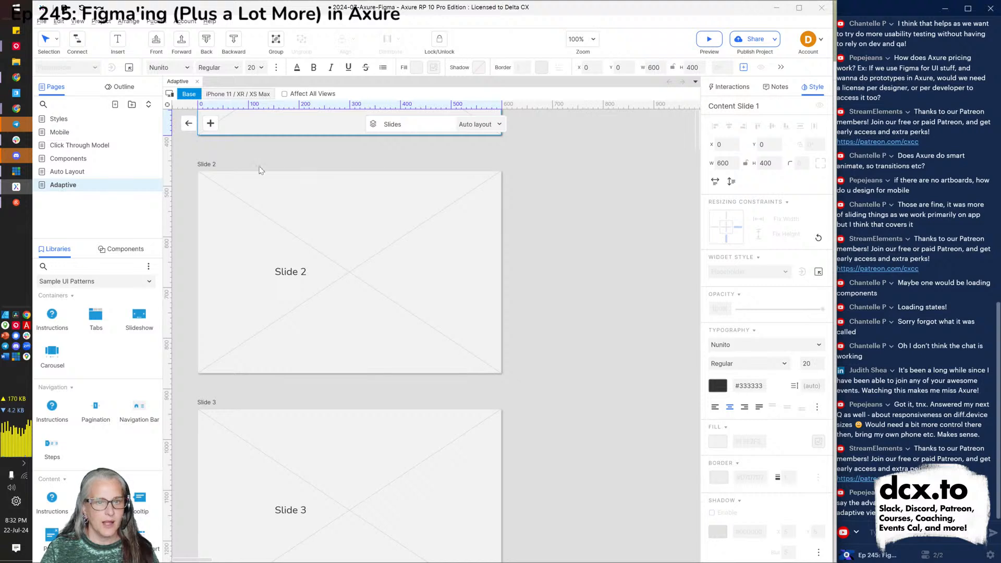
{"action": "scroll", "coordinate": [272, 199], "scroll_direction": "up", "scroll_amount": 3}
{"action": "scroll", "coordinate": [252, 398], "scroll_direction": "down", "scroll_amount": 10}
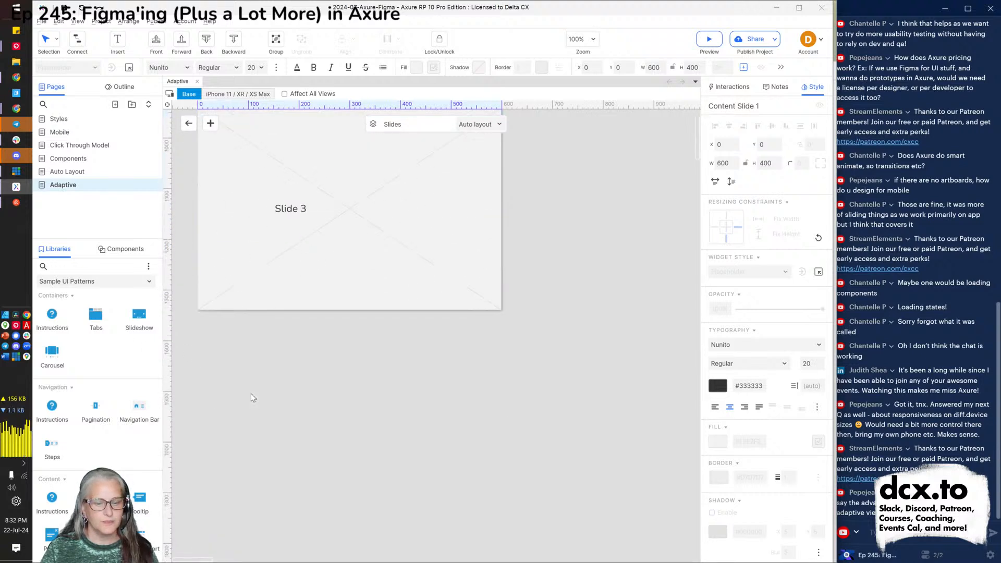
{"action": "scroll", "coordinate": [252, 398], "scroll_direction": "up", "scroll_amount": 11}
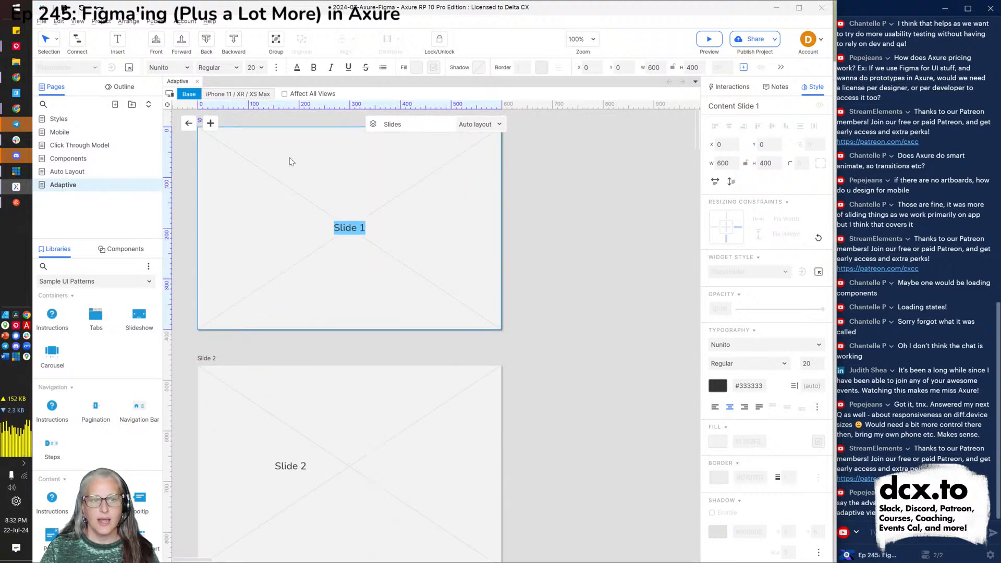
{"action": "scroll", "coordinate": [291, 162], "scroll_direction": "up", "scroll_amount": 1}
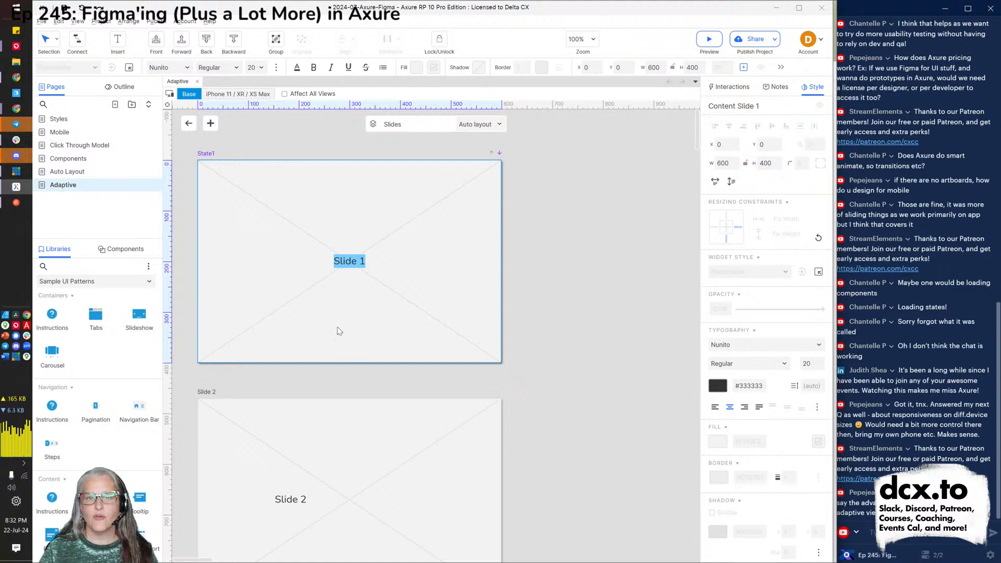
{"action": "left_click", "coordinate": [373, 439]}
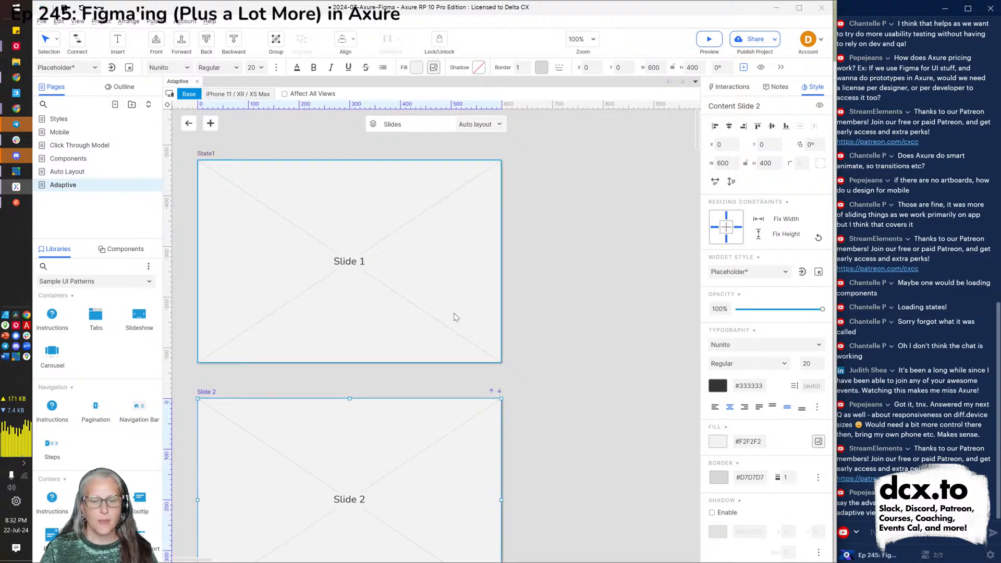
Fill Slide 2 with the yellow Recents swatch.
{"action": "left_click", "coordinate": [417, 67]}
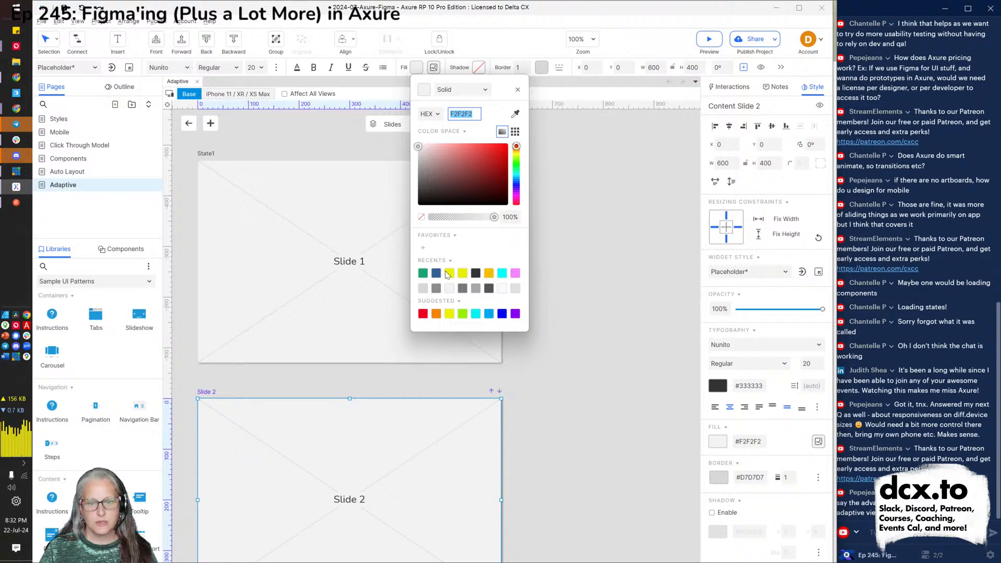
{"action": "left_click", "coordinate": [448, 273]}
{"action": "scroll", "coordinate": [458, 407], "scroll_direction": "down", "scroll_amount": 8}
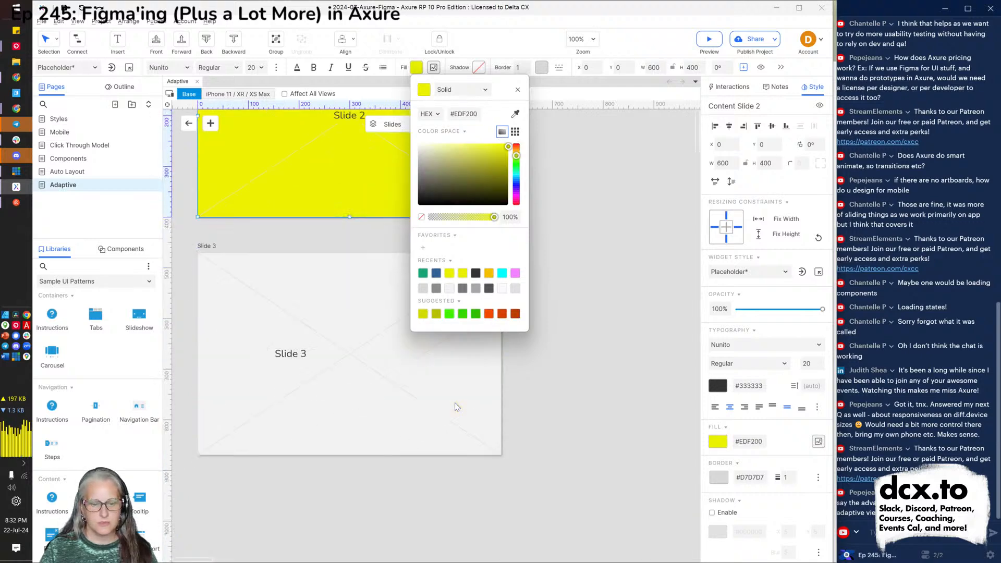
Fill Slide 3 with blue (#0500F2) from the Suggested swatches.
{"action": "left_click", "coordinate": [373, 342]}
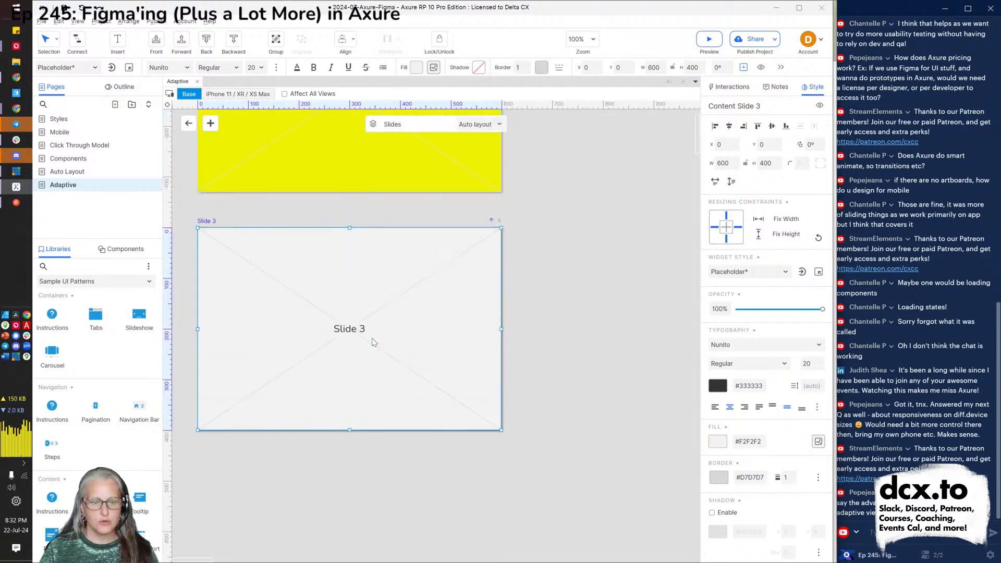
{"action": "left_click", "coordinate": [417, 68]}
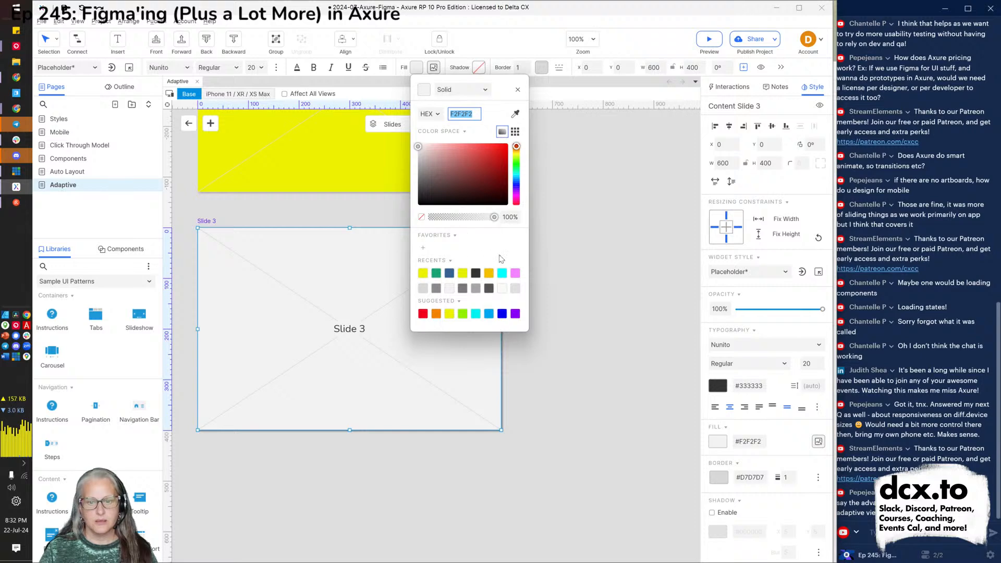
{"action": "left_click", "coordinate": [501, 316]}
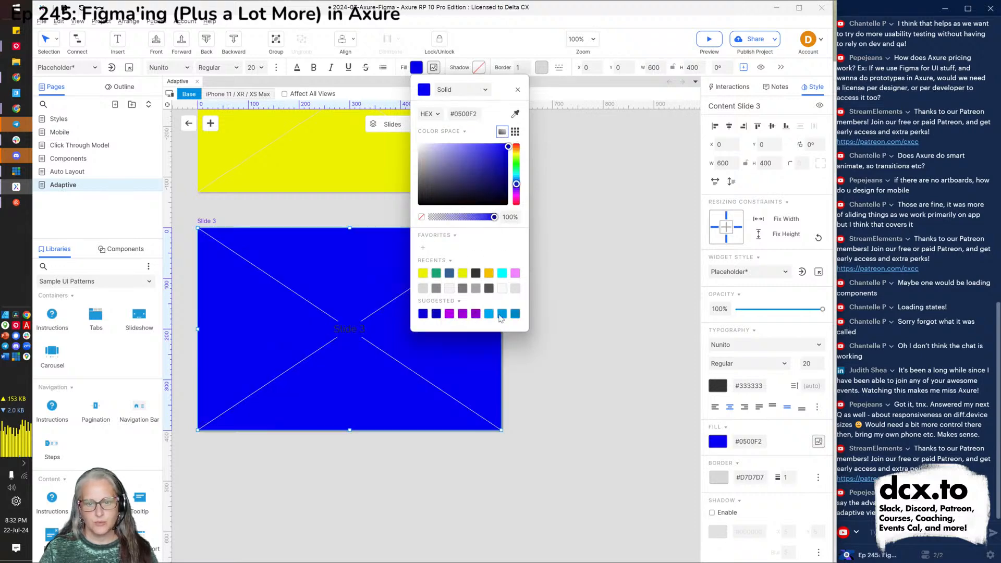
{"action": "left_click", "coordinate": [570, 405]}
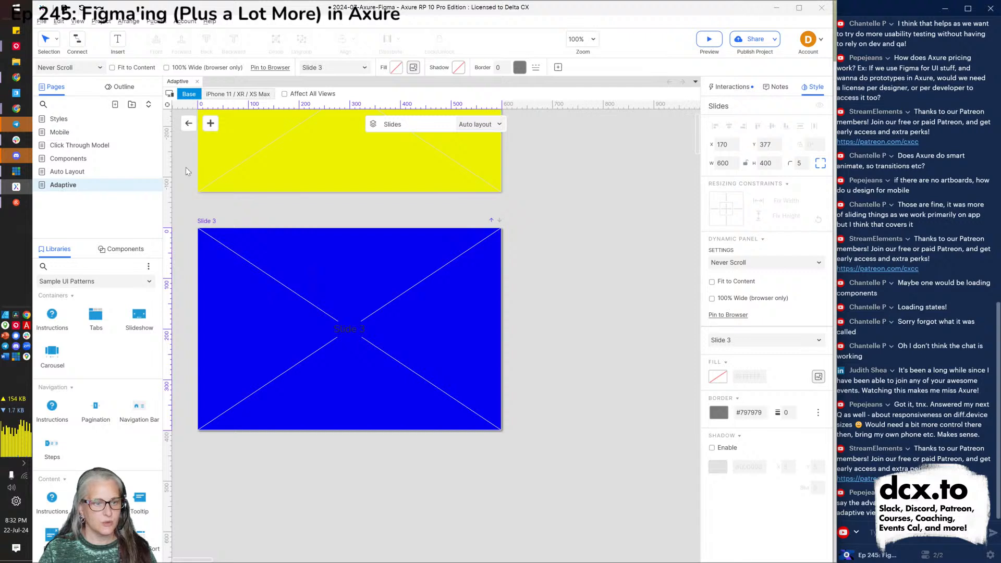
Exit the slideshow's state editing back to the Adaptive page and switch to the browser preview.
{"action": "scroll", "coordinate": [250, 223], "scroll_direction": "up", "scroll_amount": 8}
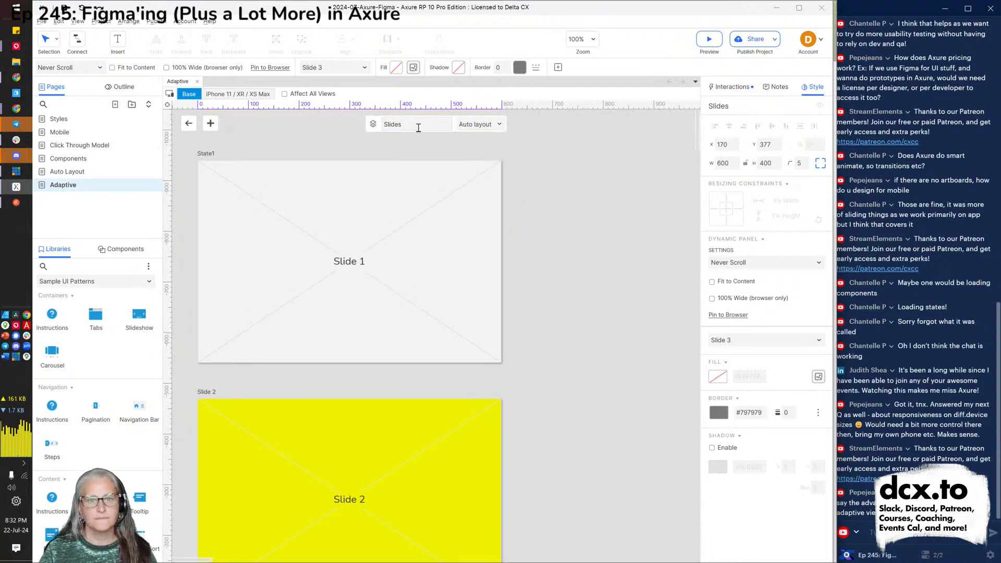
{"action": "left_click", "coordinate": [377, 127]}
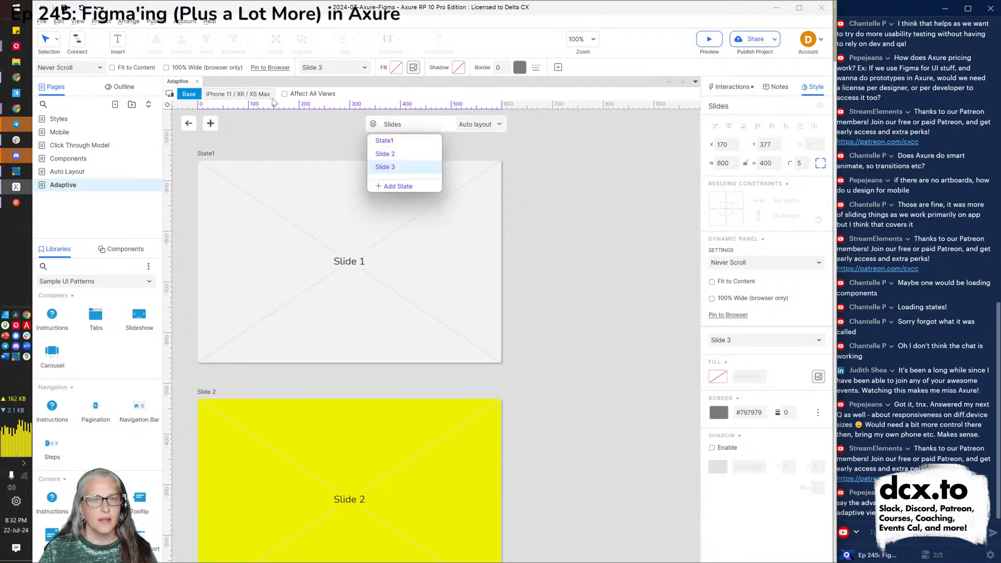
{"action": "left_click", "coordinate": [295, 136]}
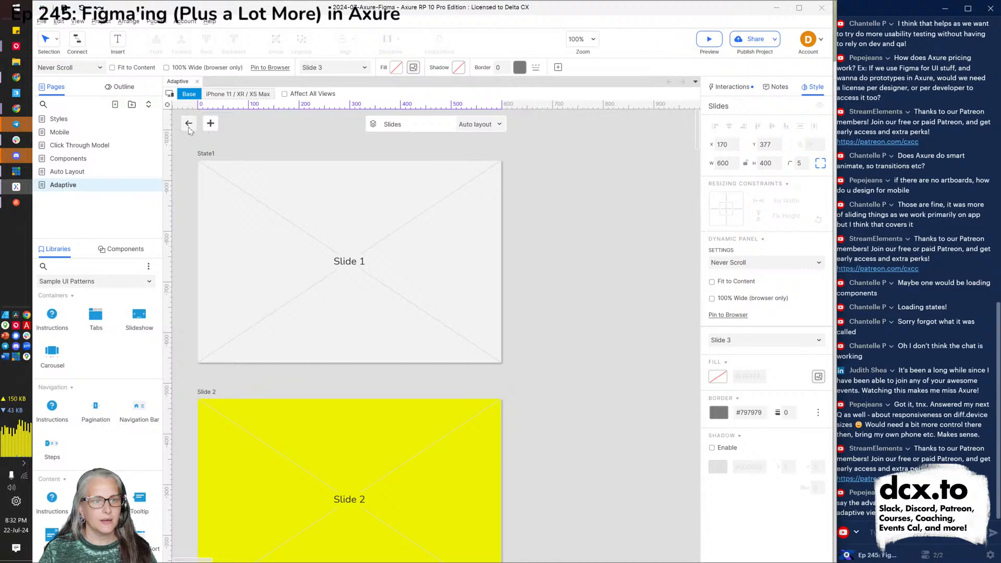
{"action": "left_click", "coordinate": [188, 126]}
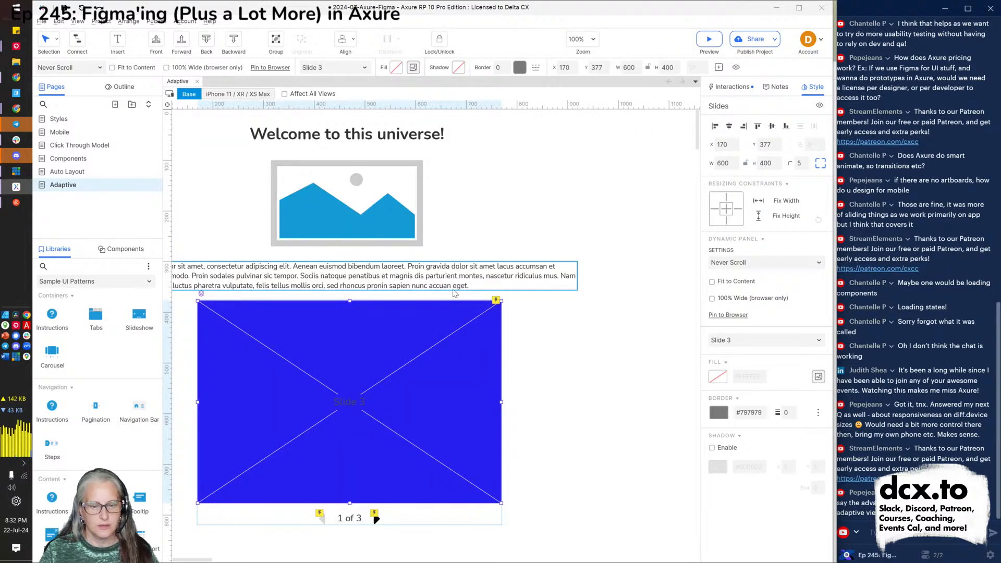
{"action": "key", "text": "alt+Tab"}
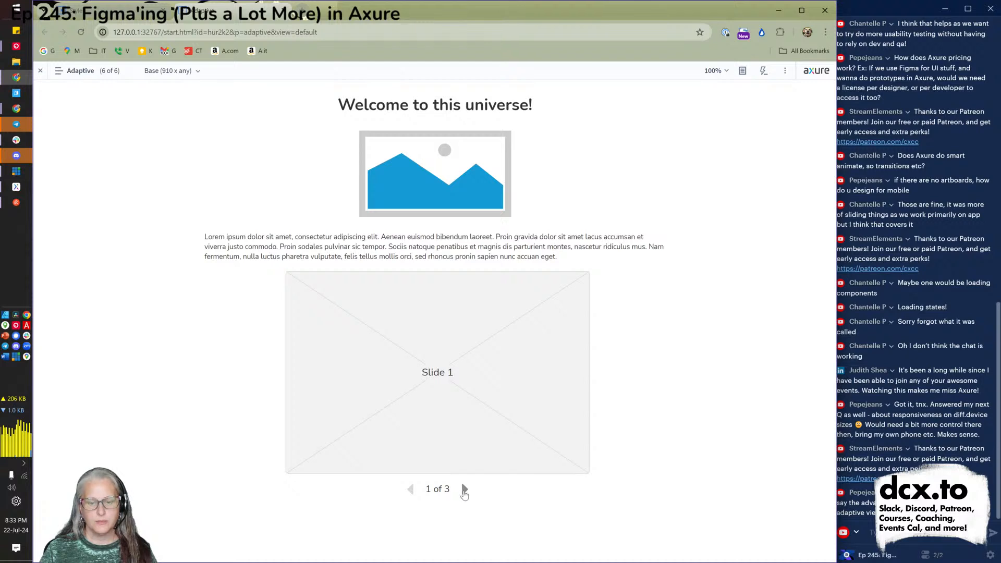
{"action": "left_click", "coordinate": [464, 489]}
{"action": "left_click", "coordinate": [464, 491]}
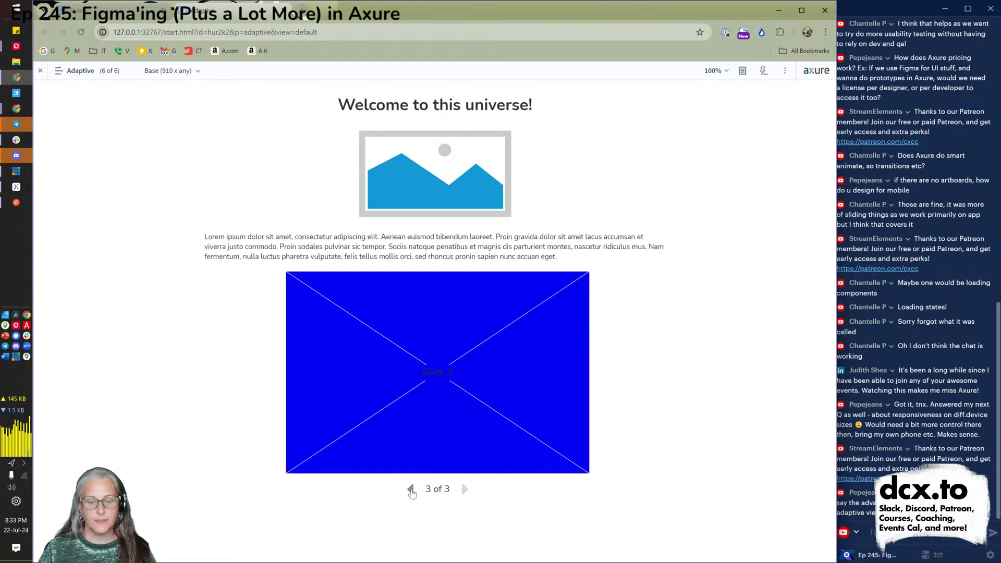
{"action": "left_click", "coordinate": [411, 490]}
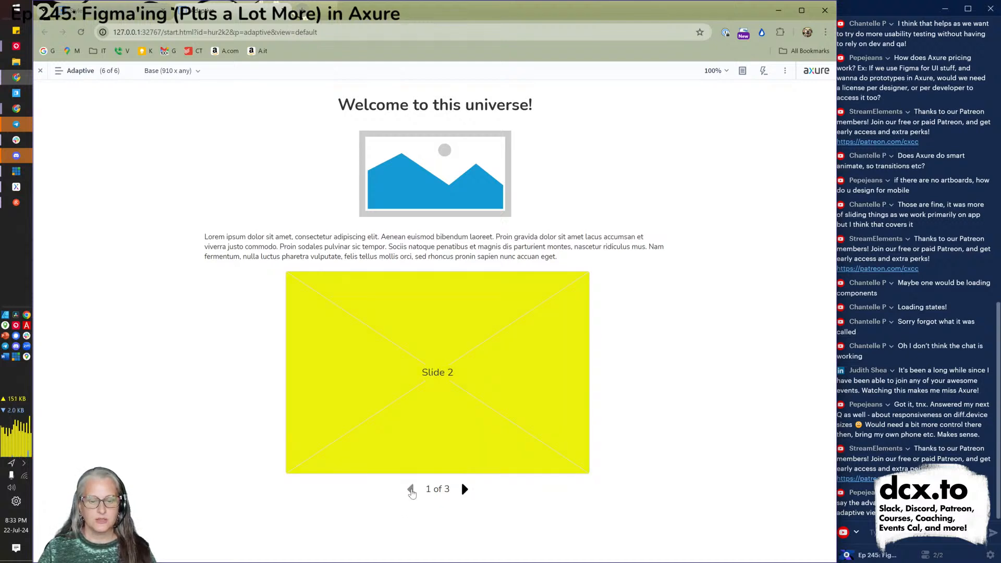
{"action": "left_click", "coordinate": [411, 490]}
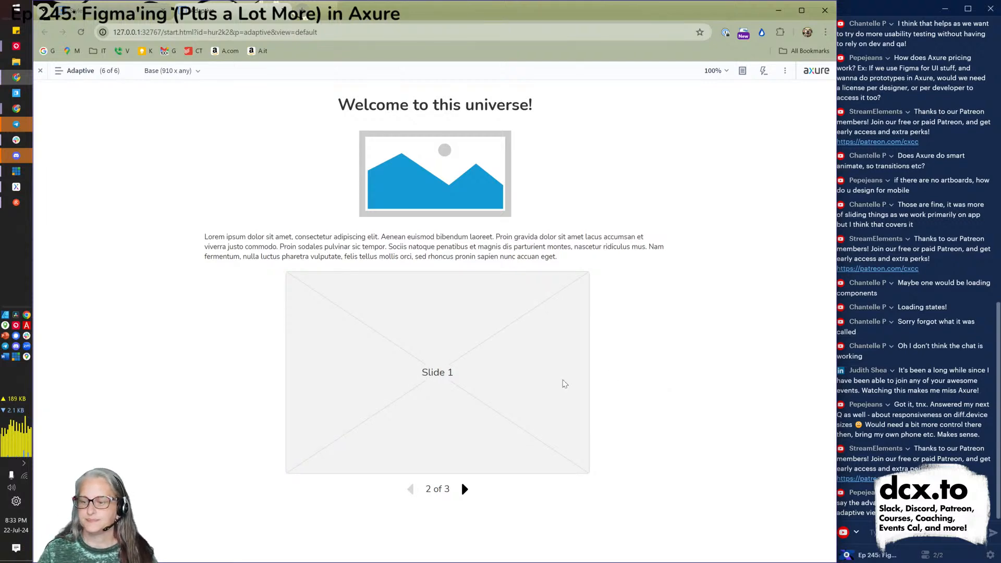
{"action": "key", "text": "alt+Tab"}
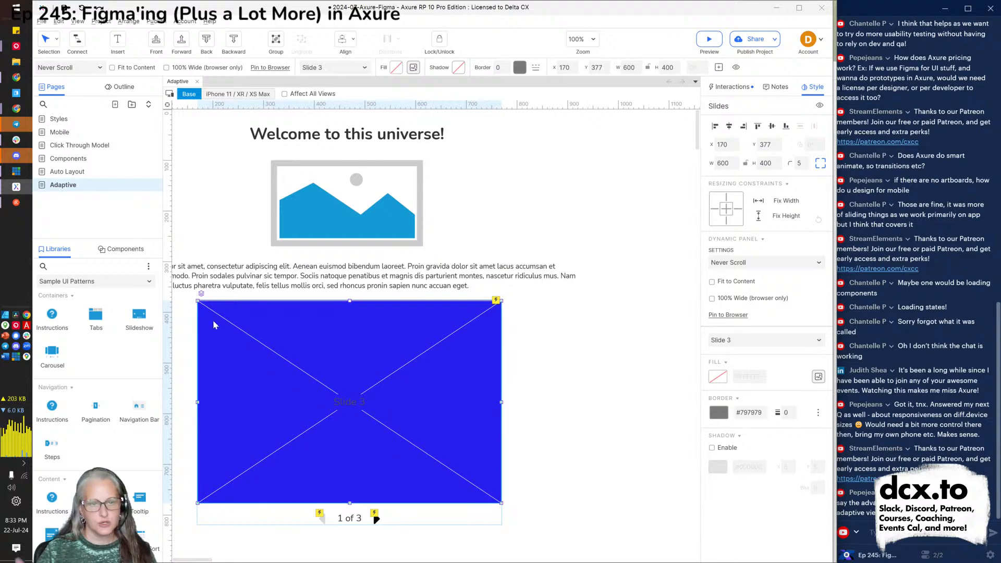
Switch the Libraries panel to the Default library, then bring vMix forward and merge to webcam.
{"action": "left_click", "coordinate": [70, 271]}
{"action": "left_click", "coordinate": [70, 282]}
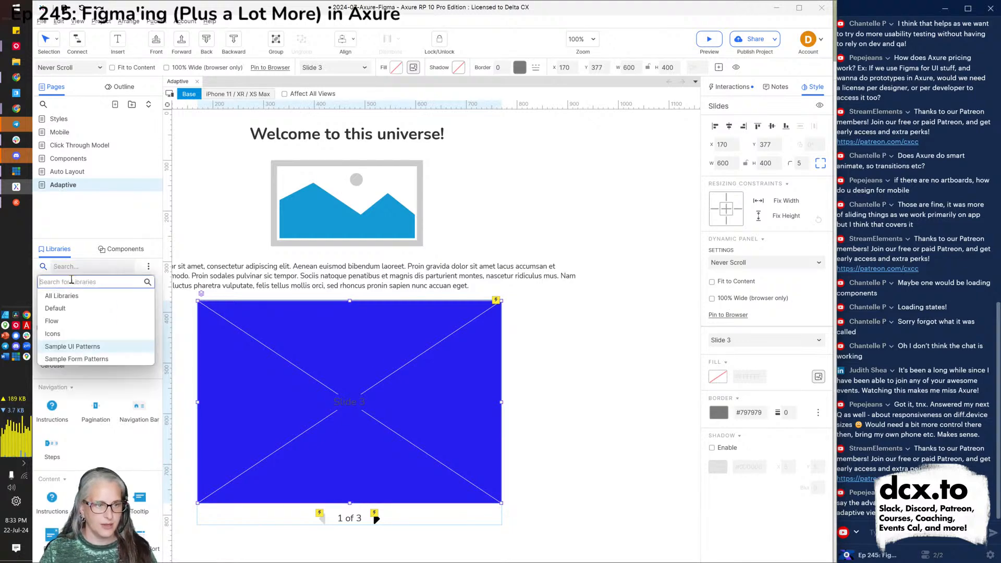
{"action": "left_click", "coordinate": [73, 309]}
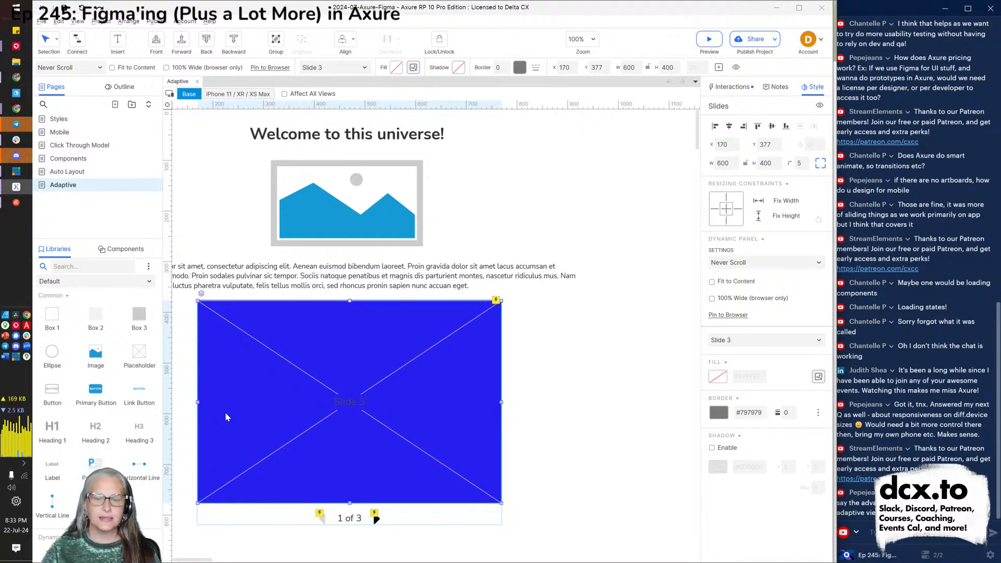
{"action": "scroll", "coordinate": [326, 344], "scroll_direction": "left", "scroll_amount": 2}
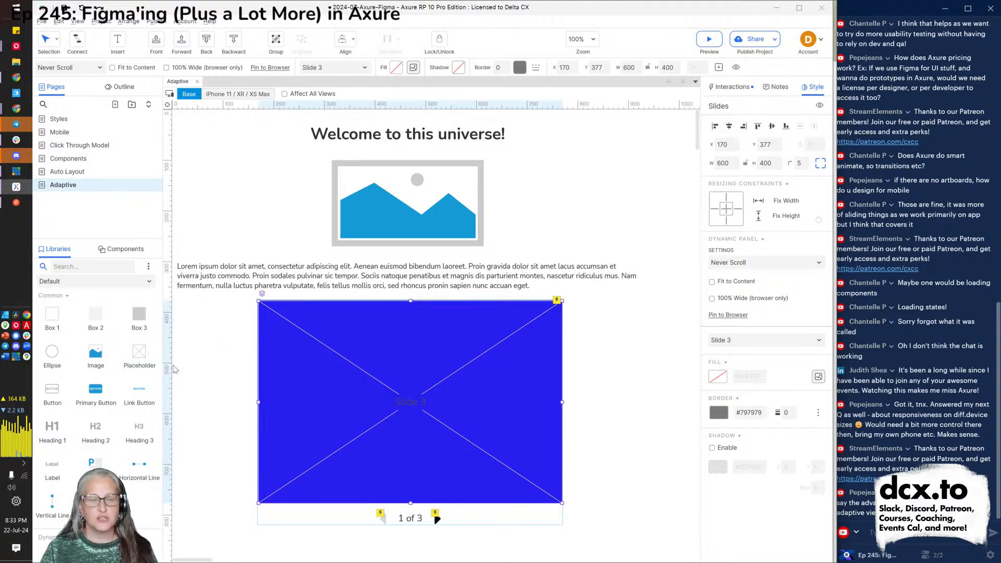
{"action": "scroll", "coordinate": [118, 357], "scroll_direction": "down", "scroll_amount": 2}
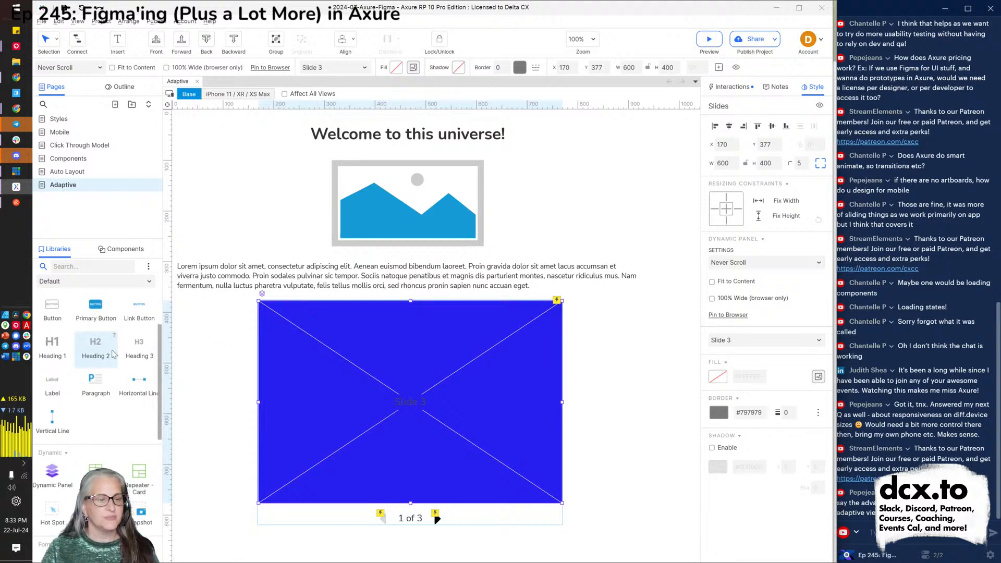
{"action": "scroll", "coordinate": [117, 365], "scroll_direction": "down", "scroll_amount": 3}
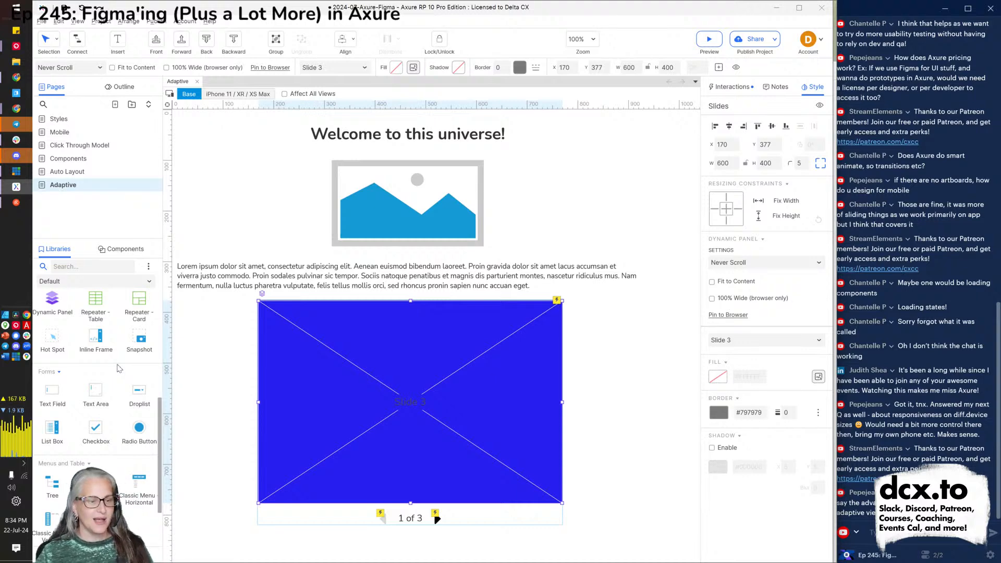
{"action": "scroll", "coordinate": [118, 368], "scroll_direction": "down", "scroll_amount": 3}
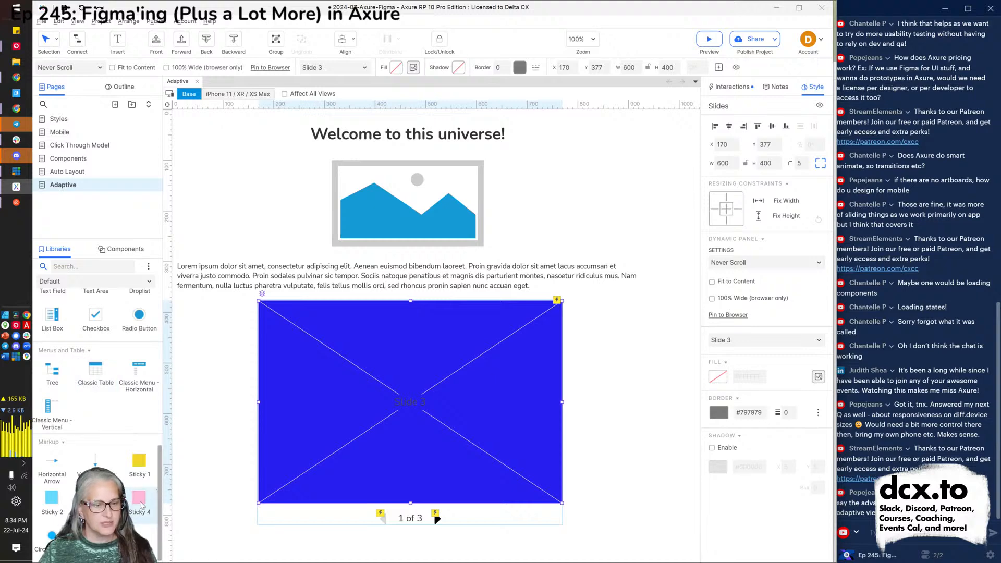
{"action": "scroll", "coordinate": [141, 505], "scroll_direction": "up", "scroll_amount": 6}
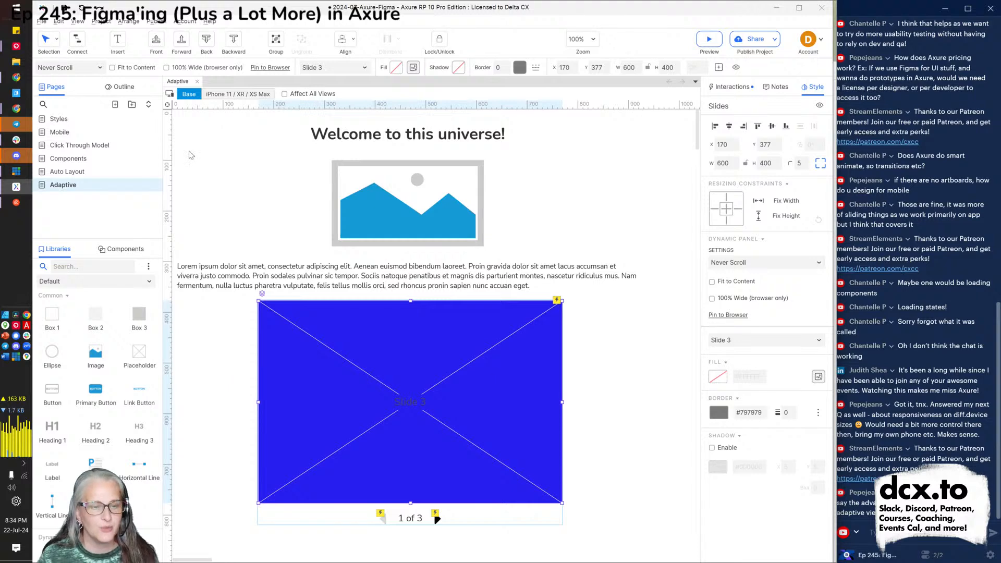
{"action": "left_click", "coordinate": [10, 172]}
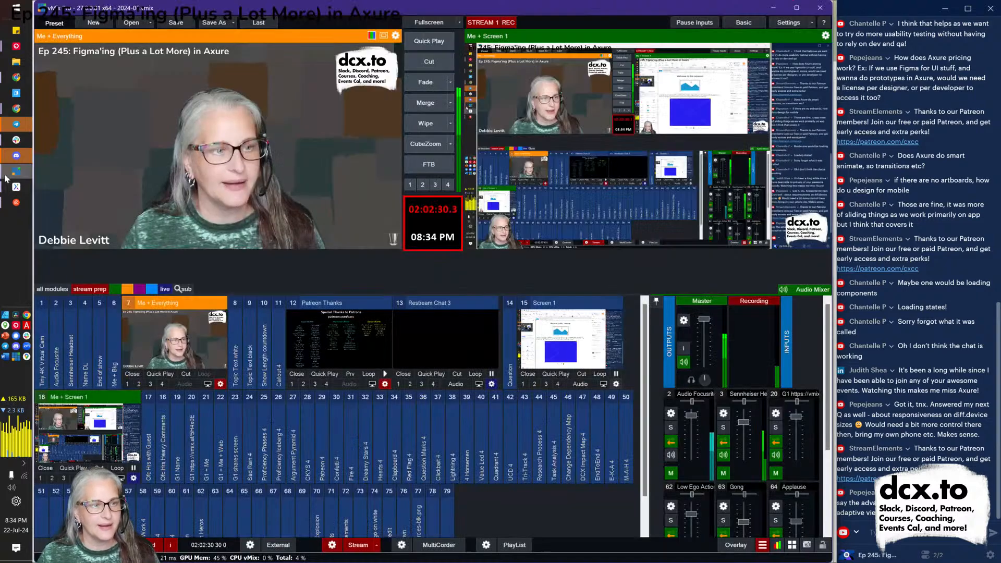
{"action": "left_click", "coordinate": [428, 110]}
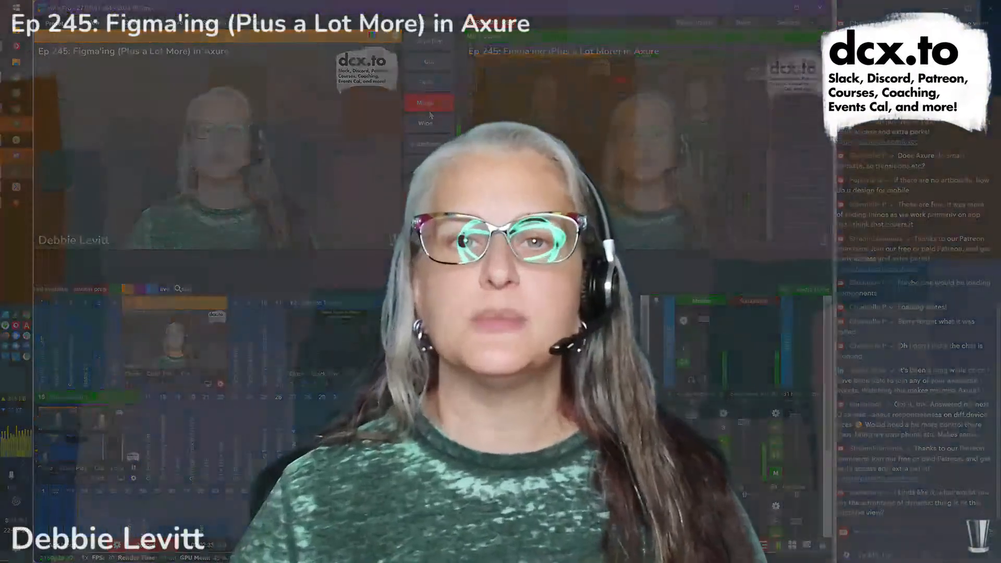